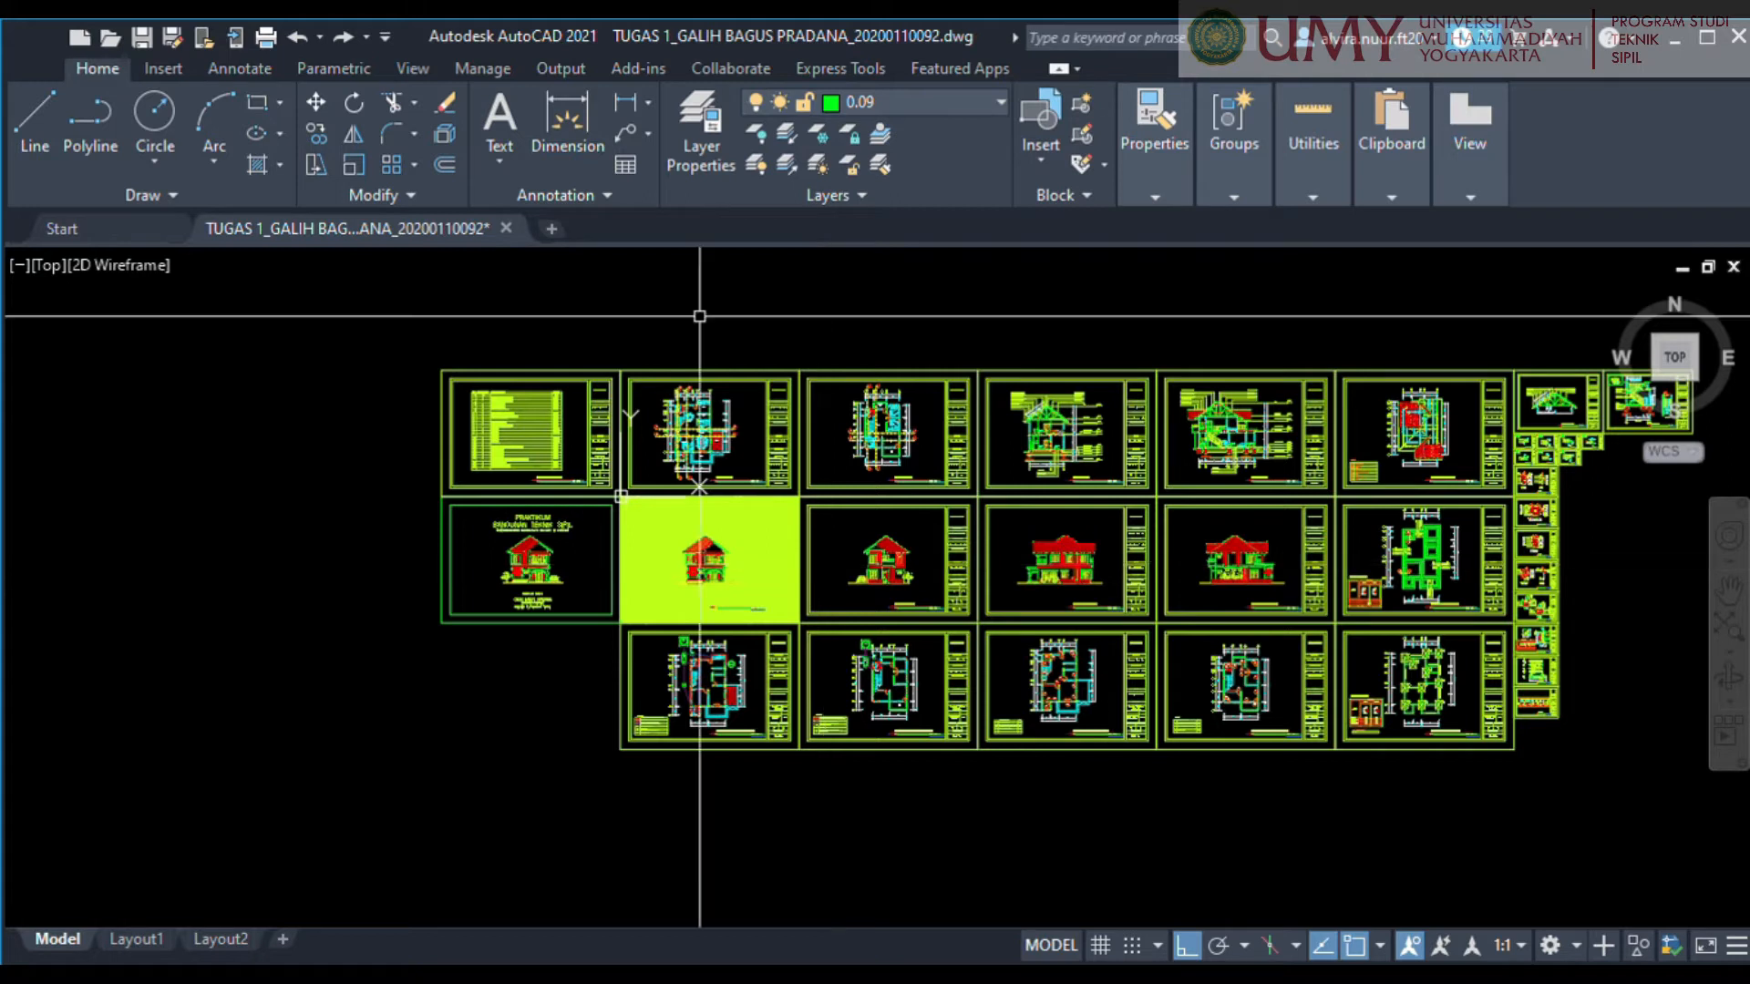
Copy the first-floor plan from the DENAH LANTAI 1 sheet to the empty space above the sheets.
scroll(687, 430, up, 5)
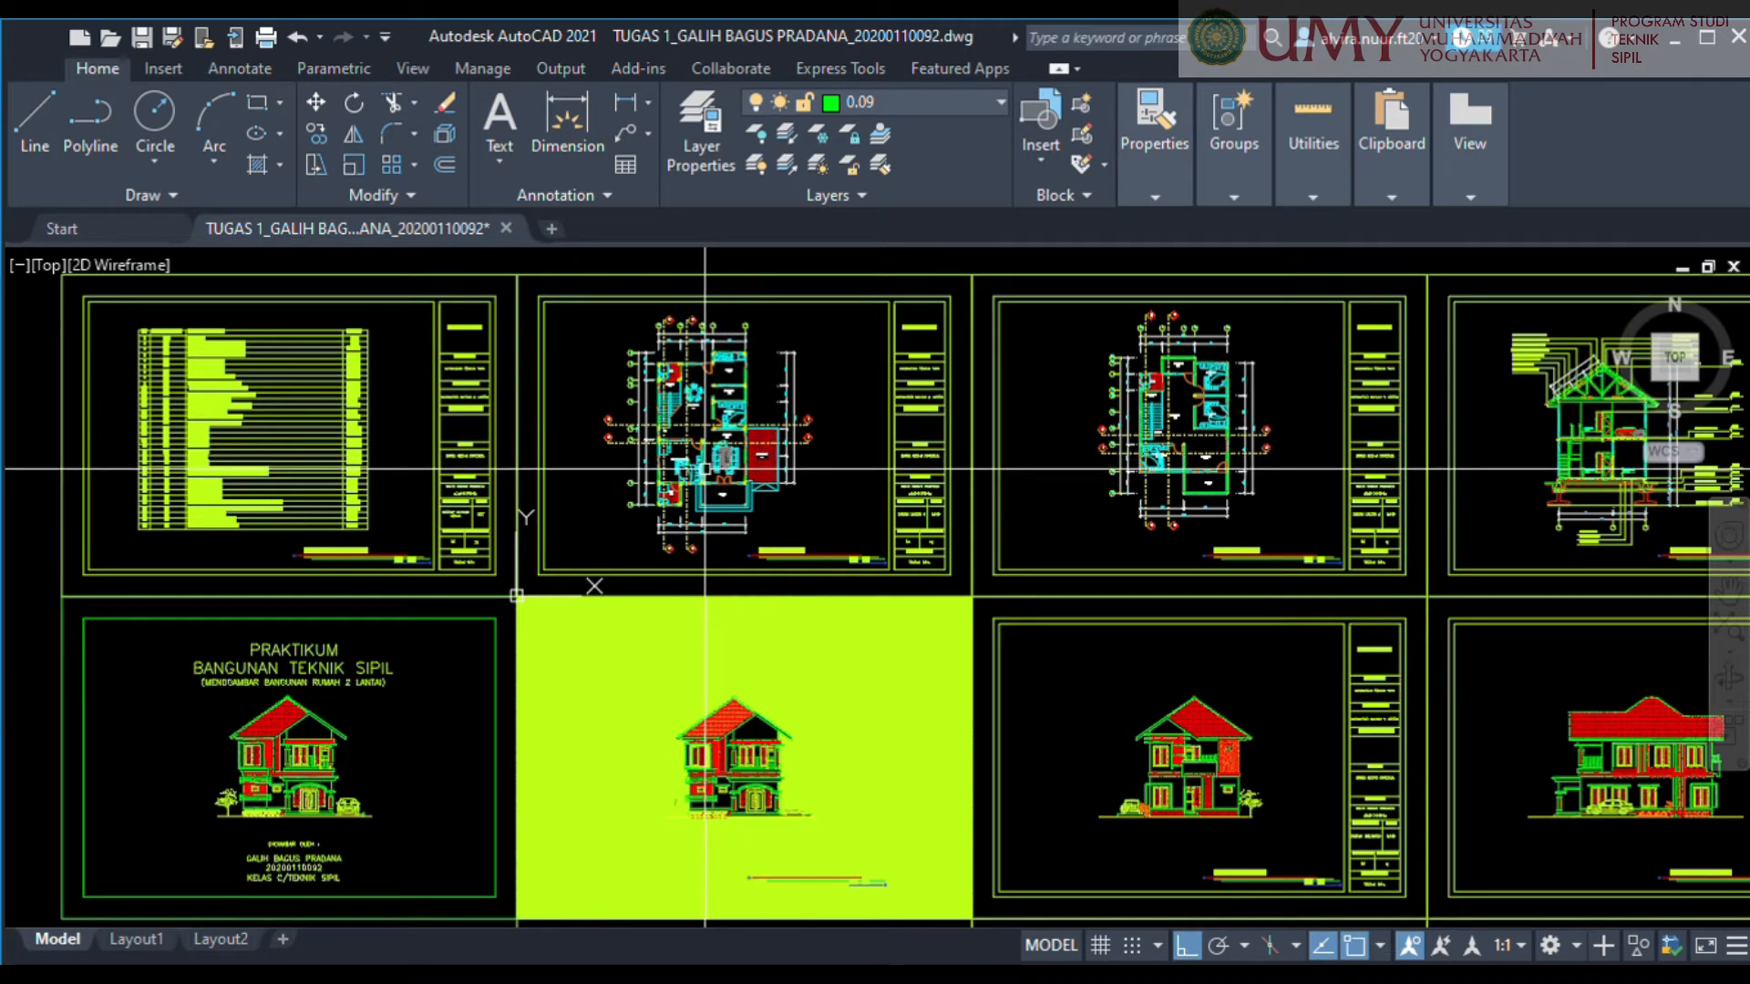
middle_drag(883, 475, 957, 508)
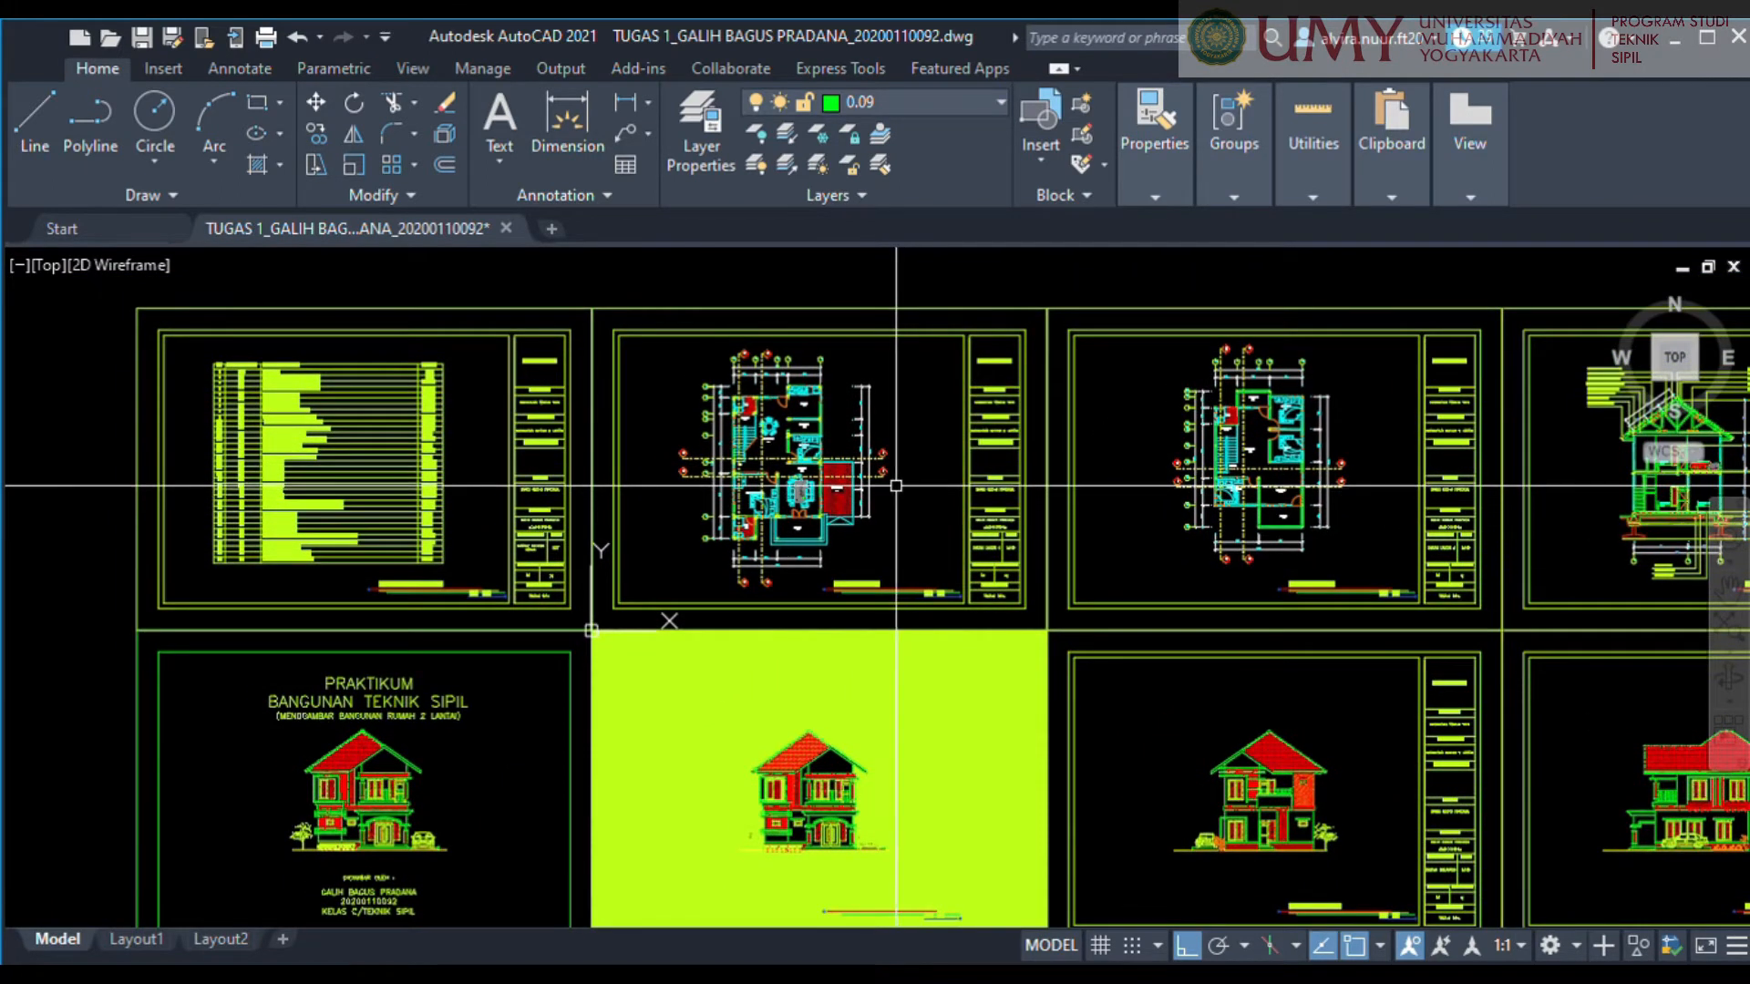
scroll(901, 484, up, 3)
middle_drag(903, 496, 980, 539)
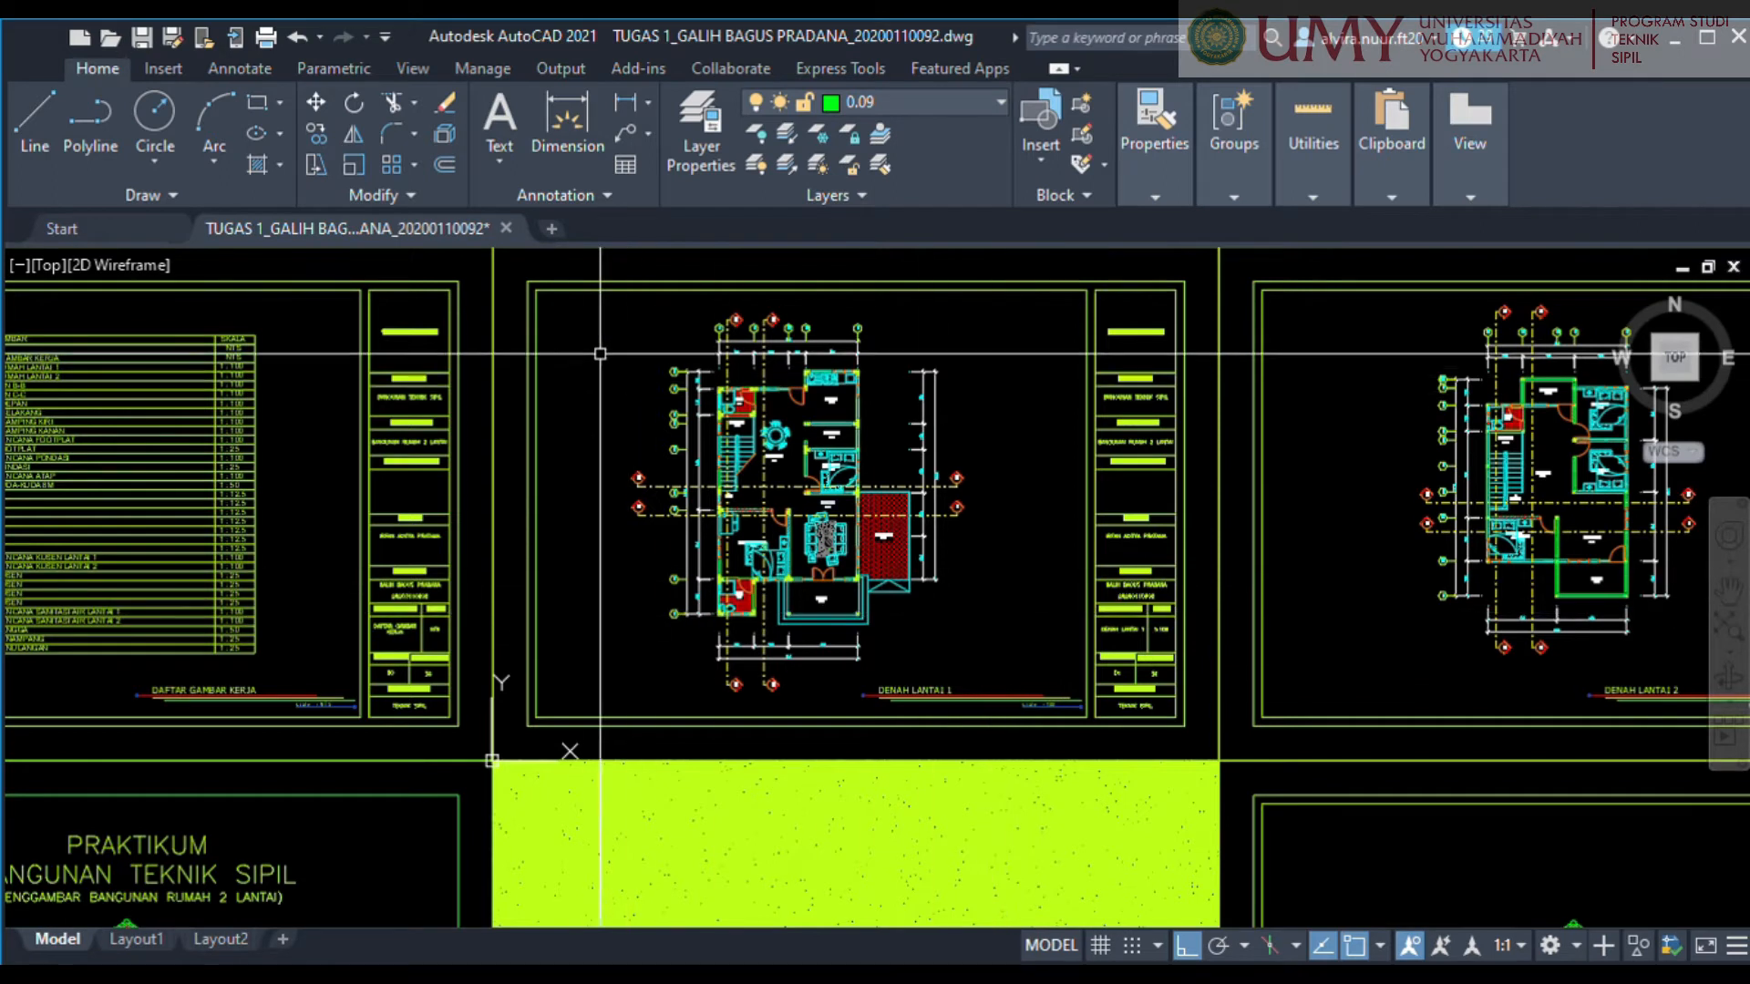
click(571, 301)
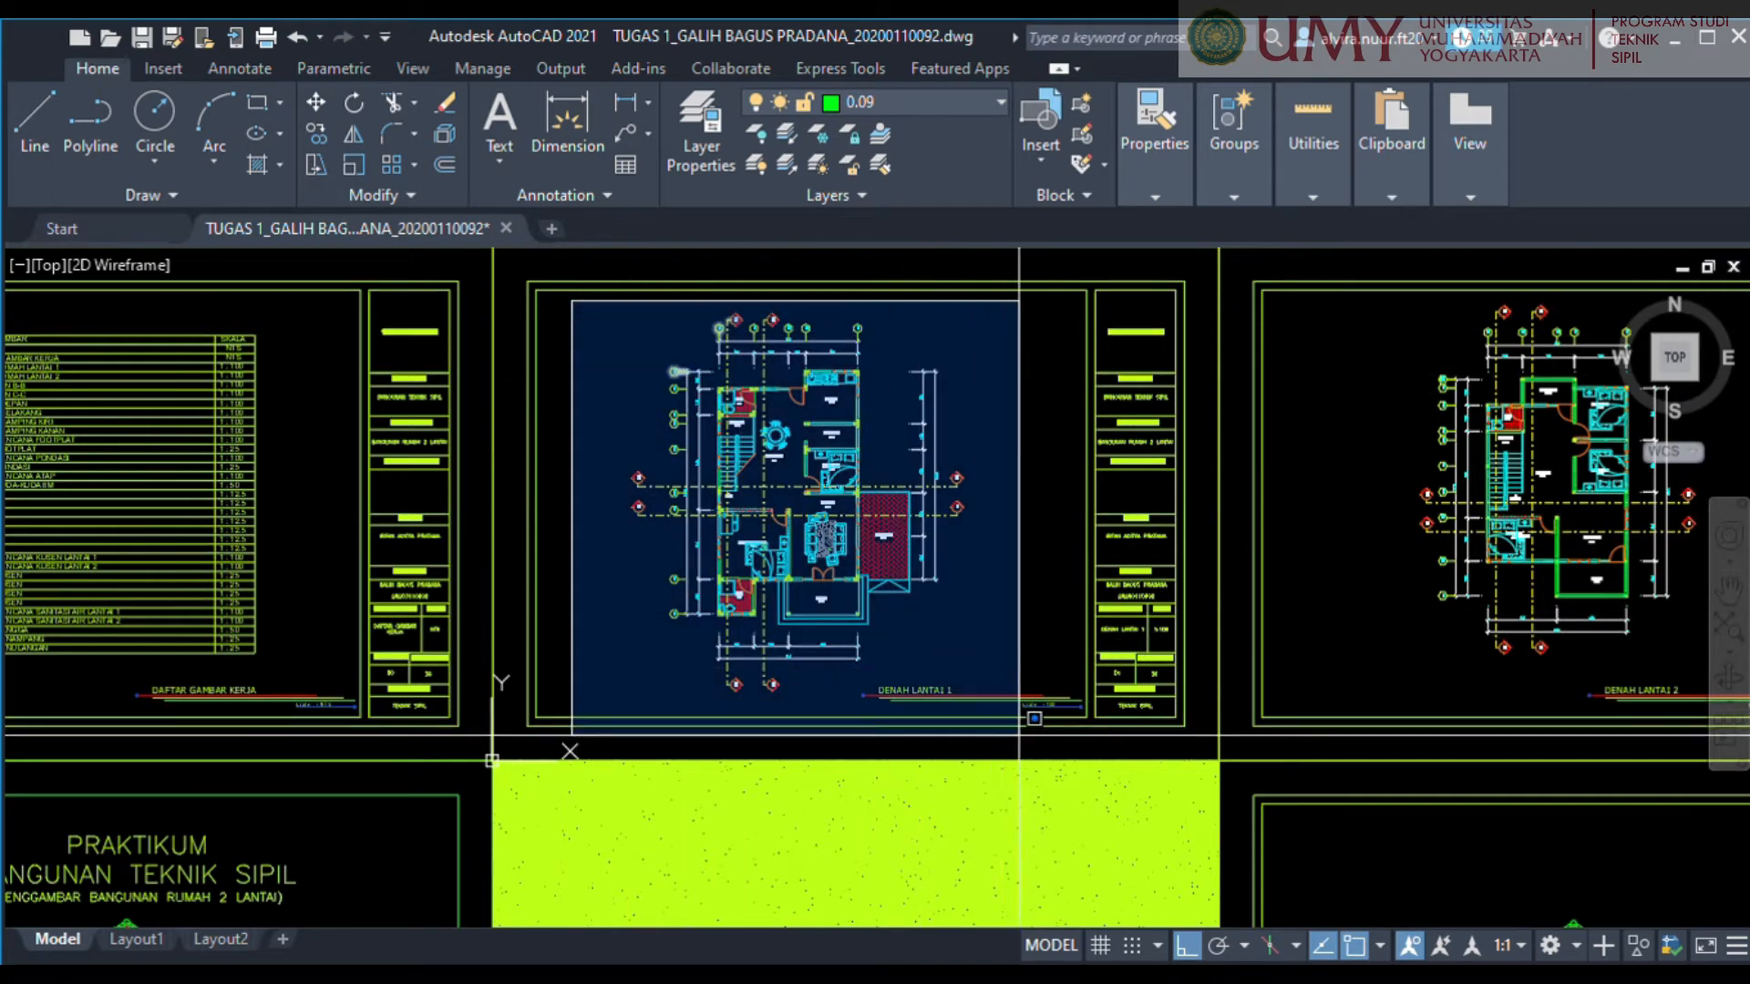
click(1057, 720)
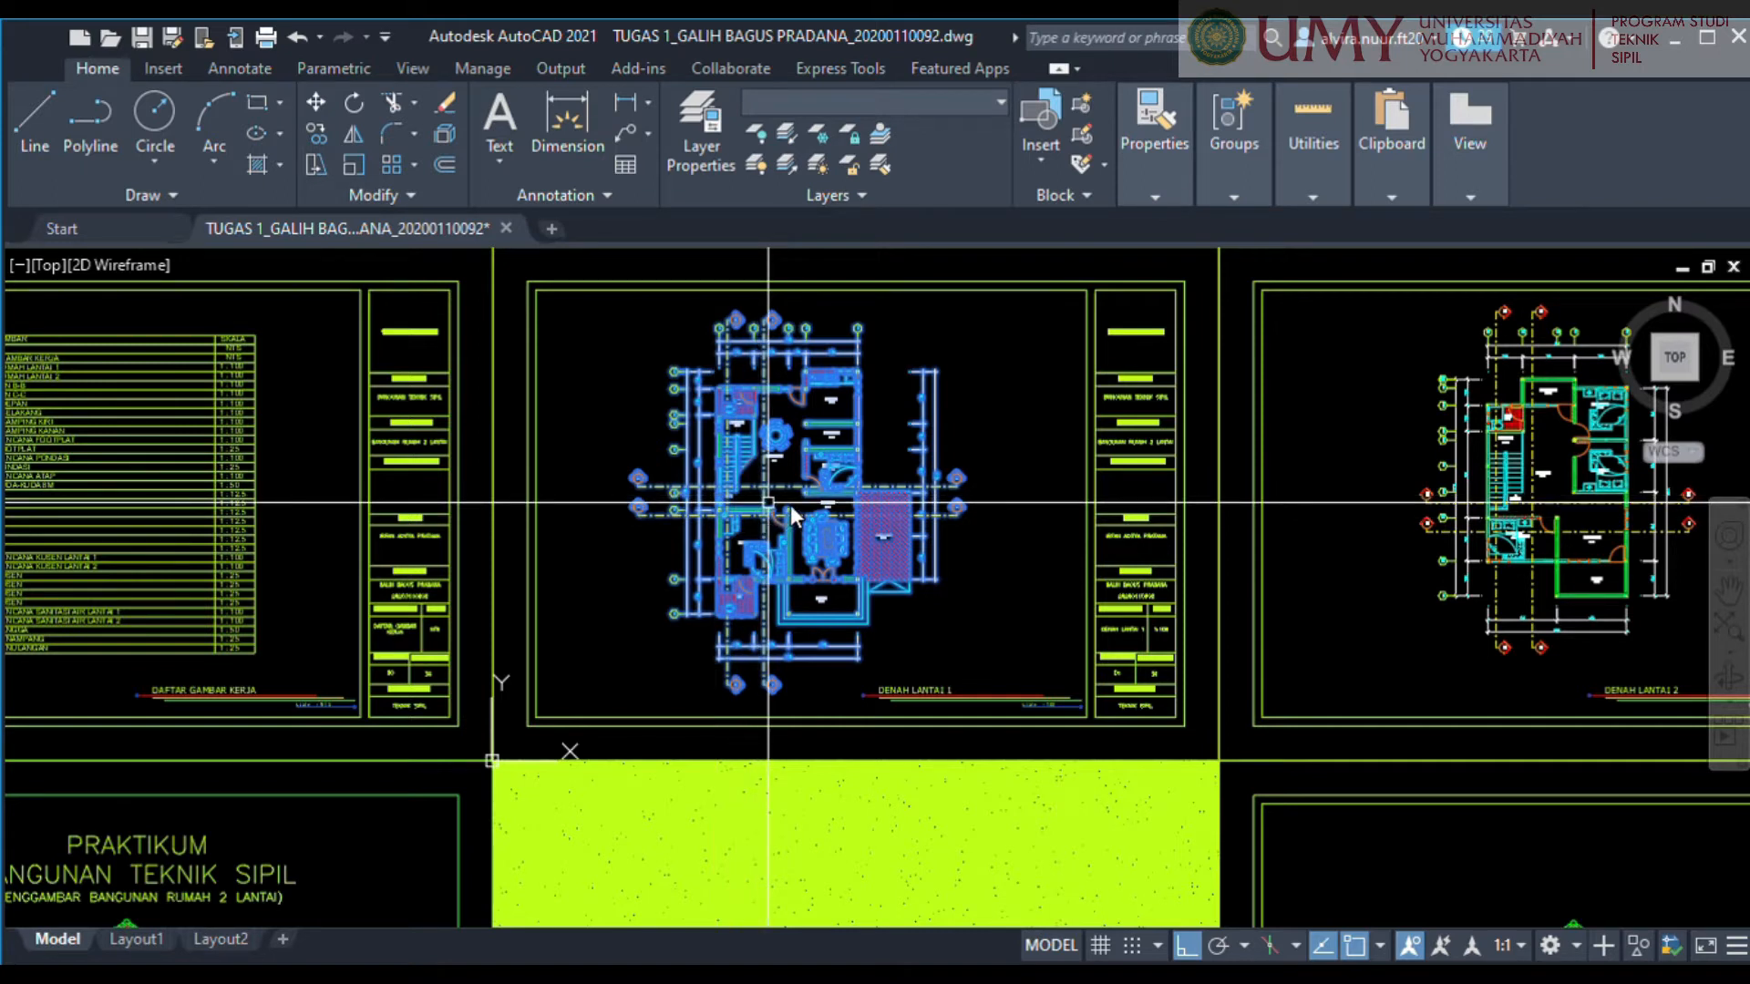
key(Return)
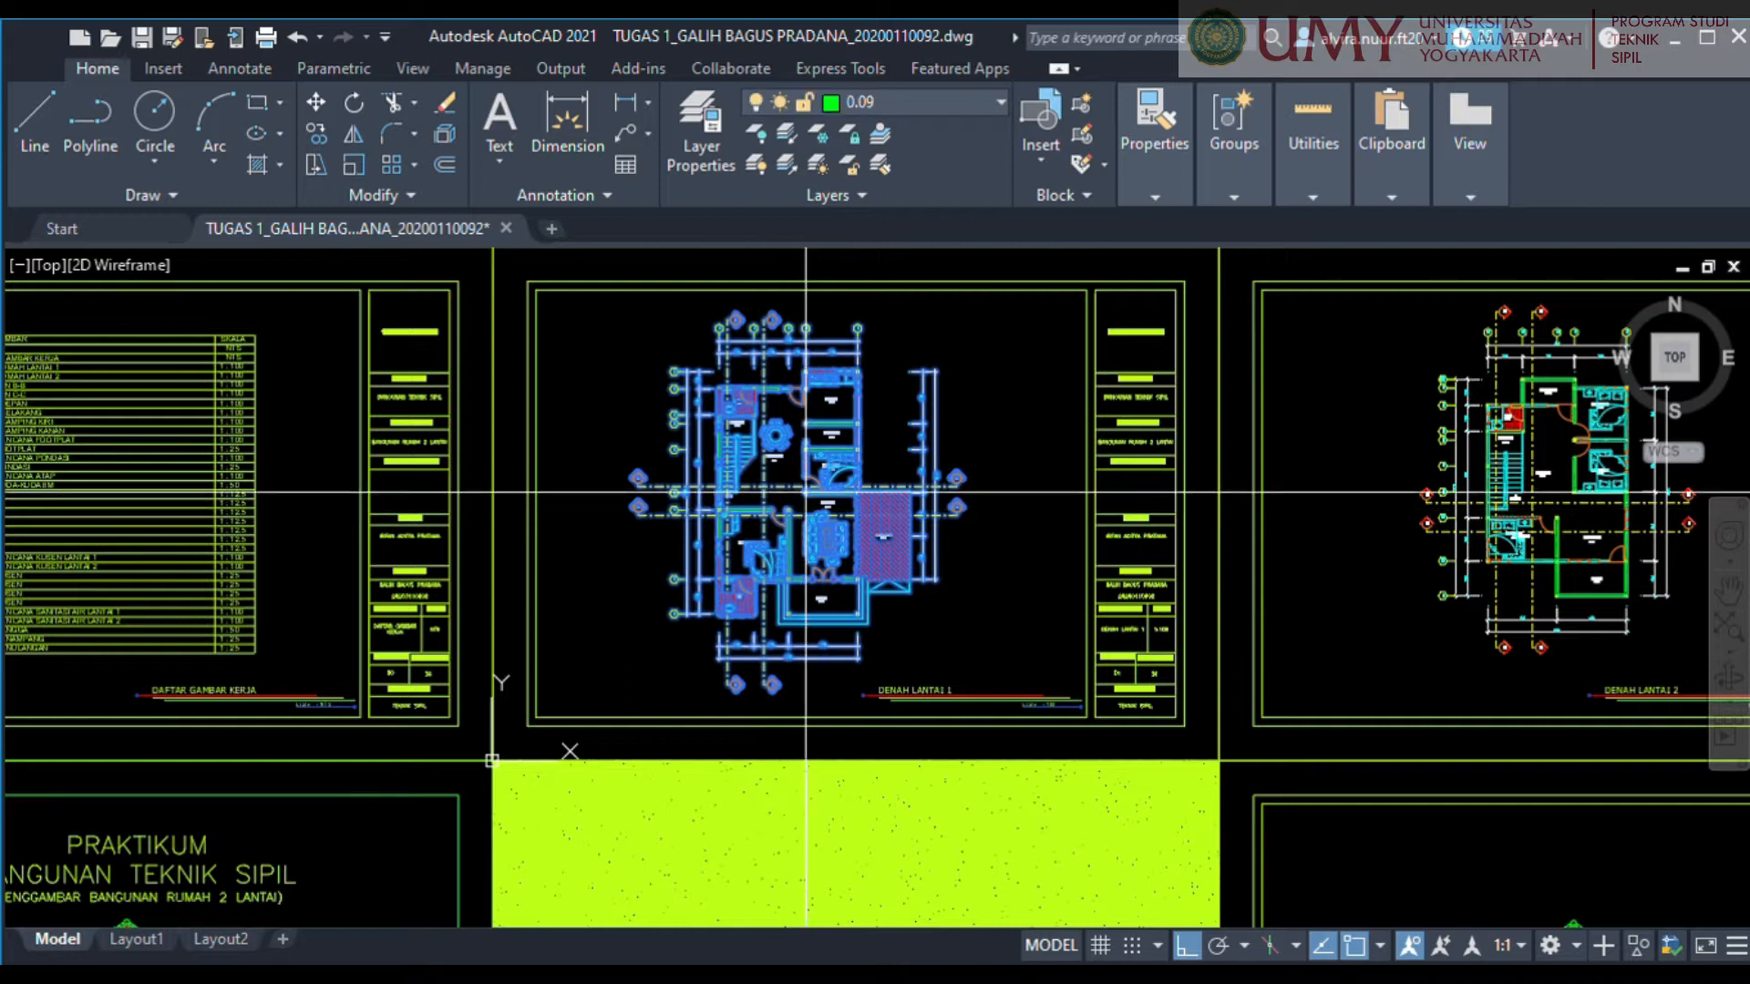
click(814, 436)
middle_drag(804, 381, 754, 734)
middle_drag(782, 342, 741, 595)
click(748, 491)
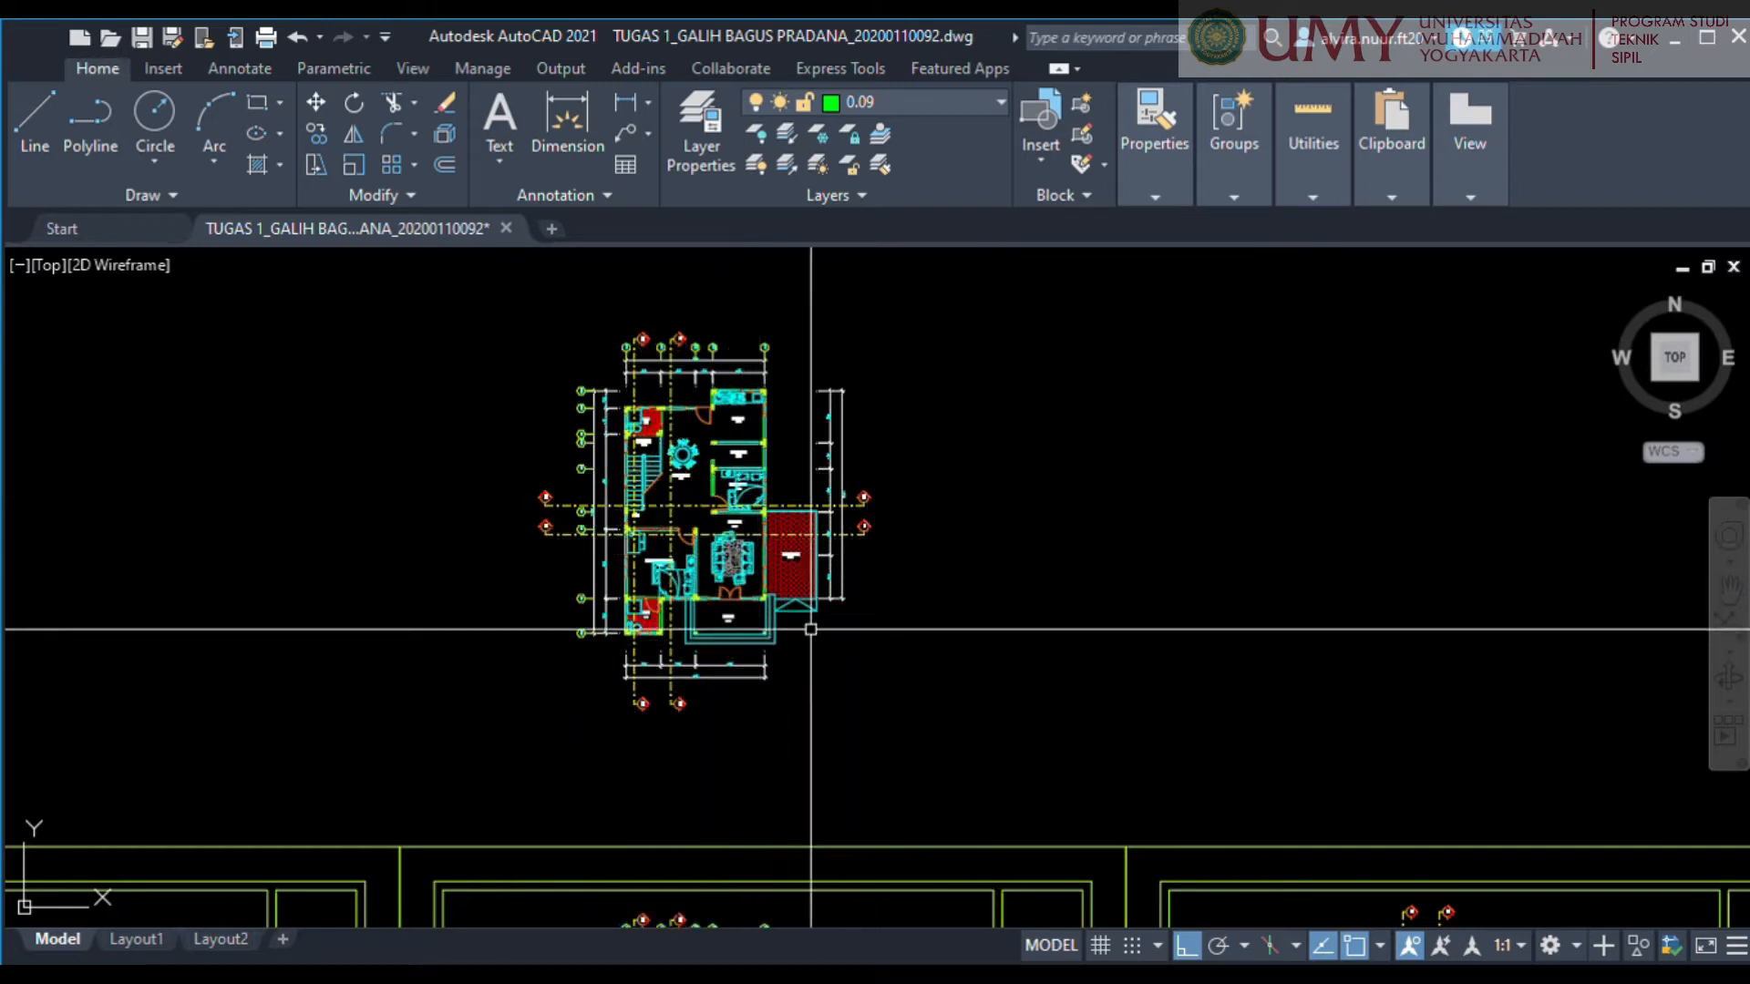
Examine the copied floor plan, closing in on the axis 3 wall above the K.TIDUR UTAMA room.
mouse_move(976, 598)
middle_down()
mouse_move(1308, 625)
mouse_move(1088, 628)
middle_up()
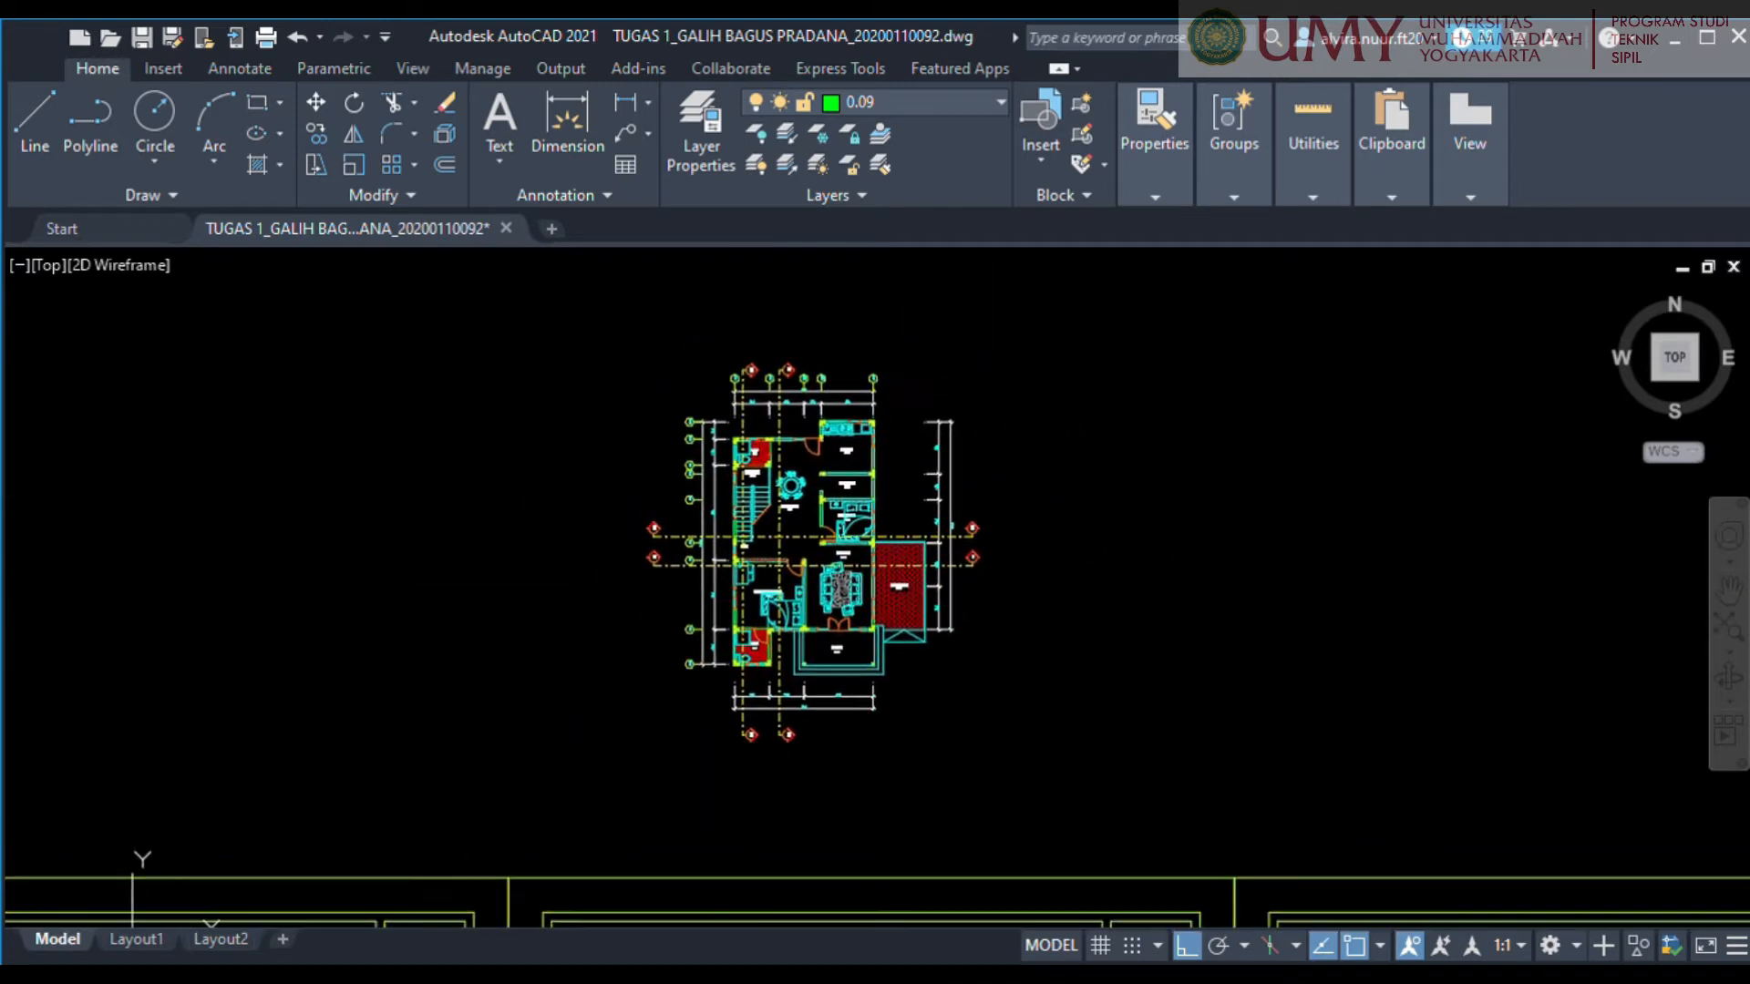
scroll(892, 606, up, 2)
middle_drag(892, 607, 917, 640)
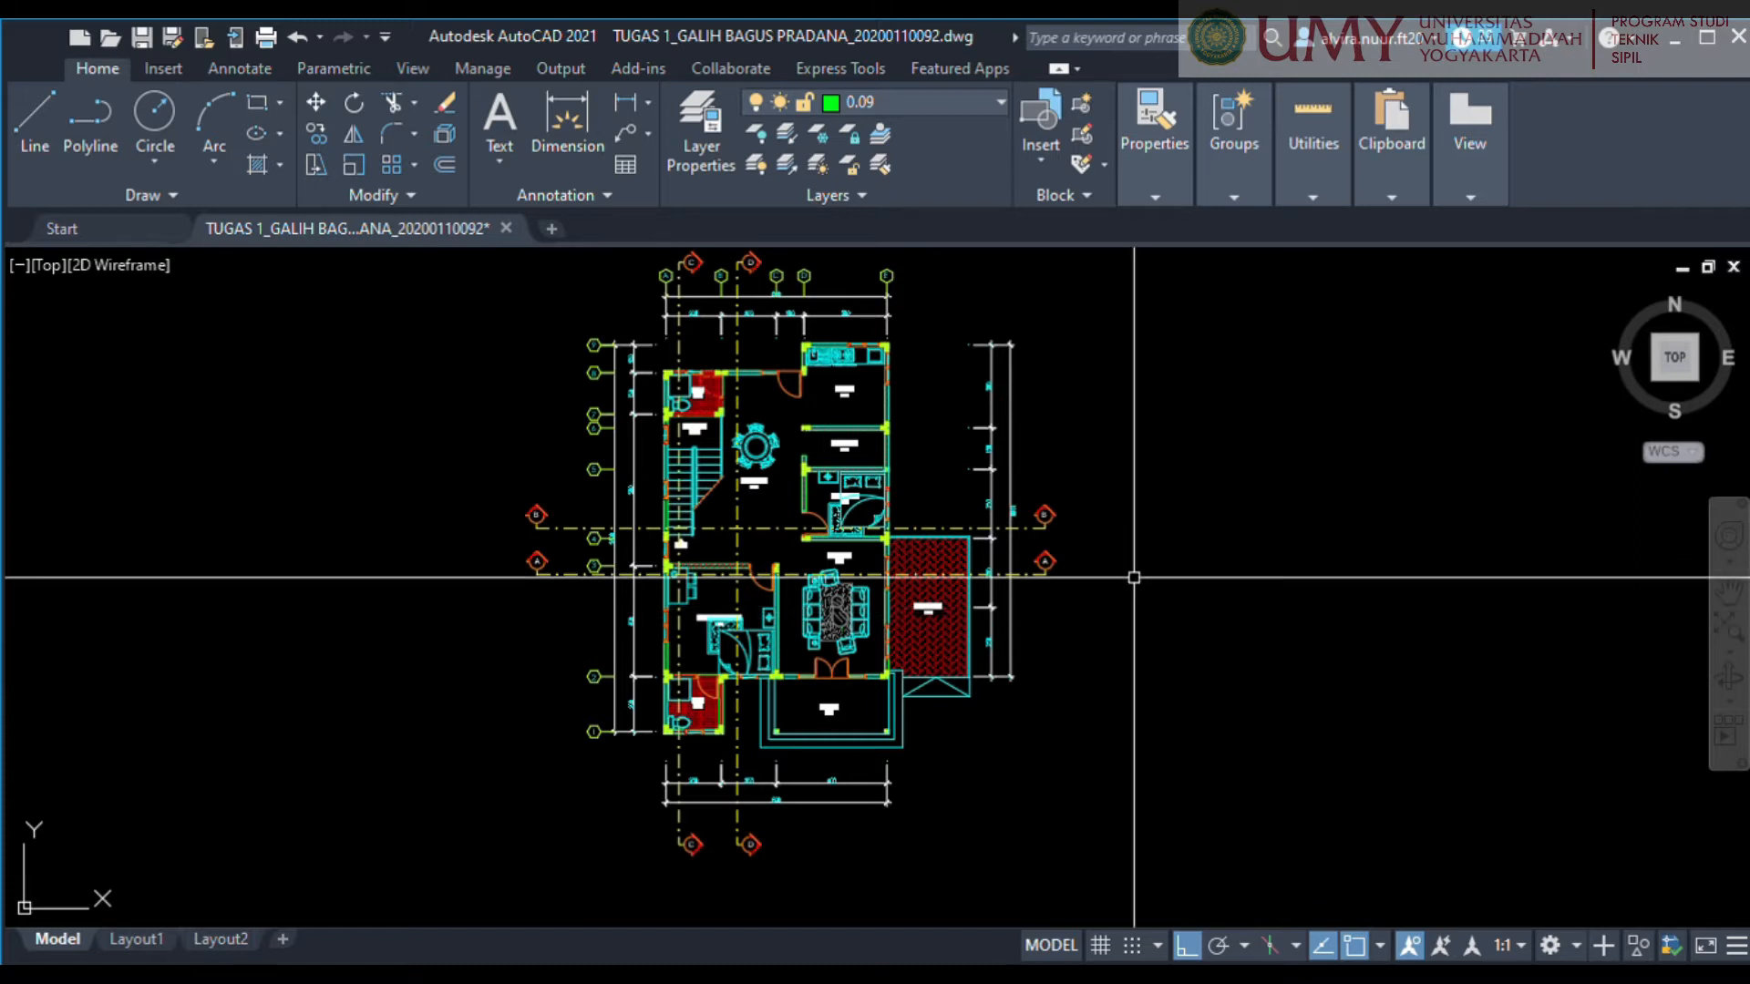
middle_drag(728, 544, 773, 518)
scroll(741, 530, up, 4)
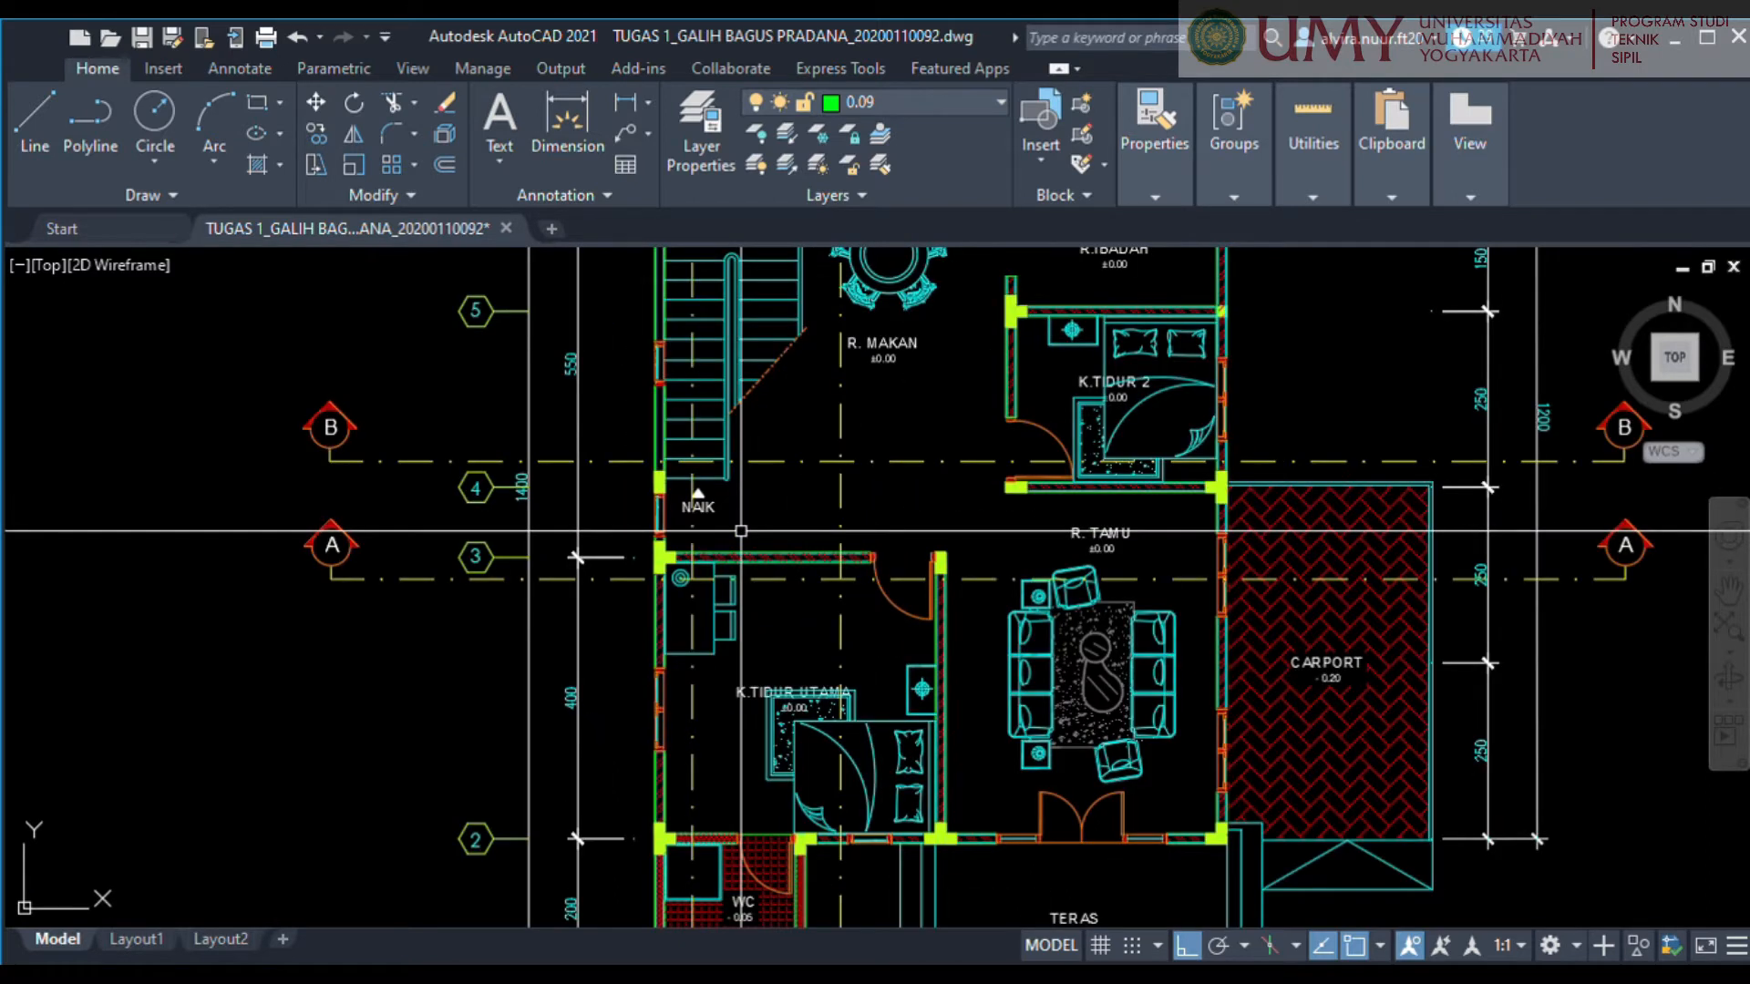
scroll(764, 584, up, 4)
middle_drag(764, 580, 873, 653)
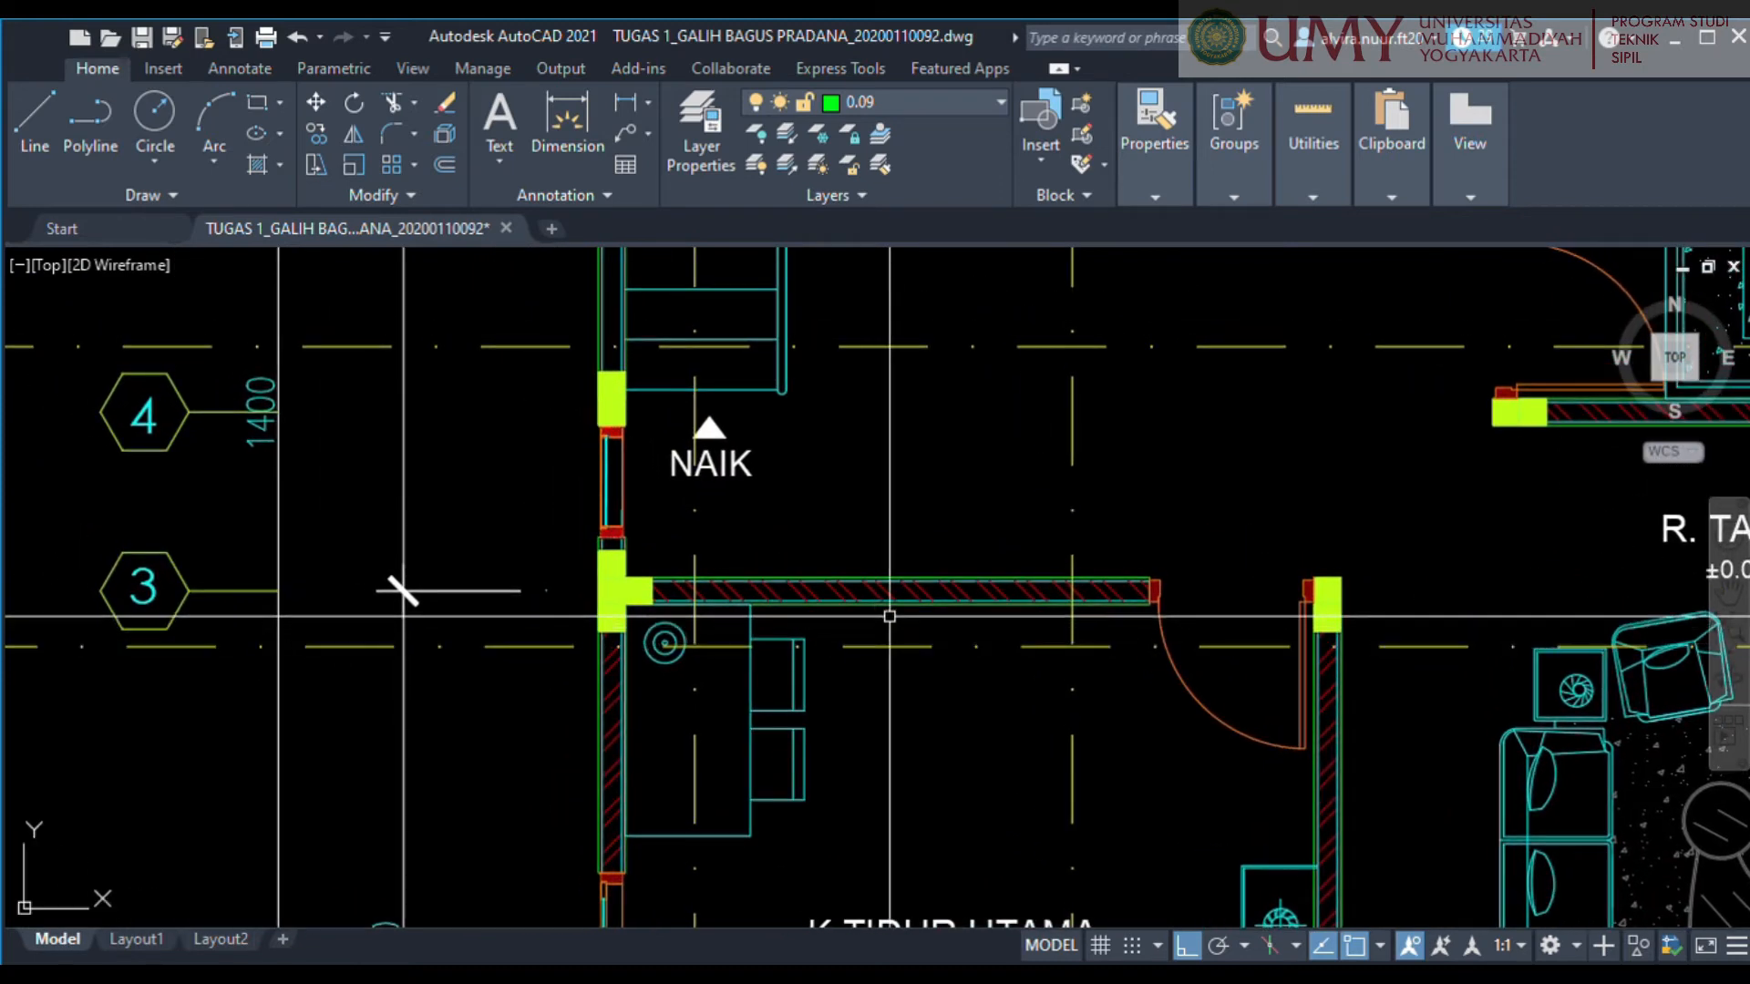
scroll(1094, 587, up, 4)
scroll(1025, 598, down, 2)
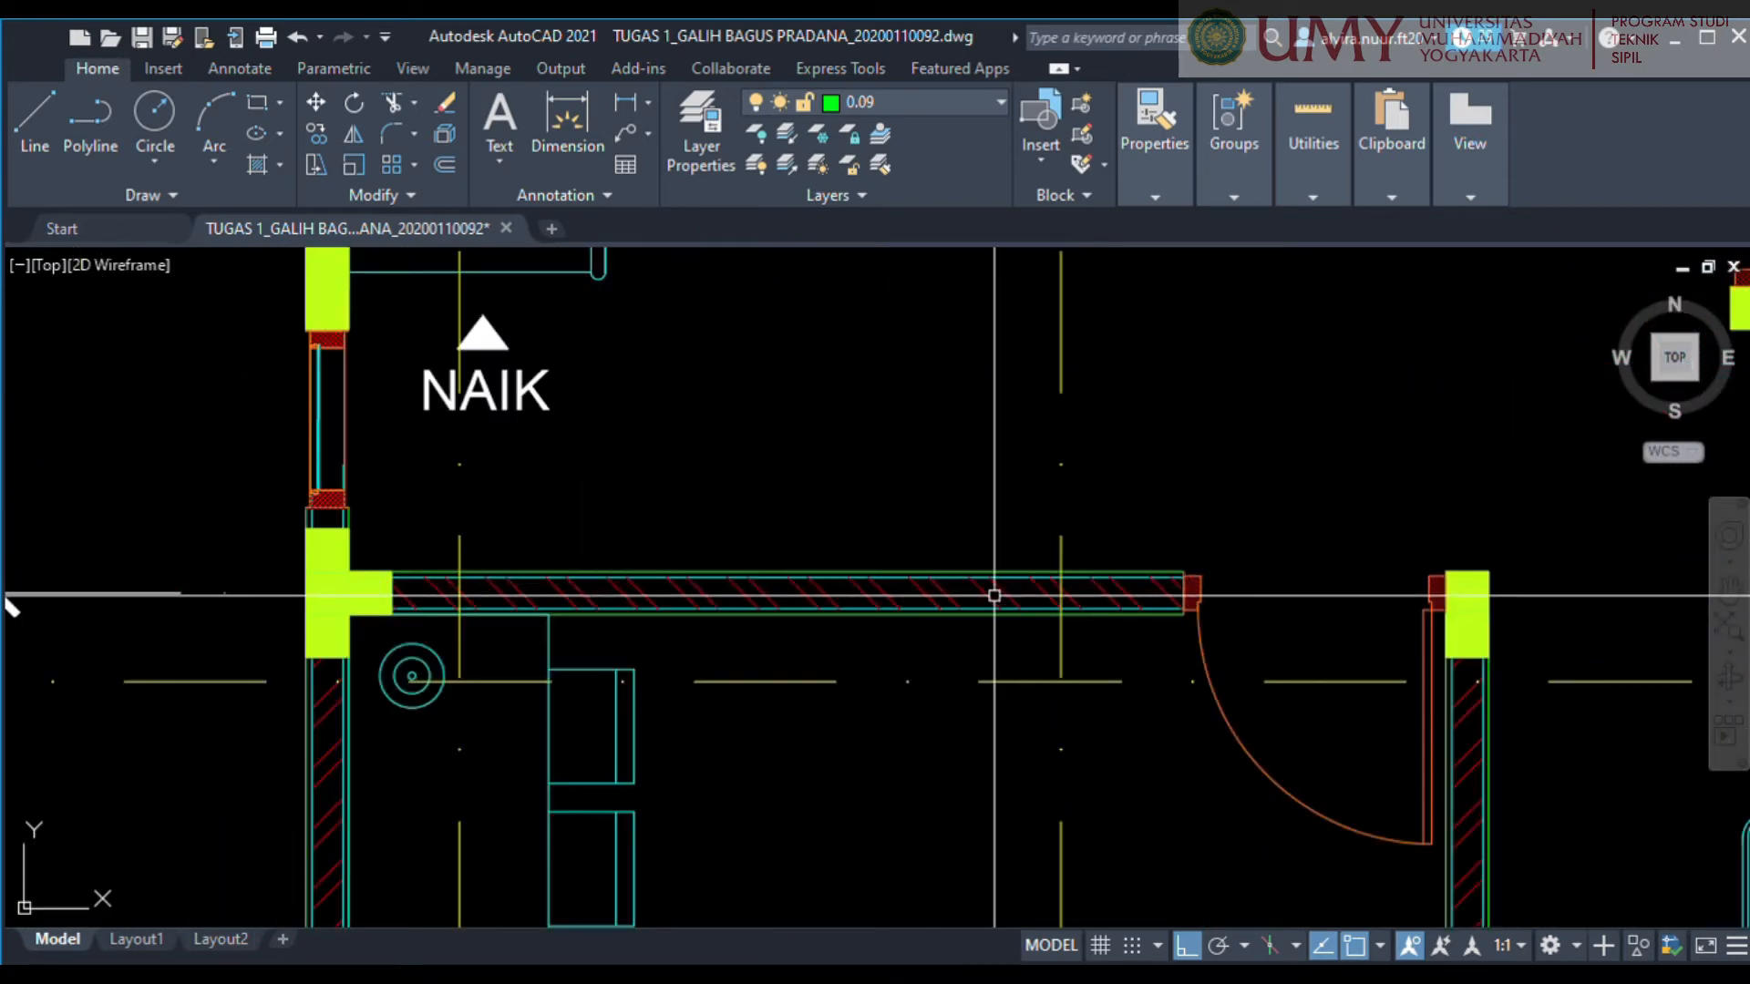
middle_drag(11, 601, 331, 550)
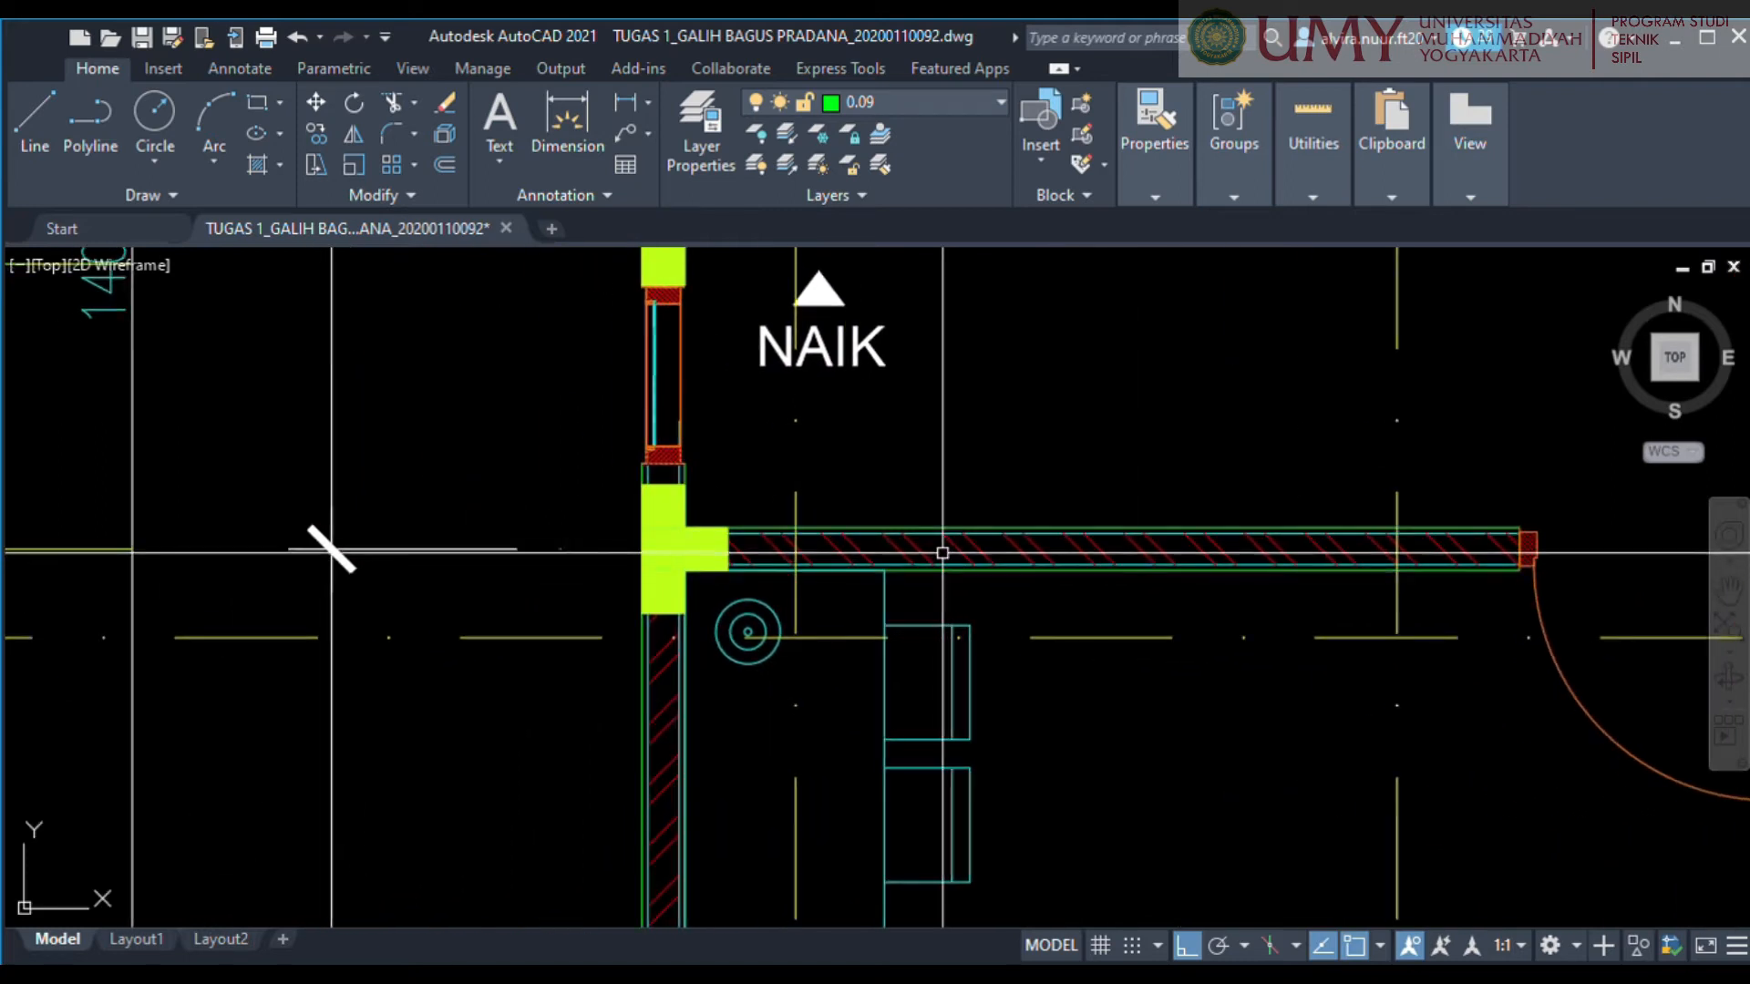
Inspect the hatch in the axis 3 wall and compare it with the walls around the stairs and rooms.
click(942, 552)
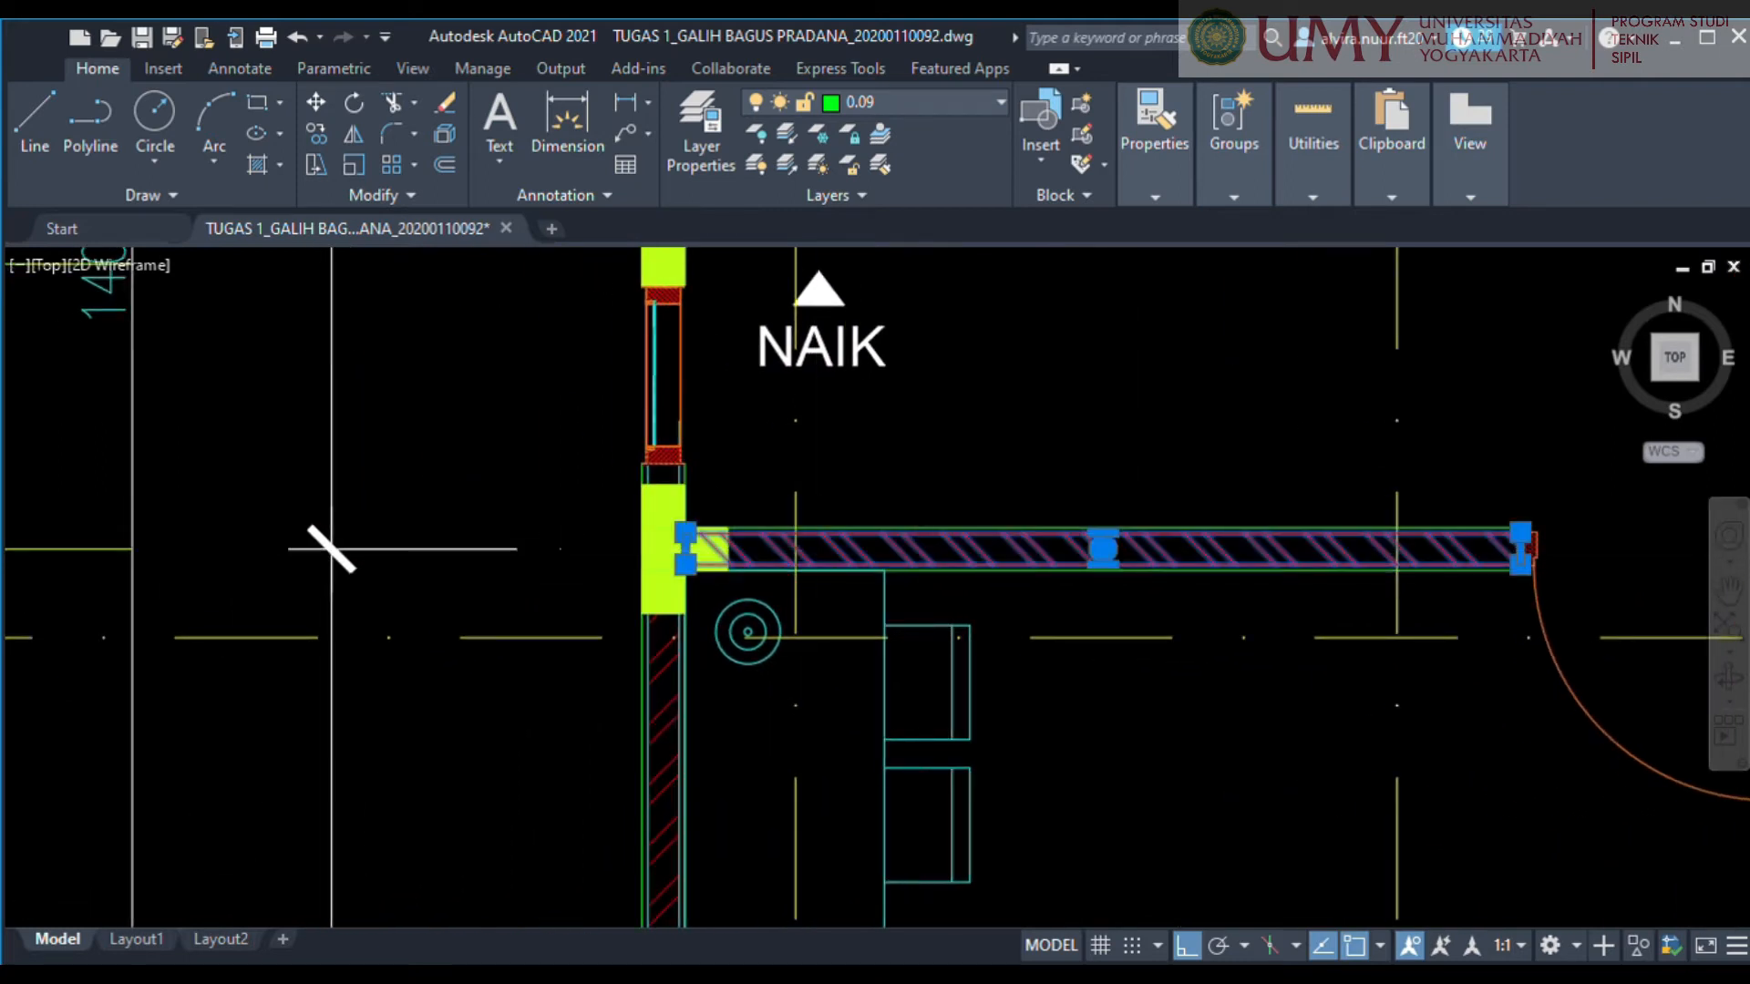
scroll(813, 505, up, 5)
scroll(919, 565, down, 5)
middle_drag(1158, 694, 864, 645)
scroll(893, 634, down, 2)
scroll(811, 552, up, 2)
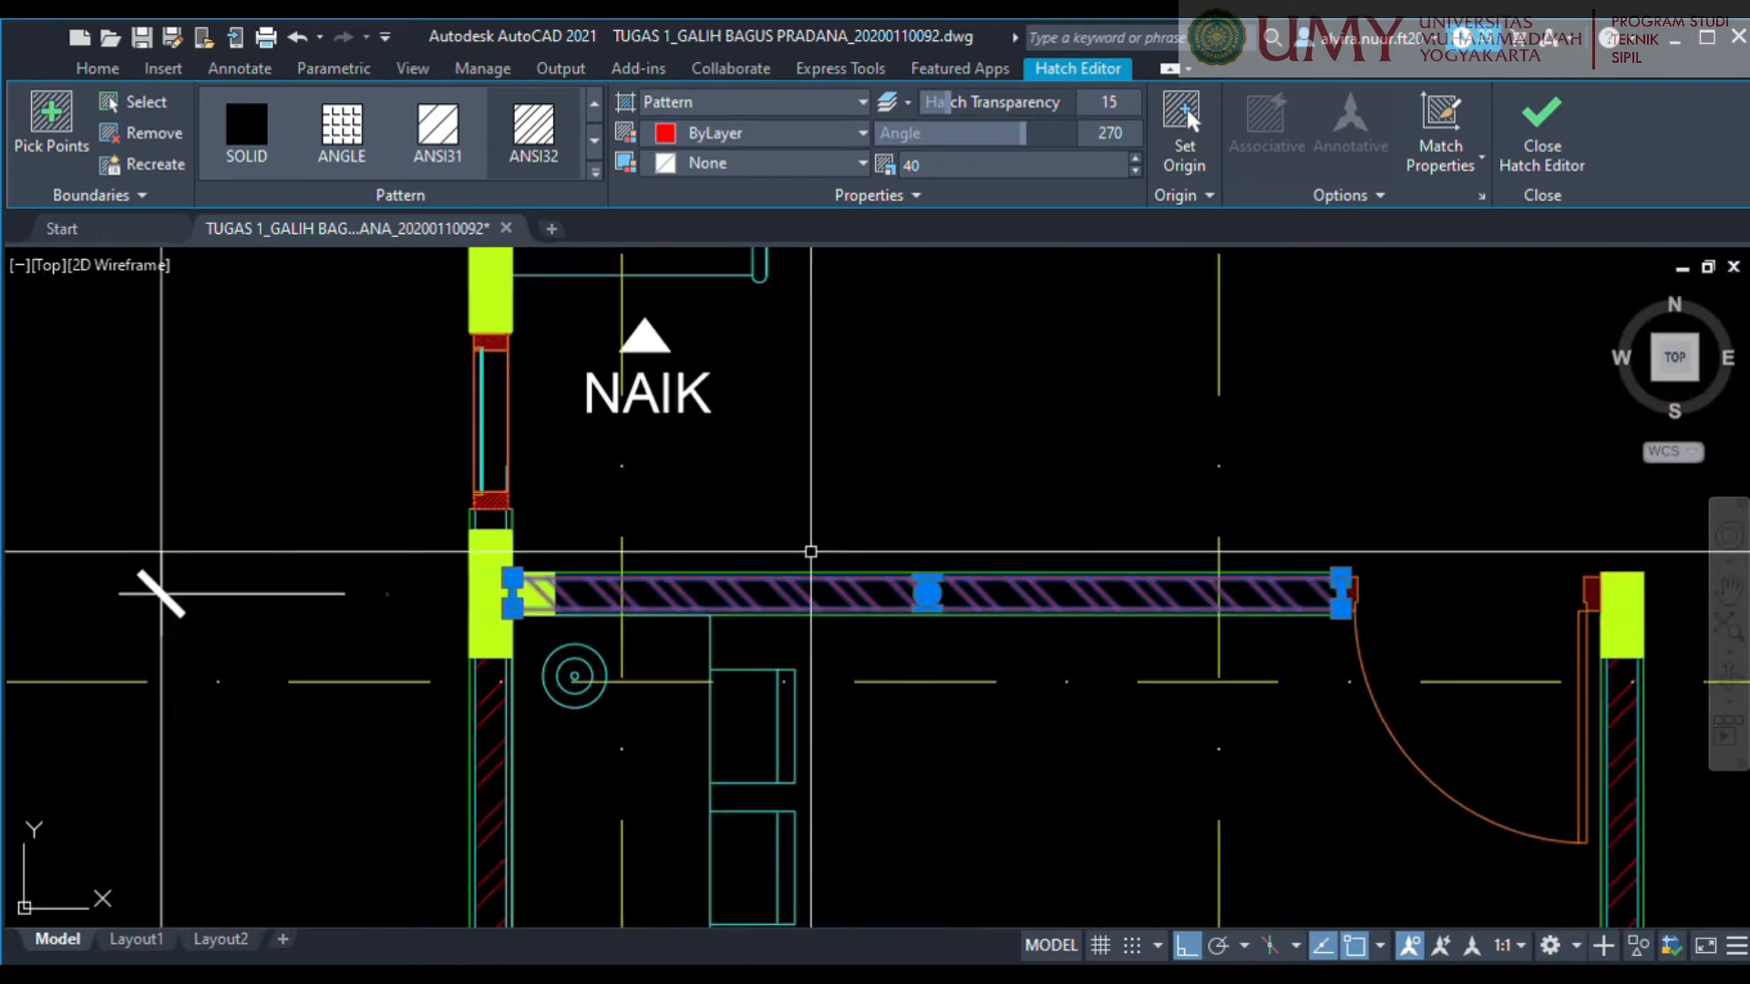
scroll(828, 546, down, 2)
middle_drag(1027, 633, 770, 564)
scroll(809, 544, down, 4)
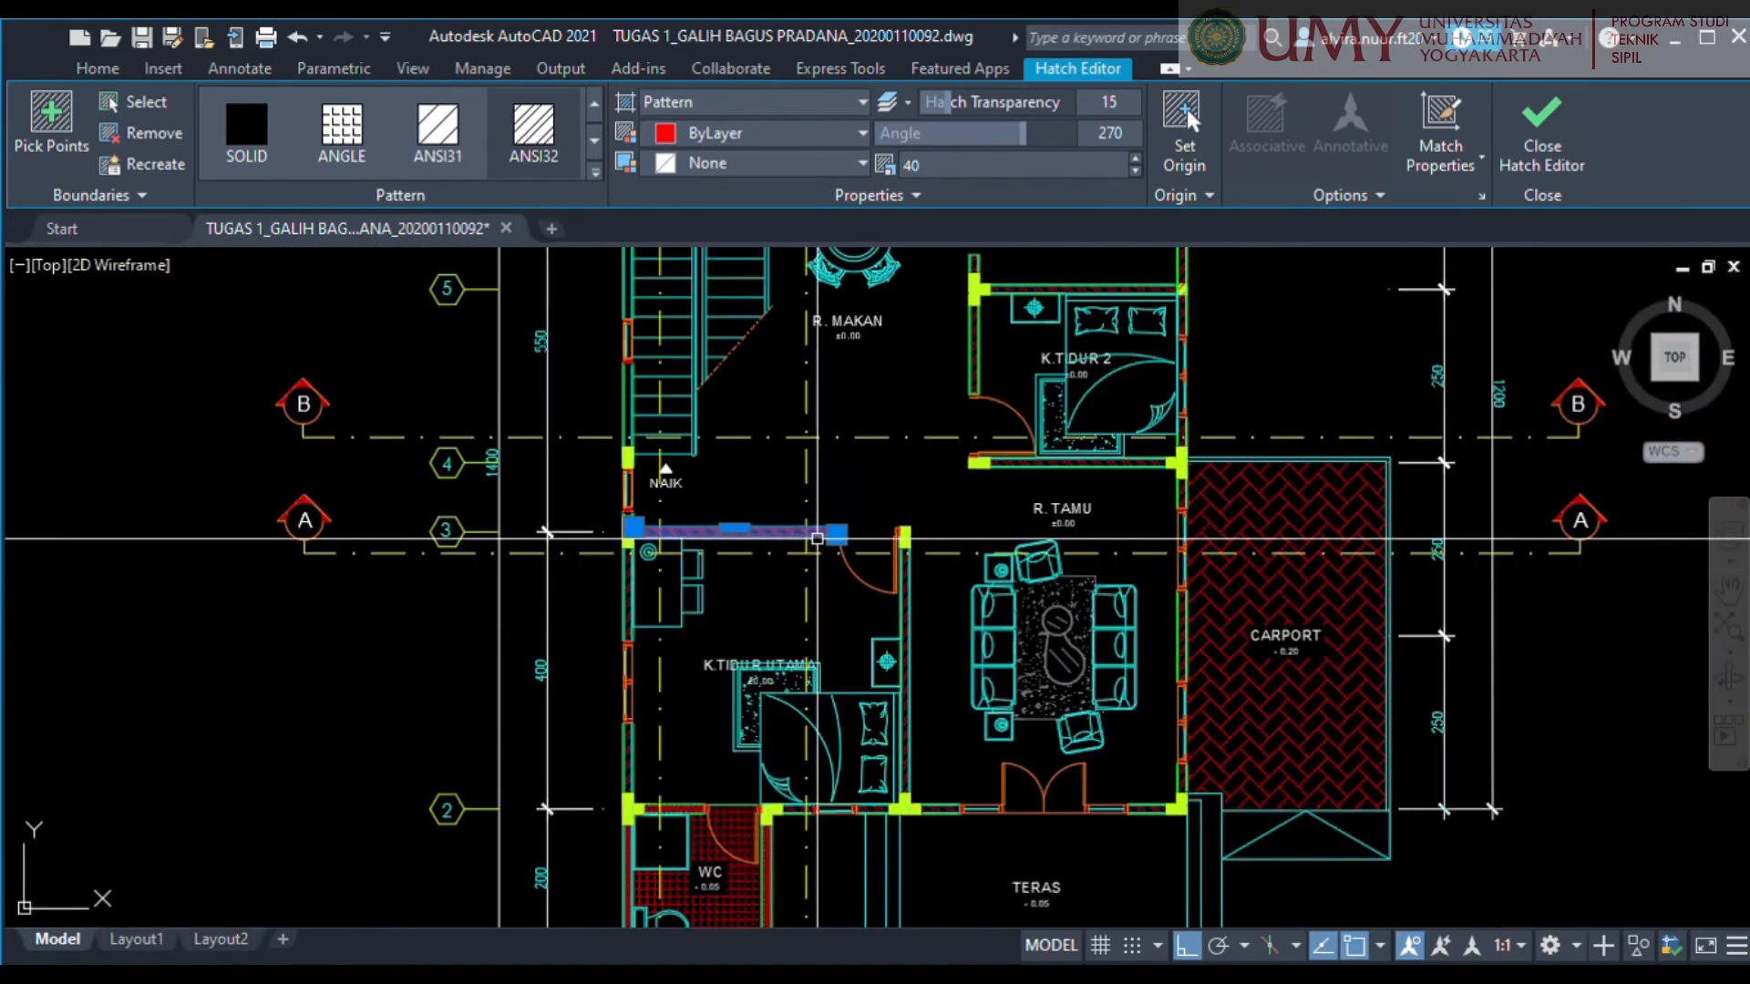
scroll(965, 541, down, 4)
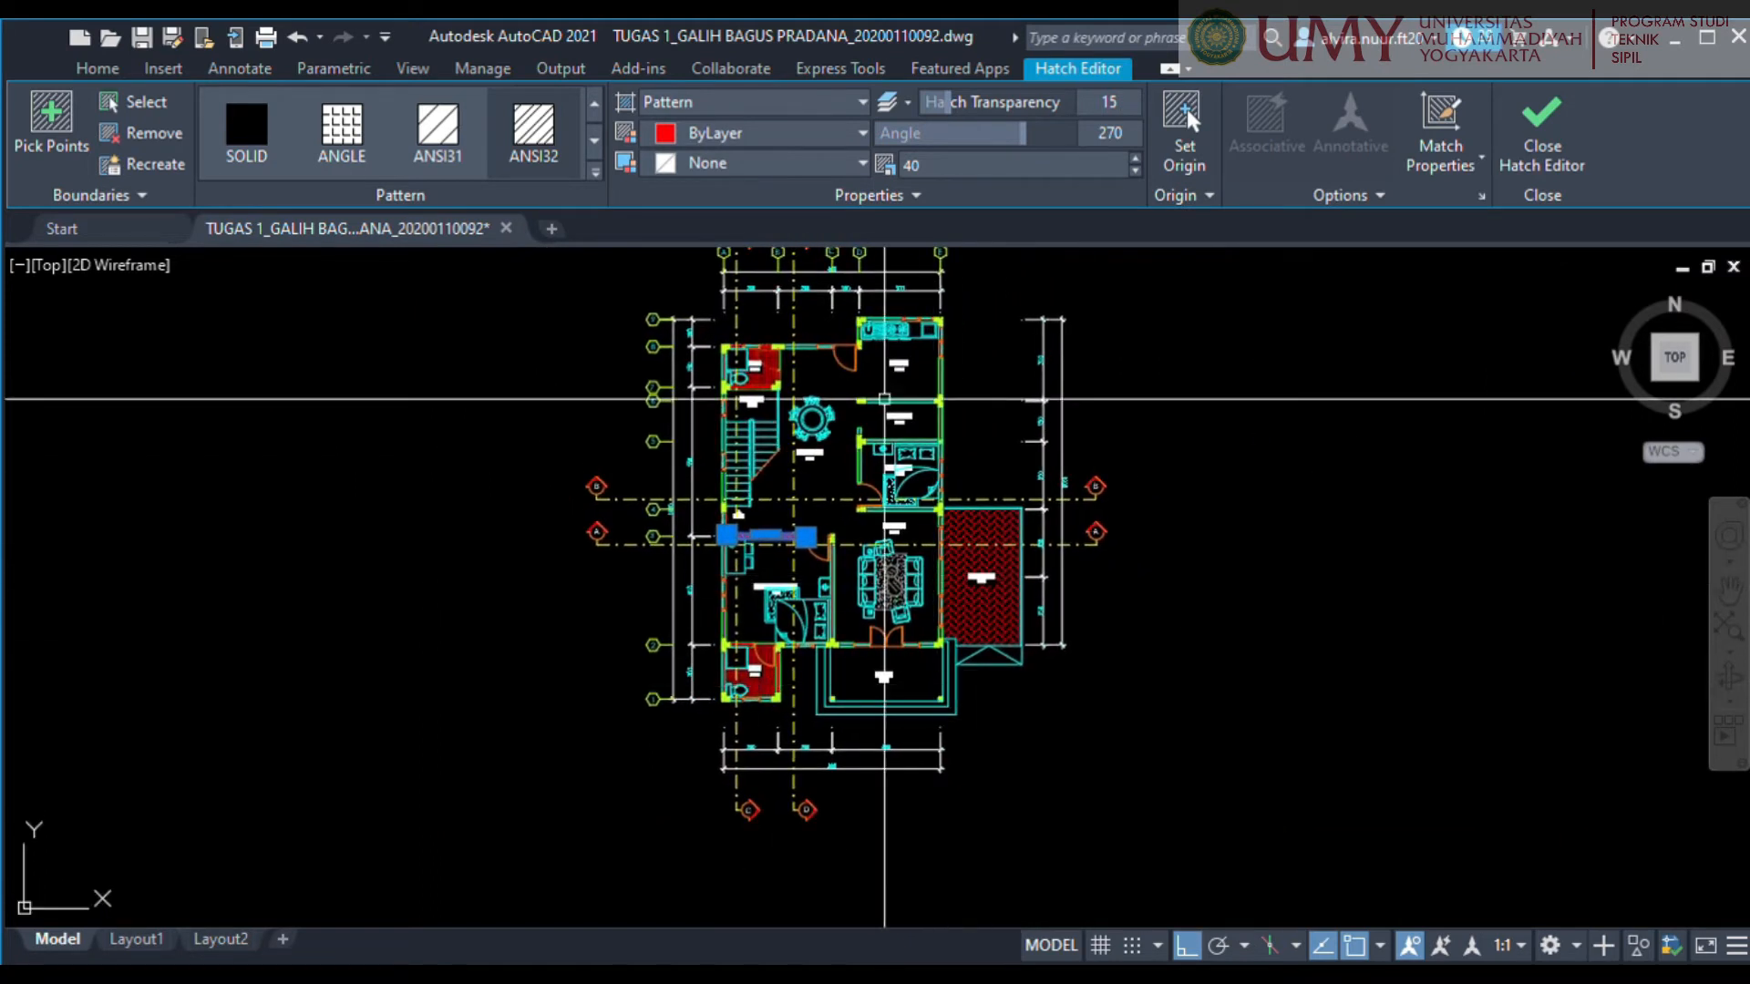
scroll(725, 381, up, 4)
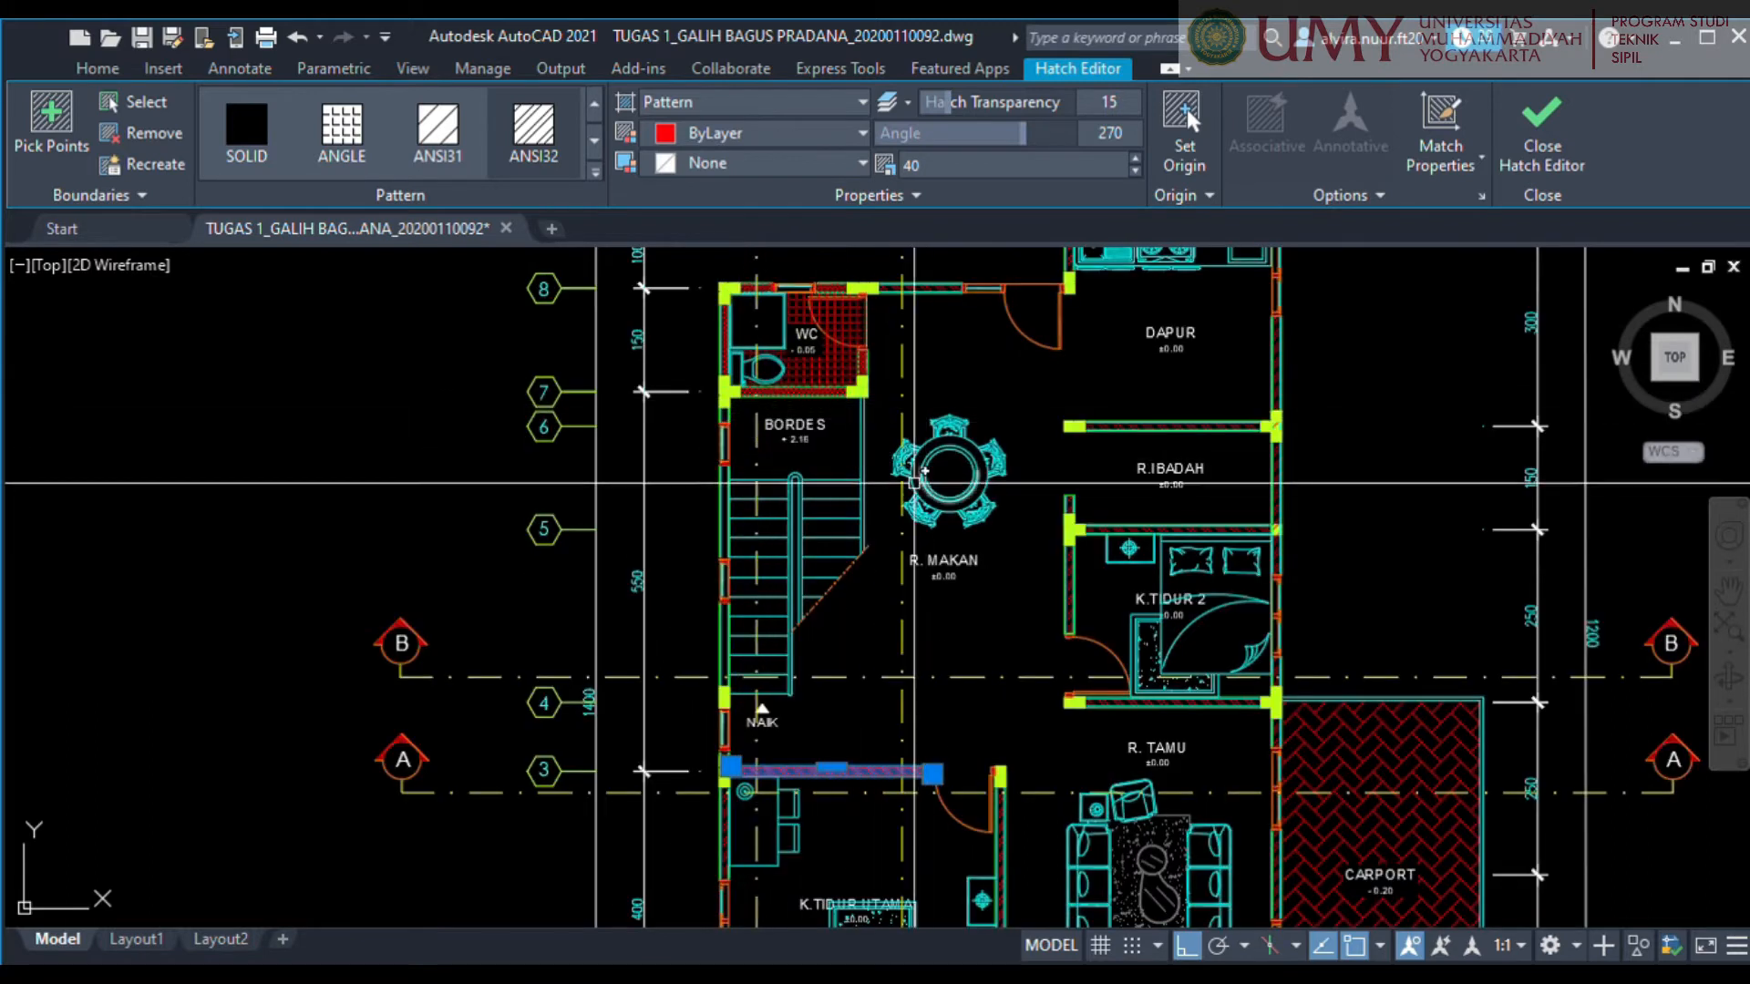
scroll(809, 411, up, 4)
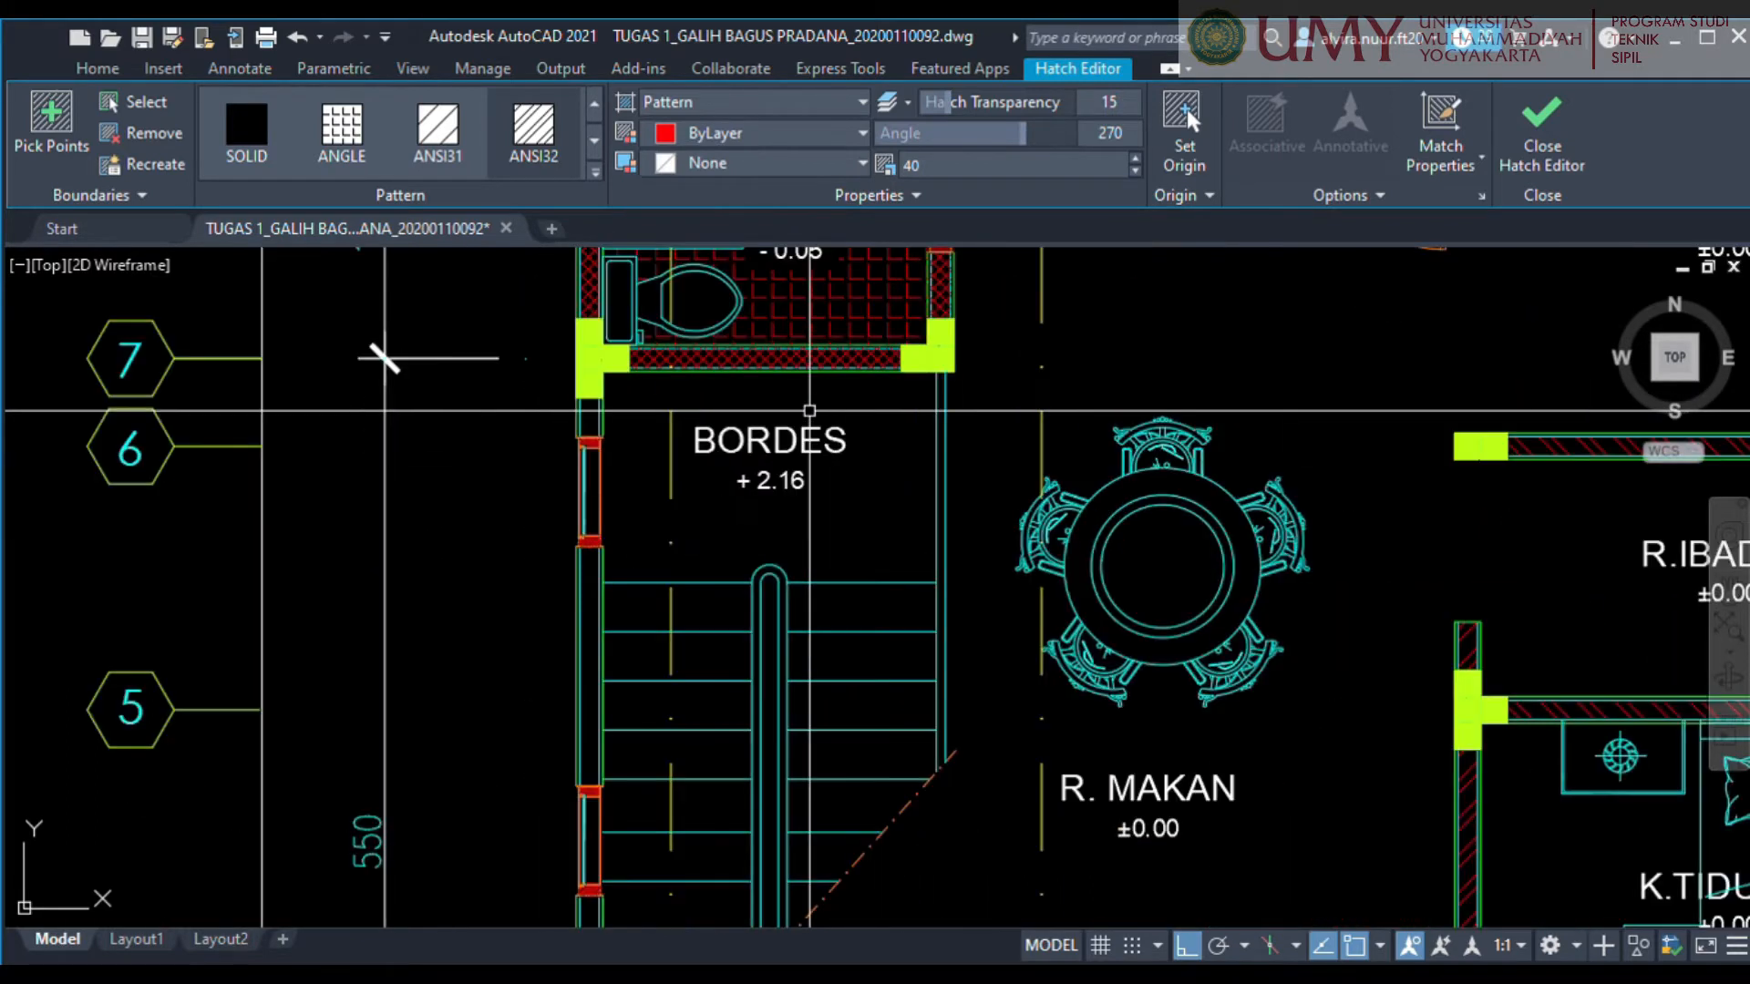
scroll(896, 474, down, 2)
middle_drag(938, 566, 829, 292)
scroll(825, 293, down, 2)
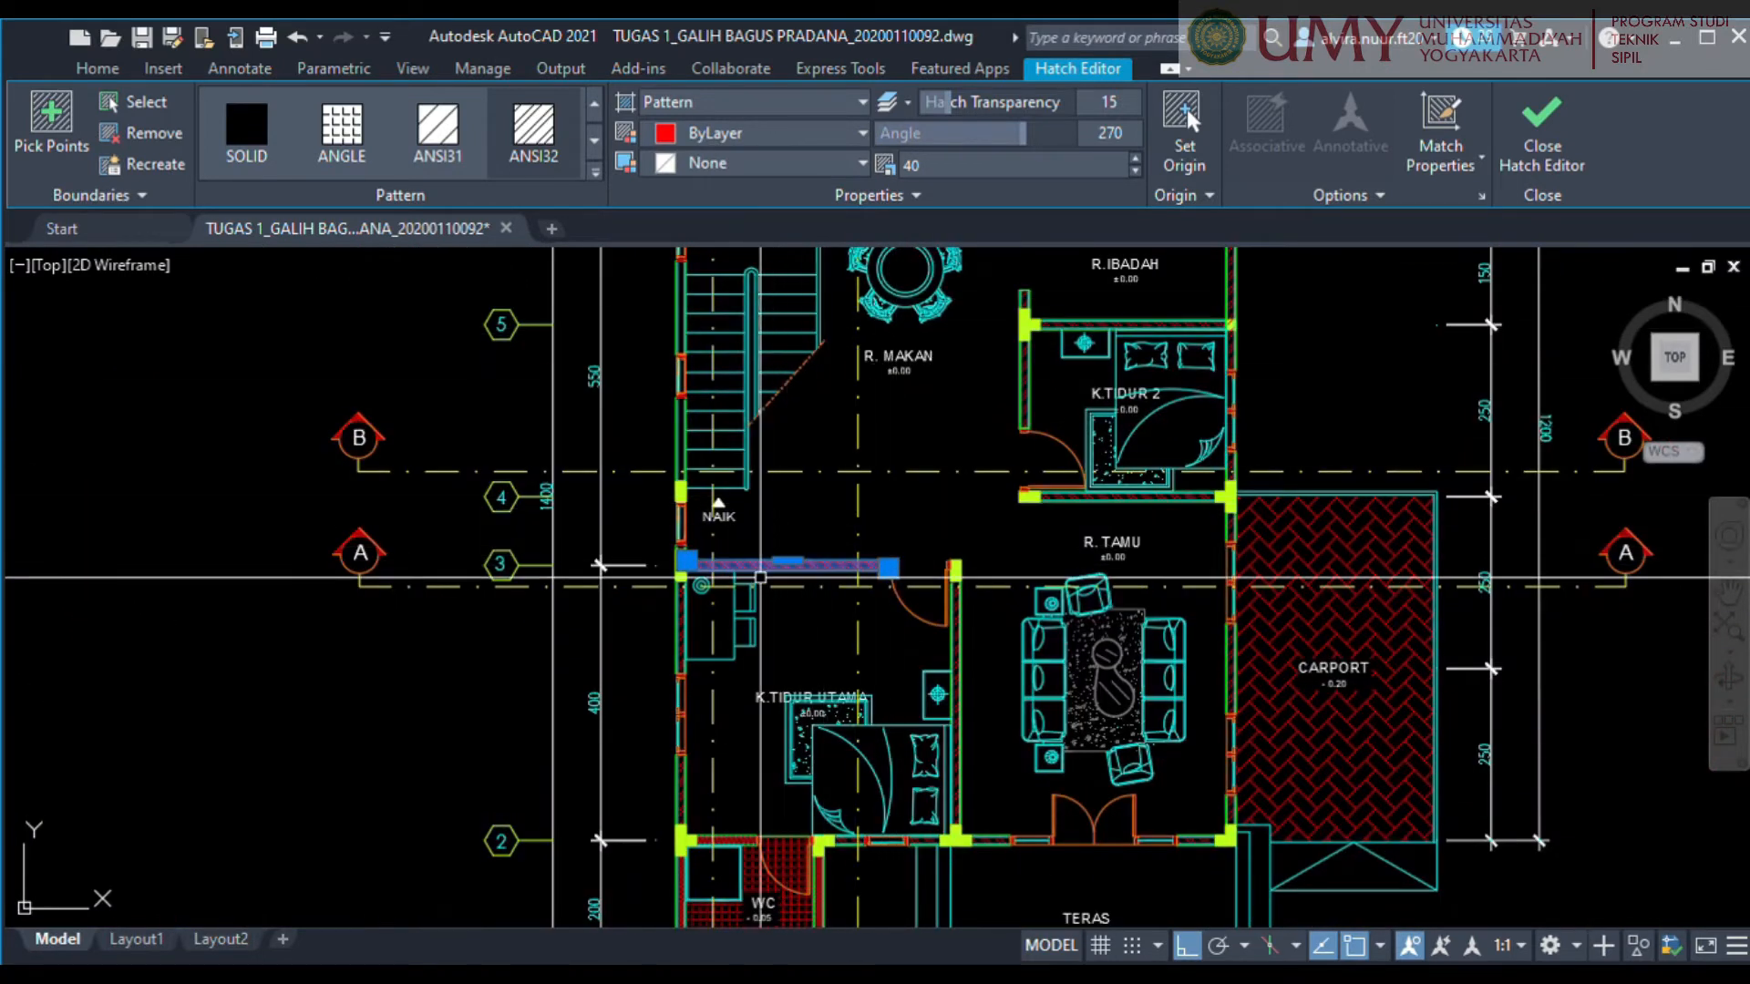
scroll(852, 565, up, 4)
scroll(802, 579, down, 2)
scroll(833, 570, up, 6)
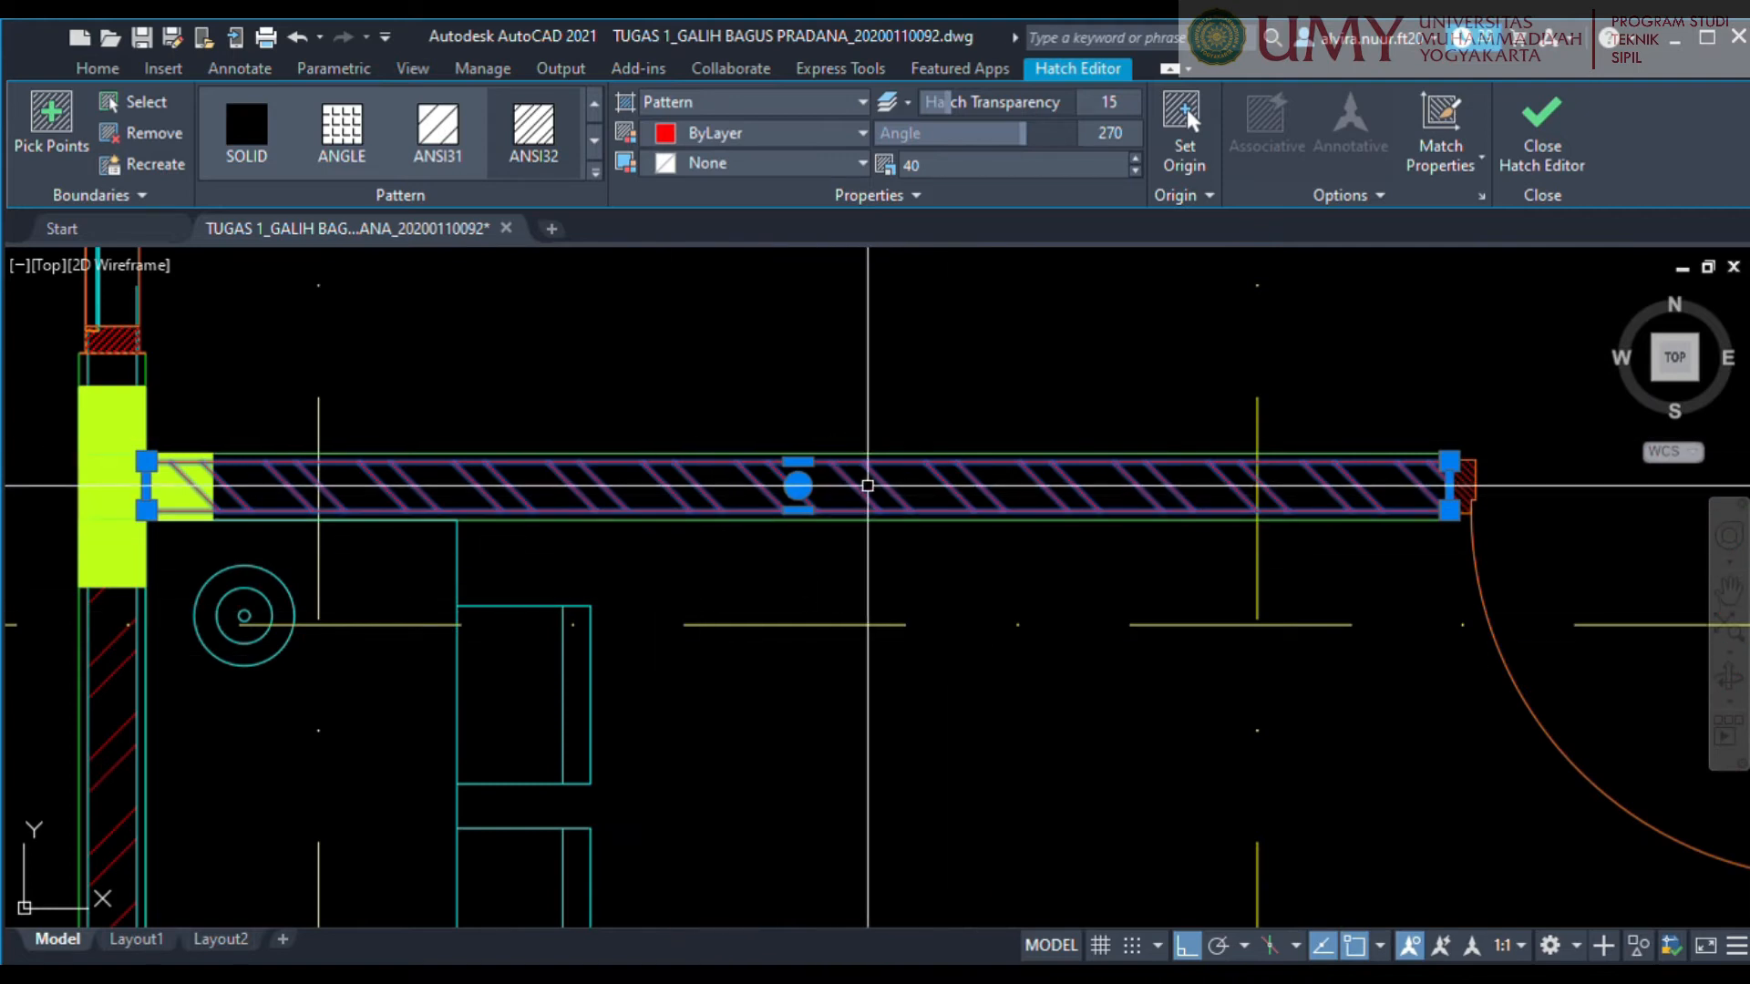
scroll(867, 486, down, 10)
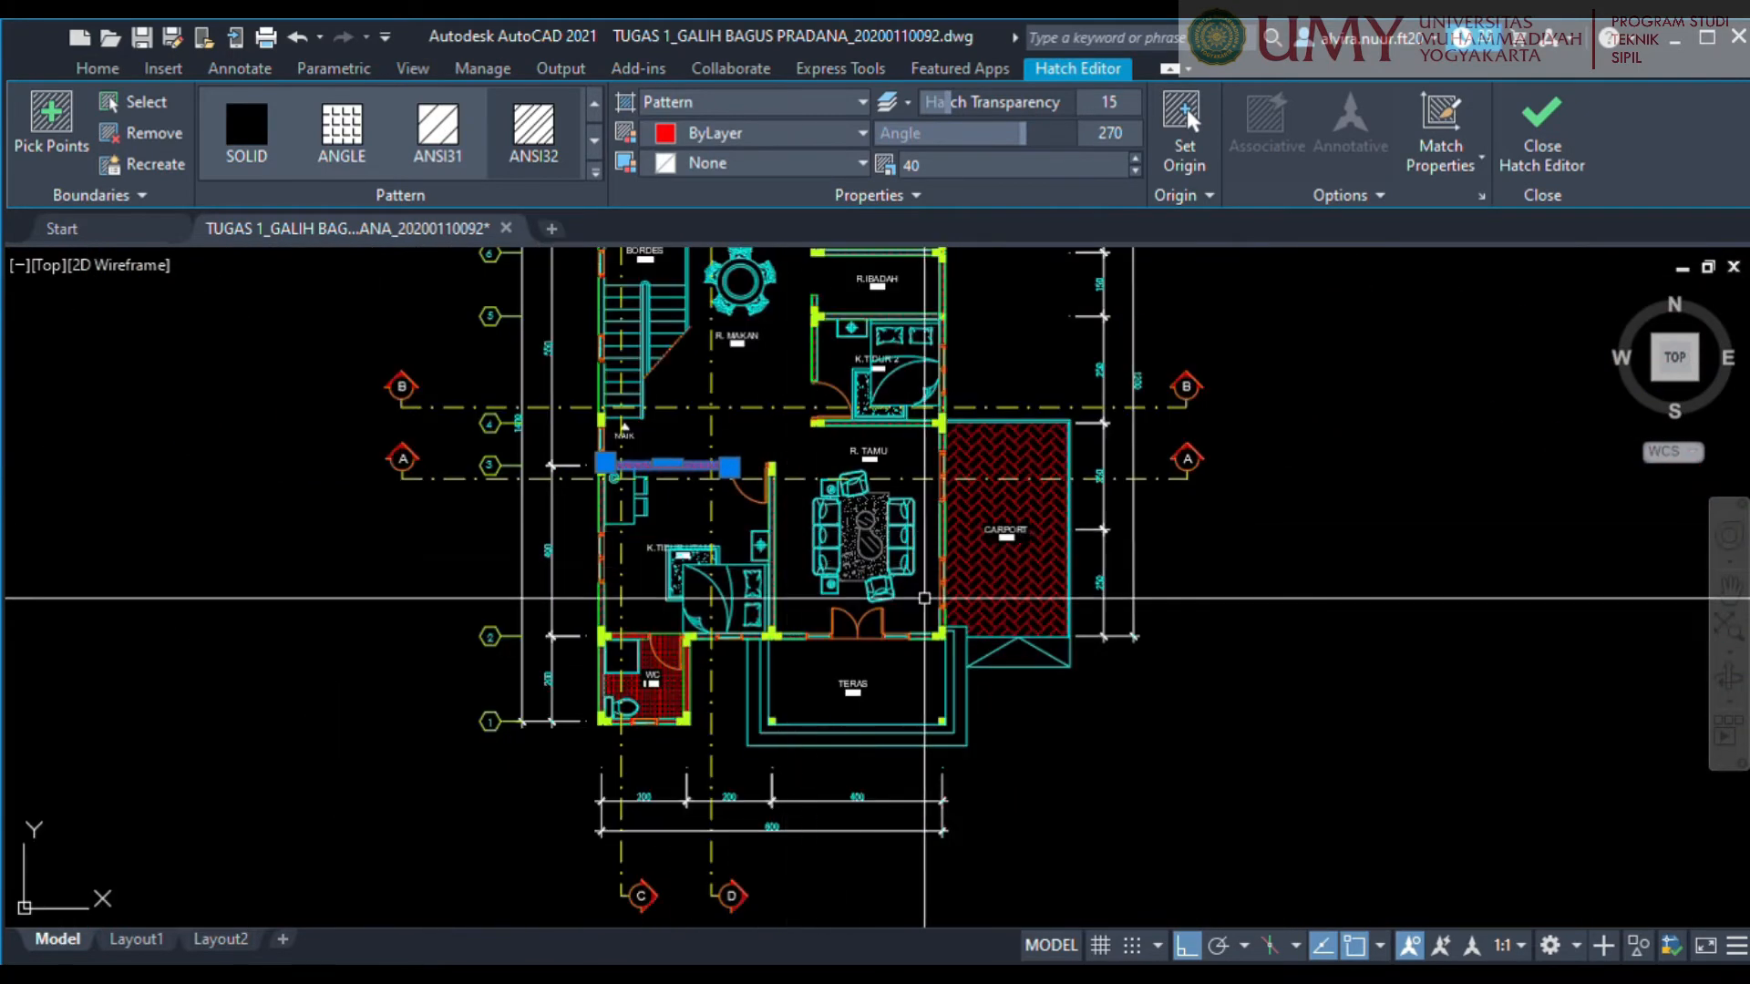
key(Escape)
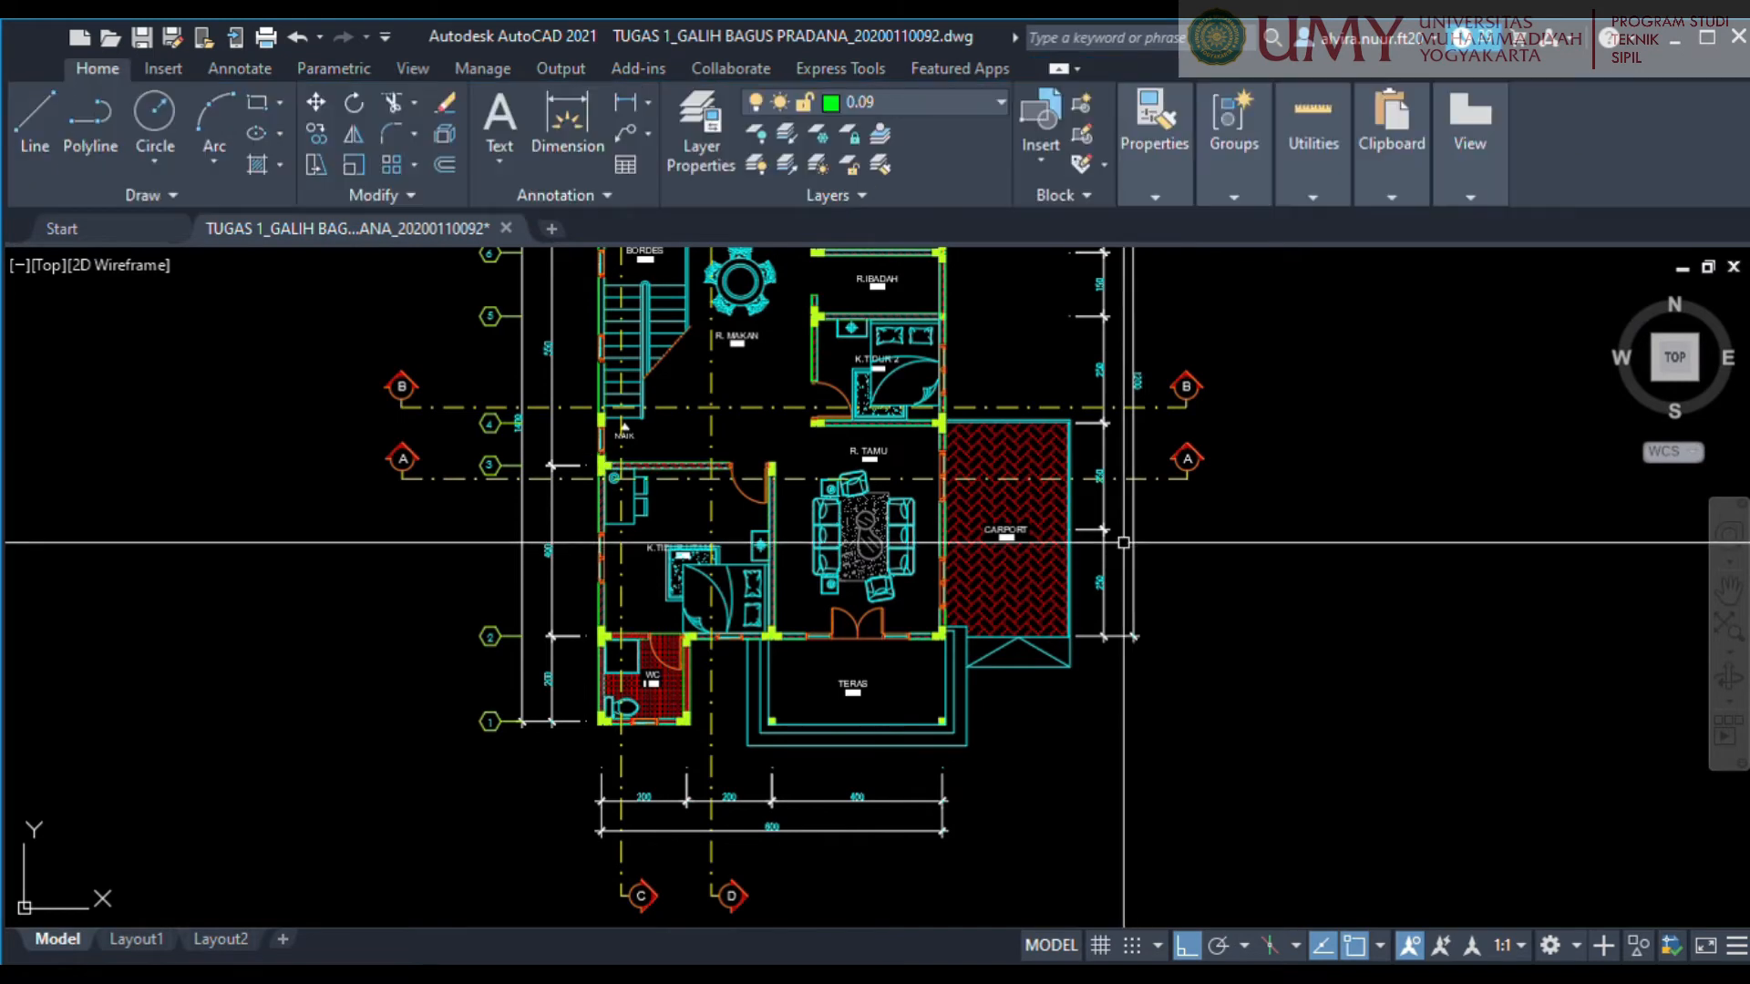
scroll(1004, 484, down, 2)
middle_drag(1019, 520, 1026, 572)
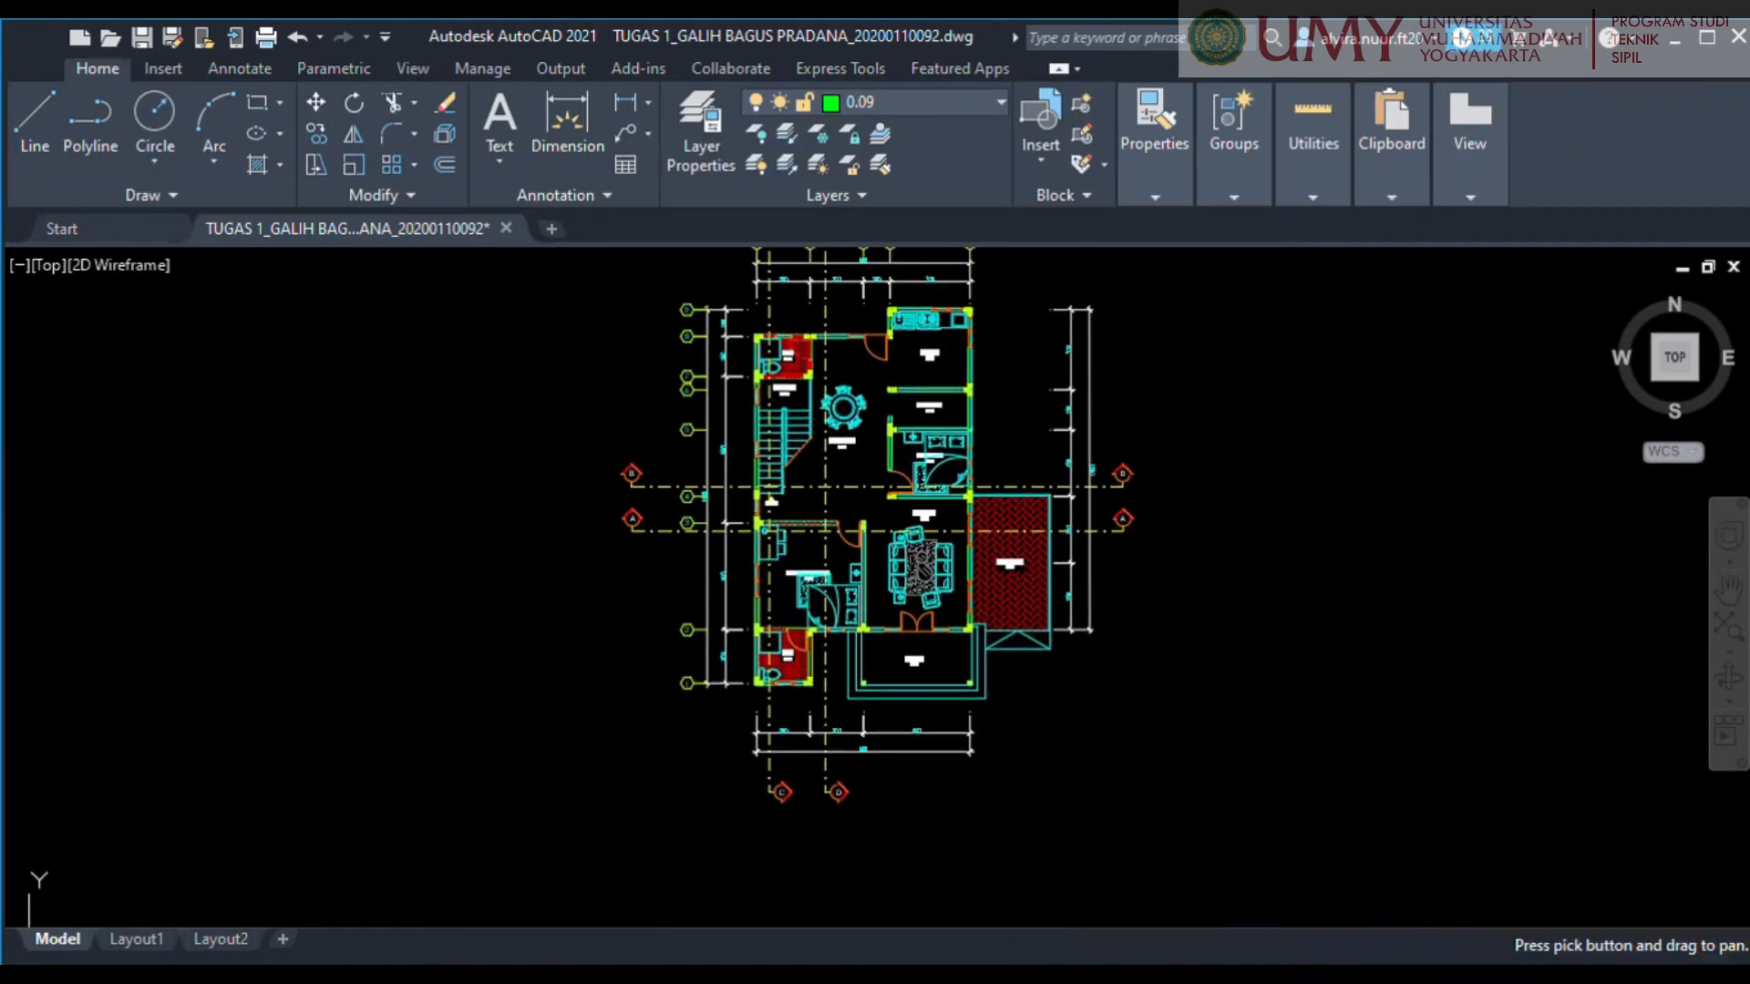
click(933, 568)
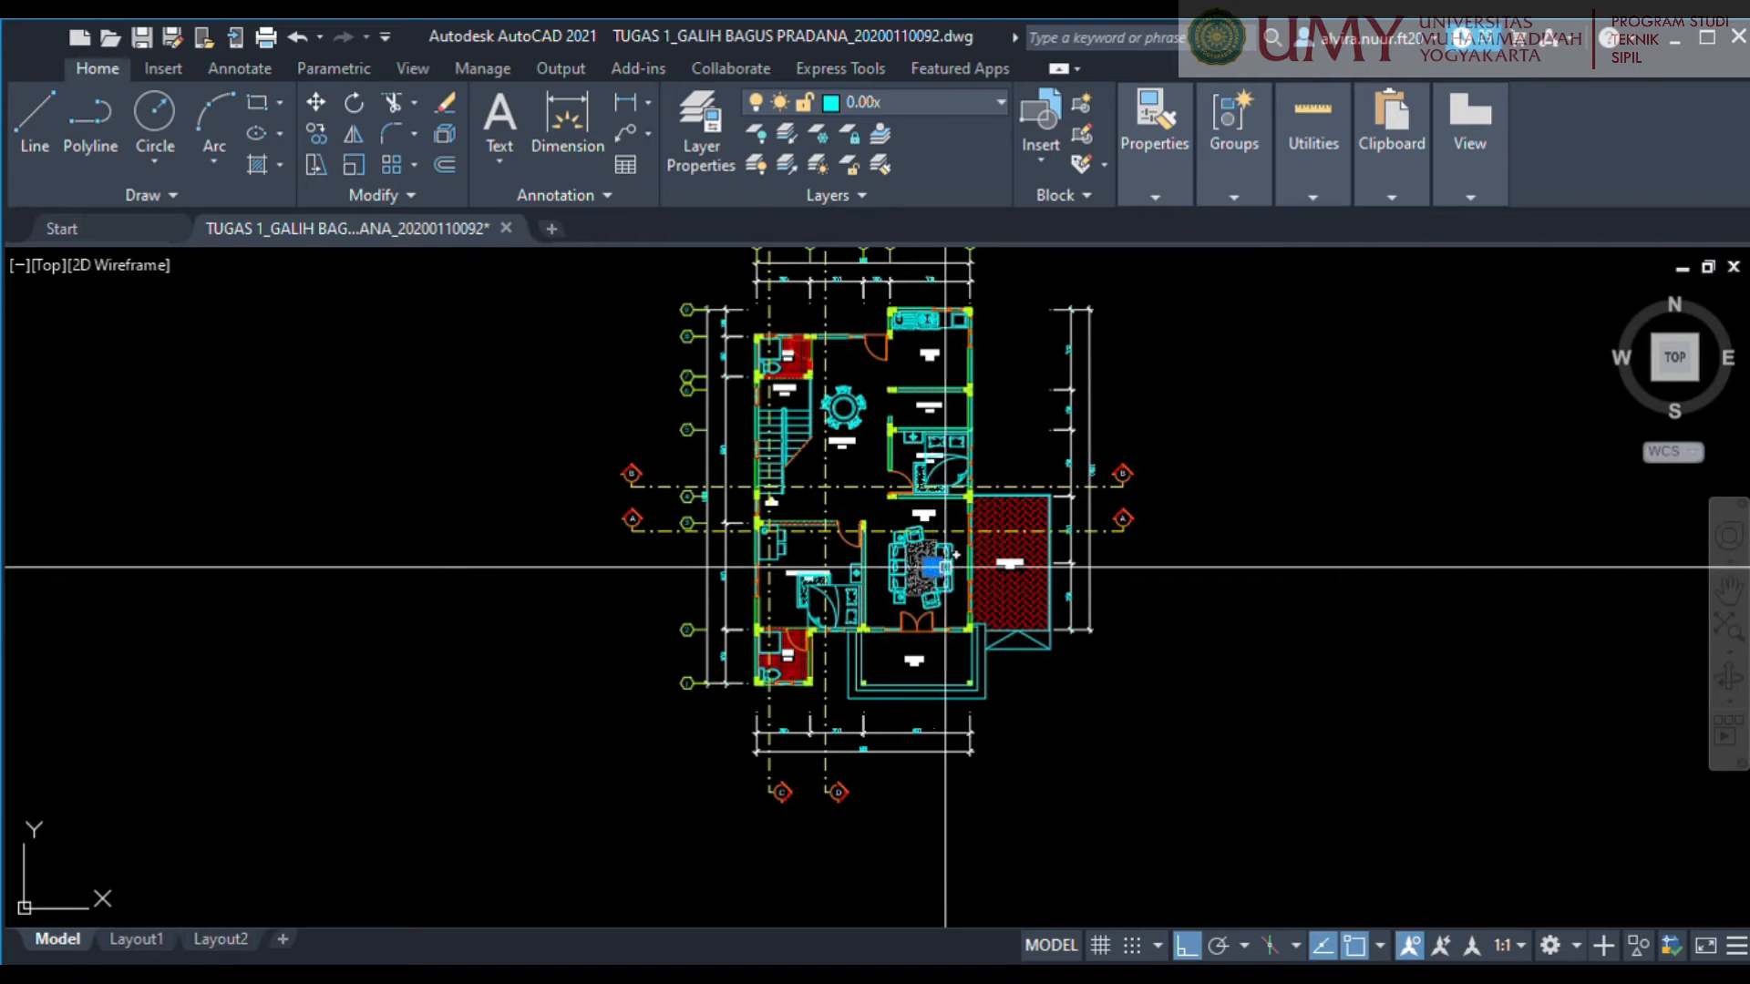
key(Escape)
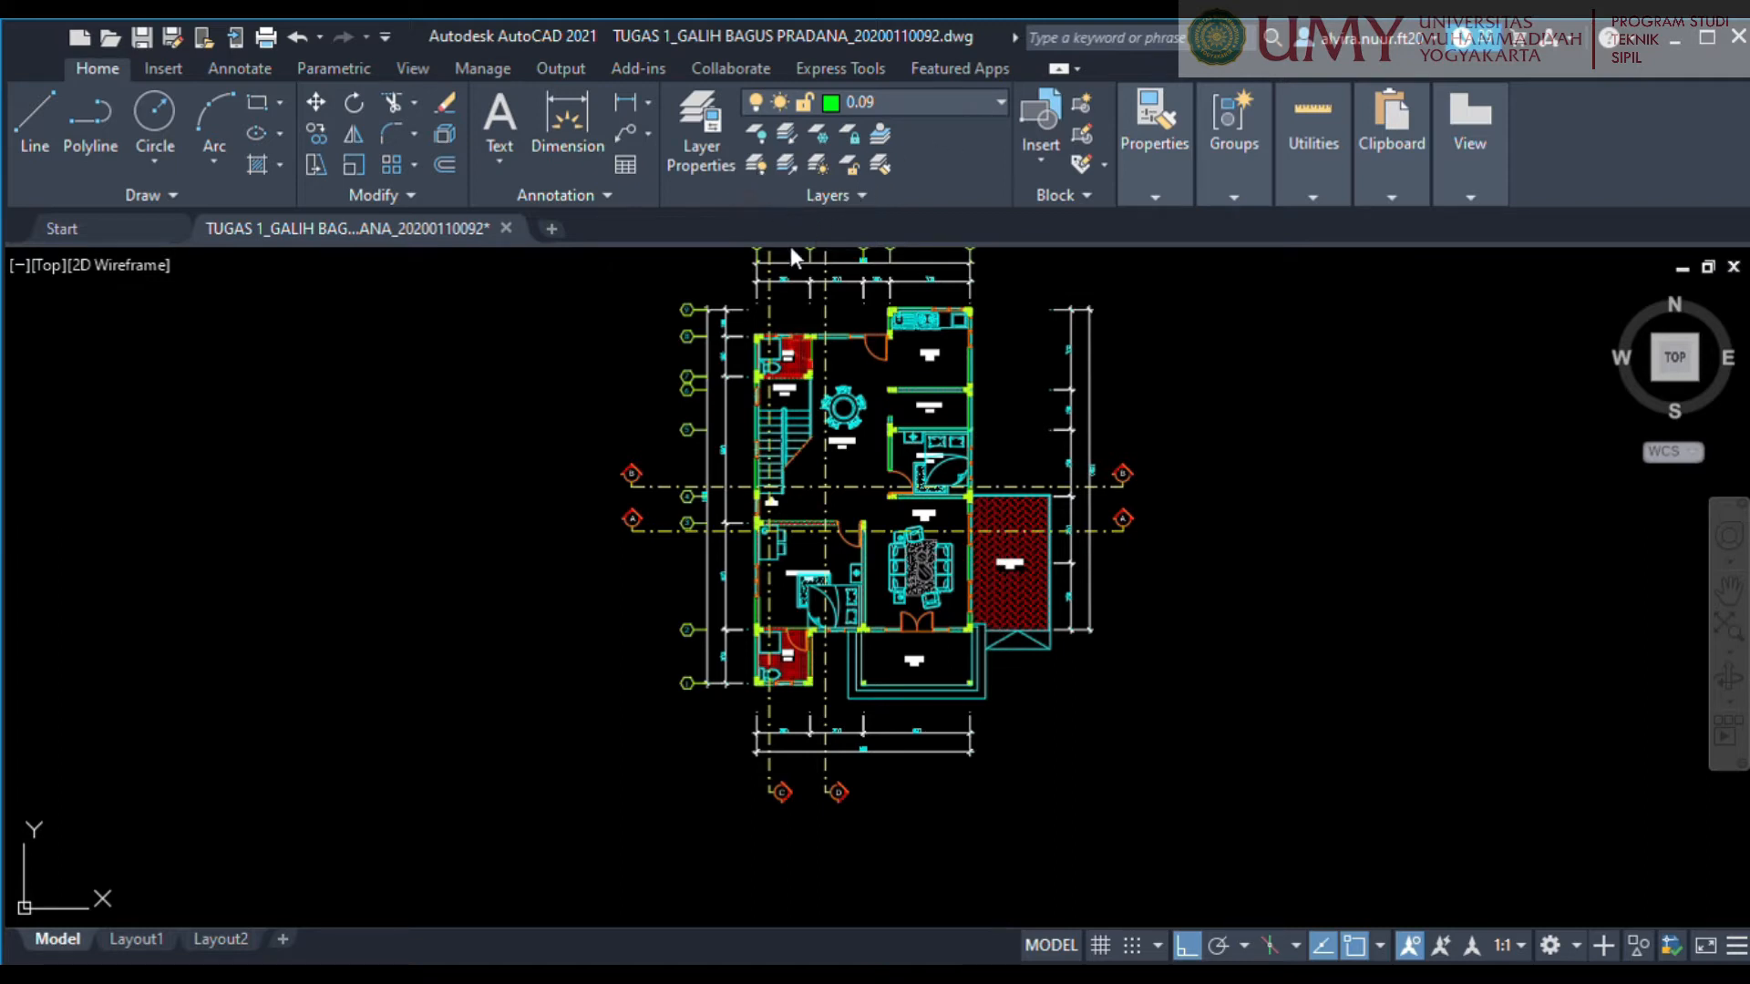
With the wall, column, grid bubble and room label layers turned off, delete the furniture, openings, hatches and dimensions from the copied plan.
click(756, 168)
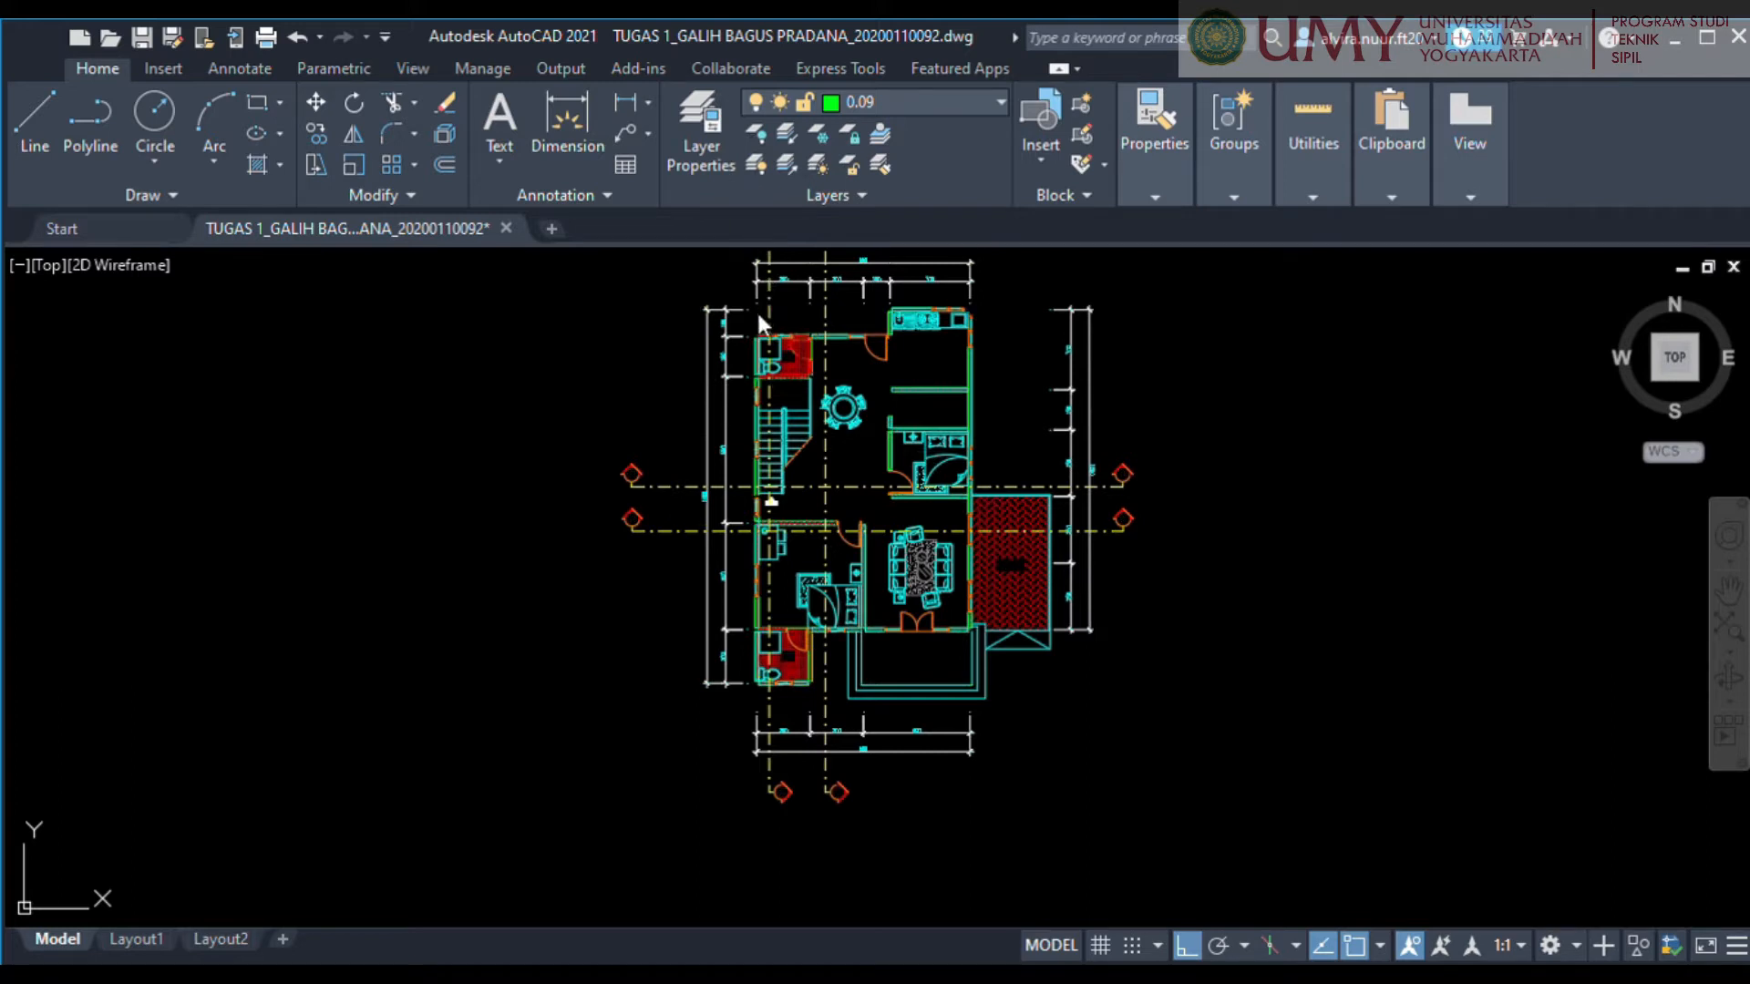
scroll(1184, 365, down, 3)
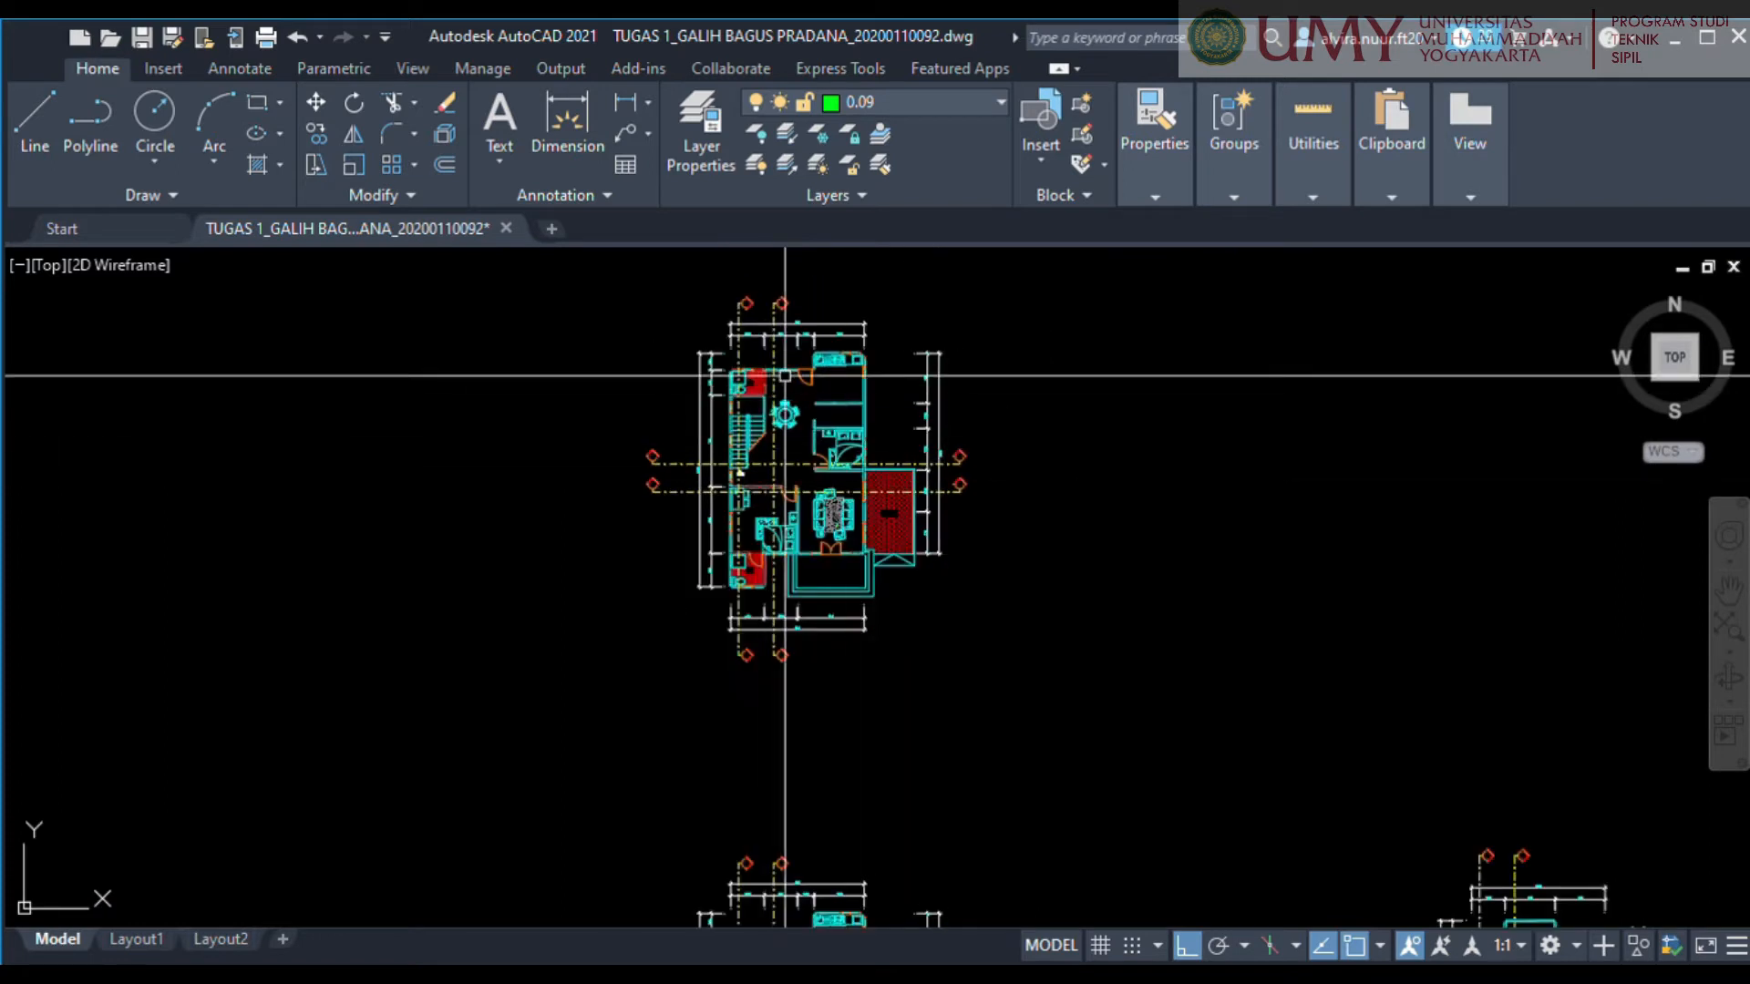
click(581, 275)
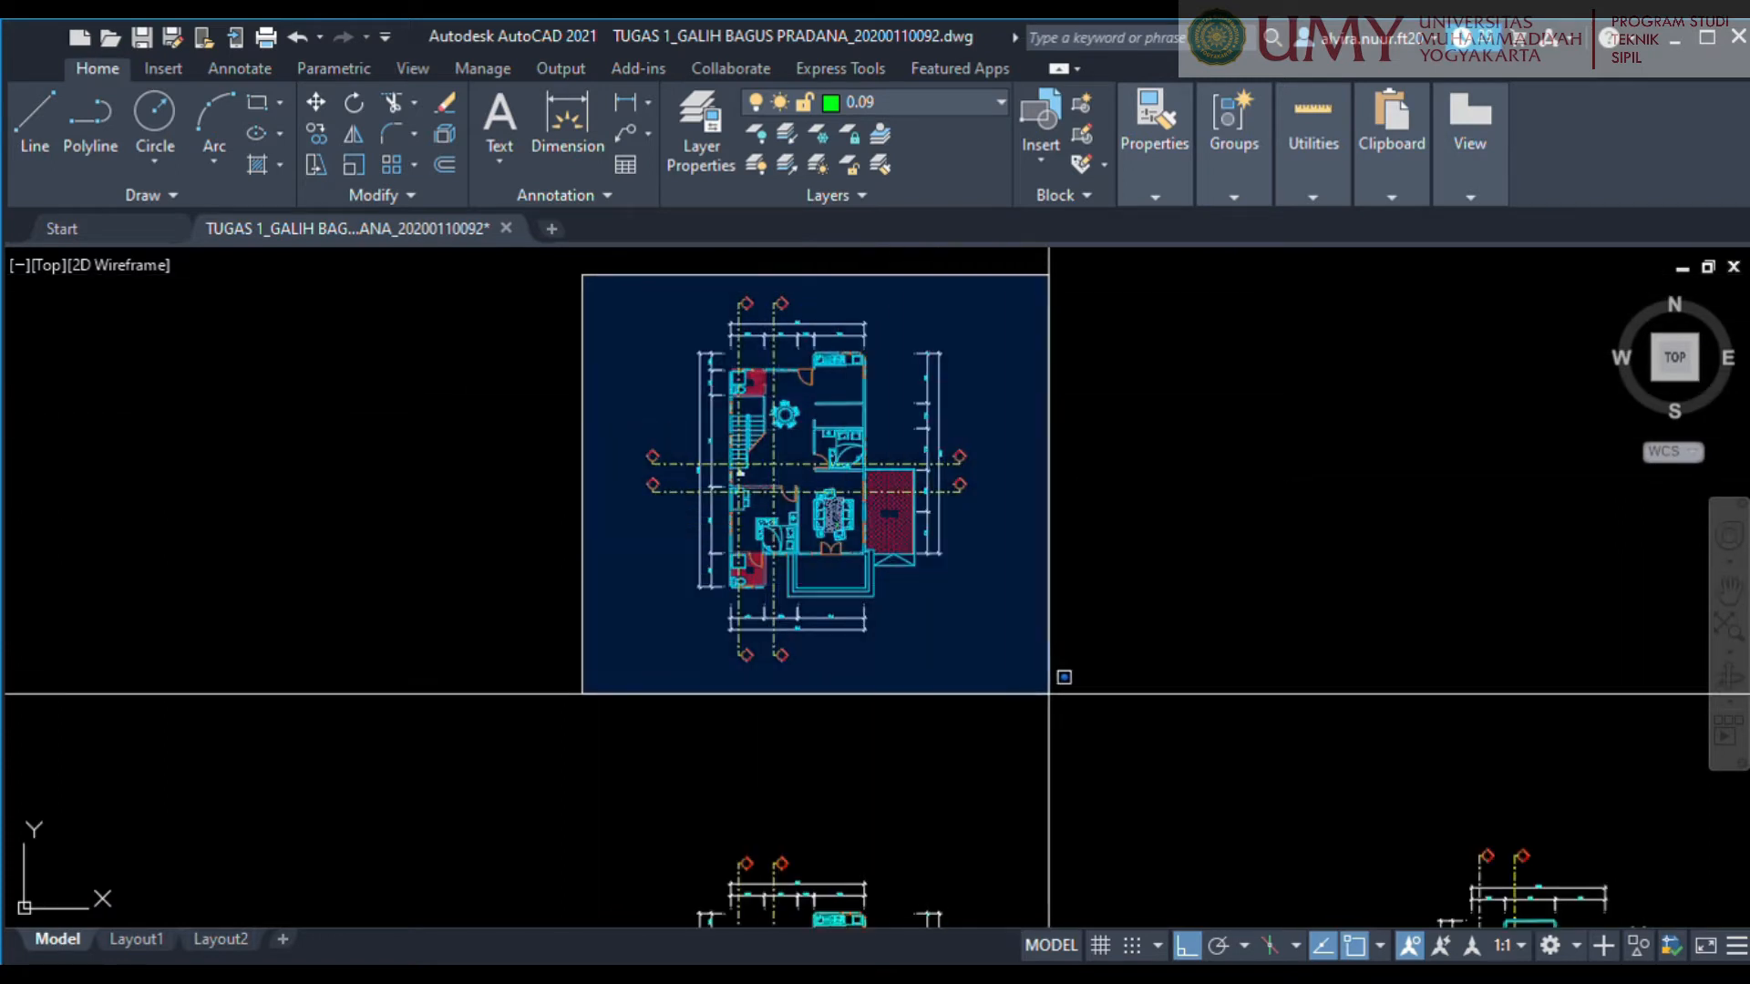
click(1048, 697)
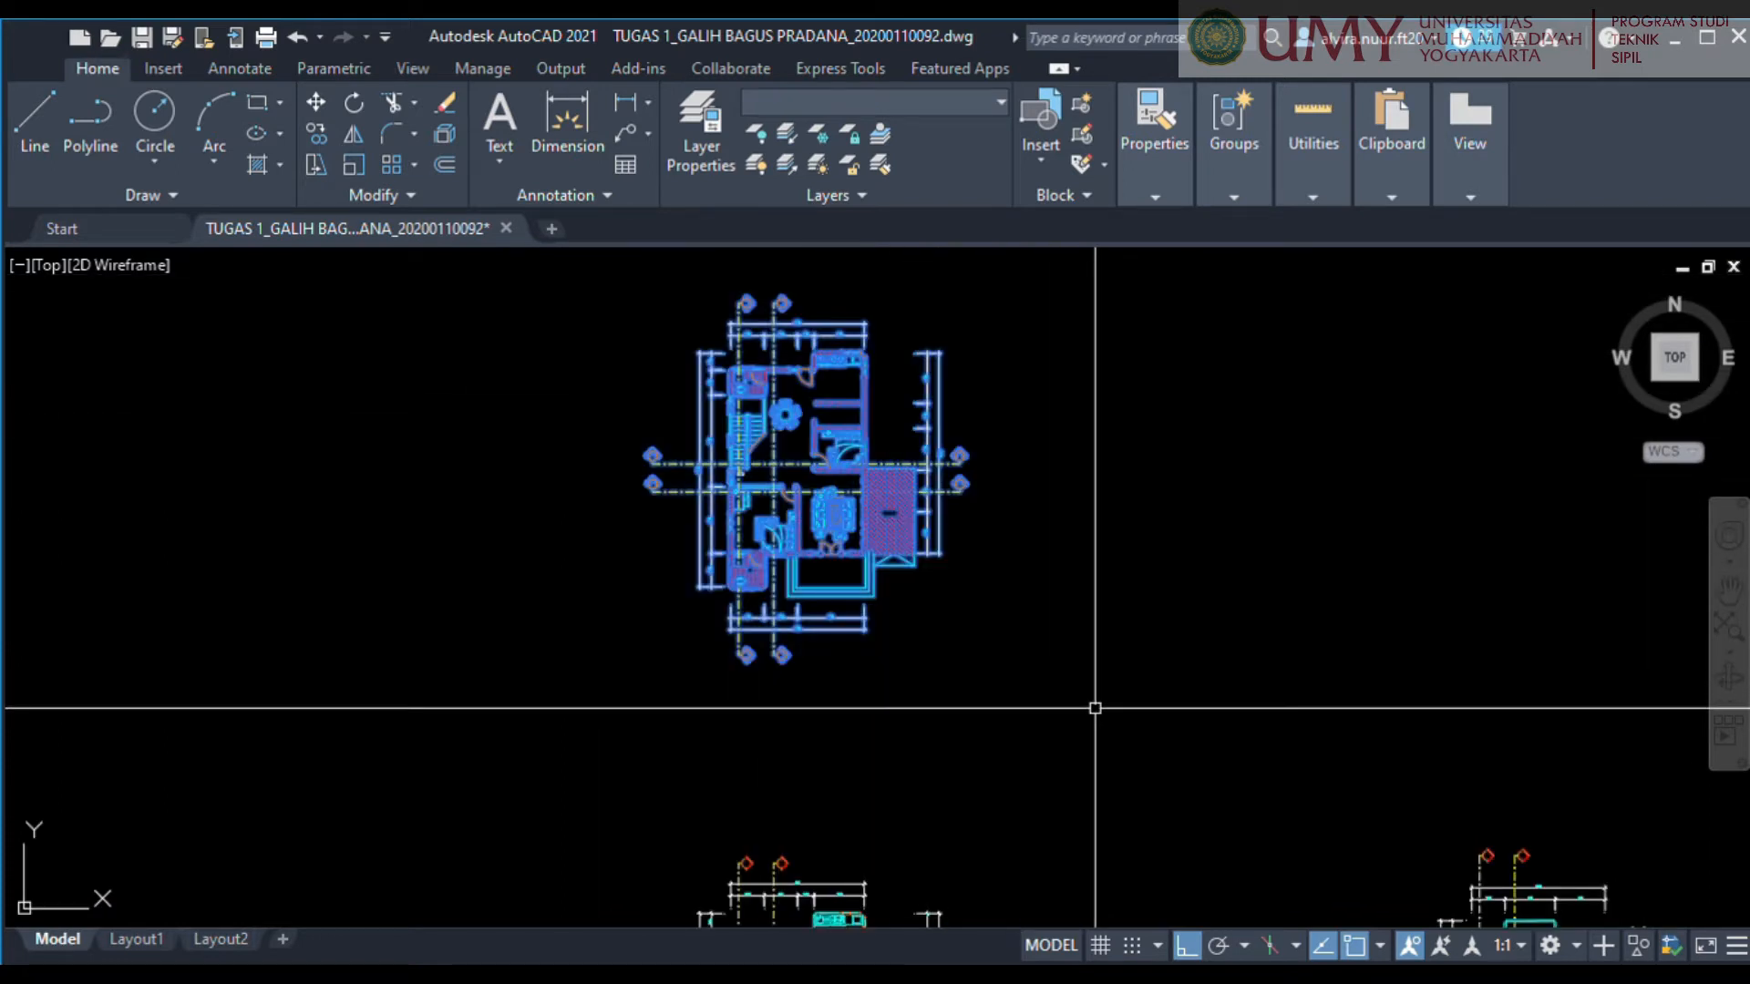
key(Delete)
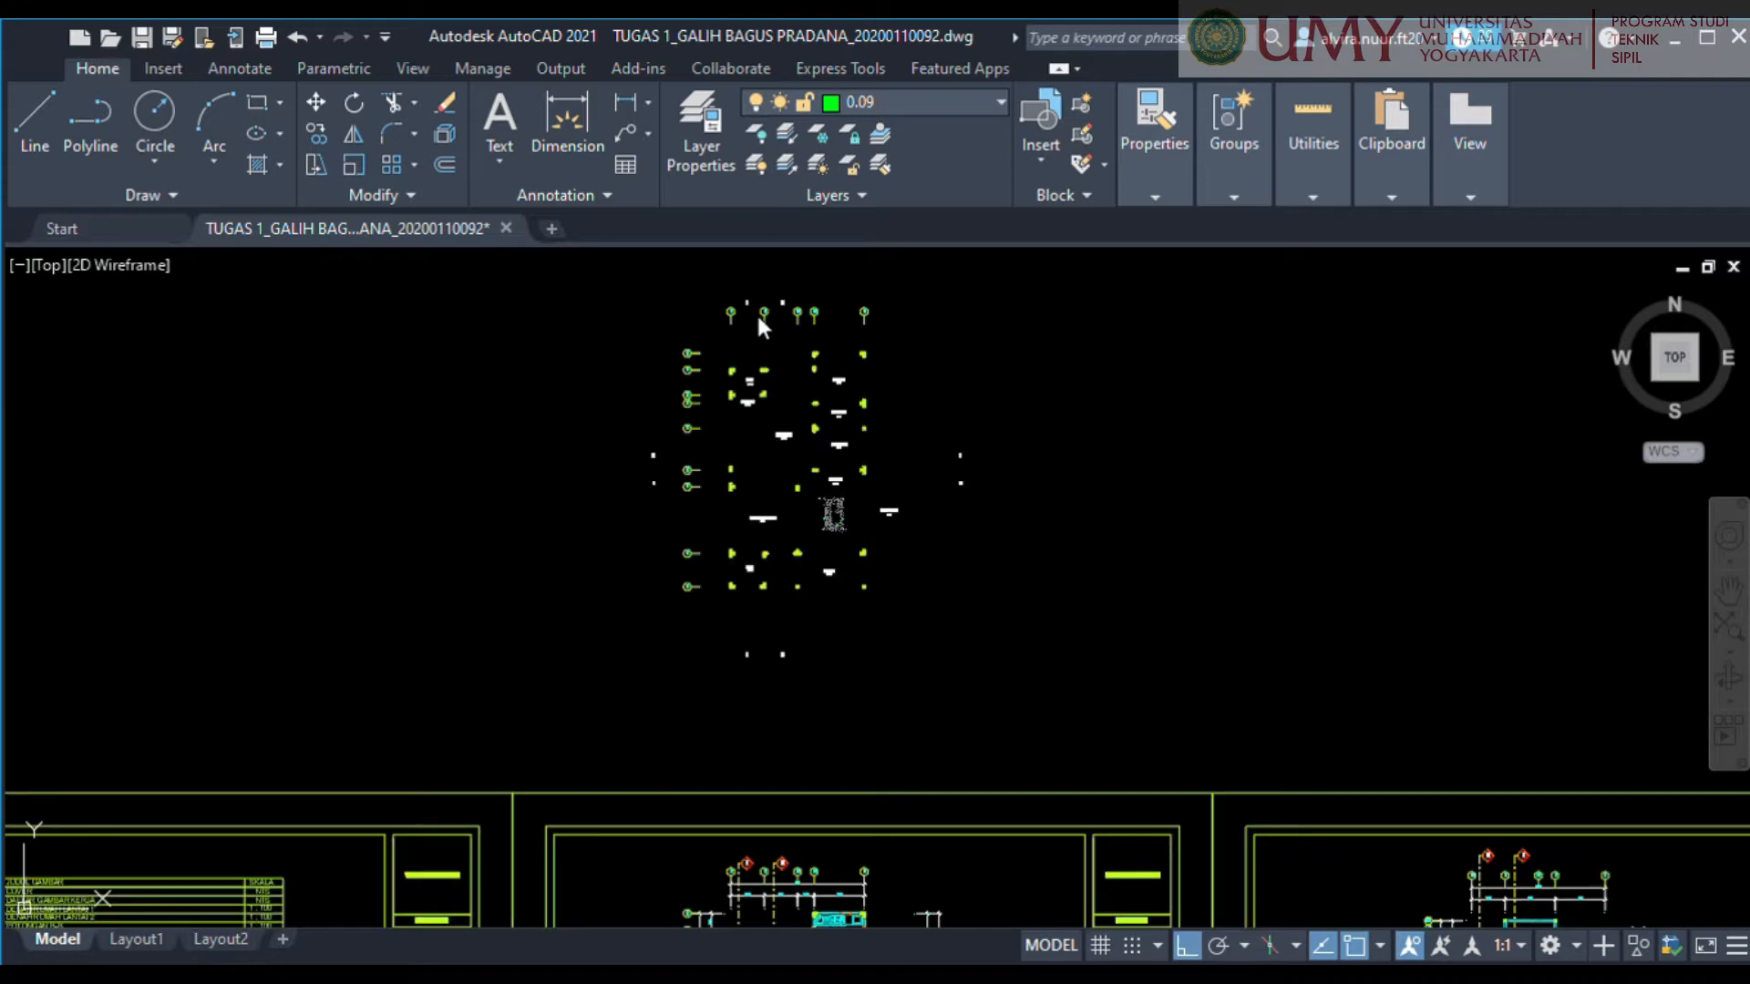
Delete the room and level labels, the section letters beside and above the copied plan, and all the grid bubbles.
middle_drag(1038, 492, 1093, 528)
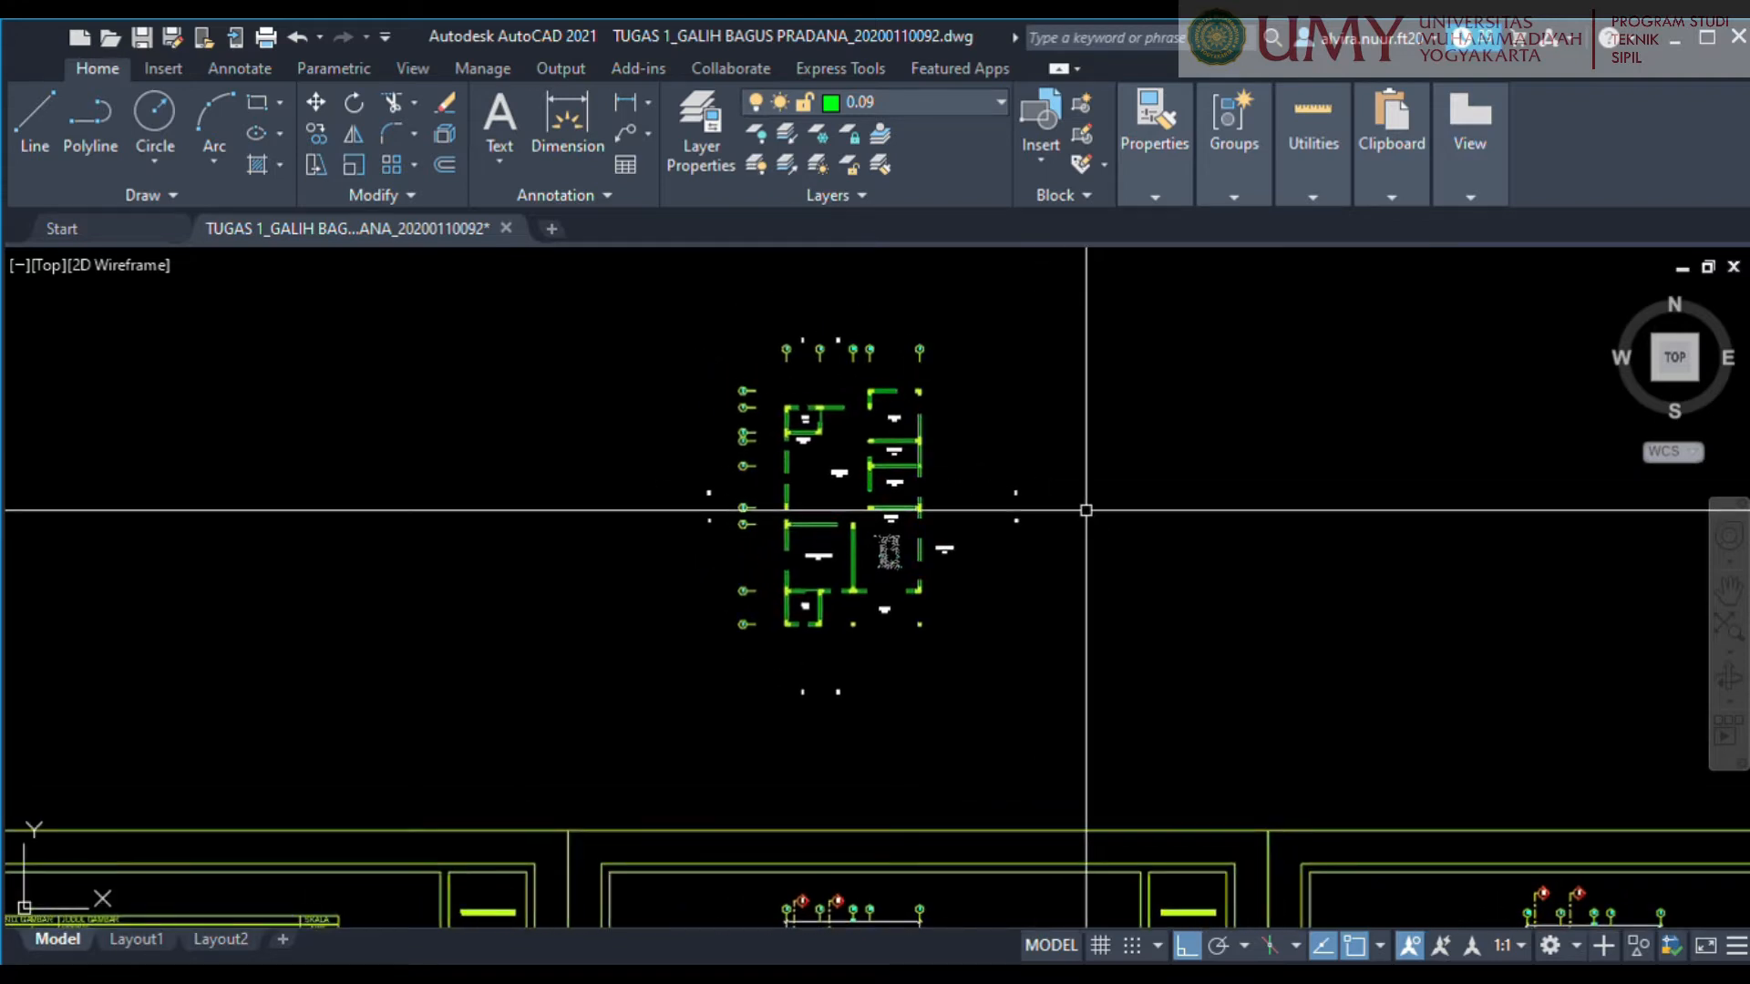
scroll(976, 578, up, 2)
scroll(982, 579, down, 2)
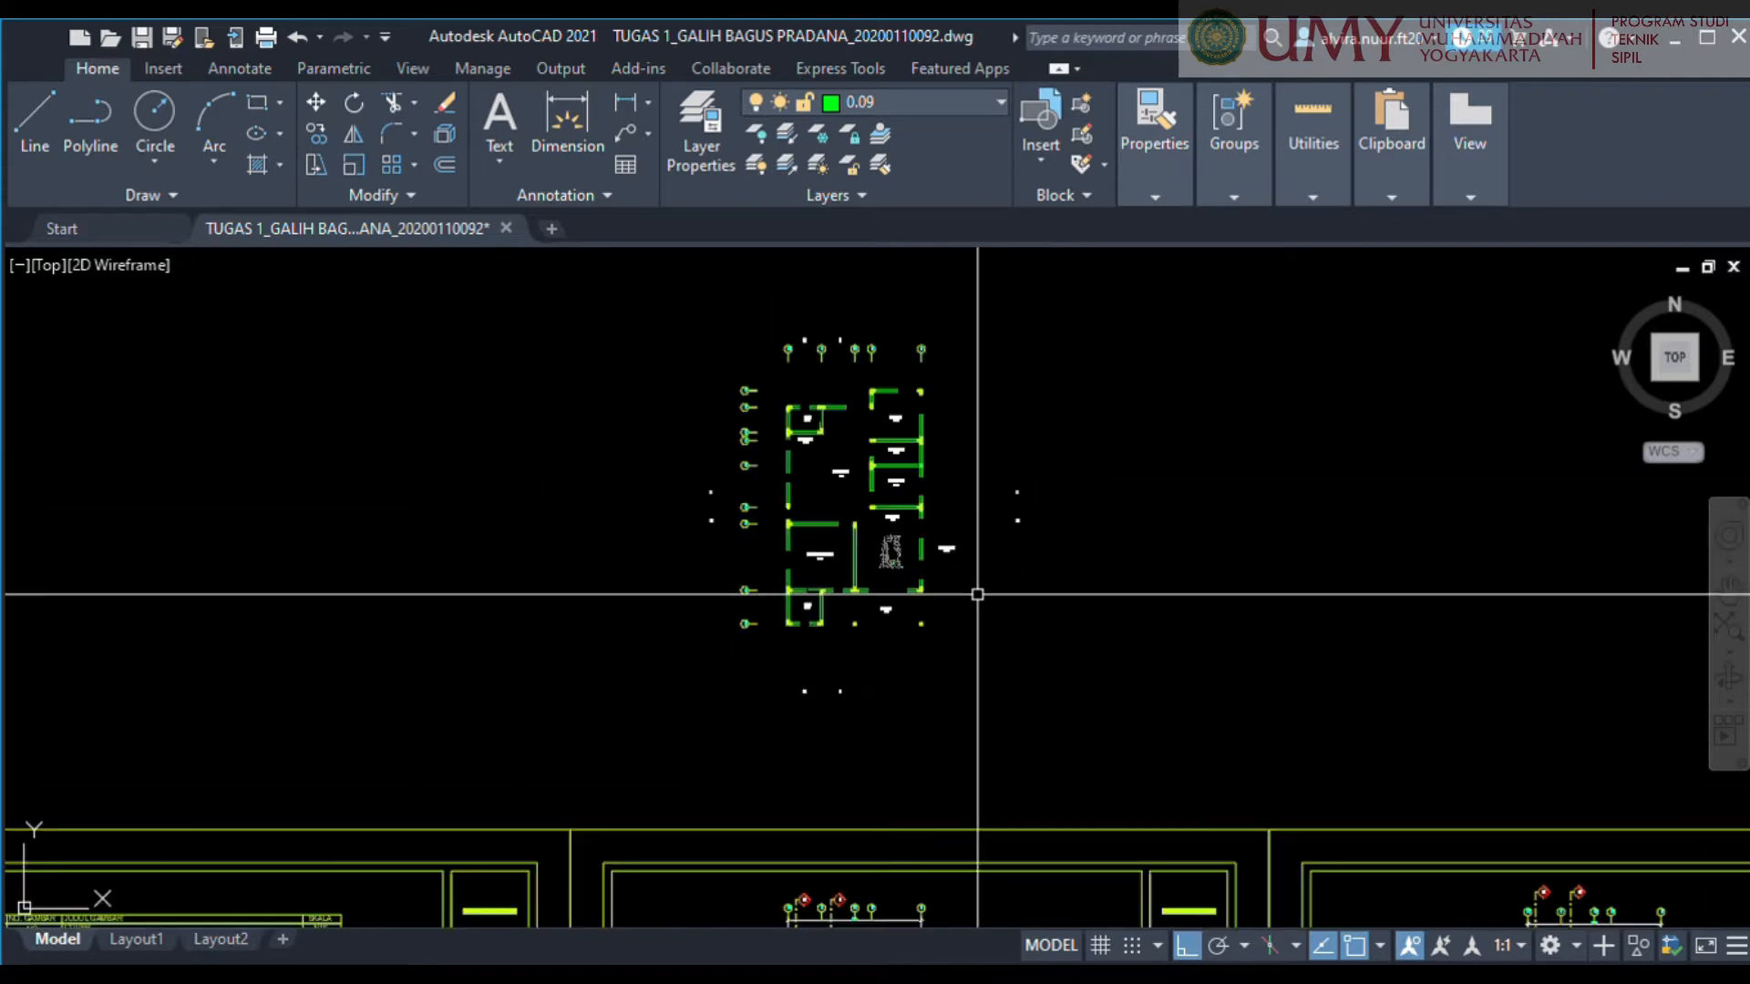
scroll(977, 594, up, 3)
scroll(875, 563, down, 3)
mouse_move(938, 546)
middle_down()
mouse_move(972, 516)
mouse_move(938, 501)
middle_up()
scroll(938, 499, up, 6)
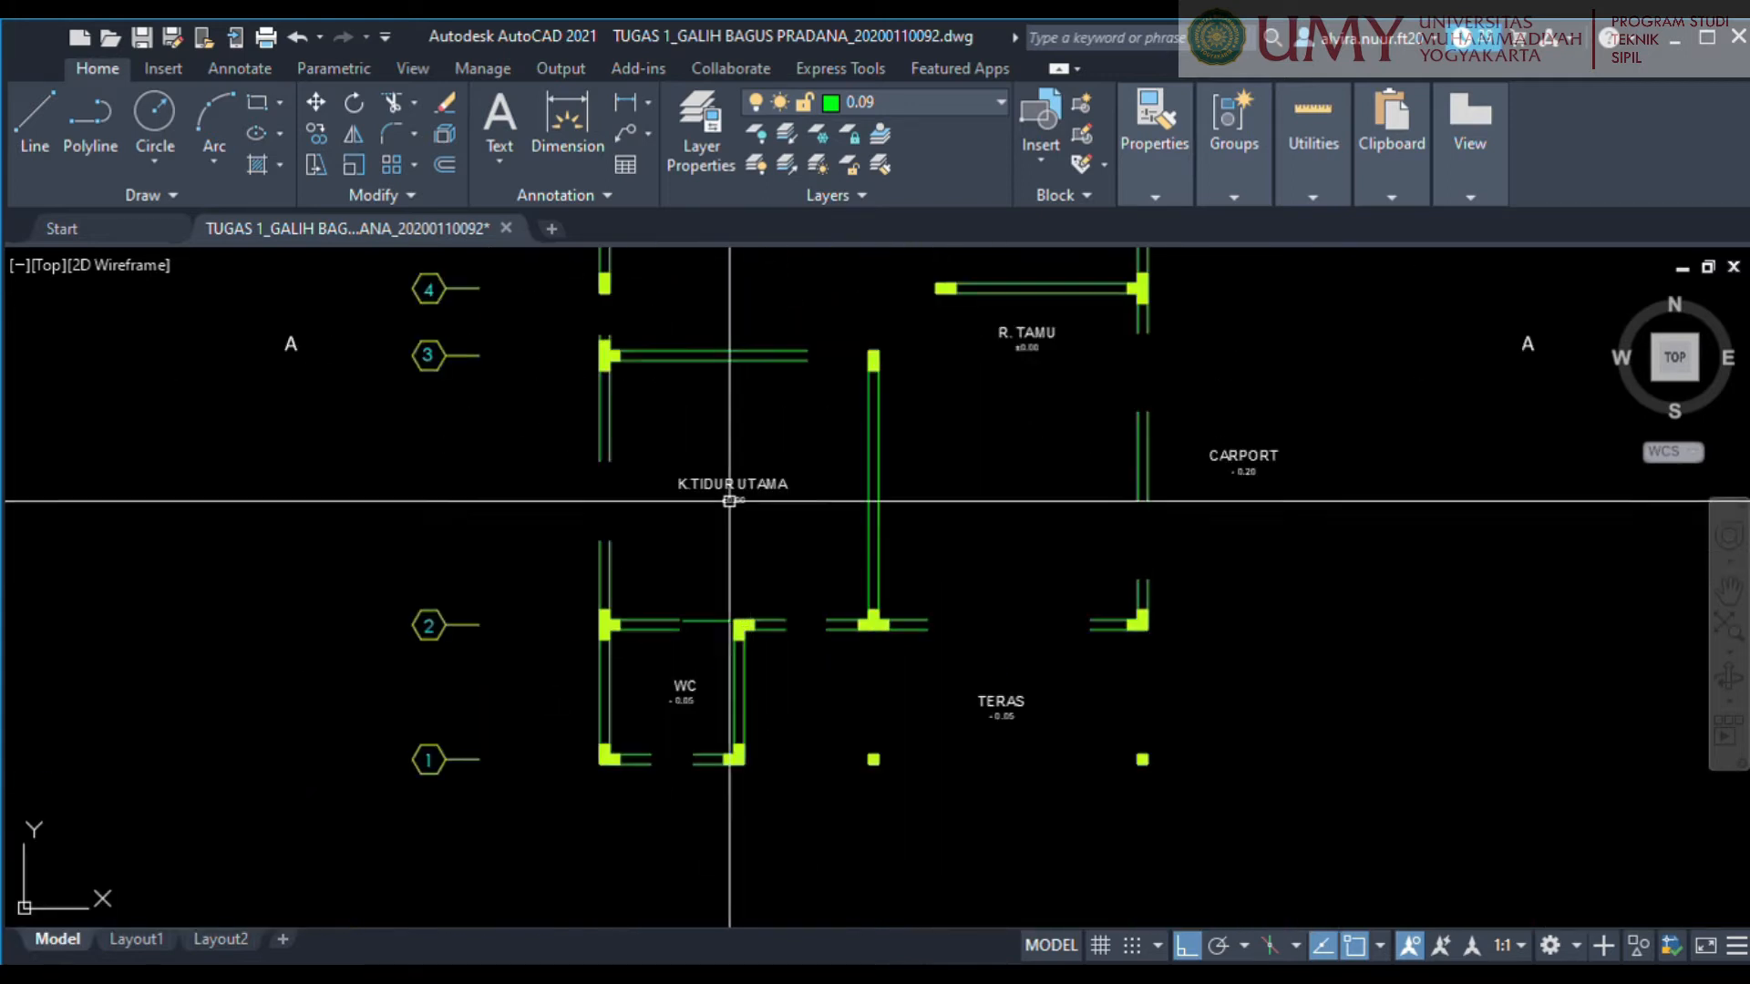
click(724, 471)
click(772, 532)
click(754, 519)
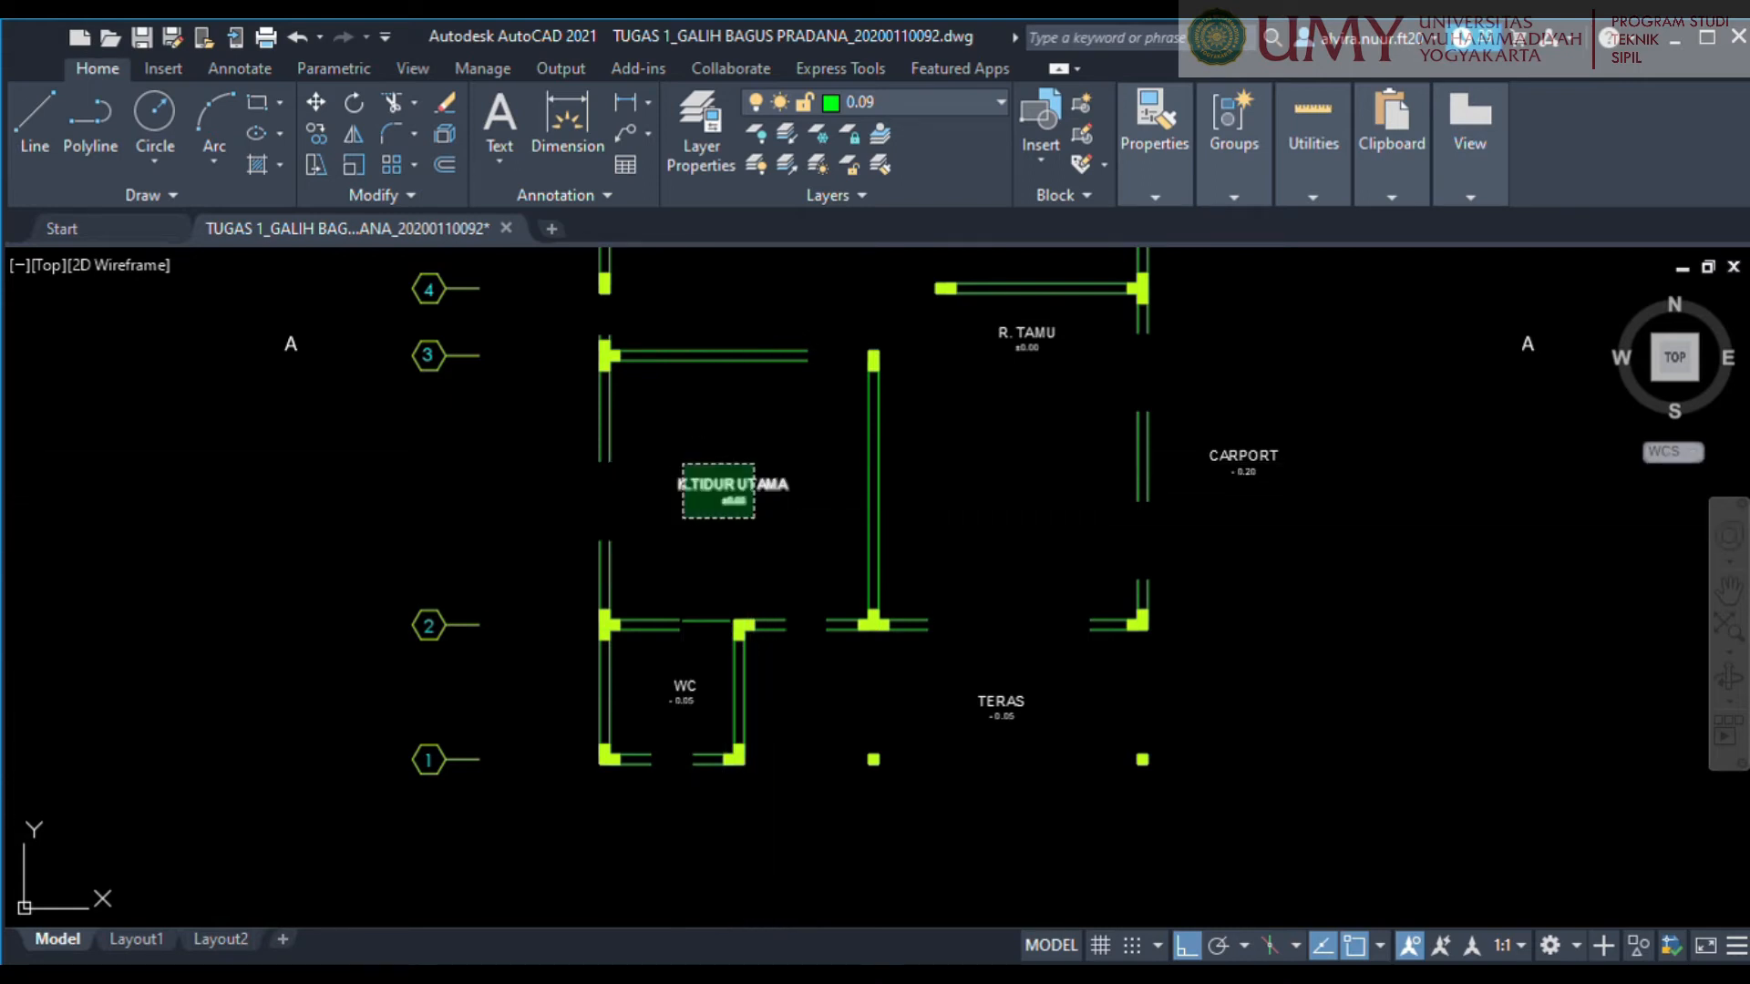
click(682, 466)
click(1054, 694)
click(991, 724)
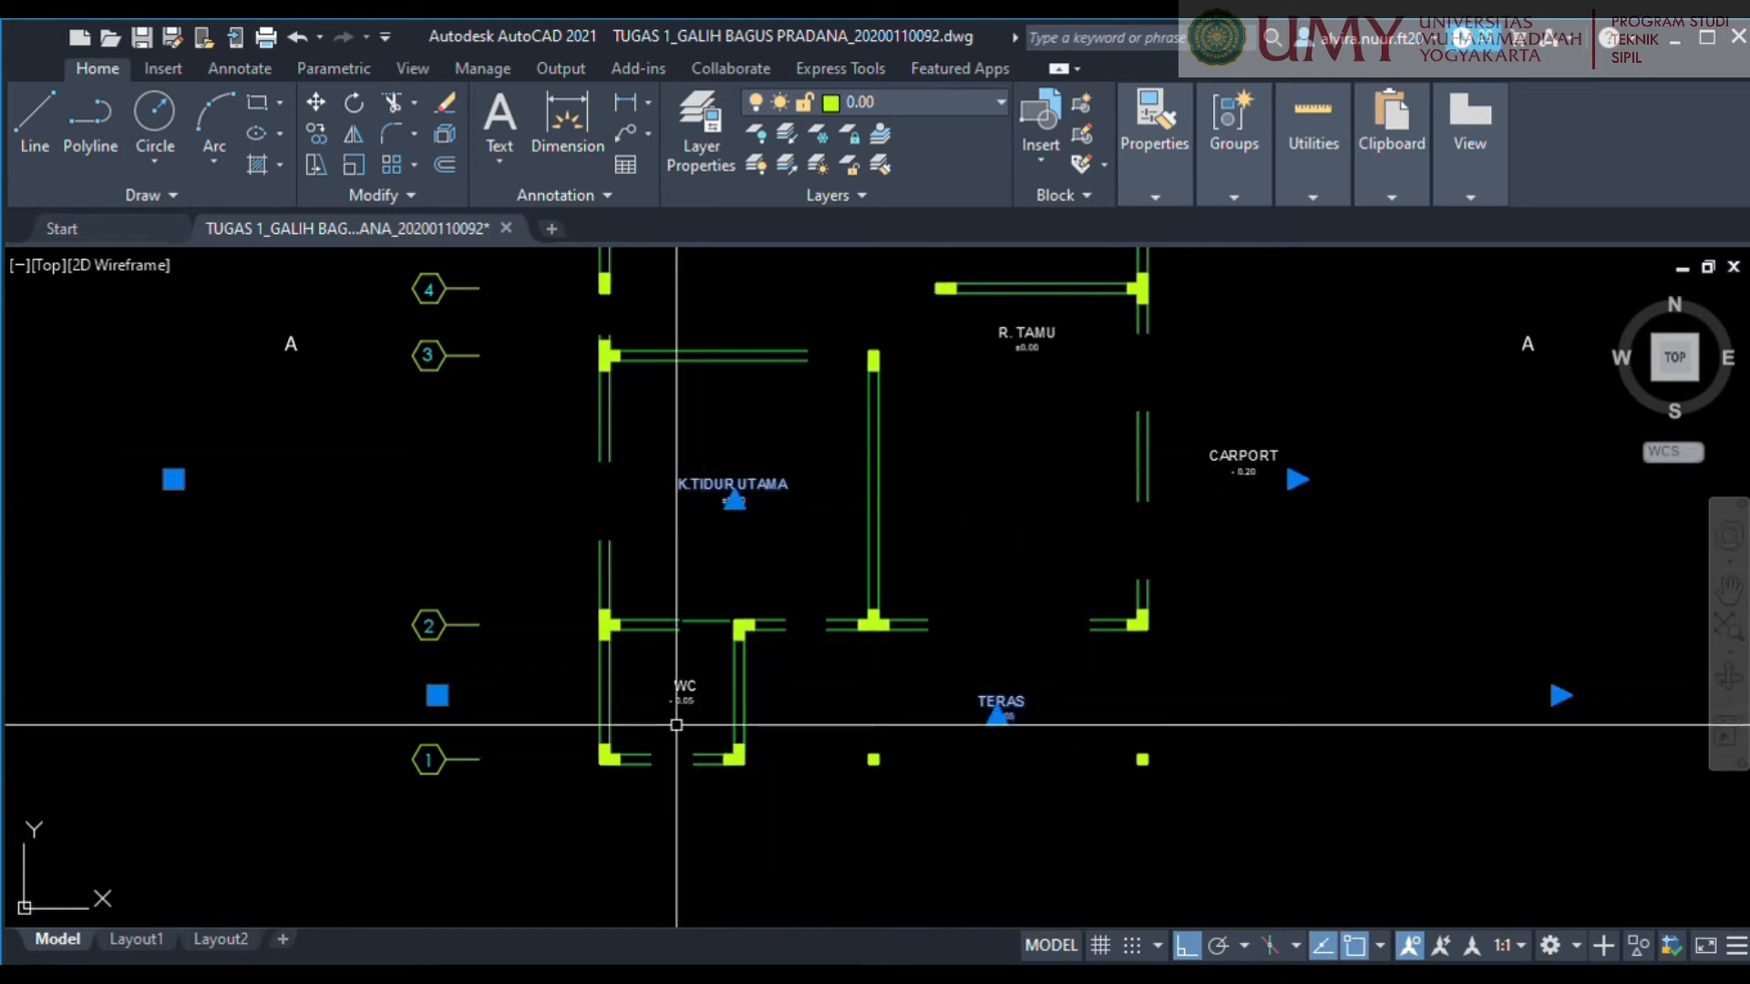
click(695, 722)
click(668, 664)
click(1250, 488)
click(1201, 414)
middle_drag(1200, 411, 1187, 652)
click(1053, 442)
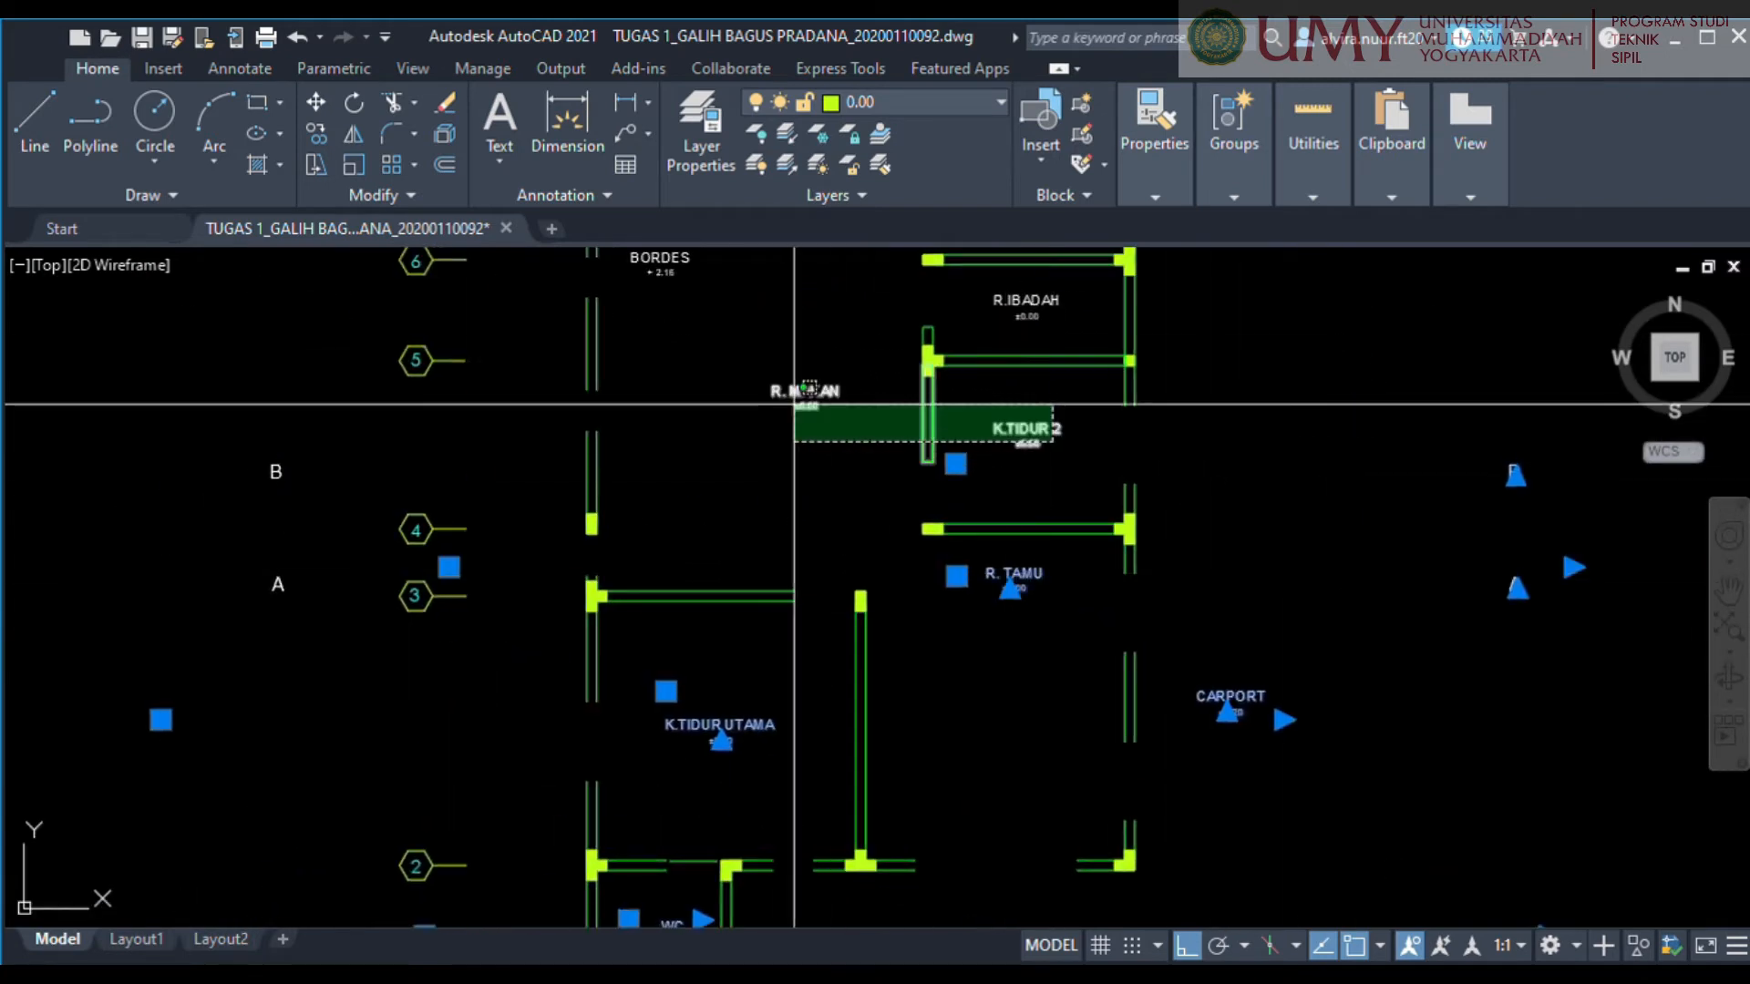
click(793, 405)
click(927, 402)
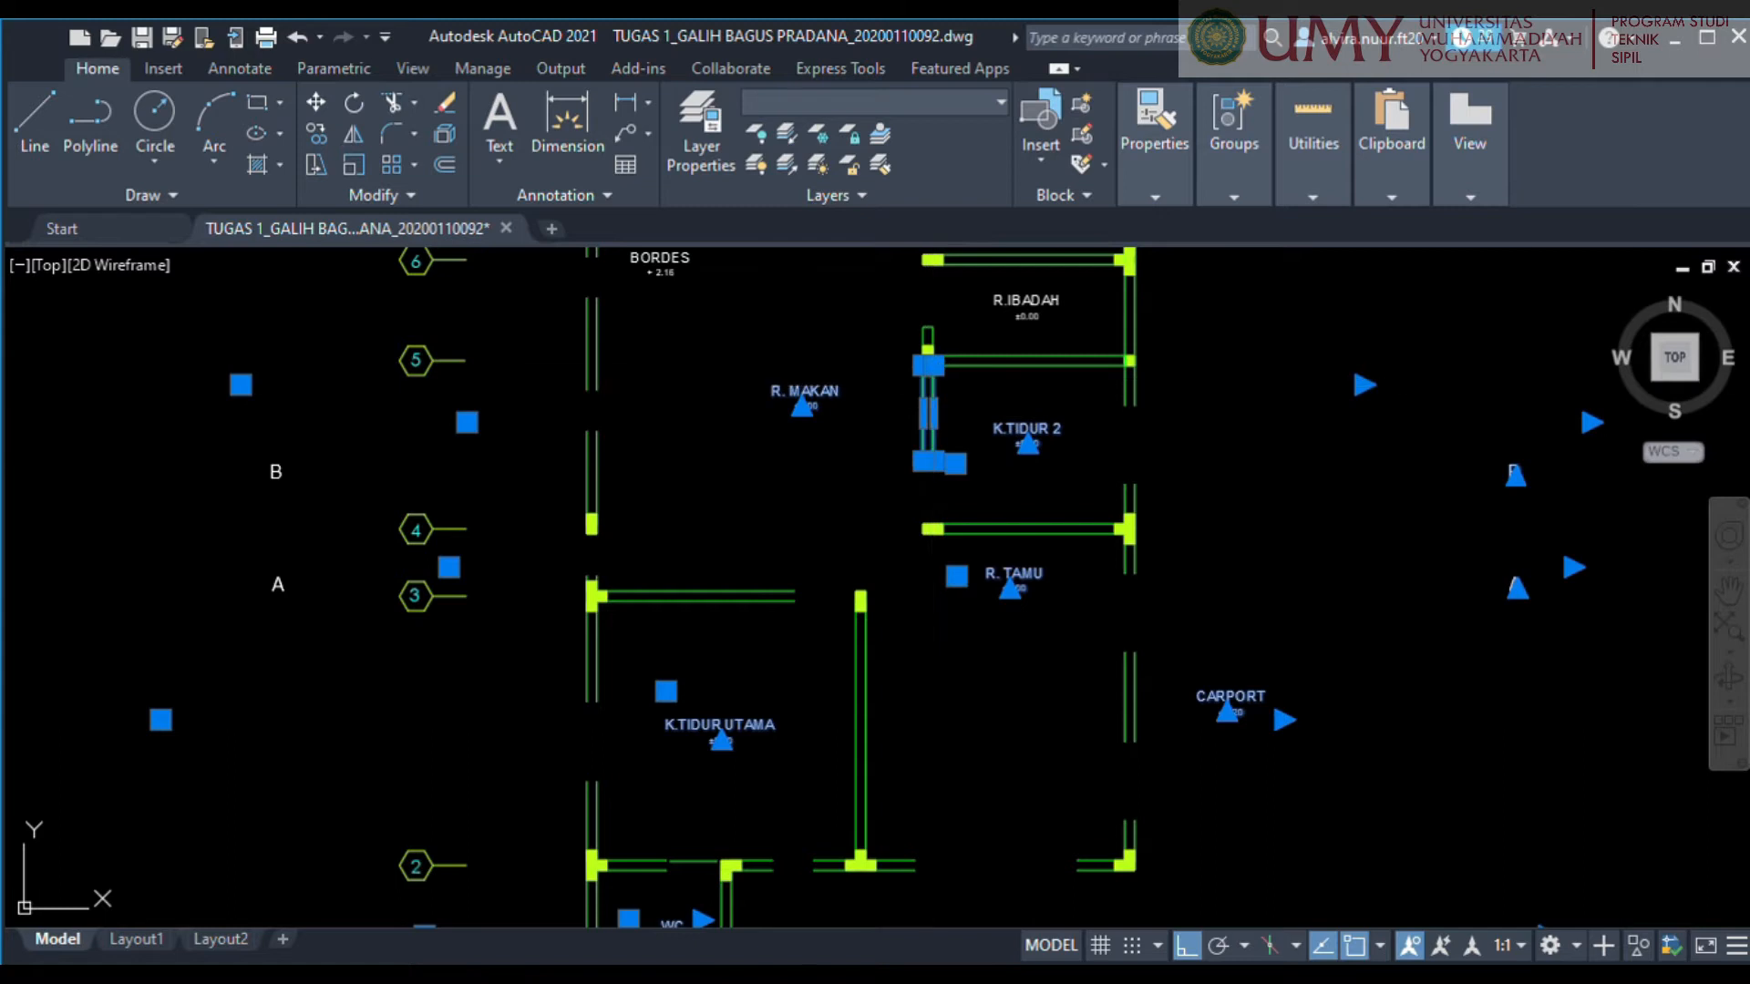
shift+click(932, 431)
scroll(1029, 457, down, 2)
scroll(915, 431, up, 4)
middle_drag(1125, 316, 949, 523)
click(991, 474)
middle_drag(991, 451, 960, 647)
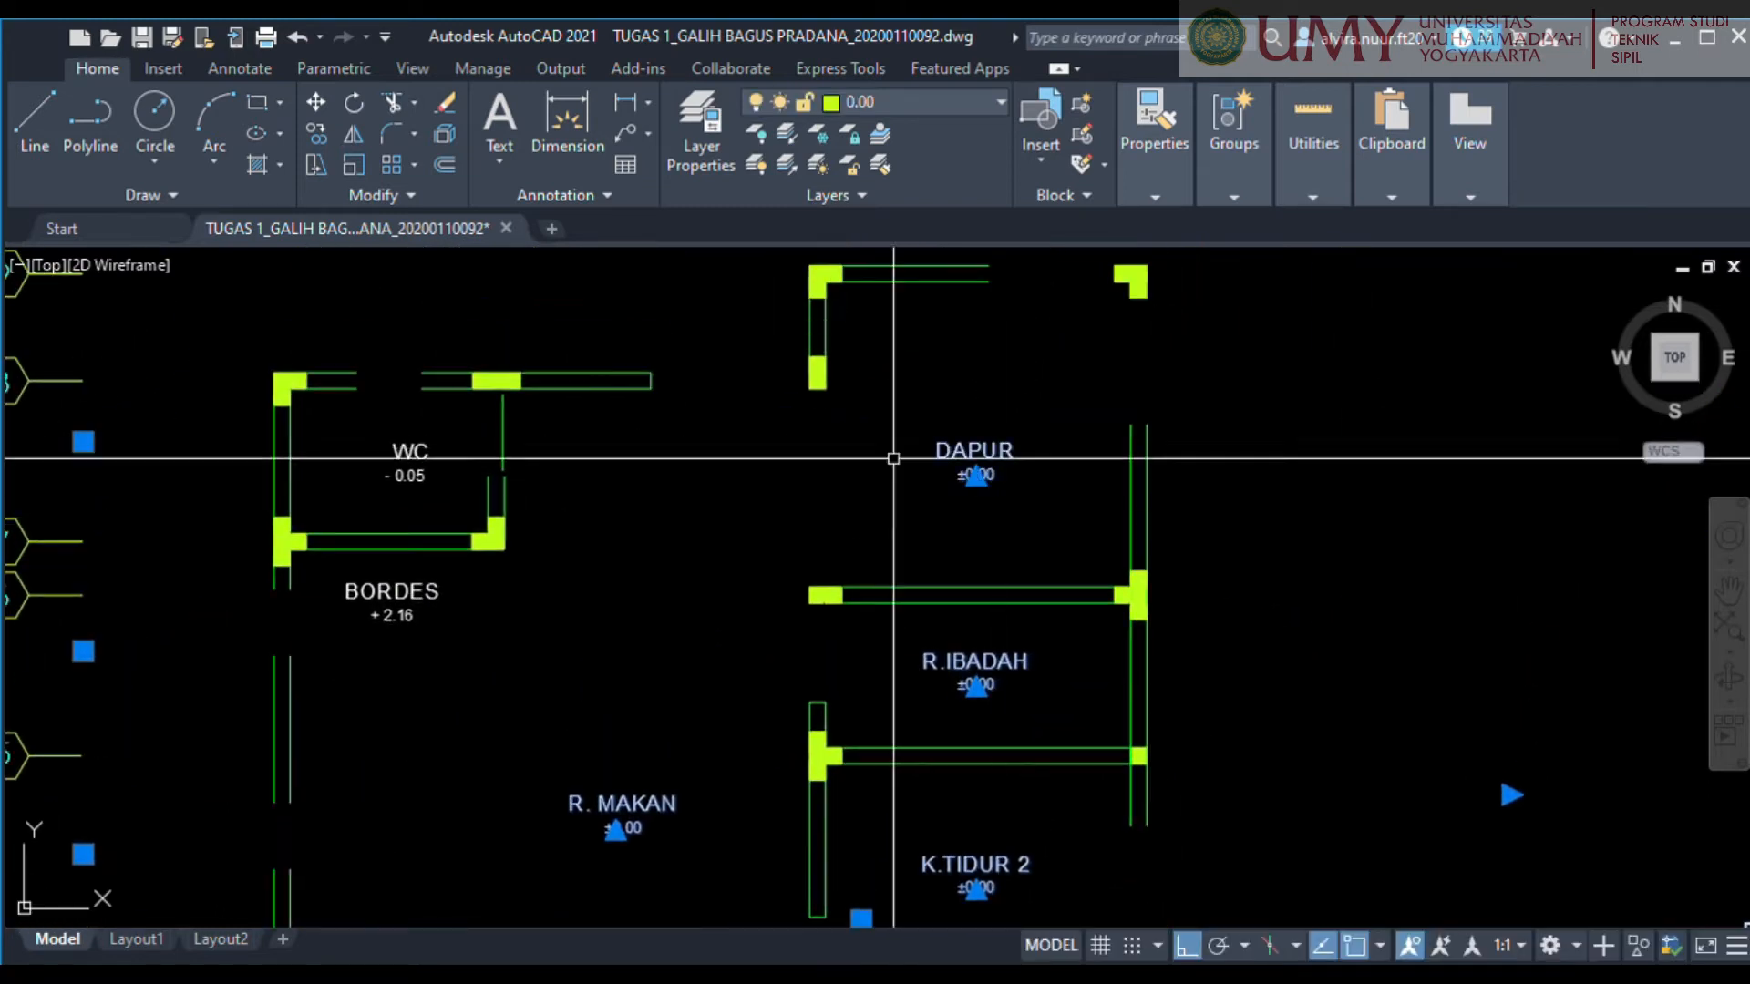
scroll(893, 458, down, 4)
scroll(905, 428, up, 4)
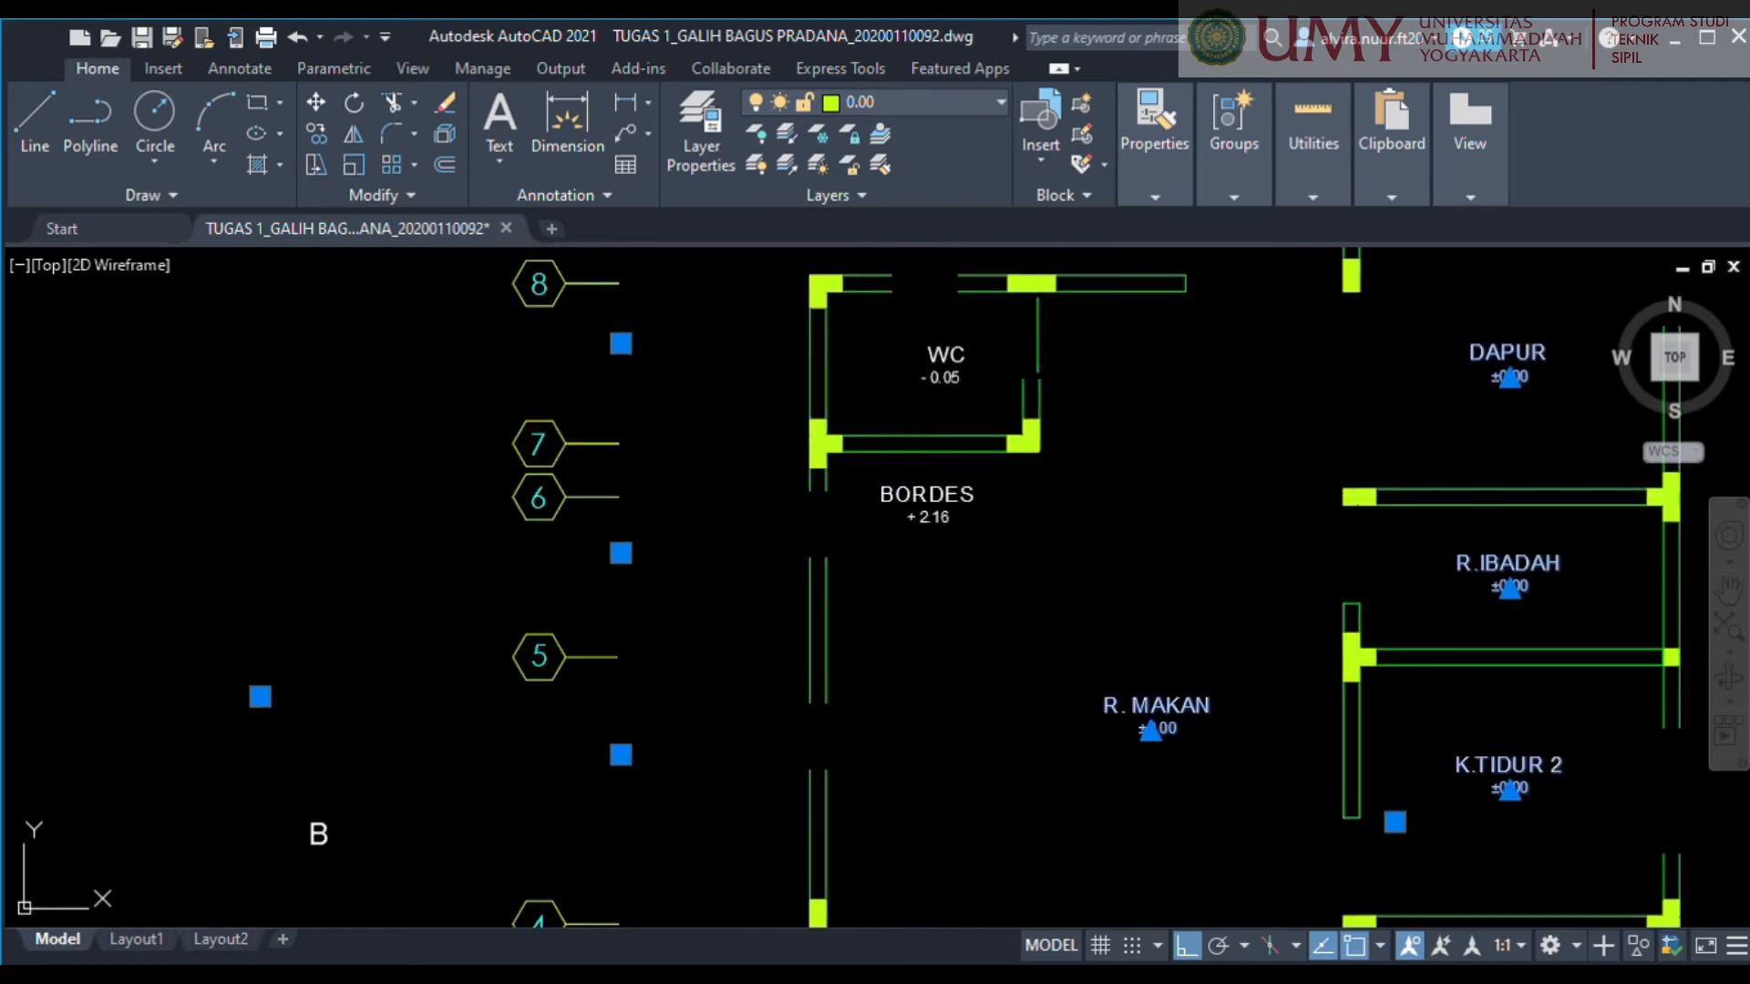
click(930, 494)
scroll(952, 376, down, 5)
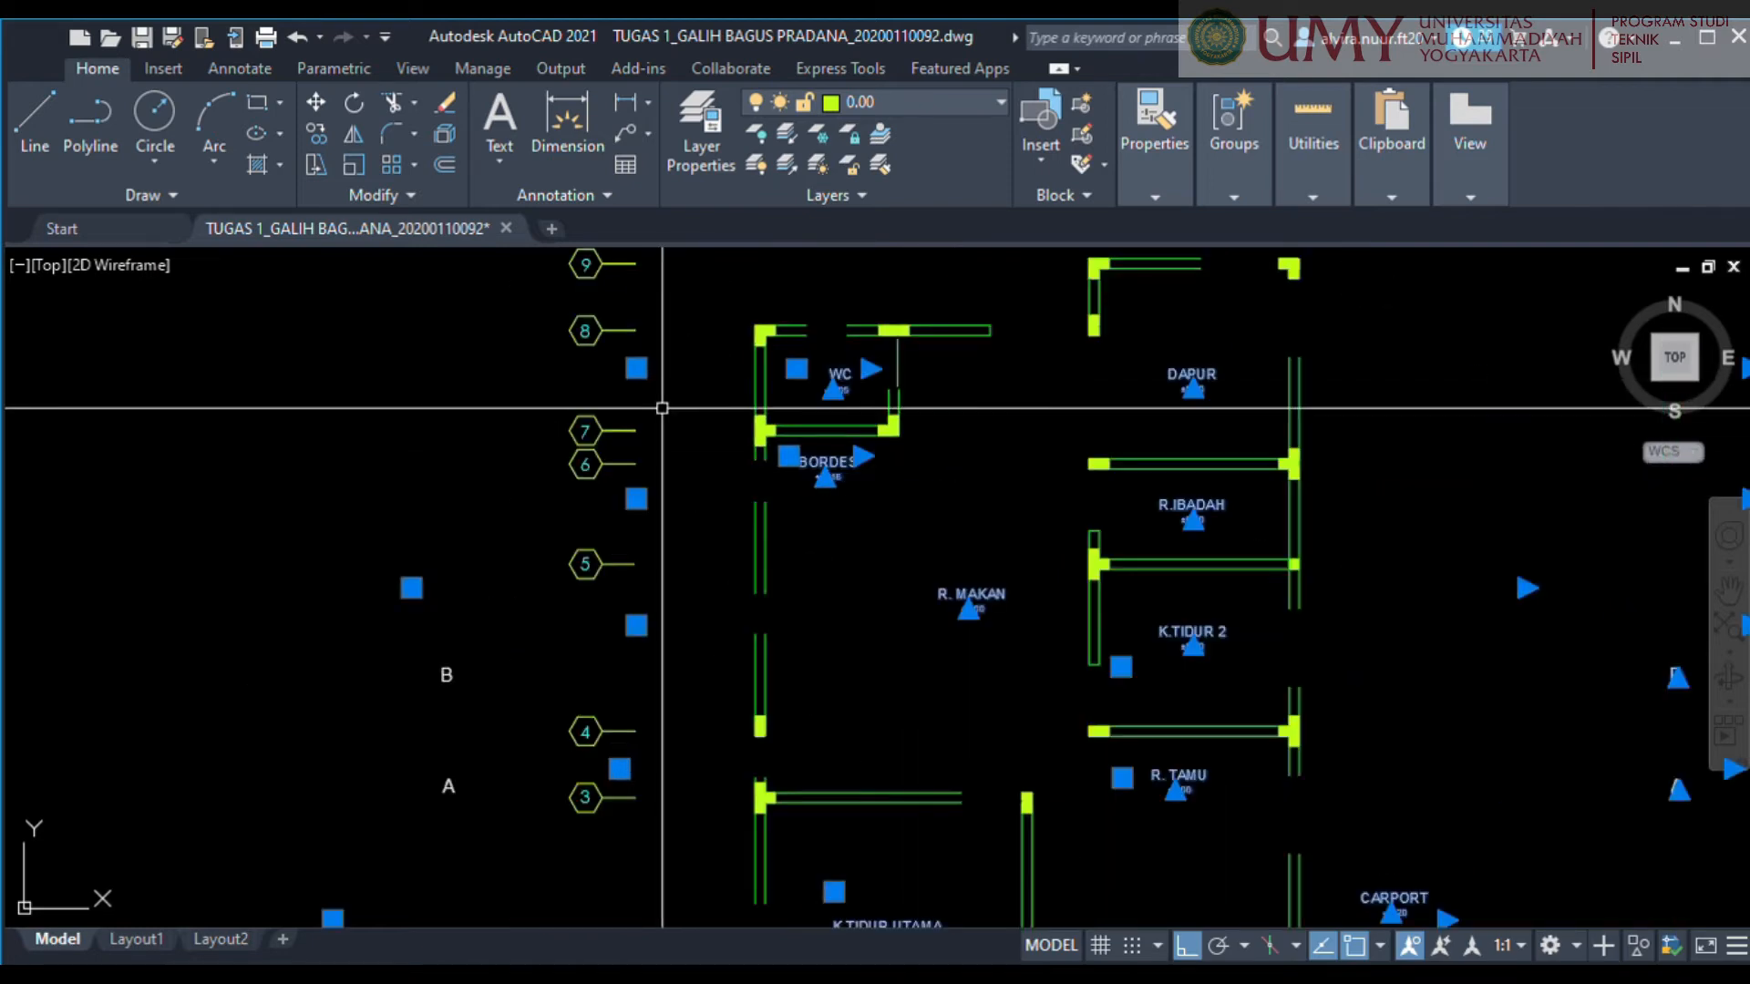
mouse_move(753, 653)
mouse_down()
mouse_move(644, 379)
mouse_move(758, 608)
mouse_up()
middle_drag(775, 668, 768, 926)
click(769, 918)
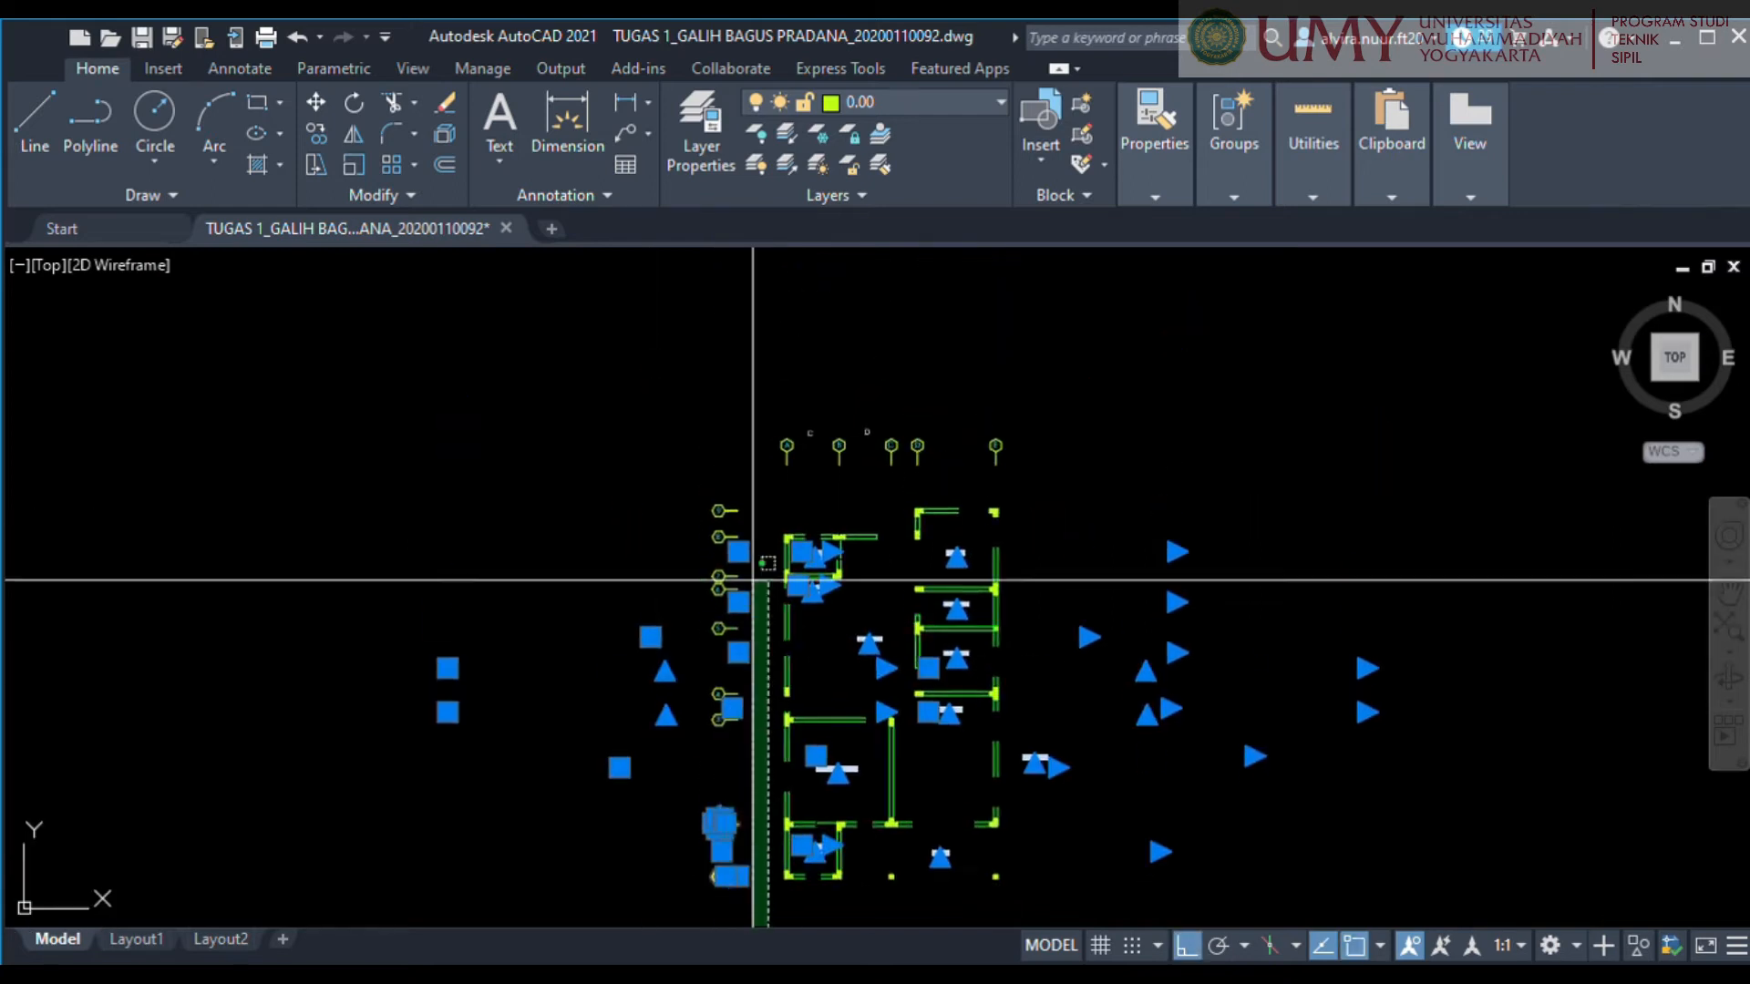
click(624, 440)
click(1038, 495)
click(718, 416)
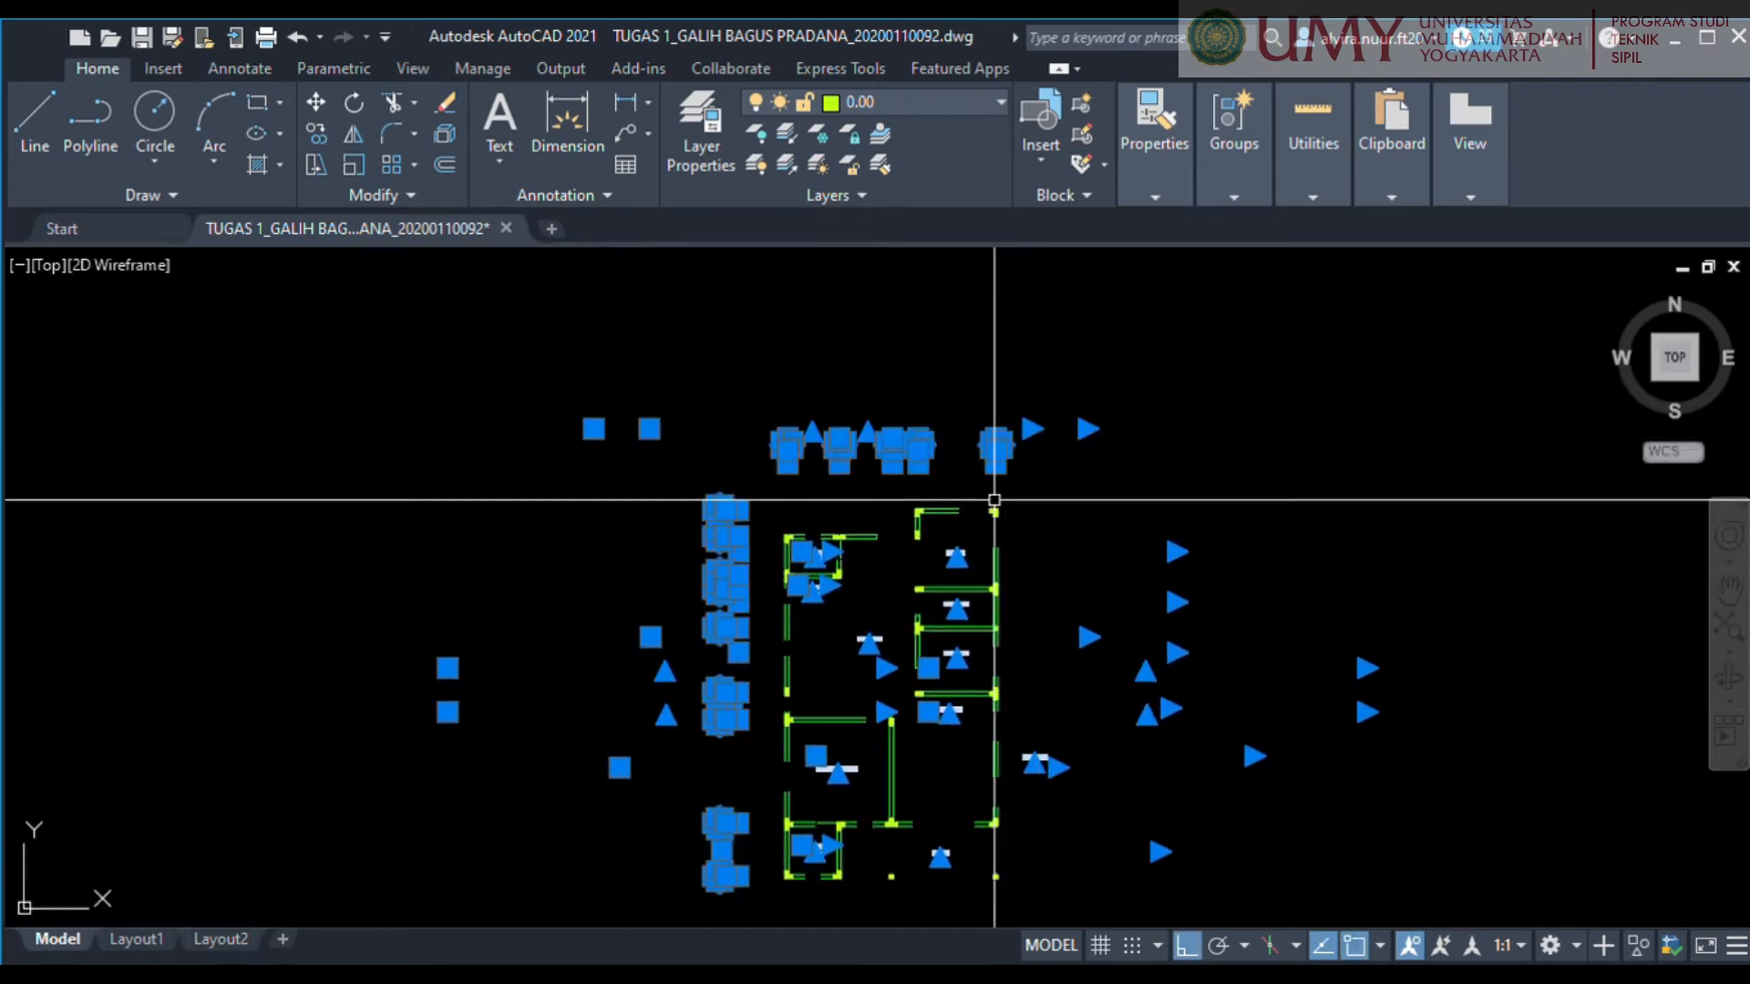
key(Delete)
Delete the leftover section letters below the copied plan.
middle_drag(953, 590, 896, 471)
click(857, 827)
click(628, 757)
key(Delete)
scroll(891, 527, up, 2)
scroll(891, 527, down, 2)
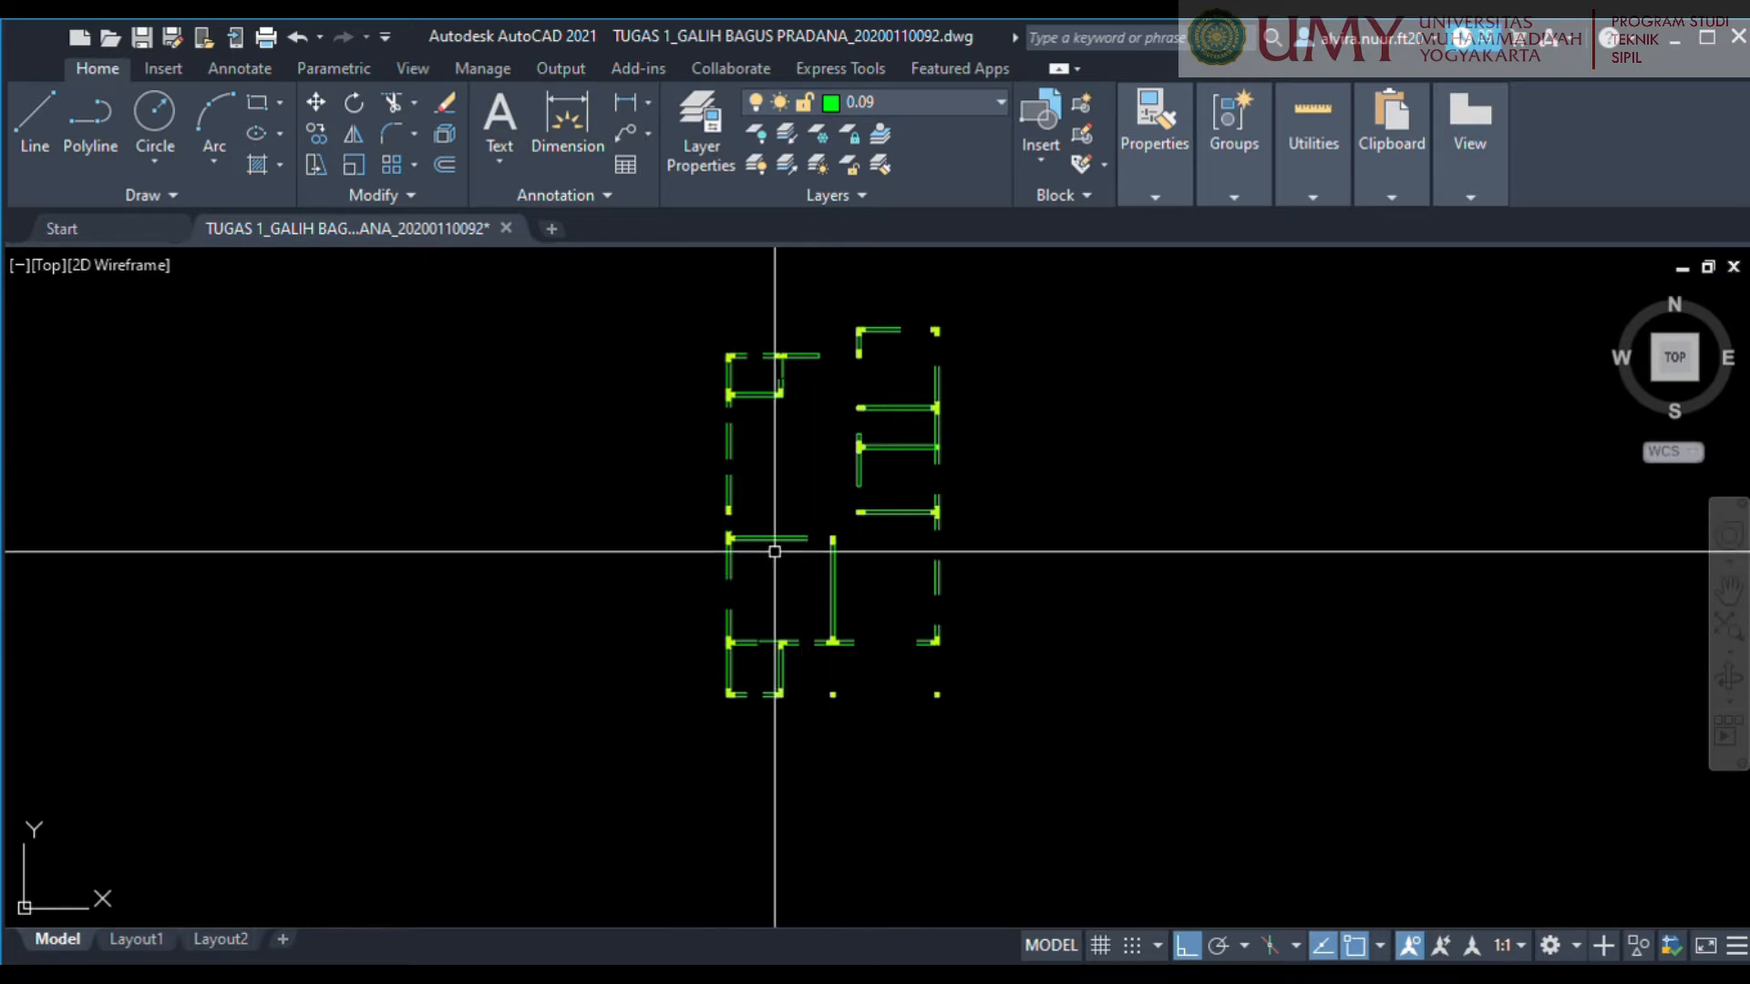
Delete the outer-wall segment just above the lower WC and the thin line across the opening in that room's upper wall.
scroll(775, 552, up, 4)
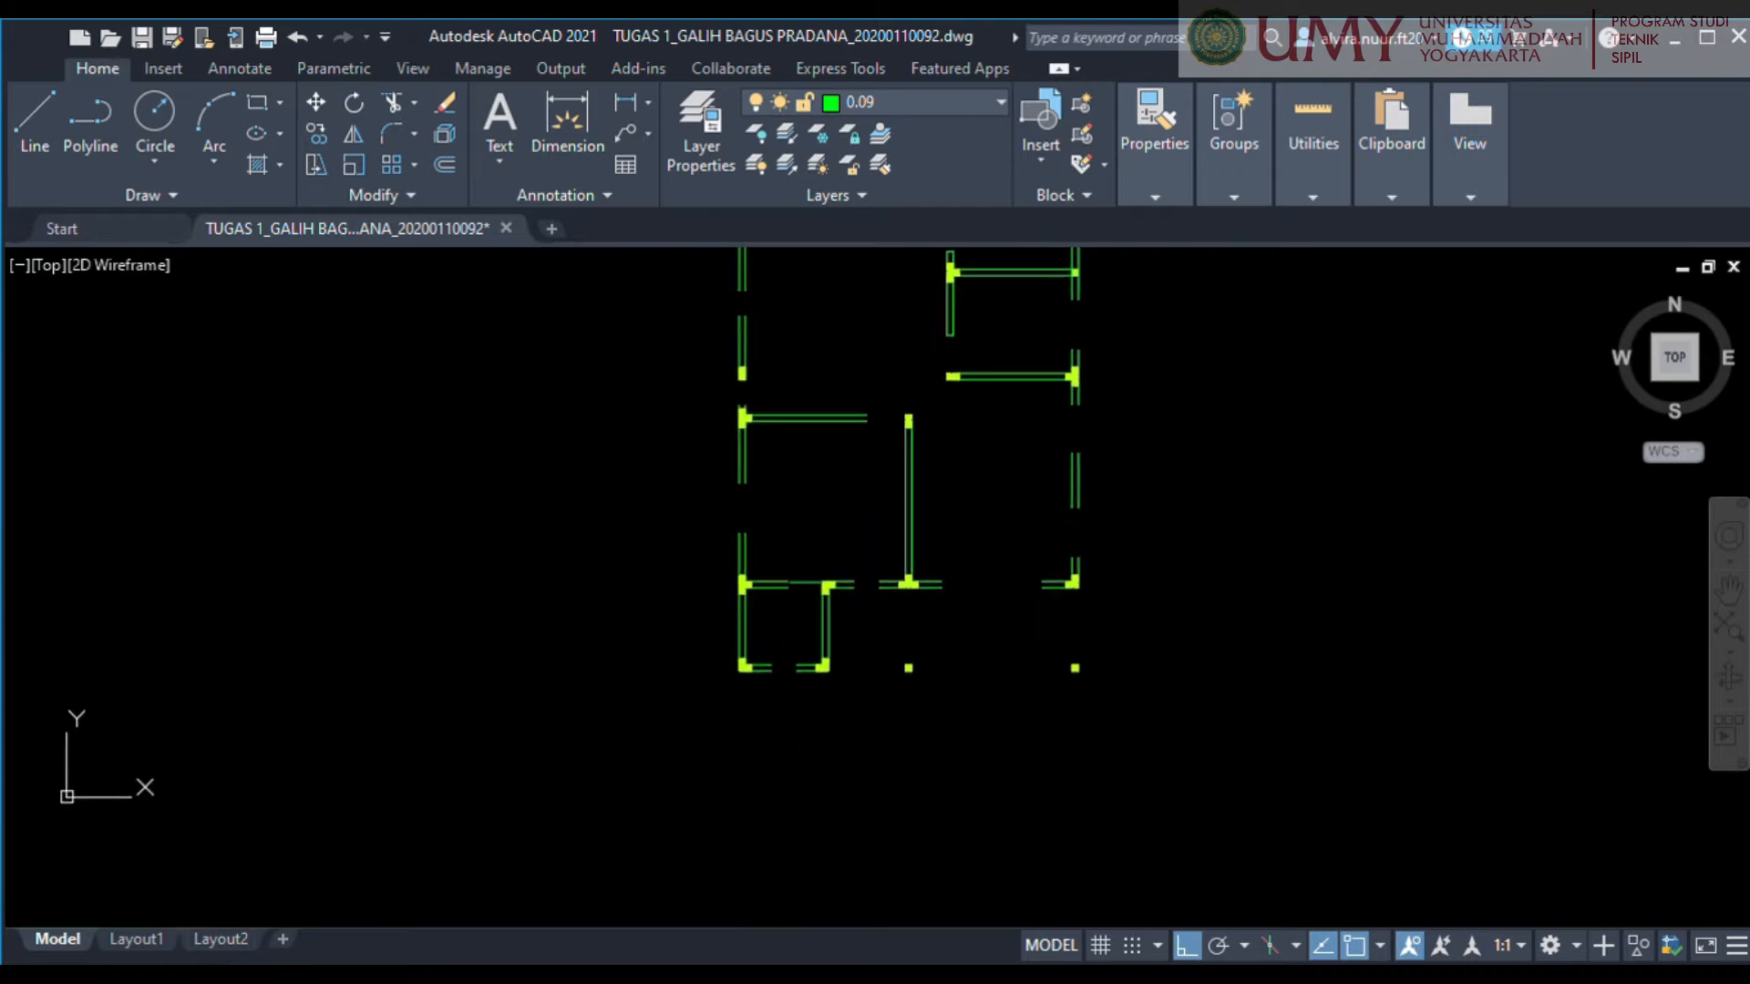
click(768, 564)
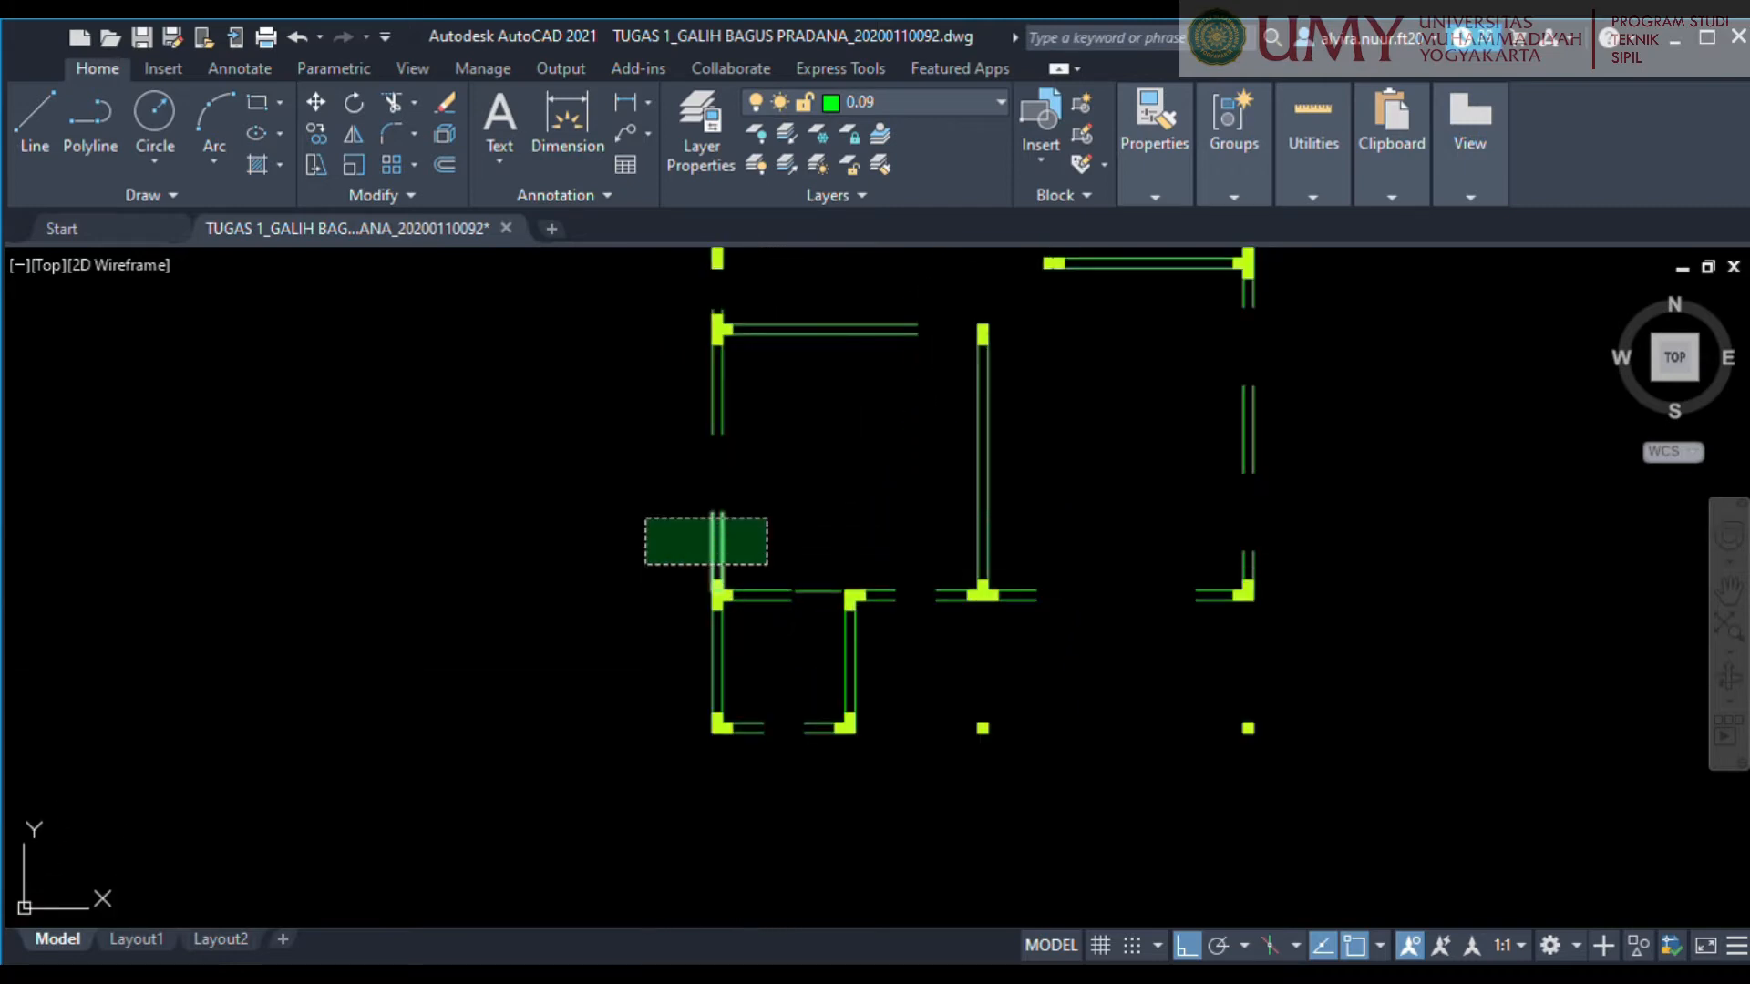
click(648, 514)
key(Delete)
click(818, 627)
key(Delete)
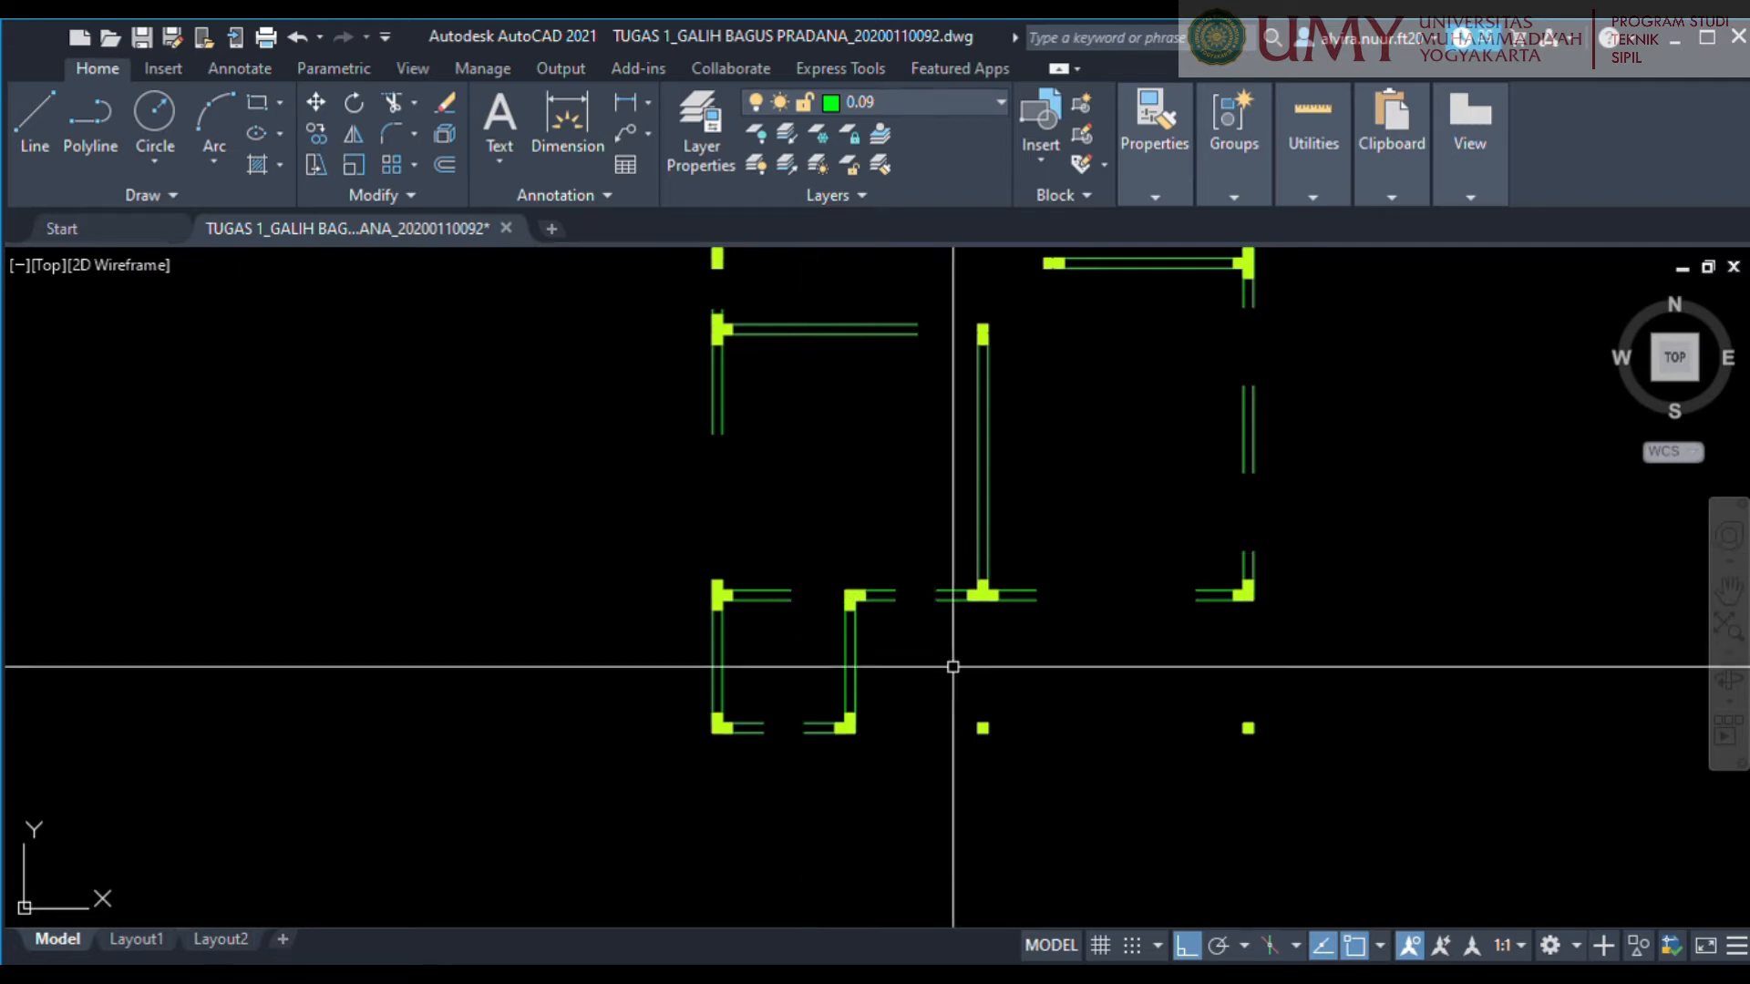
Delete the short wall segments on both sides of the central wall's lower T-shaped column and the isolated segment of the right outer wall.
click(945, 642)
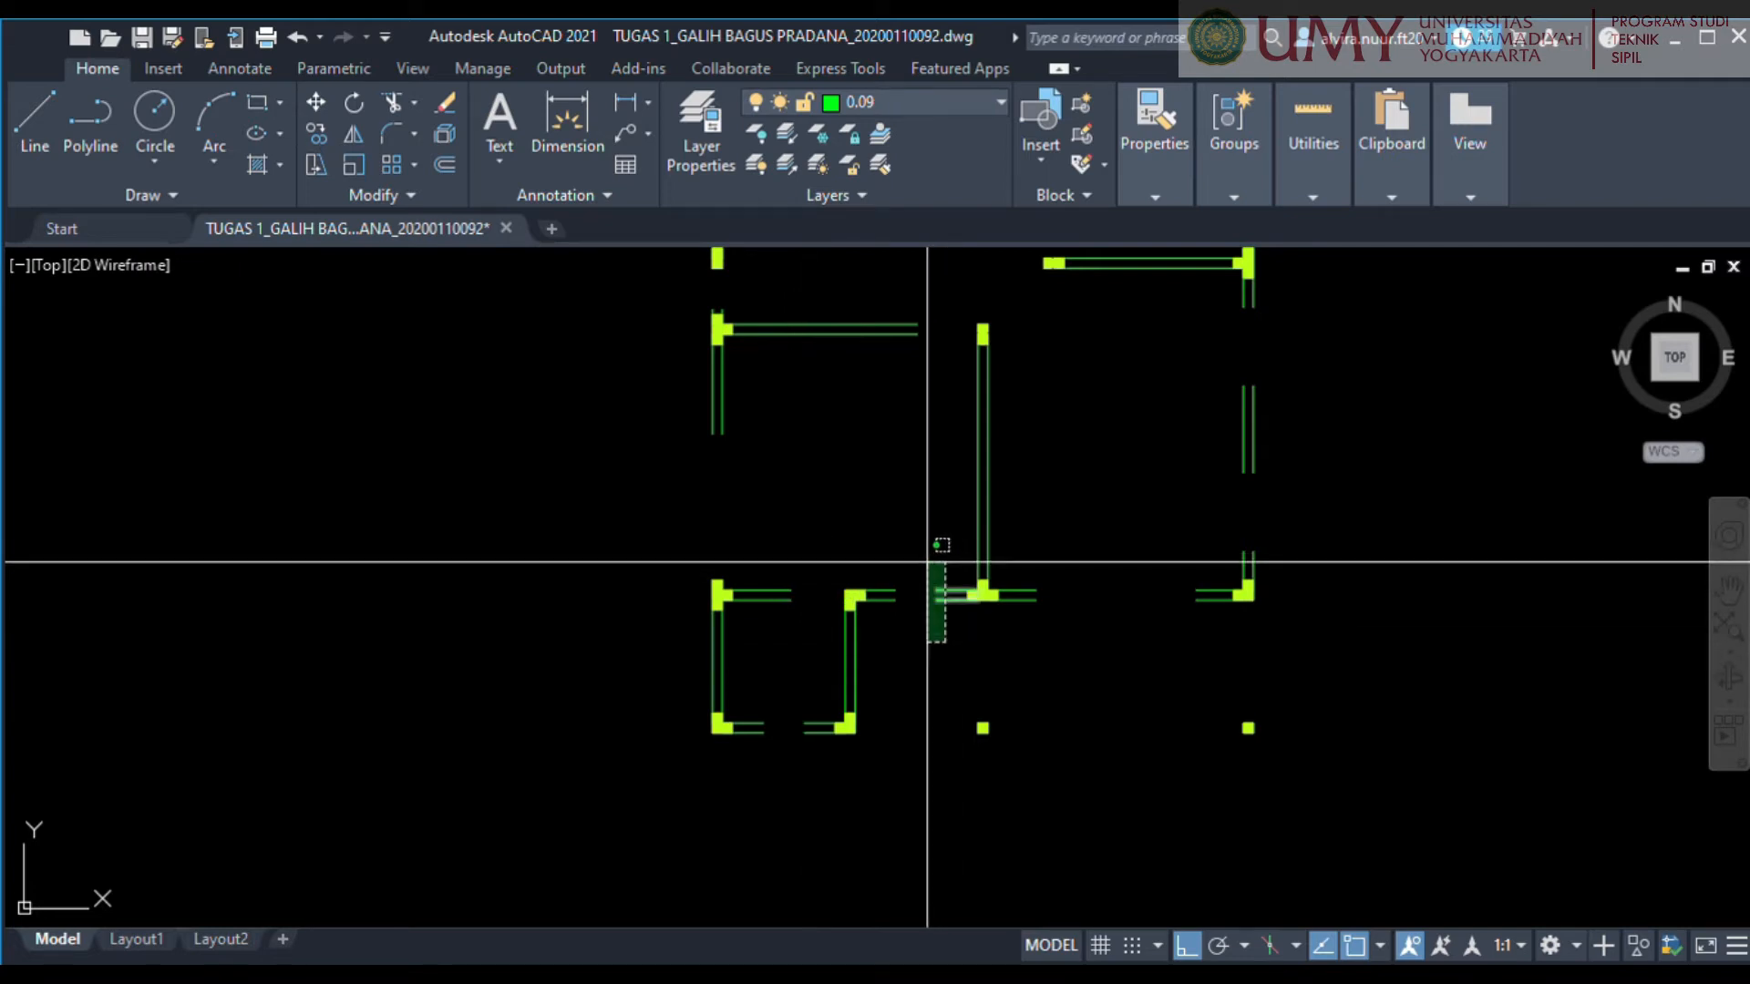
click(1085, 627)
click(977, 583)
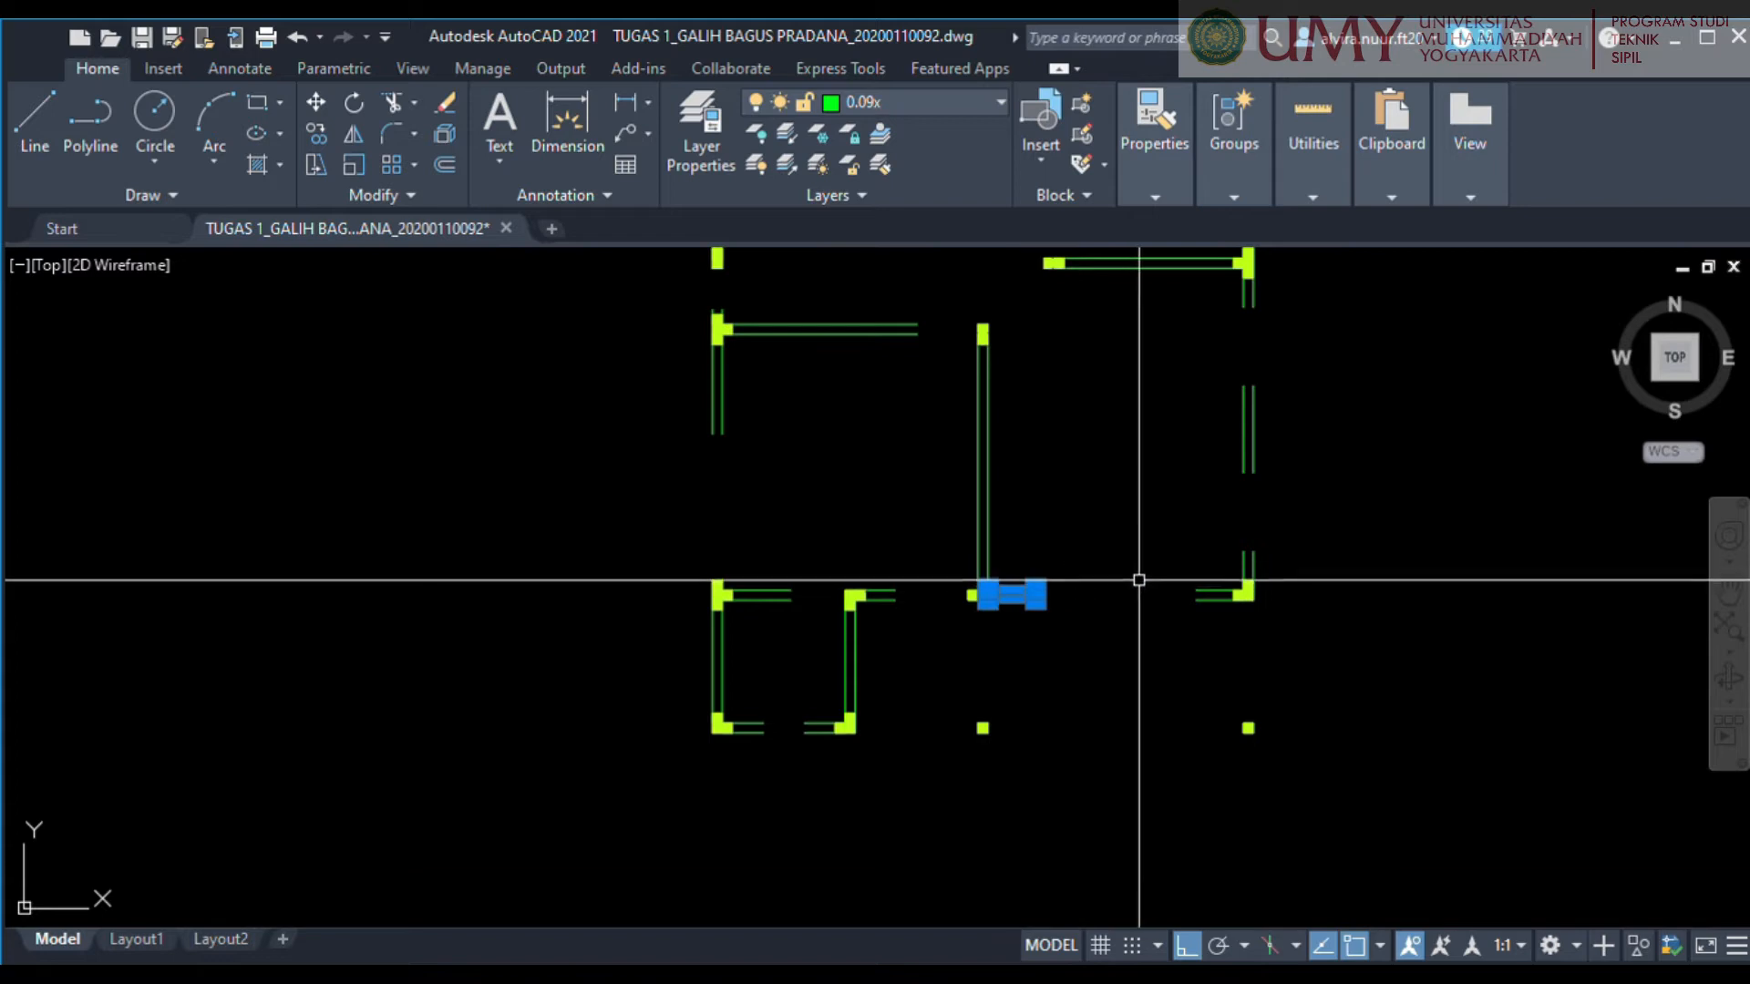
key(Delete)
middle_drag(1055, 608, 935, 563)
click(1176, 457)
key(Delete)
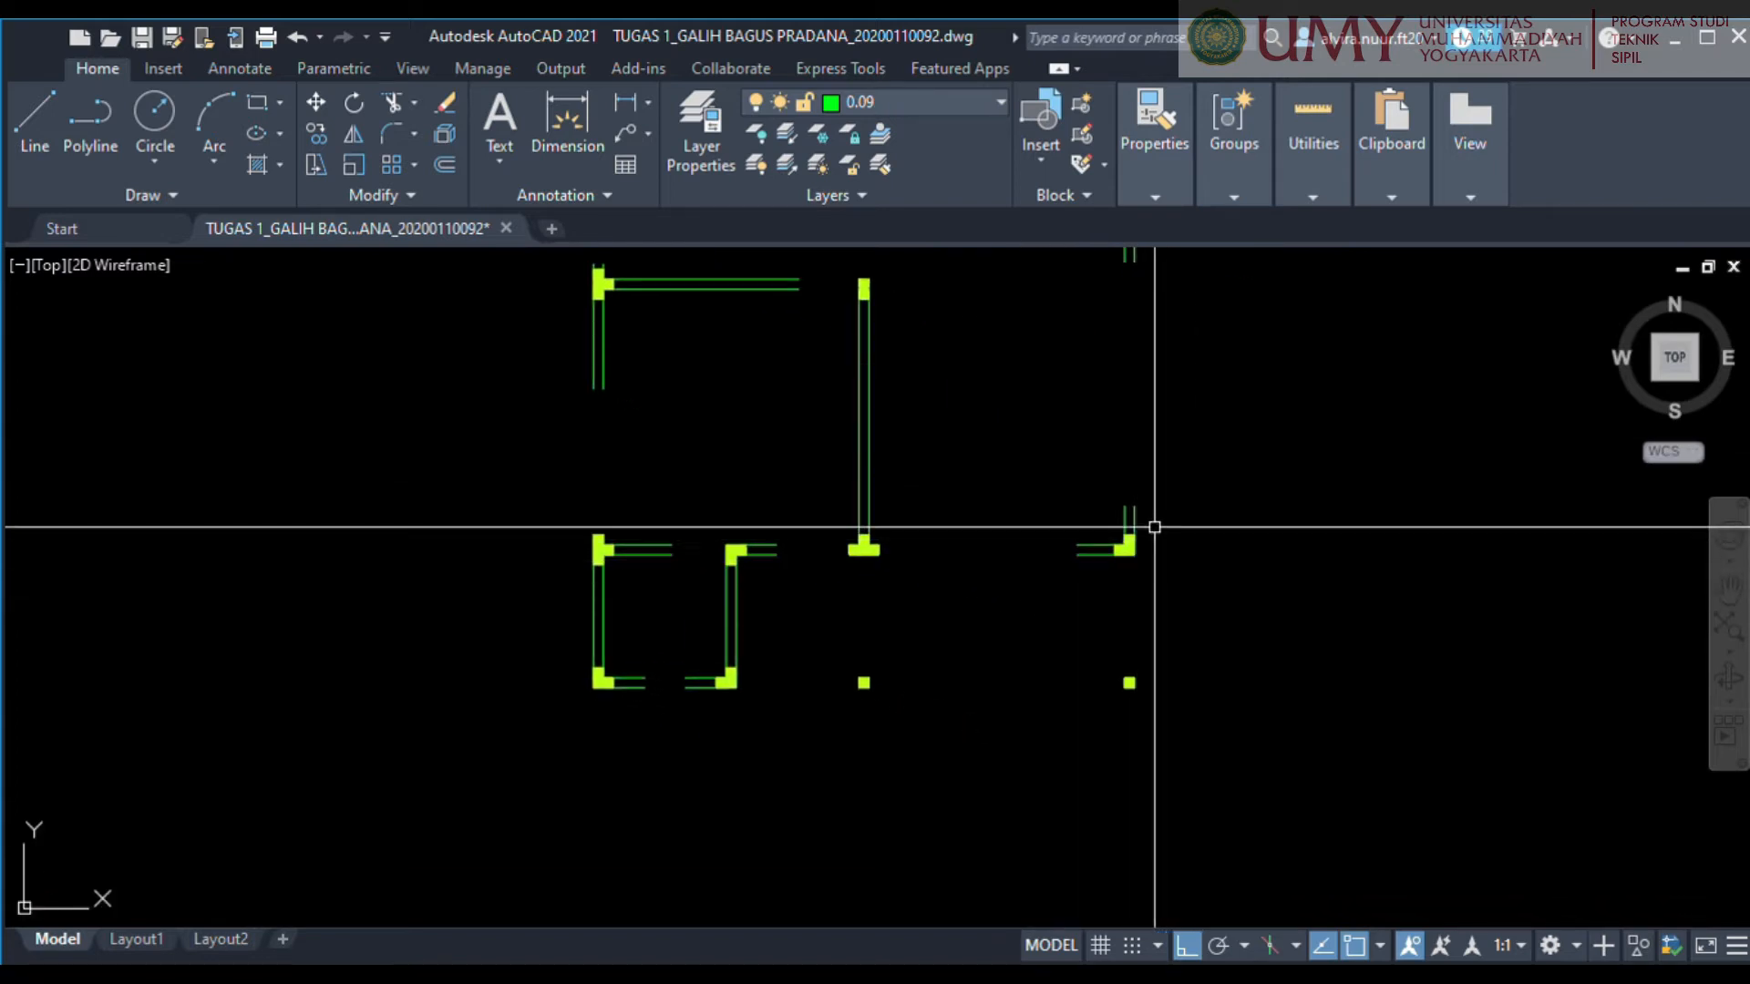
Delete the wall stub above the lower-right corner column, plus the short upper-wall segment and doorway line of the upper WC.
middle_drag(970, 642, 1161, 636)
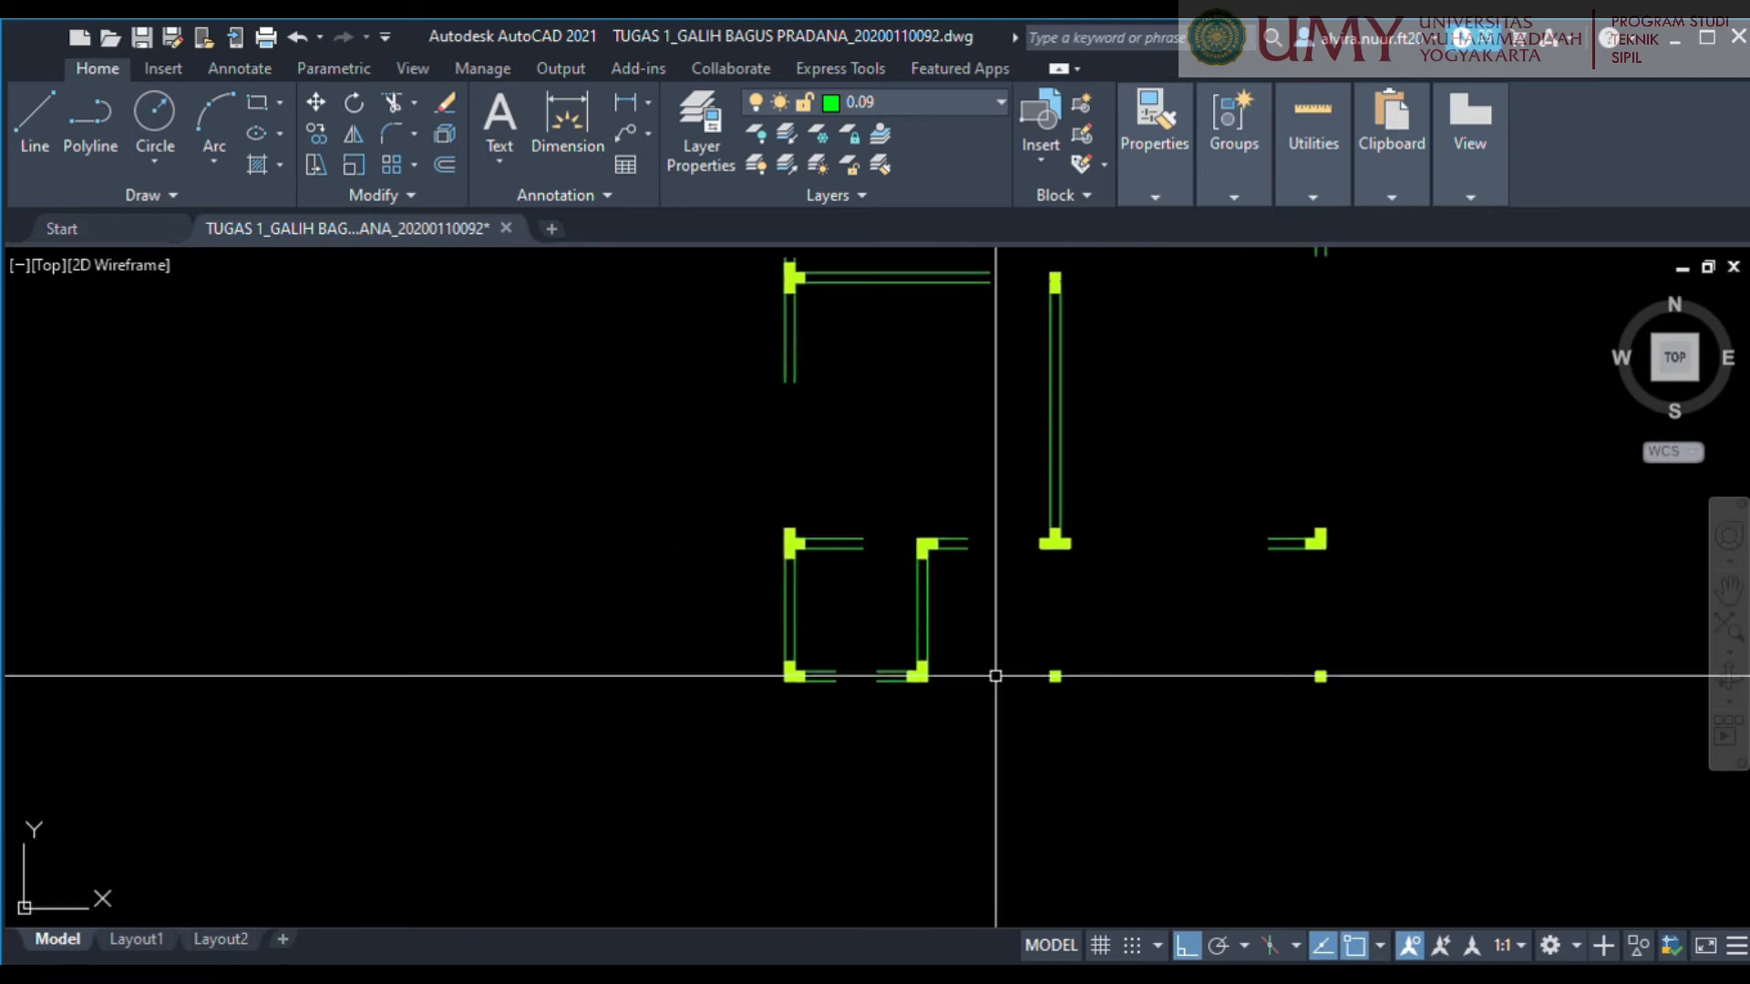
scroll(899, 508, down, 3)
scroll(820, 450, up, 6)
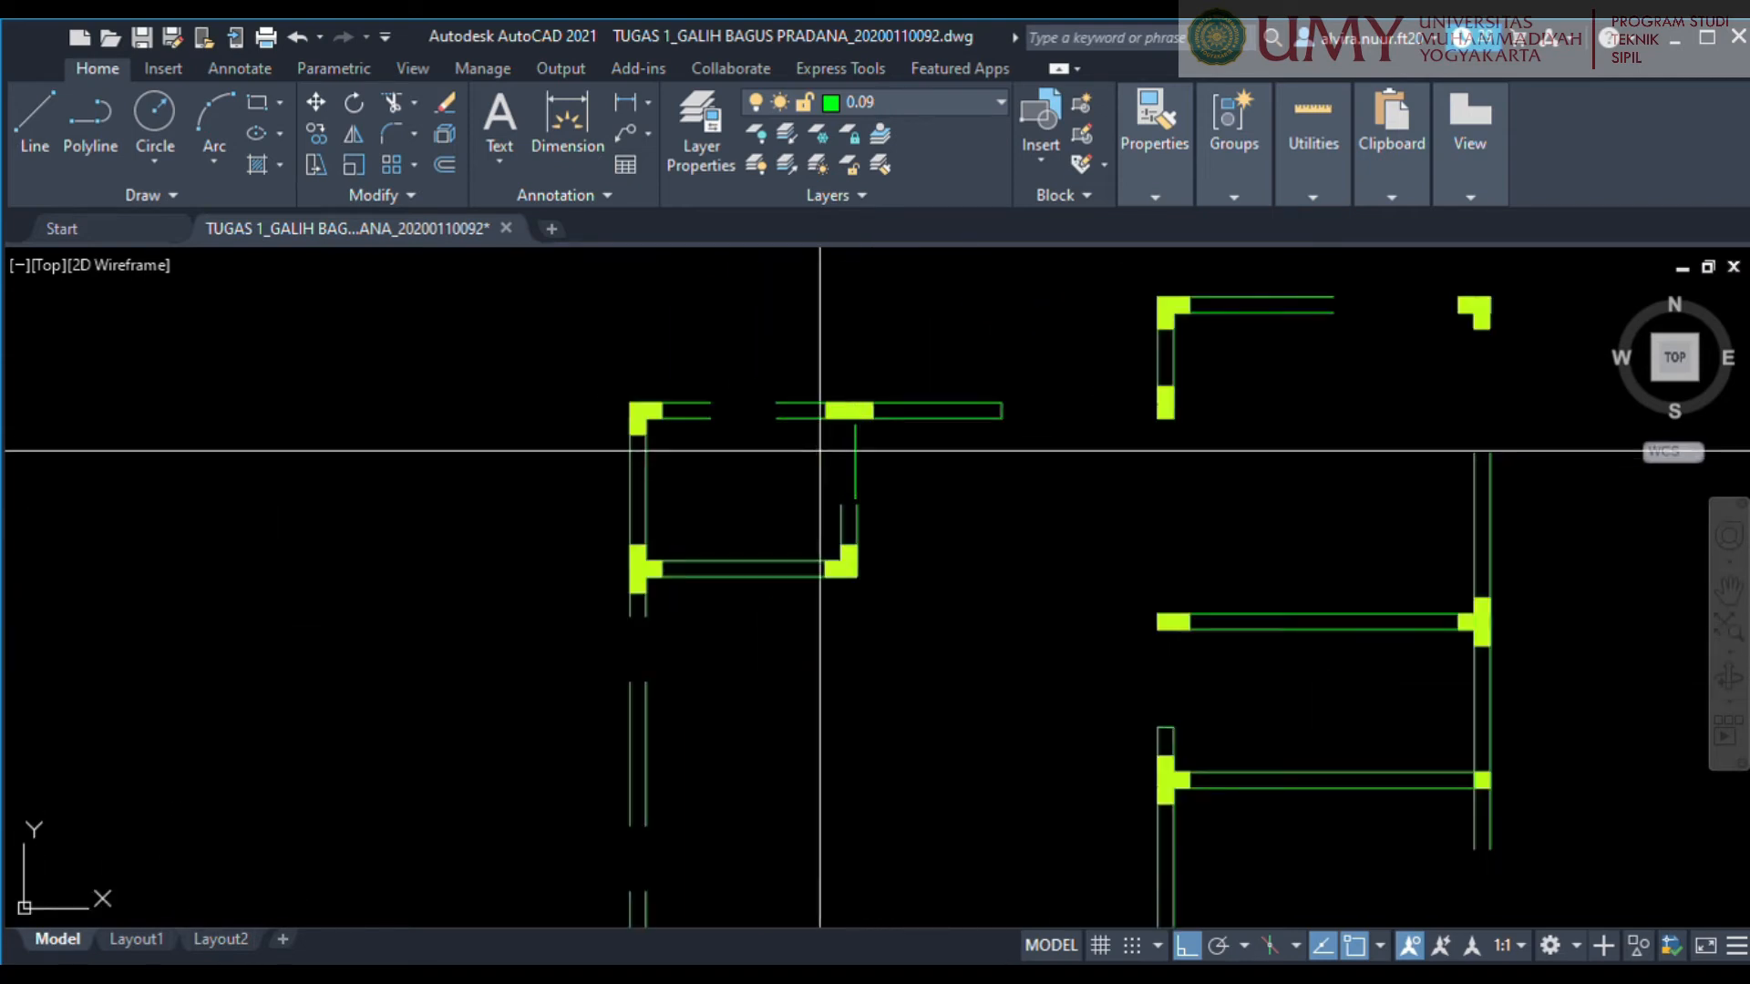
key(Delete)
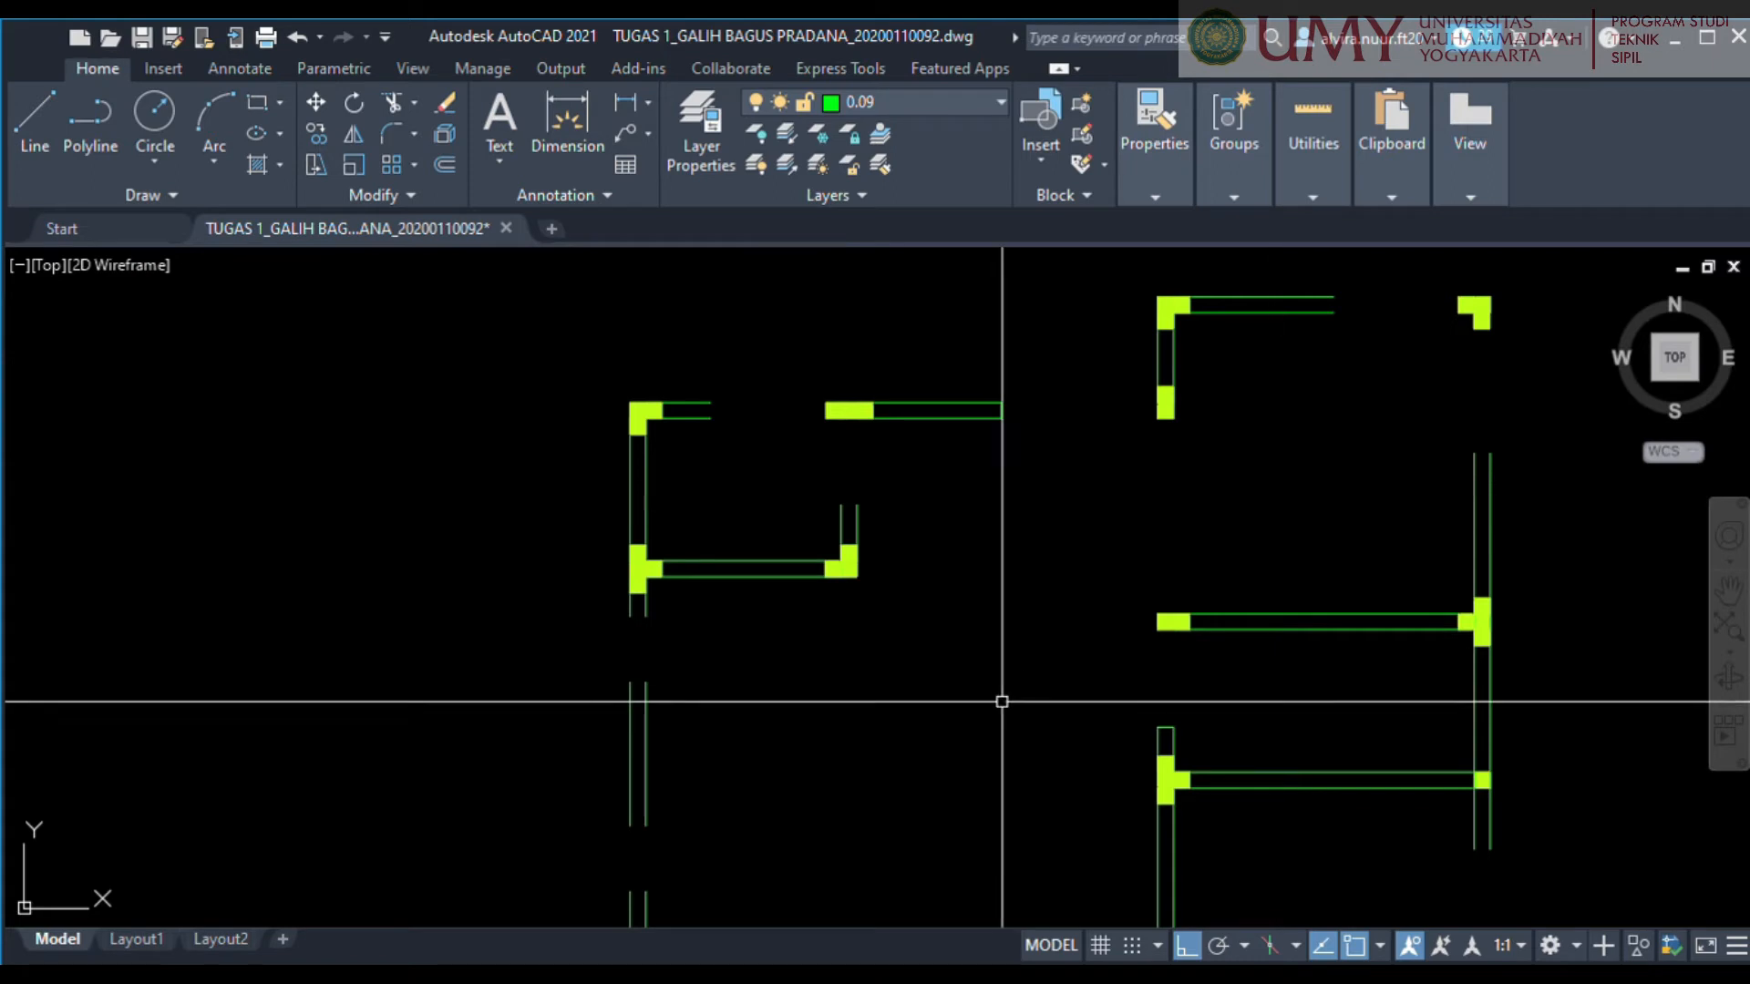
Delete the left outer-wall pieces between the upper WC and axis 3, and the right outer-wall stubs at the axis 4 column.
scroll(917, 708, down, 2)
scroll(852, 649, up, 4)
scroll(852, 648, up, 5)
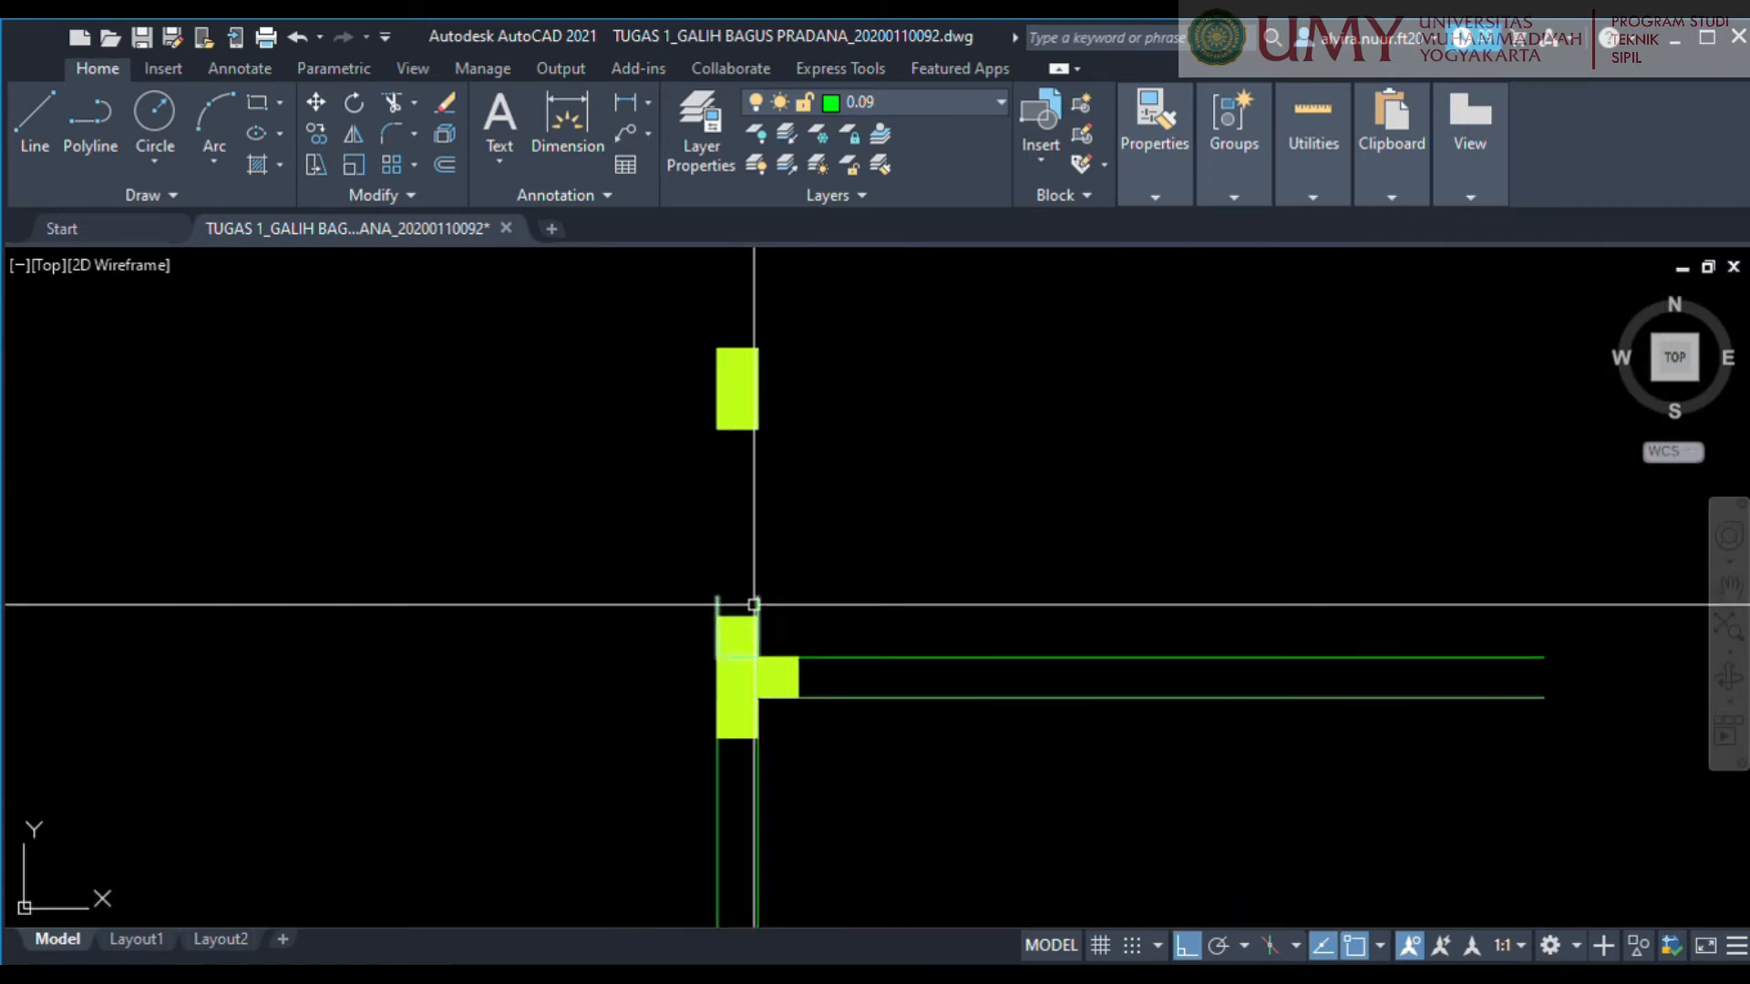
scroll(726, 593, down, 5)
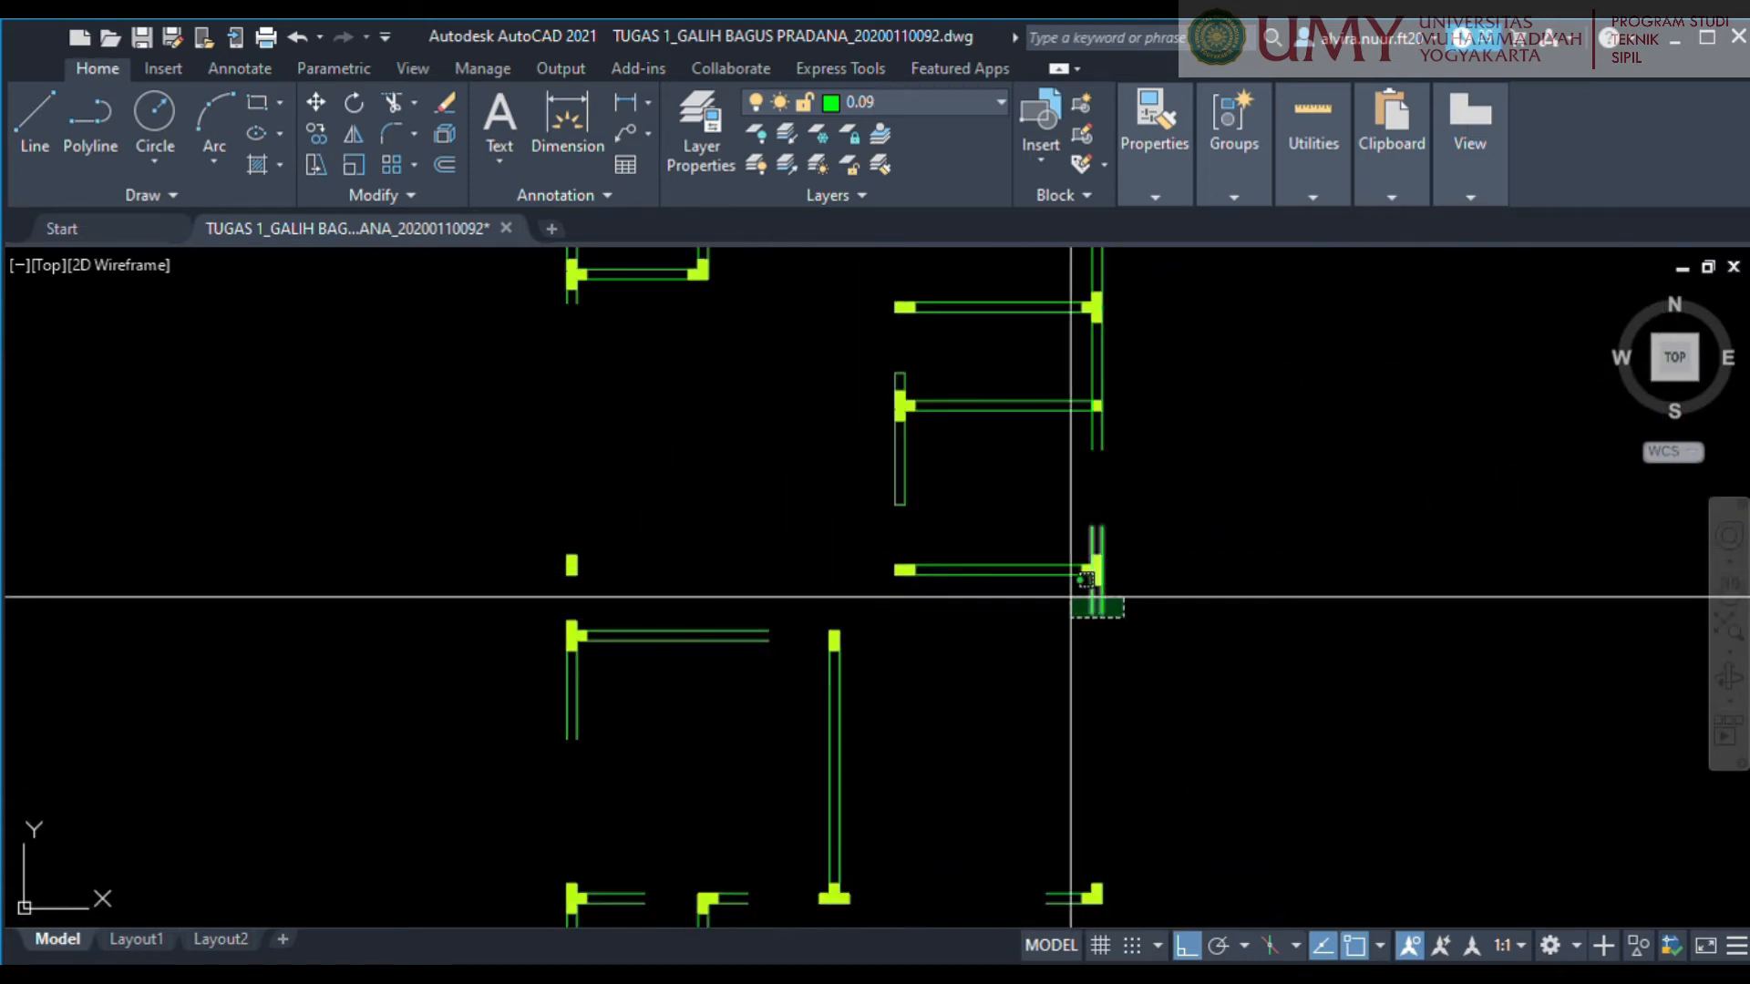
scroll(1144, 643, down, 2)
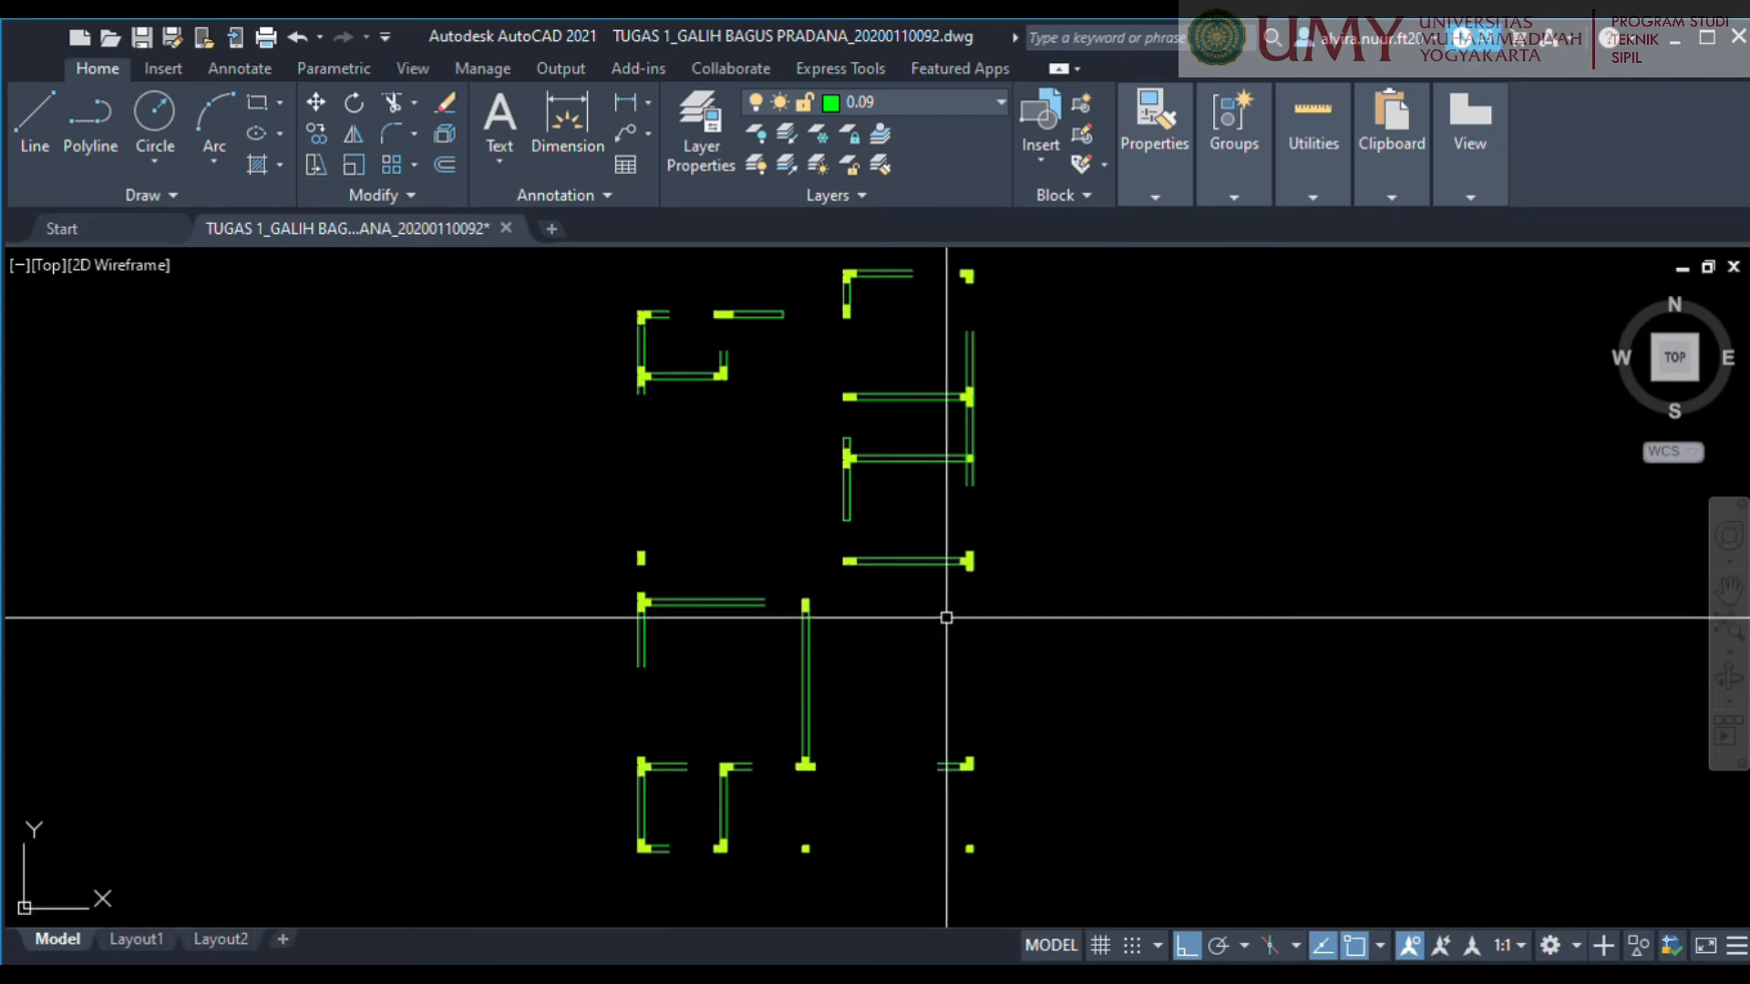
Extend the axis 2 wall lines across the openings from the left outer wall to the central wall's T-shaped column.
middle_drag(1093, 664, 1140, 609)
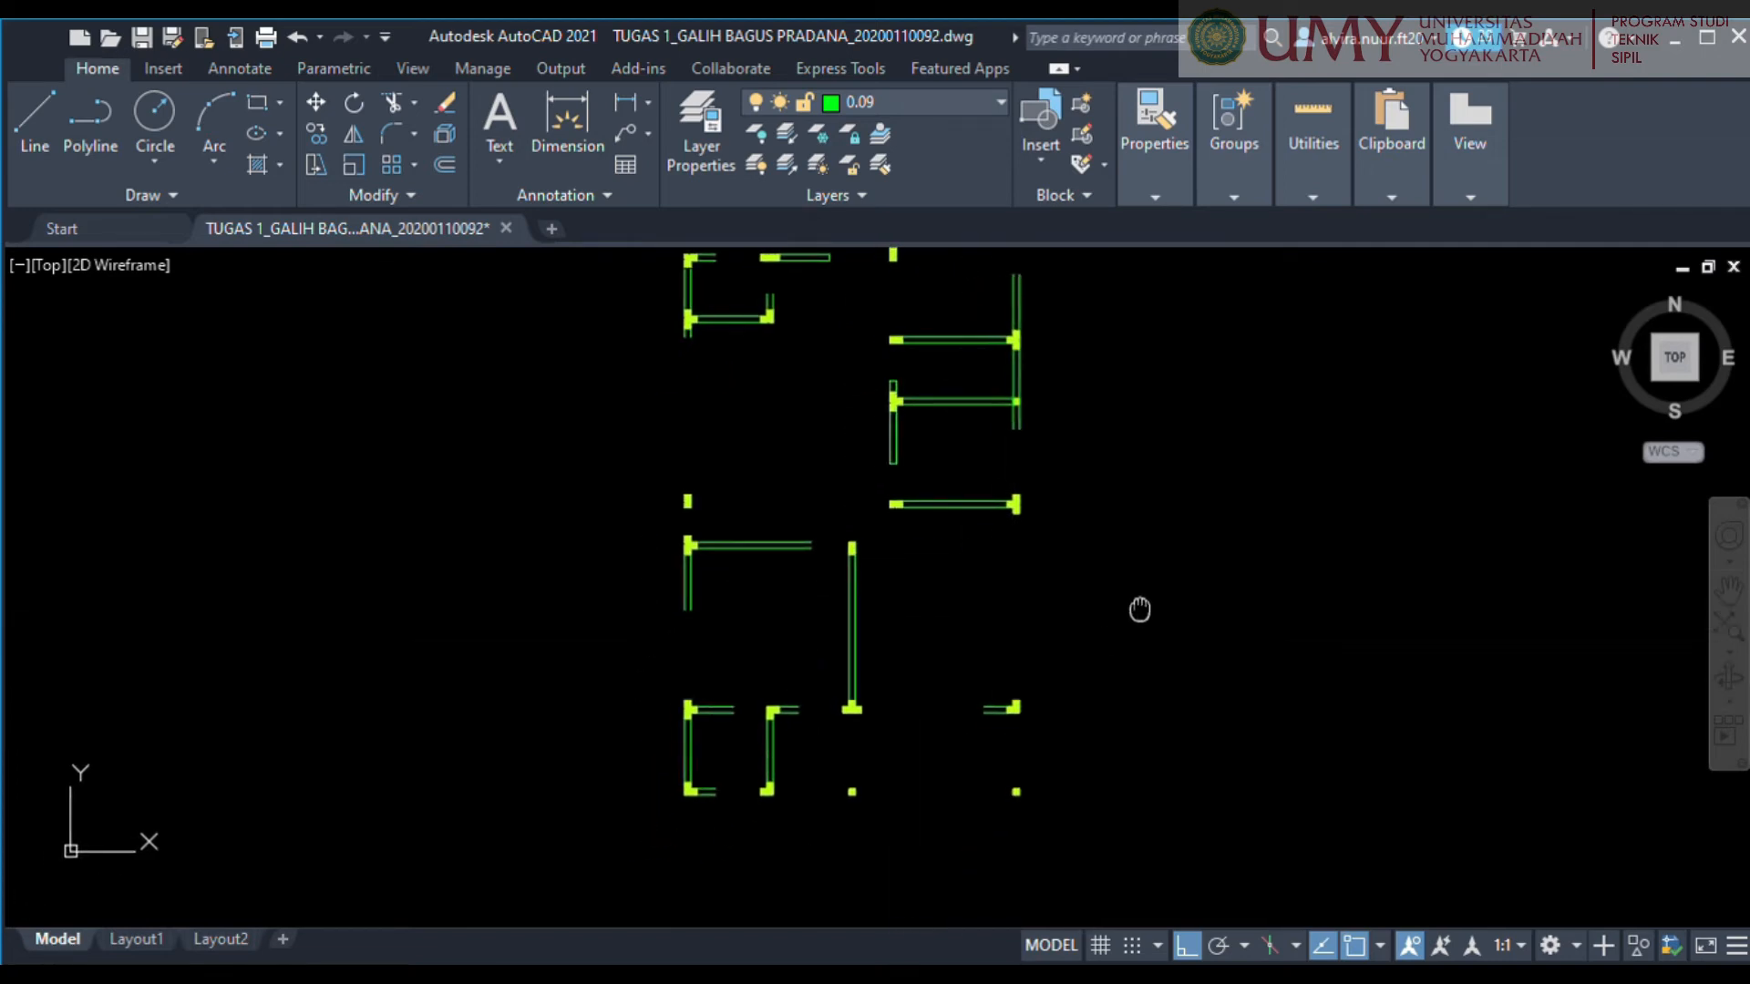
middle_drag(883, 769, 1023, 730)
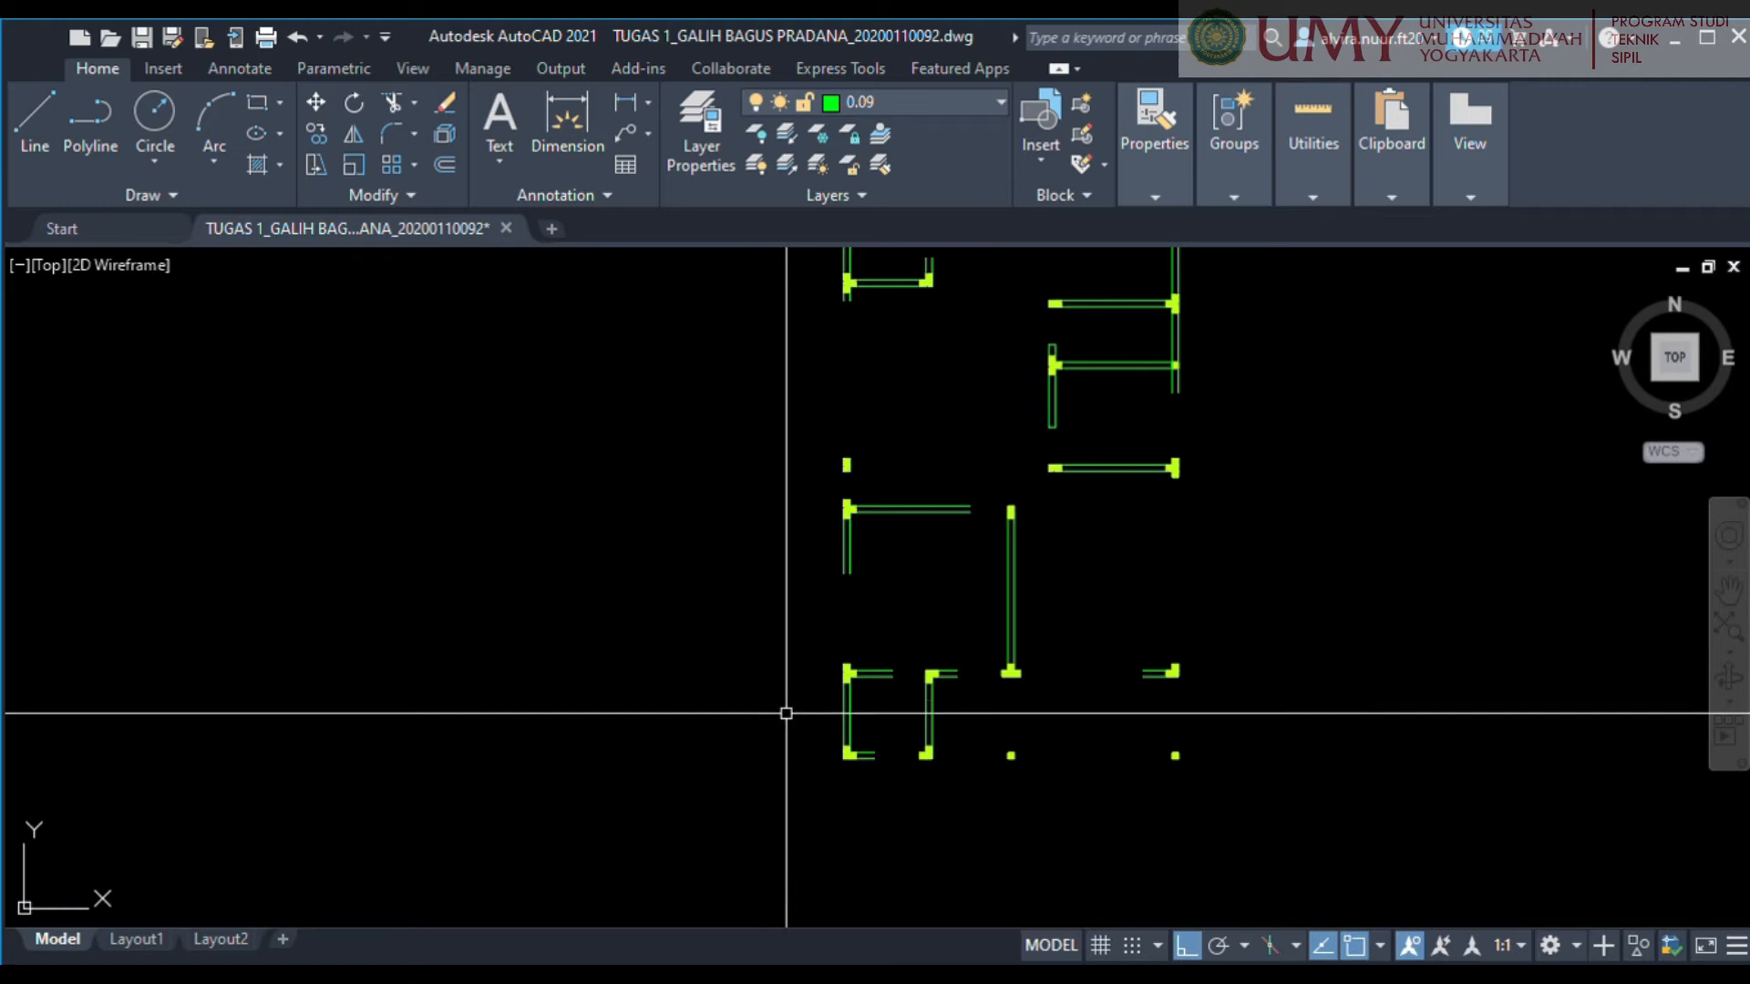
scroll(864, 693, up, 2)
scroll(870, 688, up, 2)
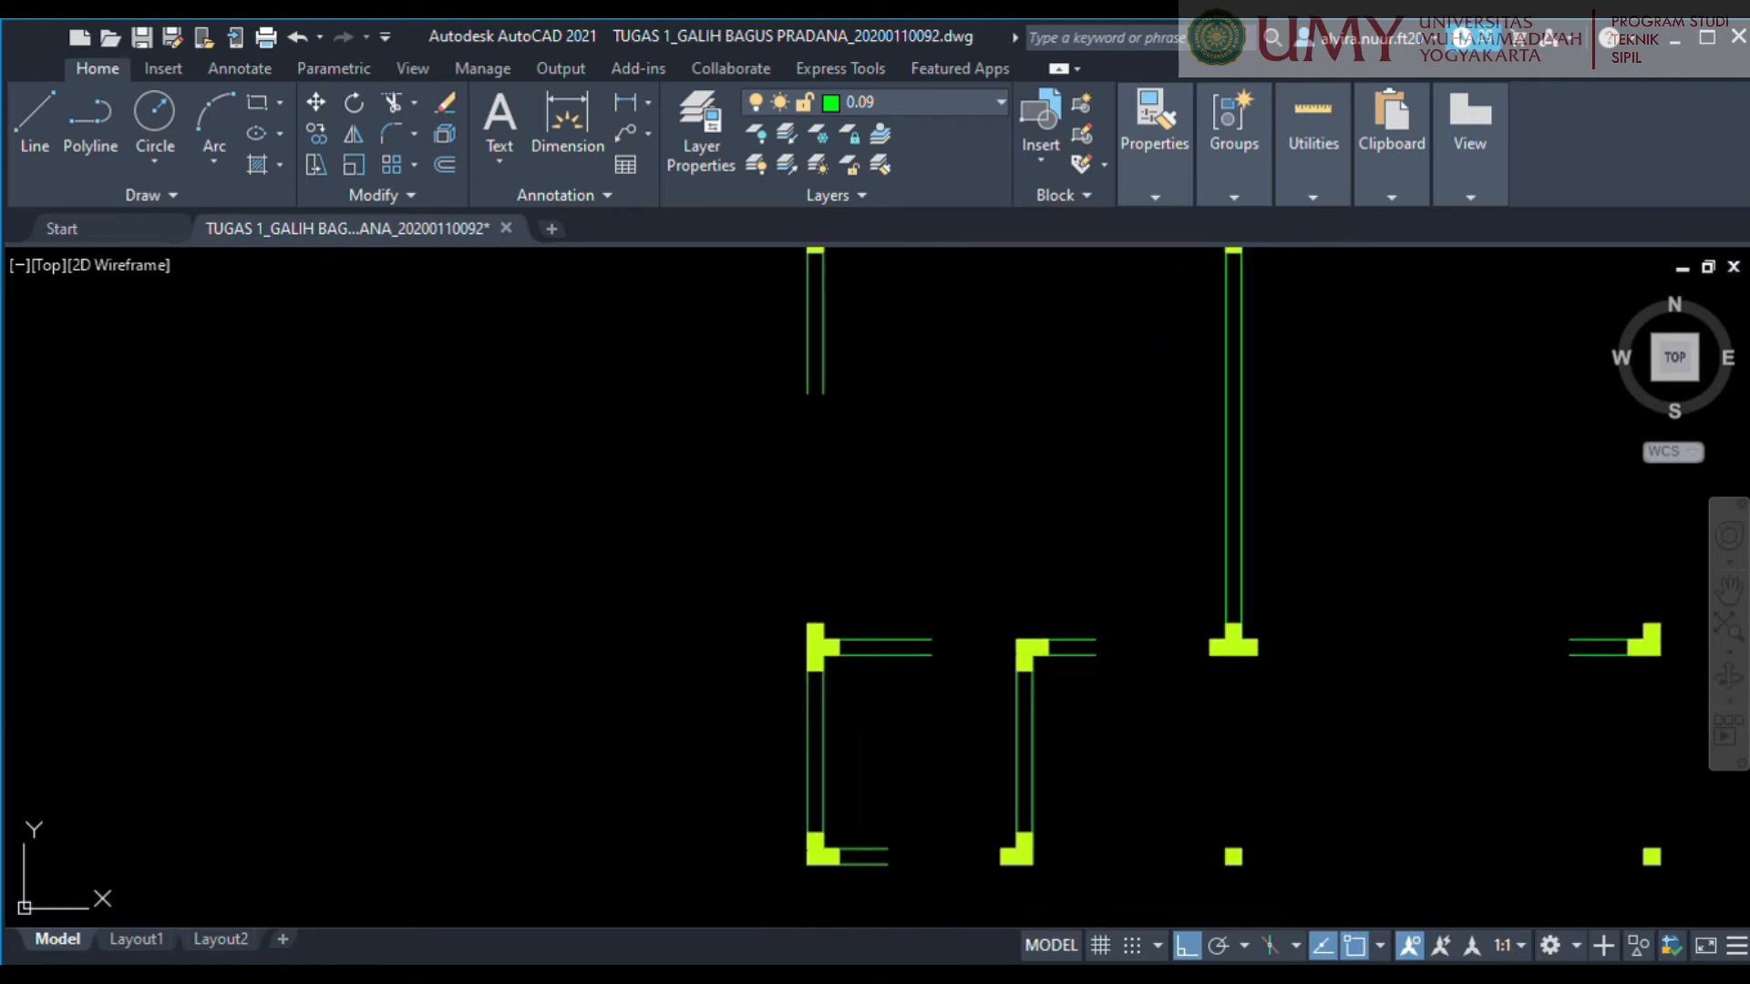
click(882, 697)
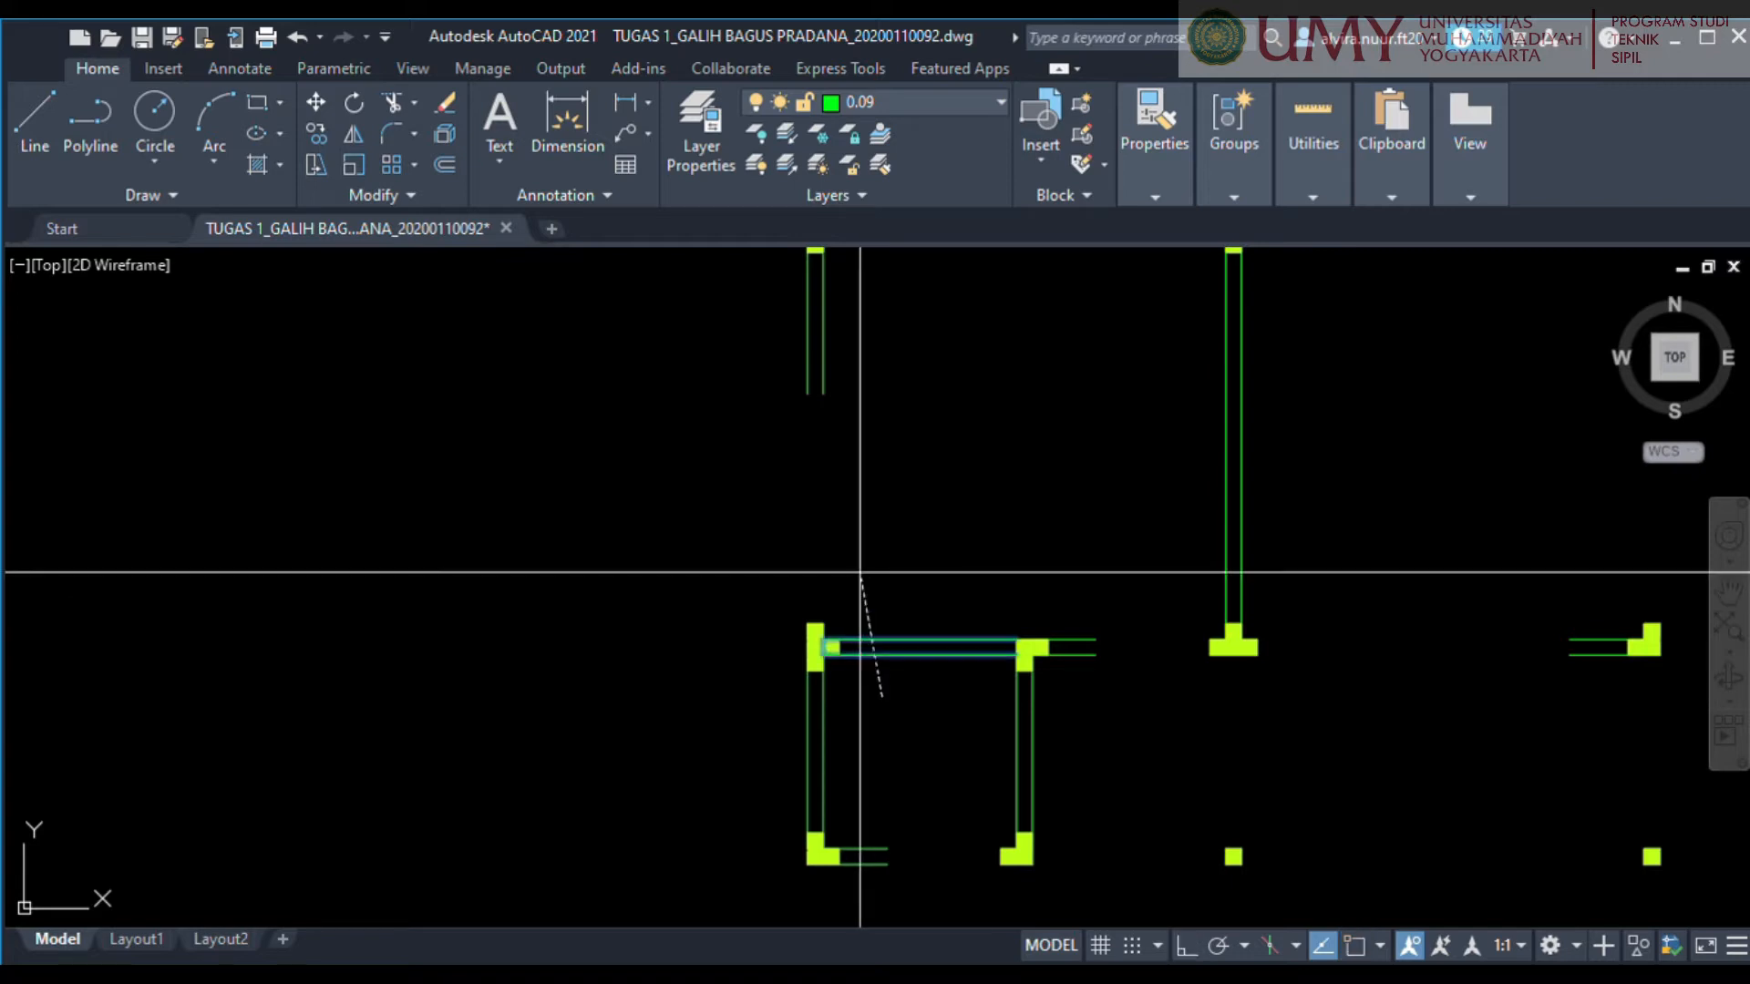
key(F8)
click(1059, 586)
Extend the left outer wall from axis 3 down to axis 2, and the axis 3 wall across to the central wall's upper column.
middle_drag(1167, 634, 1203, 768)
click(919, 478)
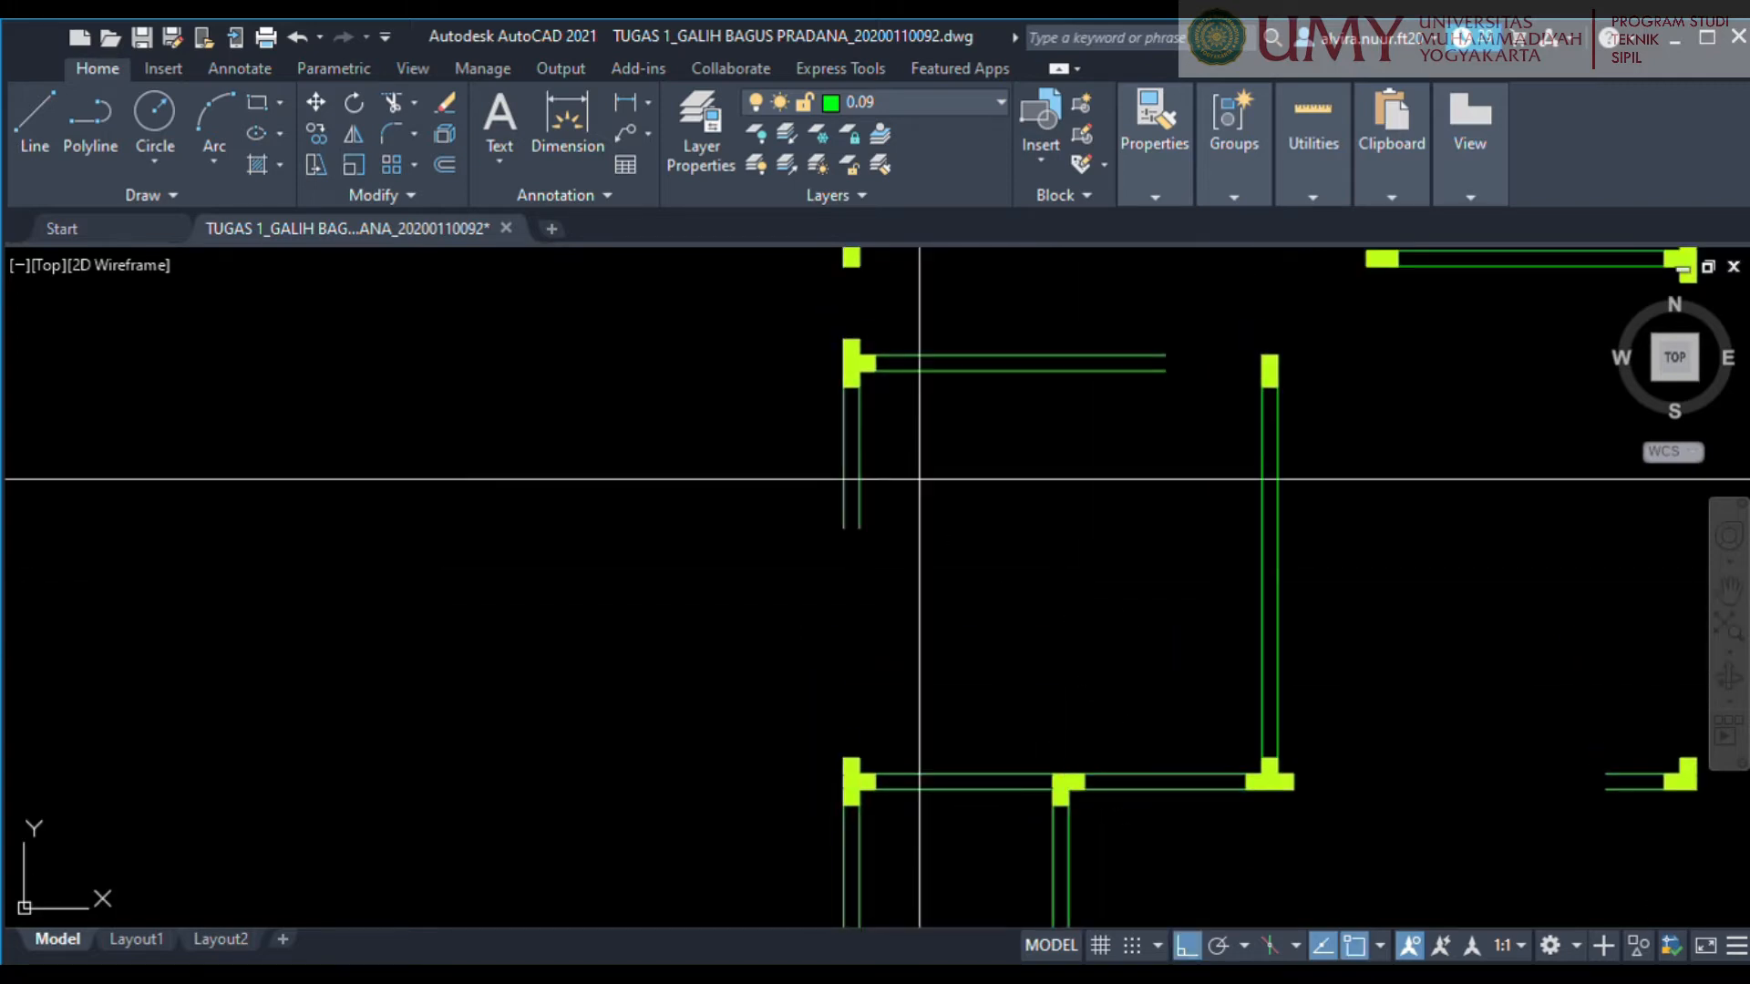
key(F8)
click(721, 446)
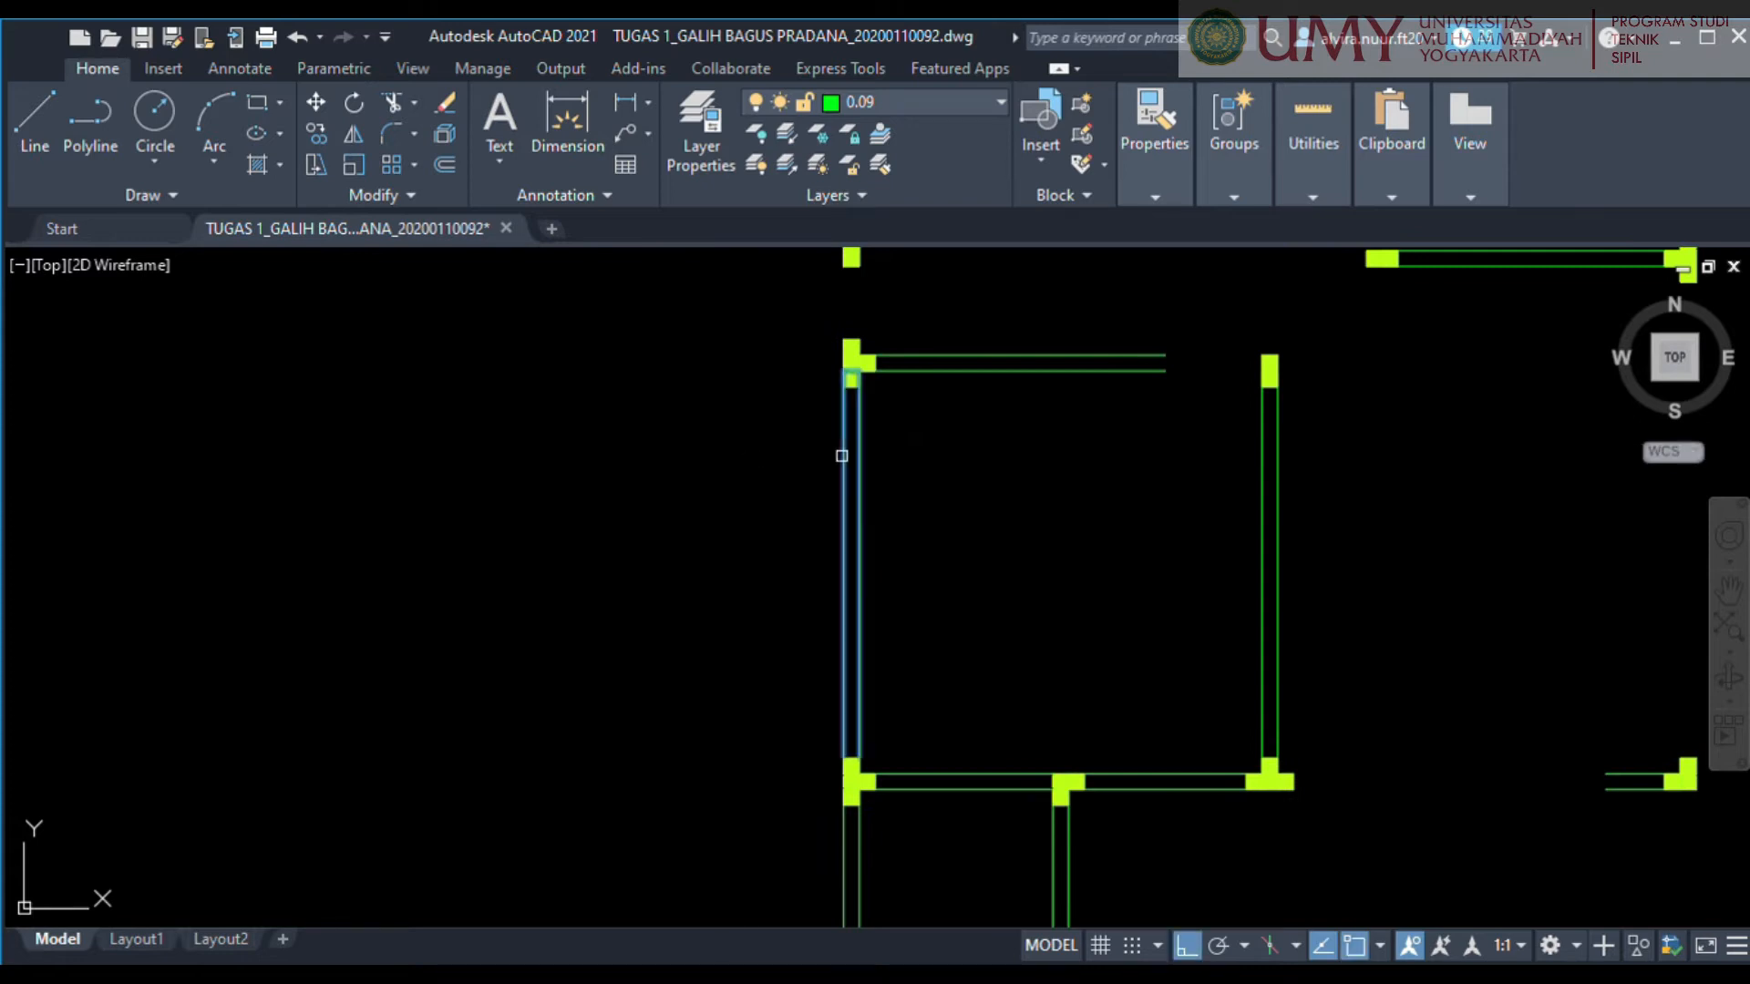
middle_drag(938, 439, 925, 597)
click(929, 586)
click(933, 429)
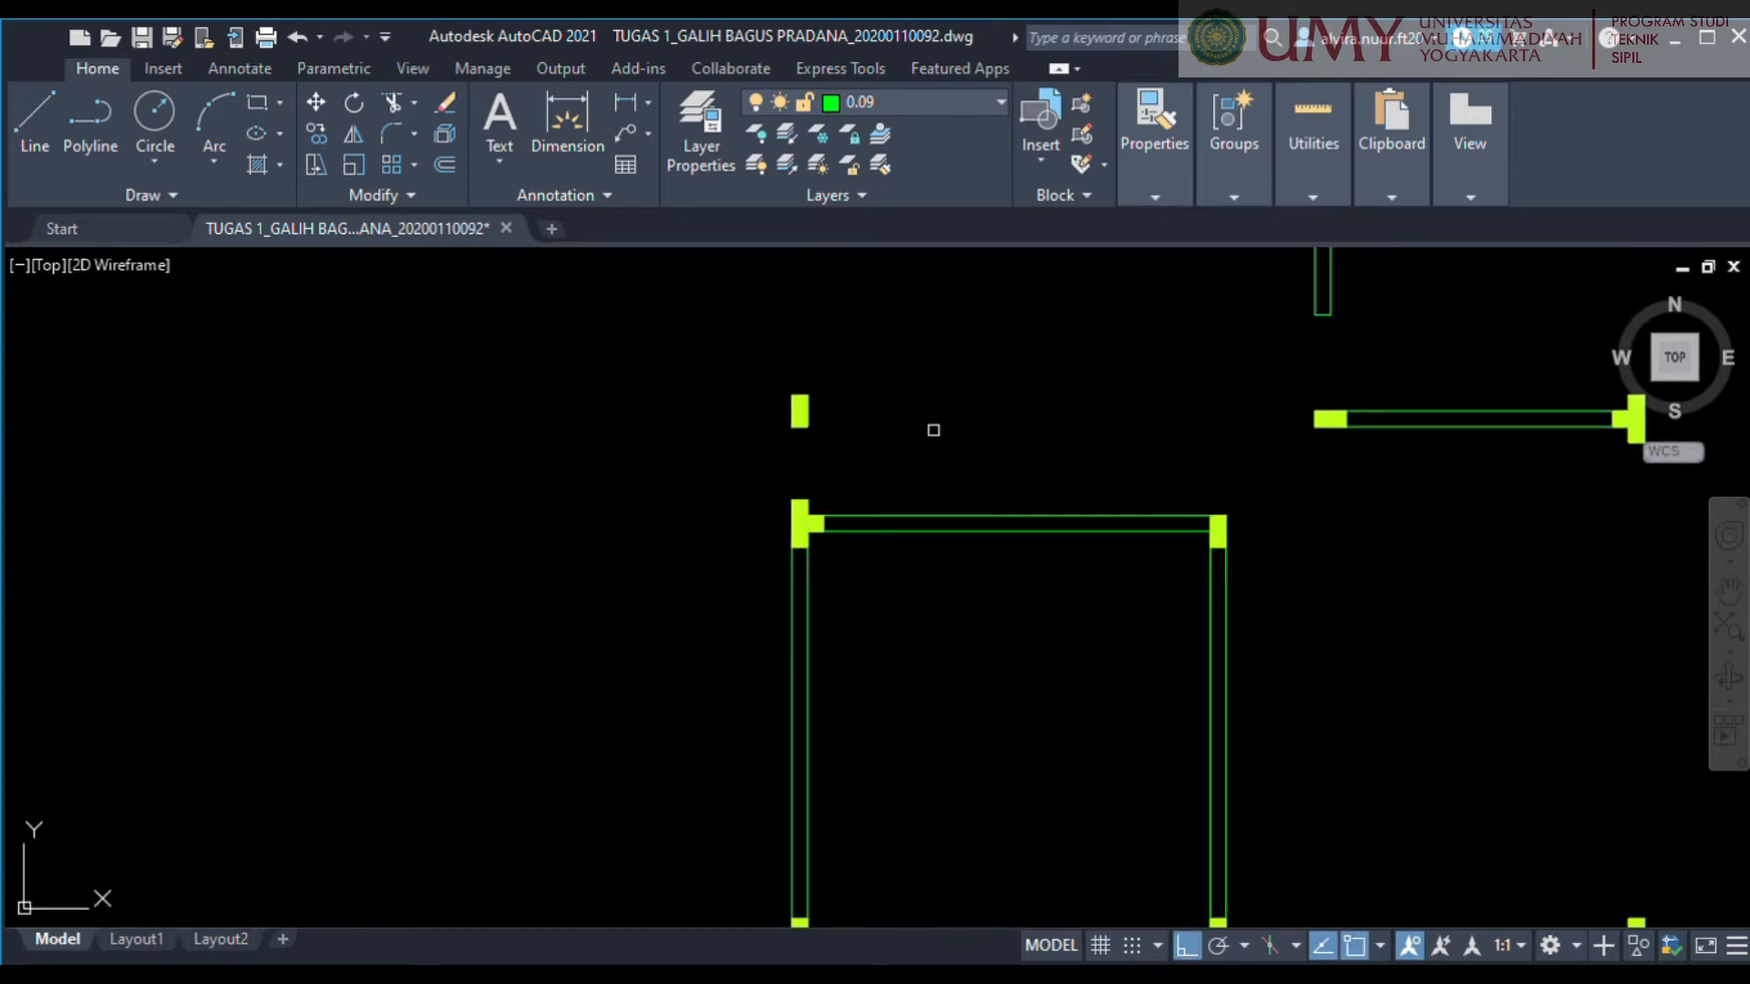
Extend the upper wall lines of the upper WC and of the former DAPUR room across their openings to the facing columns.
middle_drag(933, 429, 923, 685)
scroll(935, 647, down, 2)
middle_drag(1319, 736, 1027, 645)
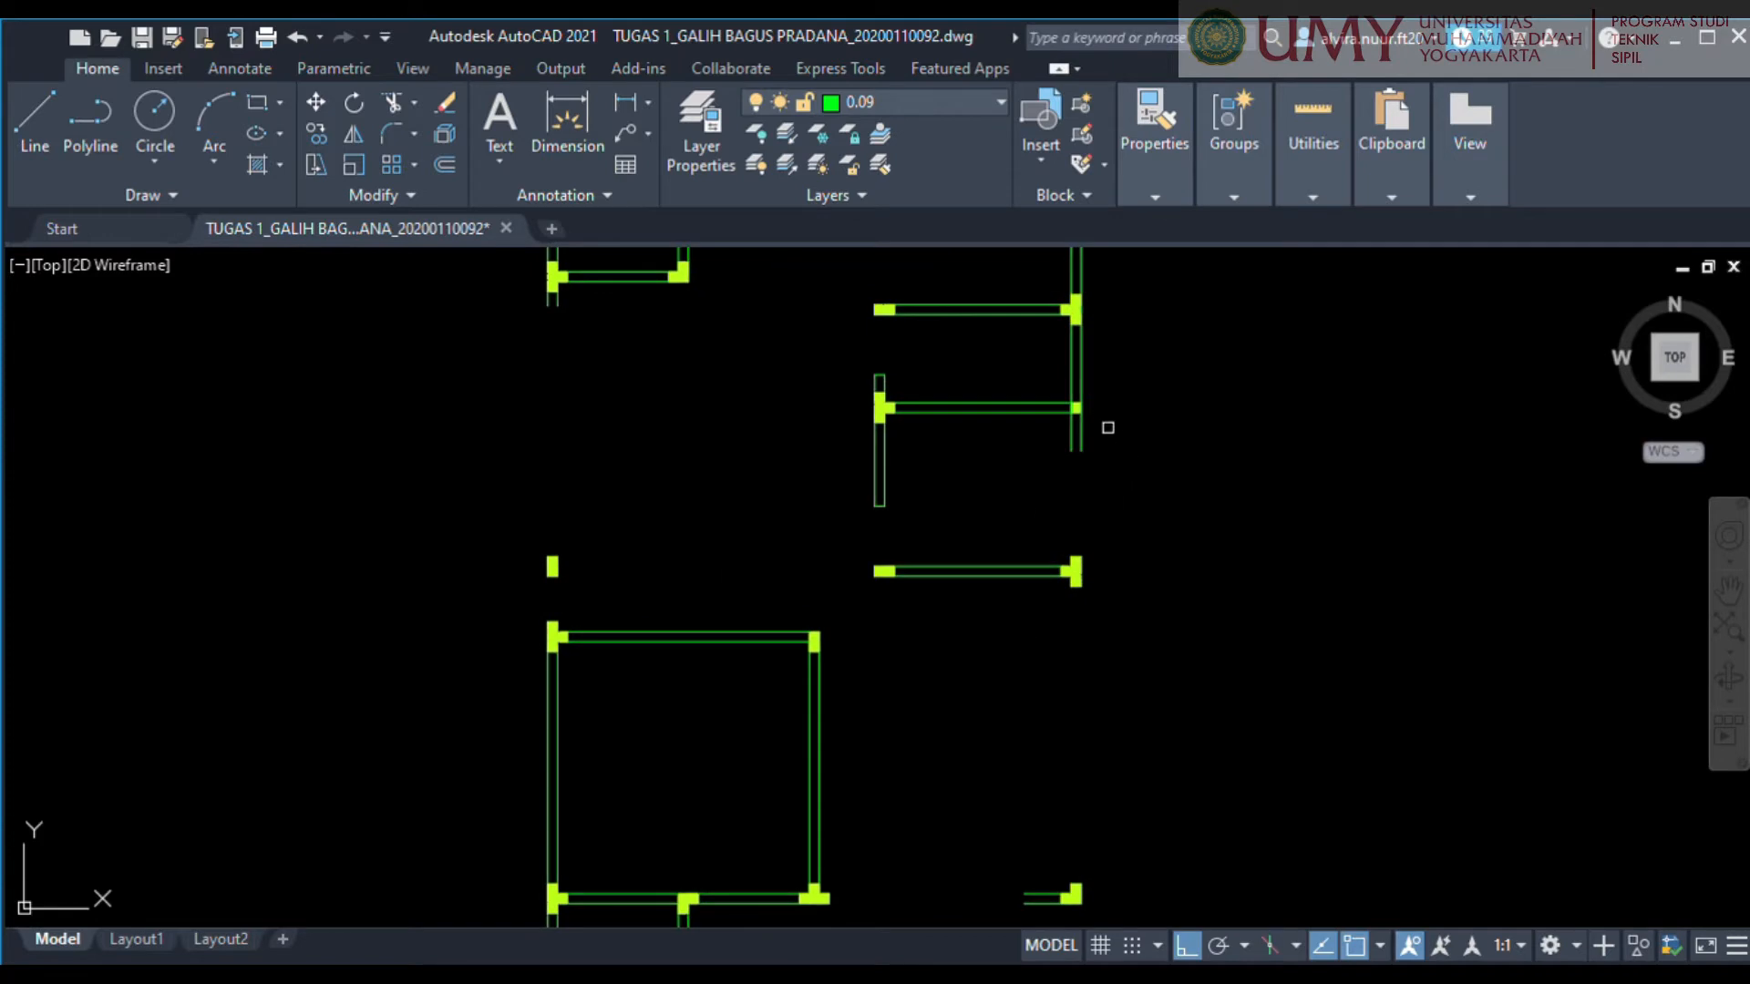
middle_drag(809, 471, 850, 658)
click(1002, 342)
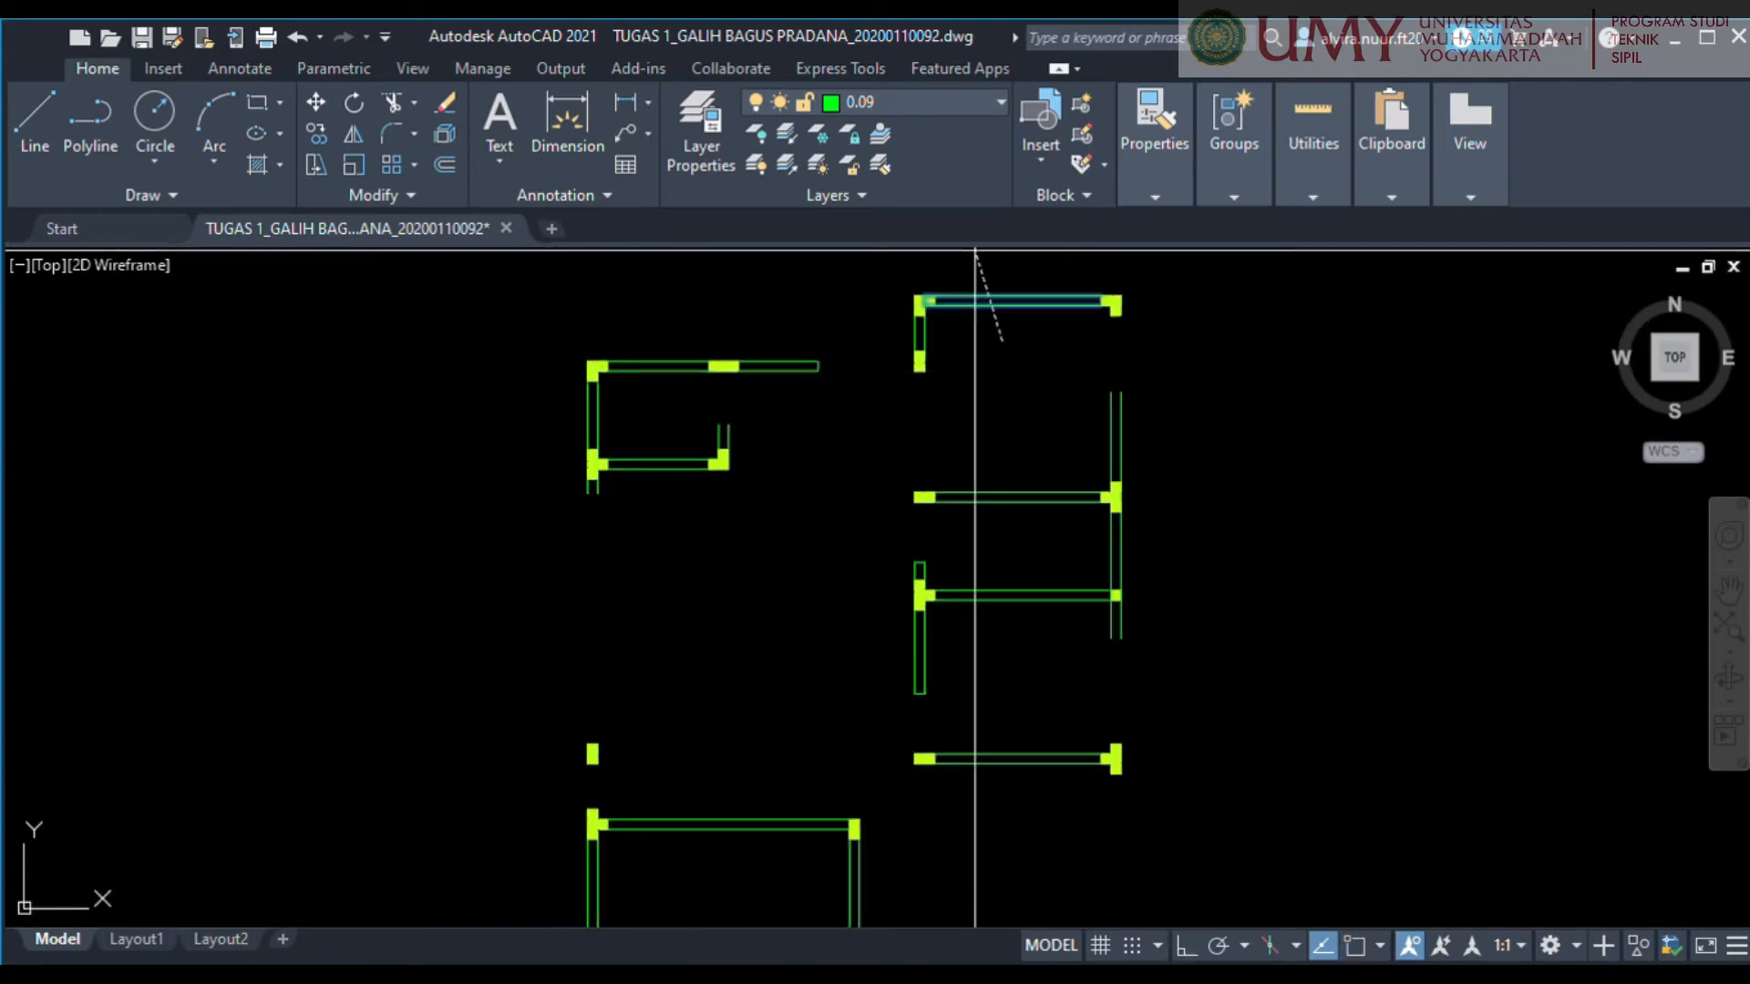
Extend the upper WC's right-hand wall stub up to the room's upper wall.
scroll(1120, 403, down, 2)
scroll(861, 442, up, 4)
middle_drag(856, 437, 902, 582)
scroll(902, 584, up, 2)
click(902, 583)
click(755, 572)
scroll(781, 583, down, 4)
middle_drag(871, 726, 1014, 386)
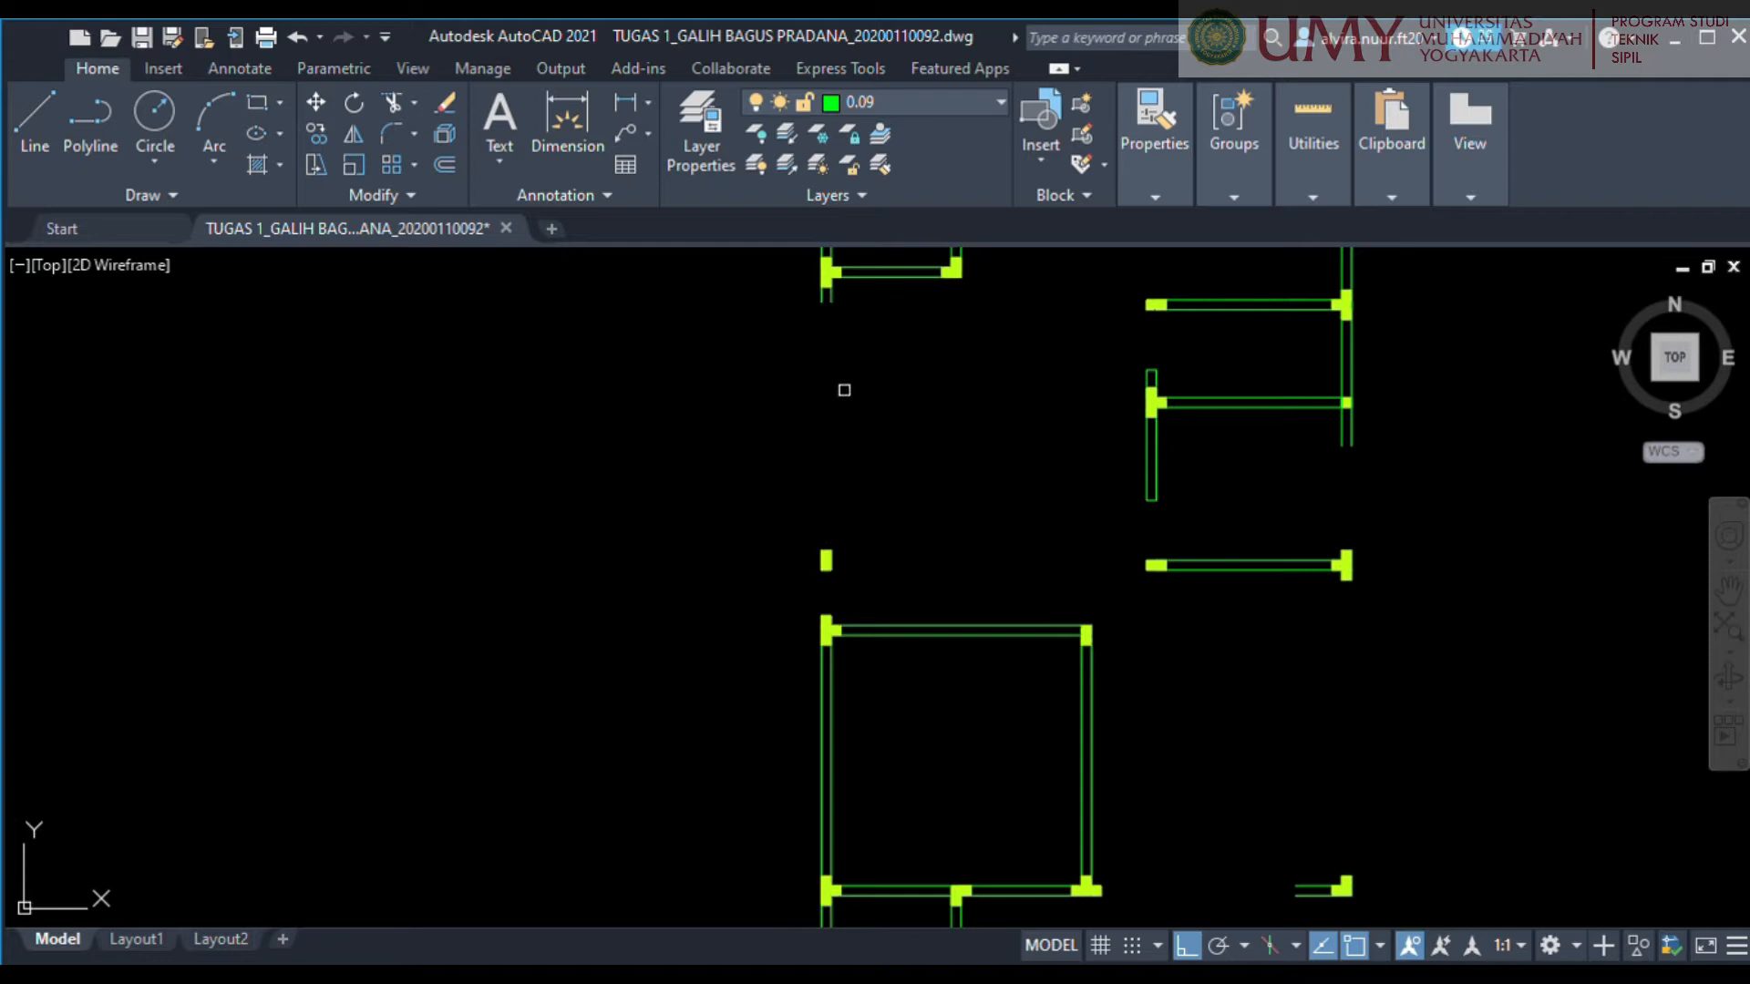
Extend the left outer wall from the upper-left room's wall stub down to the T-shaped column at the lower-left room's upper corner.
mouse_move(918, 421)
middle_down()
mouse_move(926, 437)
mouse_move(886, 475)
middle_up()
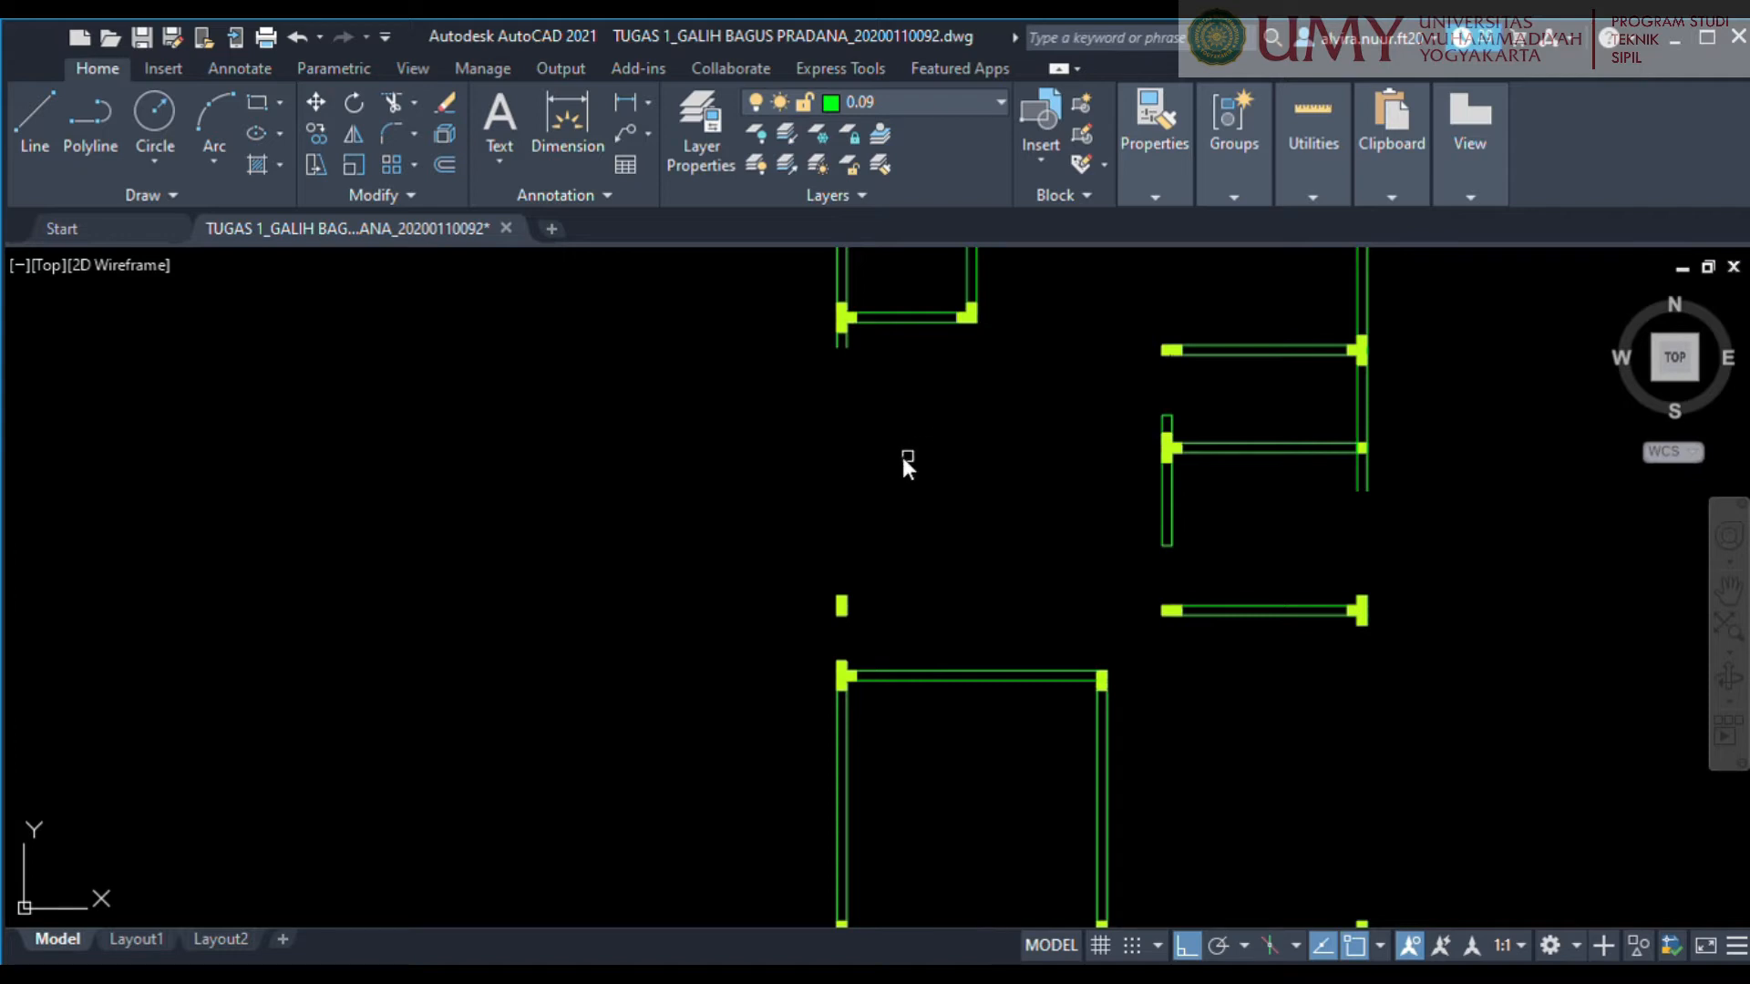
scroll(859, 332, up, 3)
click(859, 332)
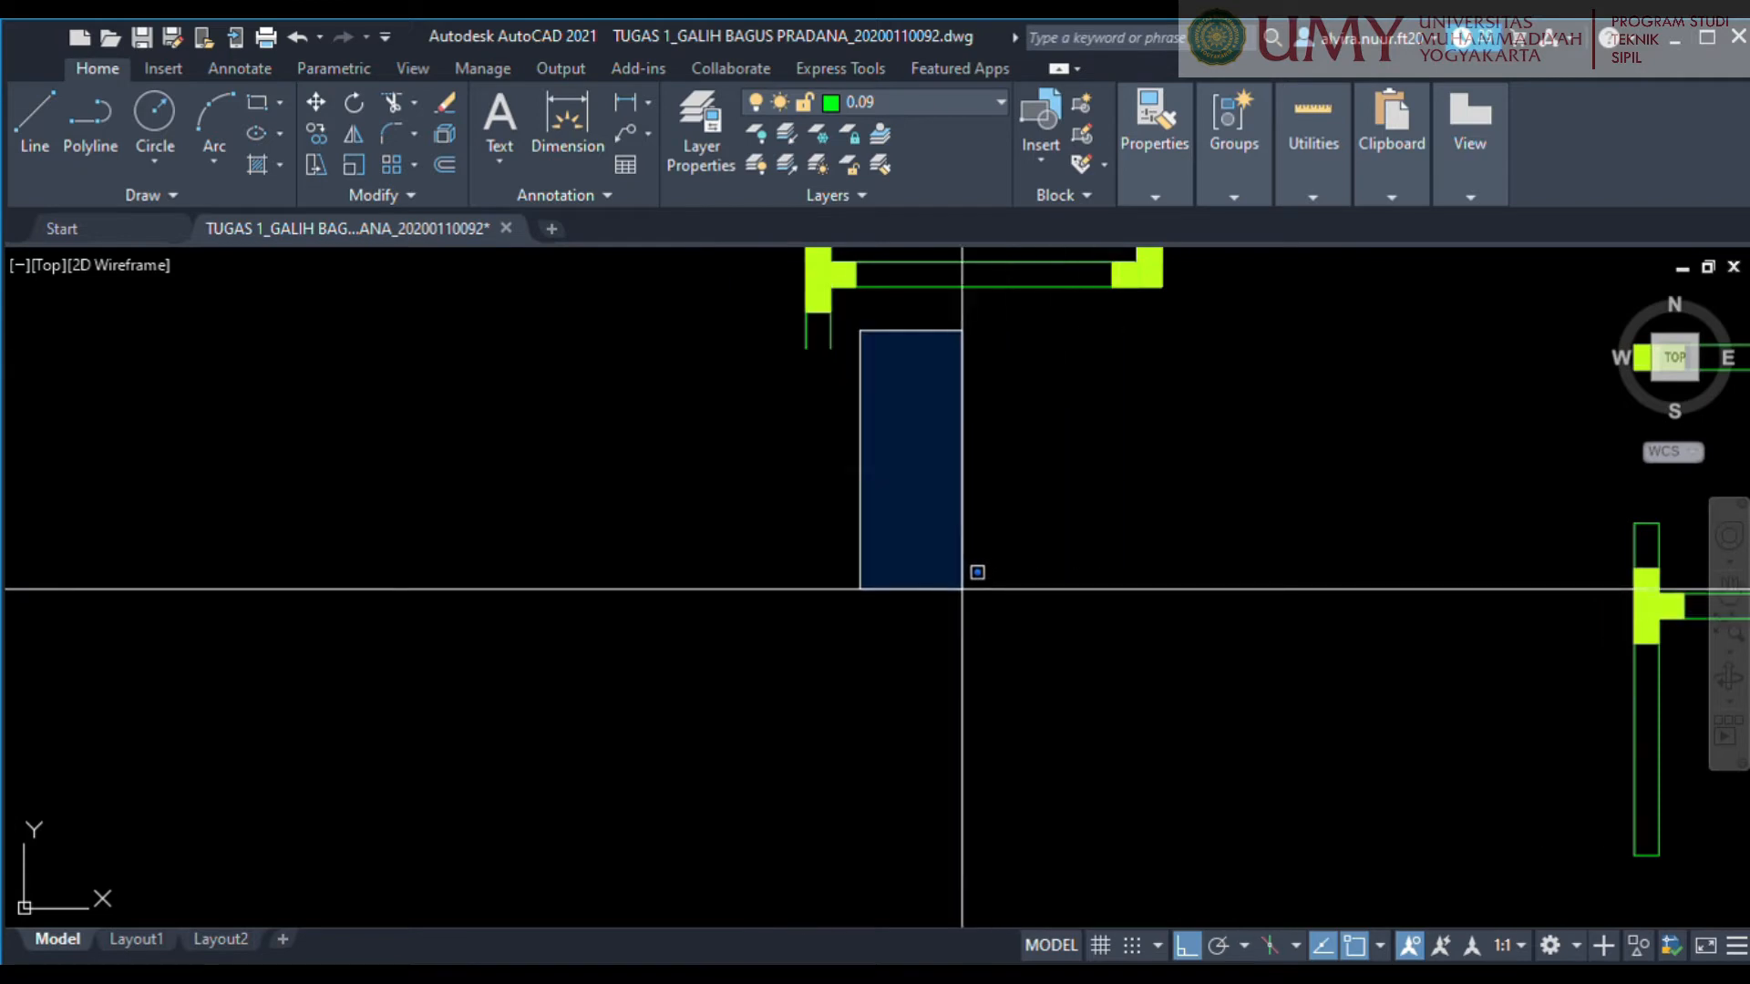
click(962, 589)
middle_drag(924, 752, 941, 310)
scroll(941, 310, down, 2)
scroll(884, 584, up, 4)
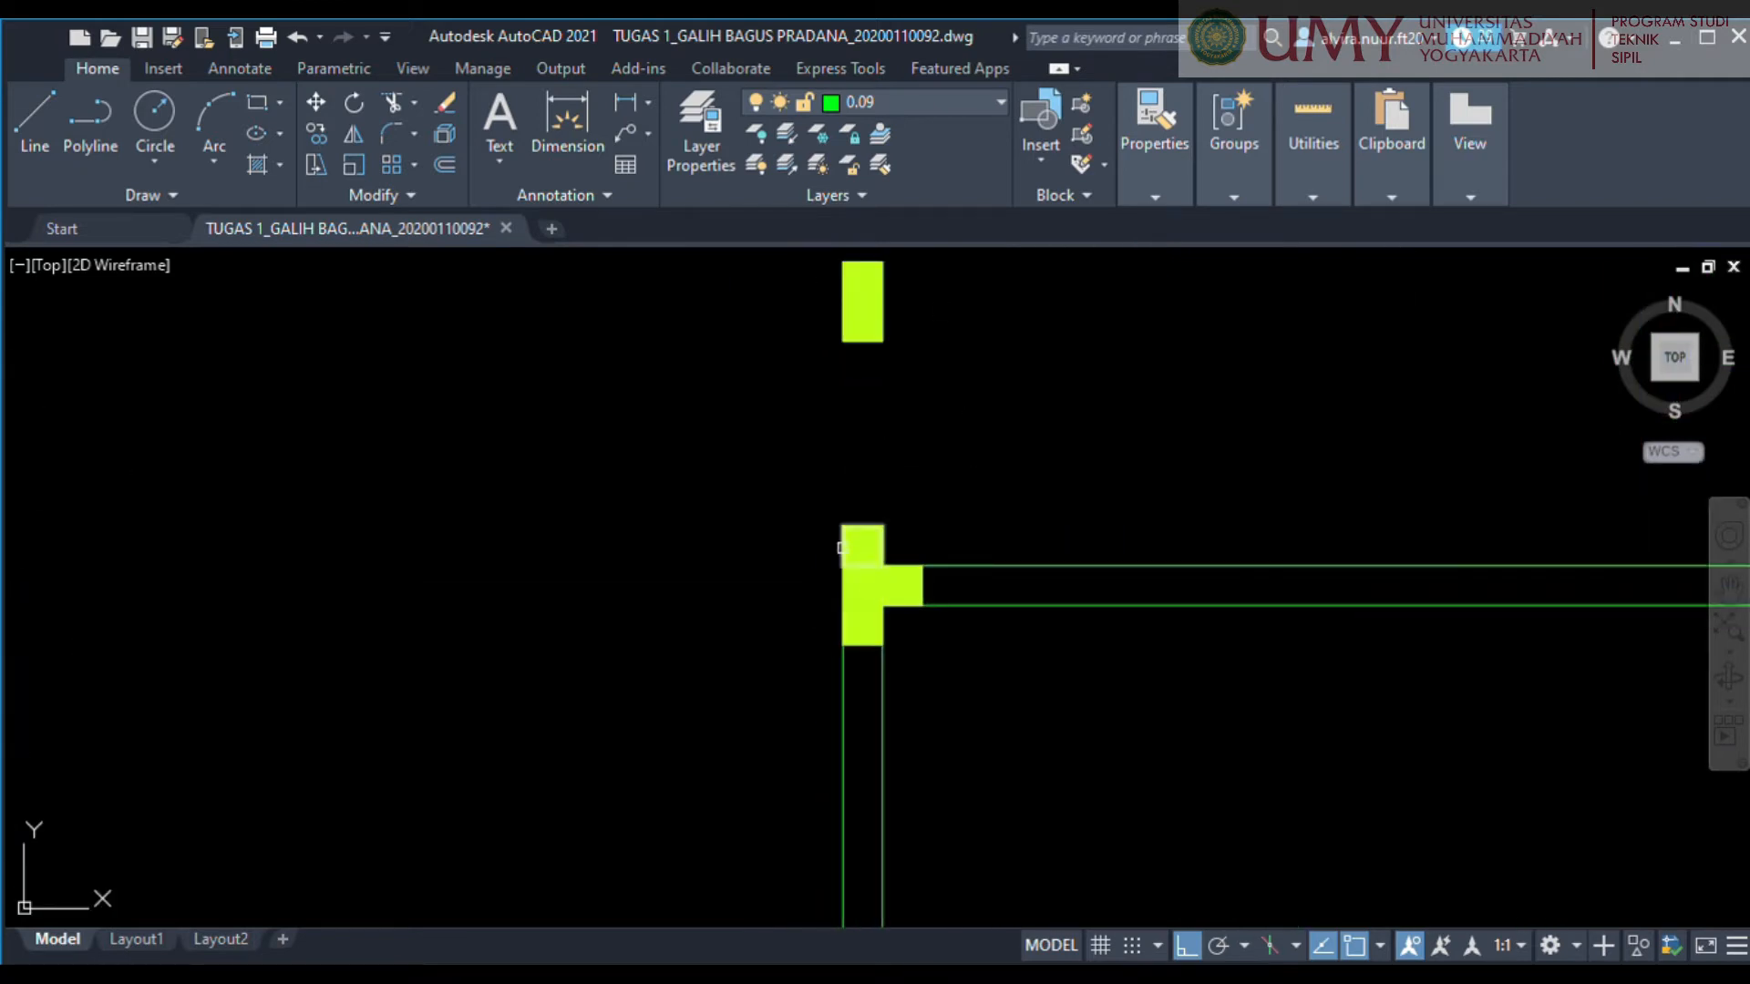
scroll(952, 409, down, 5)
middle_drag(963, 424, 941, 695)
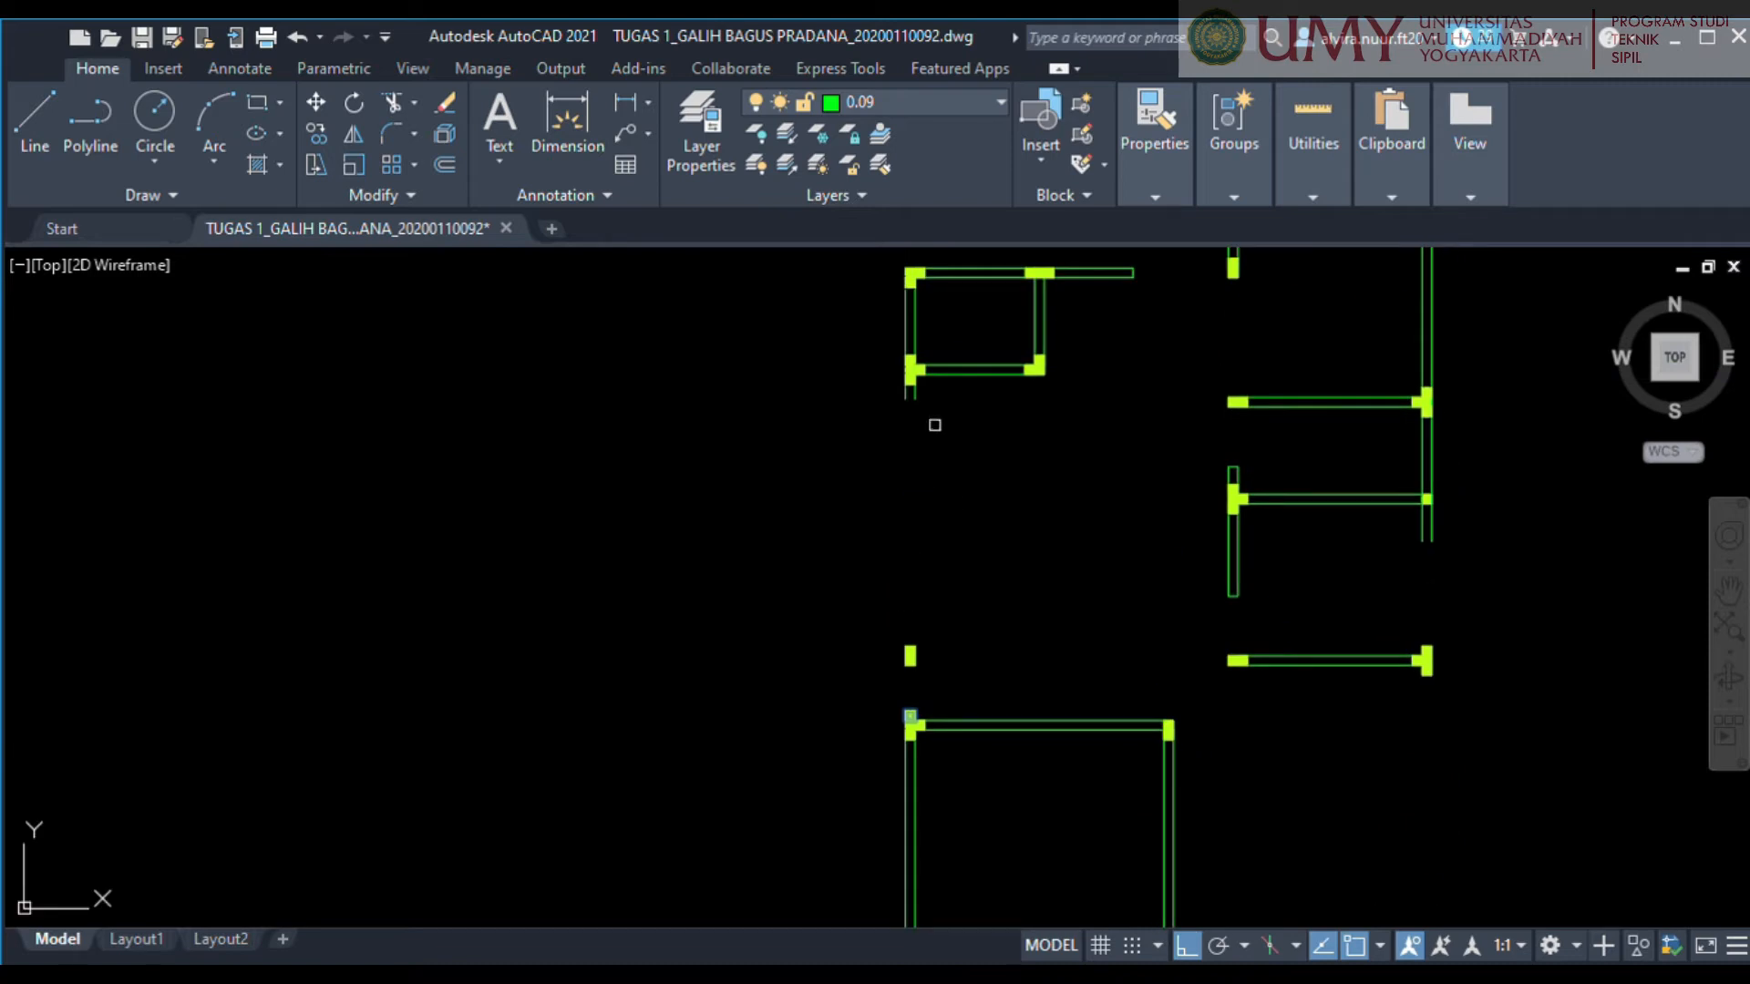
scroll(931, 390, up, 5)
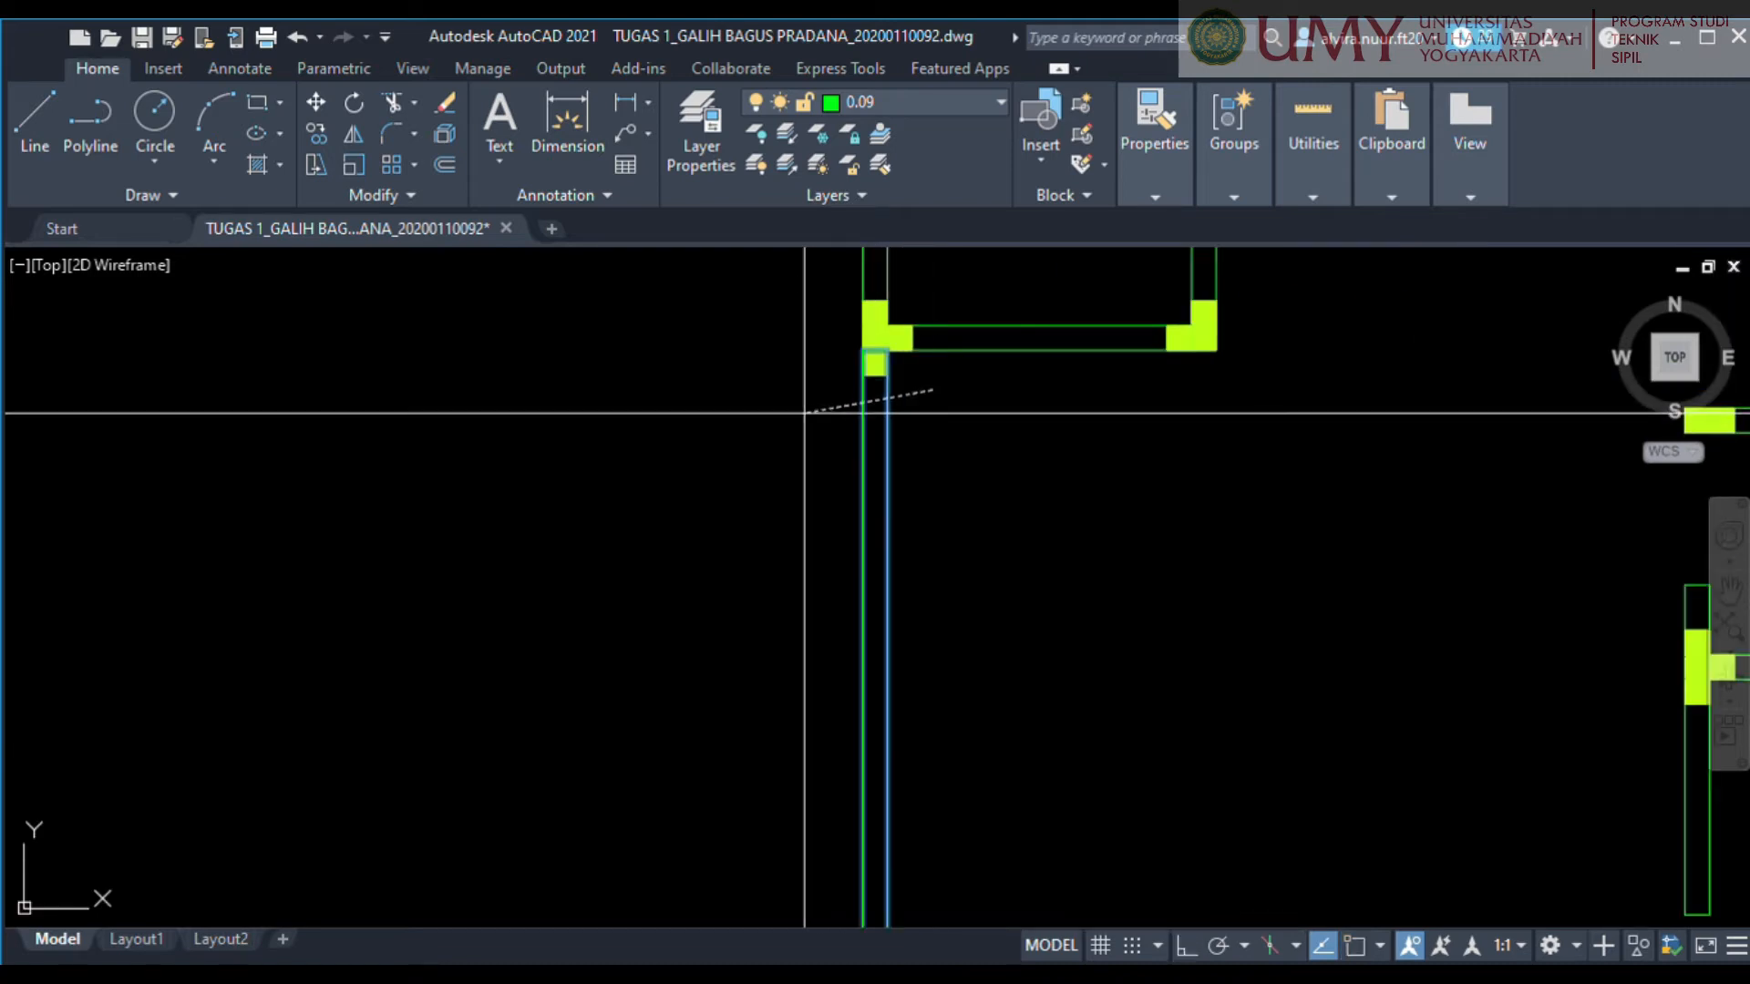
scroll(952, 522, down, 4)
scroll(937, 387, up, 1)
middle_drag(1000, 550, 875, 491)
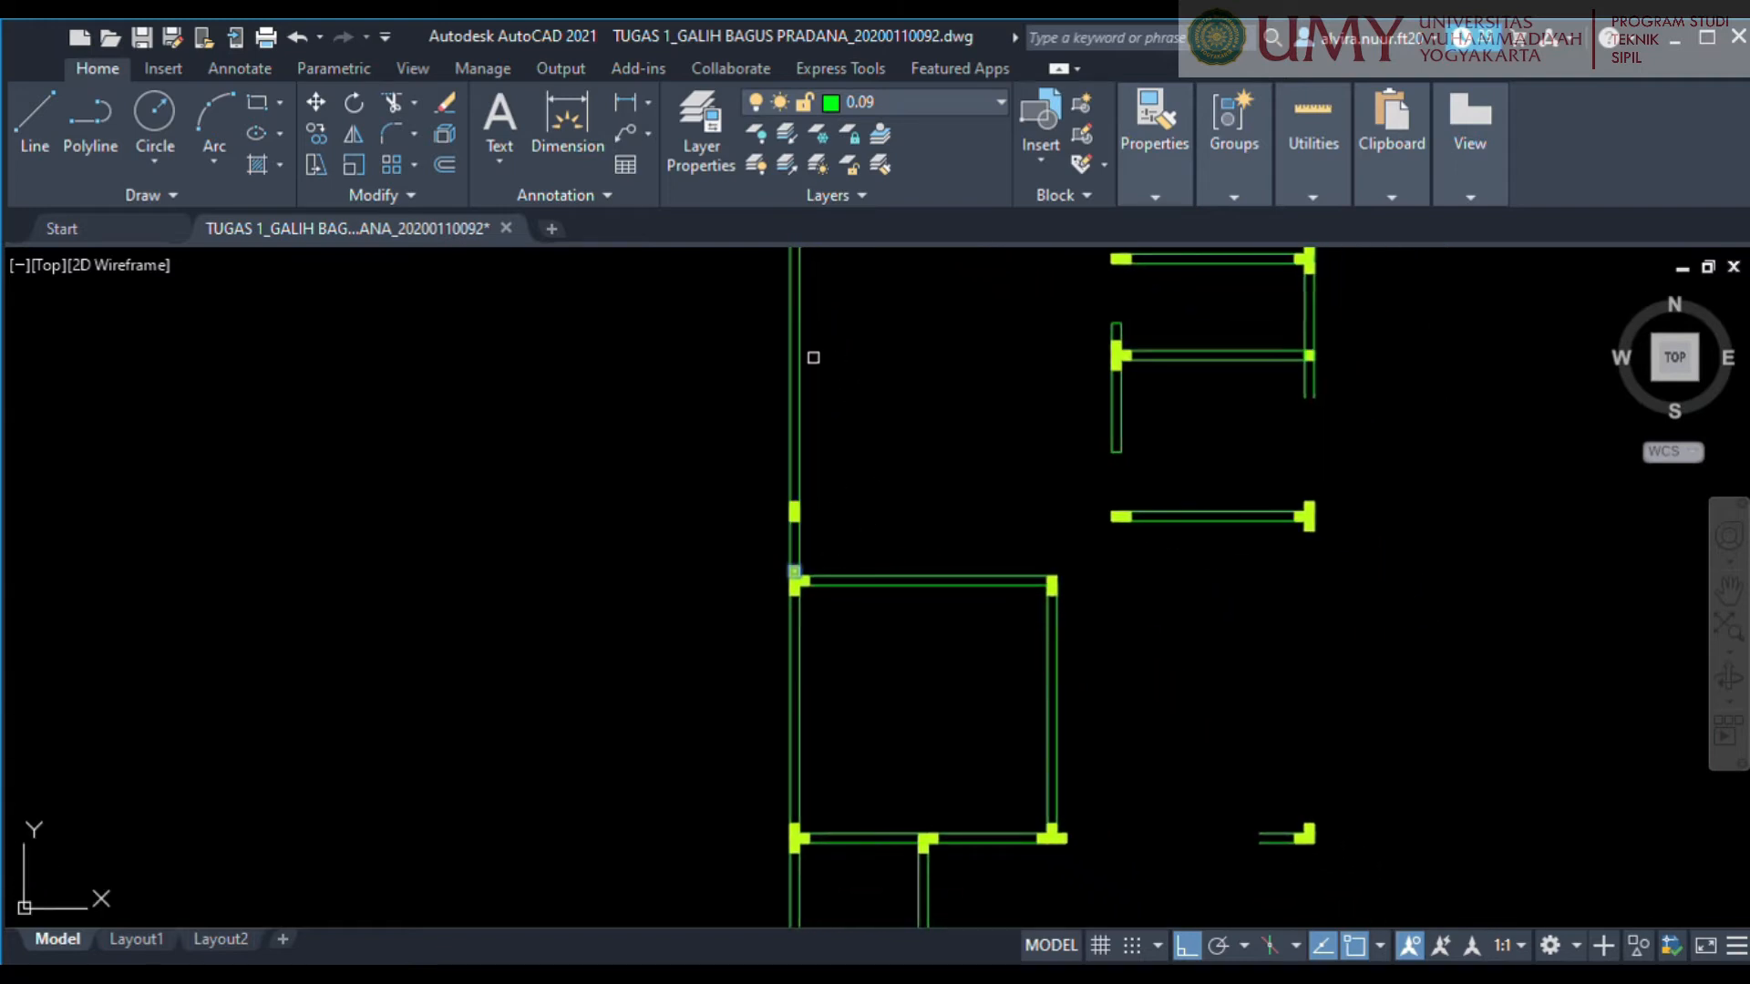
middle_drag(813, 357, 806, 417)
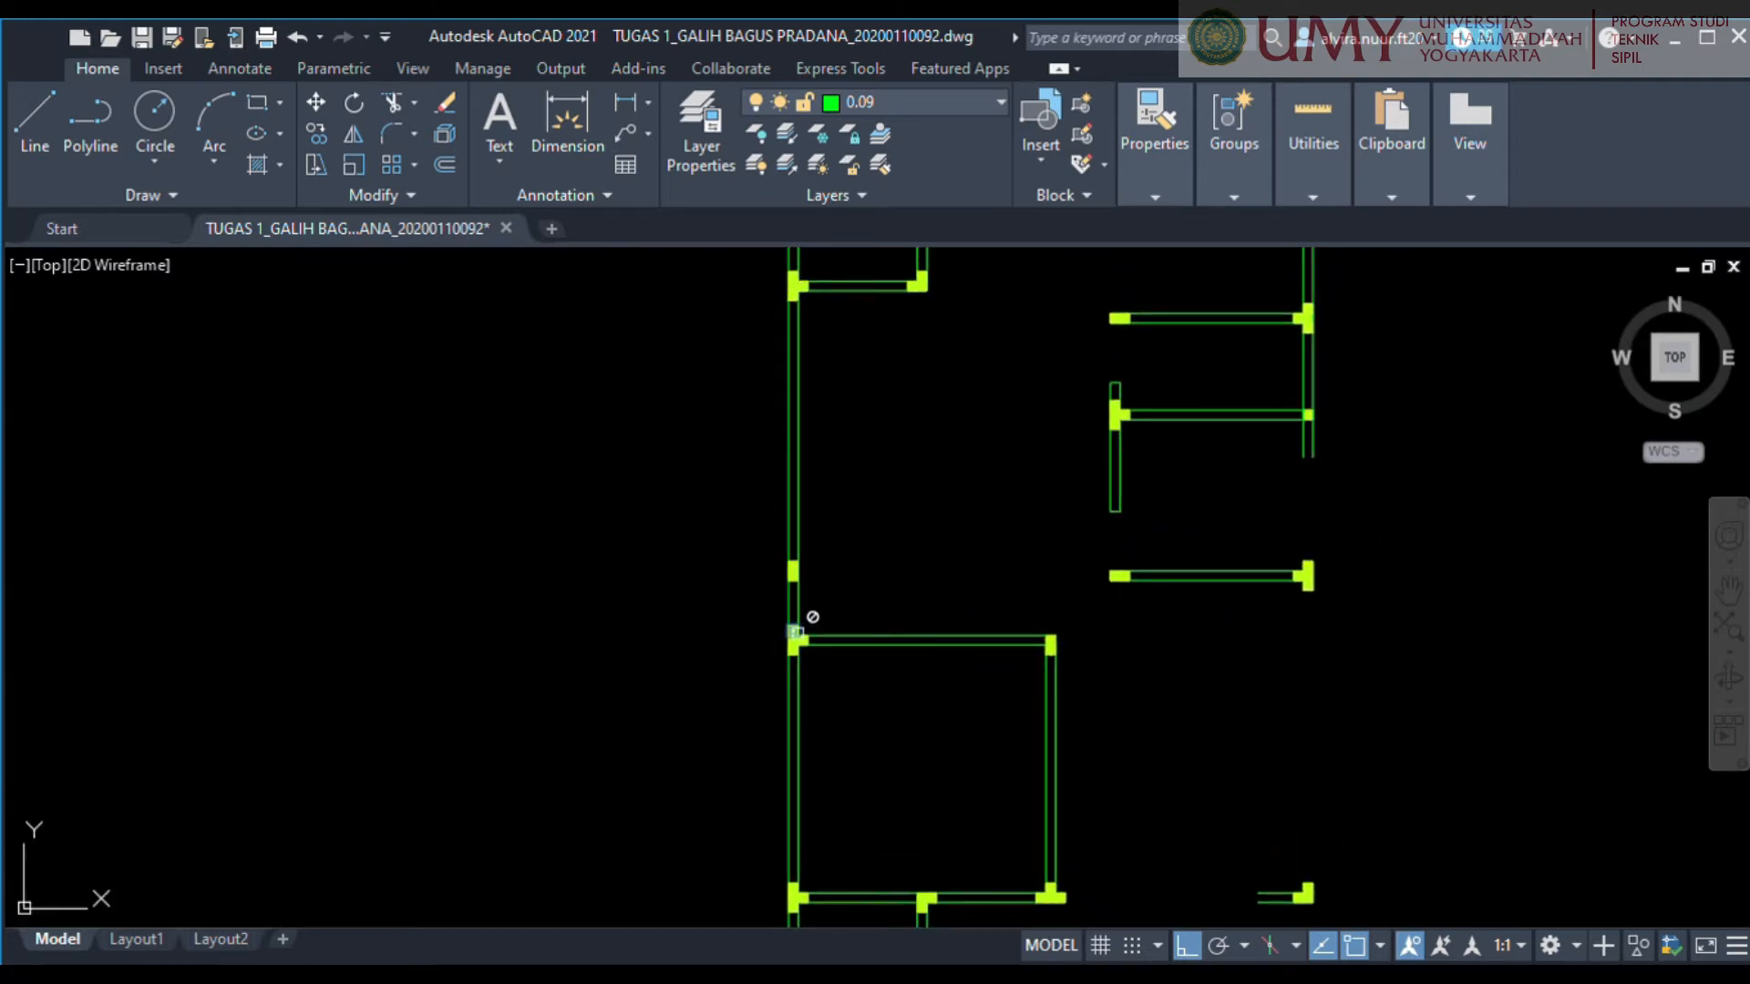
Extend the wall stub at the right-hand L-shaped column across the opening to the T-shaped column at the lower-left room's corner.
middle_drag(941, 758, 693, 523)
scroll(694, 523, down, 2)
middle_drag(866, 680, 769, 629)
scroll(782, 613, up, 2)
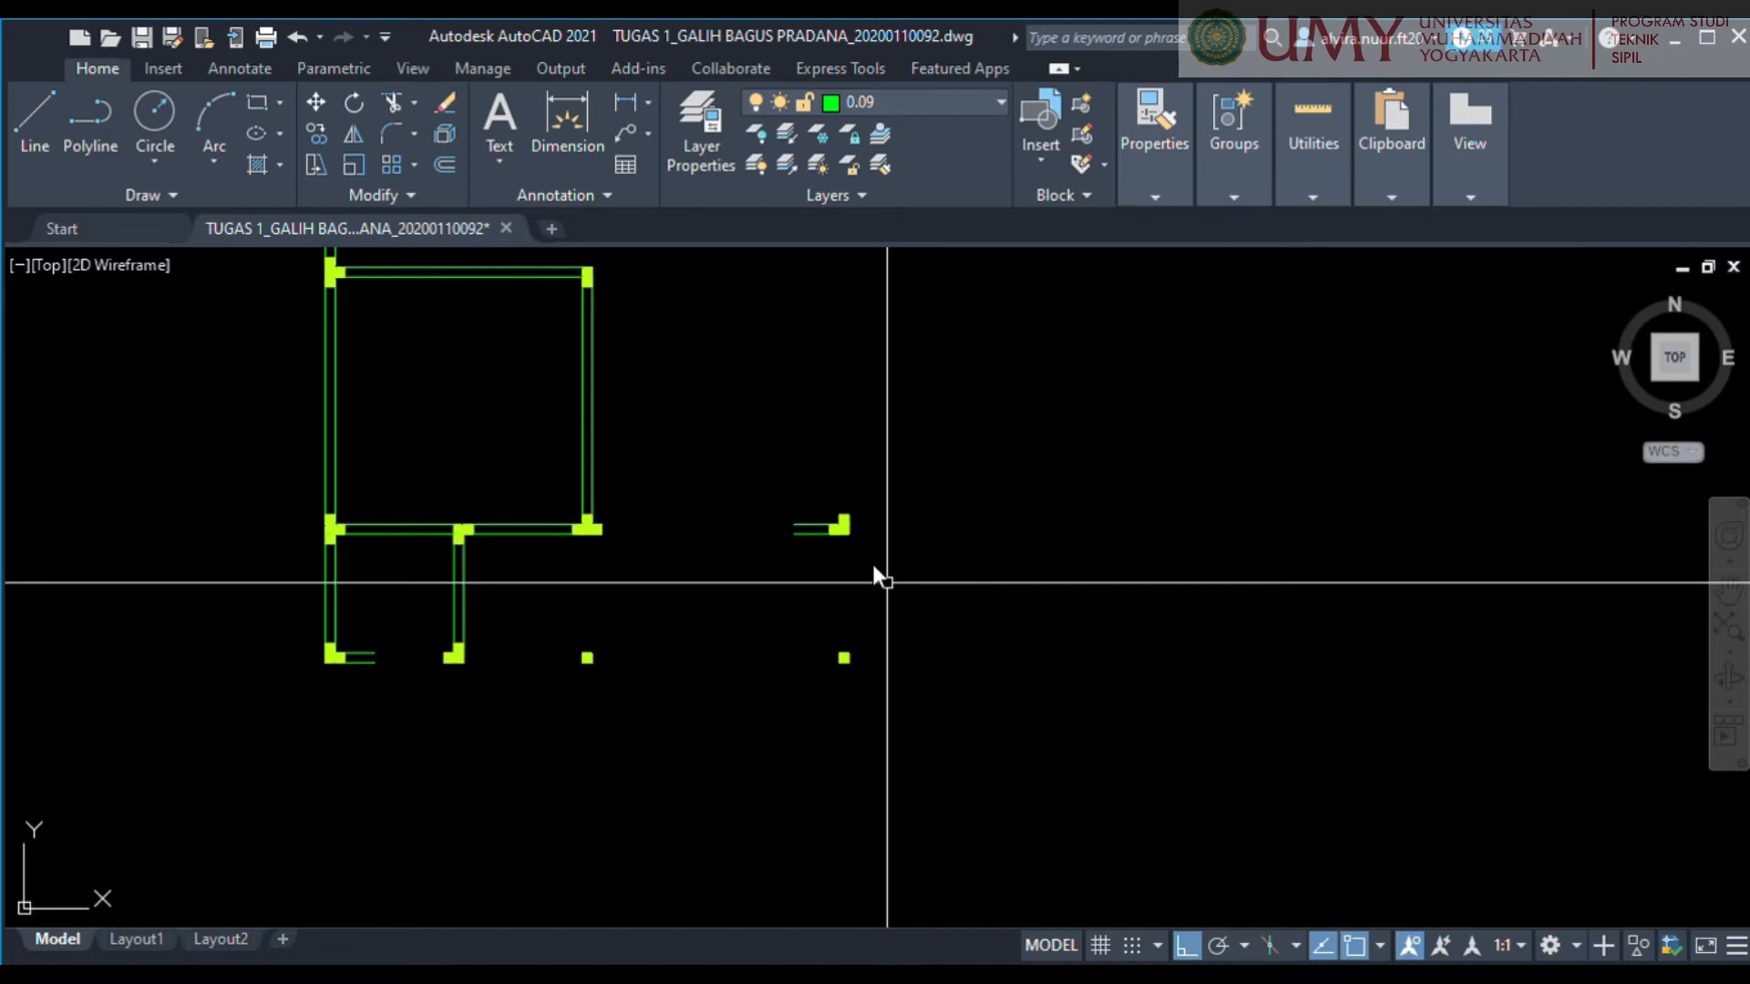
text(ex)
key(Return)
click(804, 562)
click(811, 492)
middle_drag(817, 477, 729, 743)
scroll(729, 742, down, 2)
middle_drag(781, 510, 823, 421)
Extend the right outer wall's open lines down to the square column at the plan's lower right corner.
scroll(828, 594, up, 3)
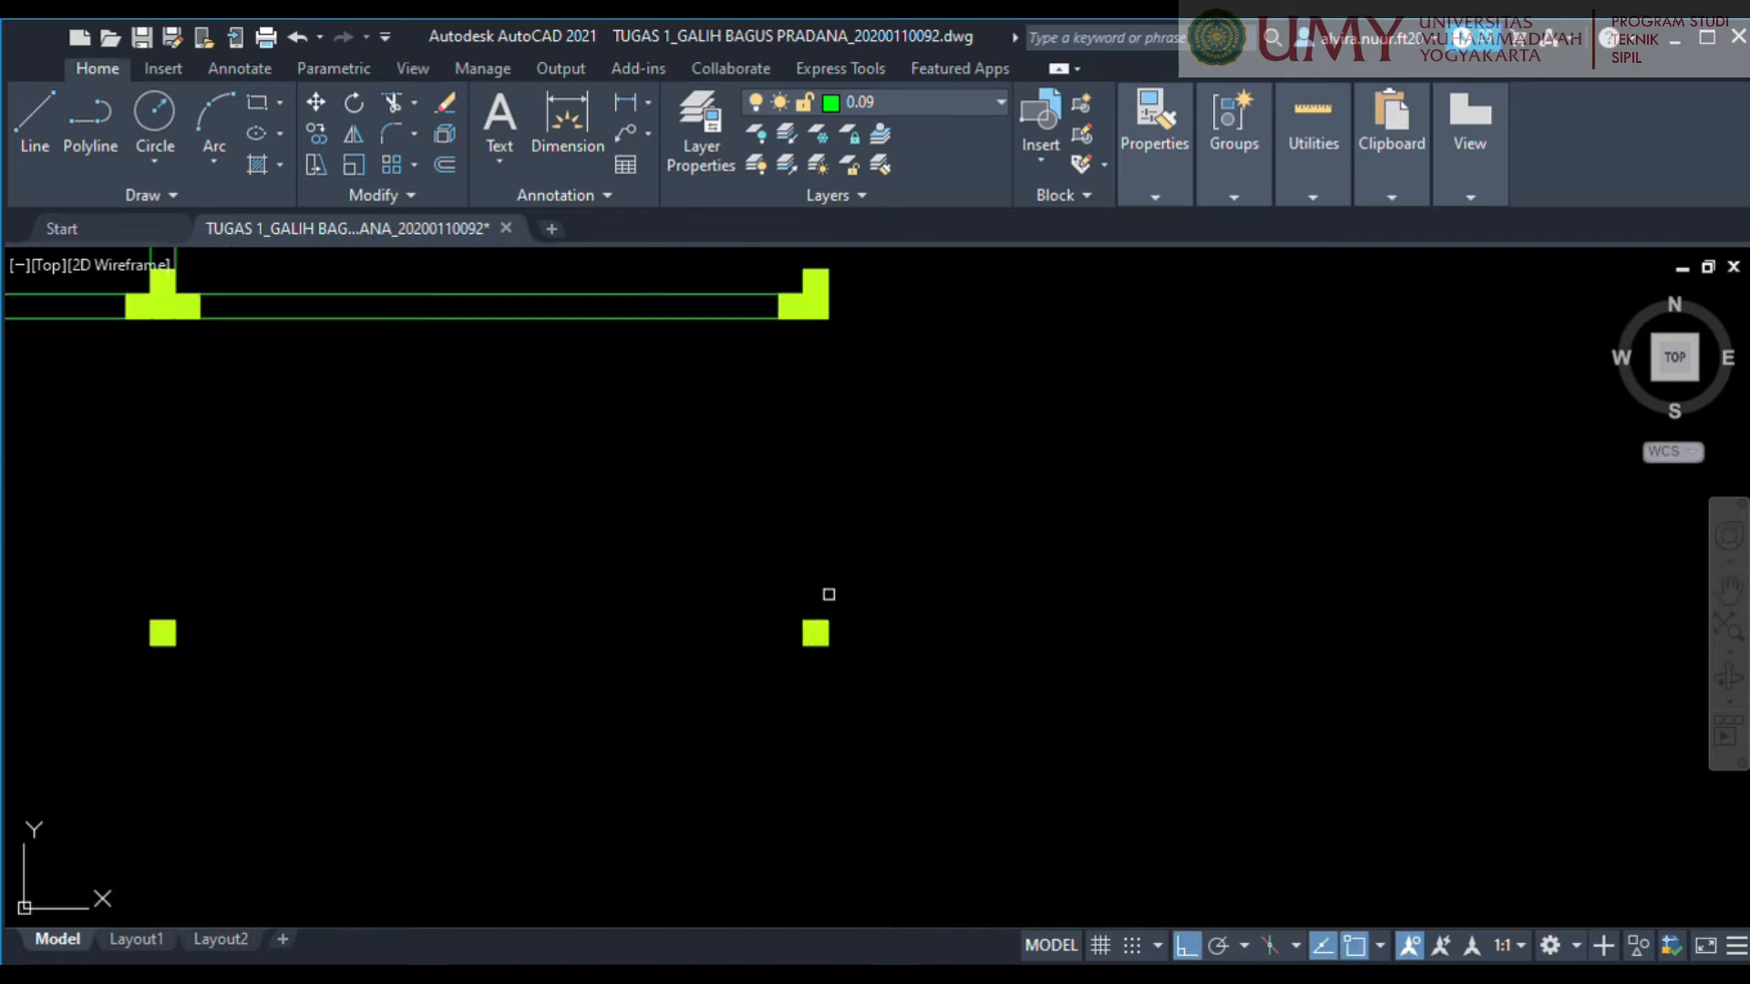
scroll(906, 497, down, 3)
middle_drag(916, 392, 874, 680)
scroll(901, 561, up, 2)
click(774, 344)
click(686, 341)
Extend the lower wall stub of the small bottom-left room across its opening to the facing L-shaped column.
scroll(677, 413, down, 2)
middle_drag(688, 428, 992, 374)
scroll(856, 574, down, 2)
scroll(874, 586, up, 5)
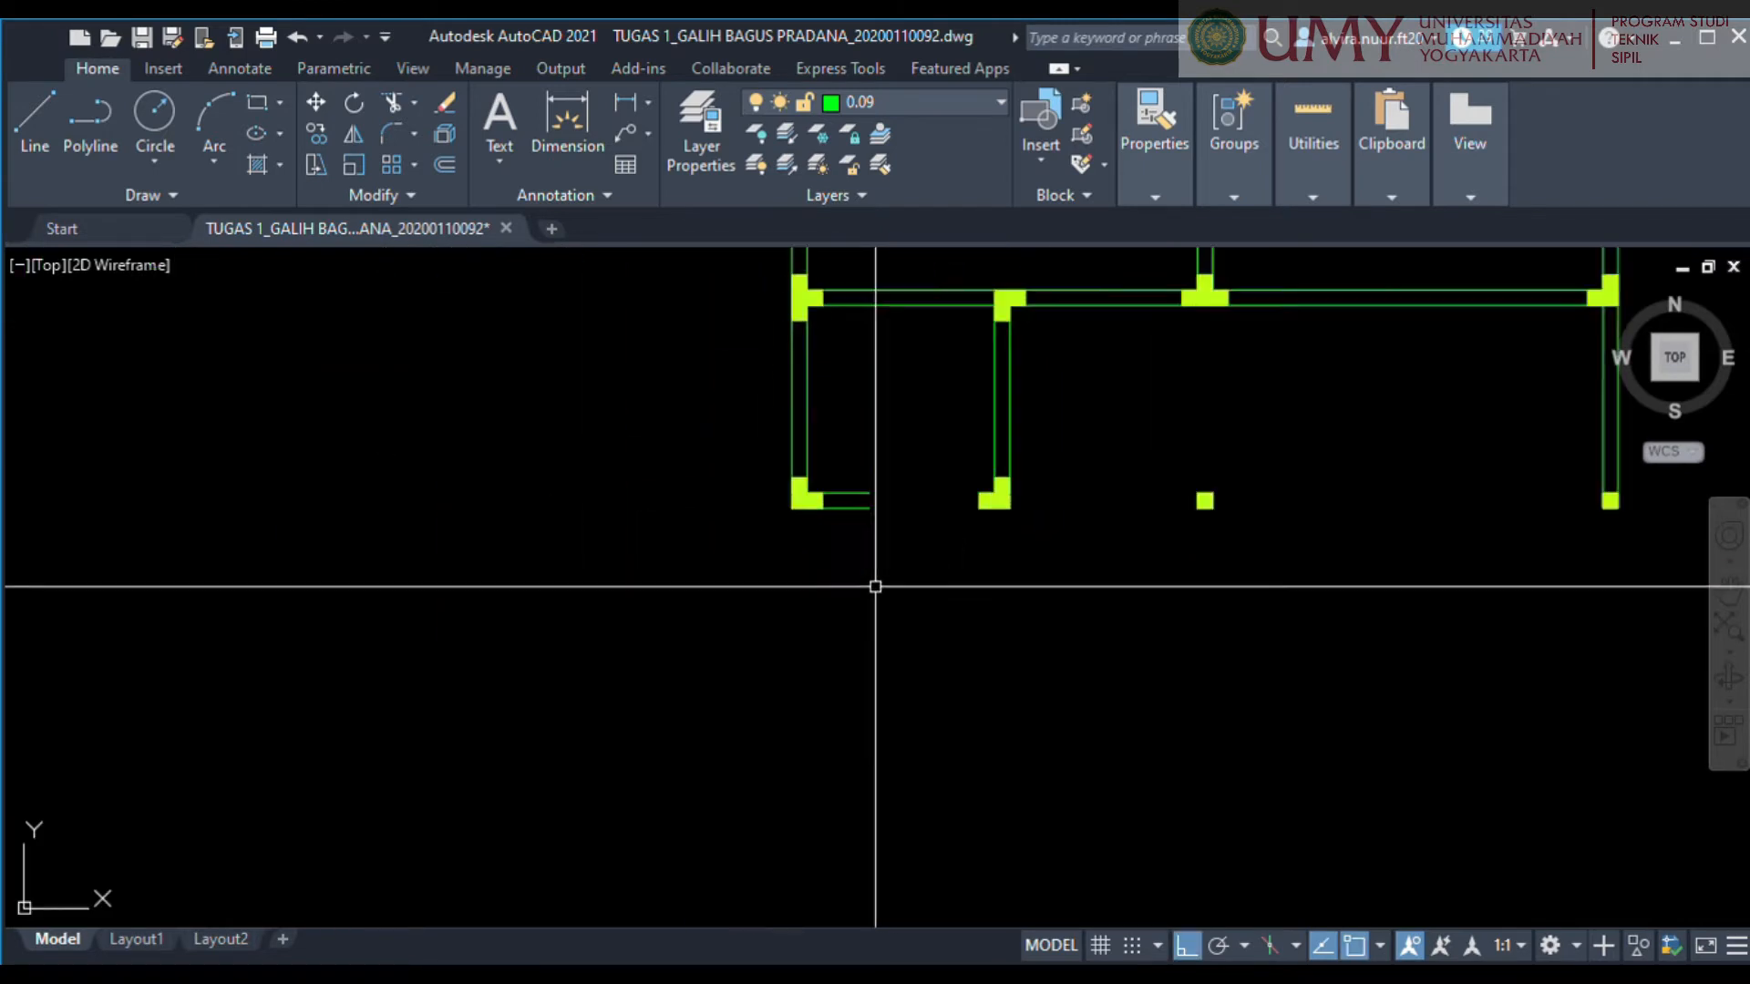
scroll(829, 680, down, 2)
scroll(902, 538, down, 2)
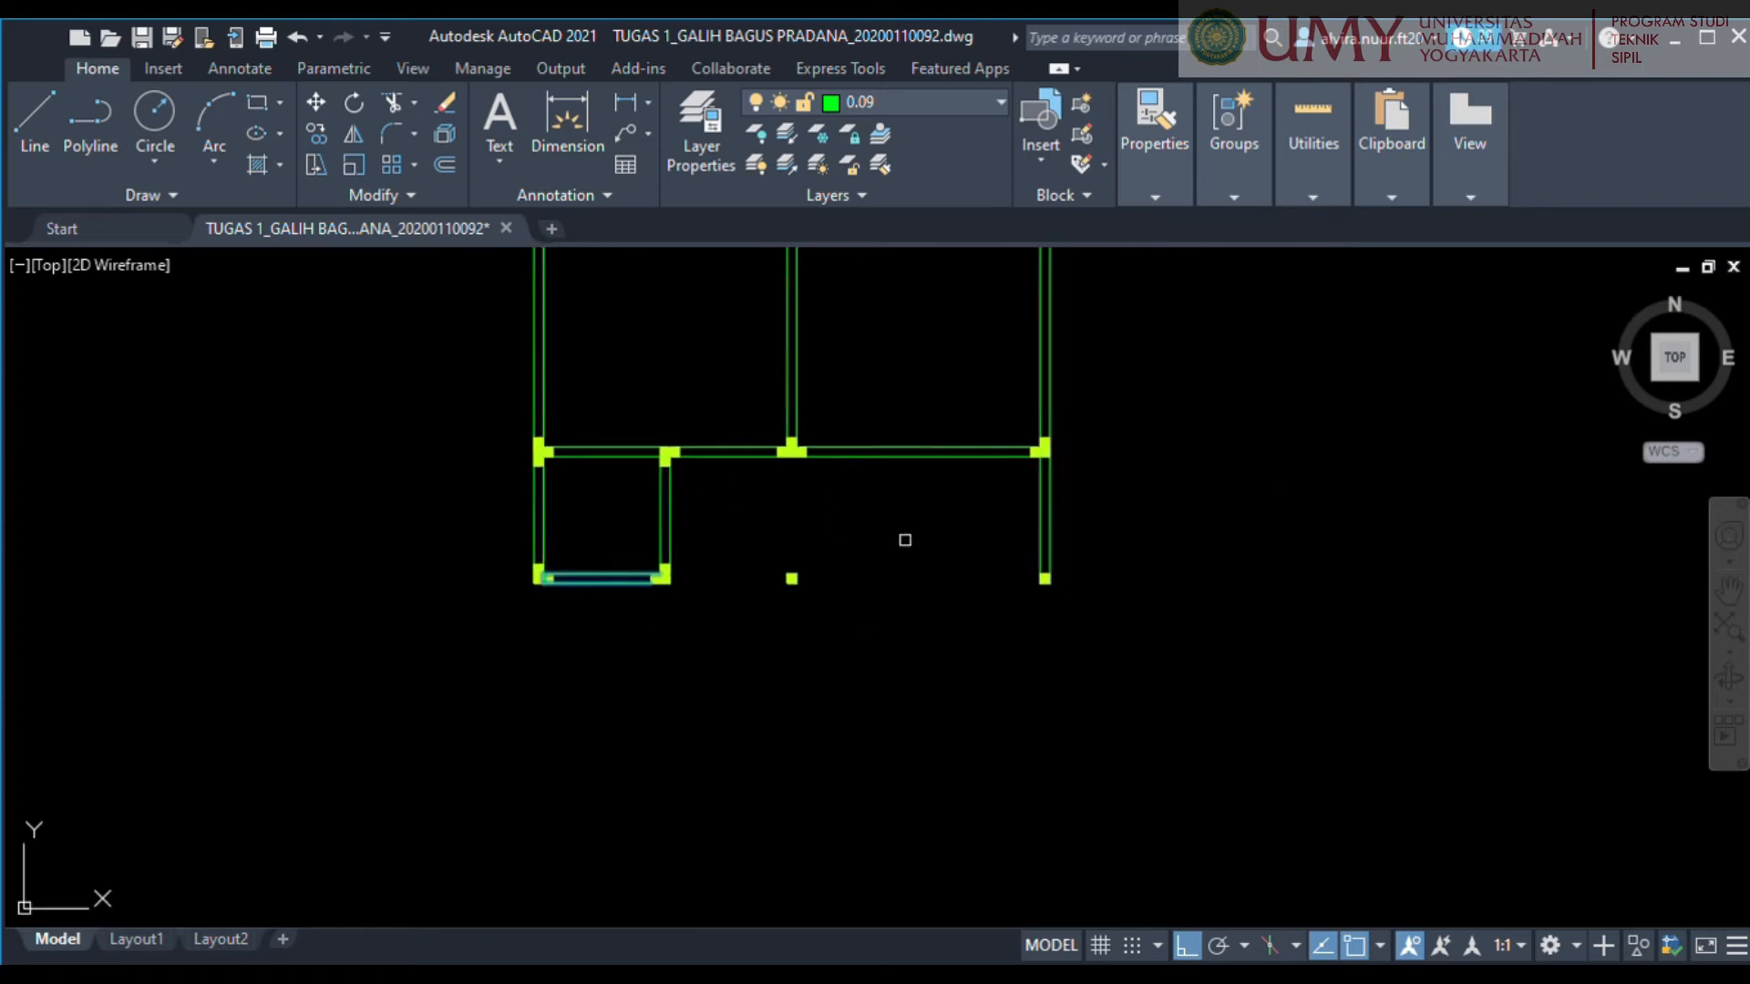
Draw a rectangular wall between the two square columns along the plan's lower edge.
scroll(829, 543, up, 2)
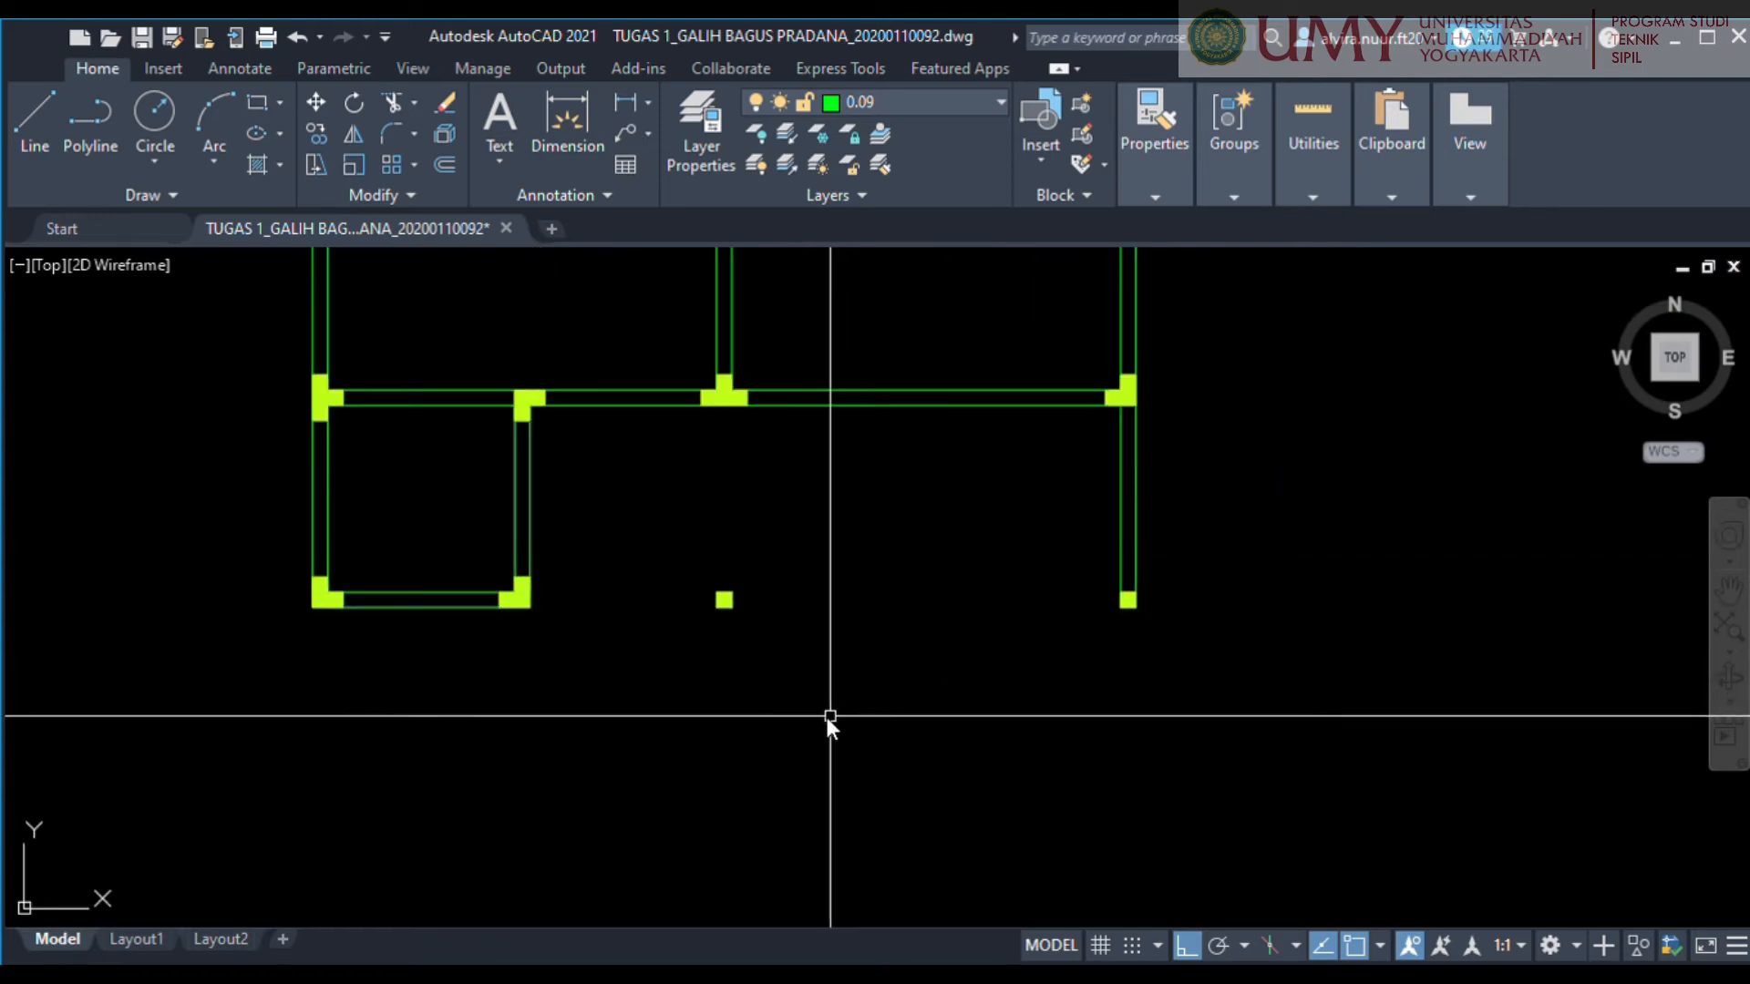
scroll(769, 598, up, 4)
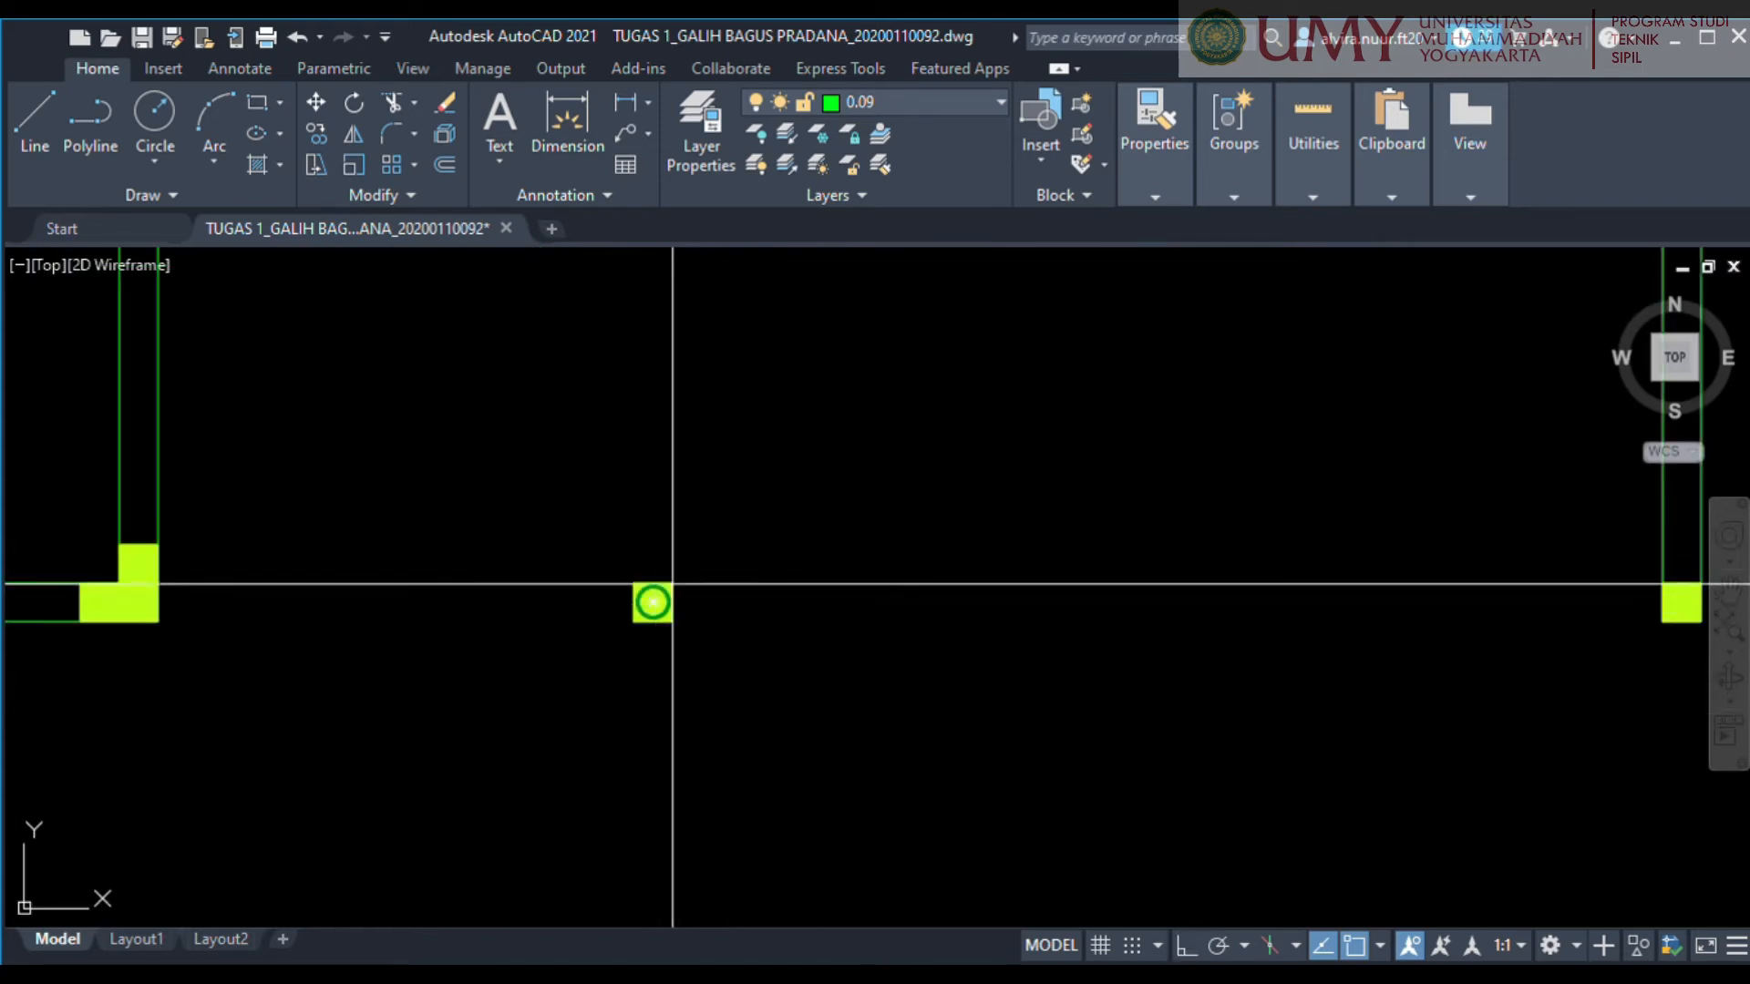
middle_drag(1572, 604, 1011, 656)
scroll(1083, 658, up, 4)
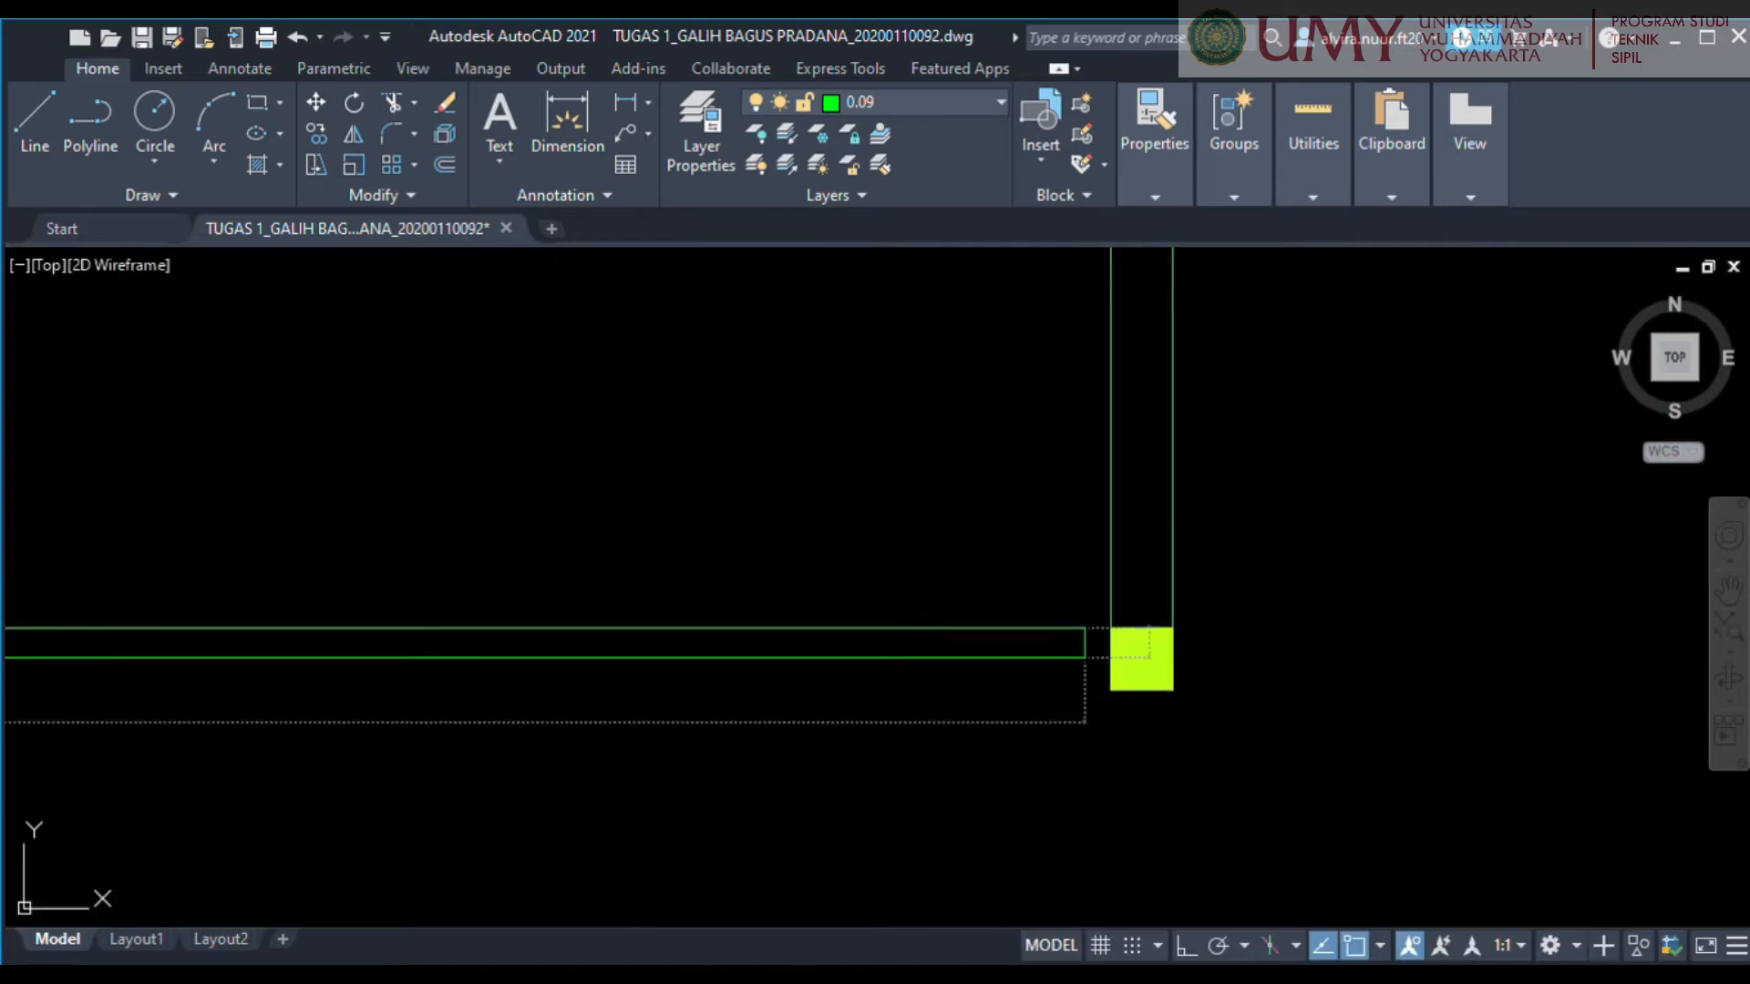
click(1128, 703)
scroll(1128, 701, down, 7)
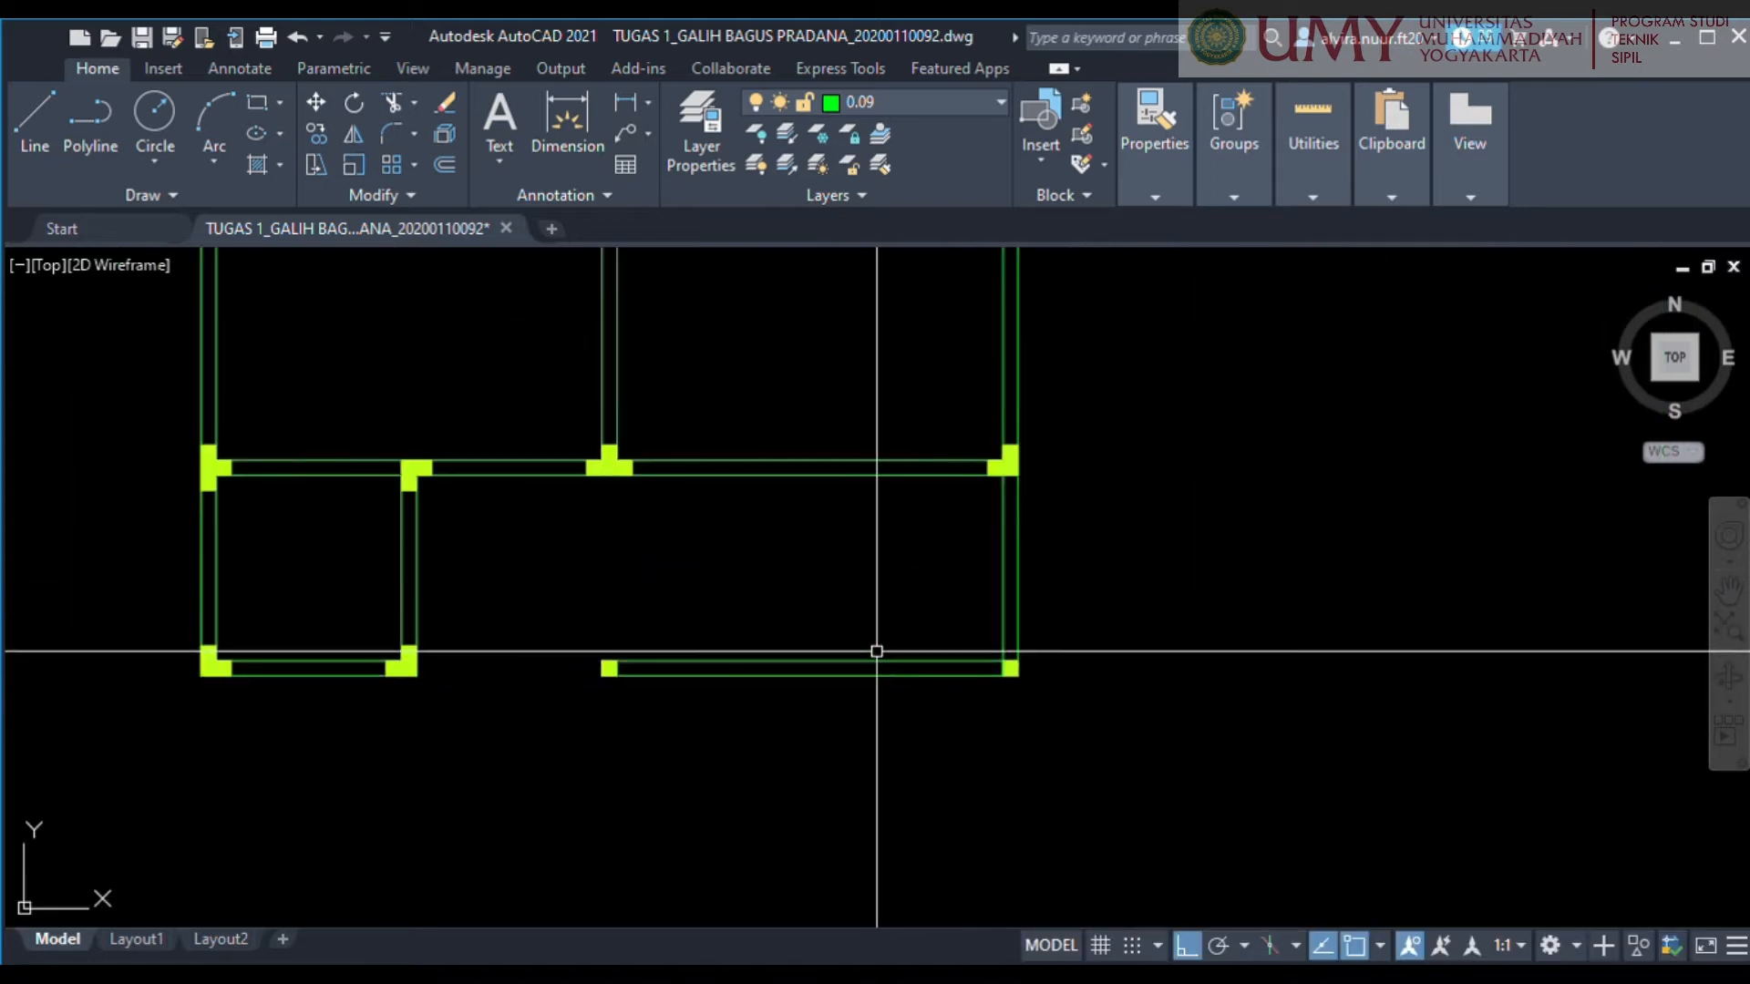
Draw a rectangular wall from the lower middle square column up to the T-shaped column above it.
middle_drag(875, 648, 1240, 719)
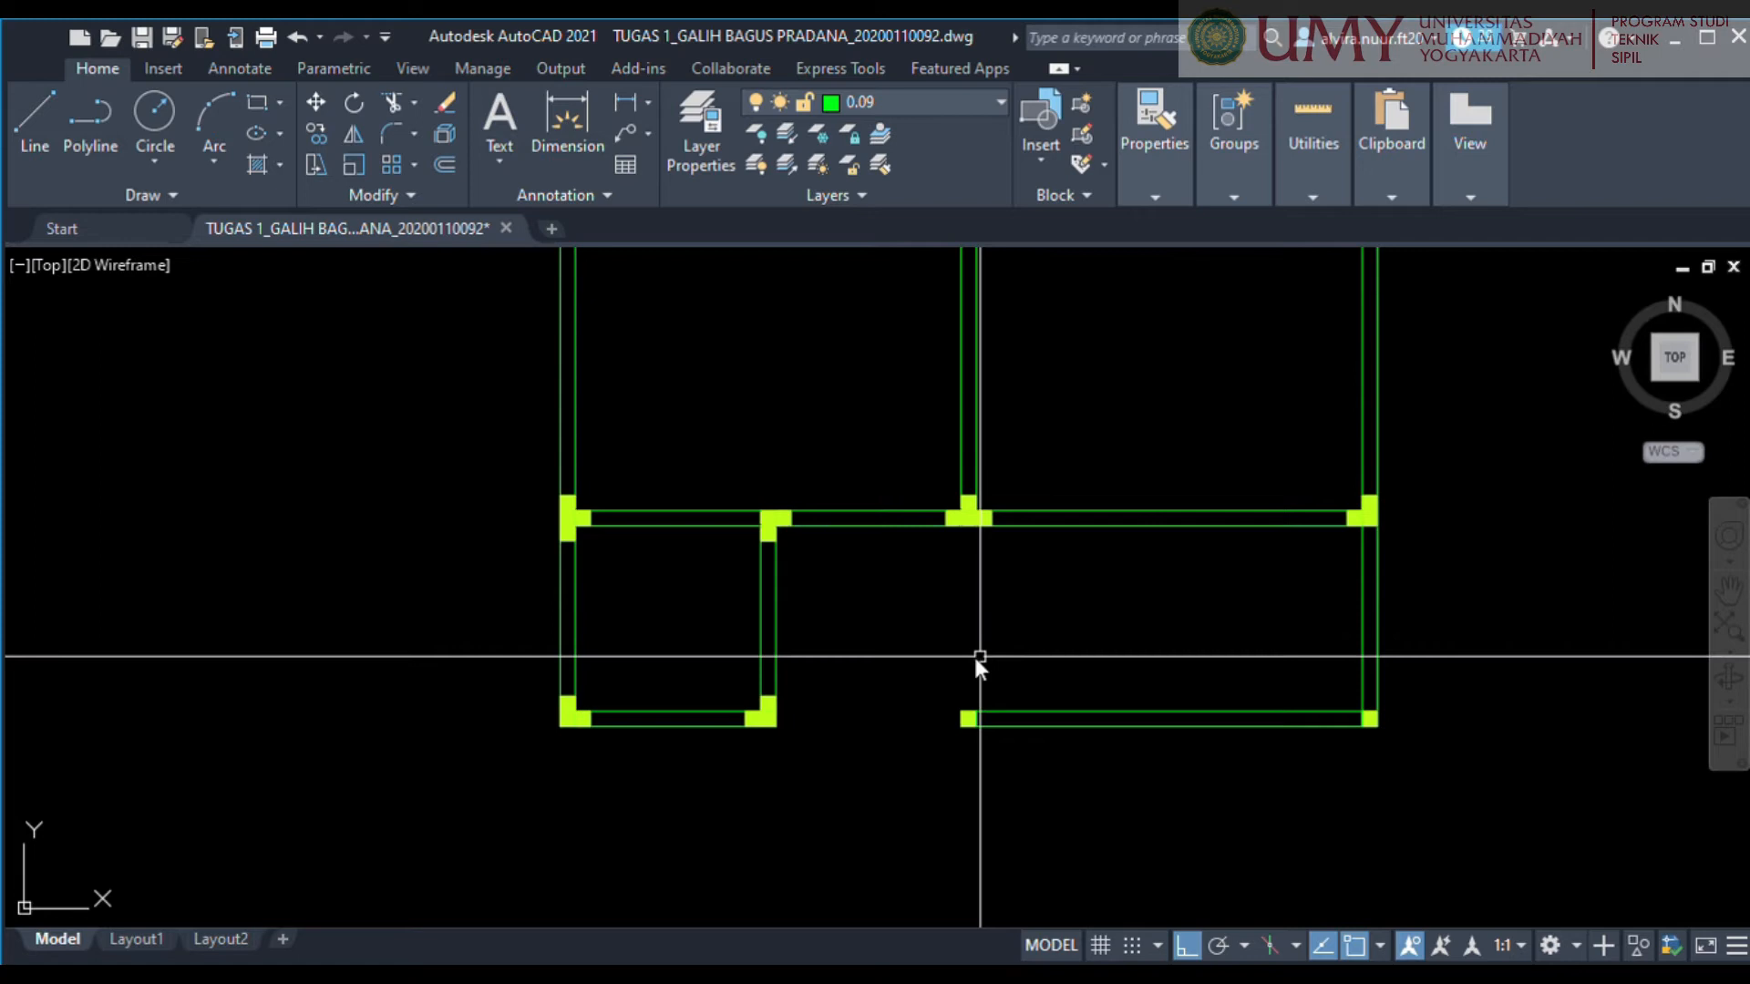
scroll(980, 679, up, 2)
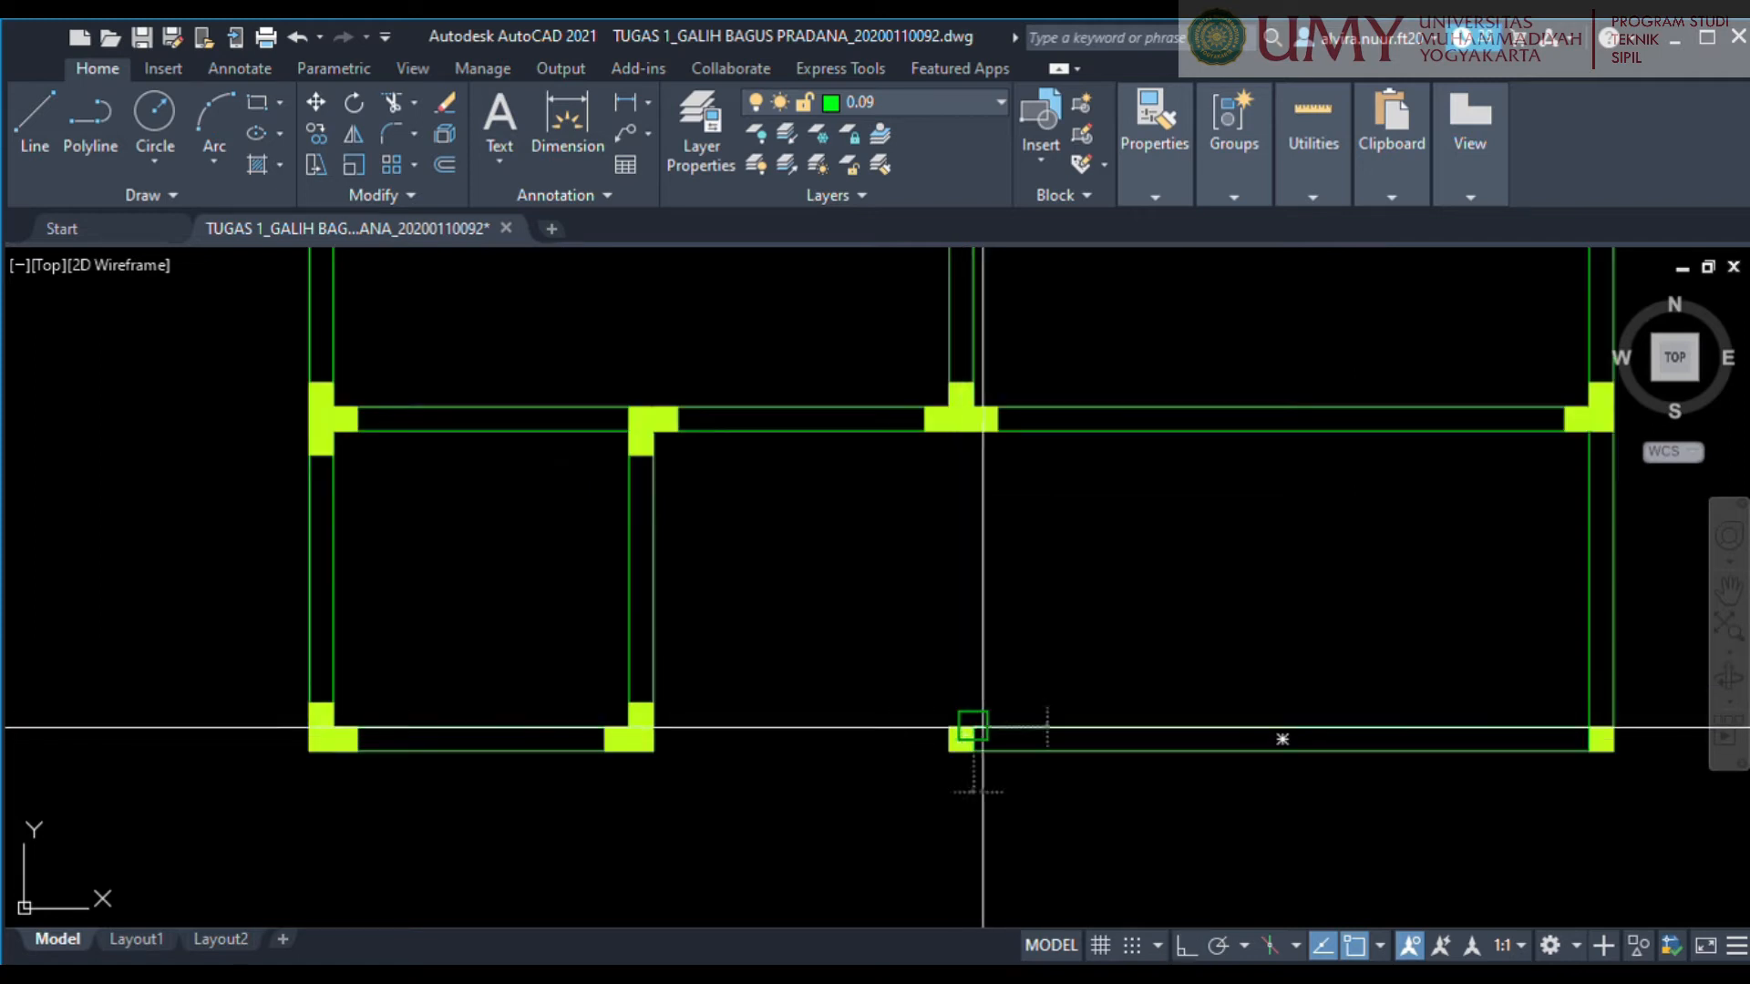
scroll(963, 401, up, 6)
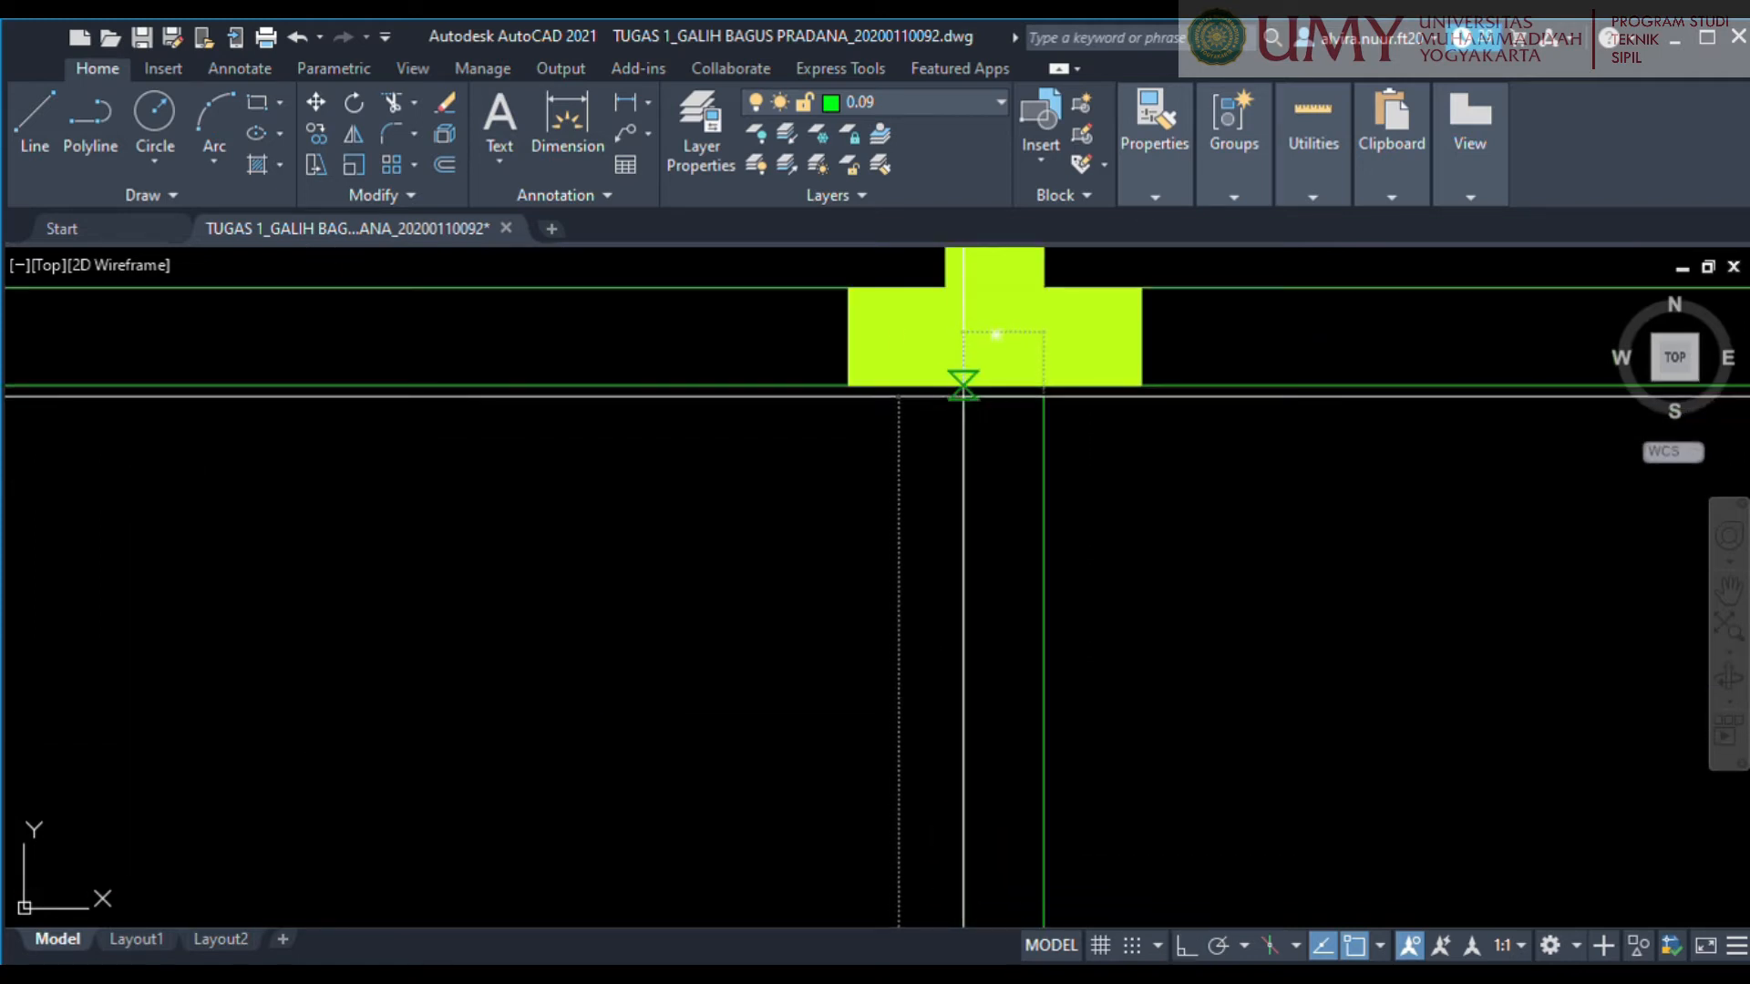
scroll(964, 400, down, 10)
scroll(963, 455, down, 2)
Stretch the wall stub below the right-hand rooms' T-shaped column down to the column at the lowest room's left corner.
middle_drag(948, 431, 902, 656)
scroll(865, 503, up, 4)
click(1008, 554)
click(814, 515)
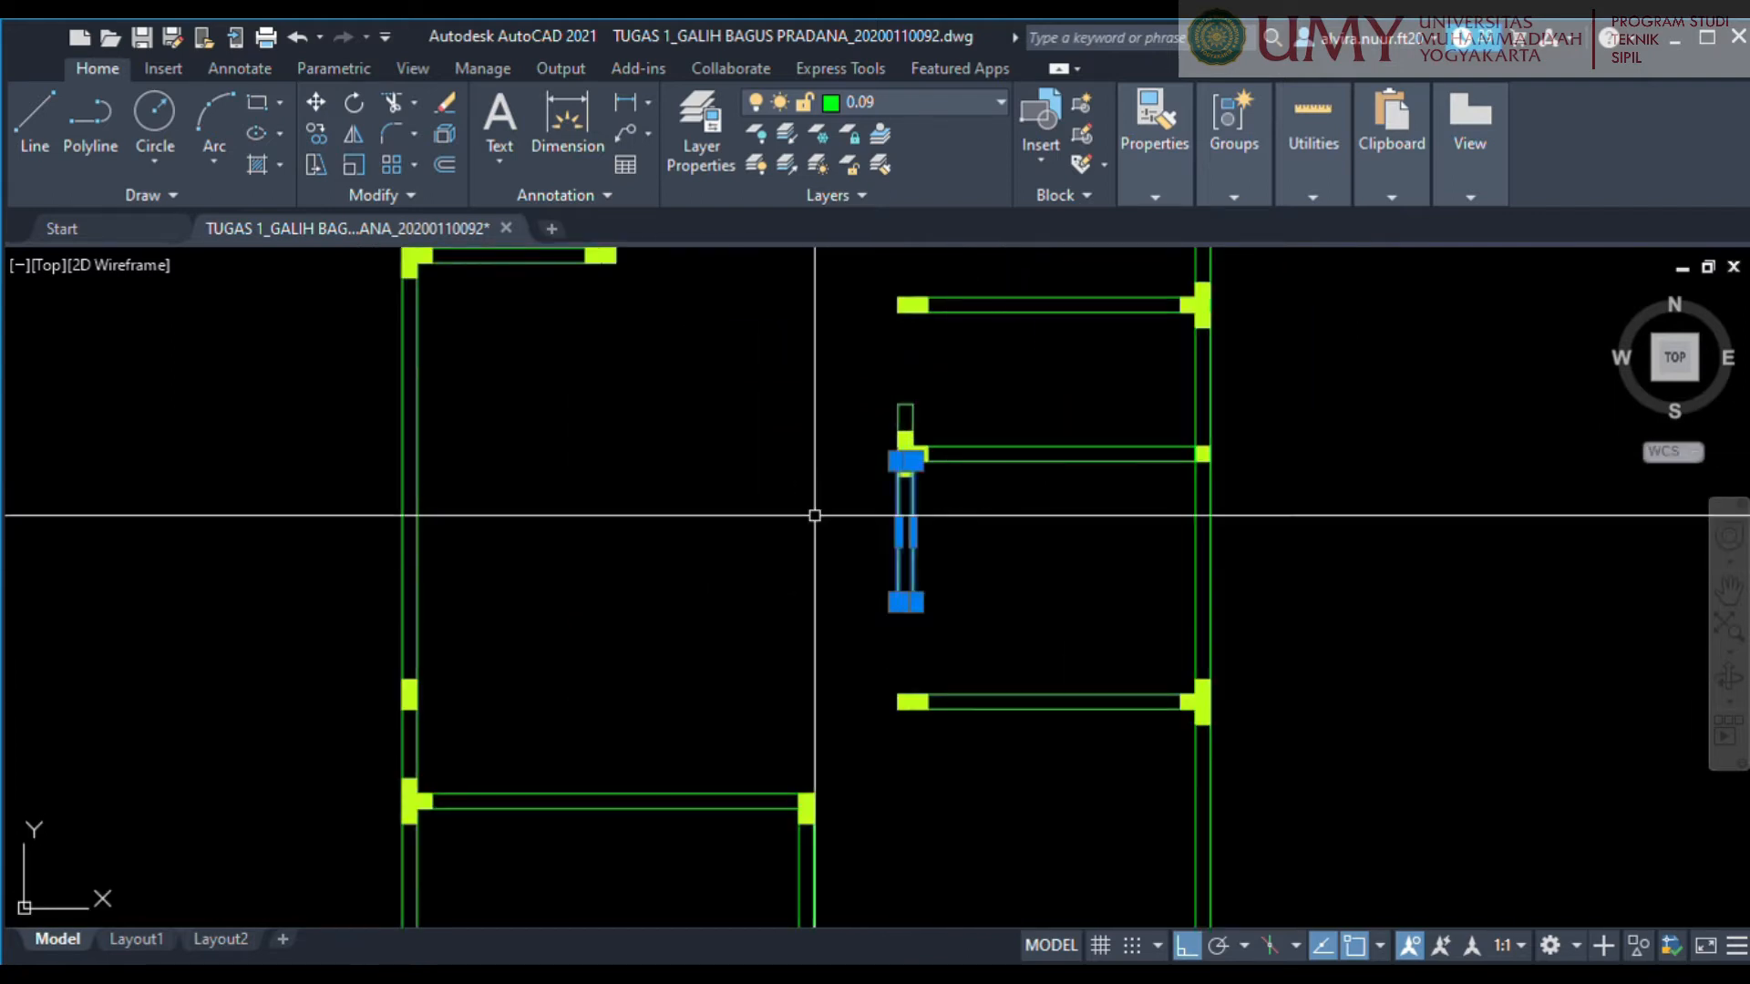
scroll(917, 666, up, 3)
click(885, 493)
click(885, 727)
key(Escape)
scroll(887, 581, down, 5)
Extend the wall stub above the right-hand rooms' T-shaped column up to the column near the uppermost room's left corner.
scroll(778, 539, up, 5)
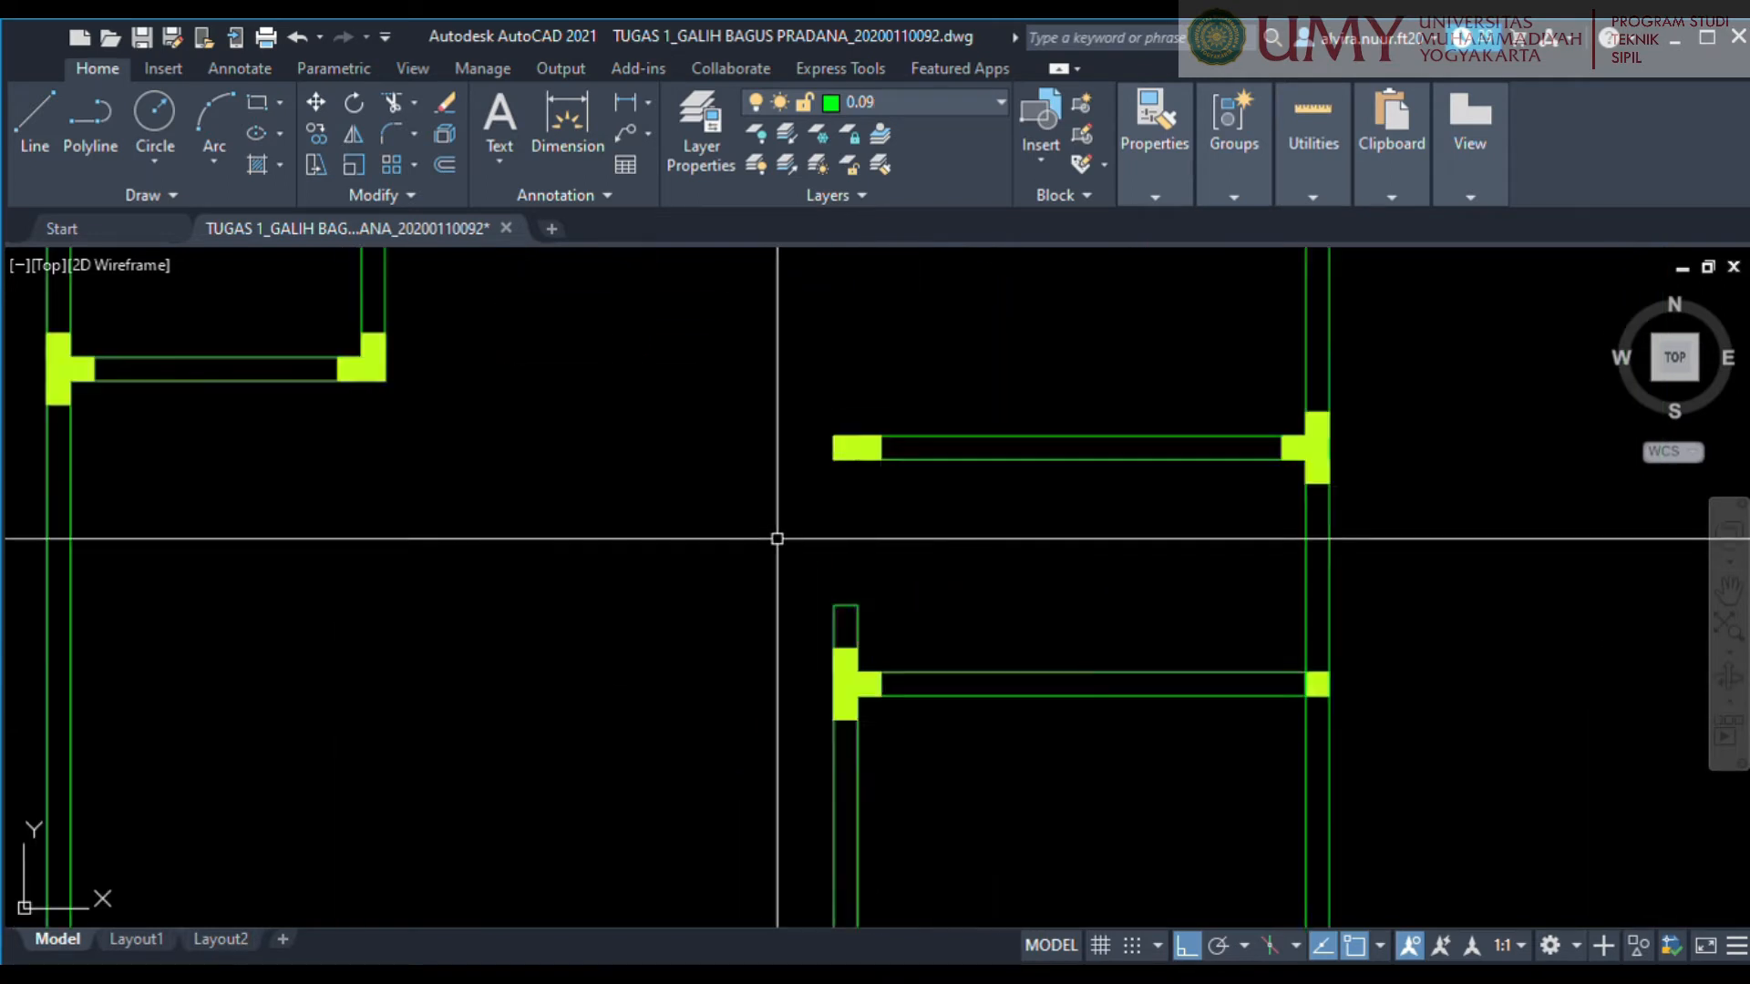
scroll(777, 539, up, 2)
click(956, 683)
click(757, 583)
scroll(906, 630, up, 3)
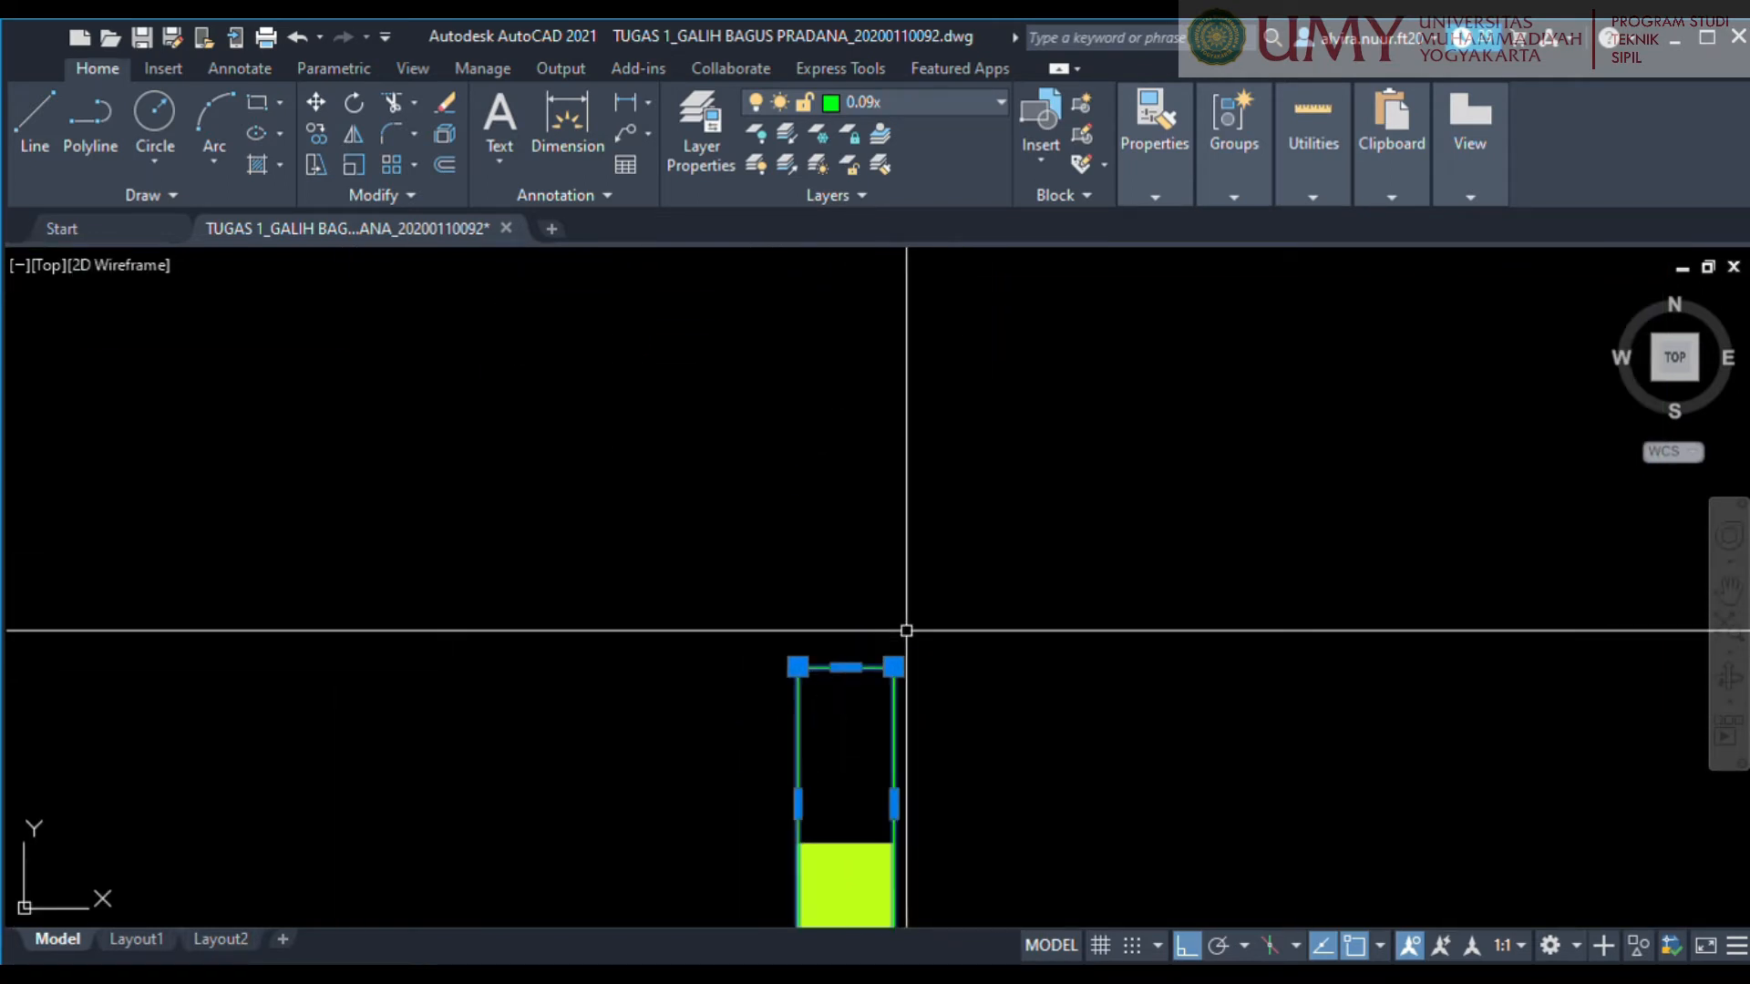
click(846, 668)
middle_drag(848, 382, 816, 828)
click(794, 519)
scroll(794, 518, down, 5)
scroll(722, 441, up, 3)
scroll(722, 441, down, 2)
key(Escape)
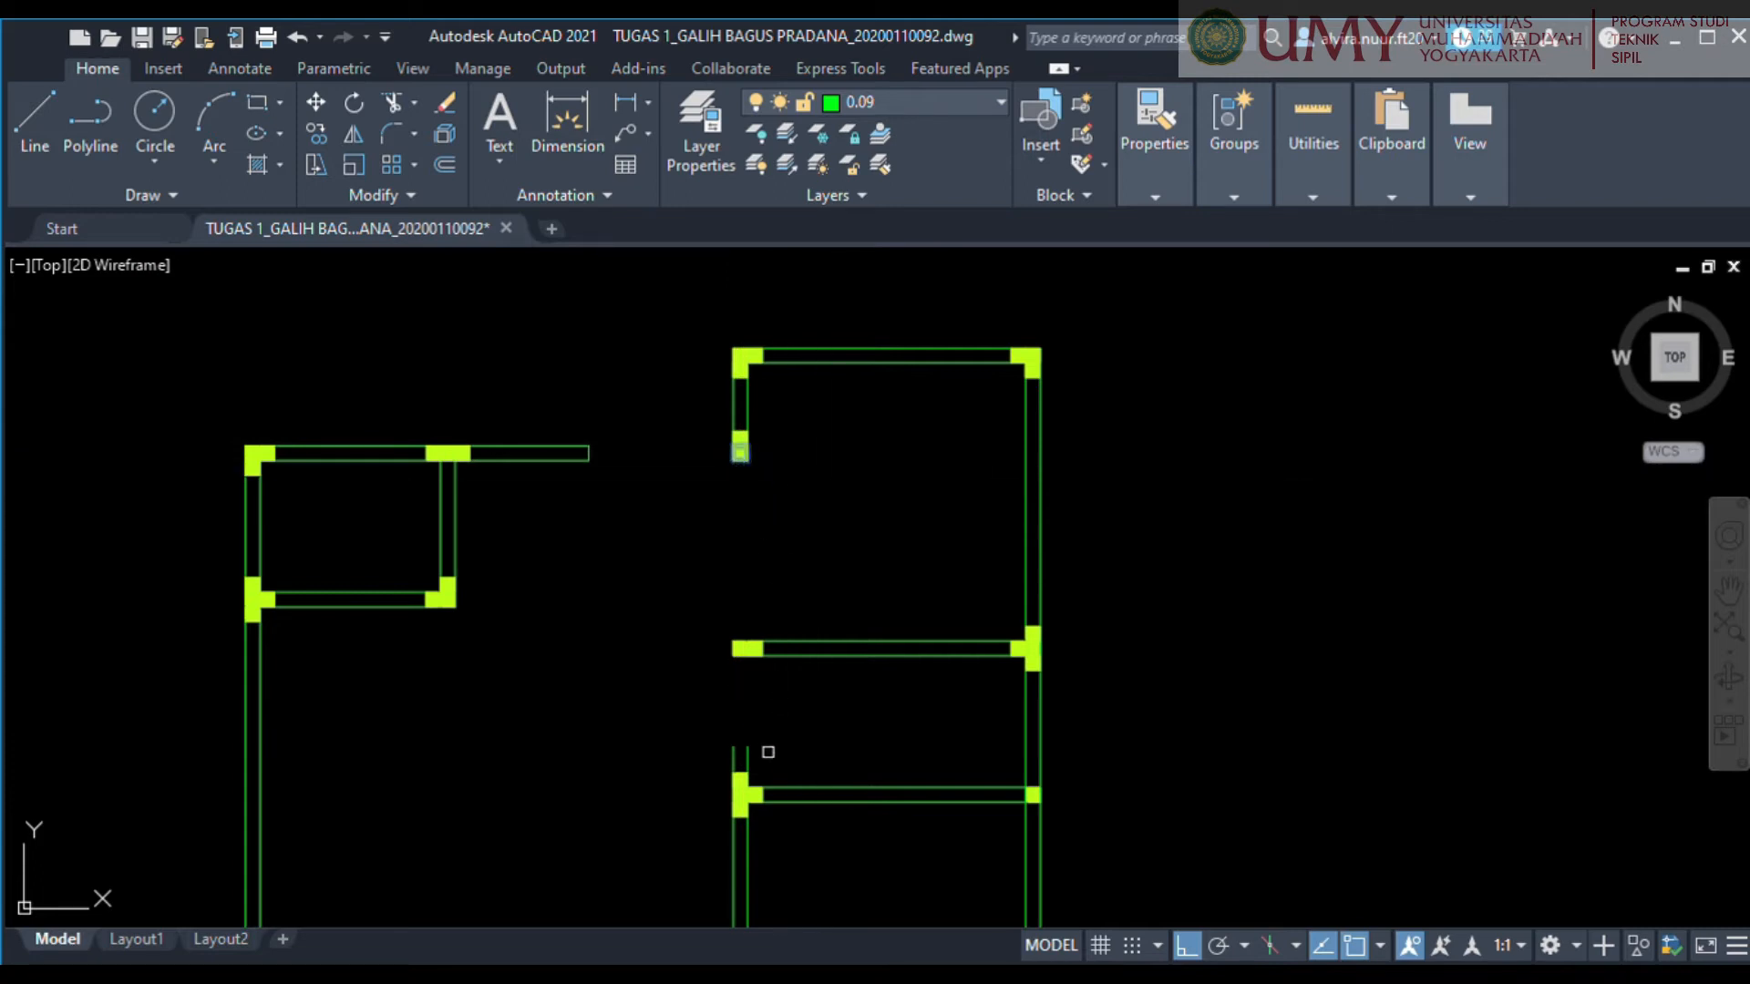
scroll(1086, 605, down, 3)
Stretch the wall stub beside the upper-left room across to the column in the upper right-hand room's left wall.
click(1027, 546)
click(993, 461)
scroll(996, 496, up, 5)
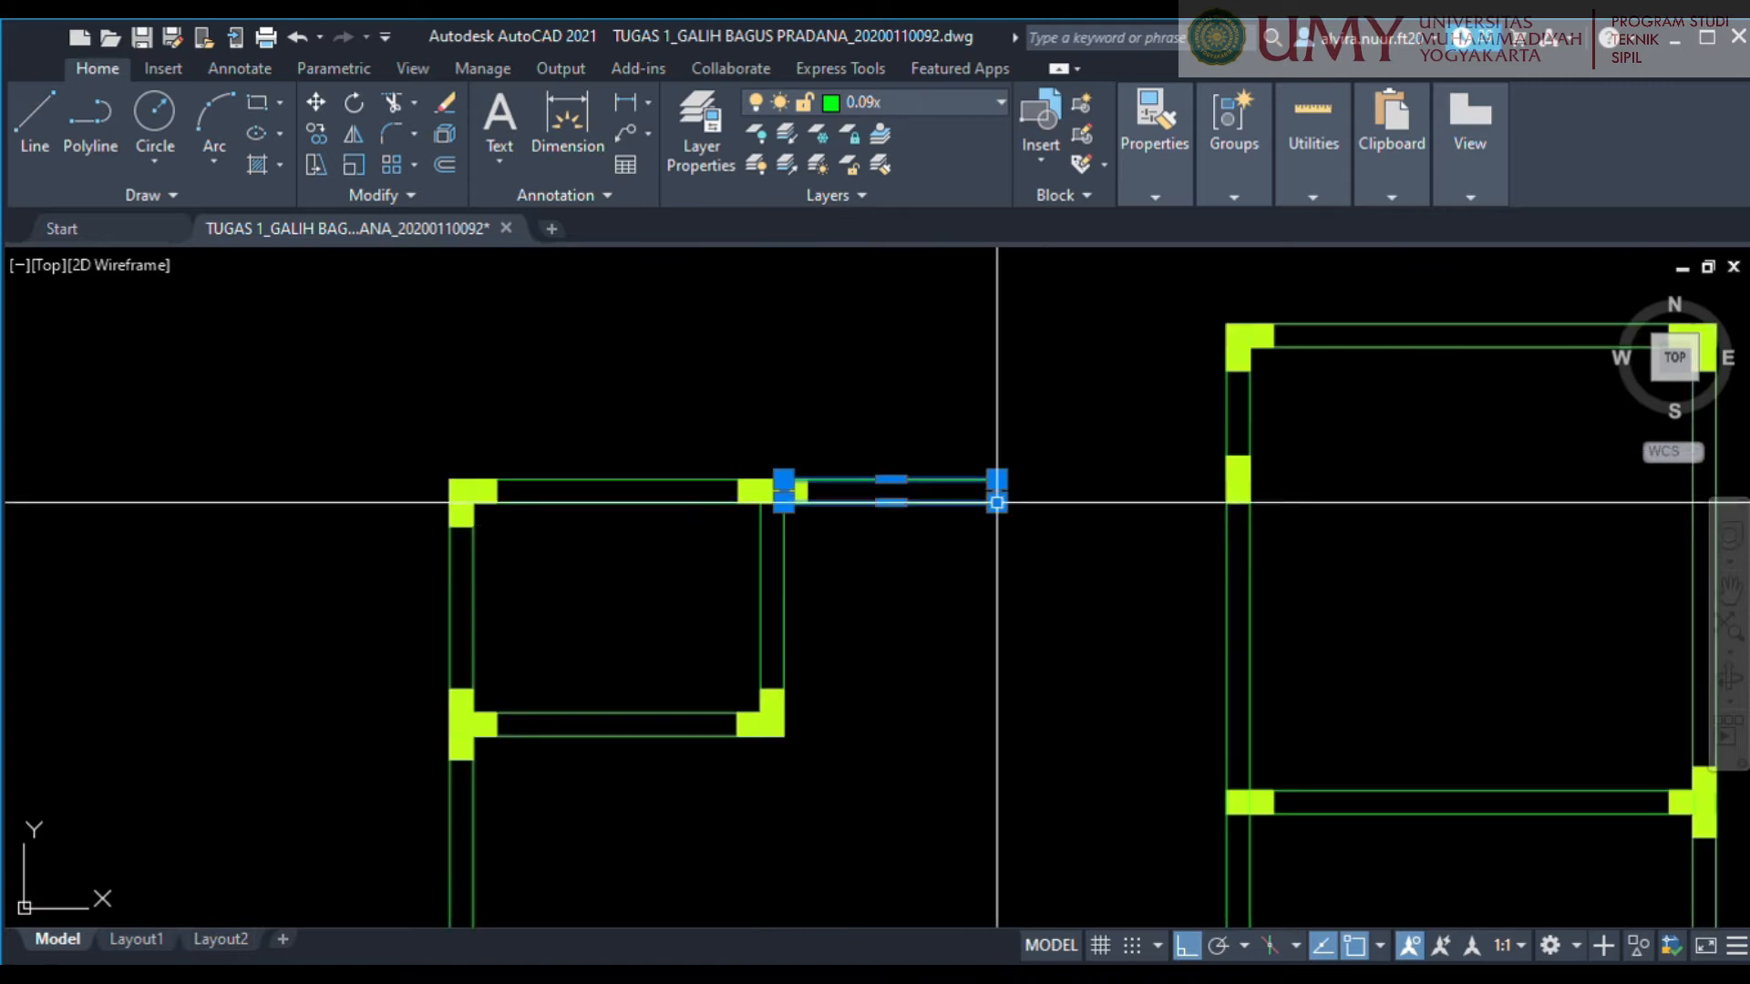
scroll(994, 455, down, 4)
middle_drag(1100, 458, 1032, 523)
click(923, 516)
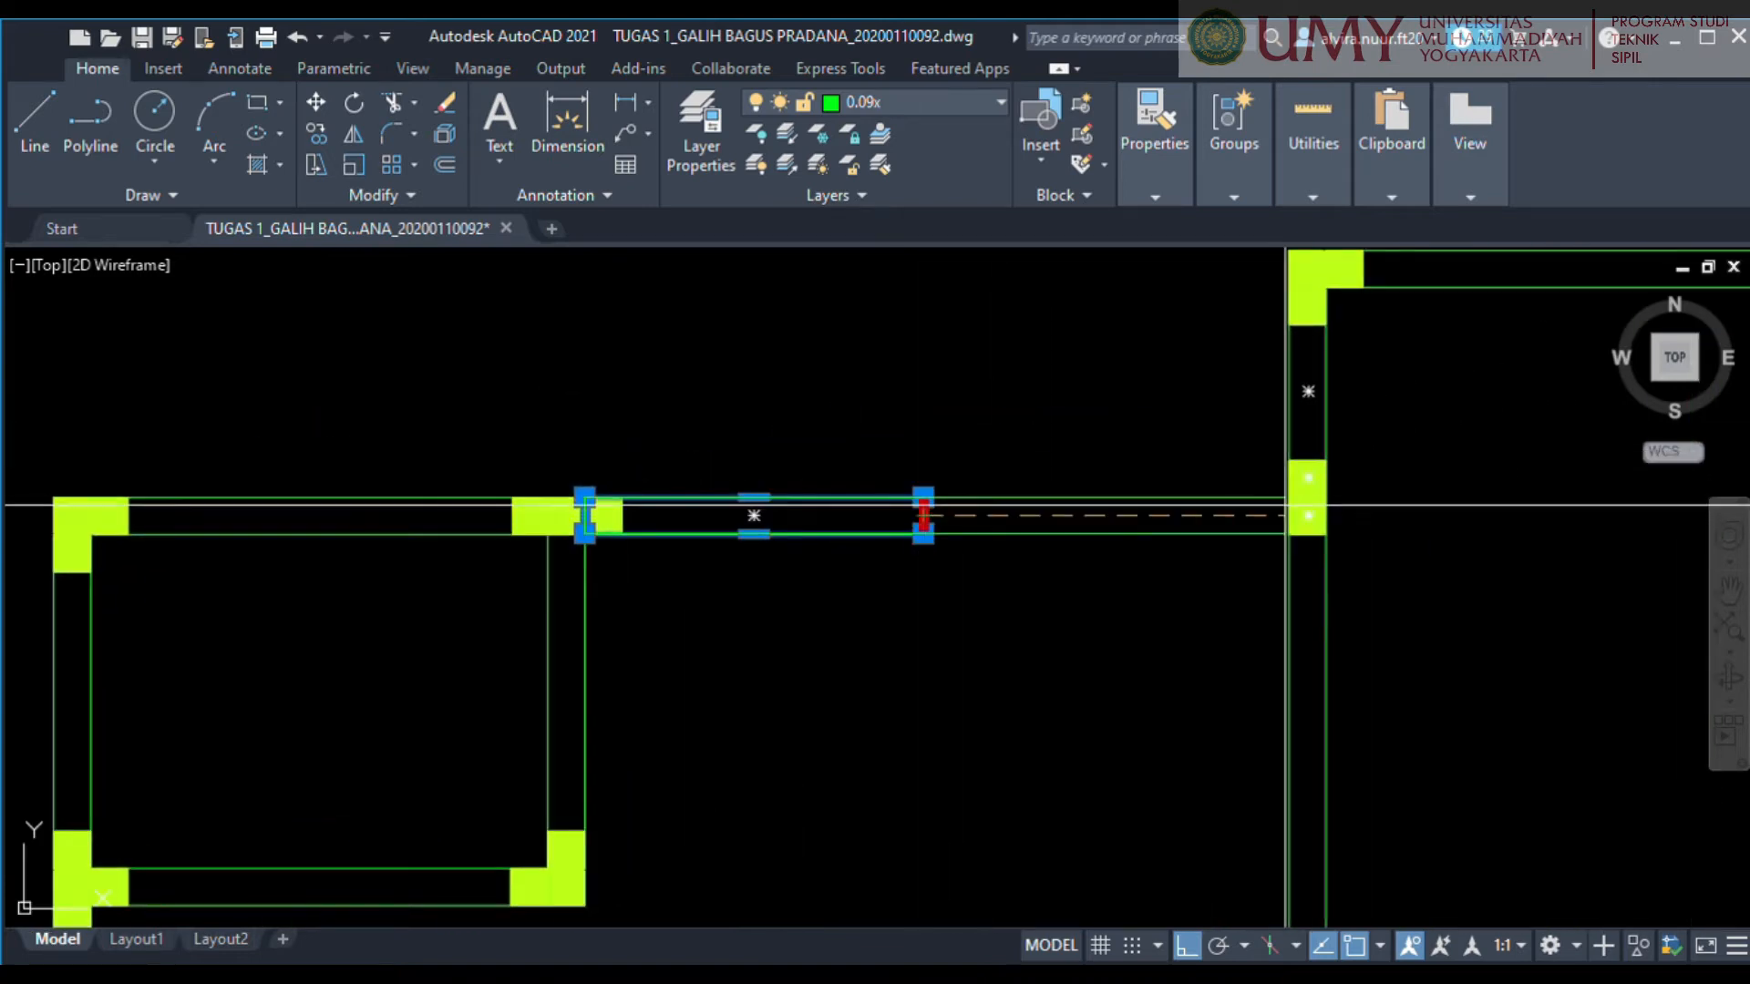
click(1289, 513)
scroll(1237, 543, down, 6)
key(Escape)
Examine the whole plan for wall openings that still need closing.
middle_drag(1113, 645, 1133, 493)
scroll(1109, 678, up, 2)
middle_drag(1172, 759, 1139, 591)
scroll(1136, 589, up, 1)
scroll(1024, 592, down, 1)
scroll(859, 608, down, 1)
middle_drag(852, 610, 784, 640)
scroll(784, 640, down, 1)
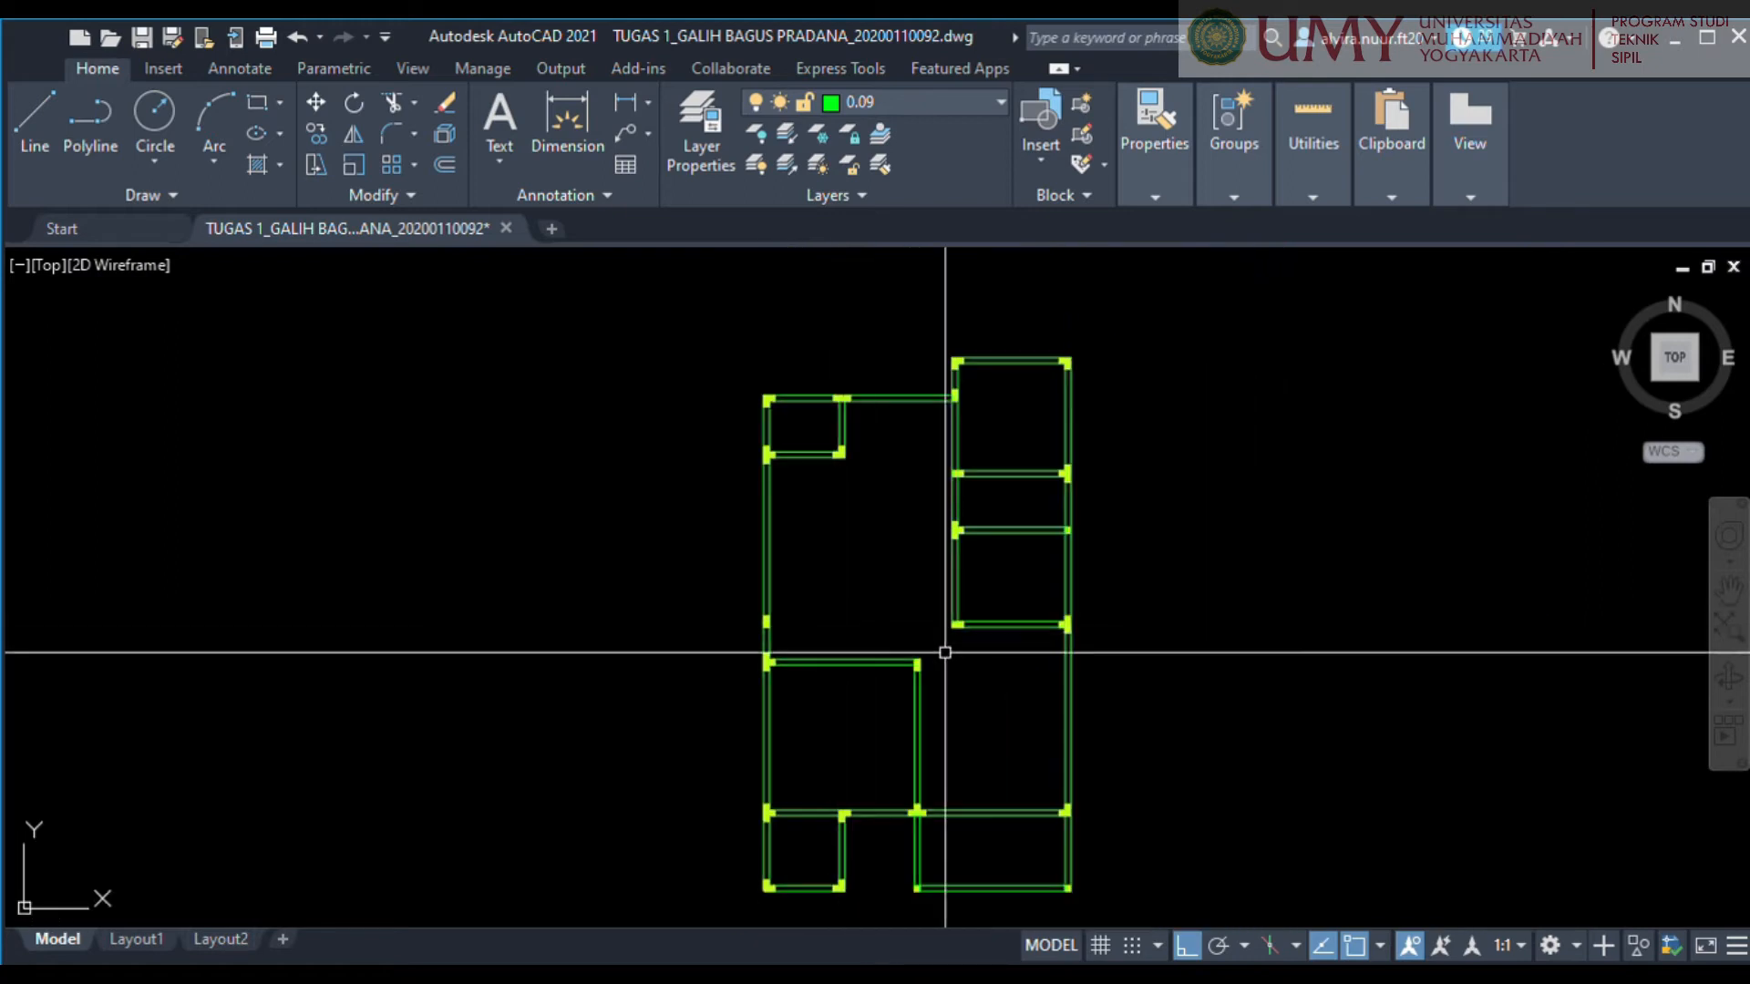
Stretch the lower wall of the right-hand rooms across the plan to the rectangular column in the left outer wall.
scroll(947, 652, up, 1)
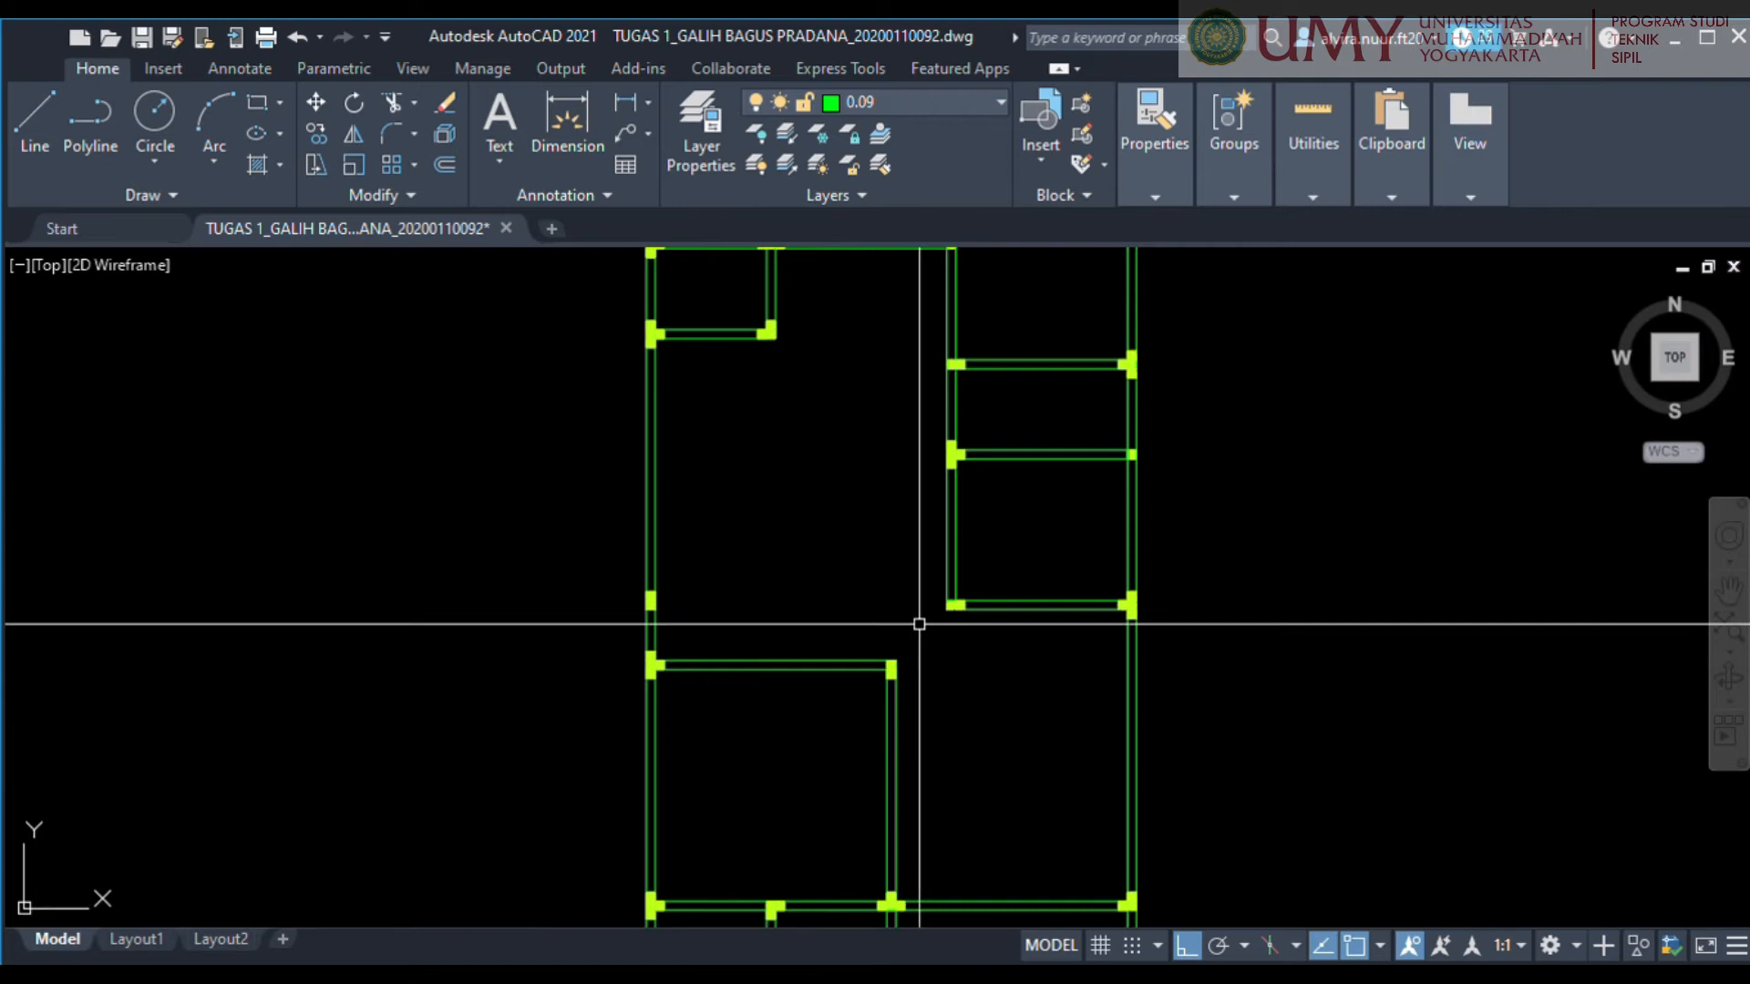
click(1028, 640)
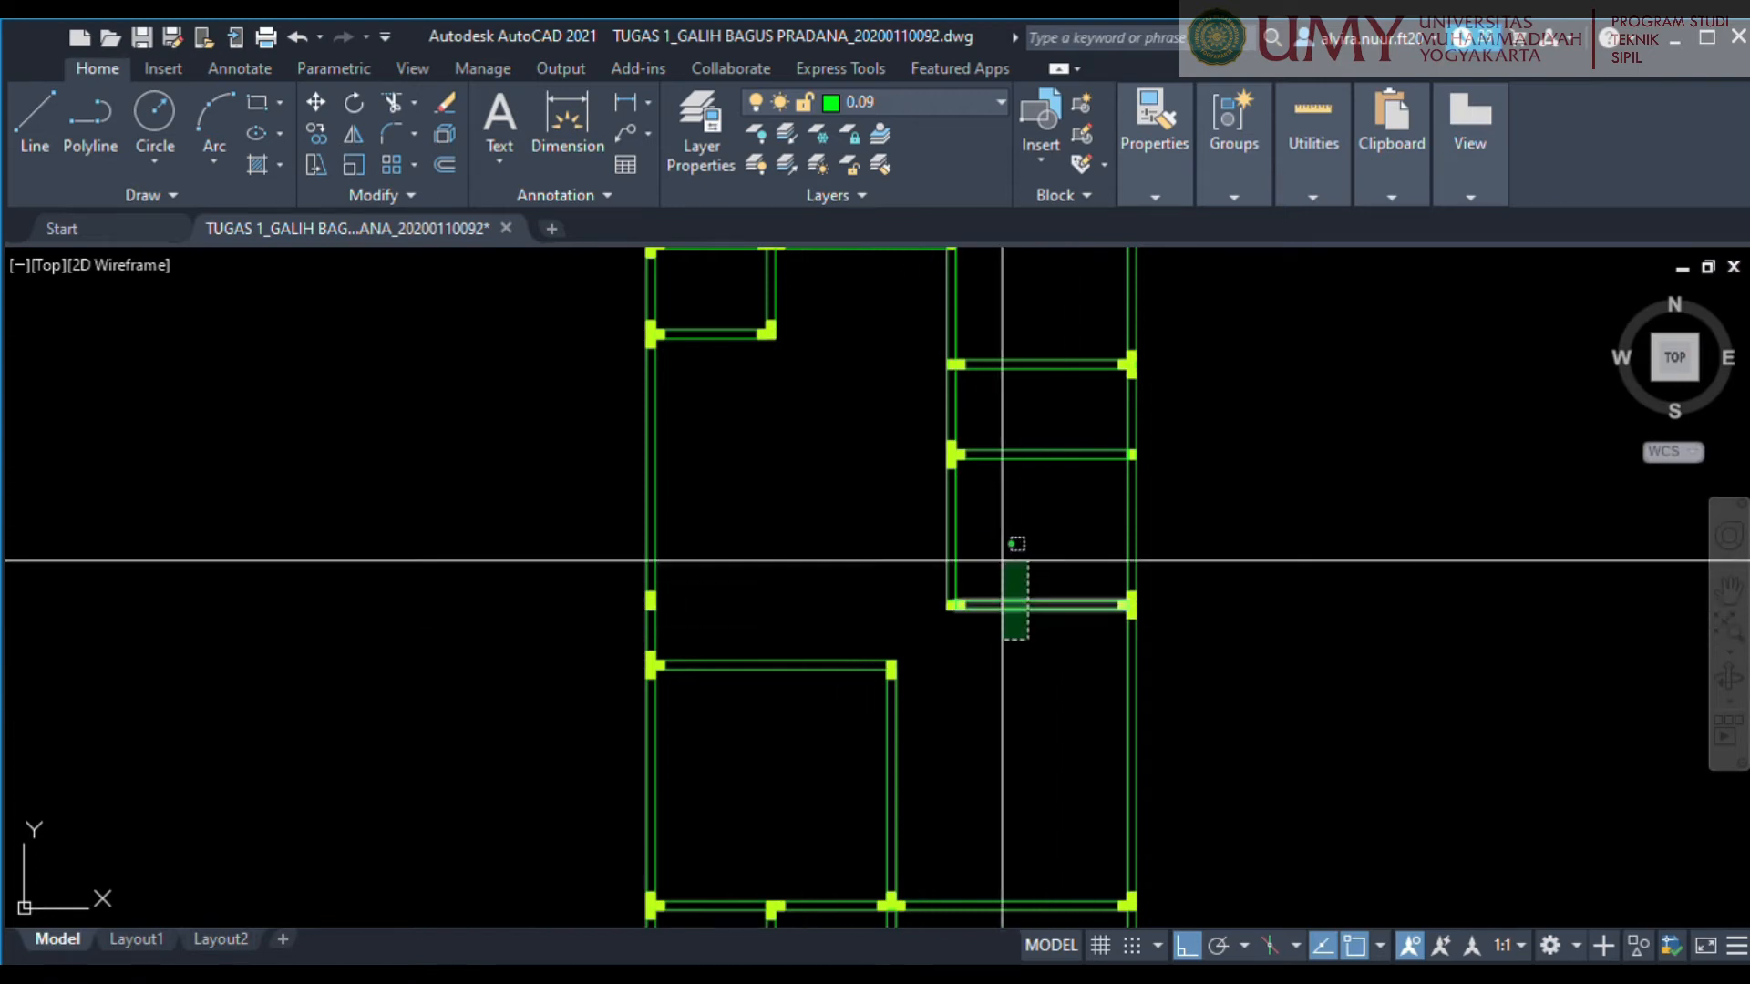
scroll(915, 627, up, 4)
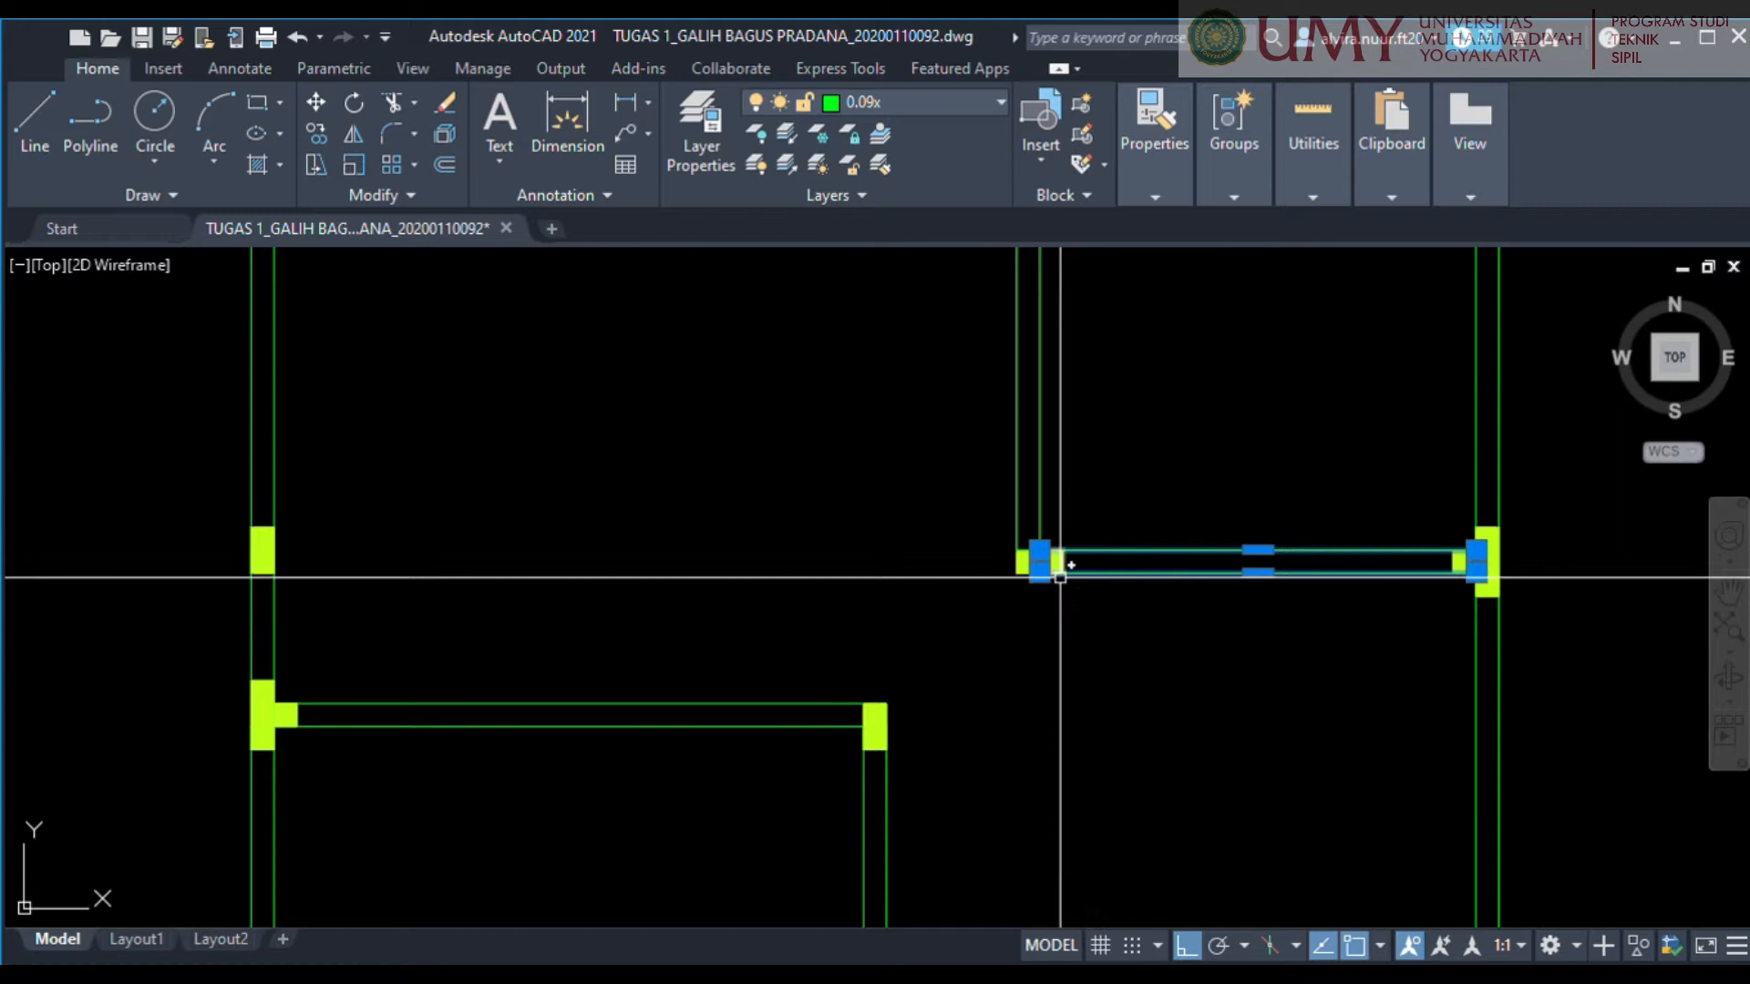
scroll(1042, 586, up, 6)
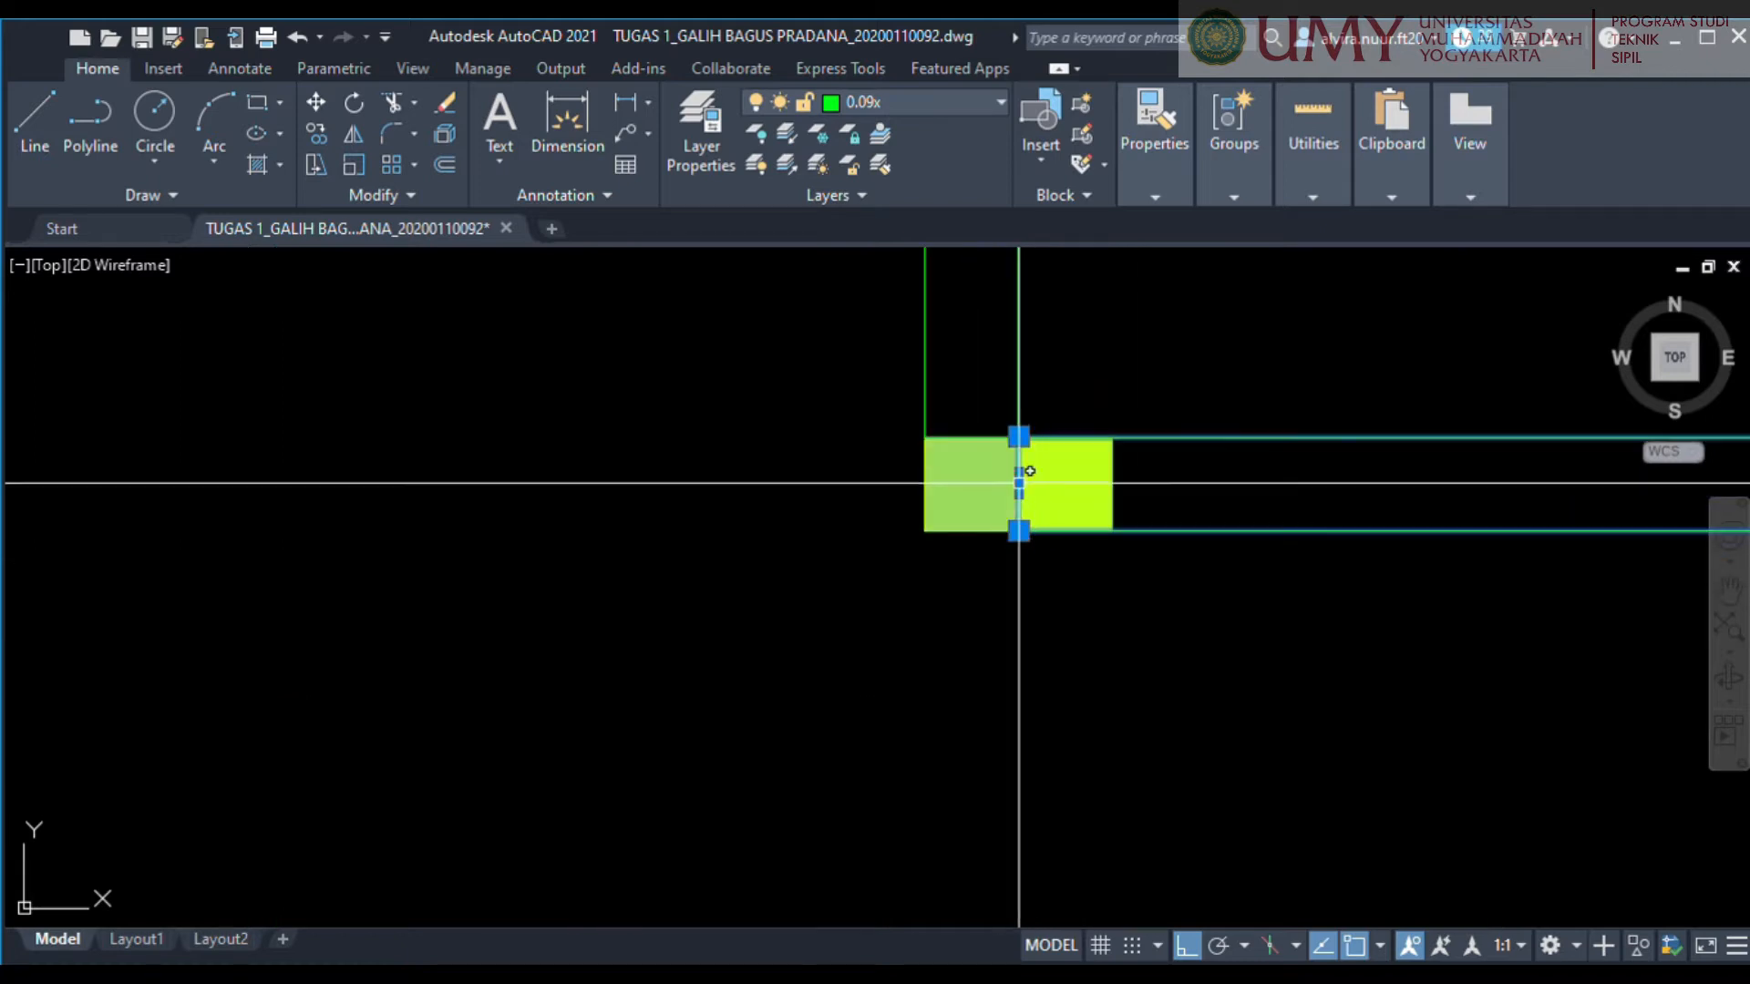
scroll(551, 591, down, 4)
middle_drag(551, 590, 1313, 588)
scroll(1217, 580, down, 4)
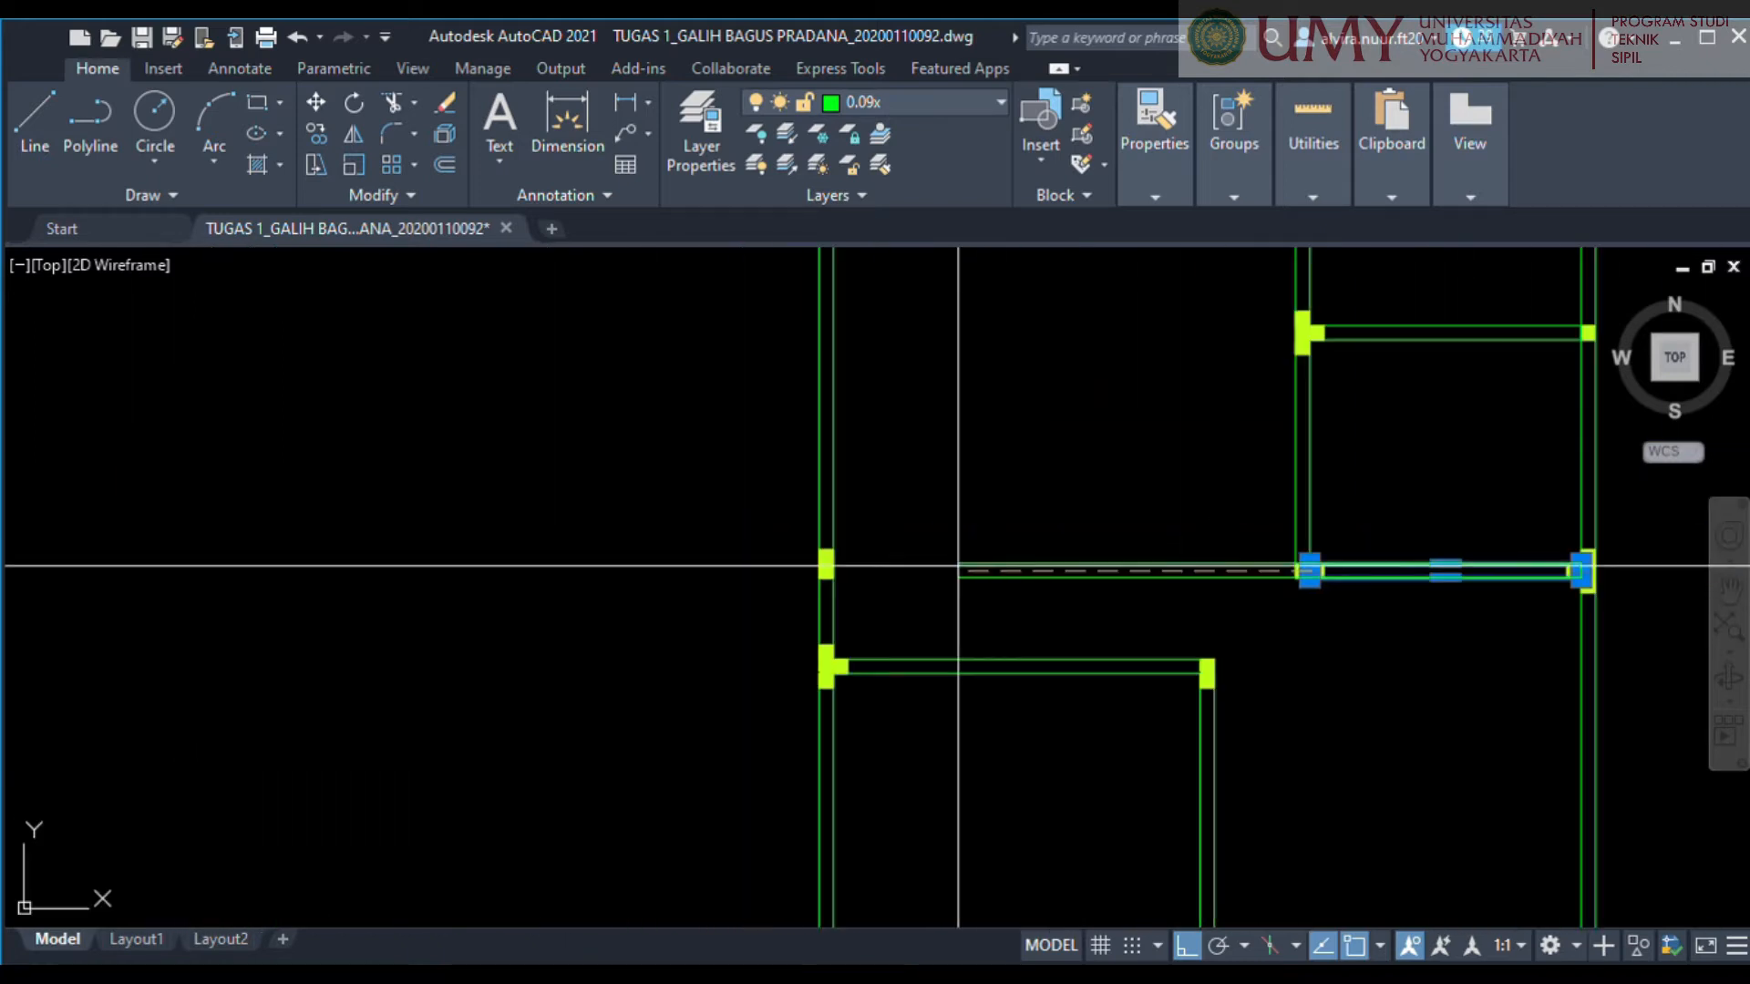
scroll(857, 575, up, 4)
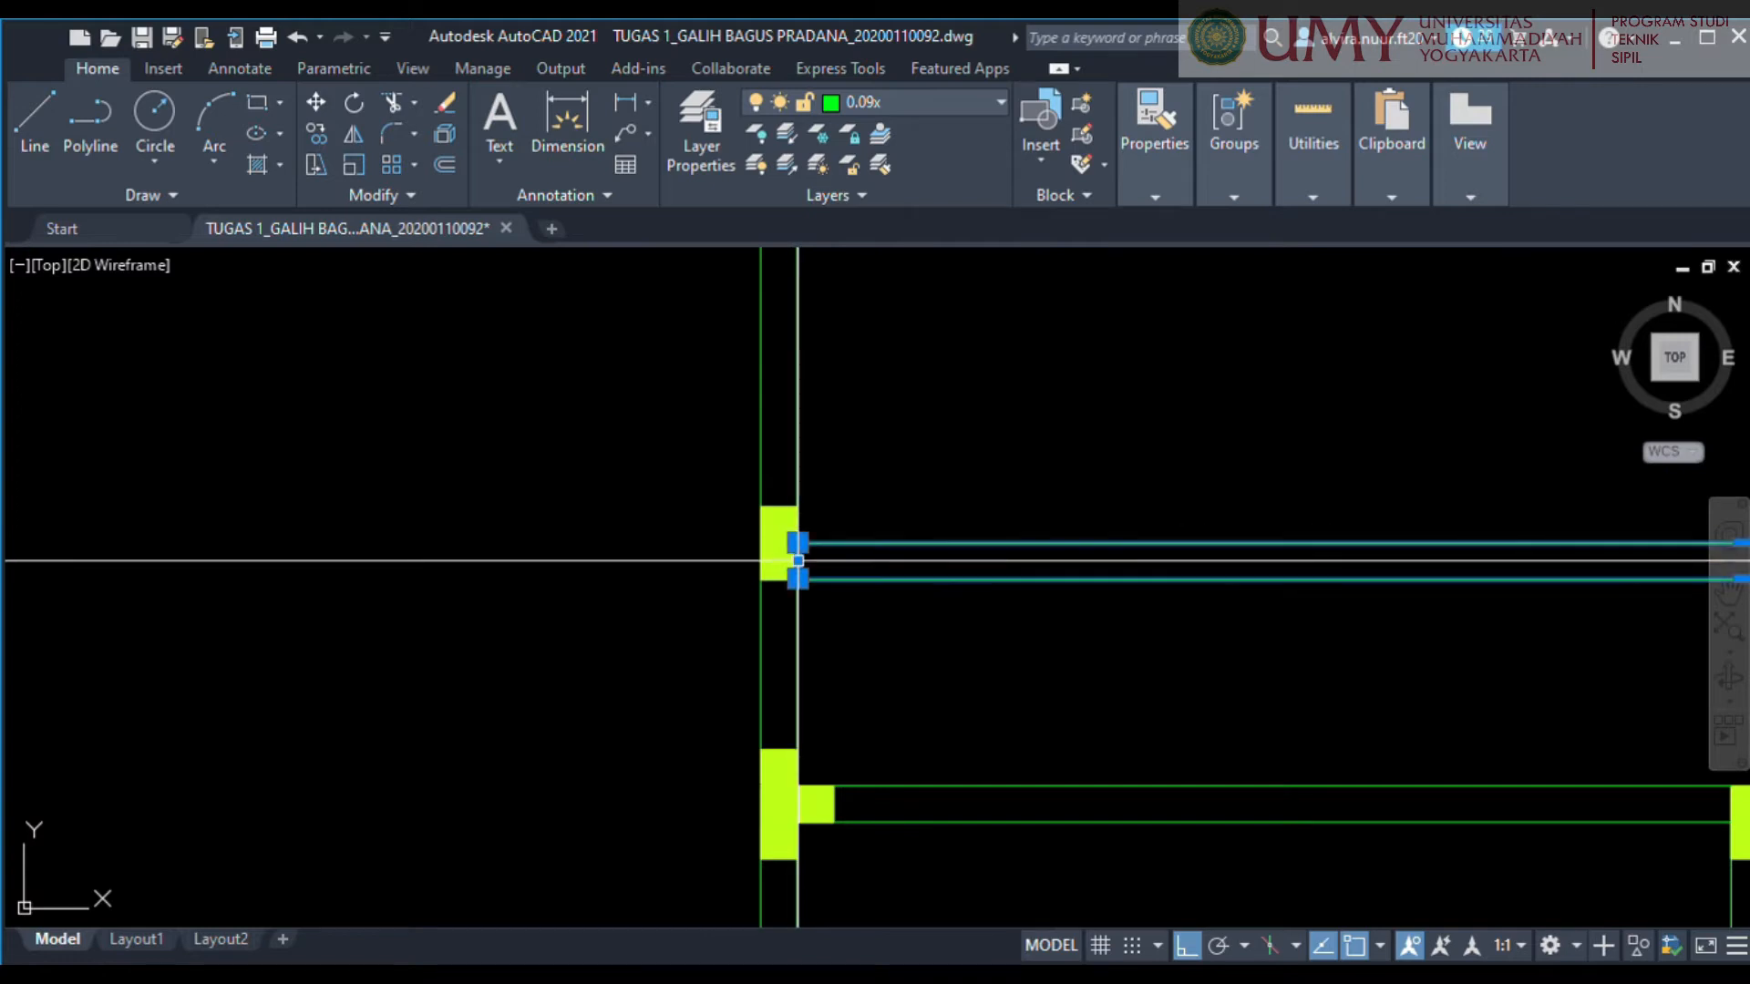
scroll(1009, 511, down, 4)
middle_drag(1058, 480, 739, 593)
key(Escape)
Stretch the upper-left room's right wall down to the horizontal wall crossing the middle of the plan.
middle_drag(844, 469, 808, 453)
scroll(809, 453, down, 2)
scroll(864, 426, up, 5)
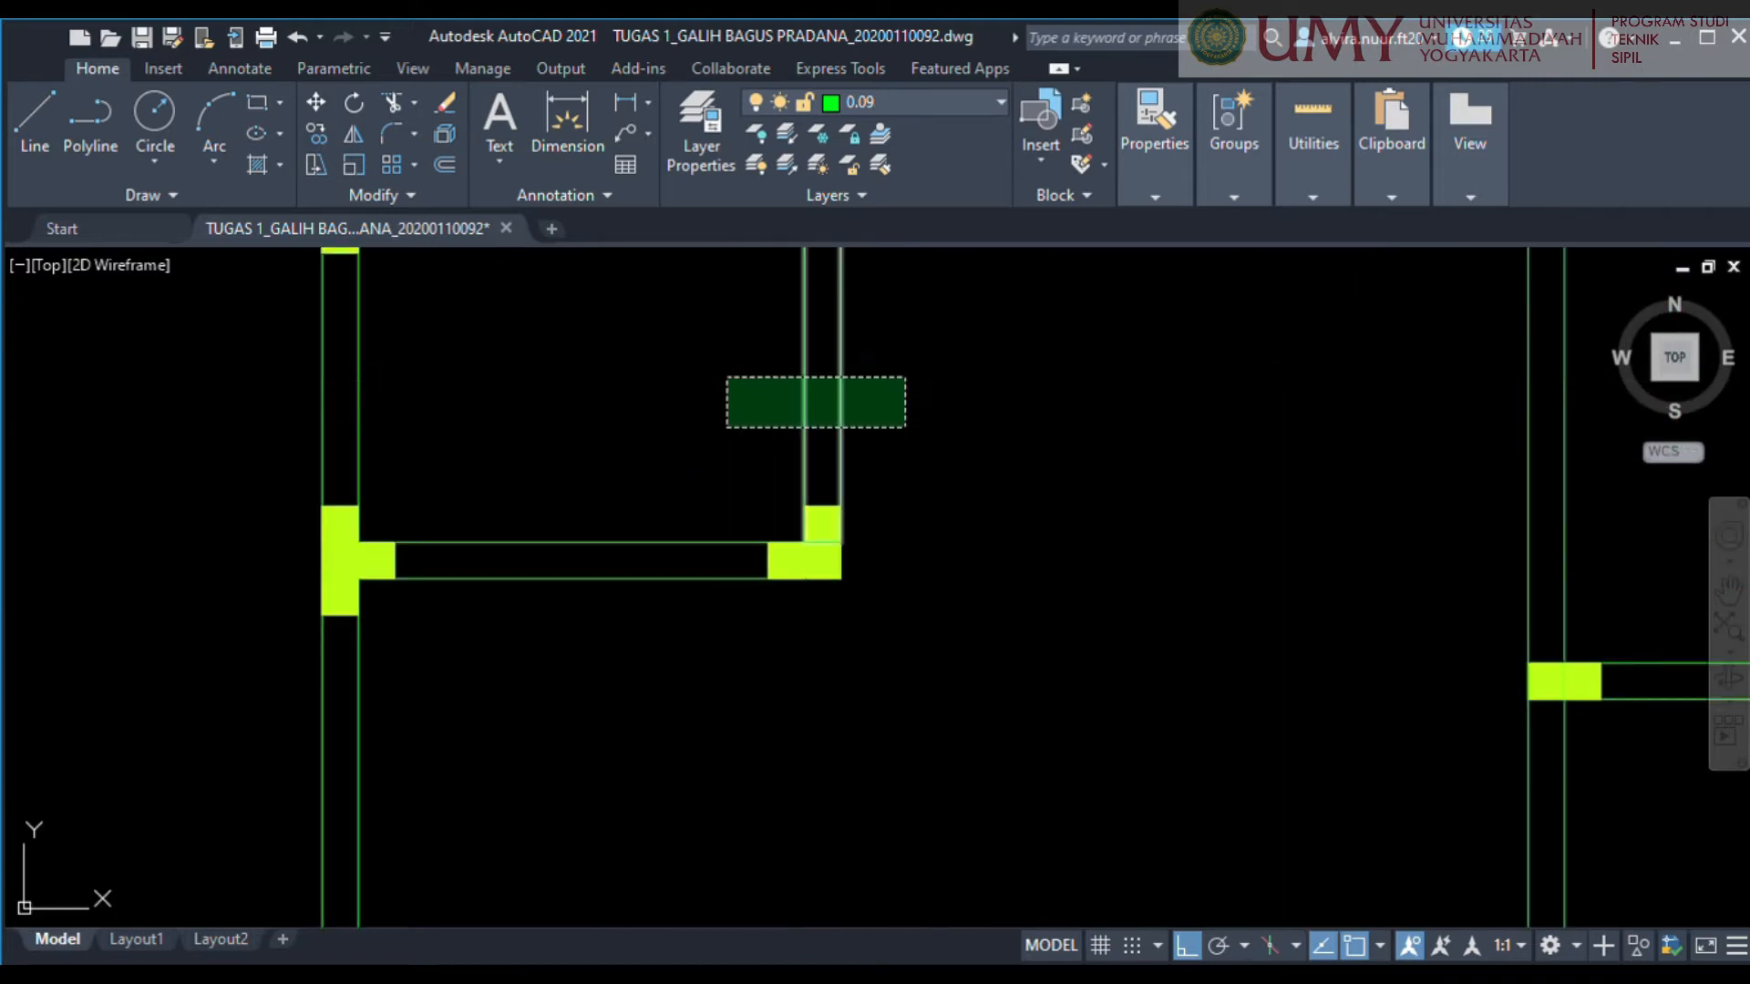
click(726, 374)
scroll(864, 546, up, 5)
click(755, 536)
scroll(779, 638, down, 10)
middle_drag(779, 659, 874, 307)
scroll(875, 711, up, 4)
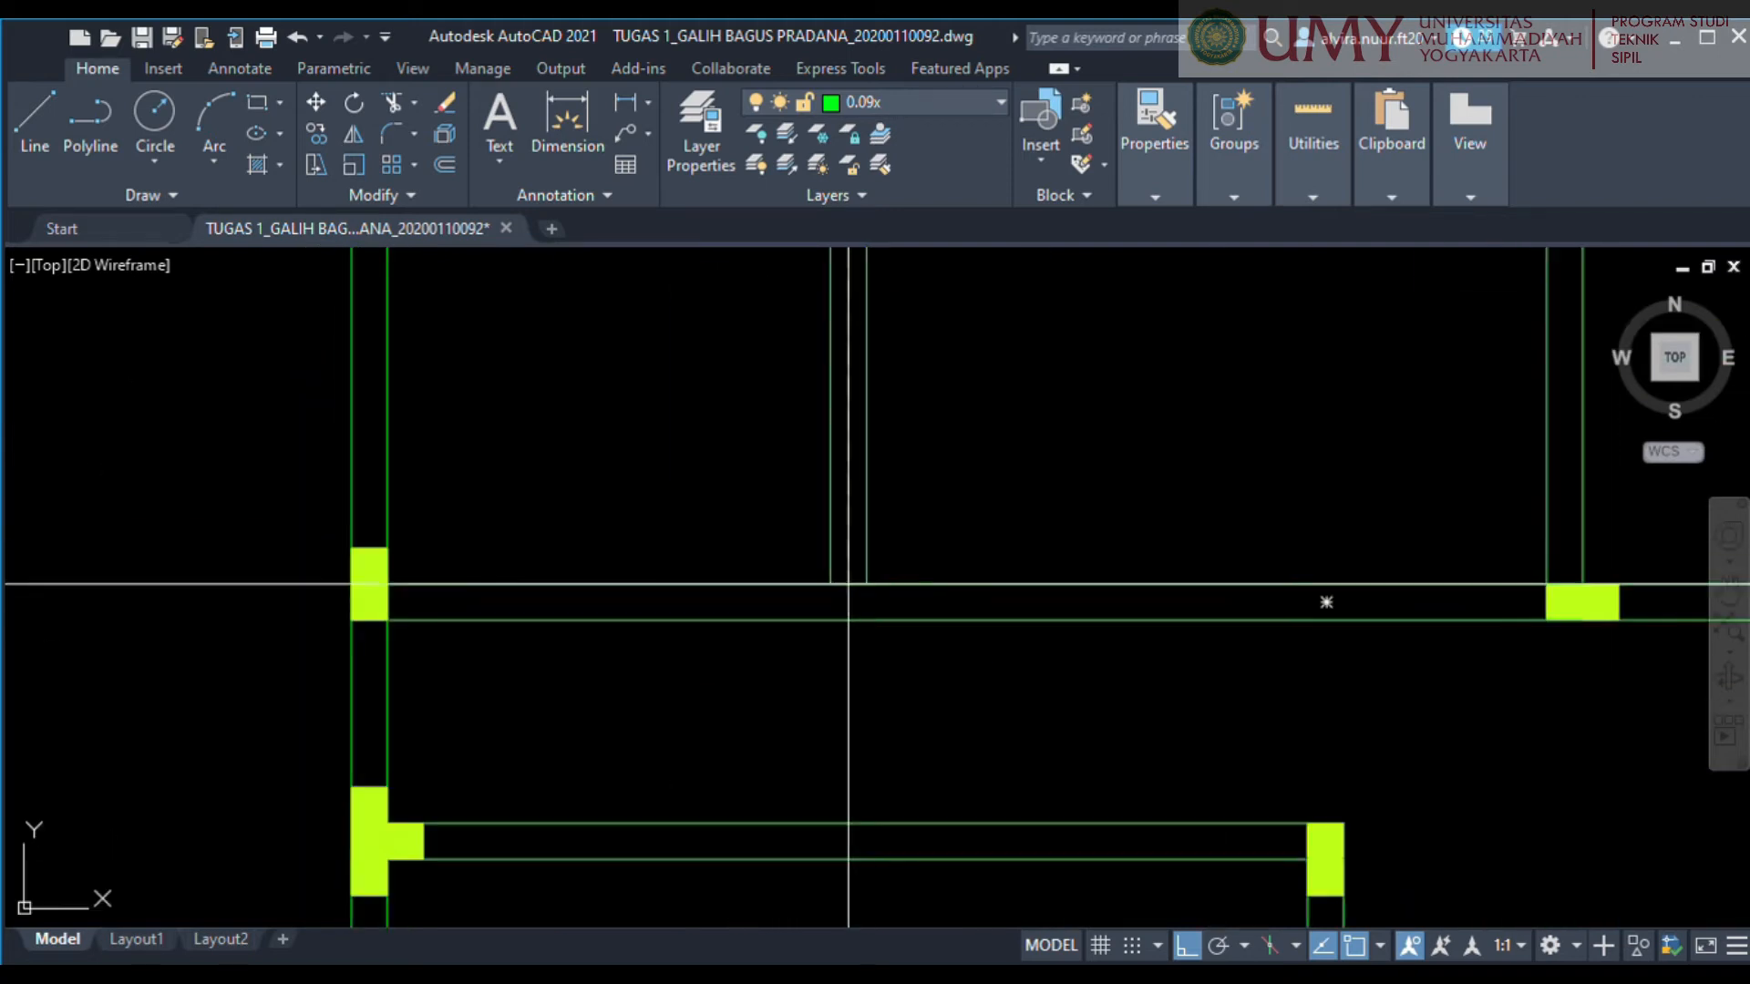
Stretch the lower-left room's right wall up past its corner column to the horizontal wall crossing the middle of the plan.
scroll(847, 583, down, 2)
scroll(863, 598, up, 5)
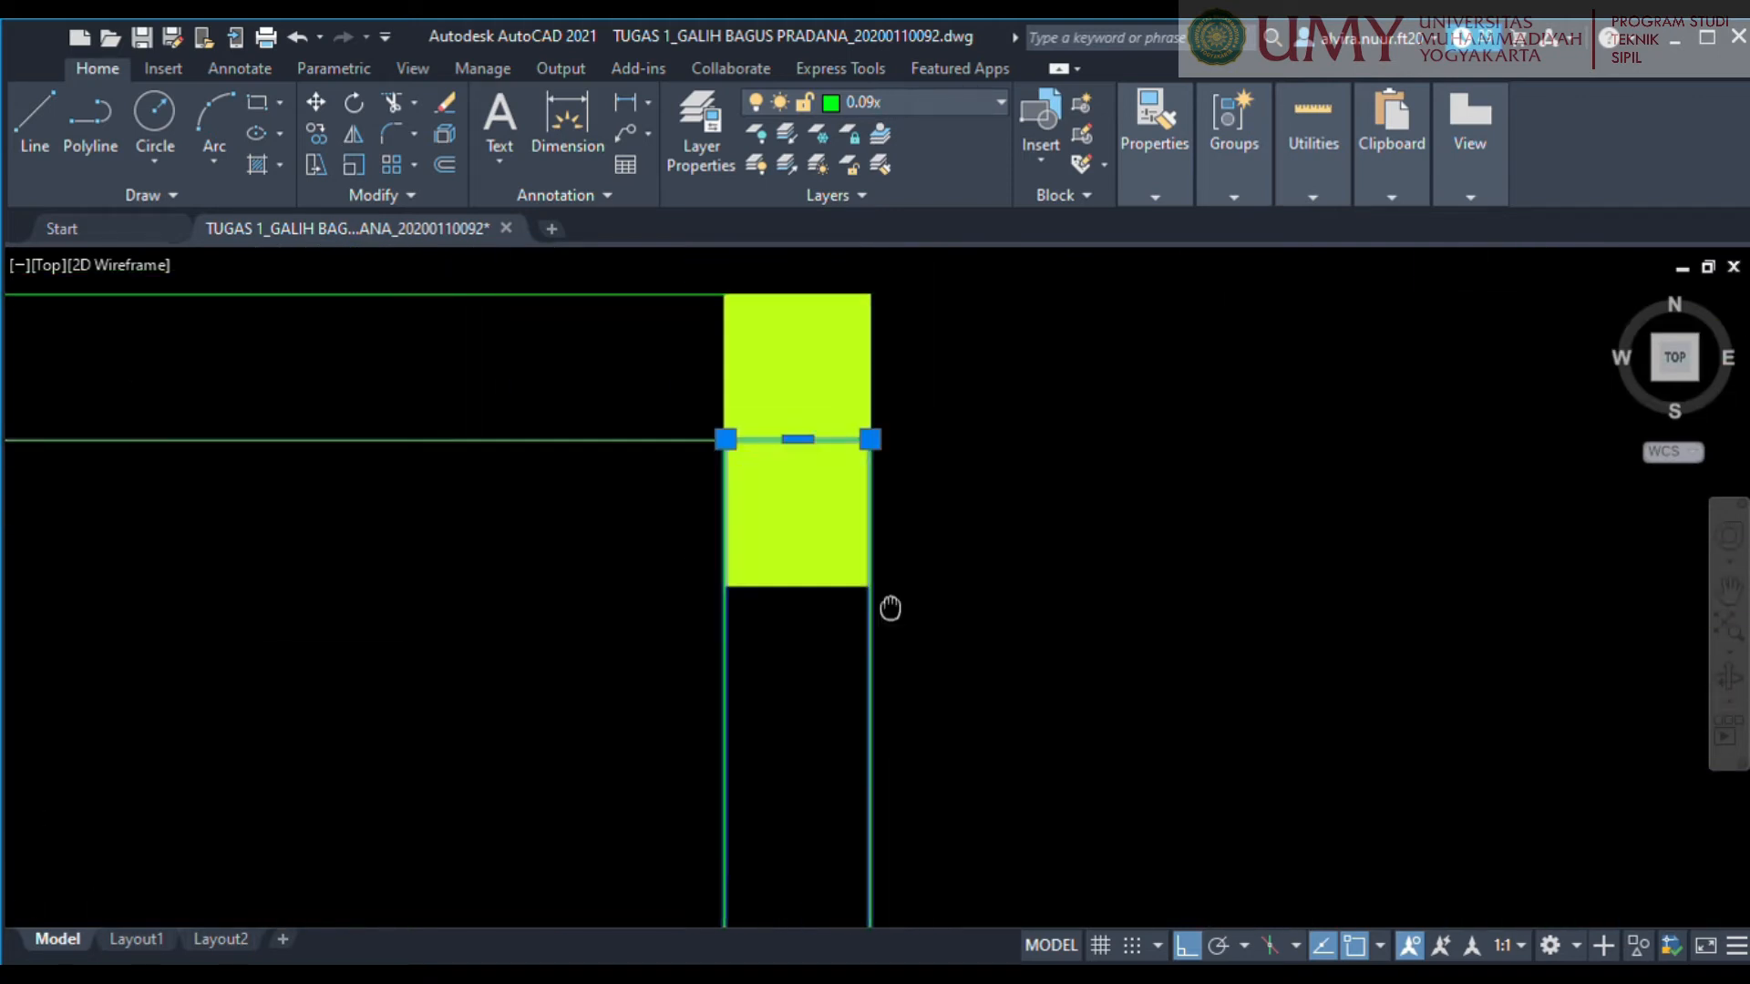
click(802, 679)
scroll(847, 523, down, 4)
middle_drag(854, 264, 774, 633)
scroll(775, 627, up, 4)
click(704, 529)
scroll(886, 654, down, 6)
scroll(892, 653, down, 6)
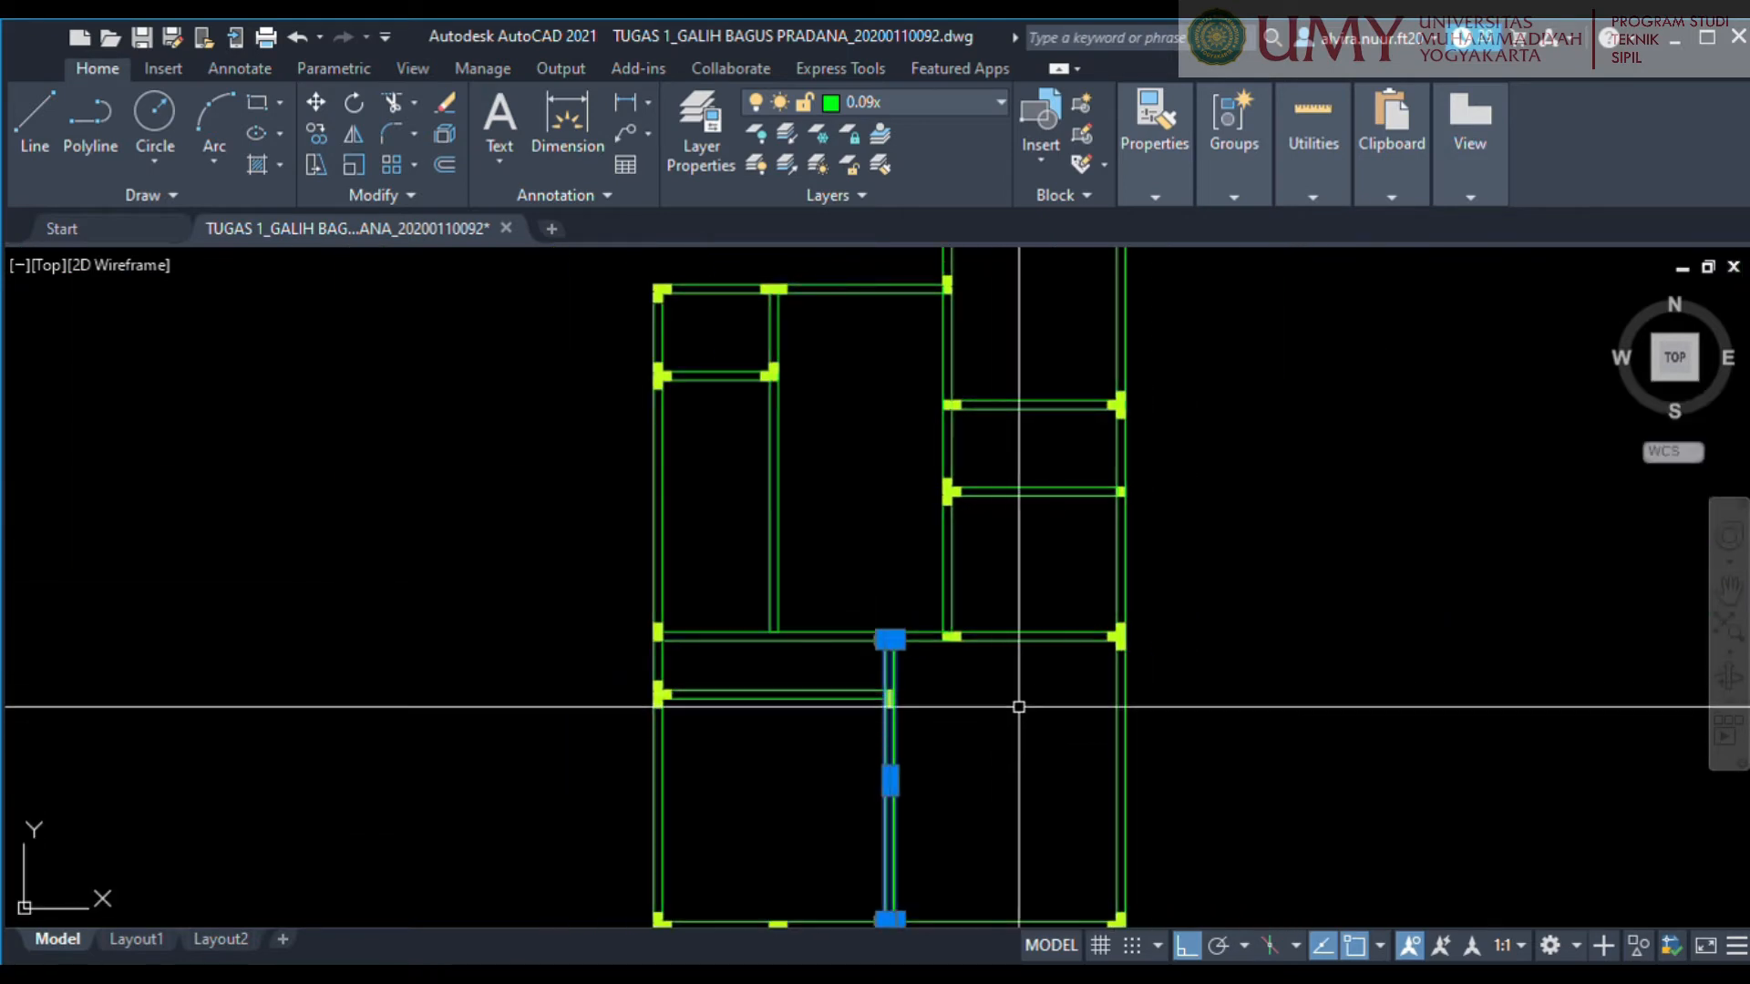
Deselect the lengthened wall and examine the whole stripped-down plan and the lower-left room between its columns.
middle_drag(1061, 779, 890, 593)
key(Escape)
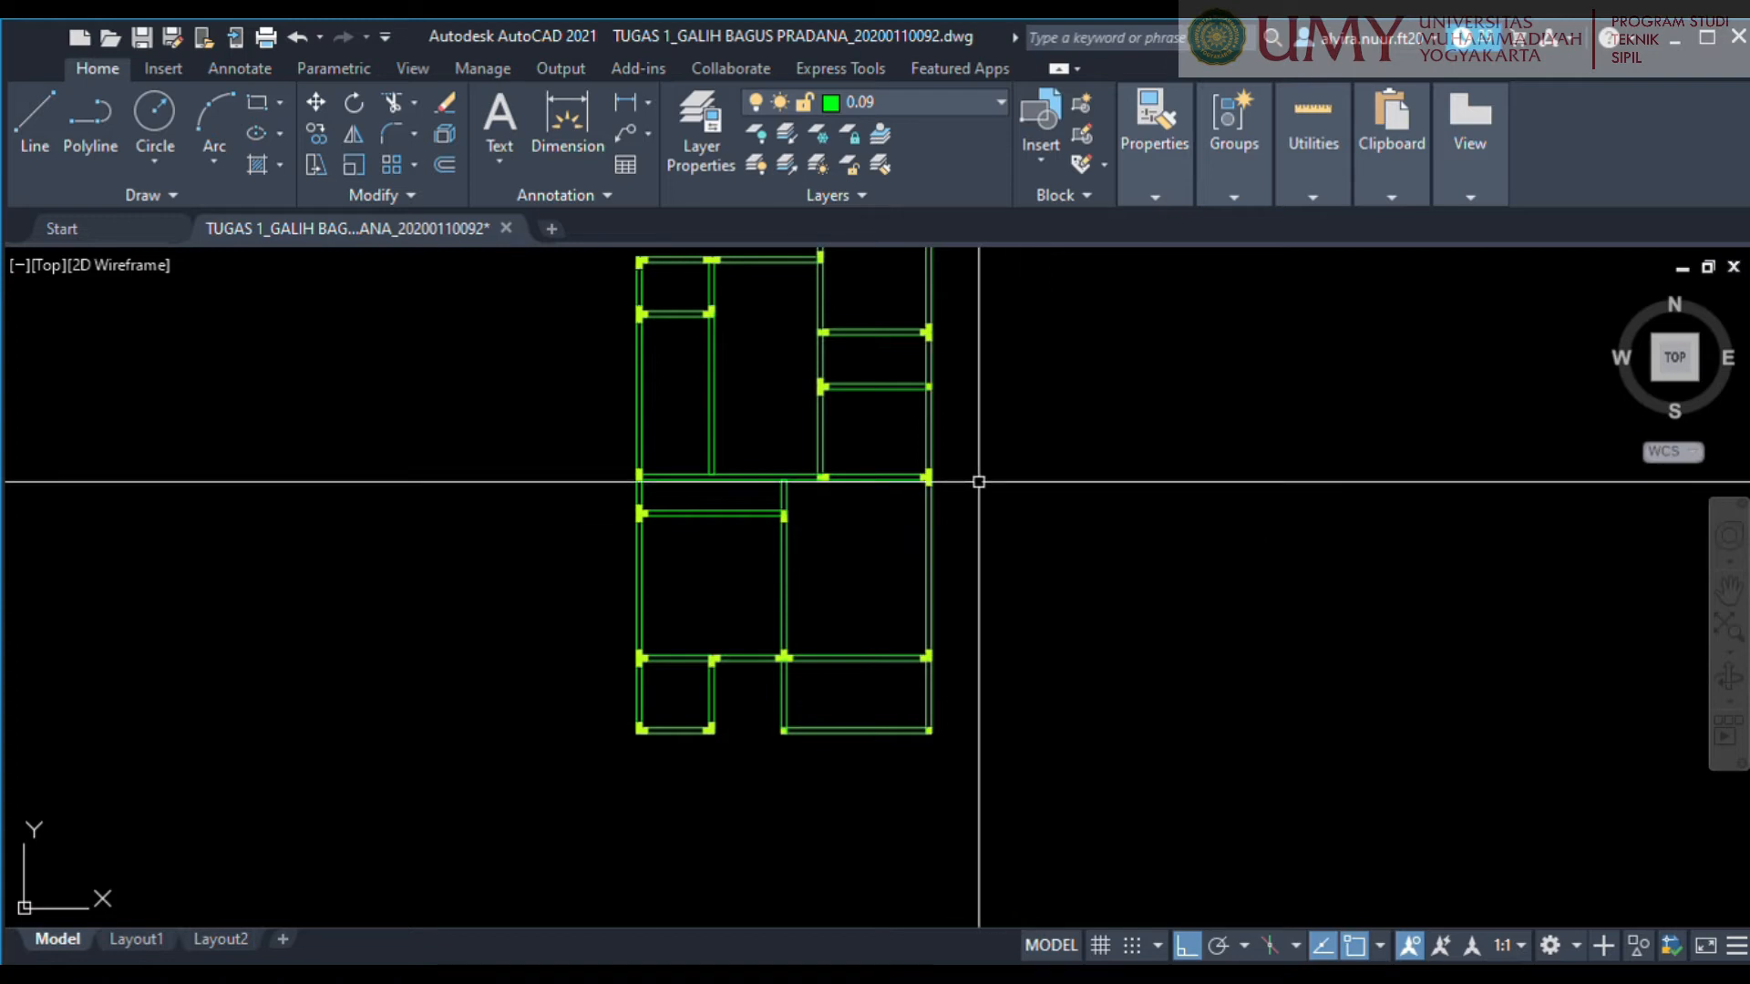
scroll(978, 483, down, 2)
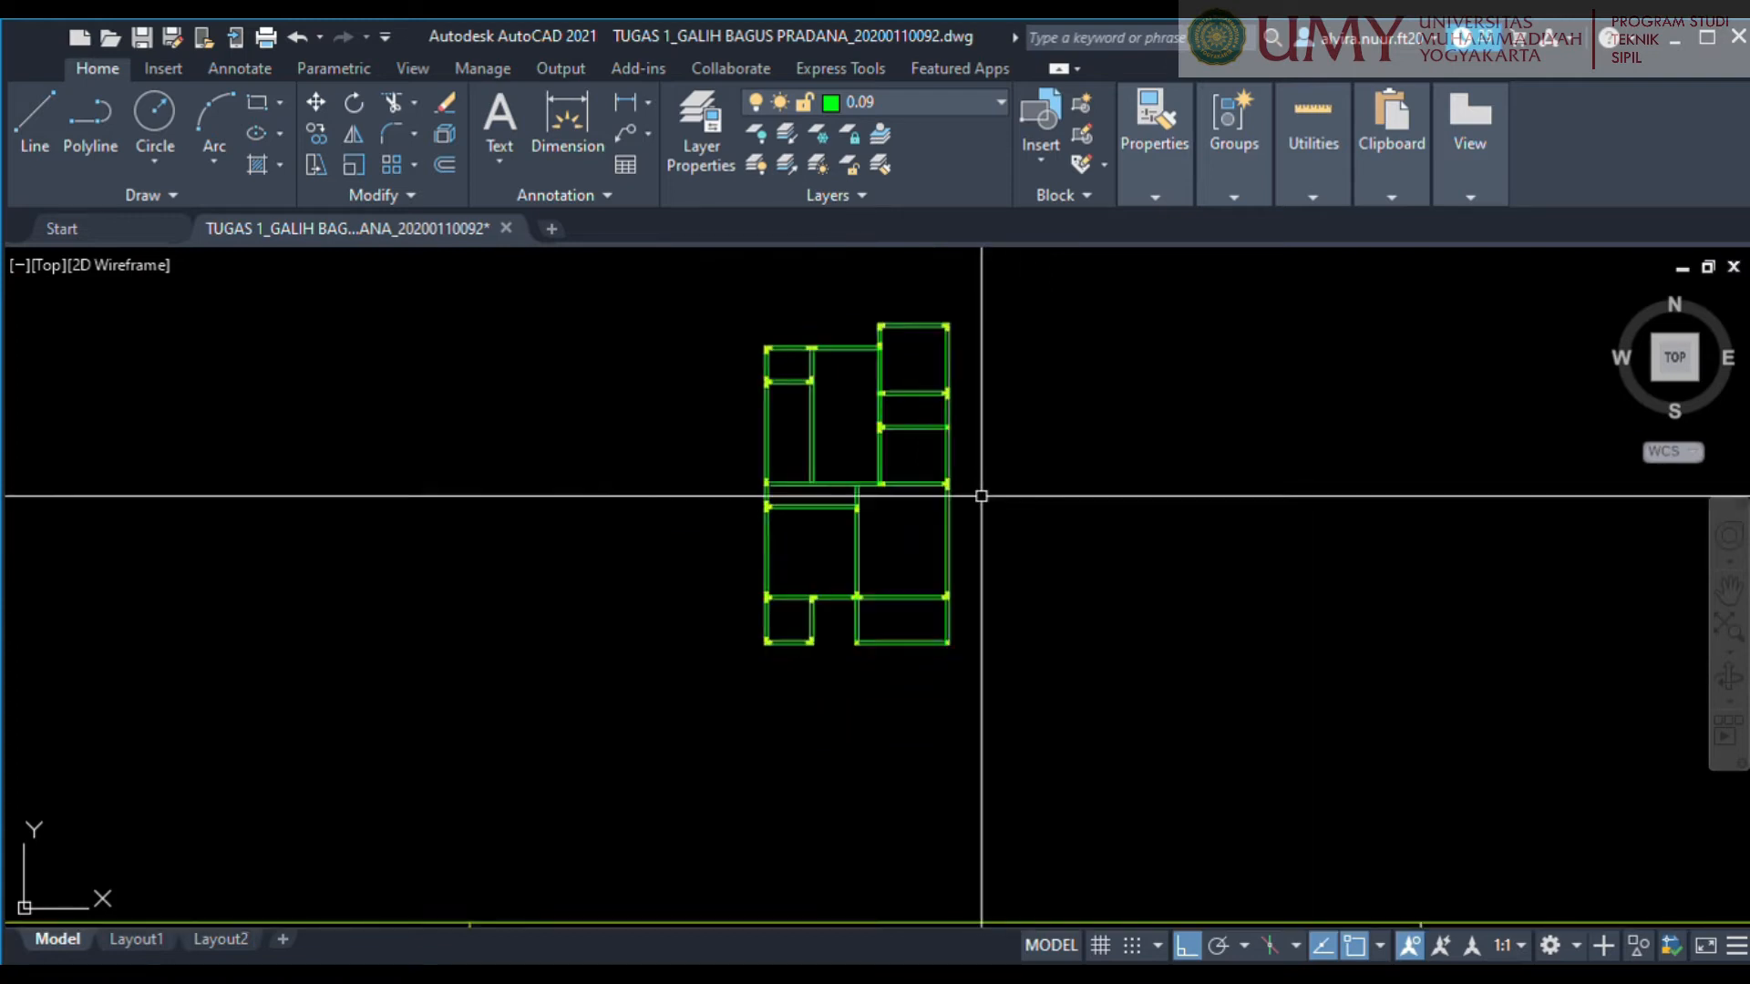
middle_drag(980, 490, 1019, 530)
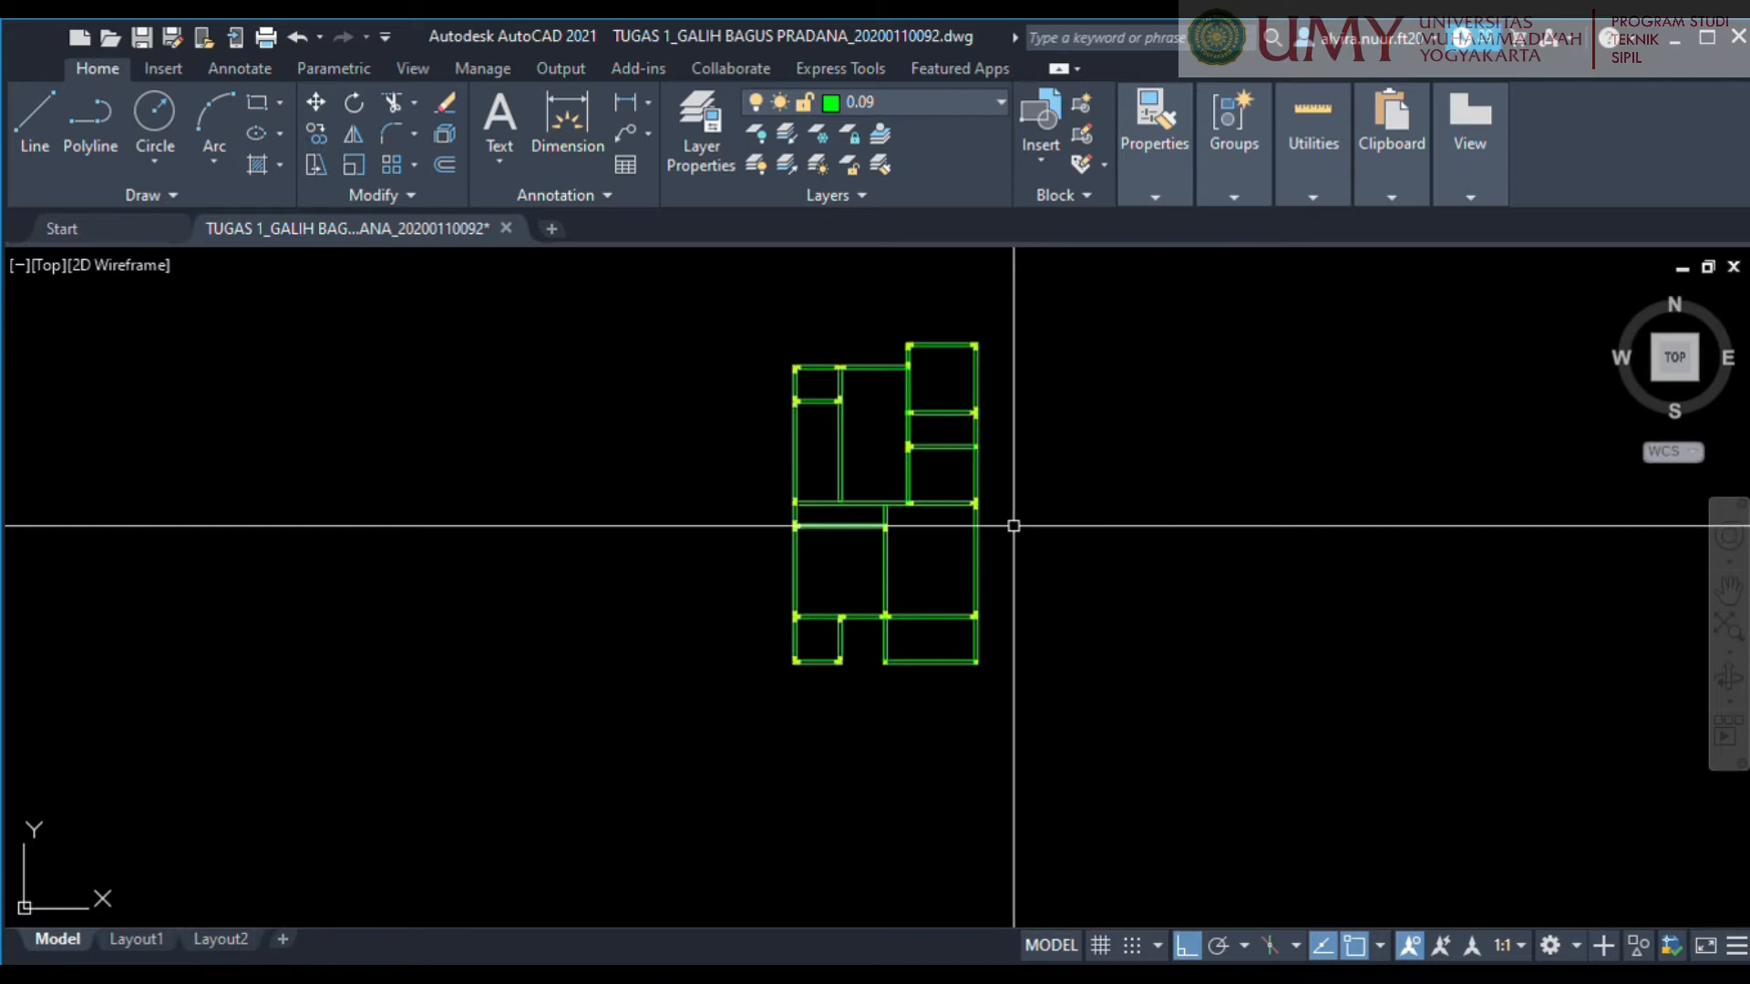
middle_drag(985, 598, 940, 604)
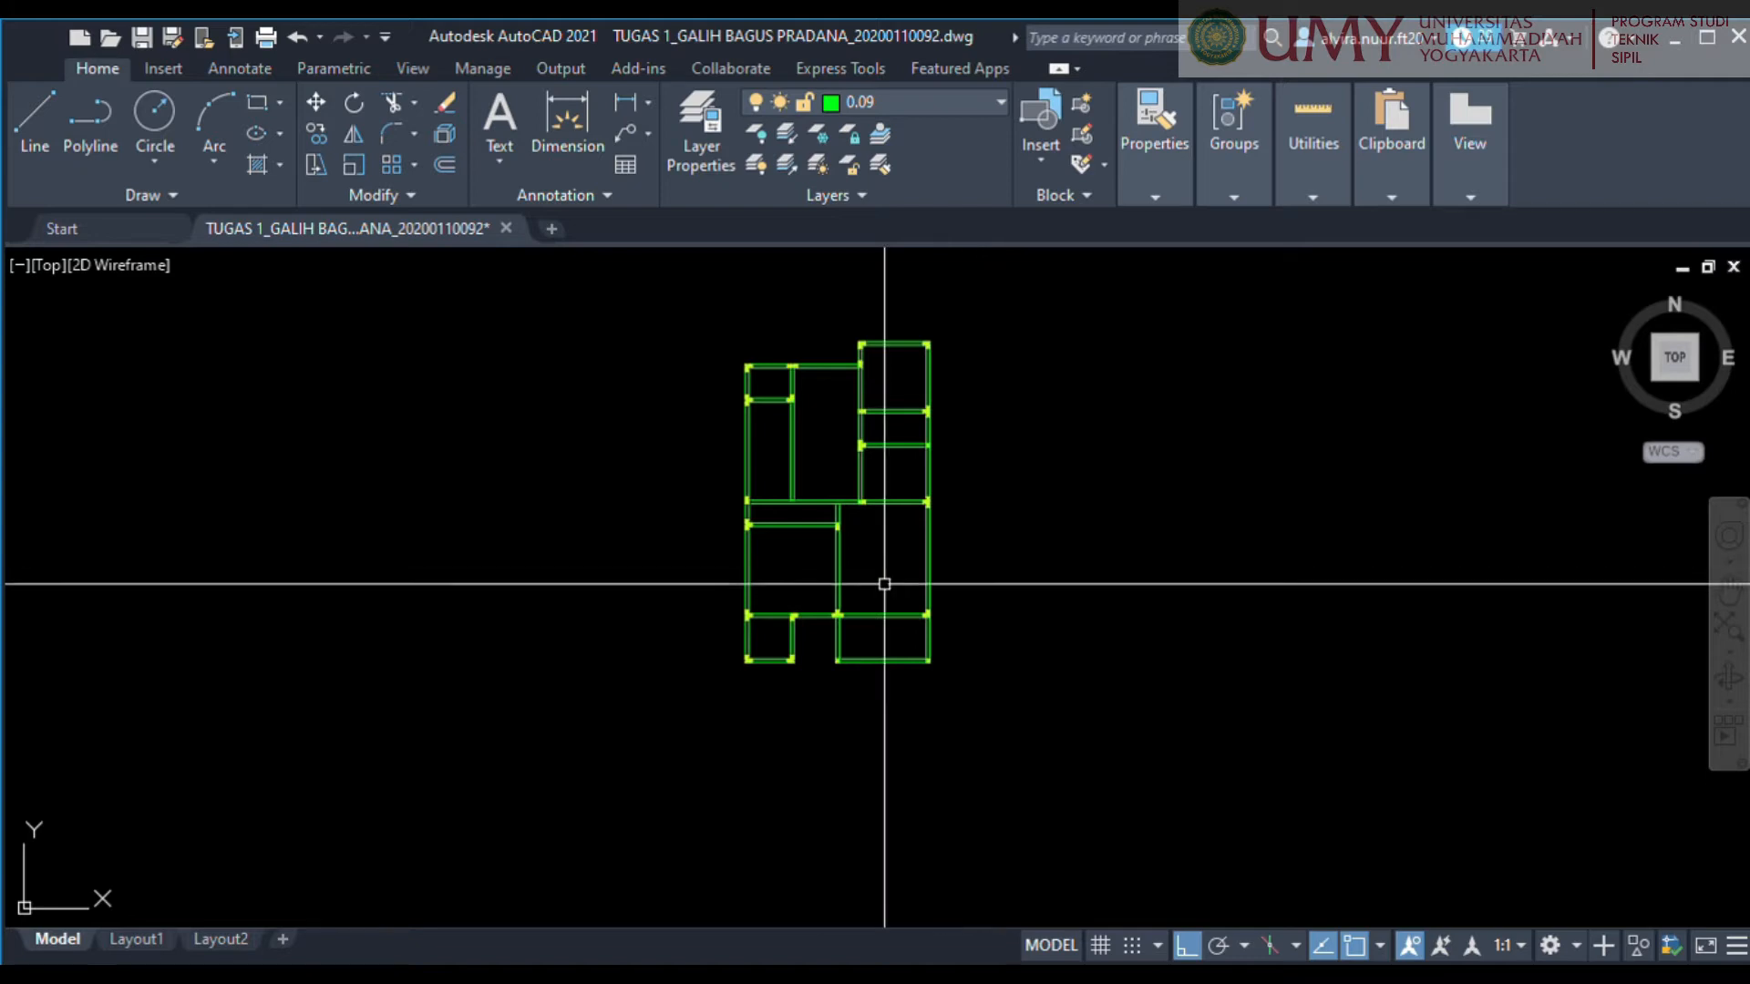
scroll(851, 577, up, 2)
middle_drag(851, 578, 1097, 636)
scroll(949, 608, up, 2)
scroll(950, 607, up, 2)
middle_drag(949, 610, 695, 550)
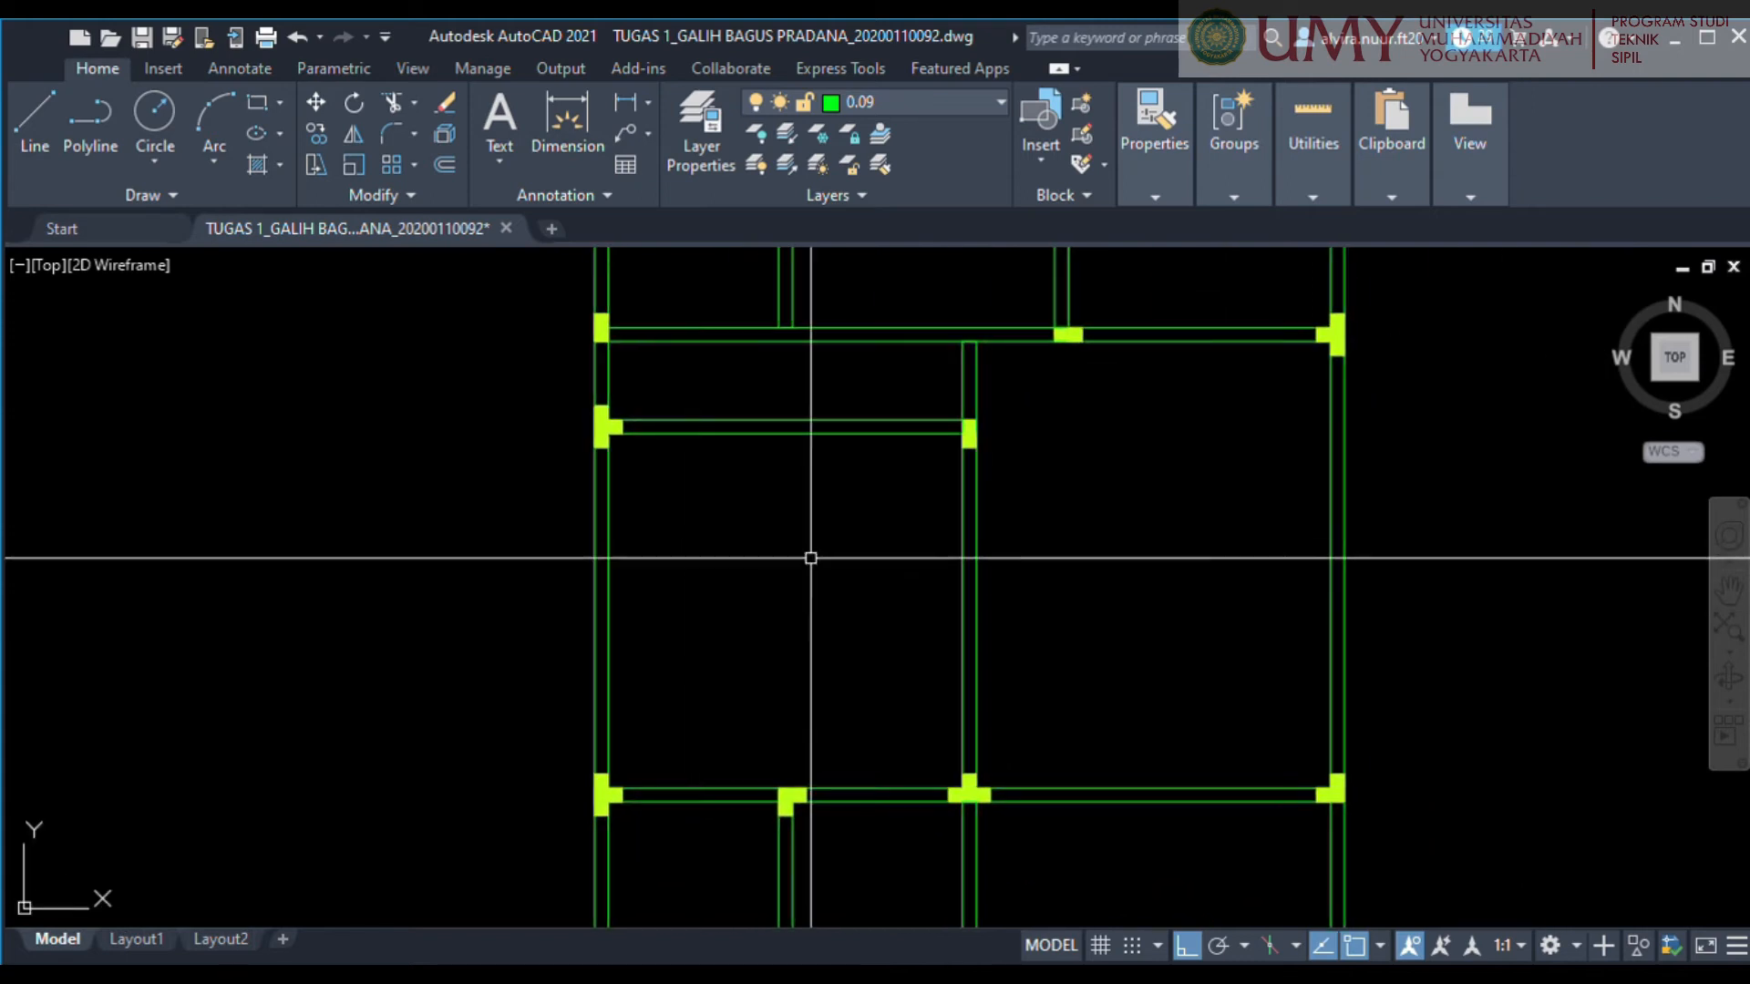
Examine the beam drawing on the DETAIL PENULANGAN sheet for how the span divides into support (tumpuan) and midspan (lapangan) reinforcement zones.
scroll(1031, 607, down, 8)
mouse_move(1169, 706)
middle_down()
mouse_move(708, 593)
mouse_move(284, 448)
middle_up()
scroll(406, 483, down, 4)
mouse_move(1403, 911)
middle_down()
mouse_move(875, 576)
mouse_move(822, 726)
mouse_move(855, 850)
middle_up()
scroll(897, 610, up, 6)
scroll(808, 614, up, 2)
scroll(836, 598, up, 6)
scroll(864, 599, down, 2)
middle_drag(903, 619, 1050, 609)
scroll(1049, 608, up, 4)
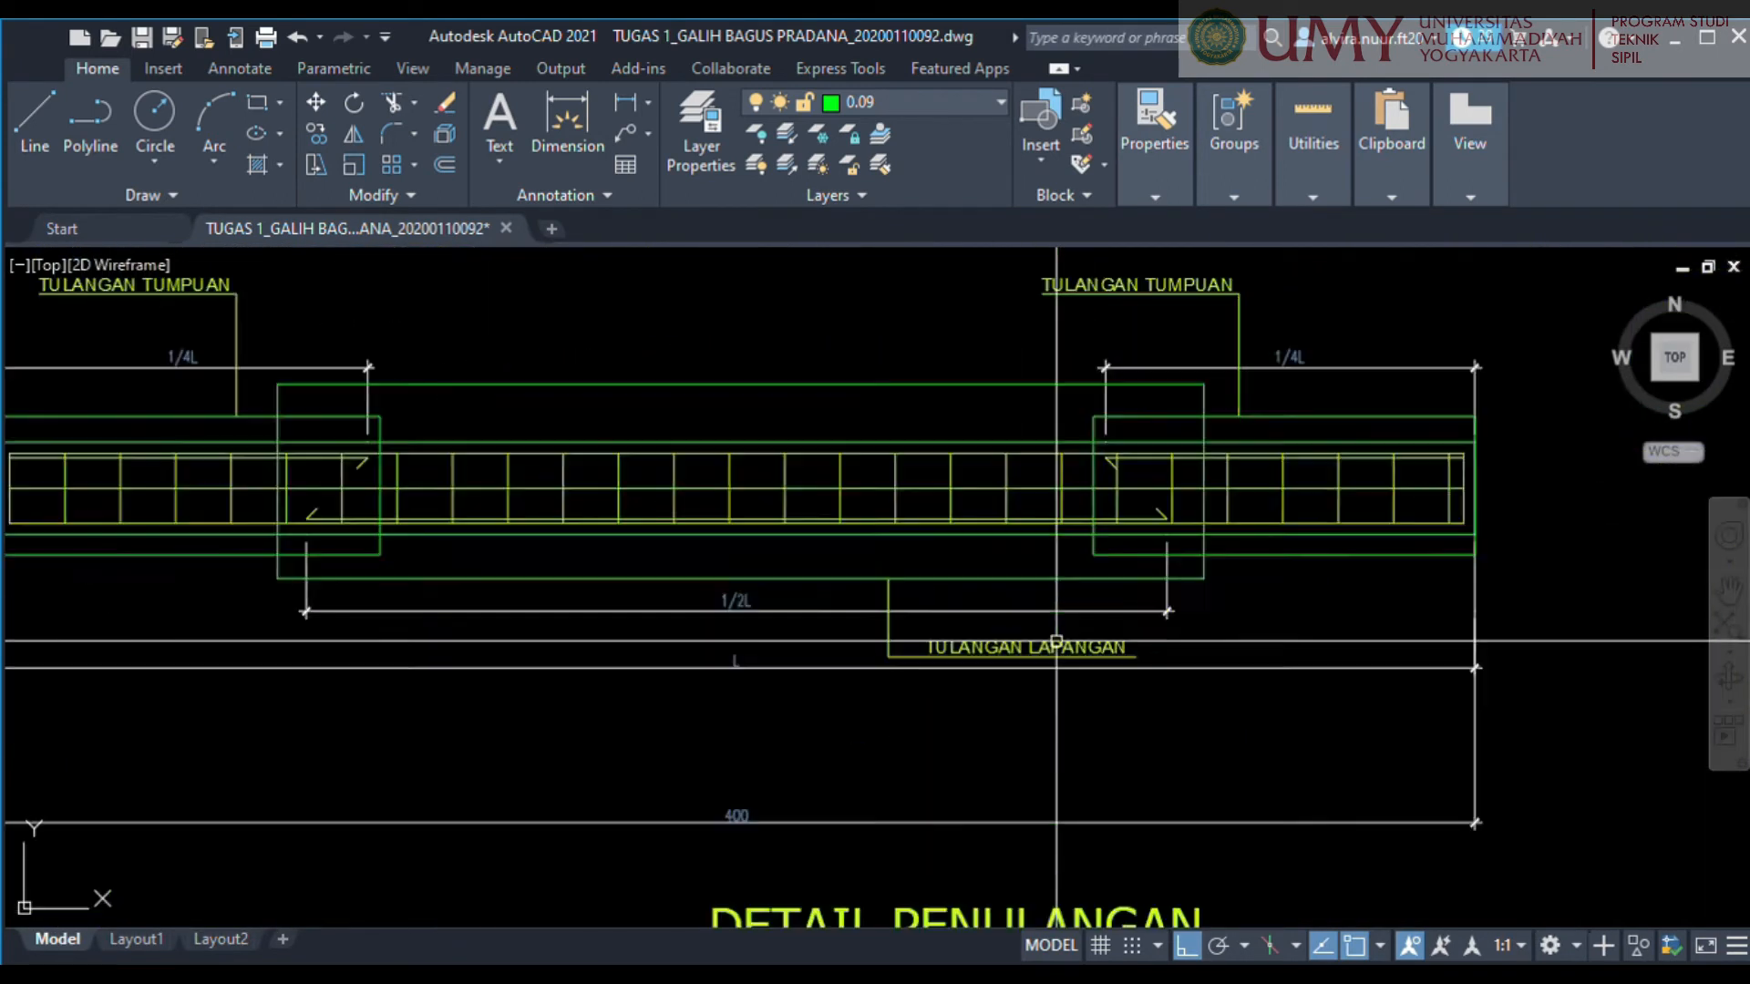
scroll(961, 657, down, 2)
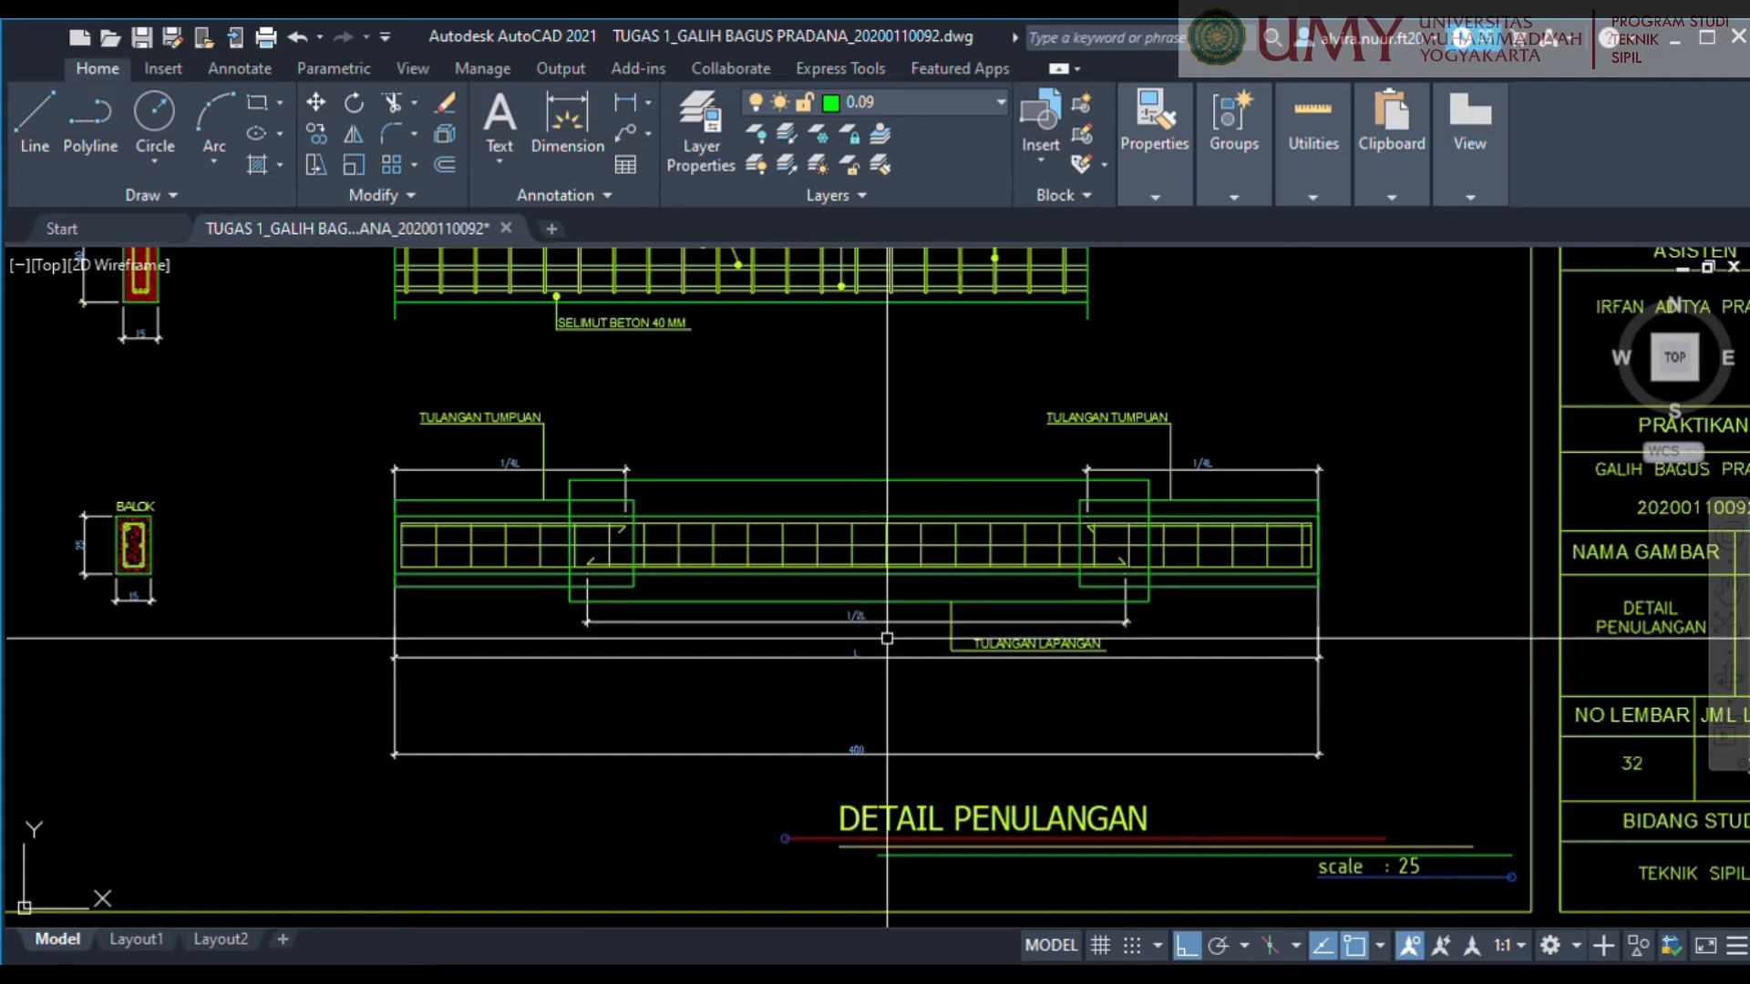
middle_drag(1364, 703, 1463, 759)
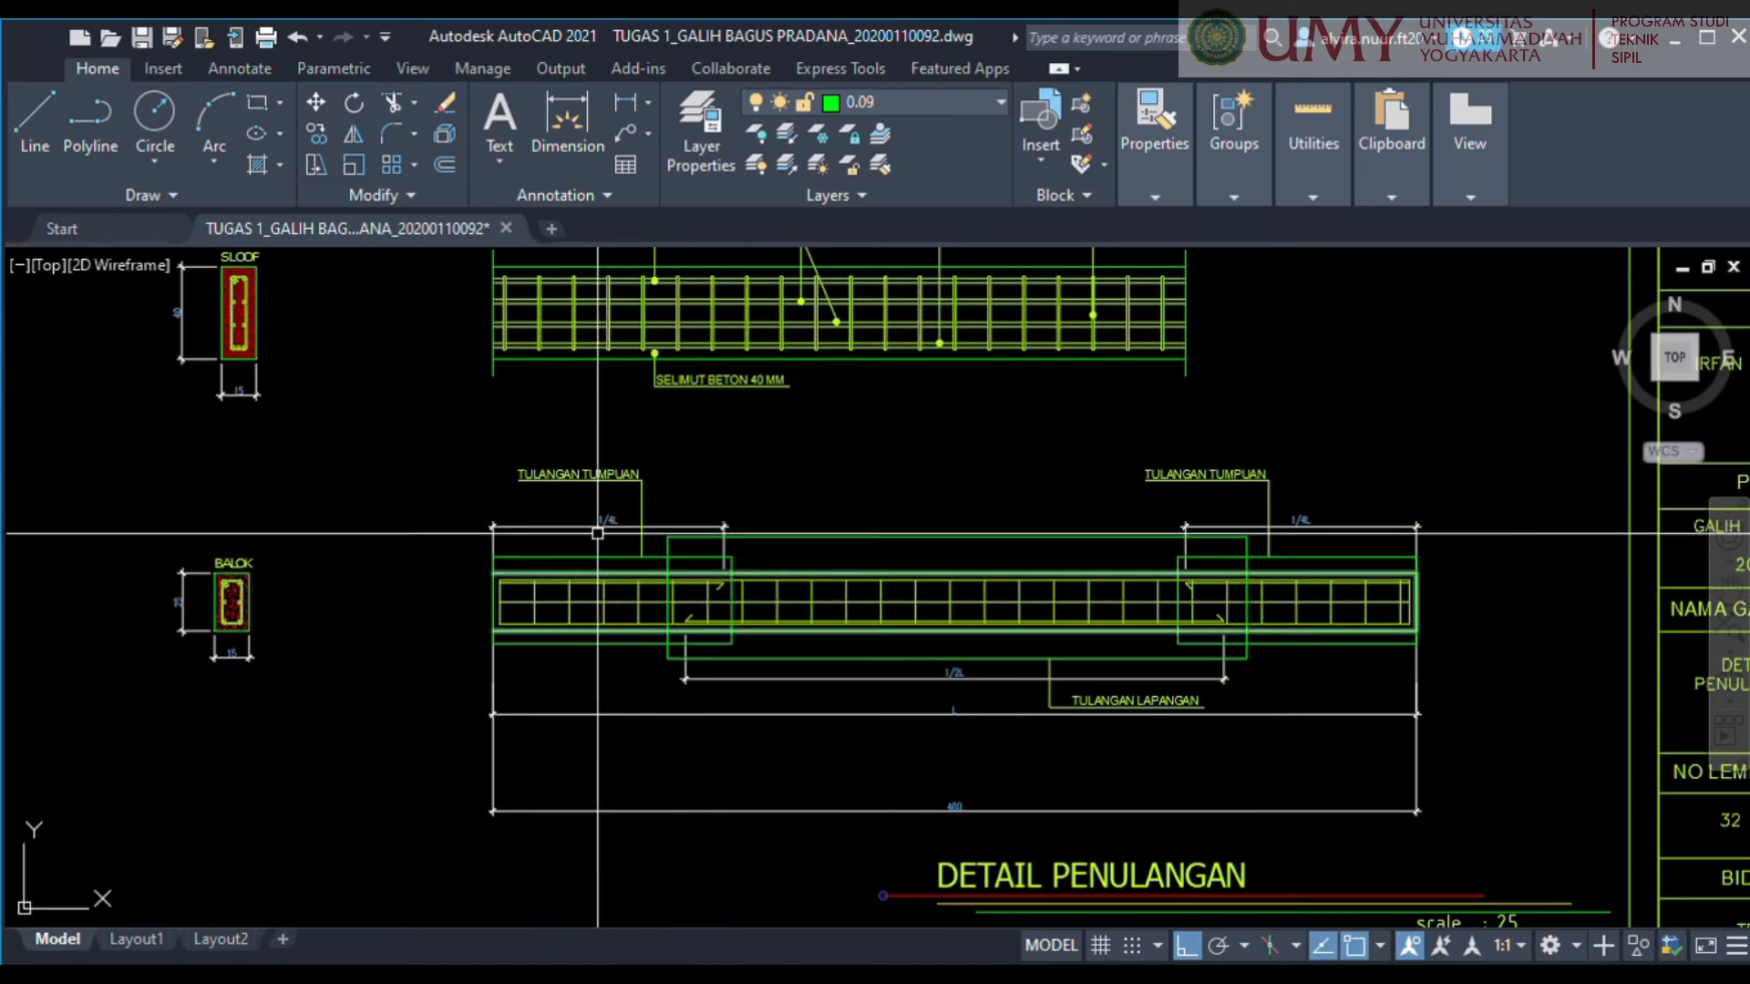
scroll(590, 500, down, 5)
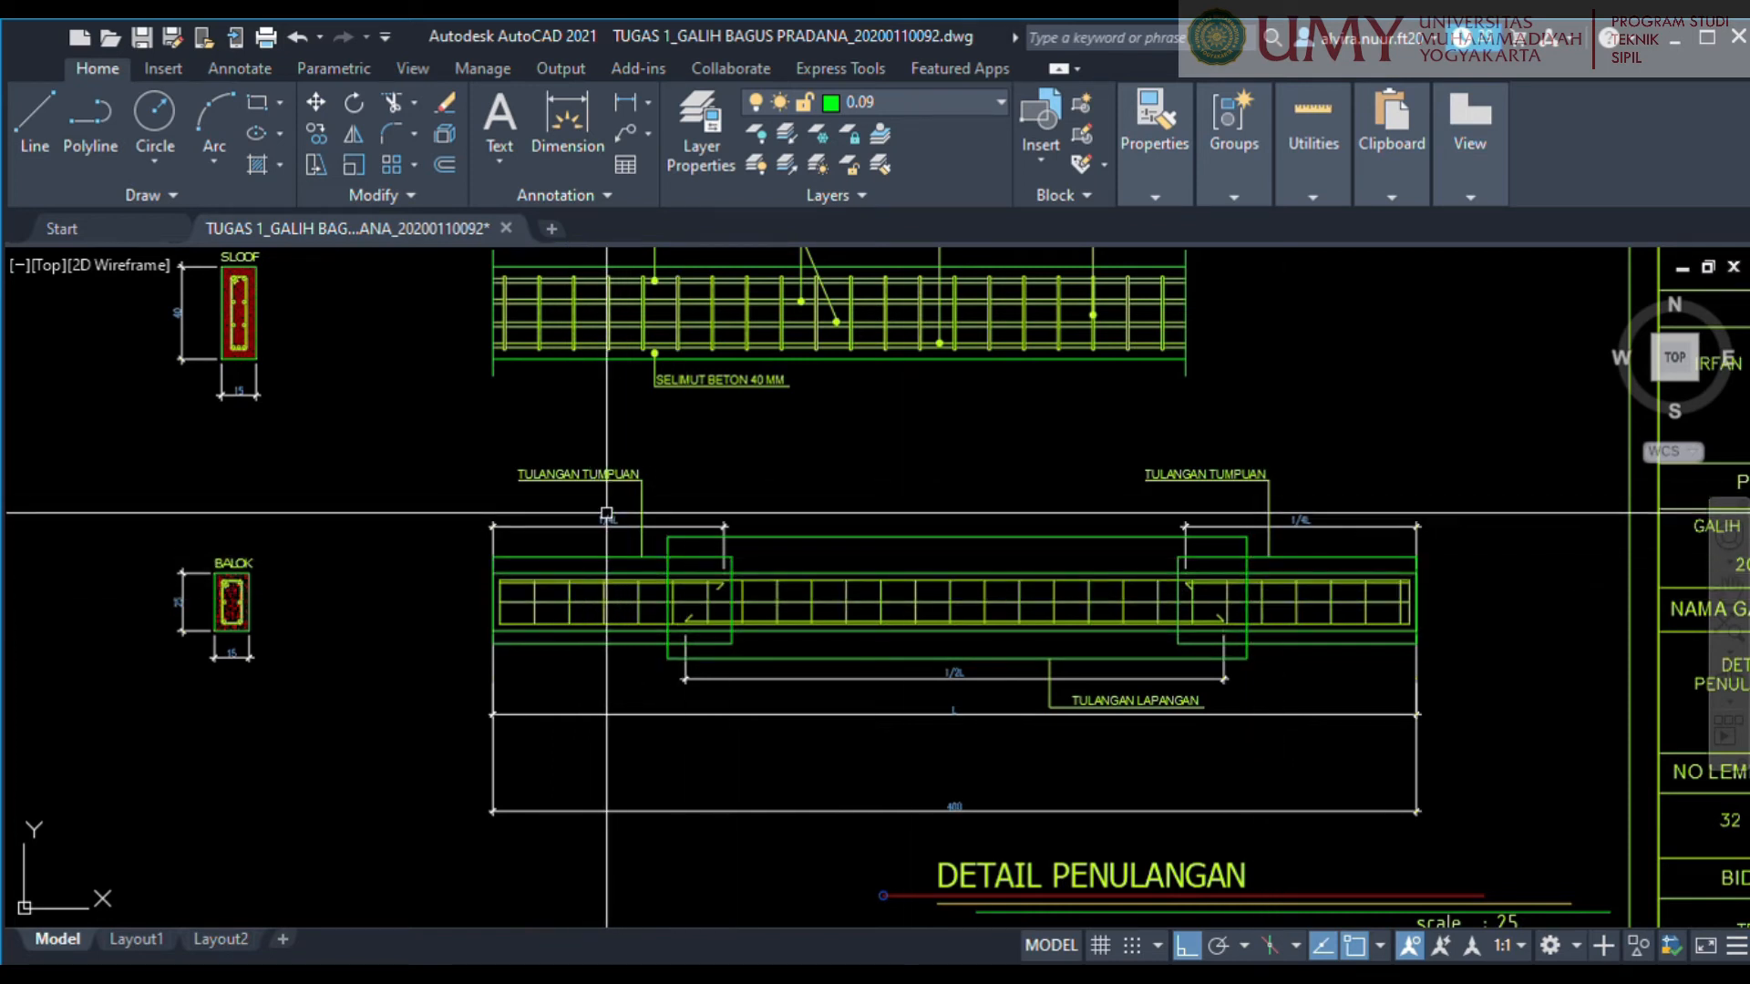
scroll(541, 454, down, 8)
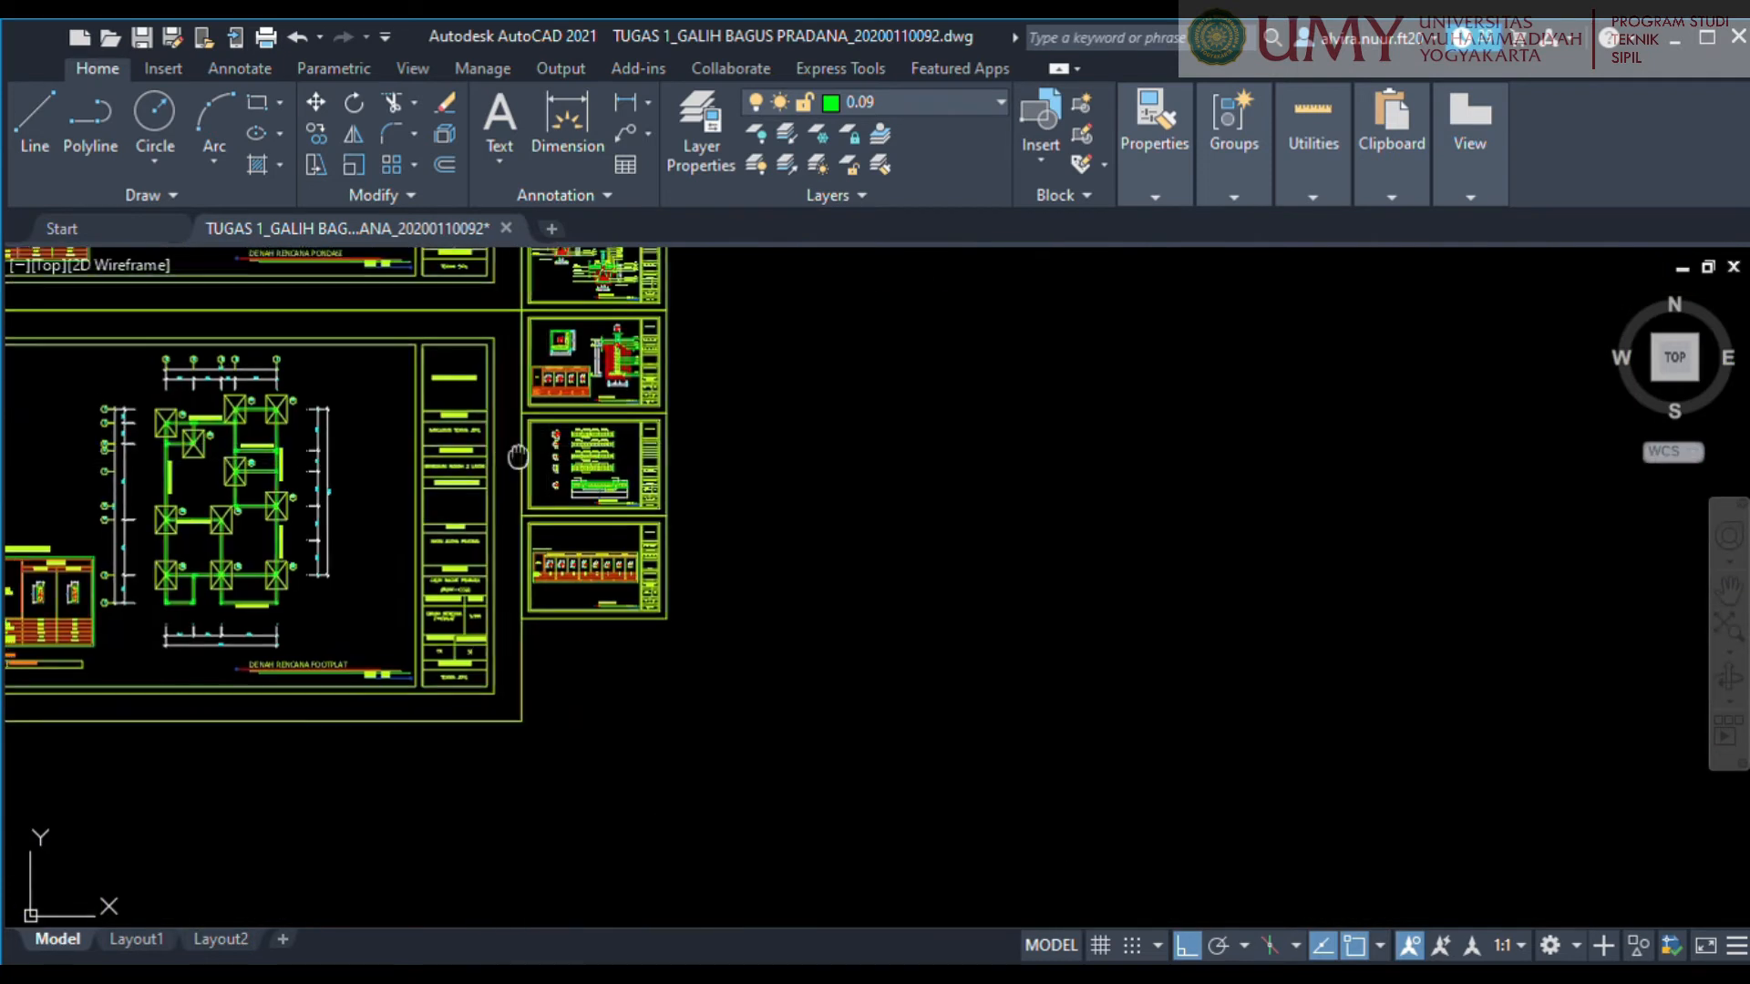
scroll(693, 456, up, 10)
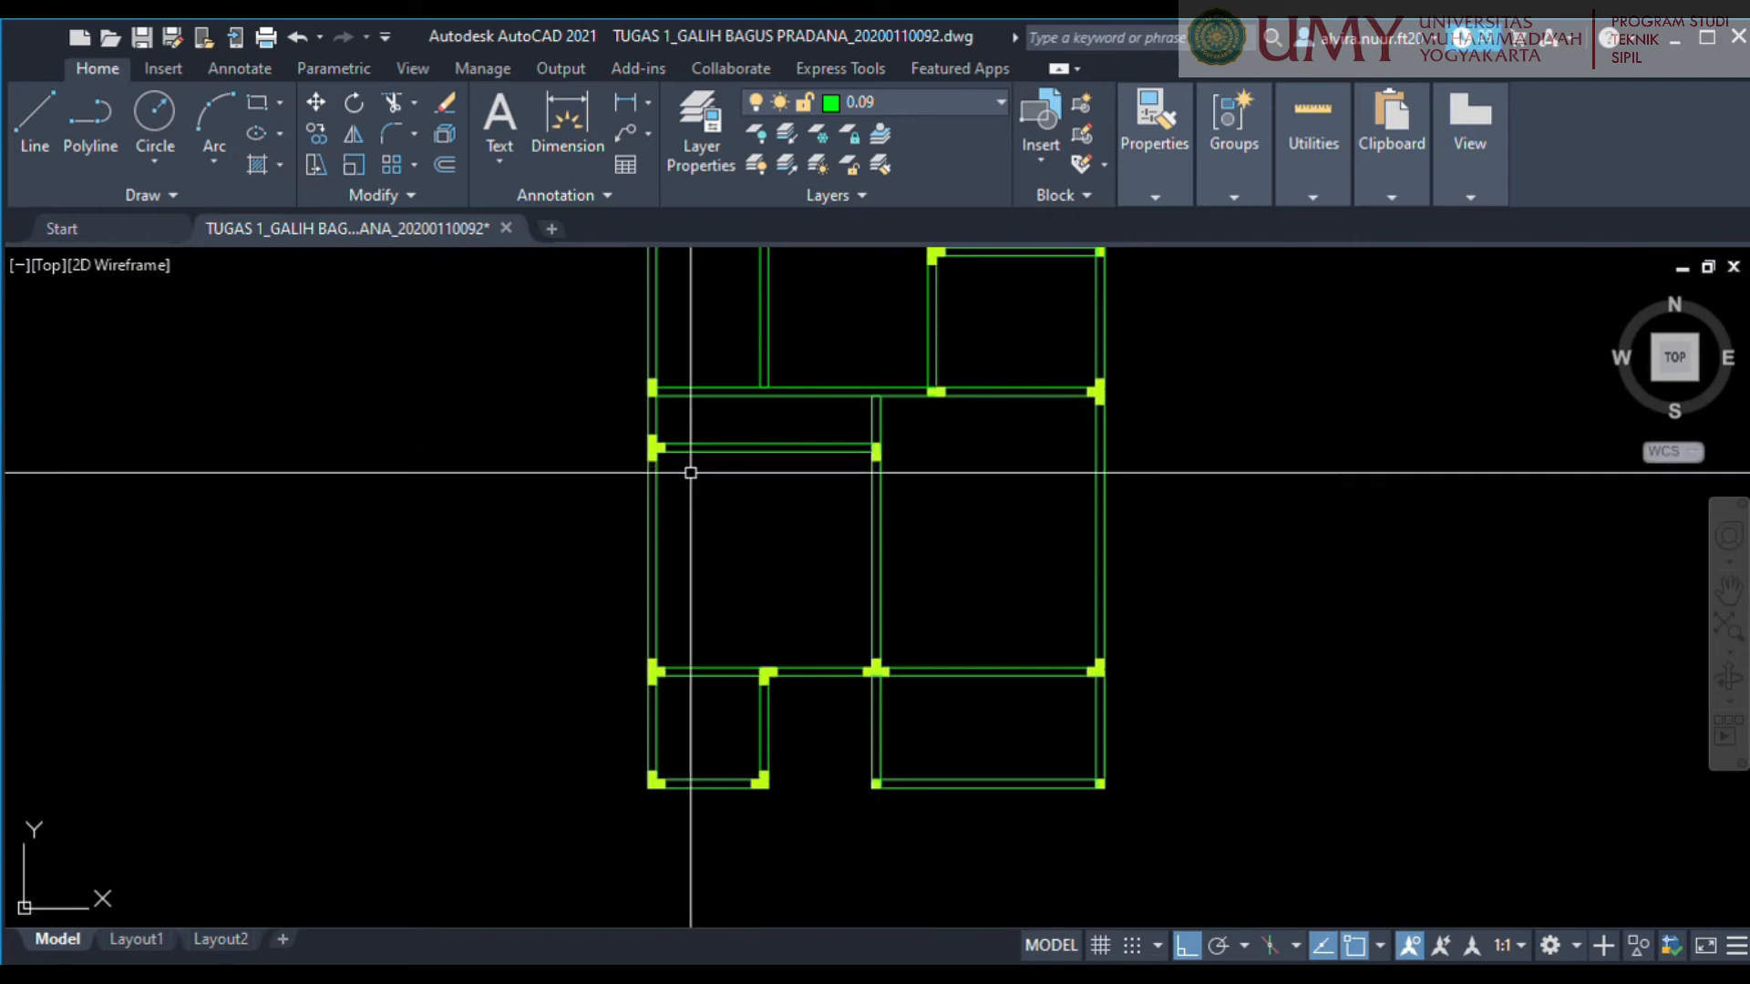
scroll(661, 462, up, 4)
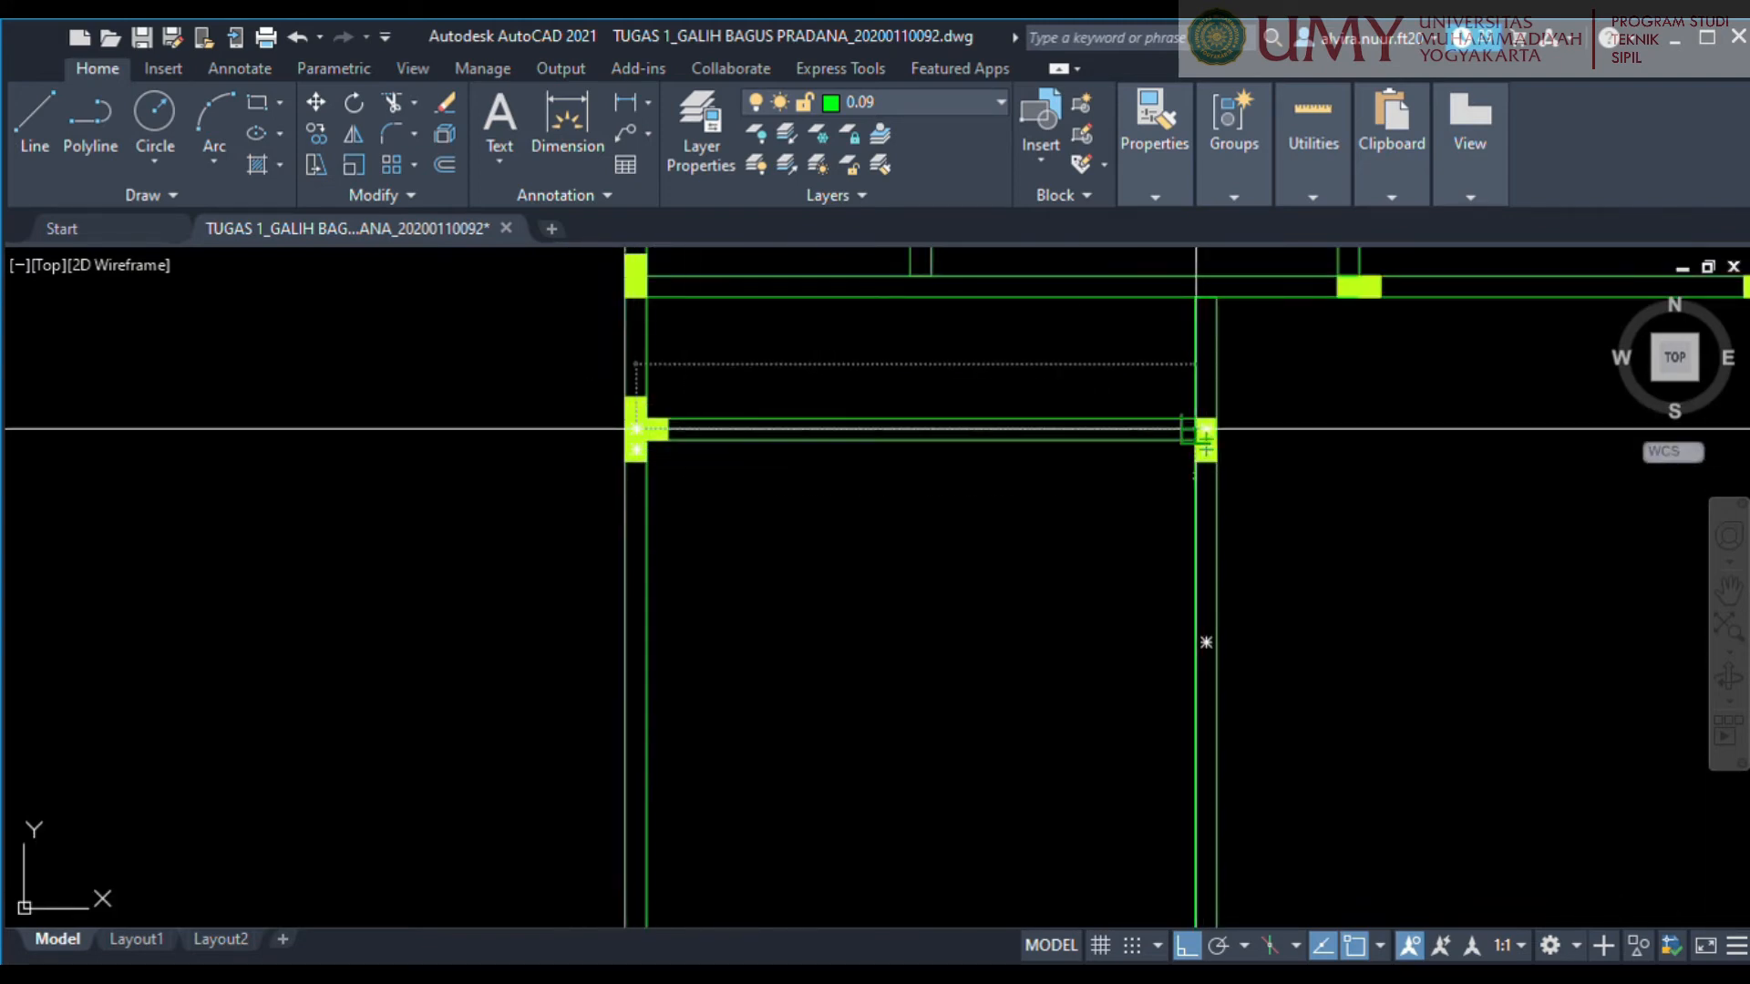
middle_drag(714, 731, 702, 353)
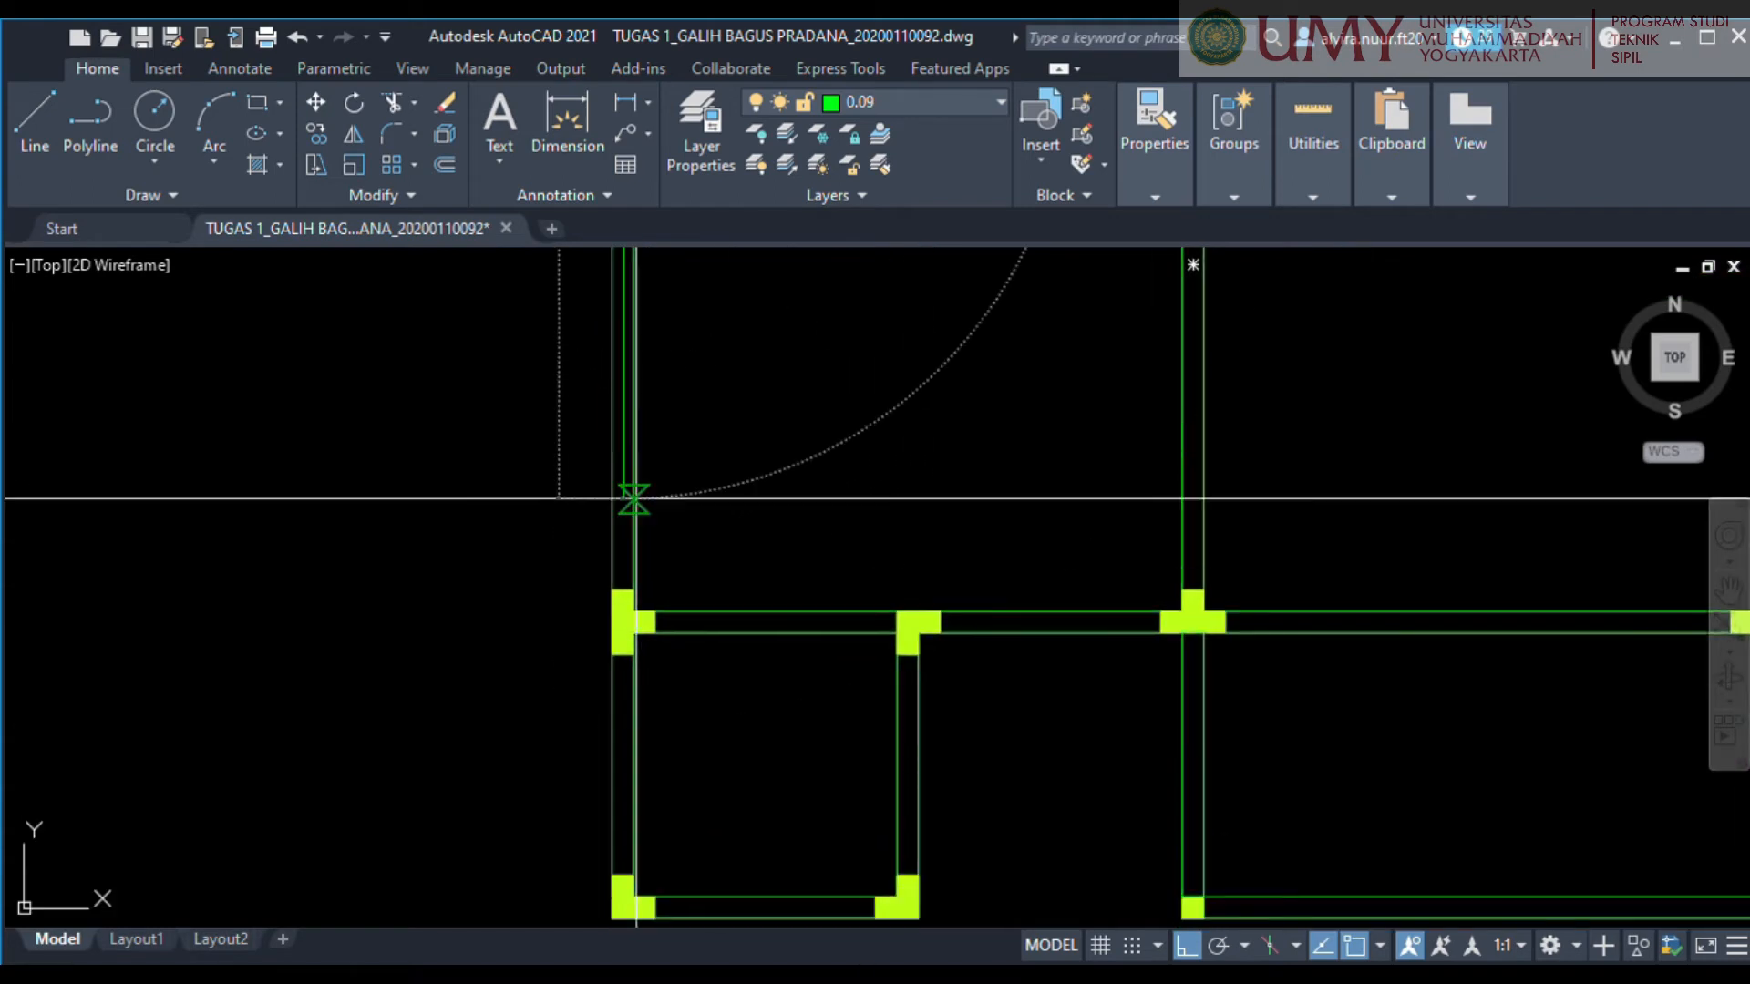
scroll(633, 611, up, 5)
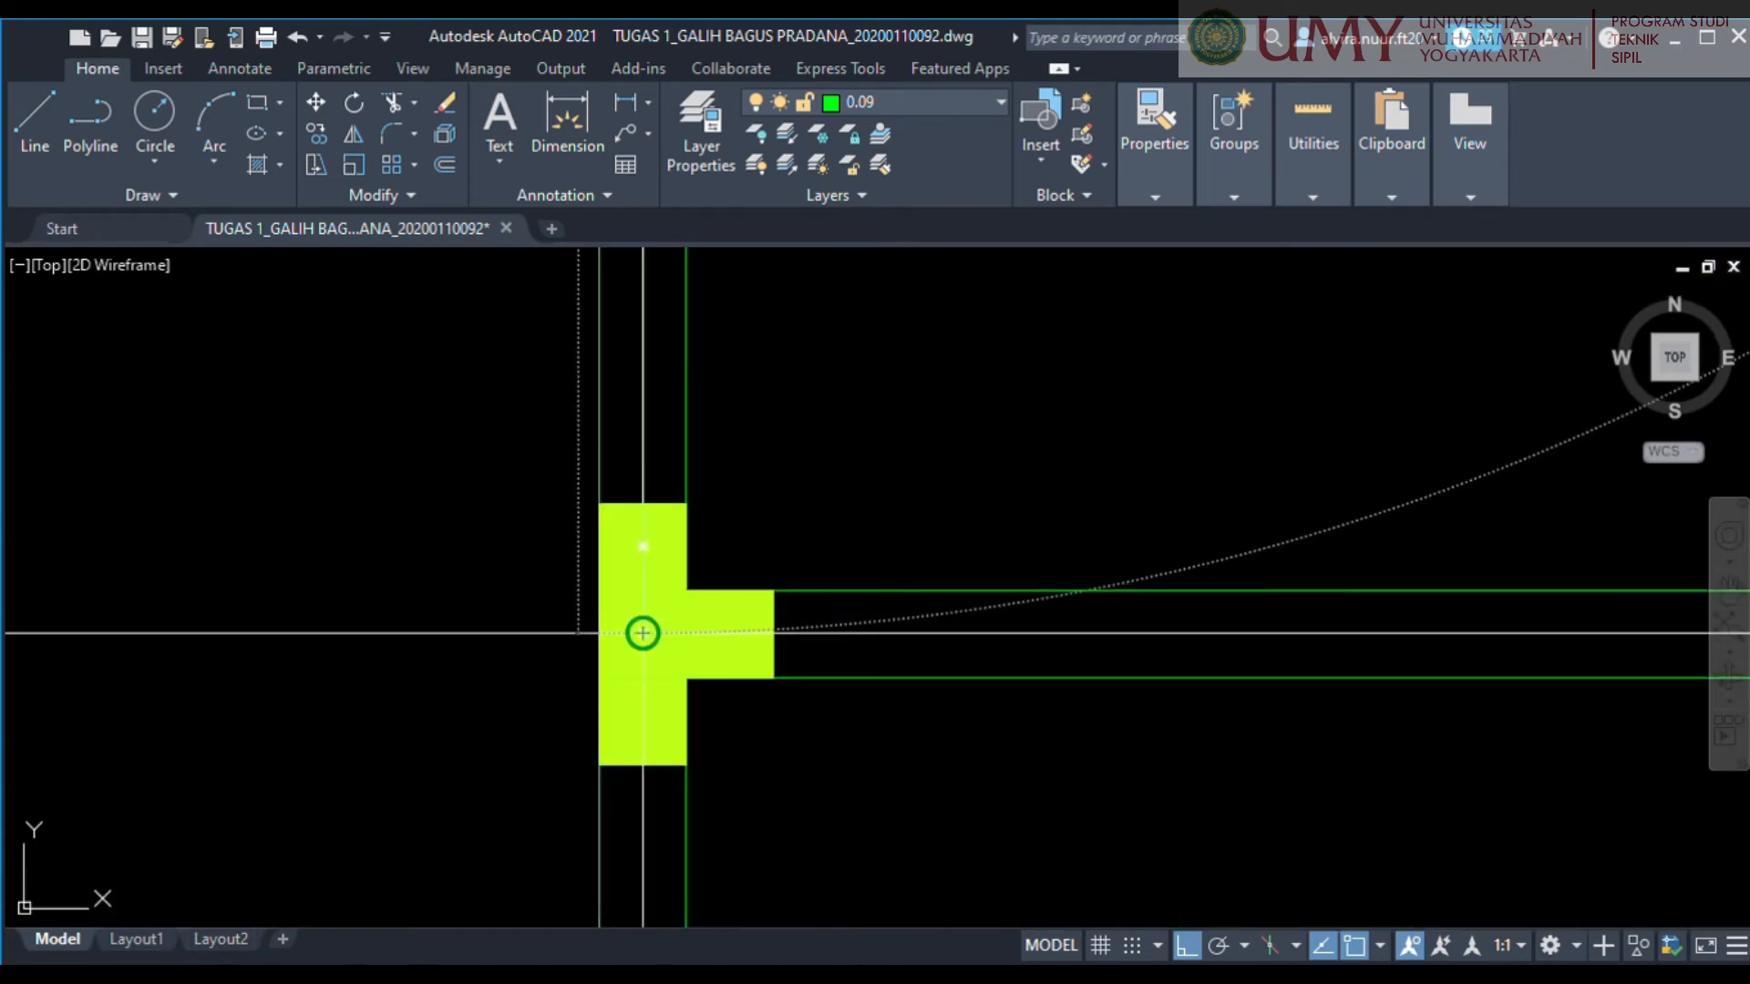
scroll(636, 632, down, 5)
middle_drag(720, 547, 694, 850)
key(Escape)
Draw a rectangle along the wall centrelines of the lower-left room, from its upper-left column to the T-shaped column at its lower-right corner.
middle_drag(663, 536, 585, 515)
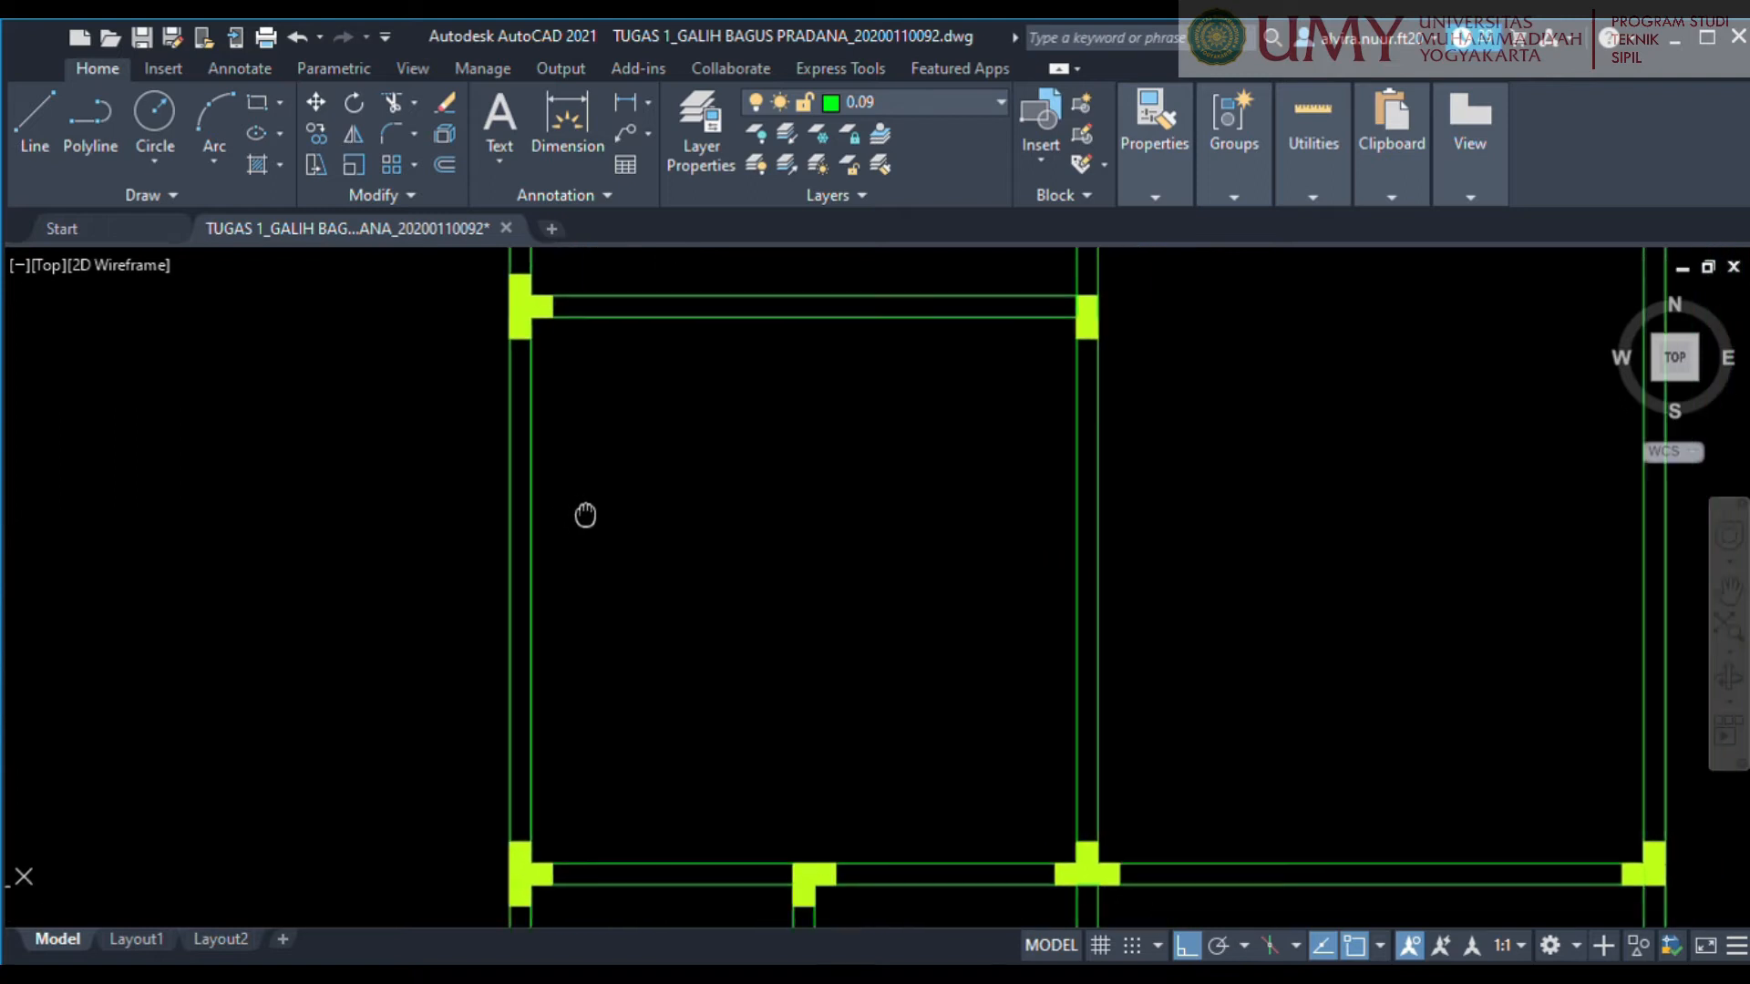
scroll(585, 511, up, 5)
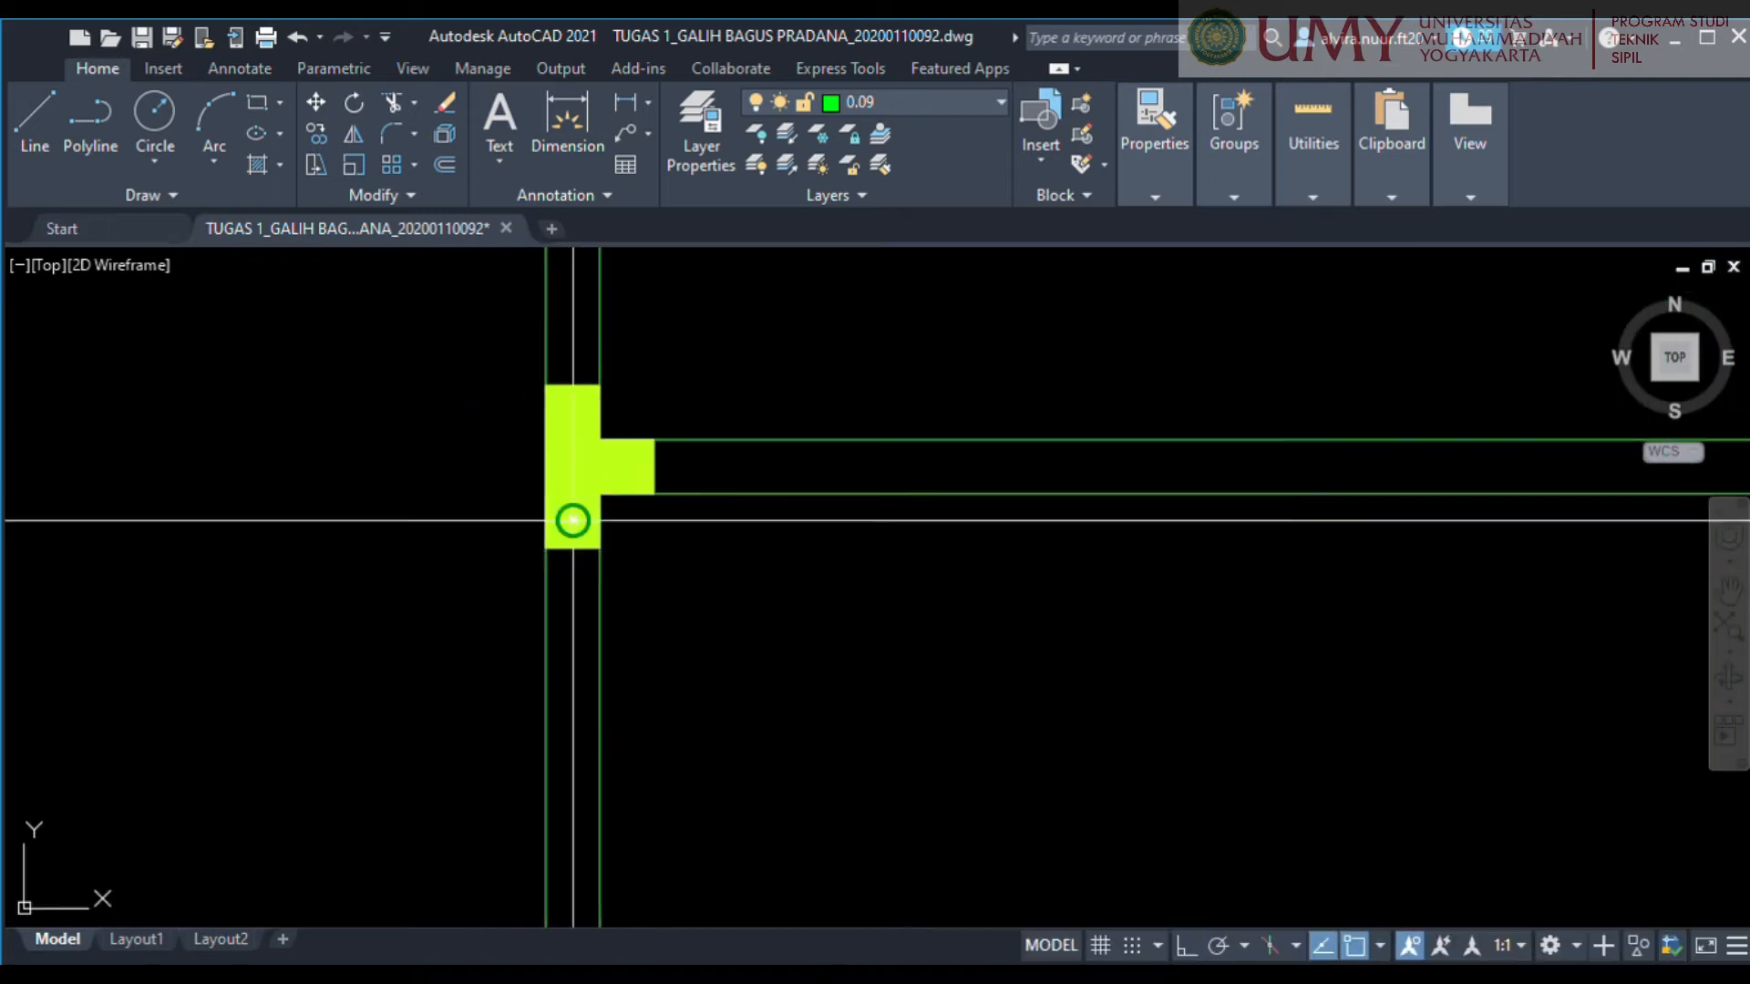
scroll(573, 467, down, 3)
scroll(1023, 756, down, 2)
middle_drag(1024, 723, 799, 449)
middle_drag(1007, 727, 958, 588)
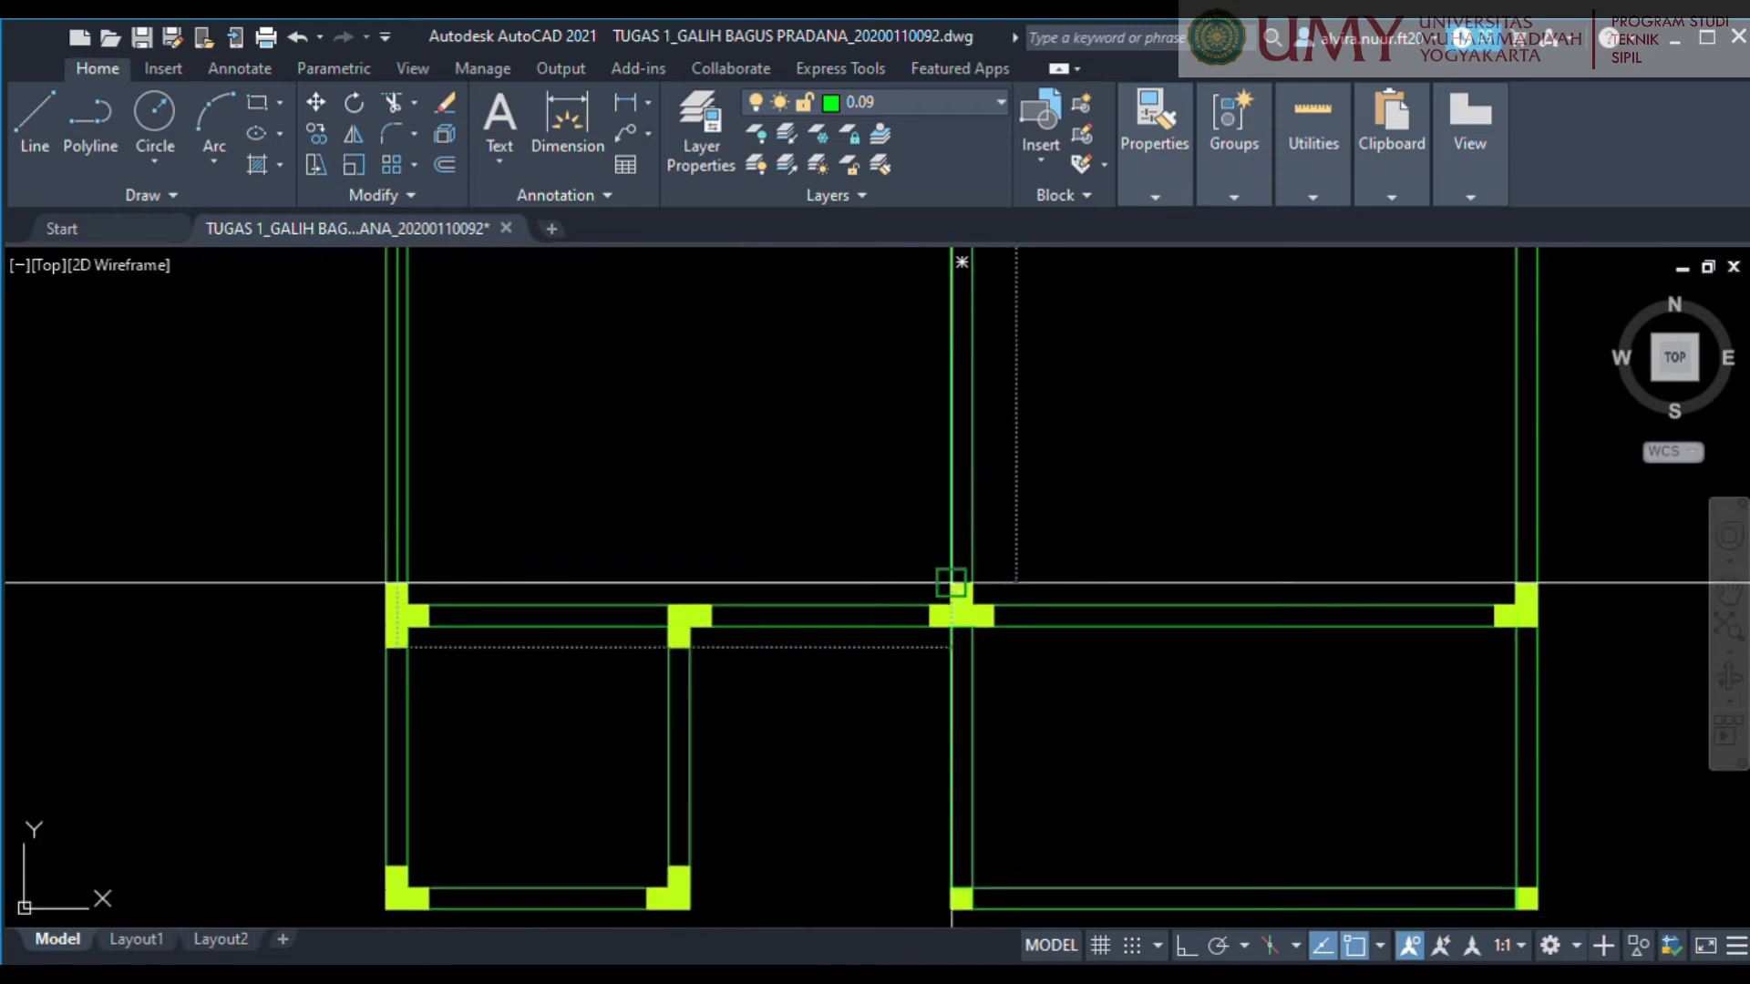
scroll(963, 615, up, 5)
click(955, 650)
scroll(953, 626, down, 7)
scroll(1206, 714, up, 3)
middle_drag(1206, 714, 1018, 676)
scroll(1019, 676, down, 2)
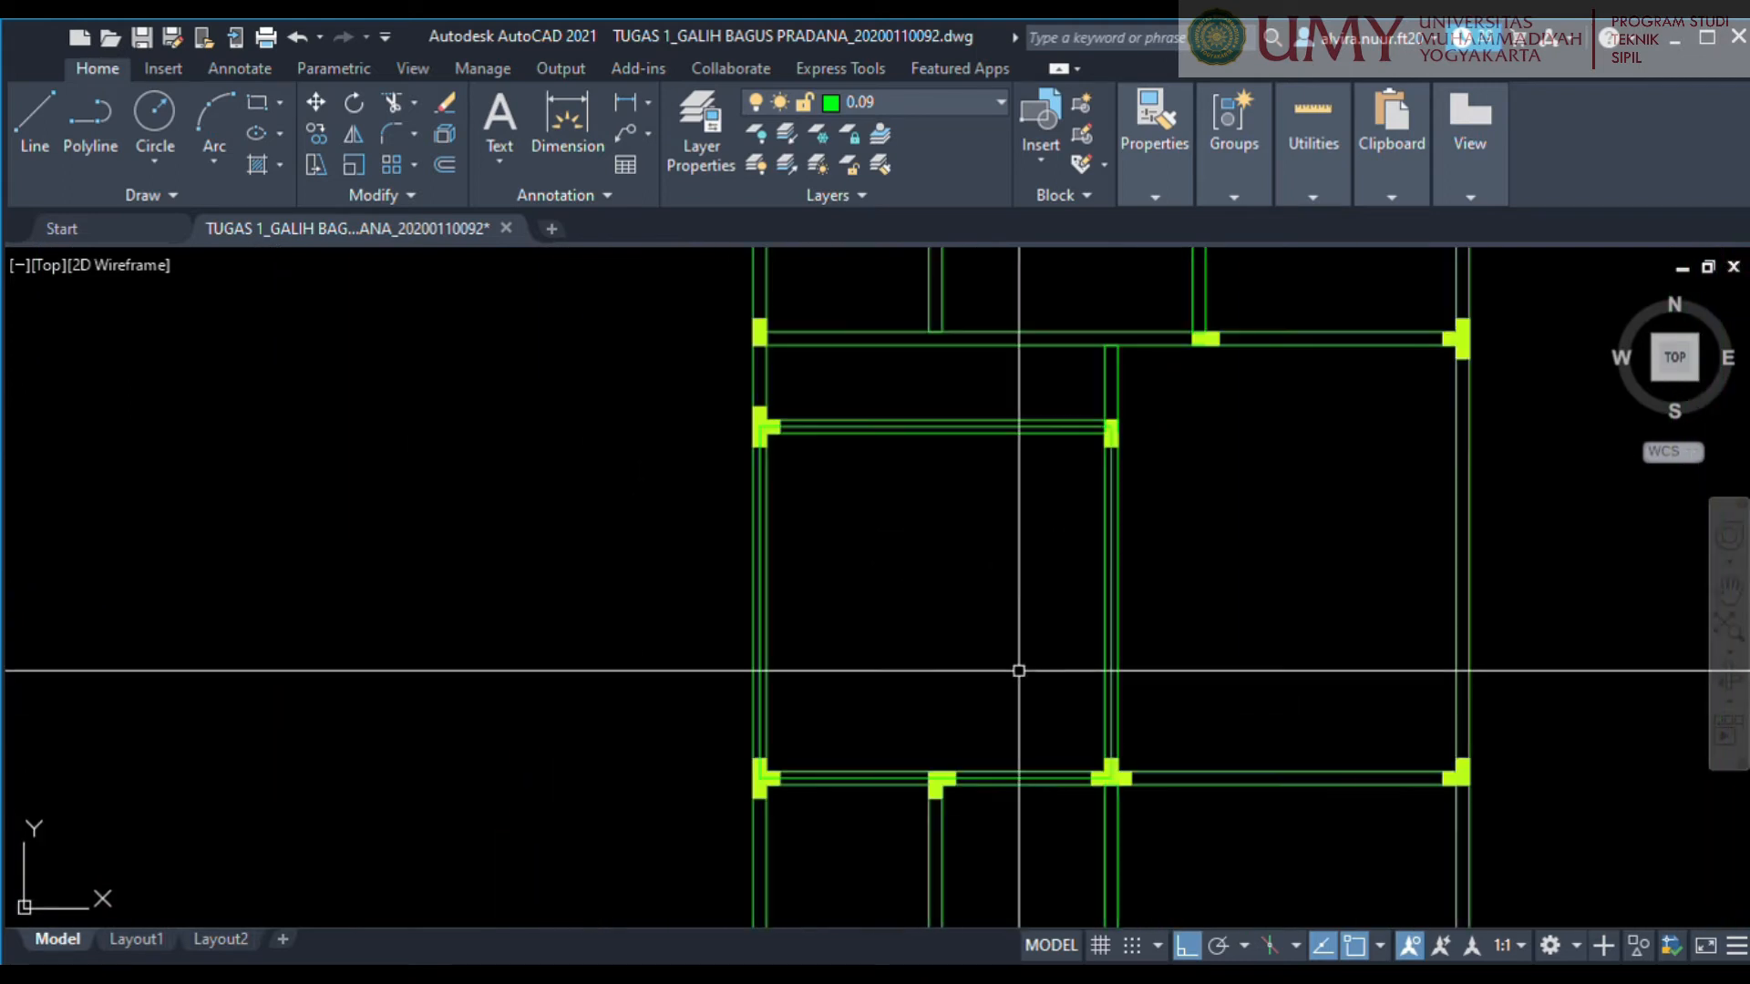
Offset the lower-left room's centreline rectangle inward by a quarter of the room's span, and delete the original rectangle.
scroll(1118, 606, up, 2)
click(1106, 601)
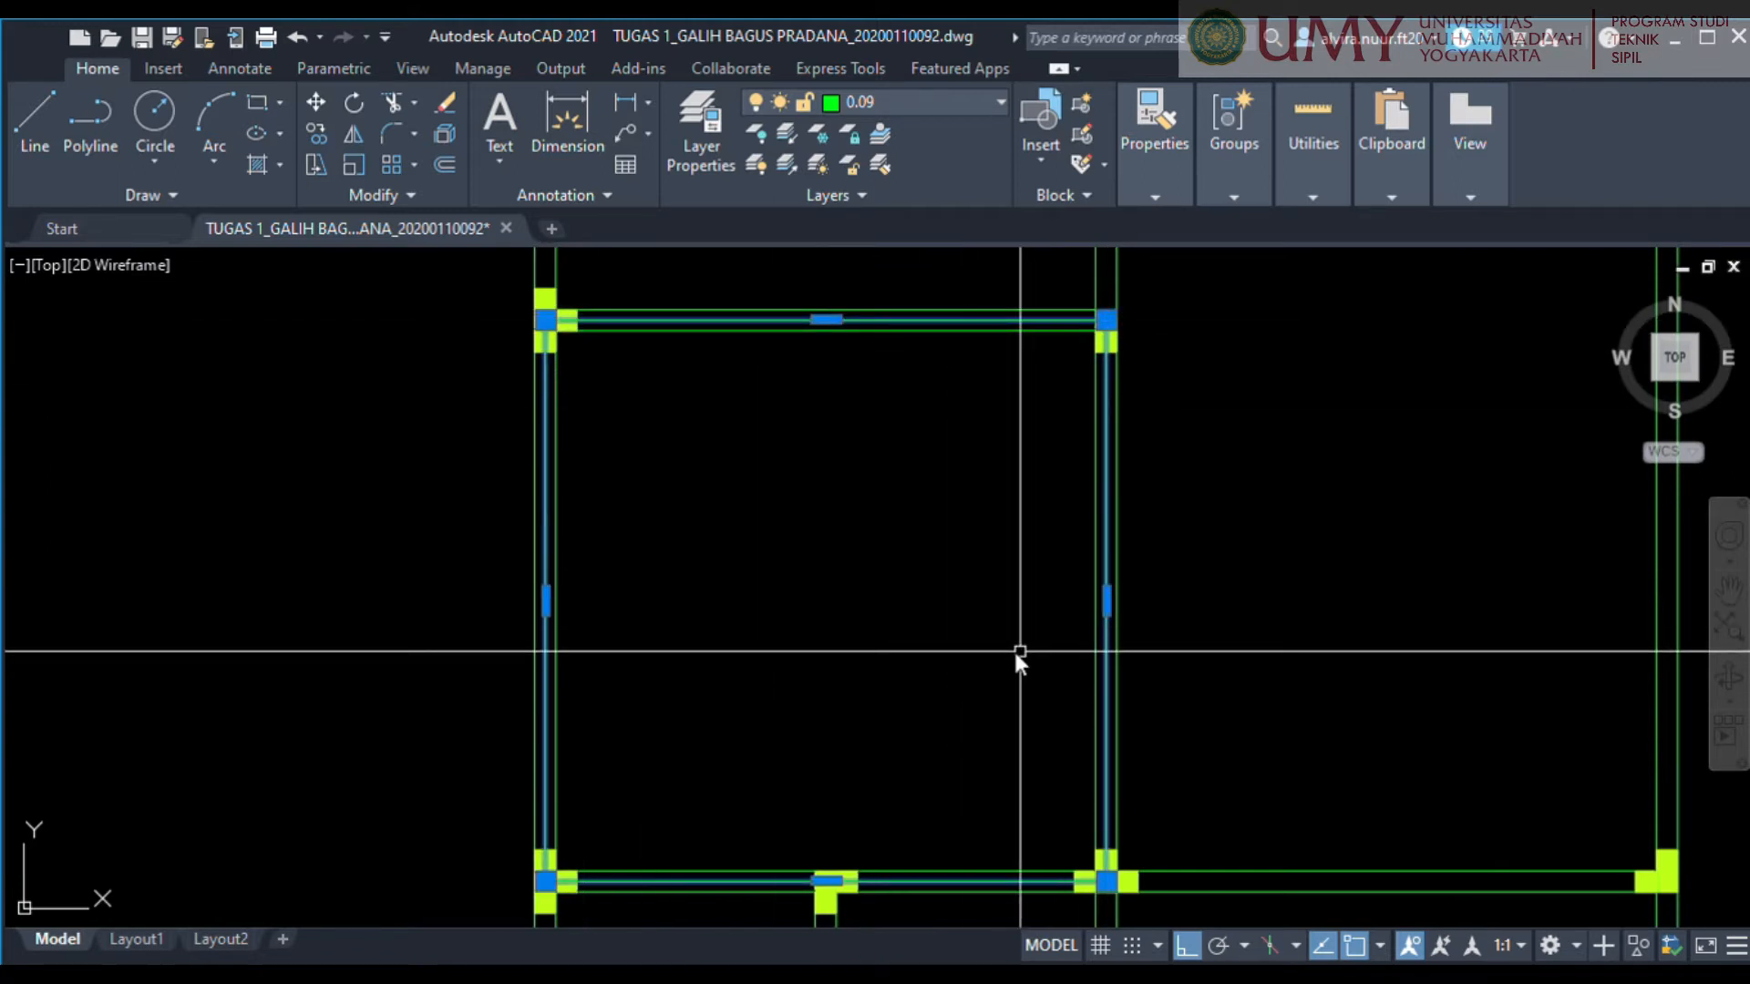
key(Delete)
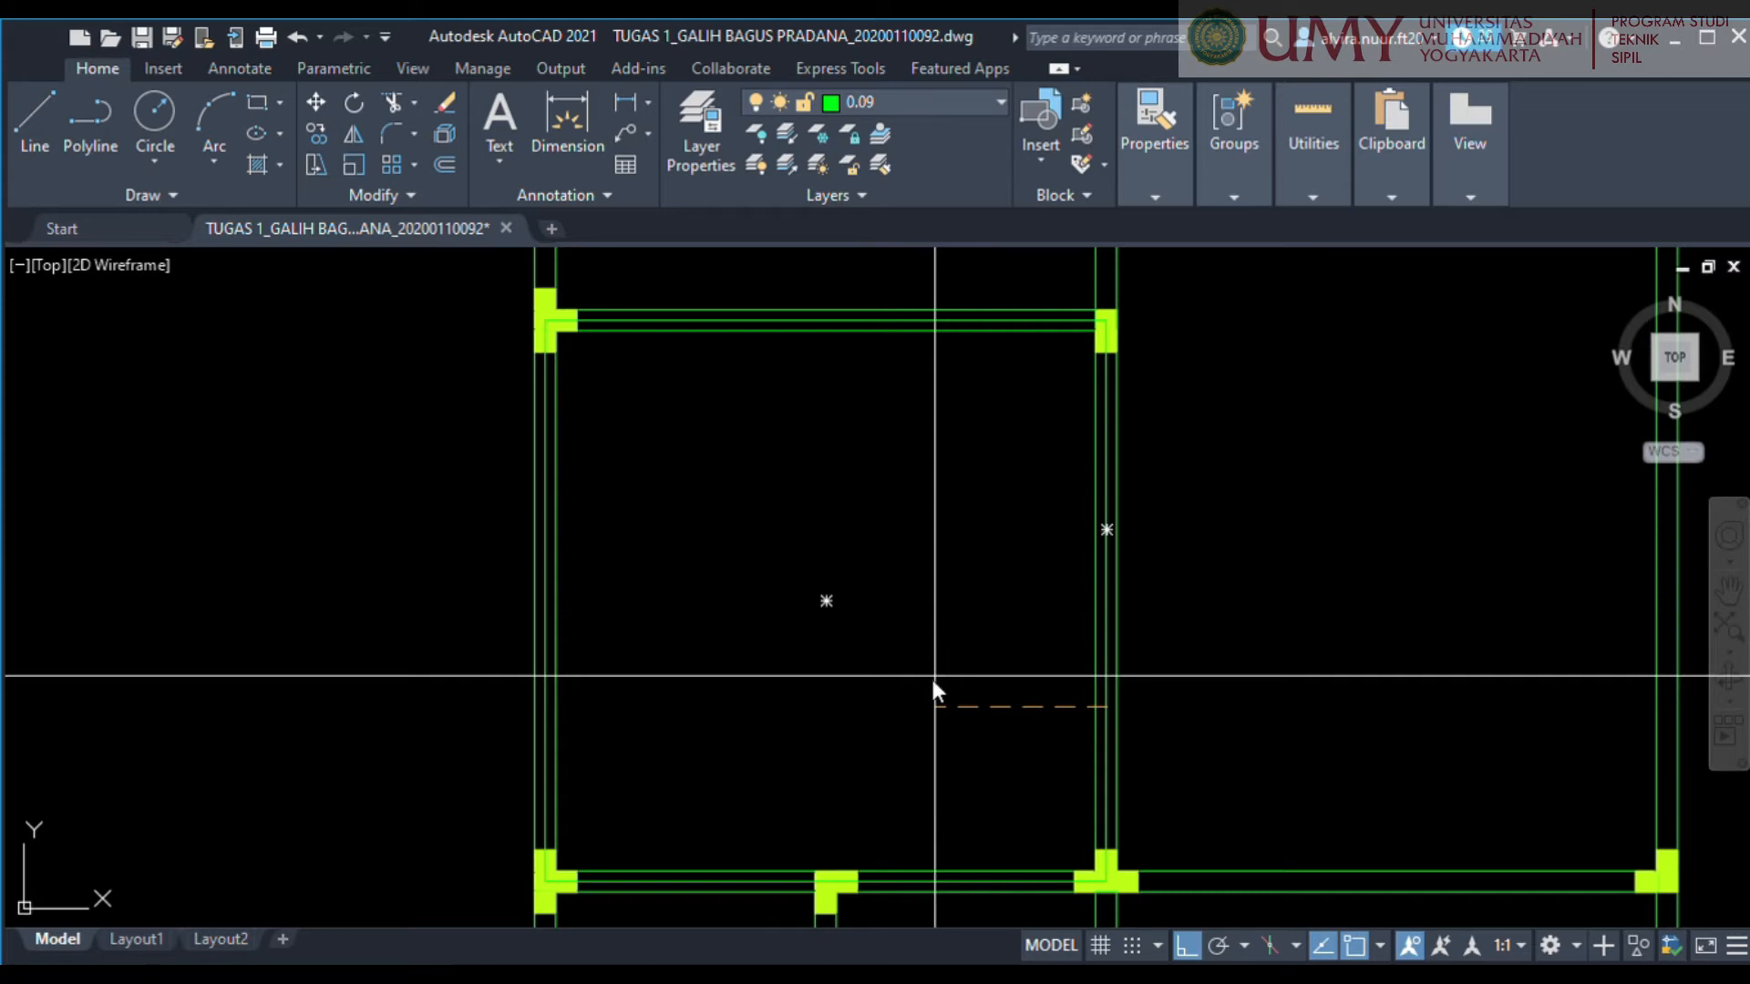
key(Return)
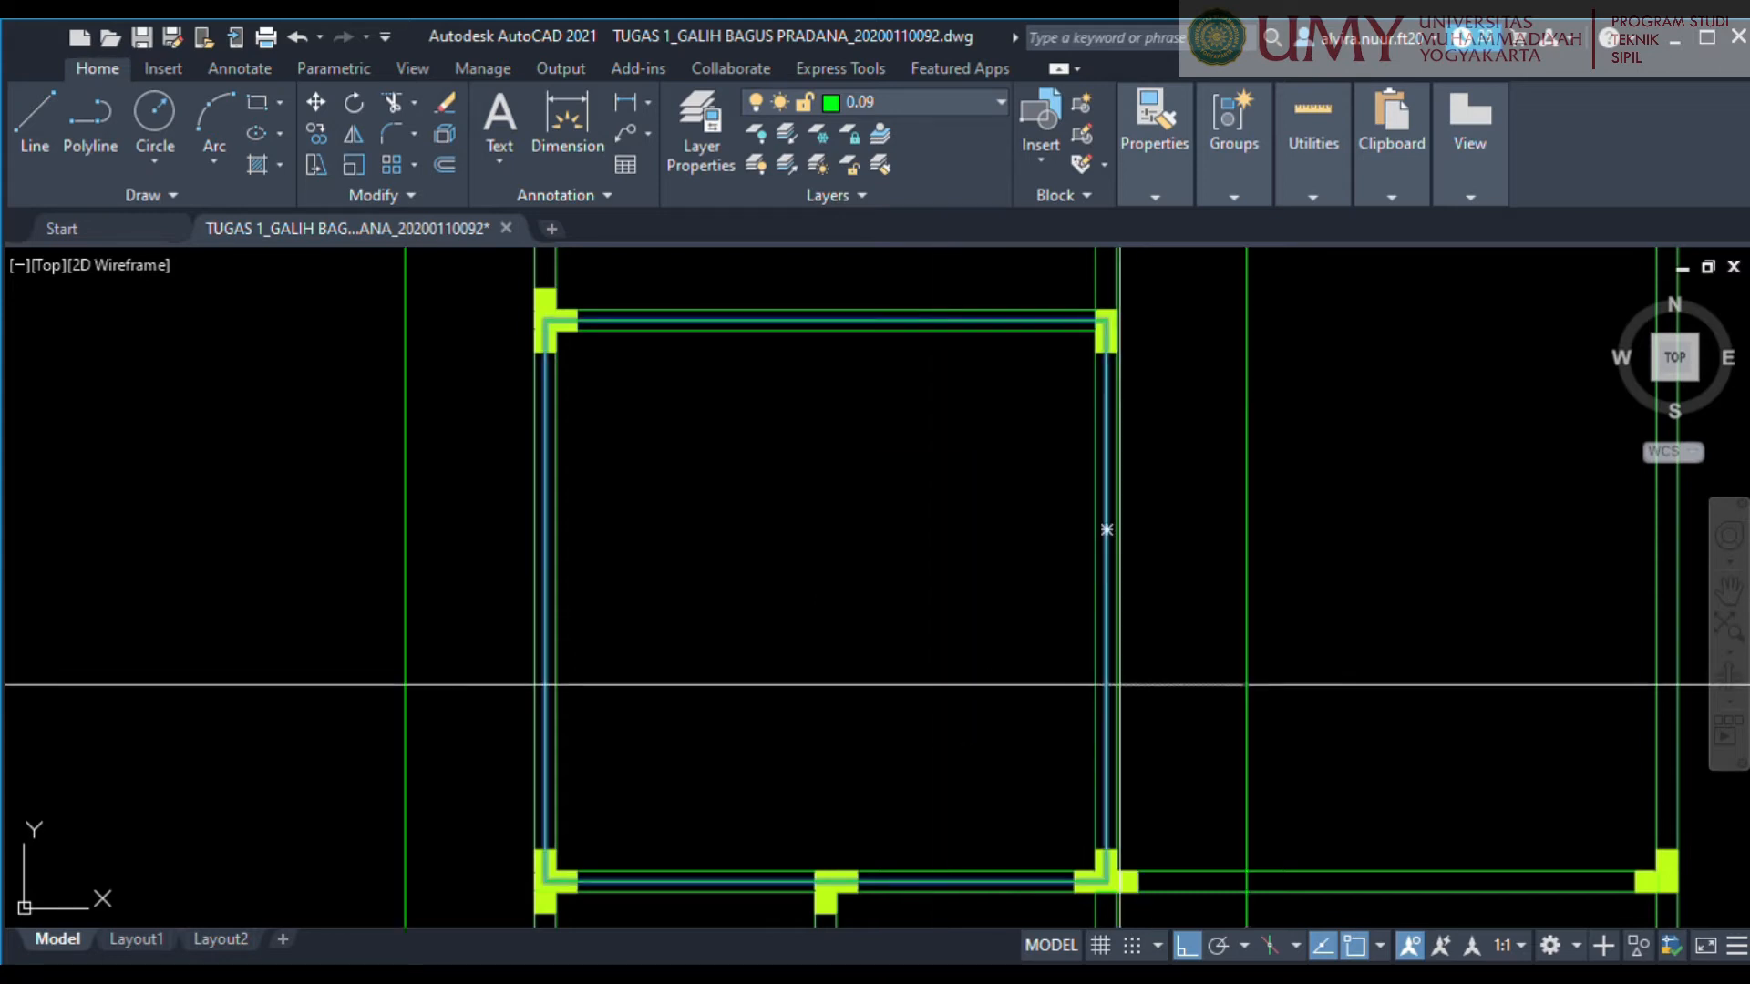
click(897, 674)
scroll(895, 638, up, 5)
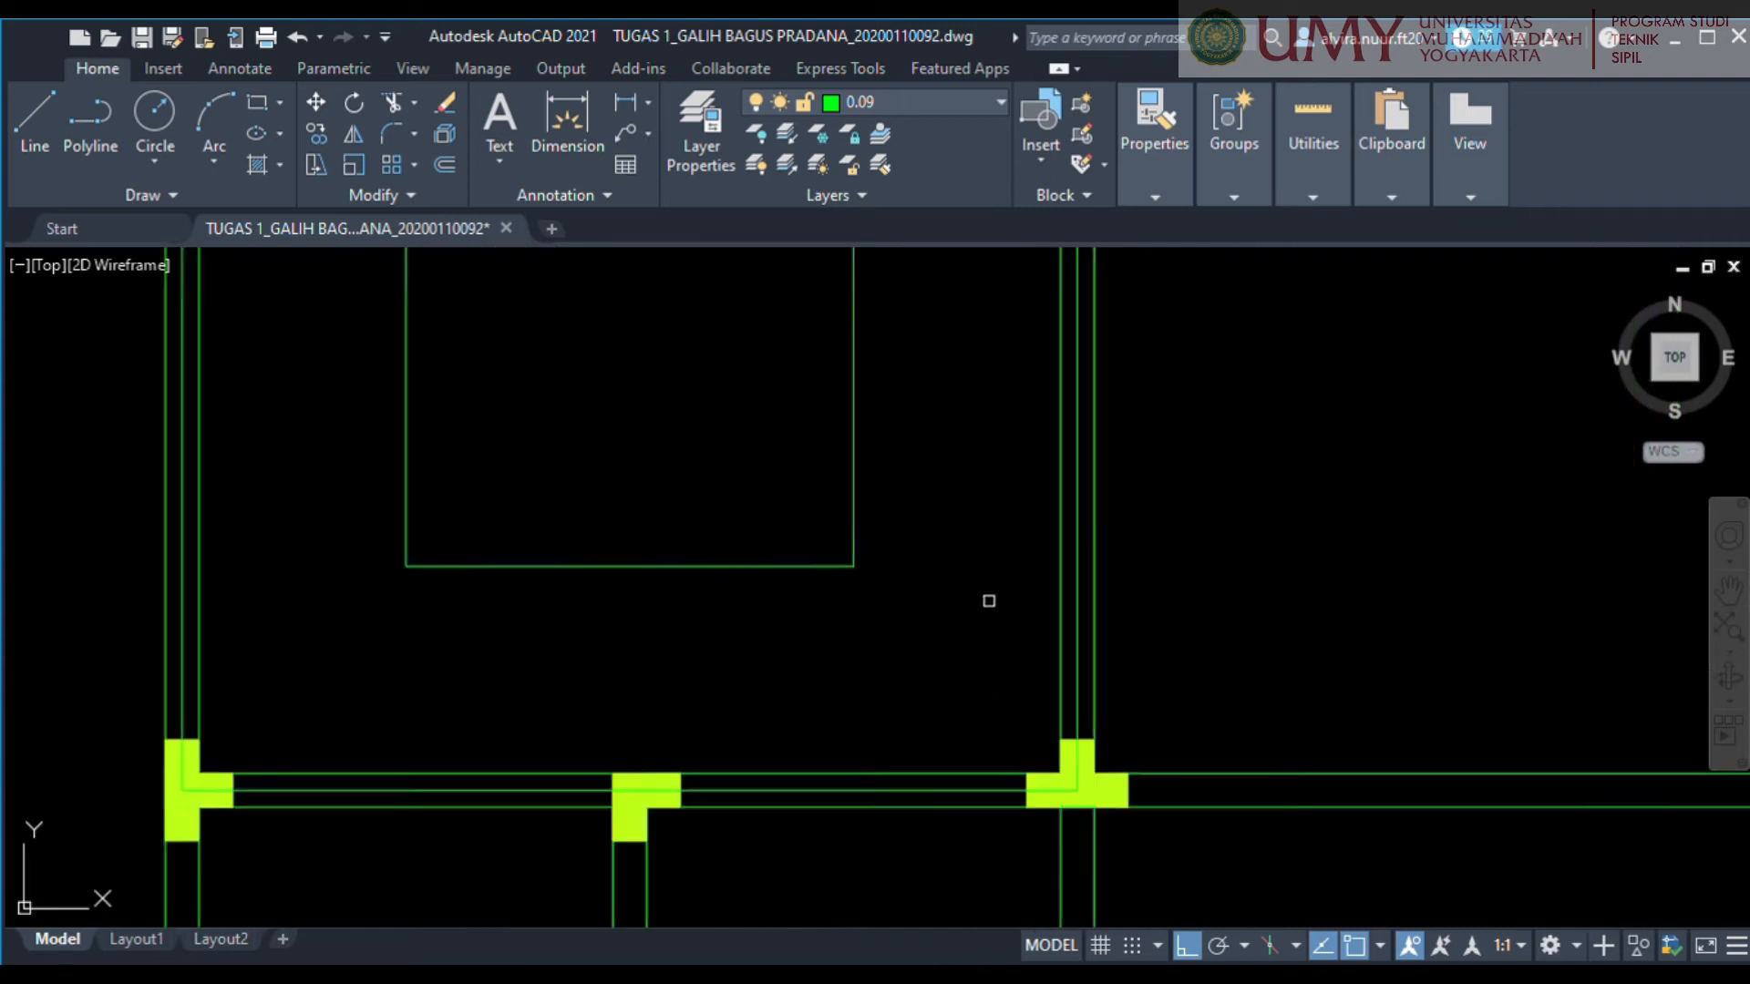
scroll(1118, 651, up, 2)
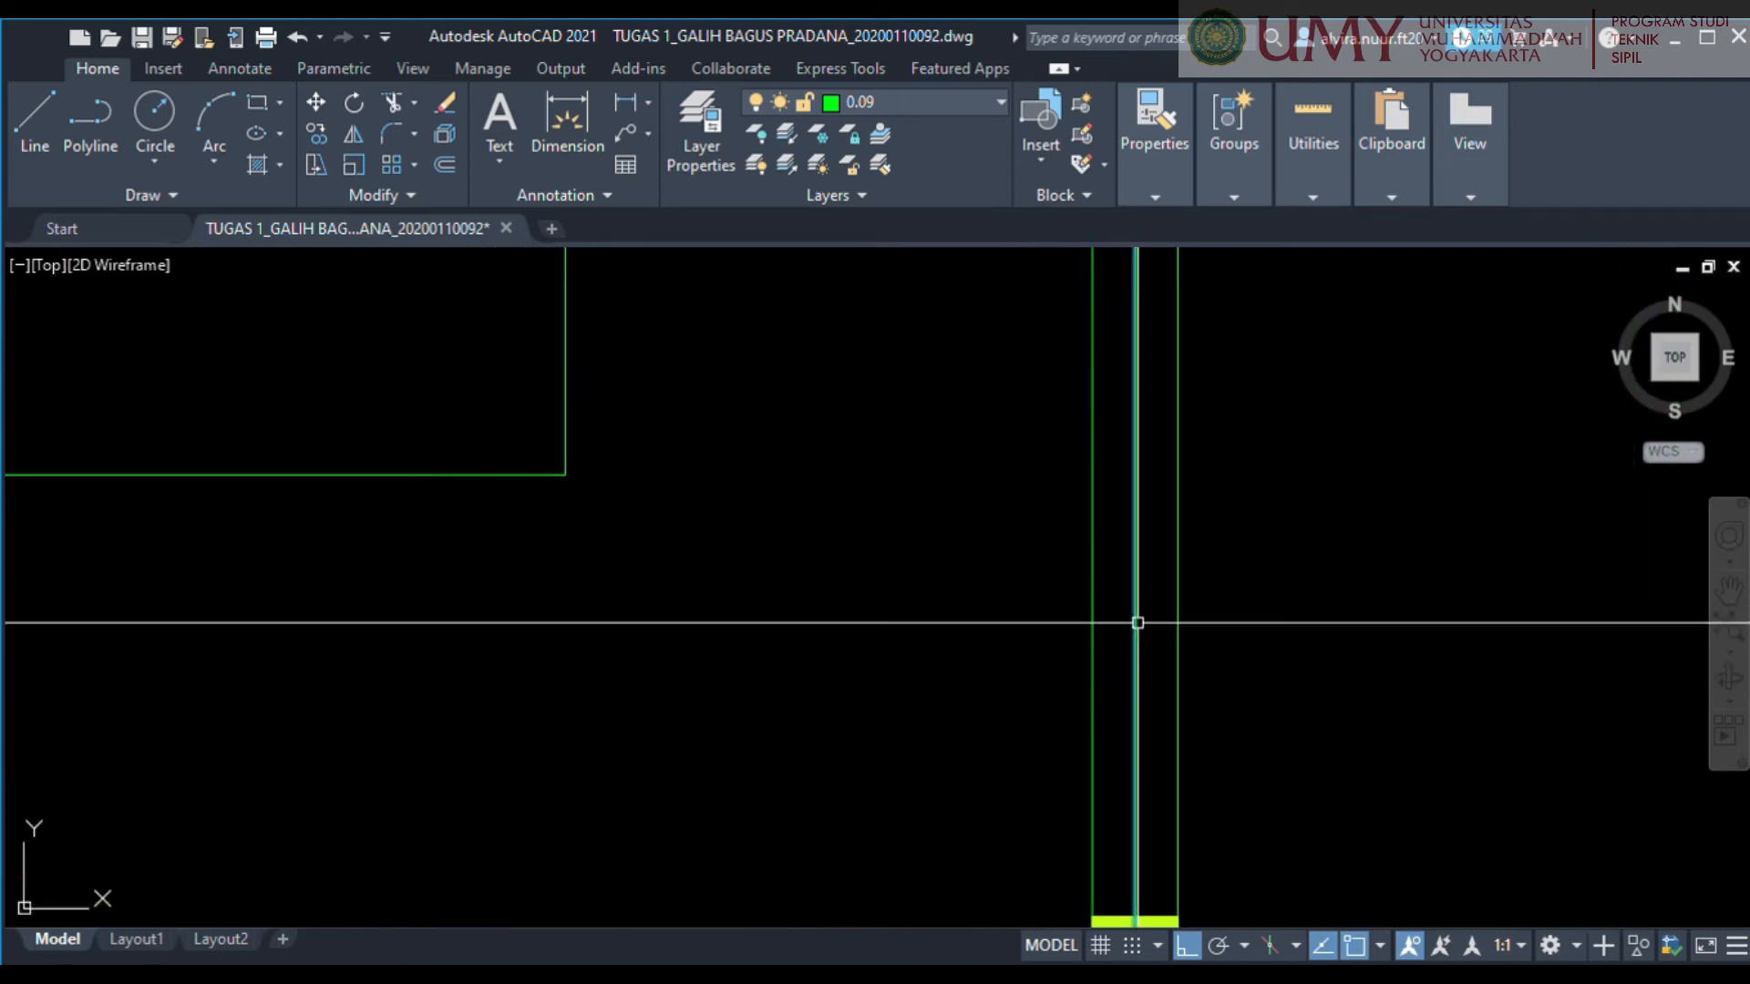
scroll(1135, 625, down, 5)
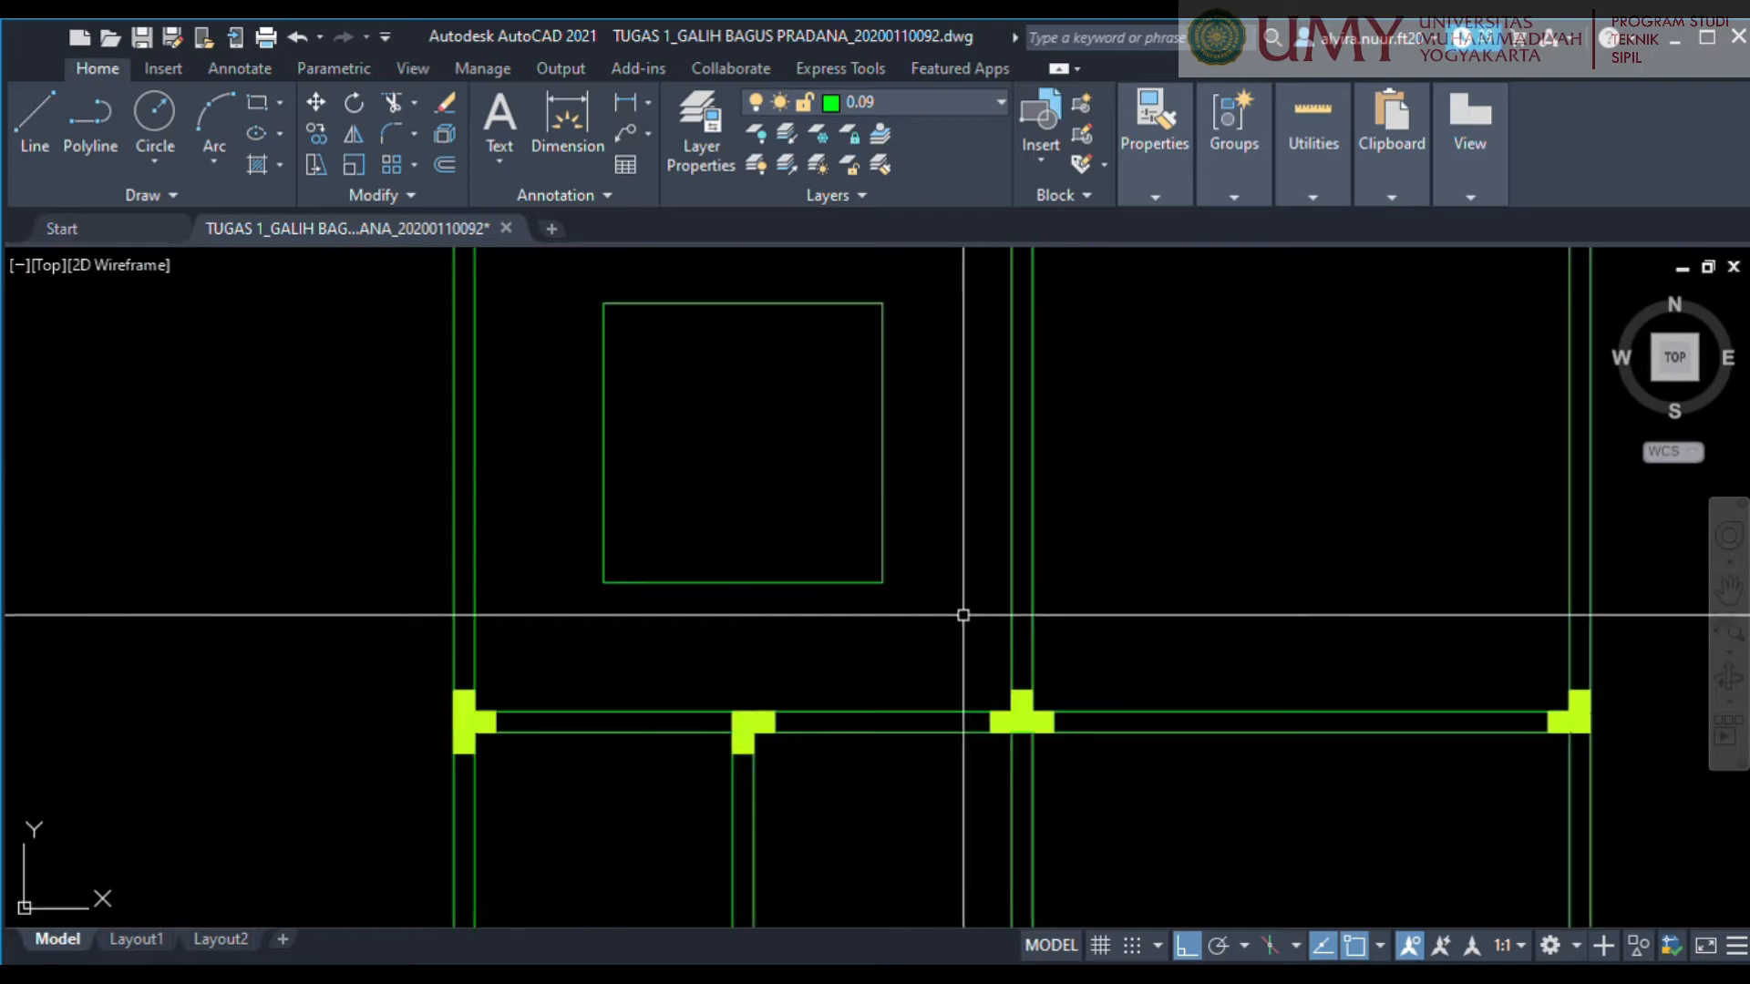
Change the inner rectangle in the lower-left room to a dashed linetype.
click(1033, 747)
click(887, 629)
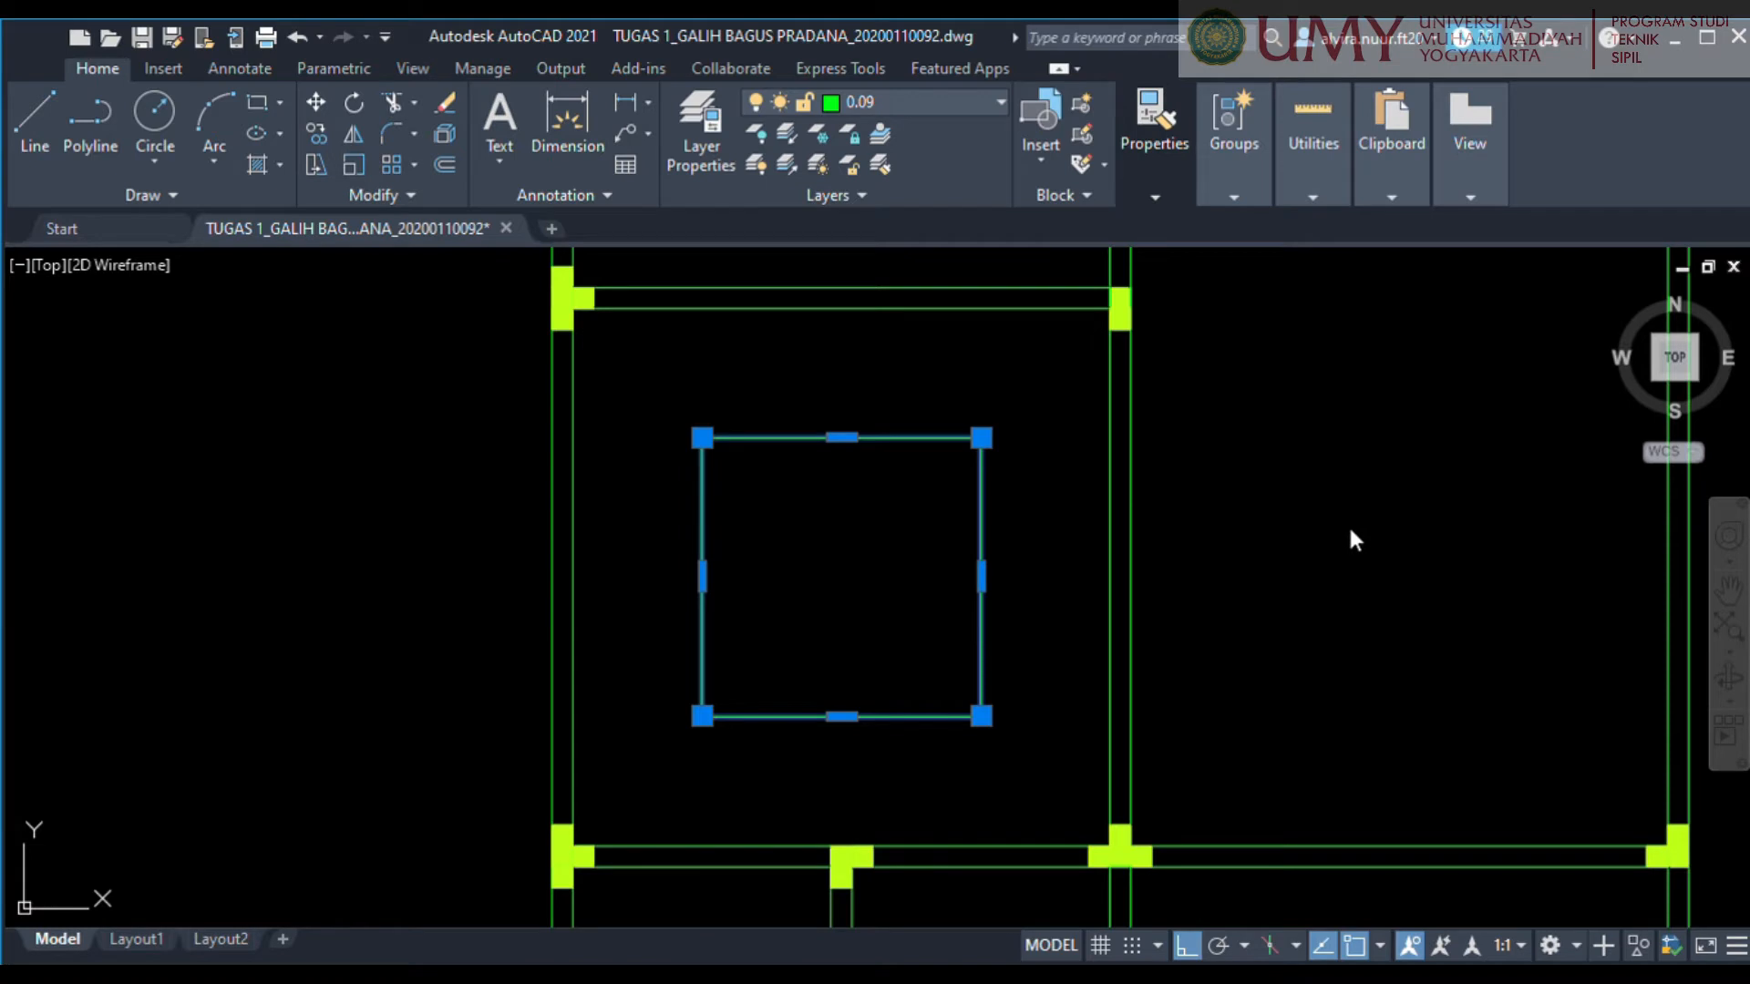
key(Escape)
key(Escape)
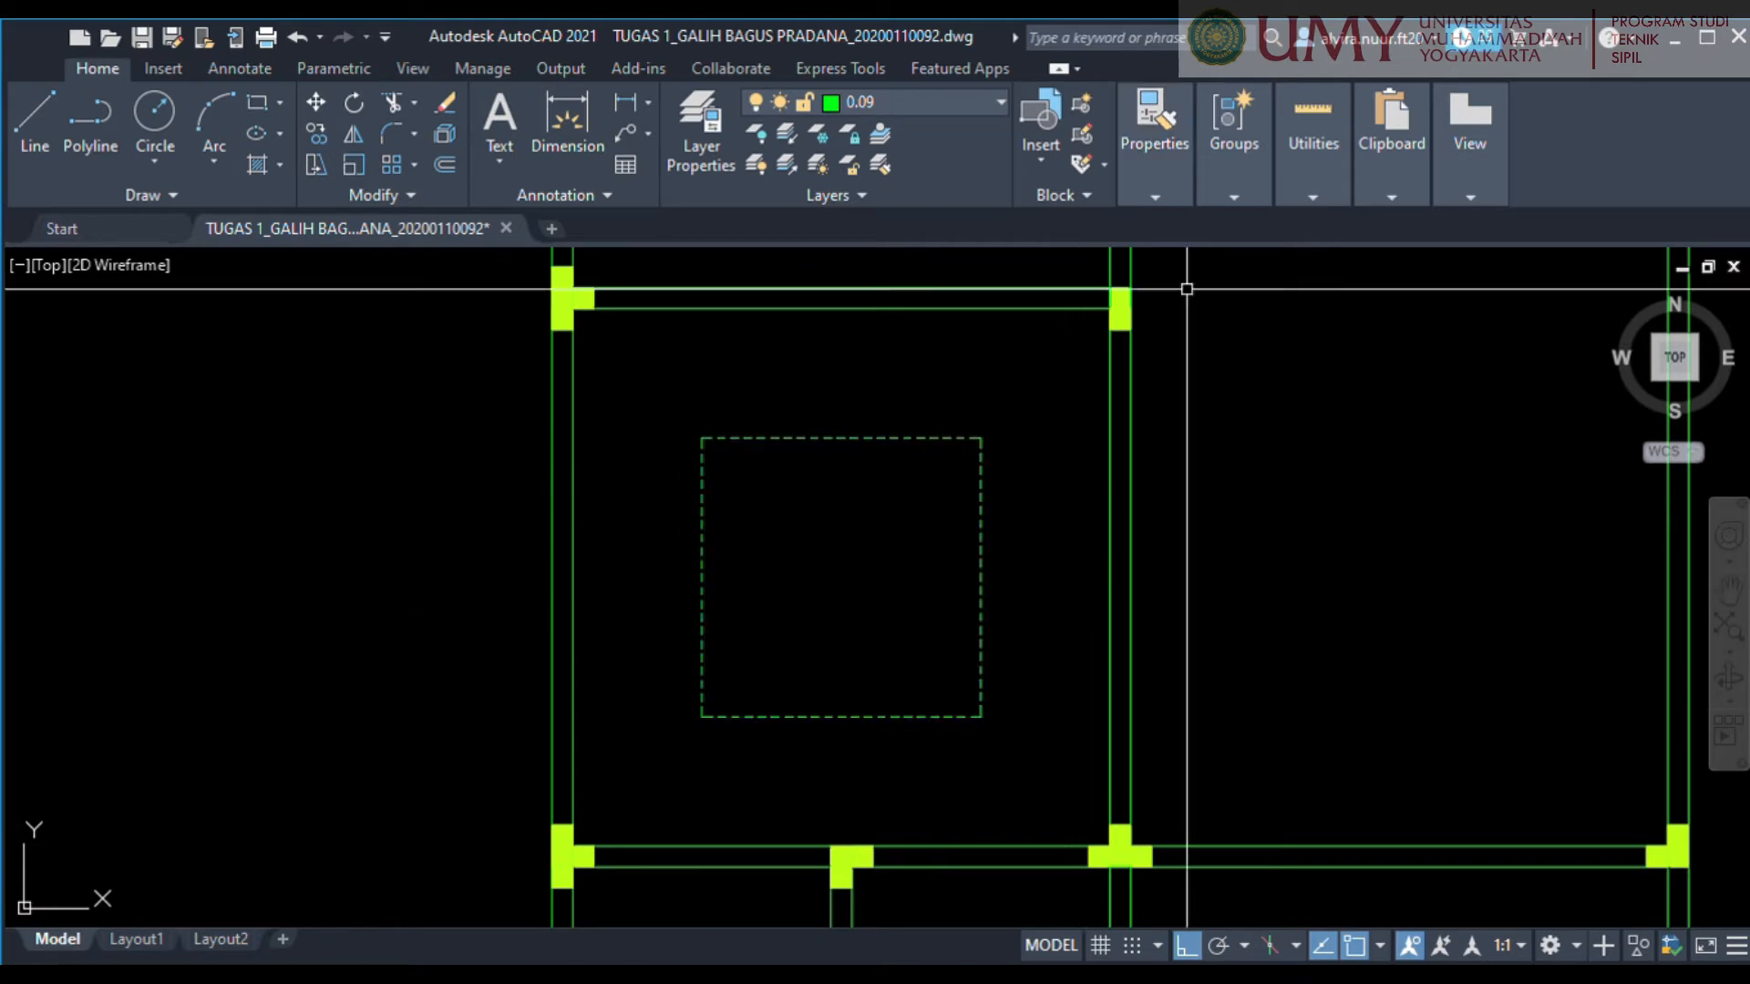
Draw a diagonal line across the tall upper-left room, from its upper-left inner corner to its lower-right inner corner.
scroll(1082, 492, down, 4)
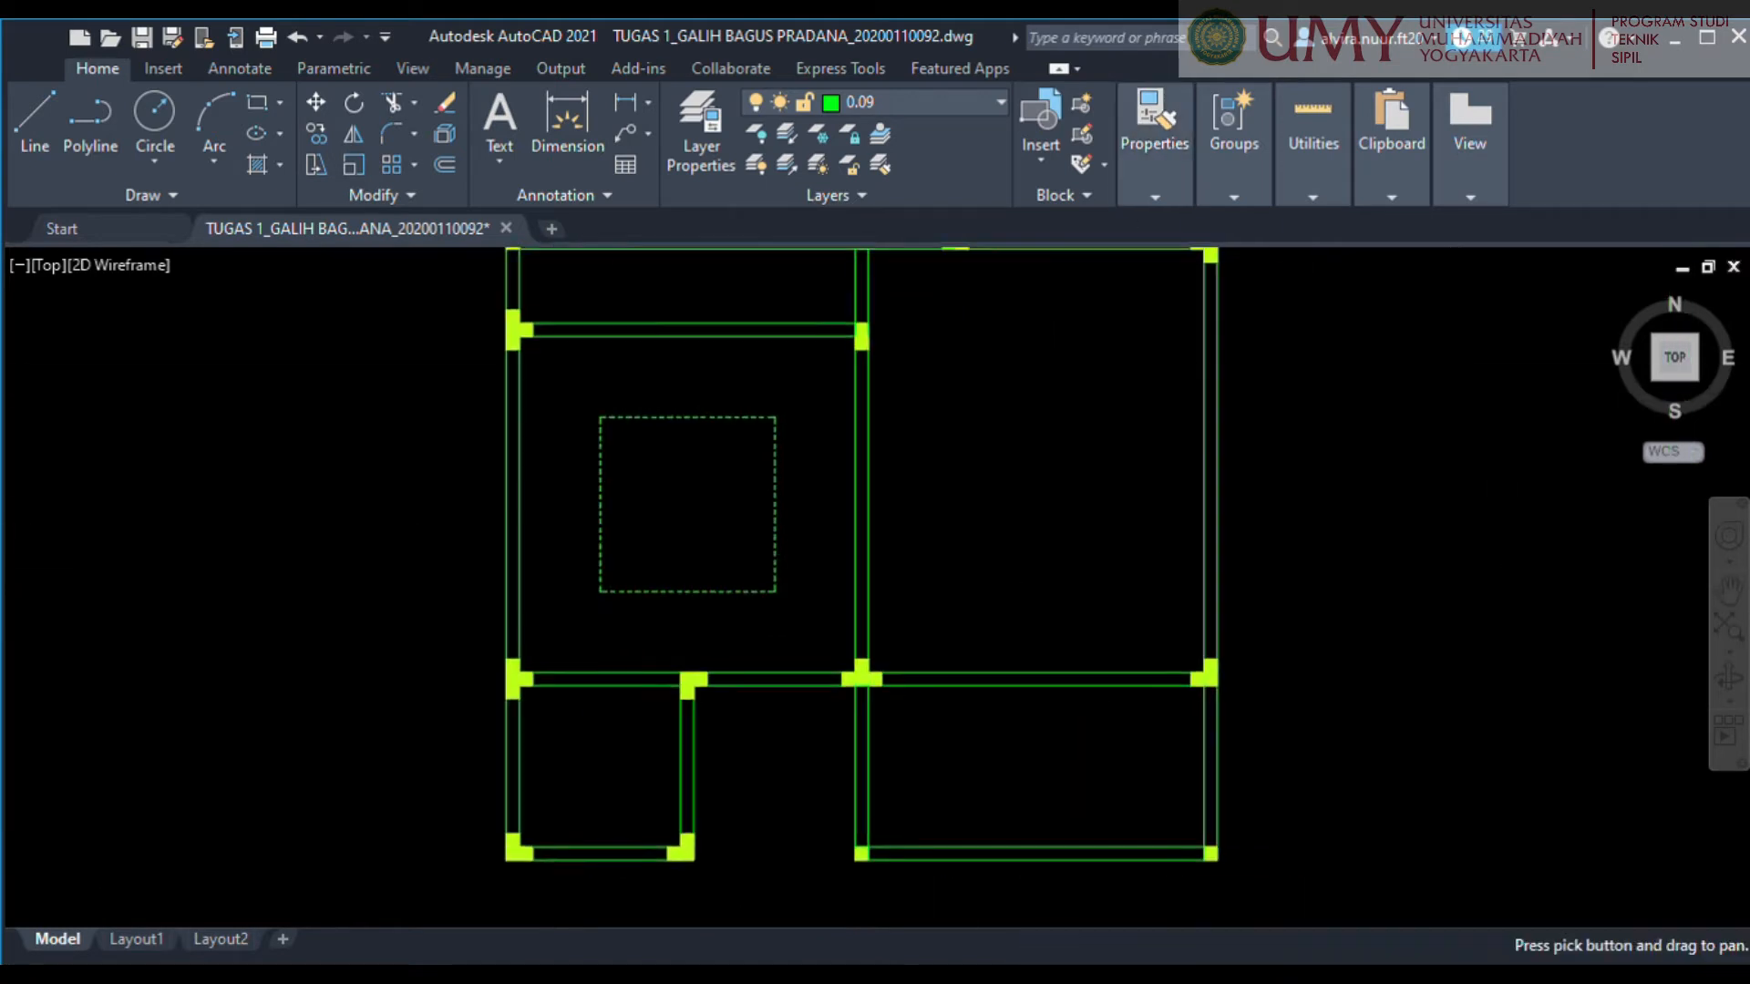
scroll(937, 484, down, 3)
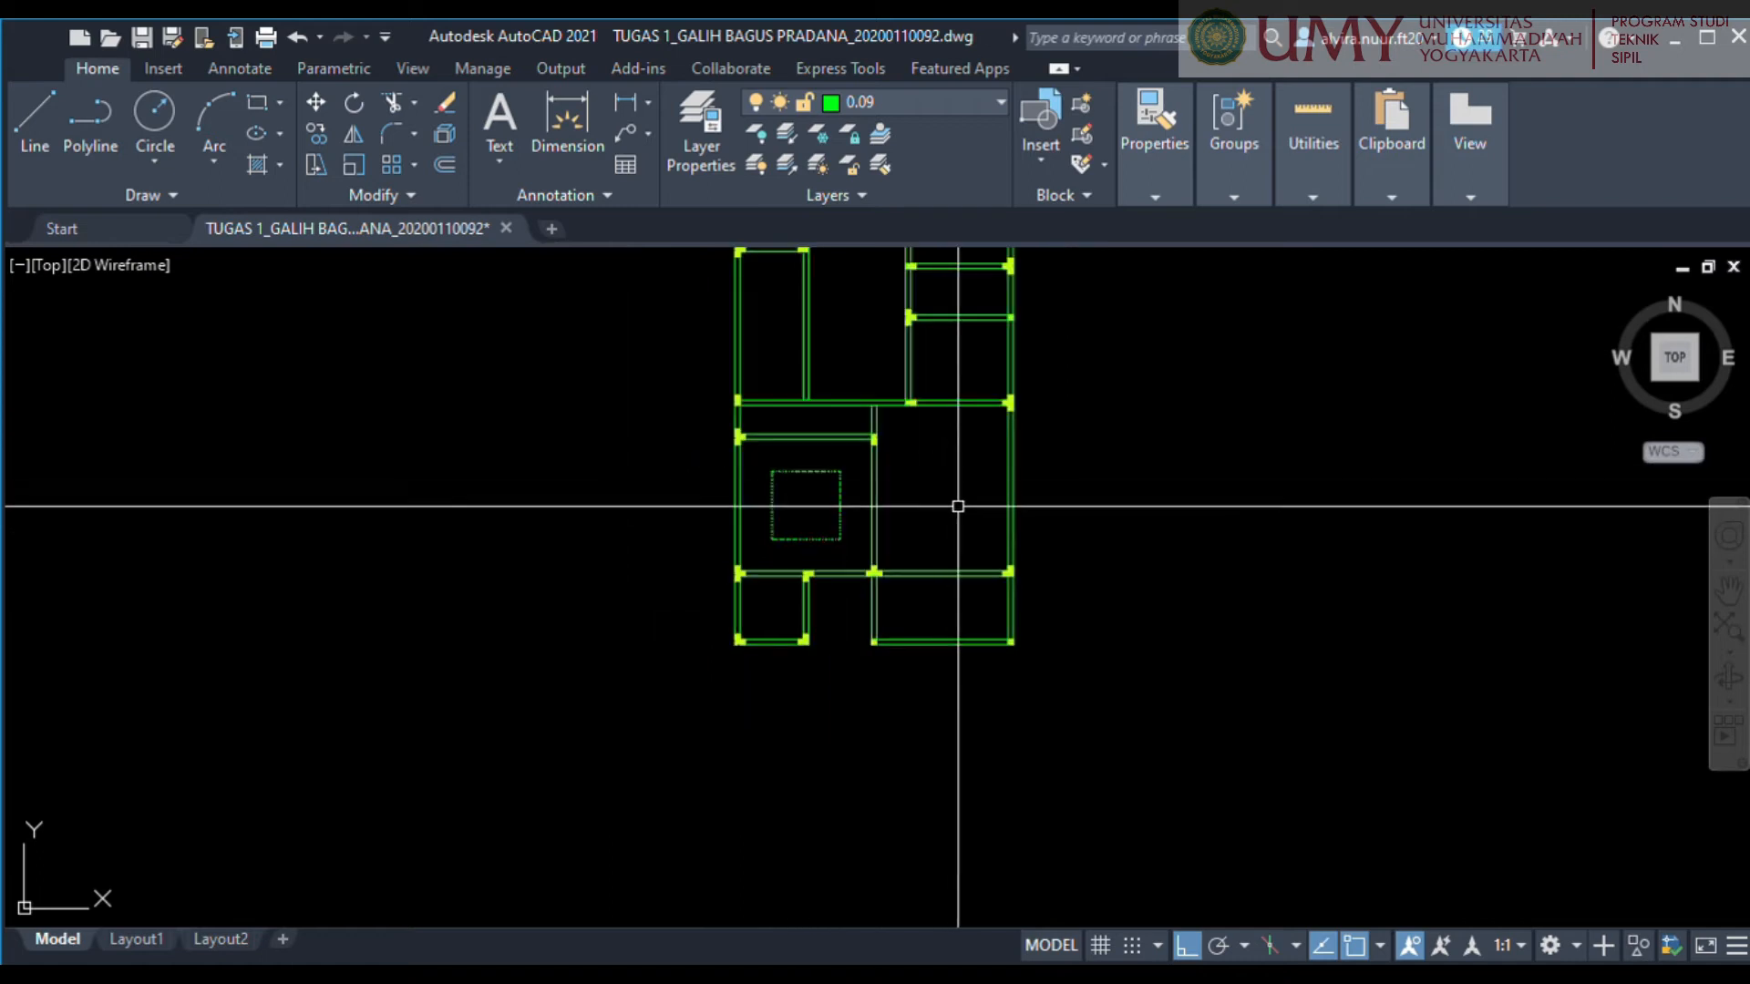
middle_drag(938, 562, 889, 706)
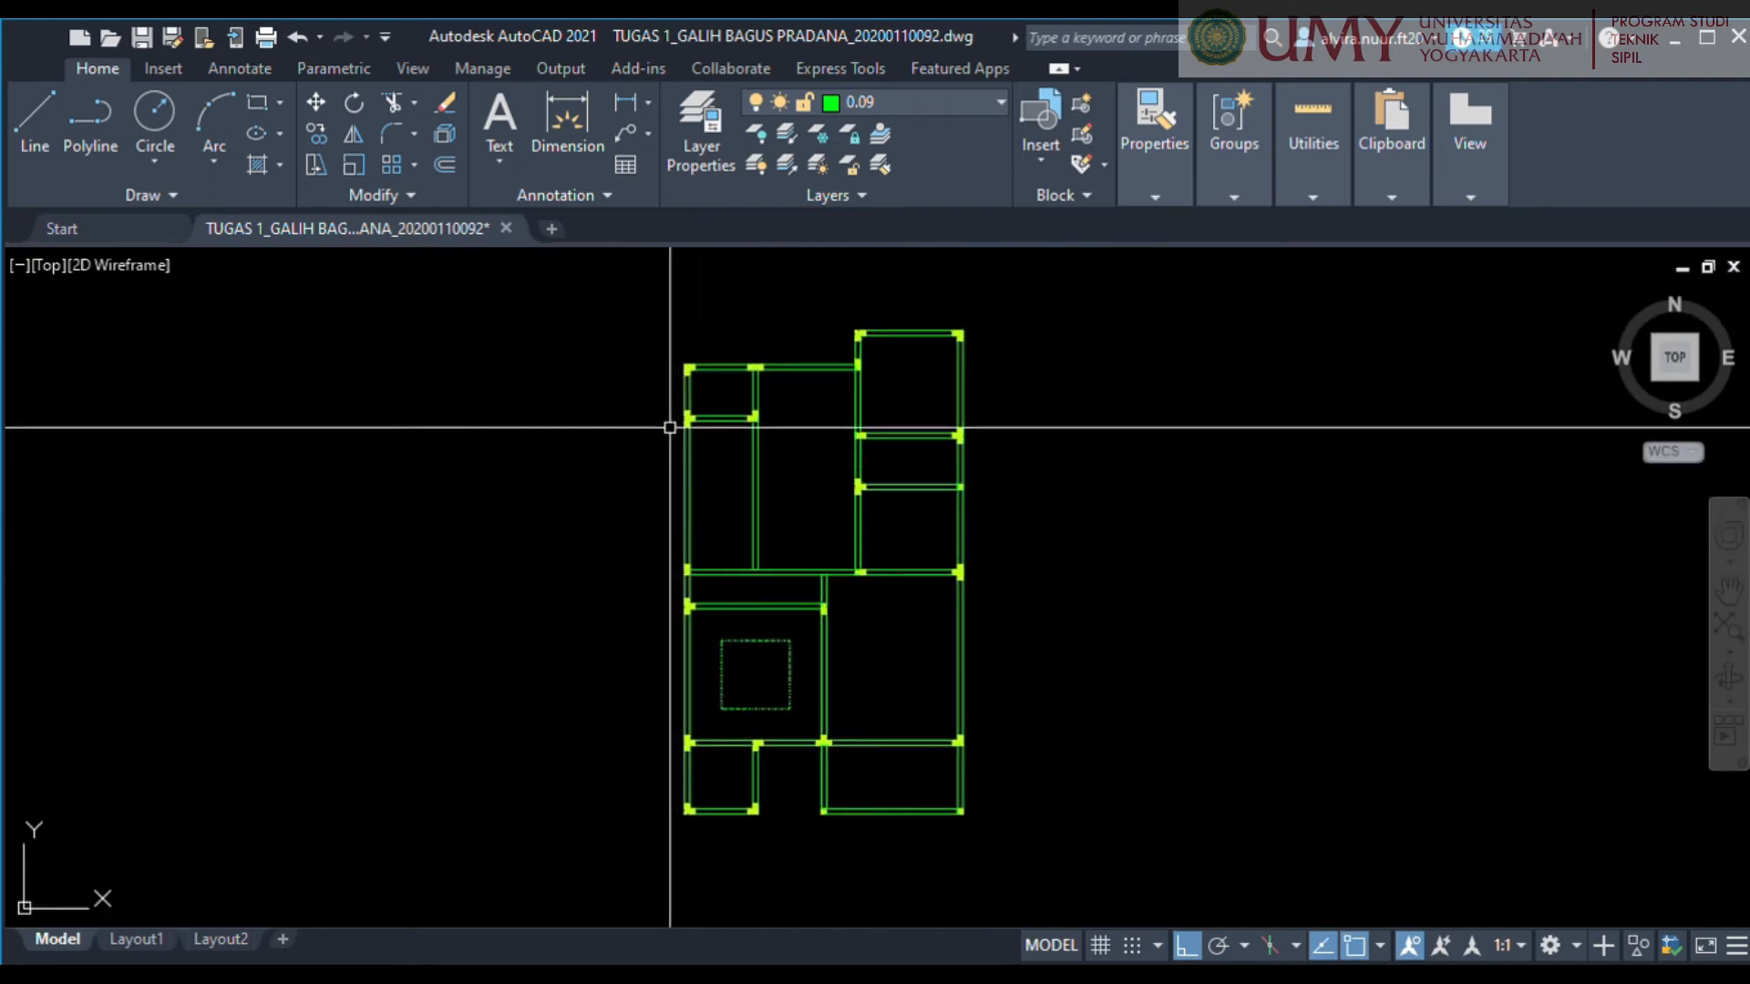
scroll(762, 573, up, 3)
middle_drag(716, 531, 776, 604)
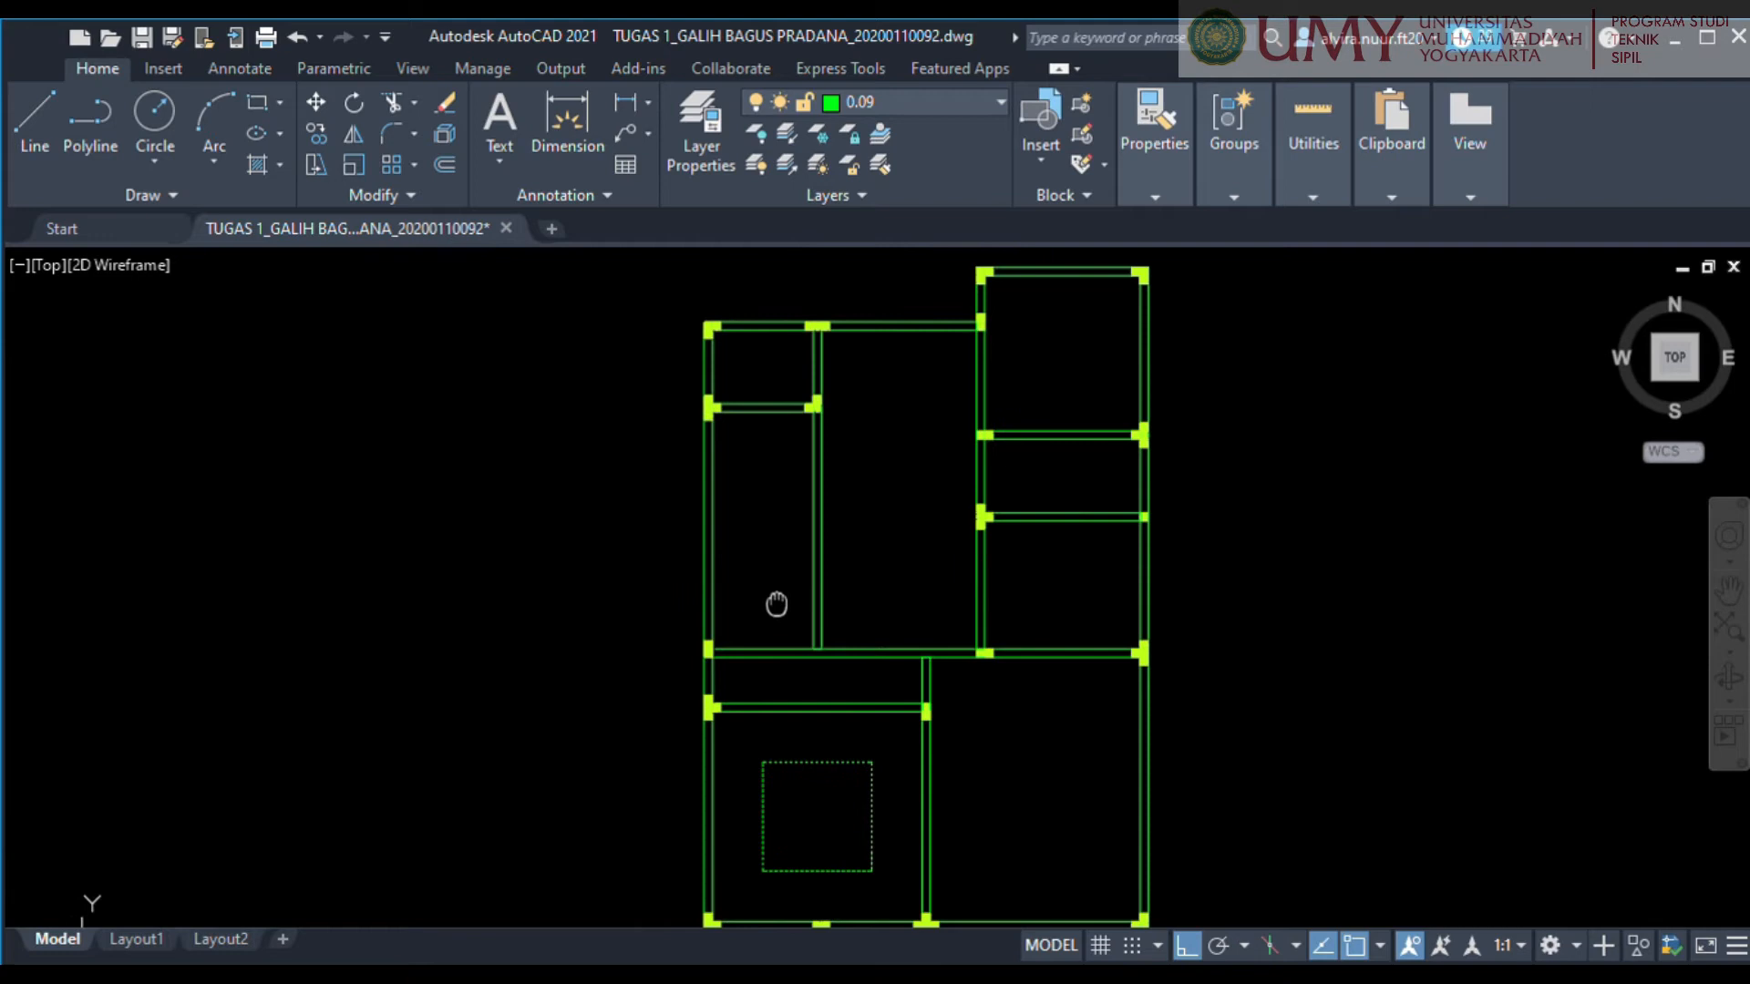
scroll(720, 392, up, 4)
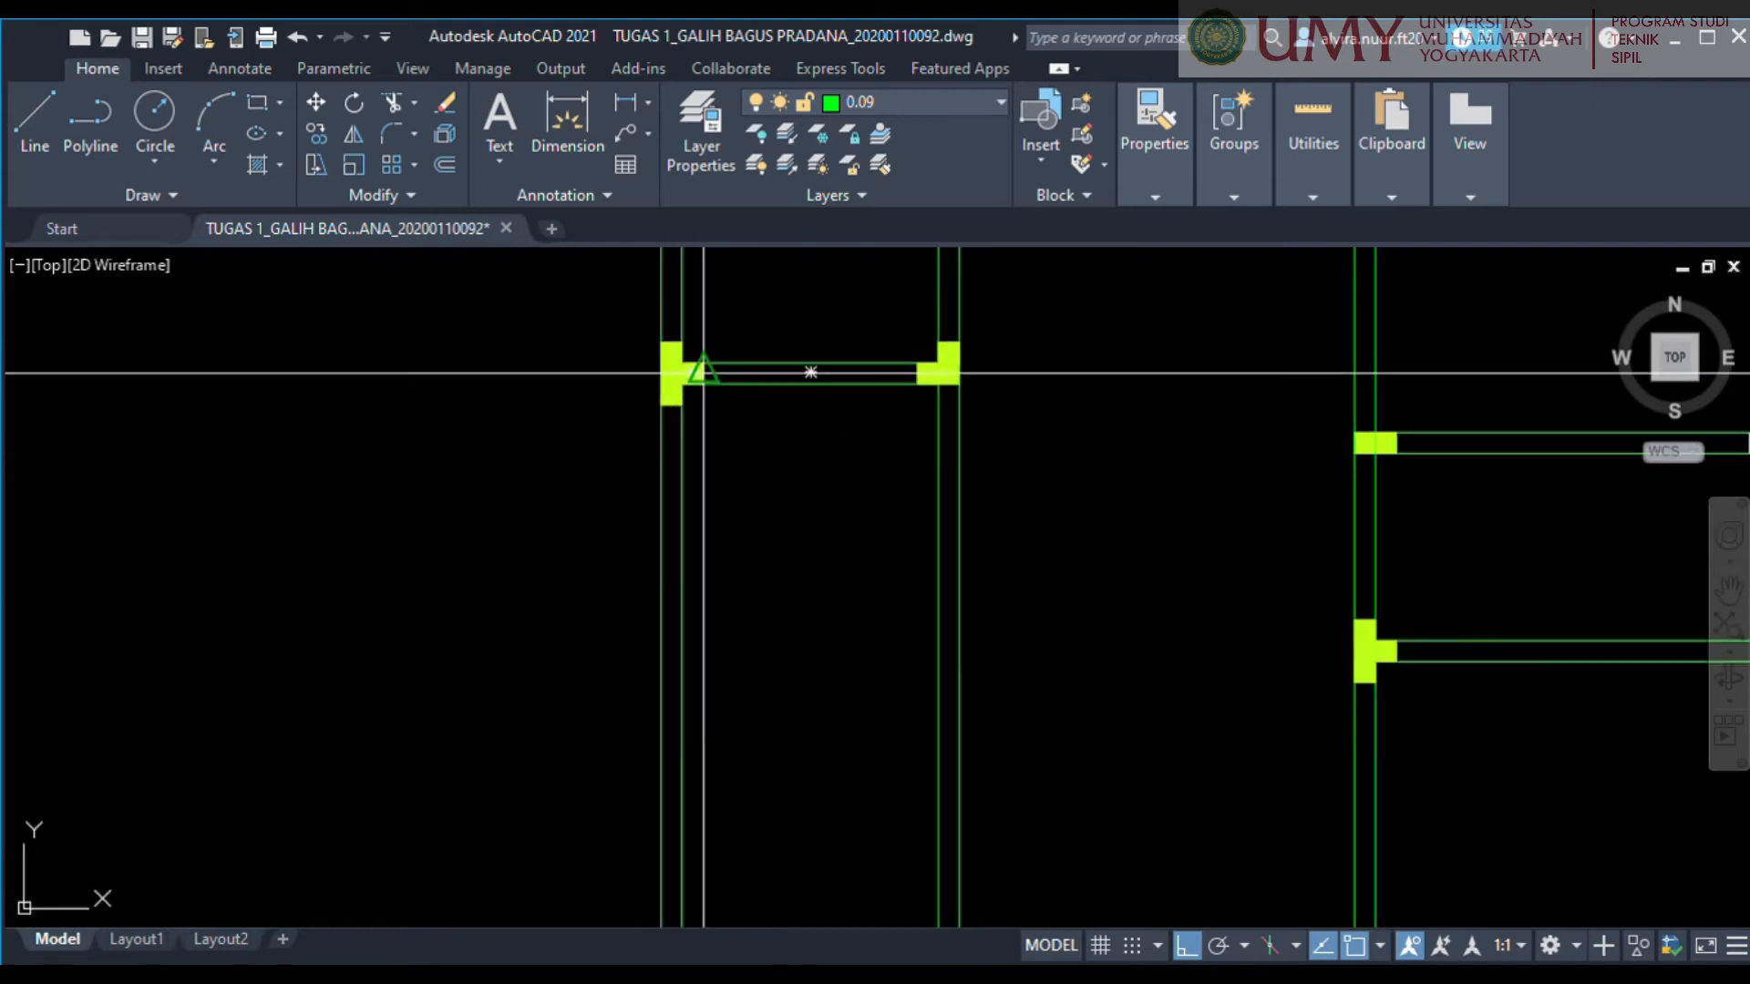
scroll(697, 379, up, 2)
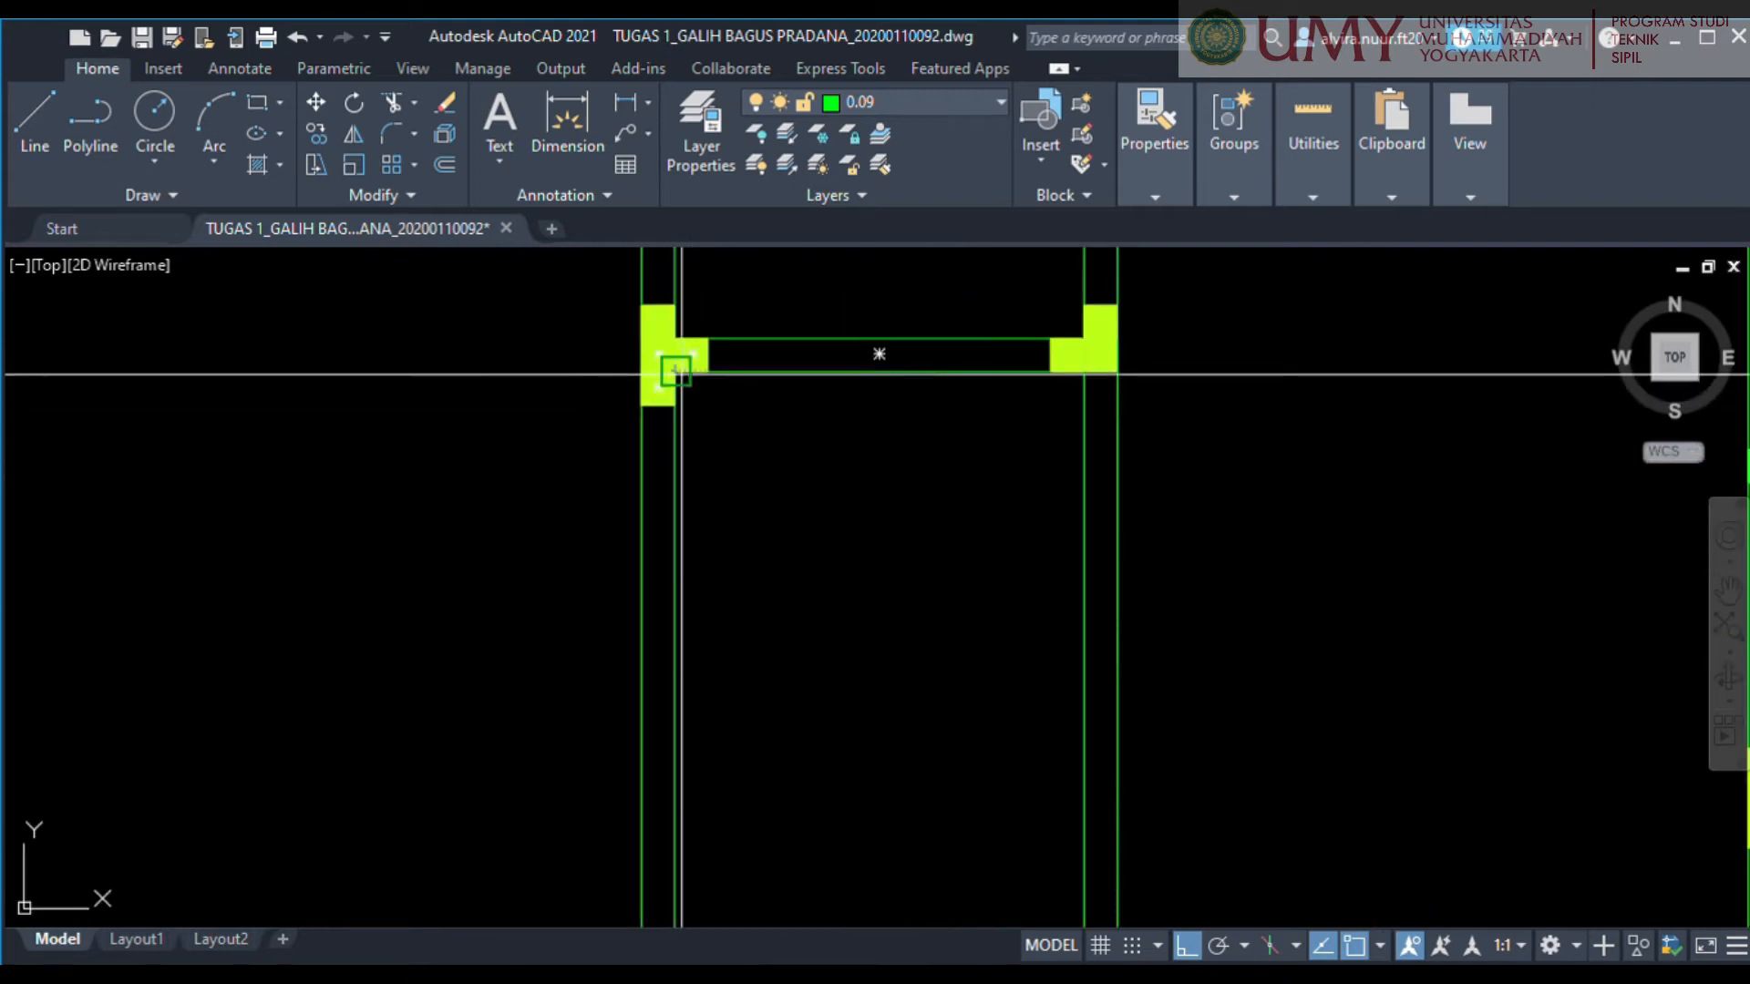
scroll(767, 326, down, 4)
middle_drag(945, 649, 796, 500)
scroll(747, 581, up, 6)
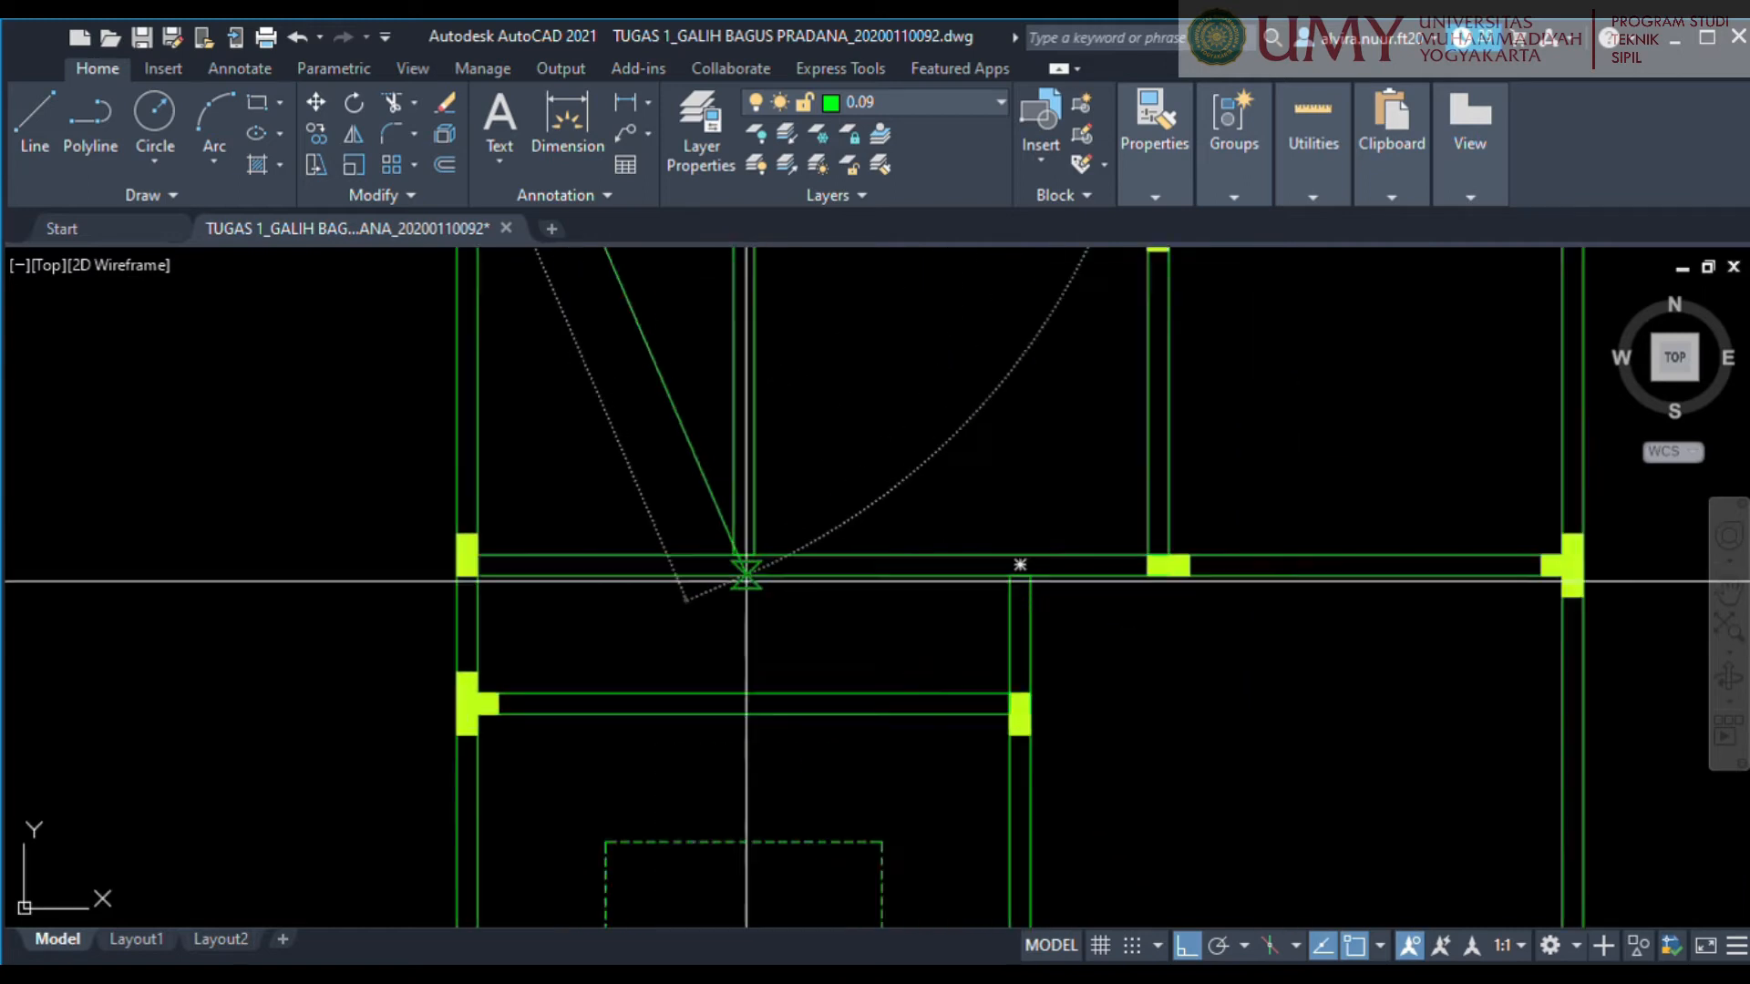
click(708, 509)
Draw the second diagonal across the tall upper-left room, from its upper-right inner corner to its lower-left inner corner, completing the cross.
scroll(558, 434, down, 3)
scroll(625, 577, up, 5)
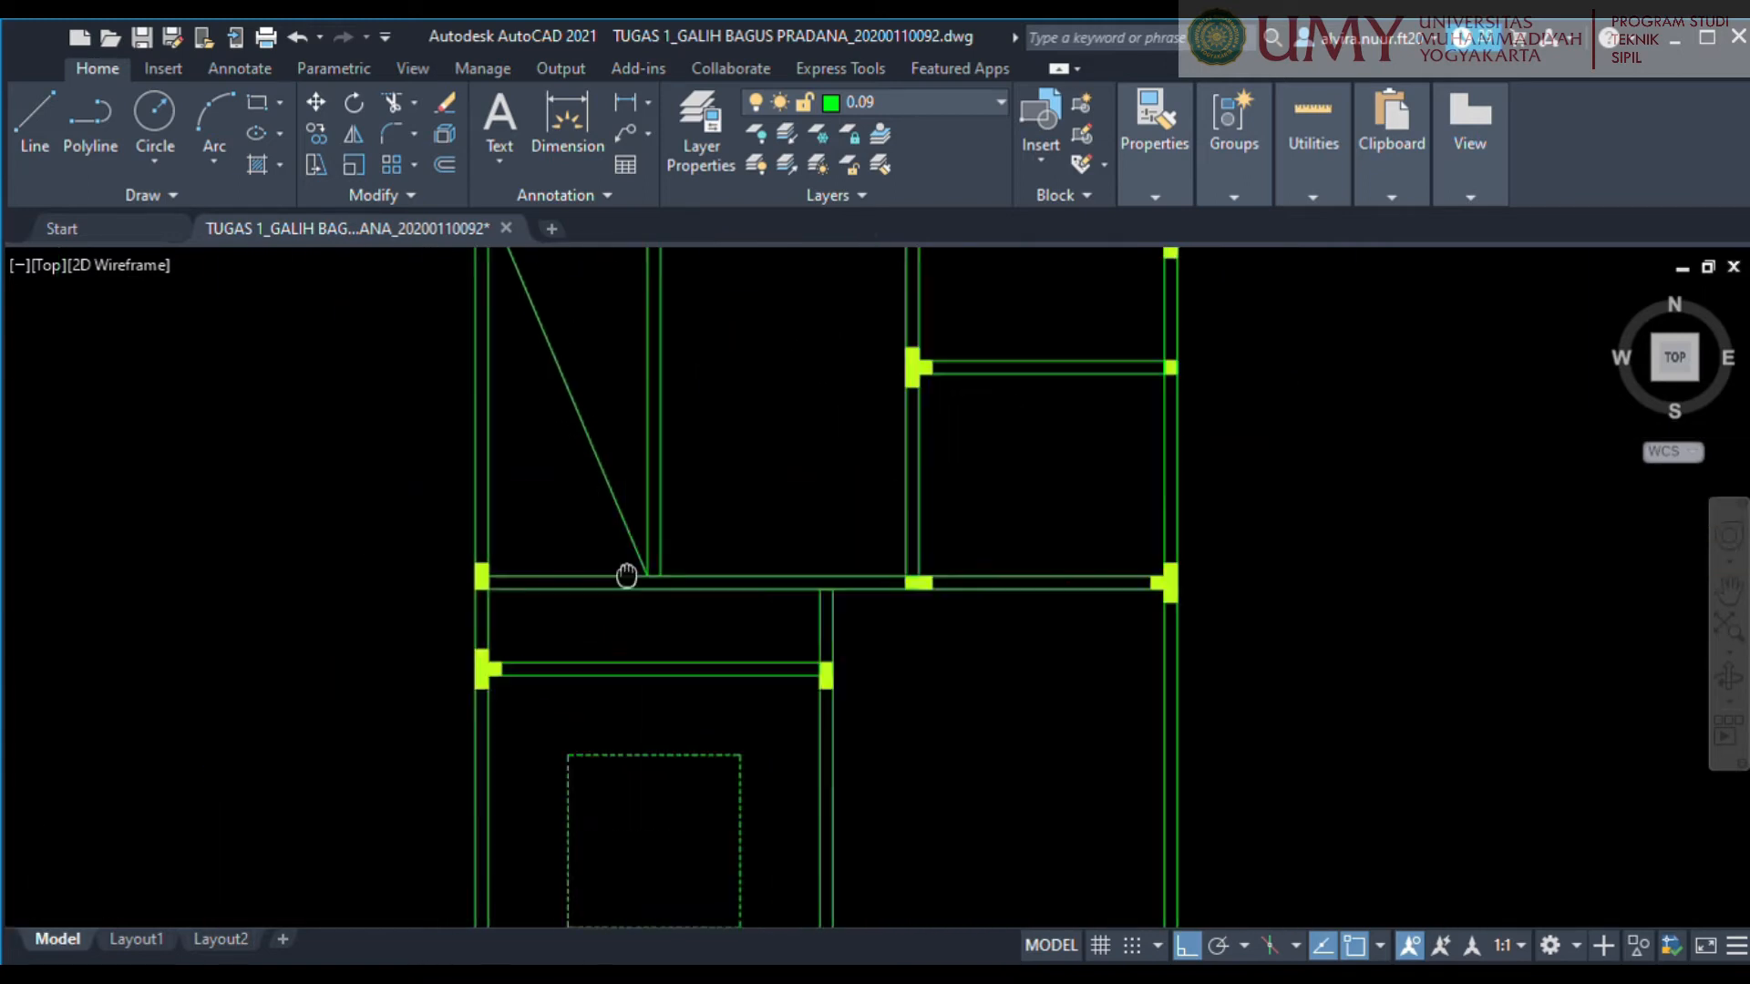
scroll(773, 480, up, 4)
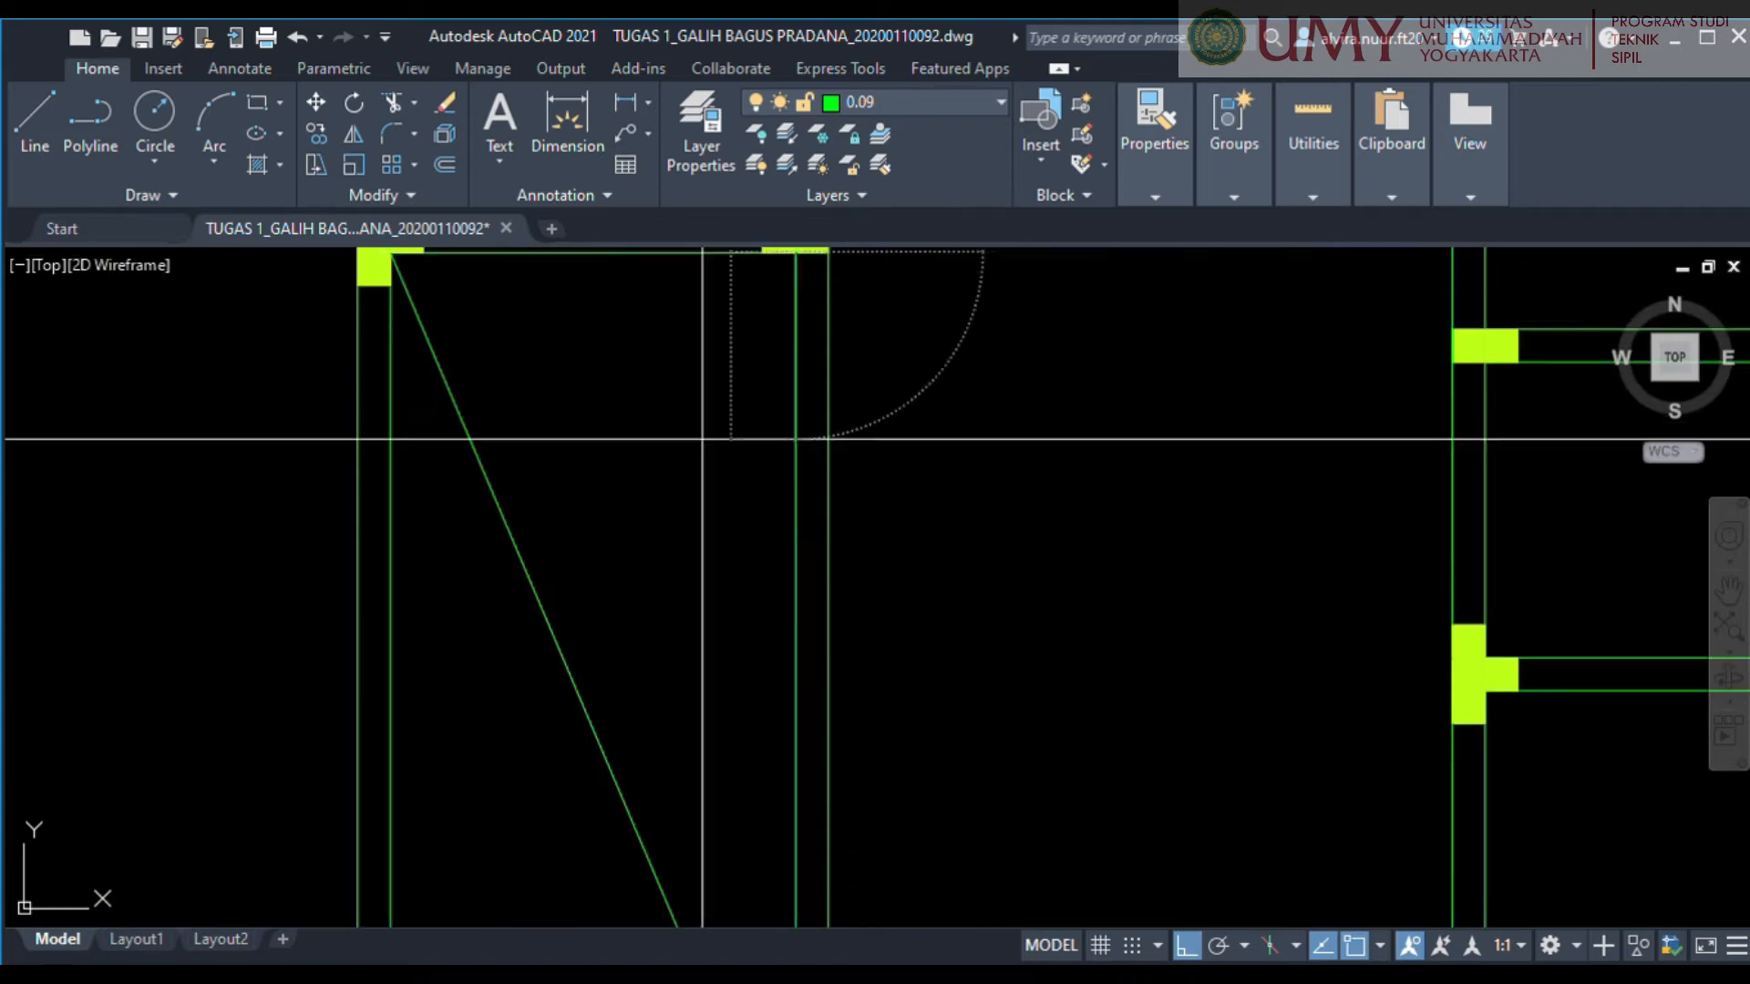
scroll(706, 455, down, 3)
scroll(709, 676, up, 5)
scroll(839, 625, down, 3)
scroll(918, 664, up, 4)
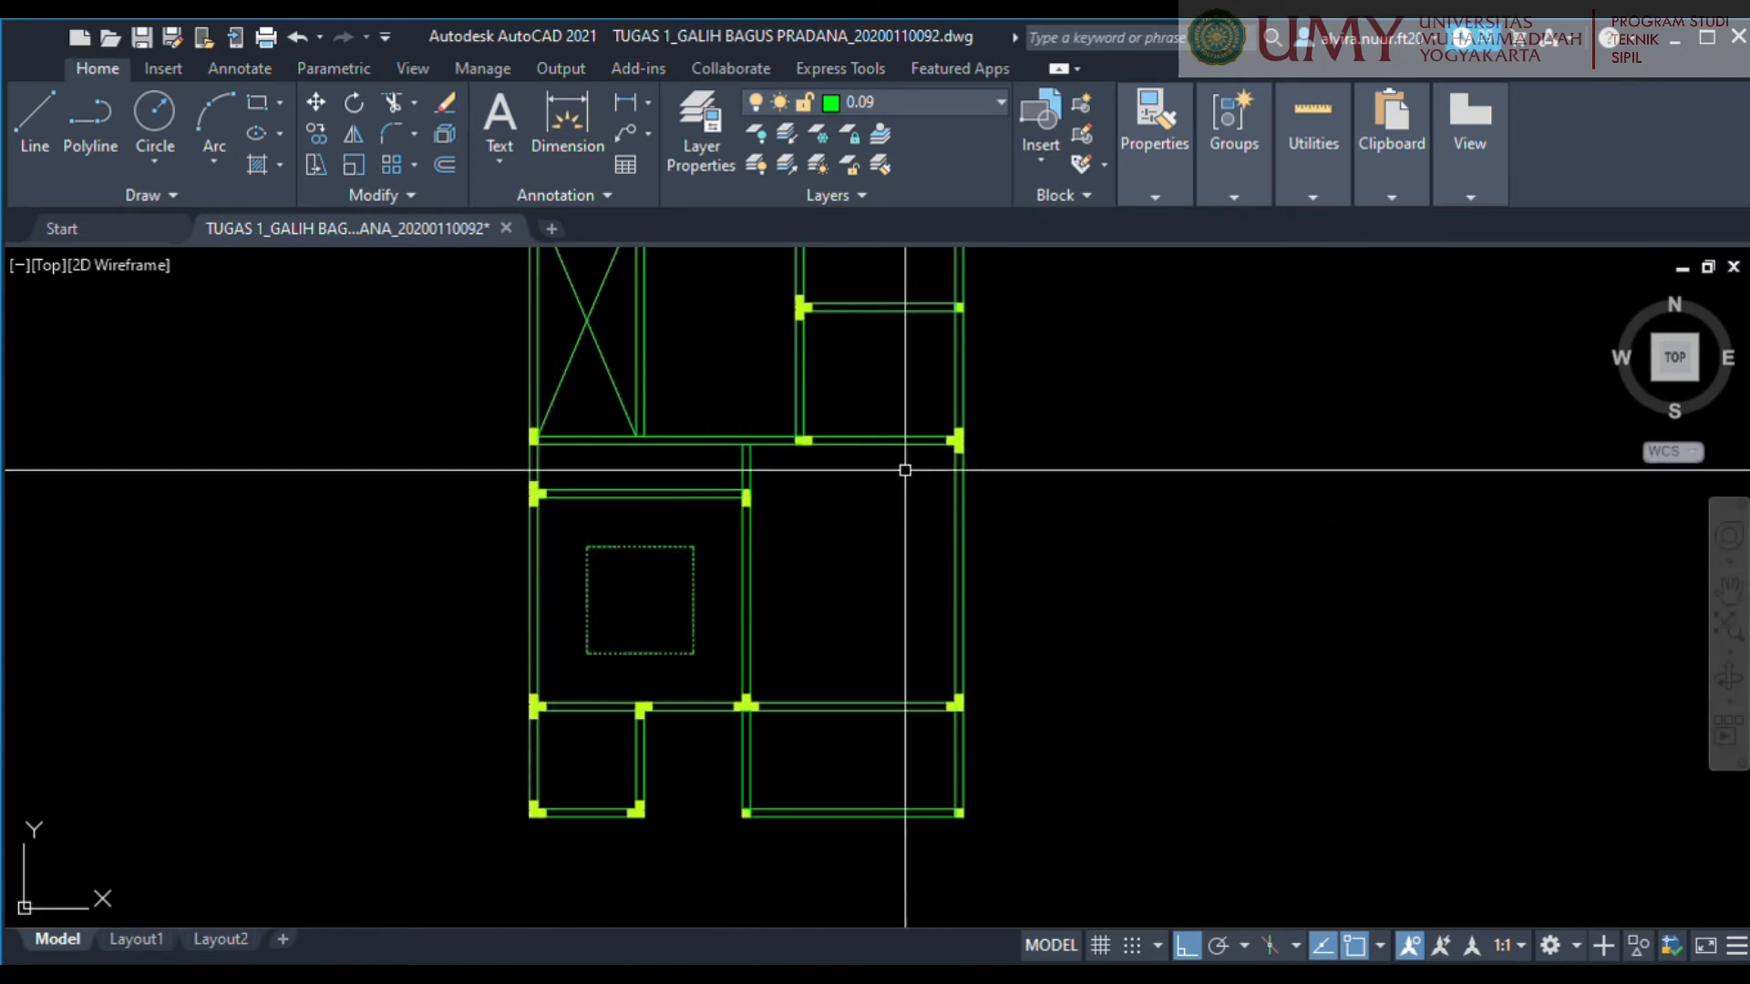
key(ctrl+z)
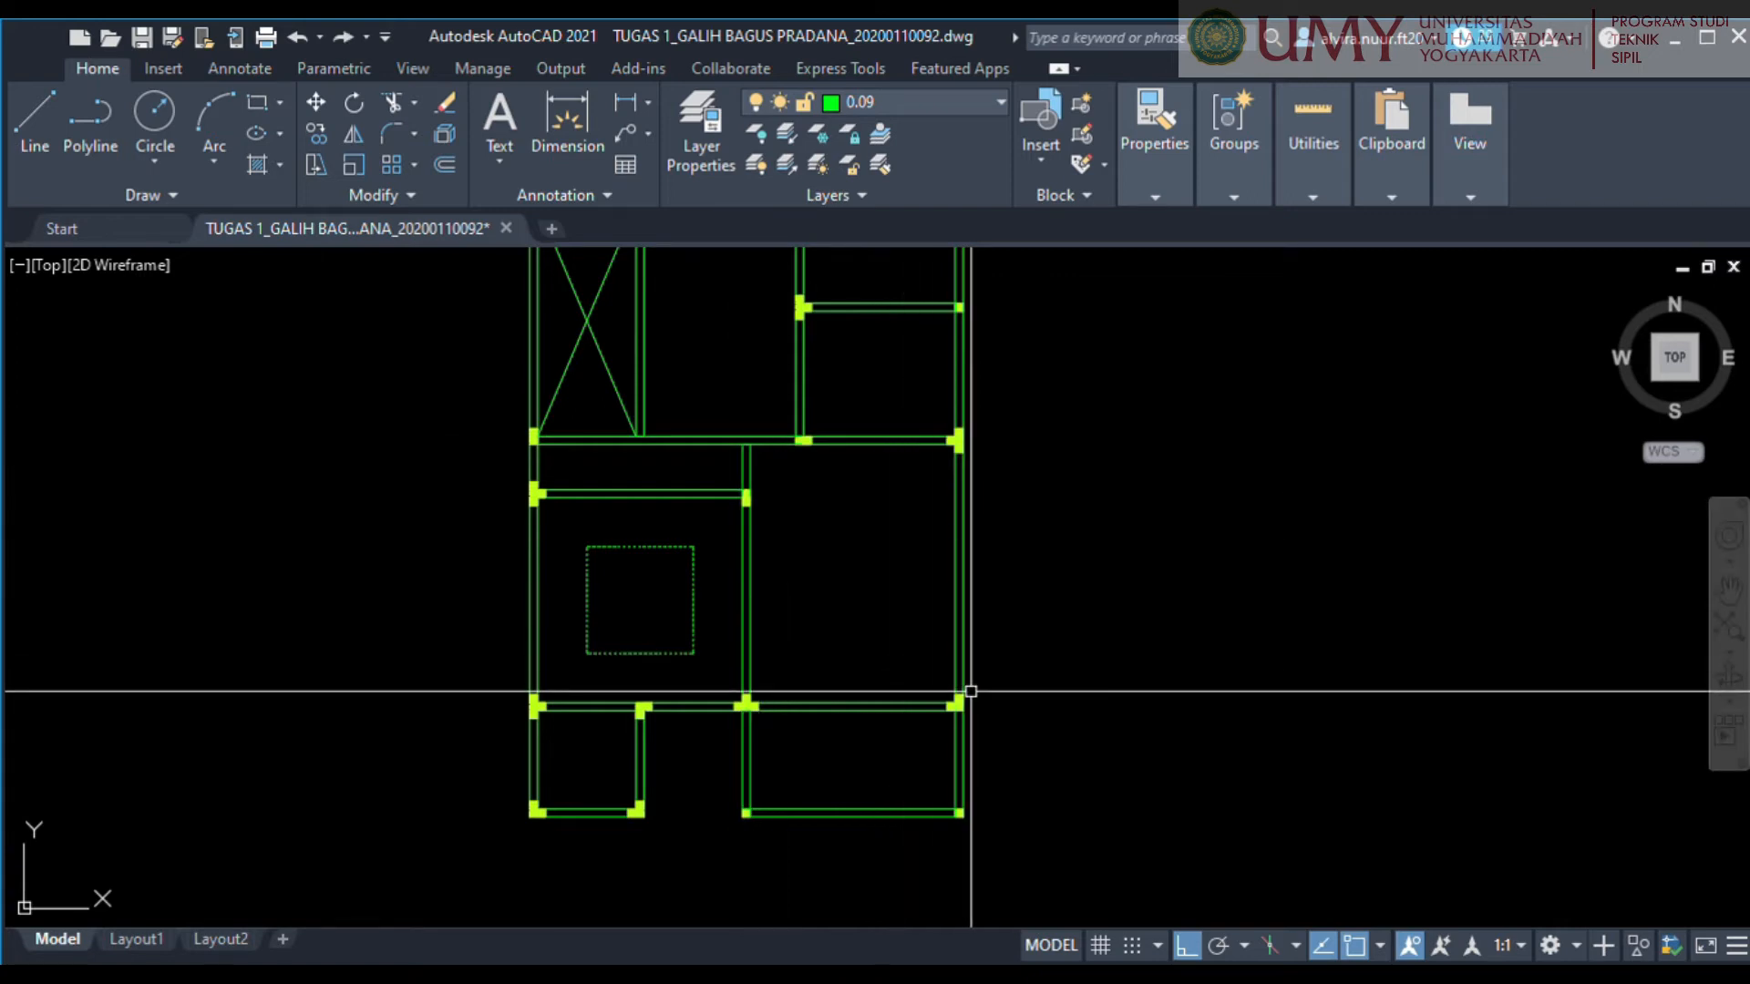
Measure the lower-right room's height and width between the wall centrelines.
middle_drag(773, 583, 702, 572)
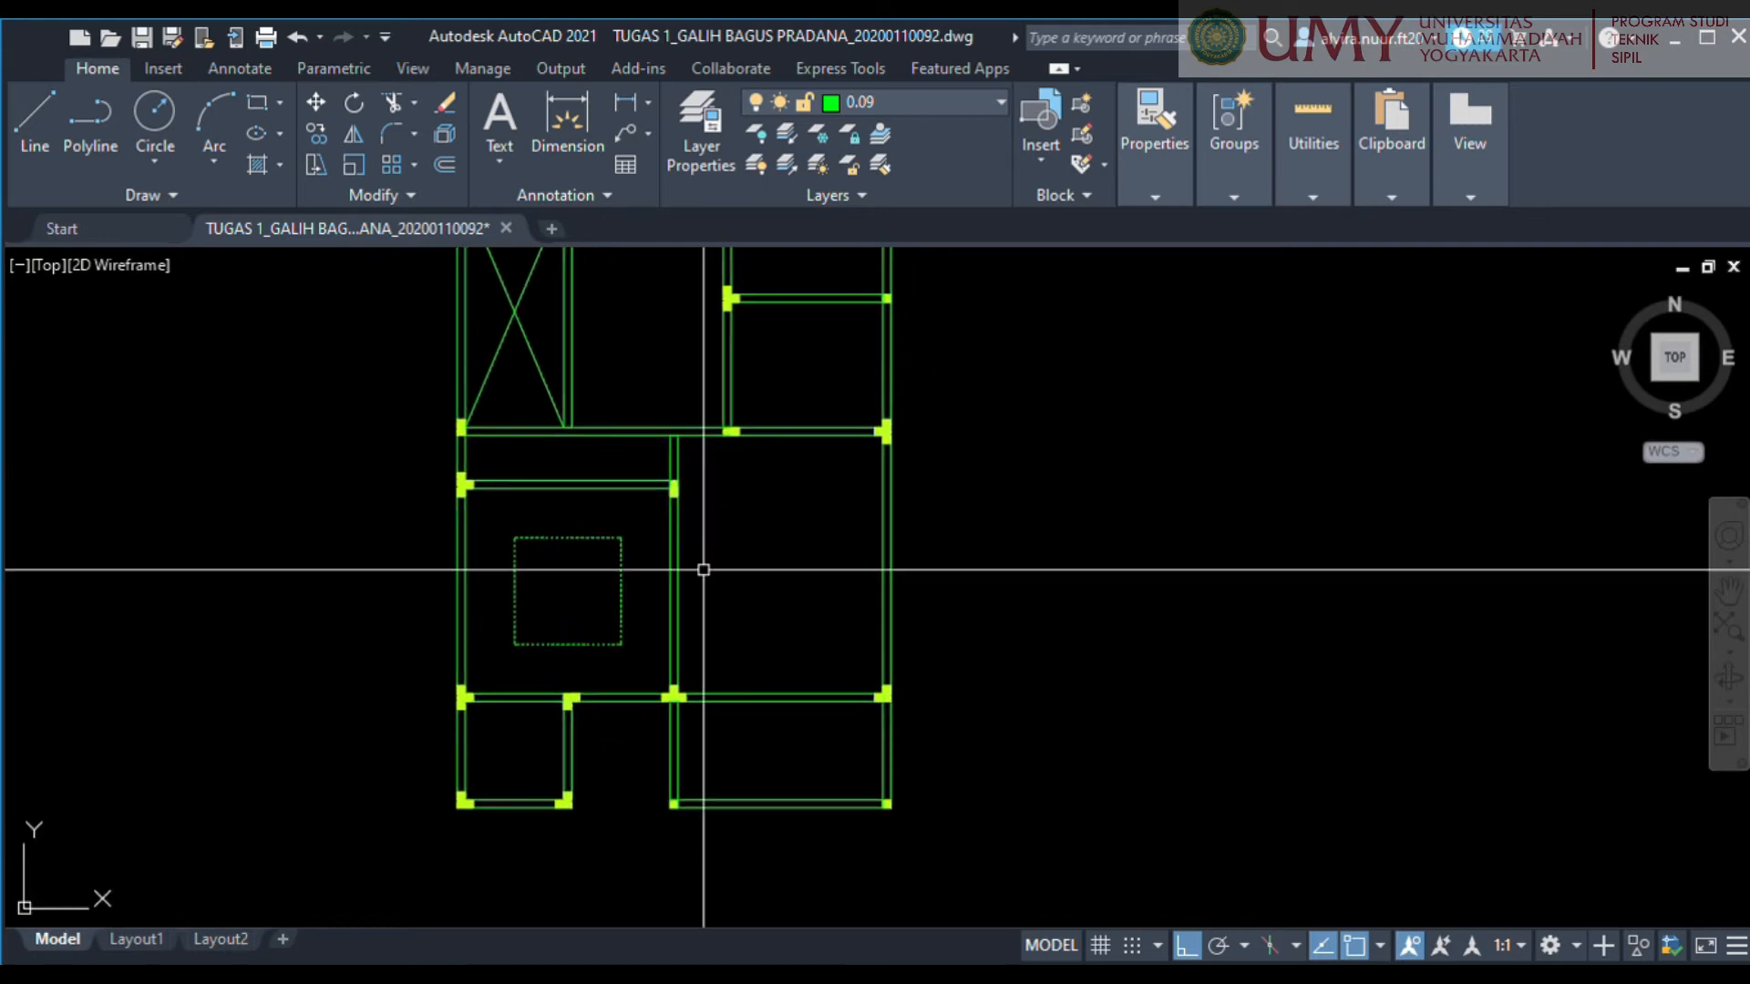
scroll(706, 567, up, 2)
middle_drag(707, 555, 768, 591)
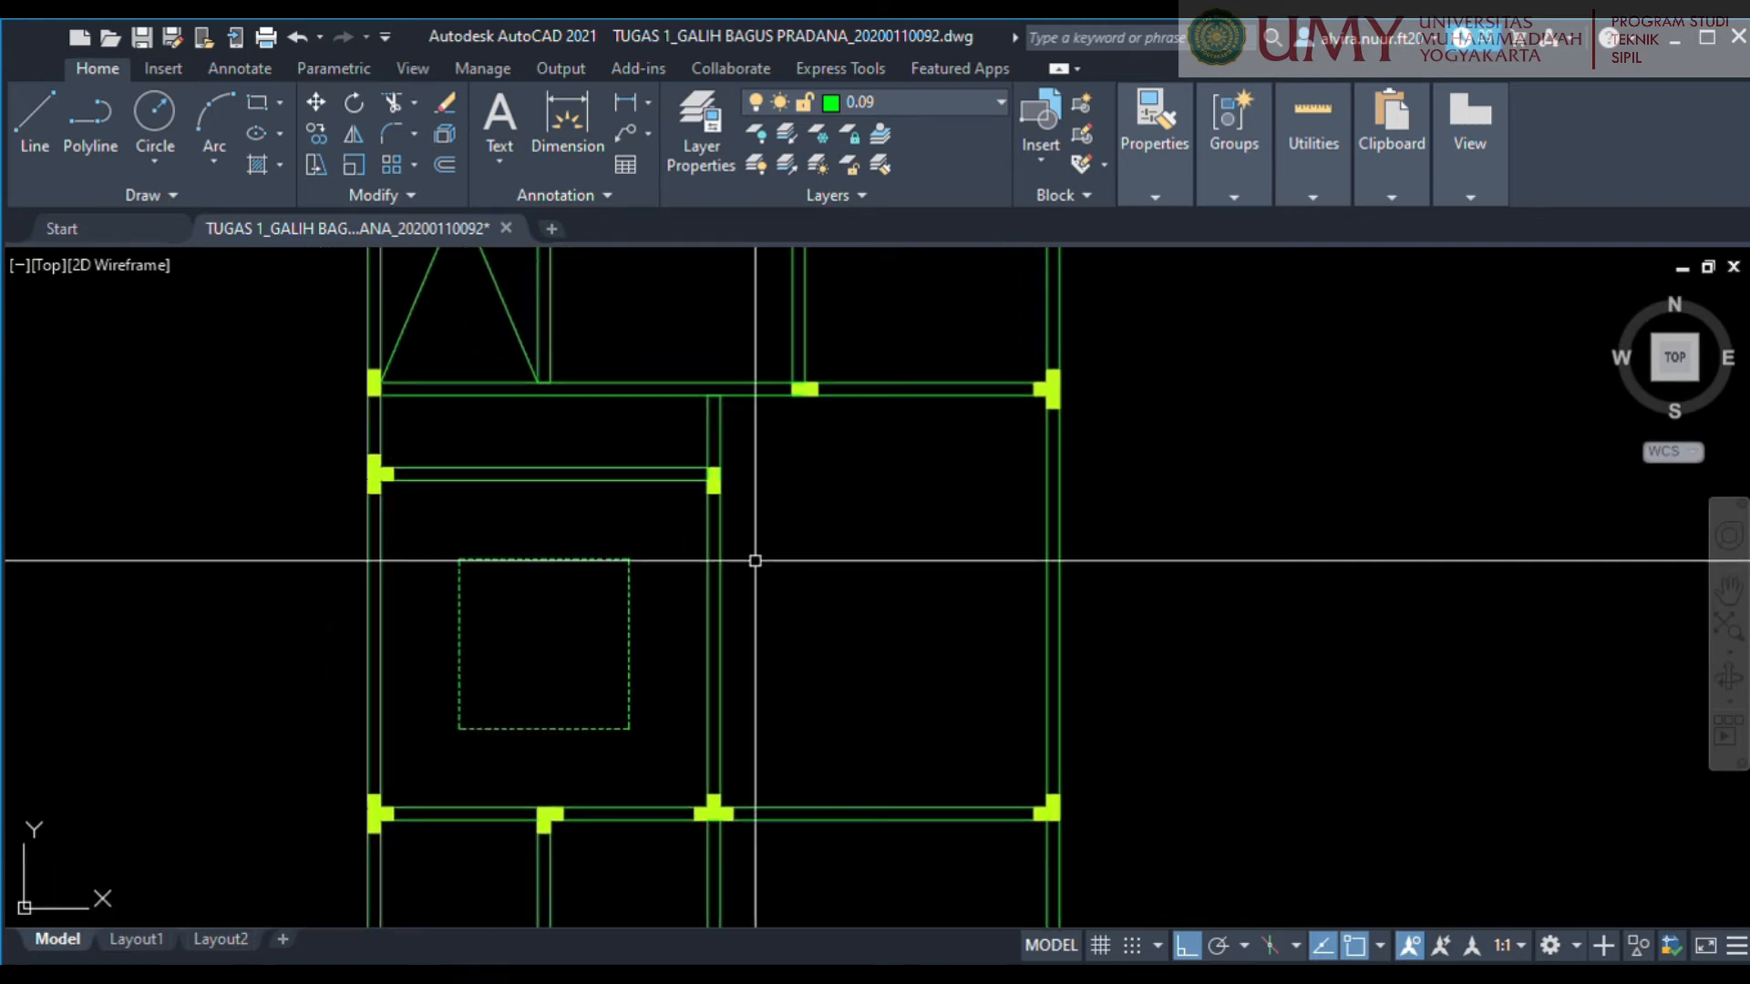
scroll(698, 352, up, 3)
click(745, 402)
middle_drag(800, 783, 813, 288)
scroll(813, 288, down, 2)
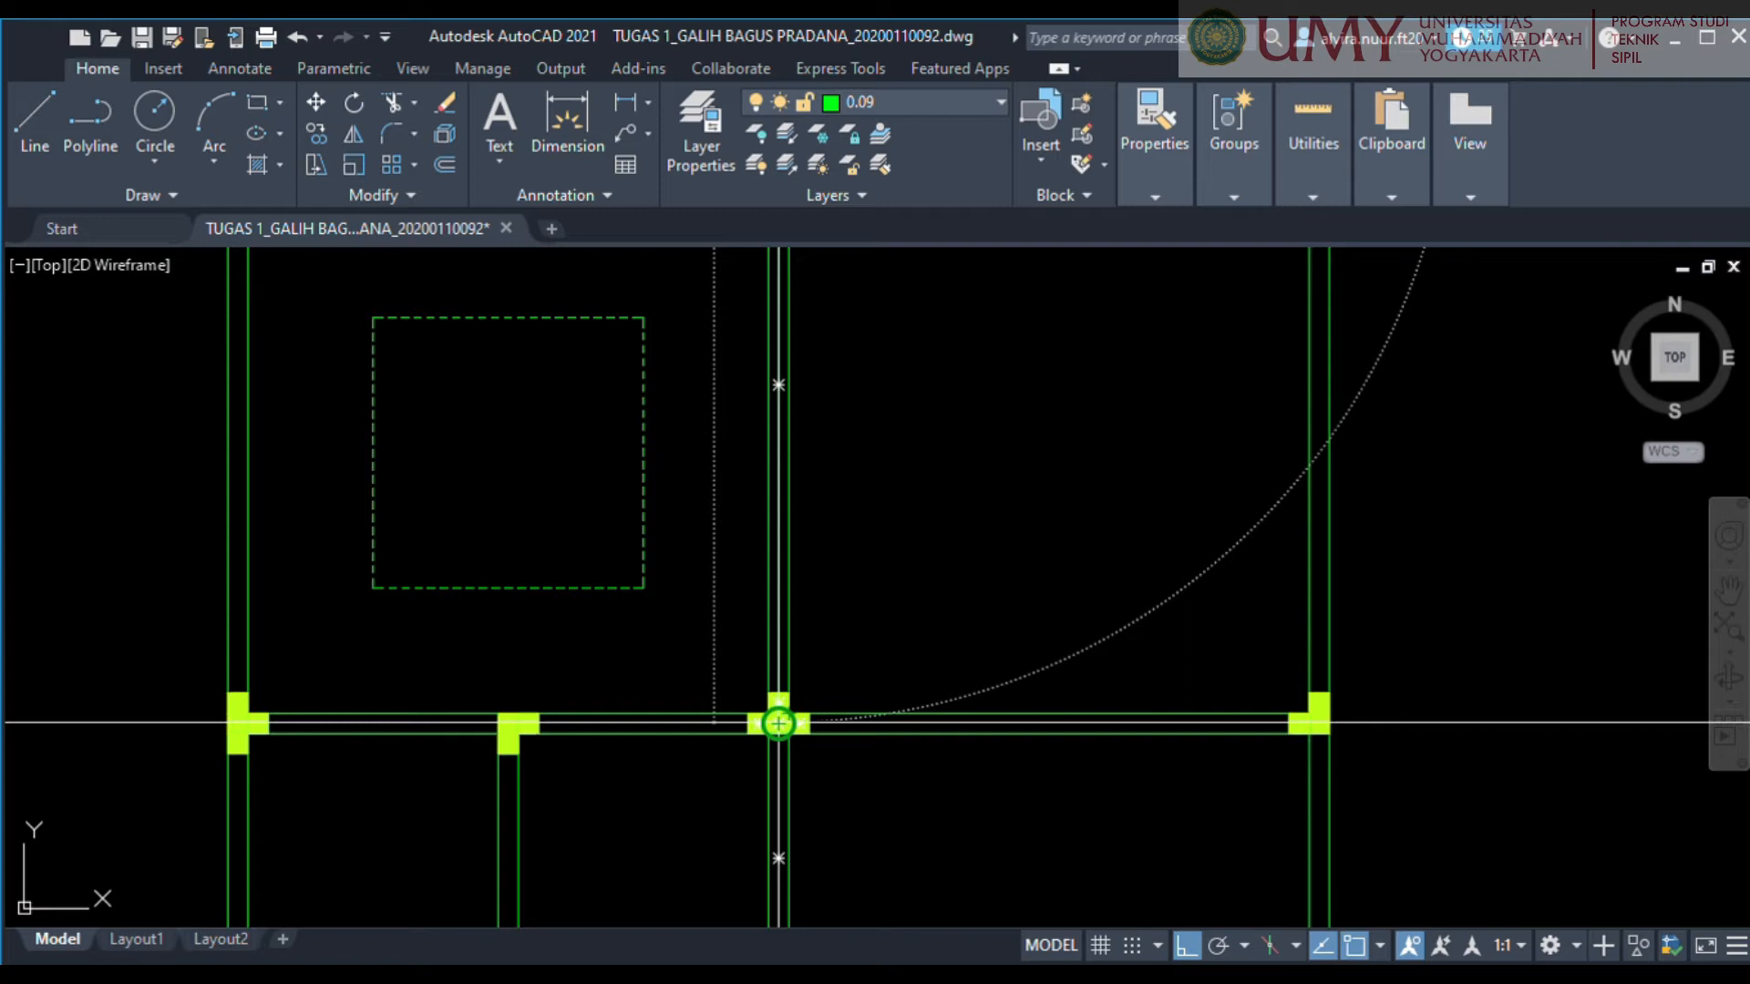
middle_drag(780, 374, 630, 866)
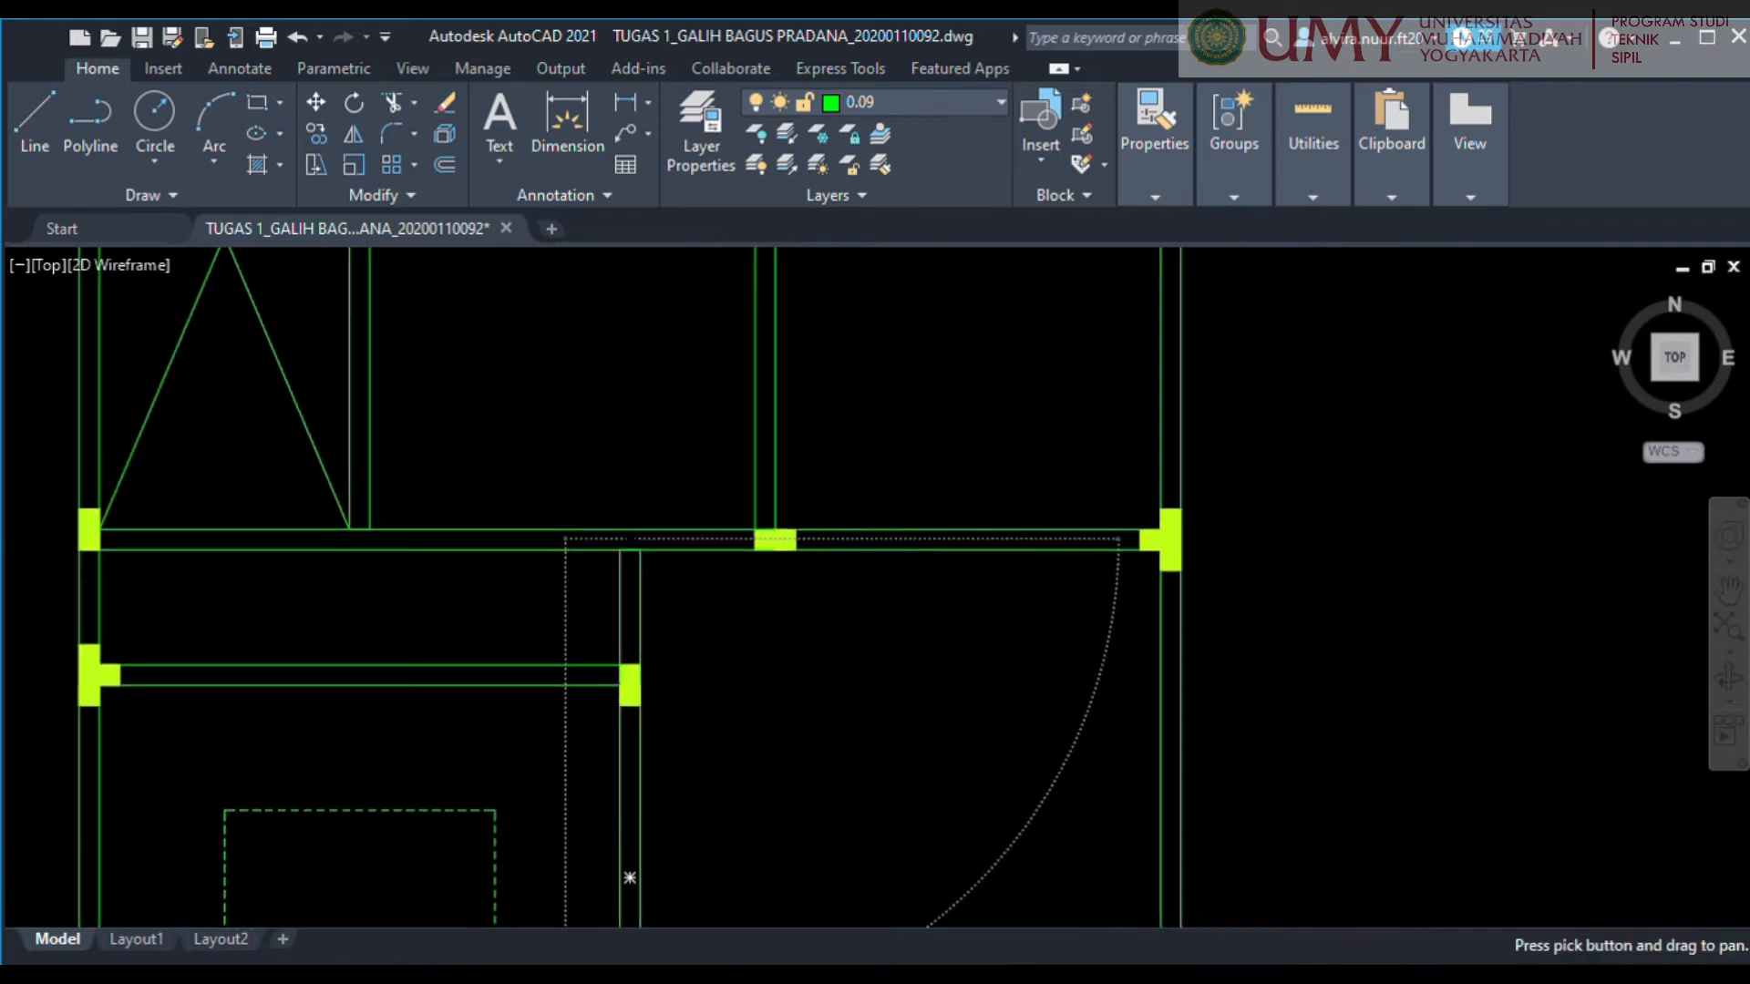
click(1171, 539)
Draw a horizontal line along the upper wall centreline of the lower-right room and move it 1.25 down into the room.
scroll(1171, 538, down, 2)
mouse_move(971, 617)
middle_down()
mouse_move(818, 513)
mouse_move(859, 677)
middle_up()
scroll(824, 493, up, 4)
middle_drag(577, 543, 784, 575)
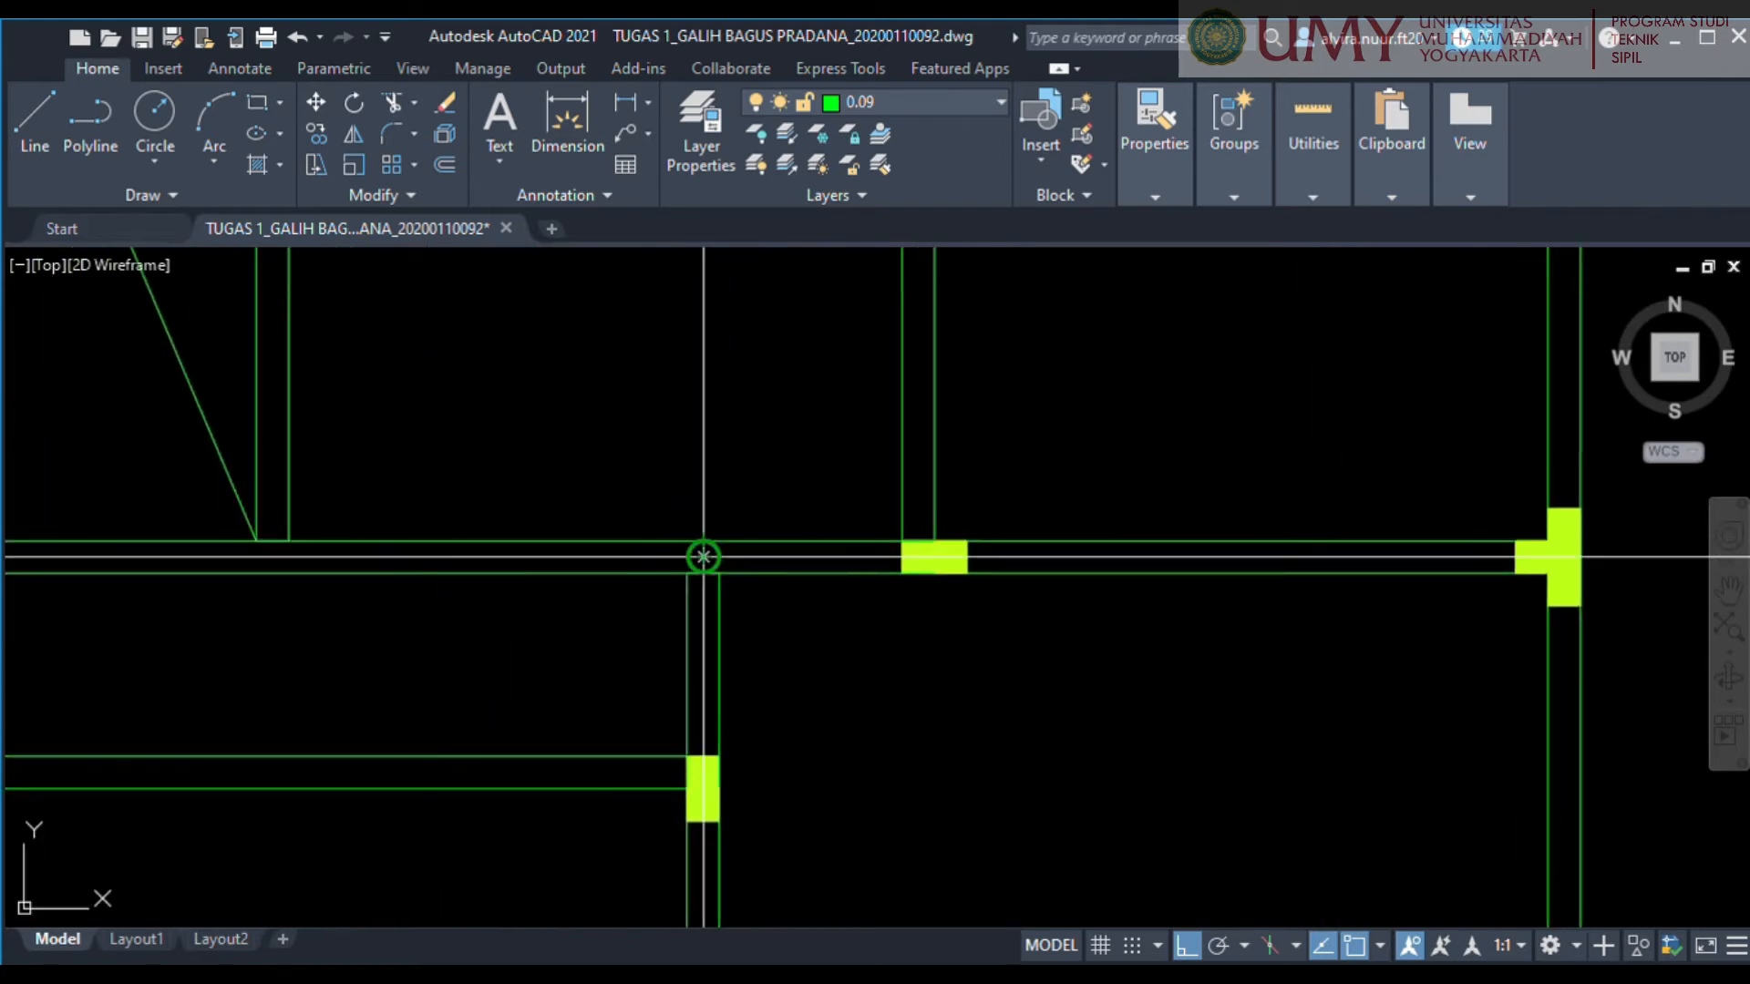
click(703, 555)
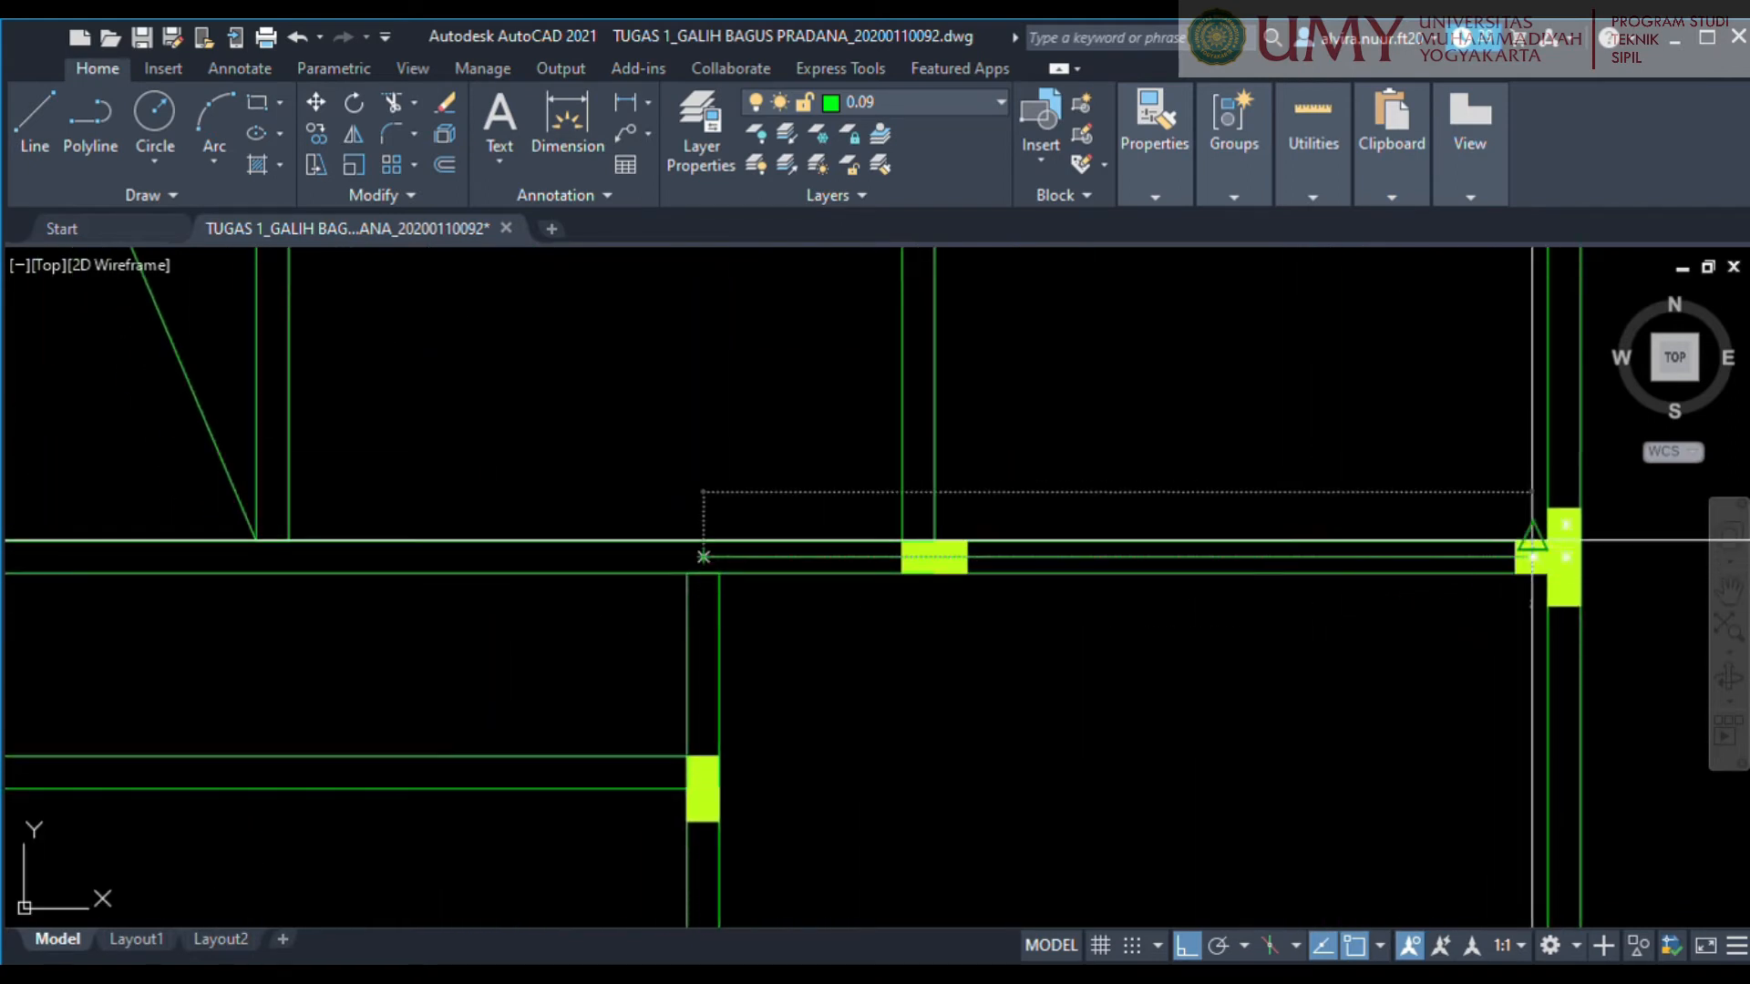
click(1565, 556)
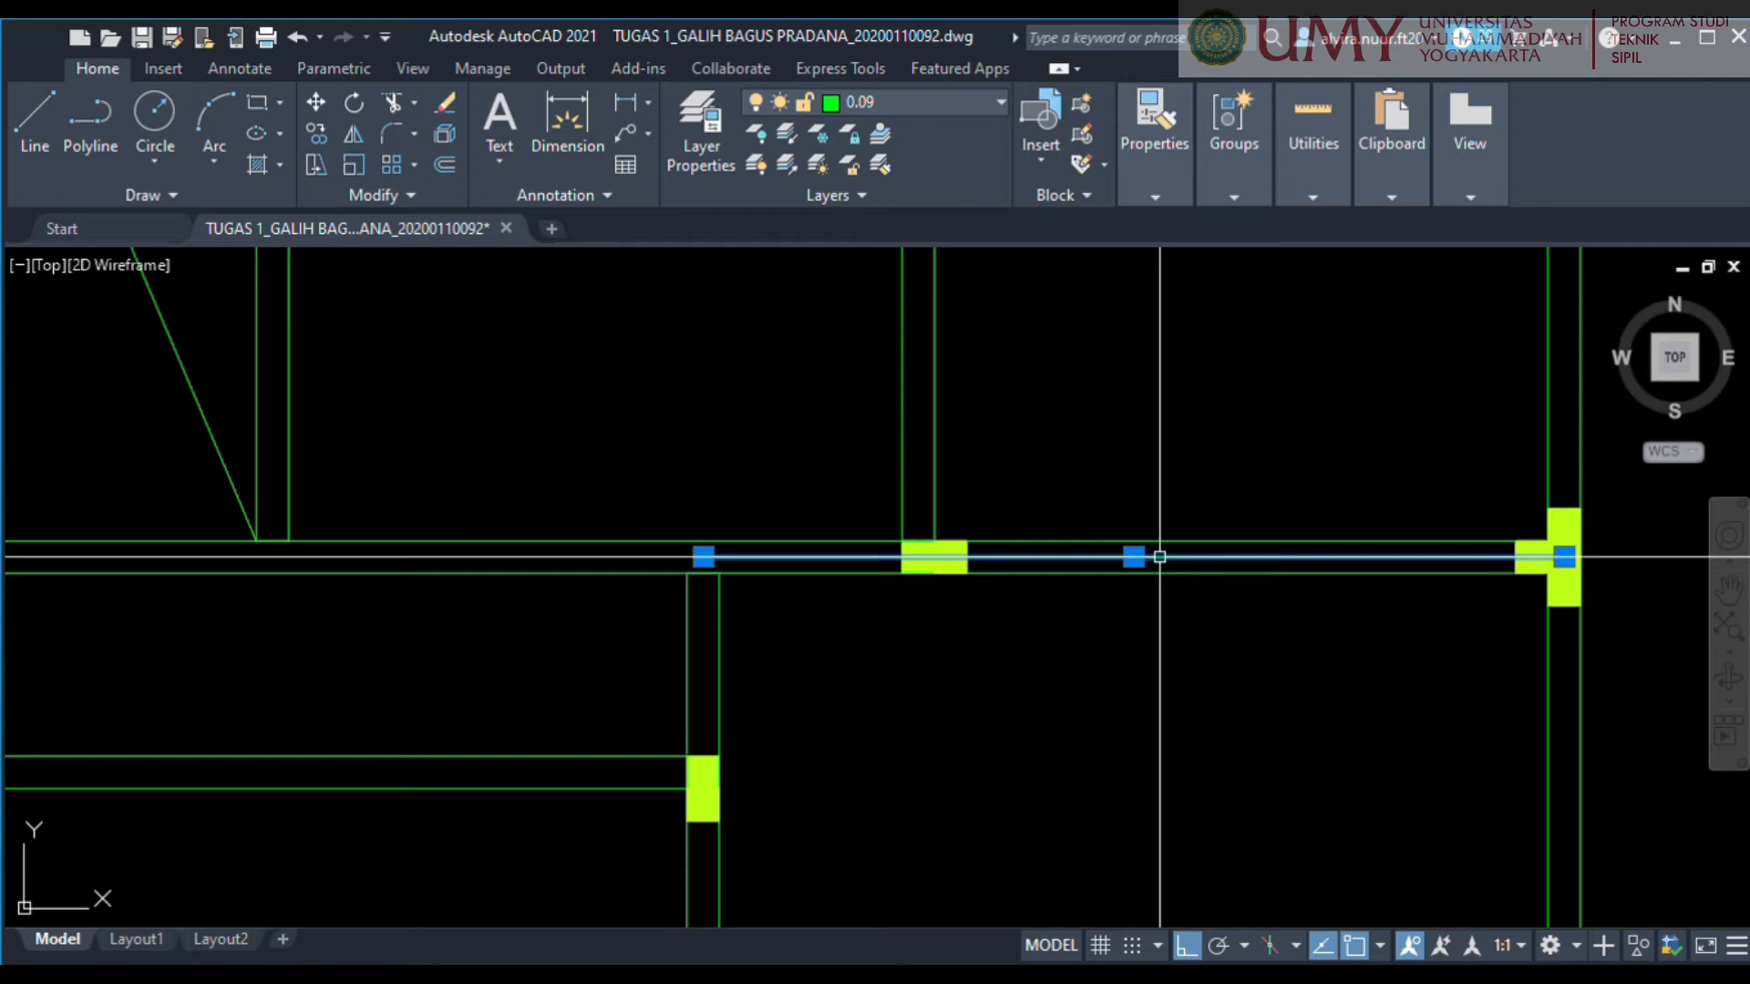
middle_drag(1098, 677, 1022, 594)
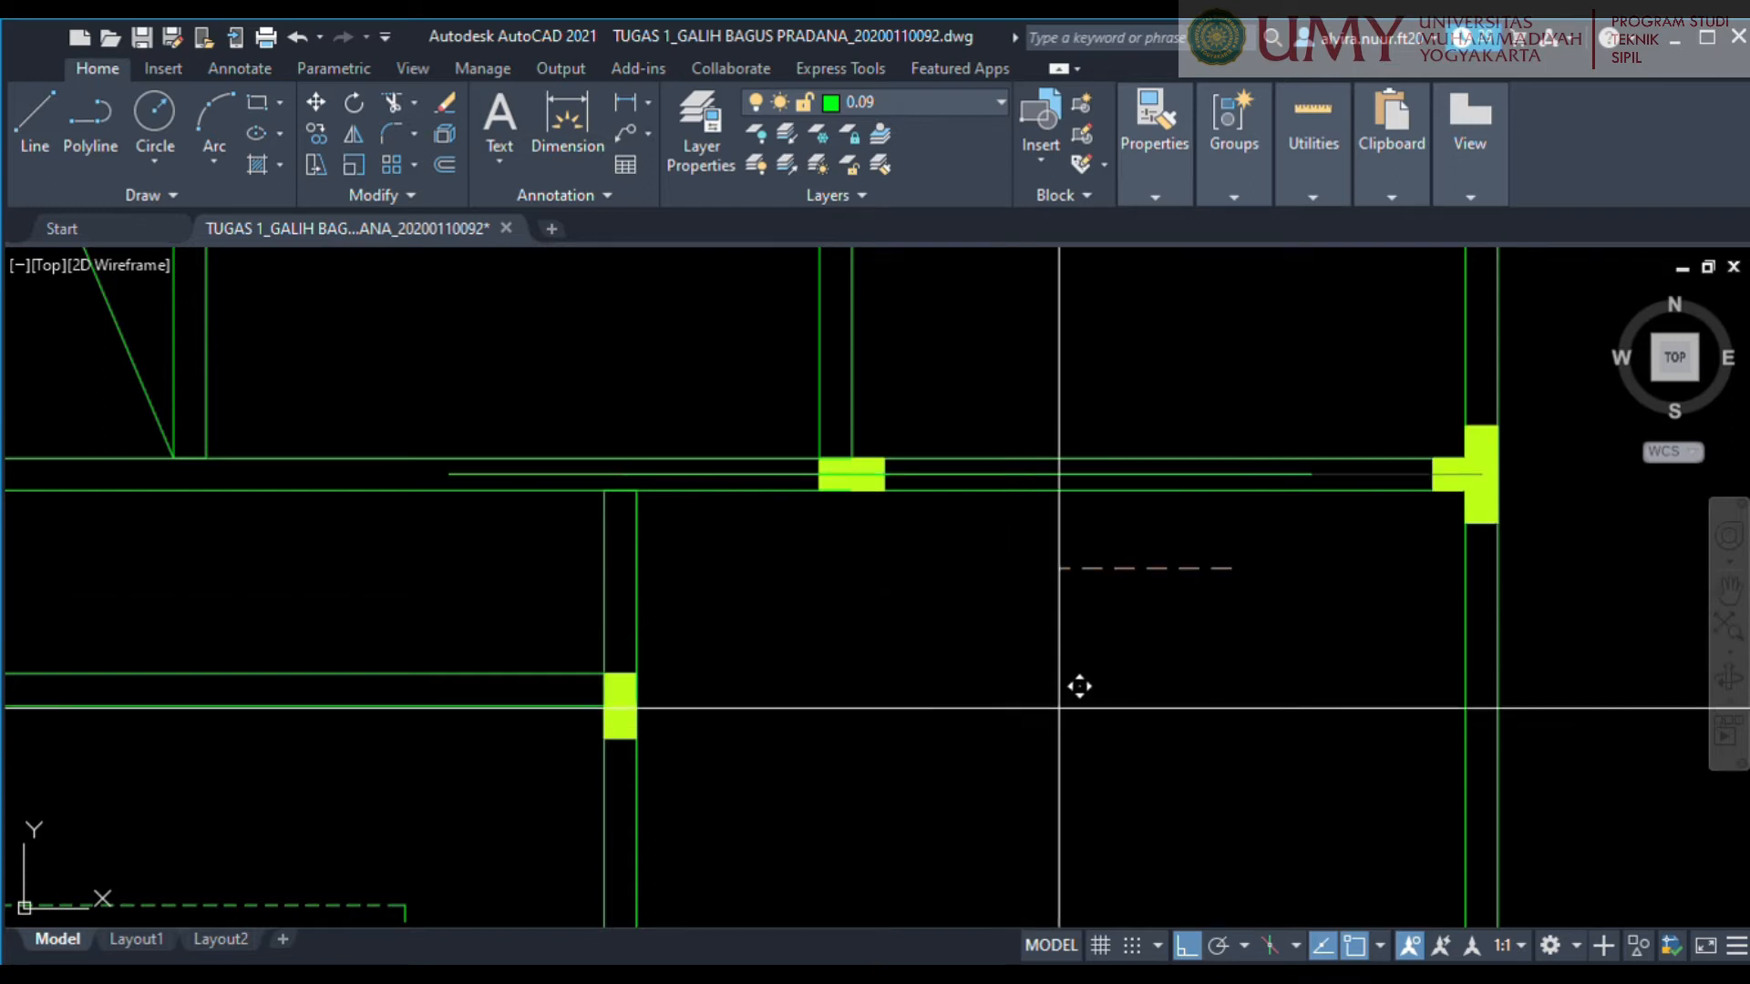
text(1.25)
key(Return)
Draw a line along the lower-right room's lower wall centreline and move it up by the same distance as the upper line.
scroll(1159, 802, down, 3)
middle_drag(1157, 780, 1135, 468)
middle_drag(1125, 640, 1112, 515)
scroll(980, 654, up, 2)
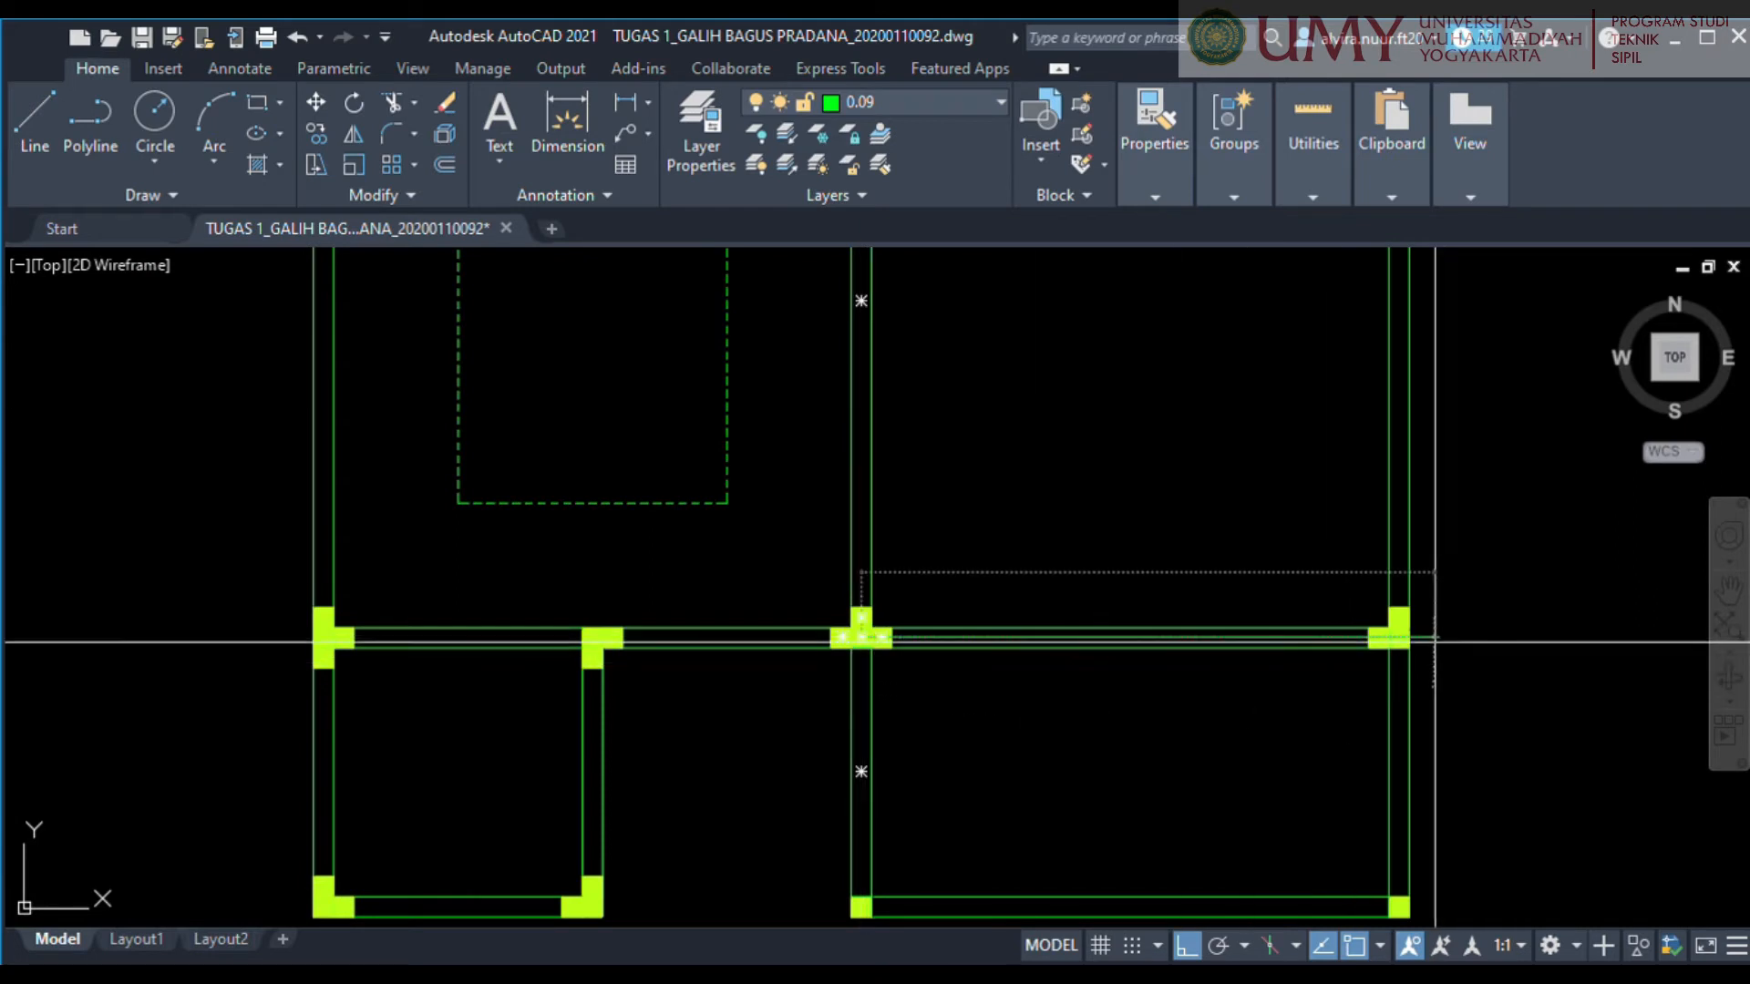
scroll(1390, 627, up, 7)
scroll(1424, 644, down, 4)
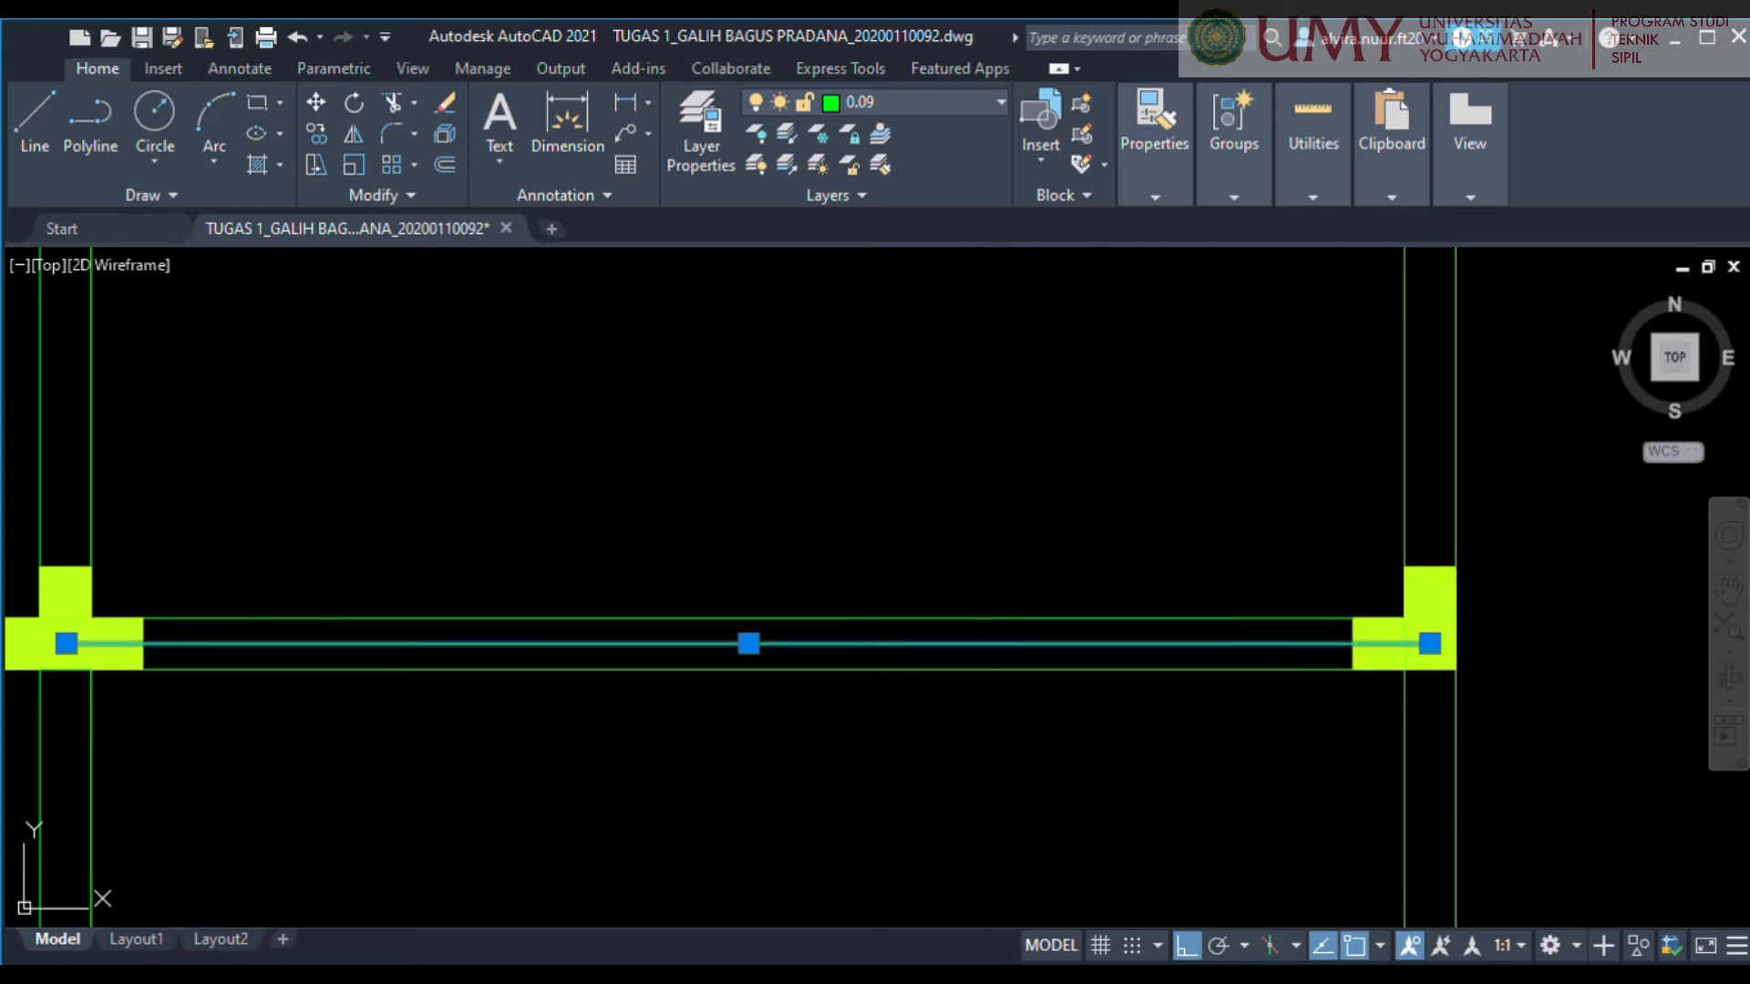
click(973, 642)
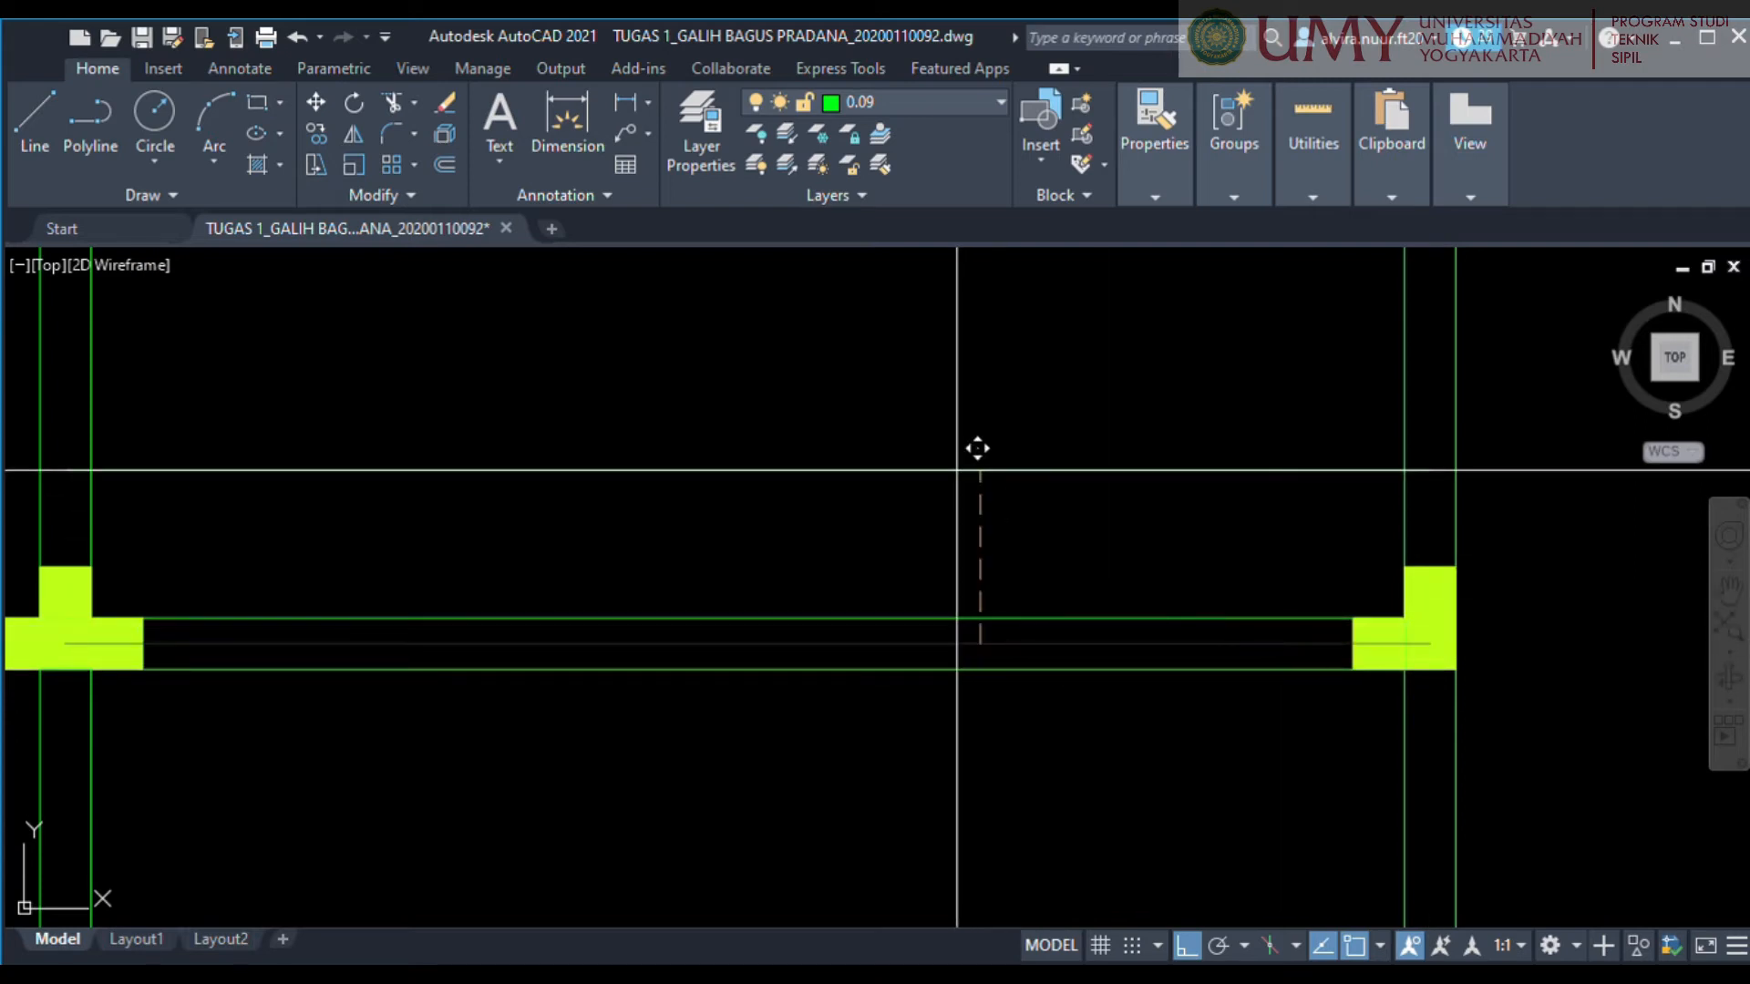
key(Return)
key(Escape)
Draw a vertical line along the lower-right room's right wall centreline, spanning between its upper and lower corner columns.
scroll(950, 430, down, 6)
mouse_move(954, 445)
middle_down()
mouse_move(1055, 650)
mouse_move(894, 496)
middle_up()
scroll(894, 496, up, 4)
middle_drag(1025, 290, 980, 443)
click(887, 429)
middle_drag(900, 746, 1068, 263)
scroll(1068, 262, down, 2)
scroll(1074, 729, up, 4)
click(1045, 730)
key(Escape)
Move the vertical centreline left into the lower-right room by a quarter of the room's width.
scroll(1127, 517, down, 3)
middle_drag(1131, 530, 1163, 633)
scroll(1145, 525, up, 1)
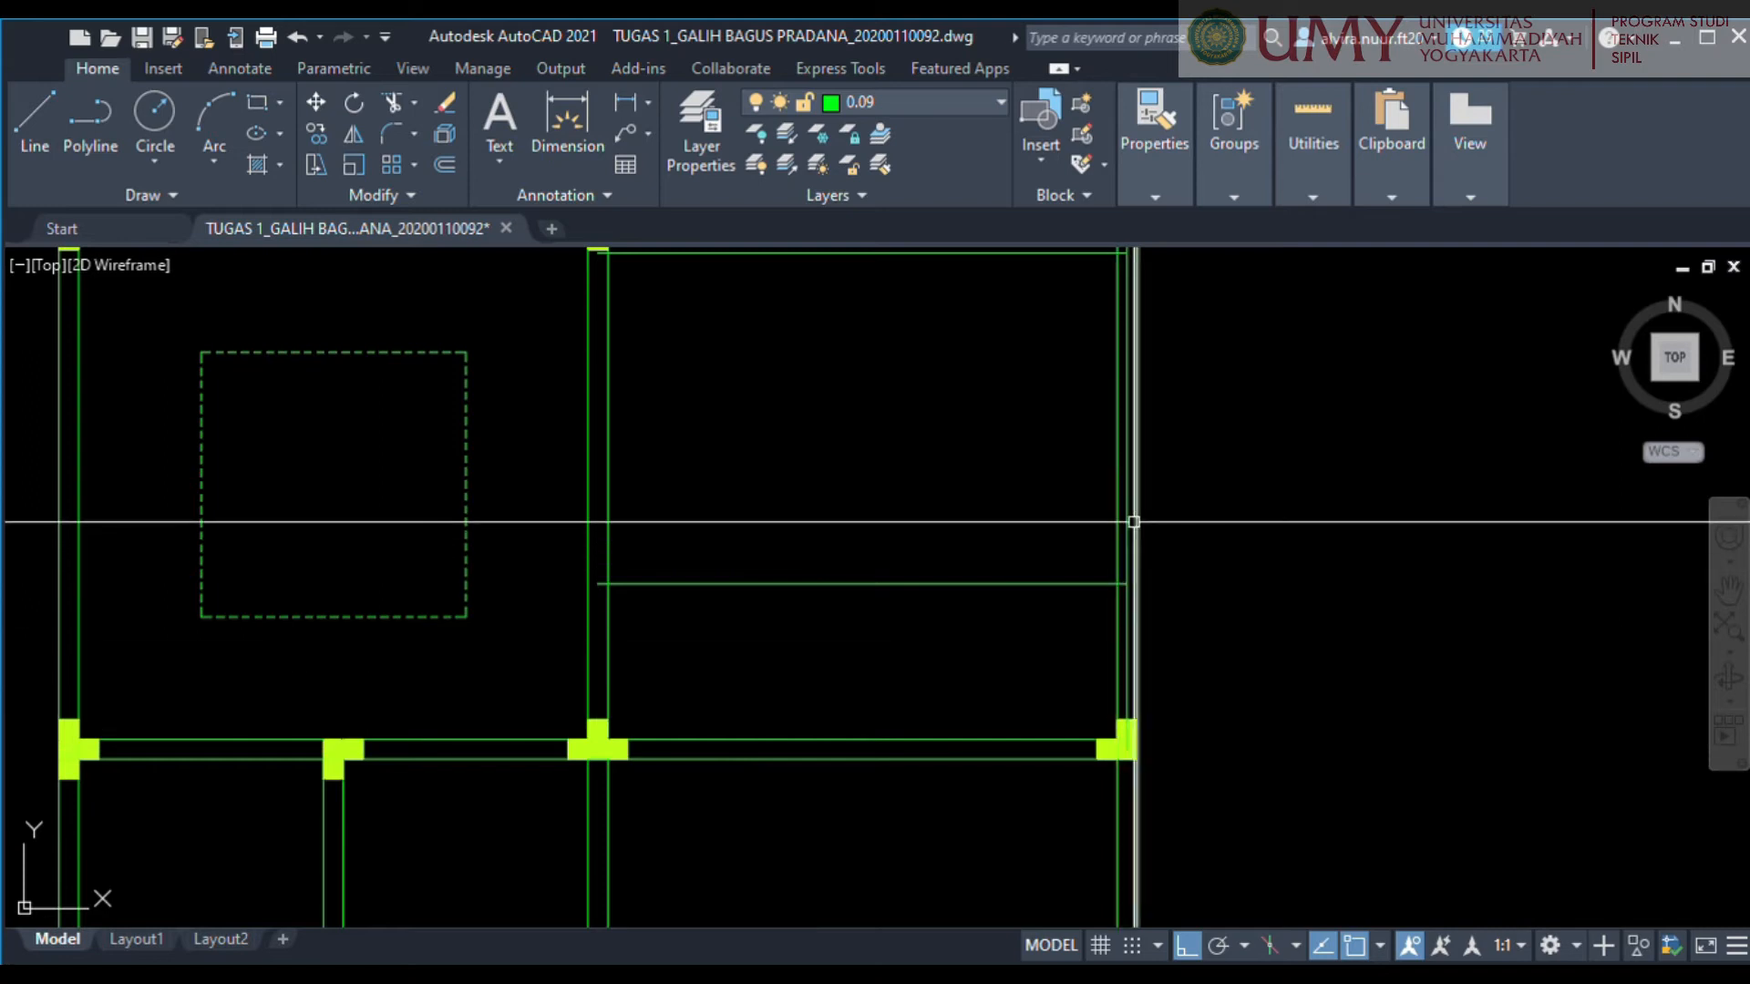
middle_drag(1001, 532, 960, 562)
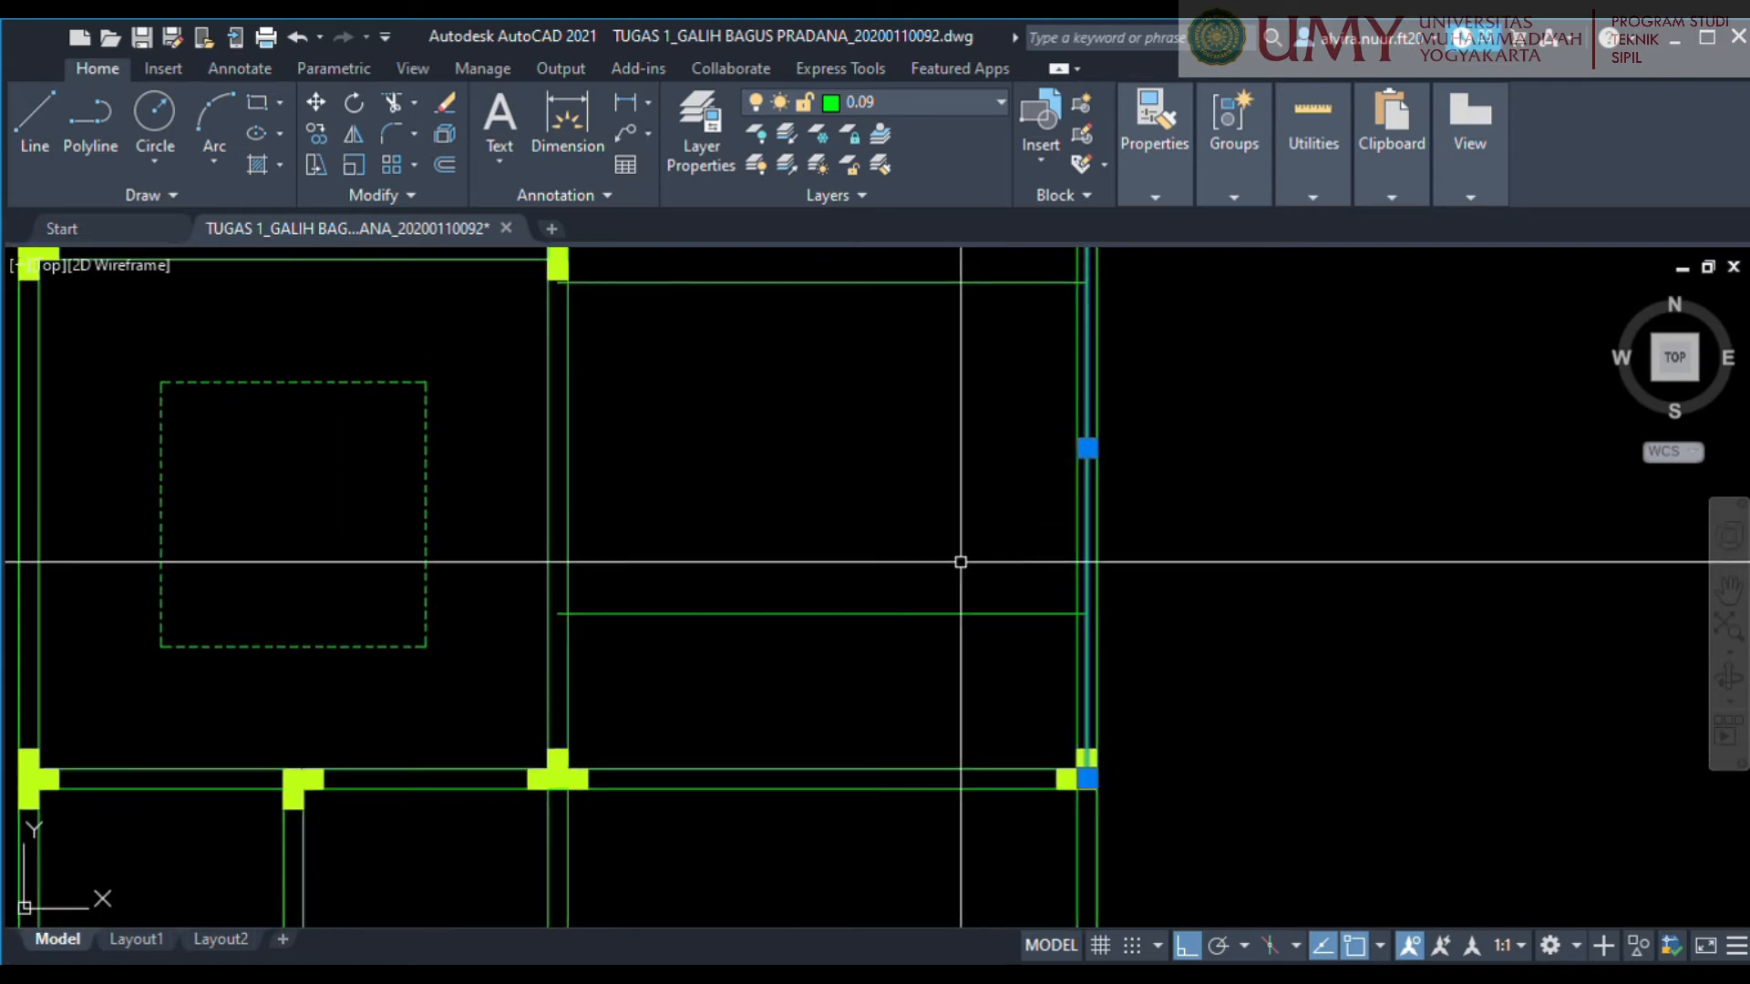
key(Escape)
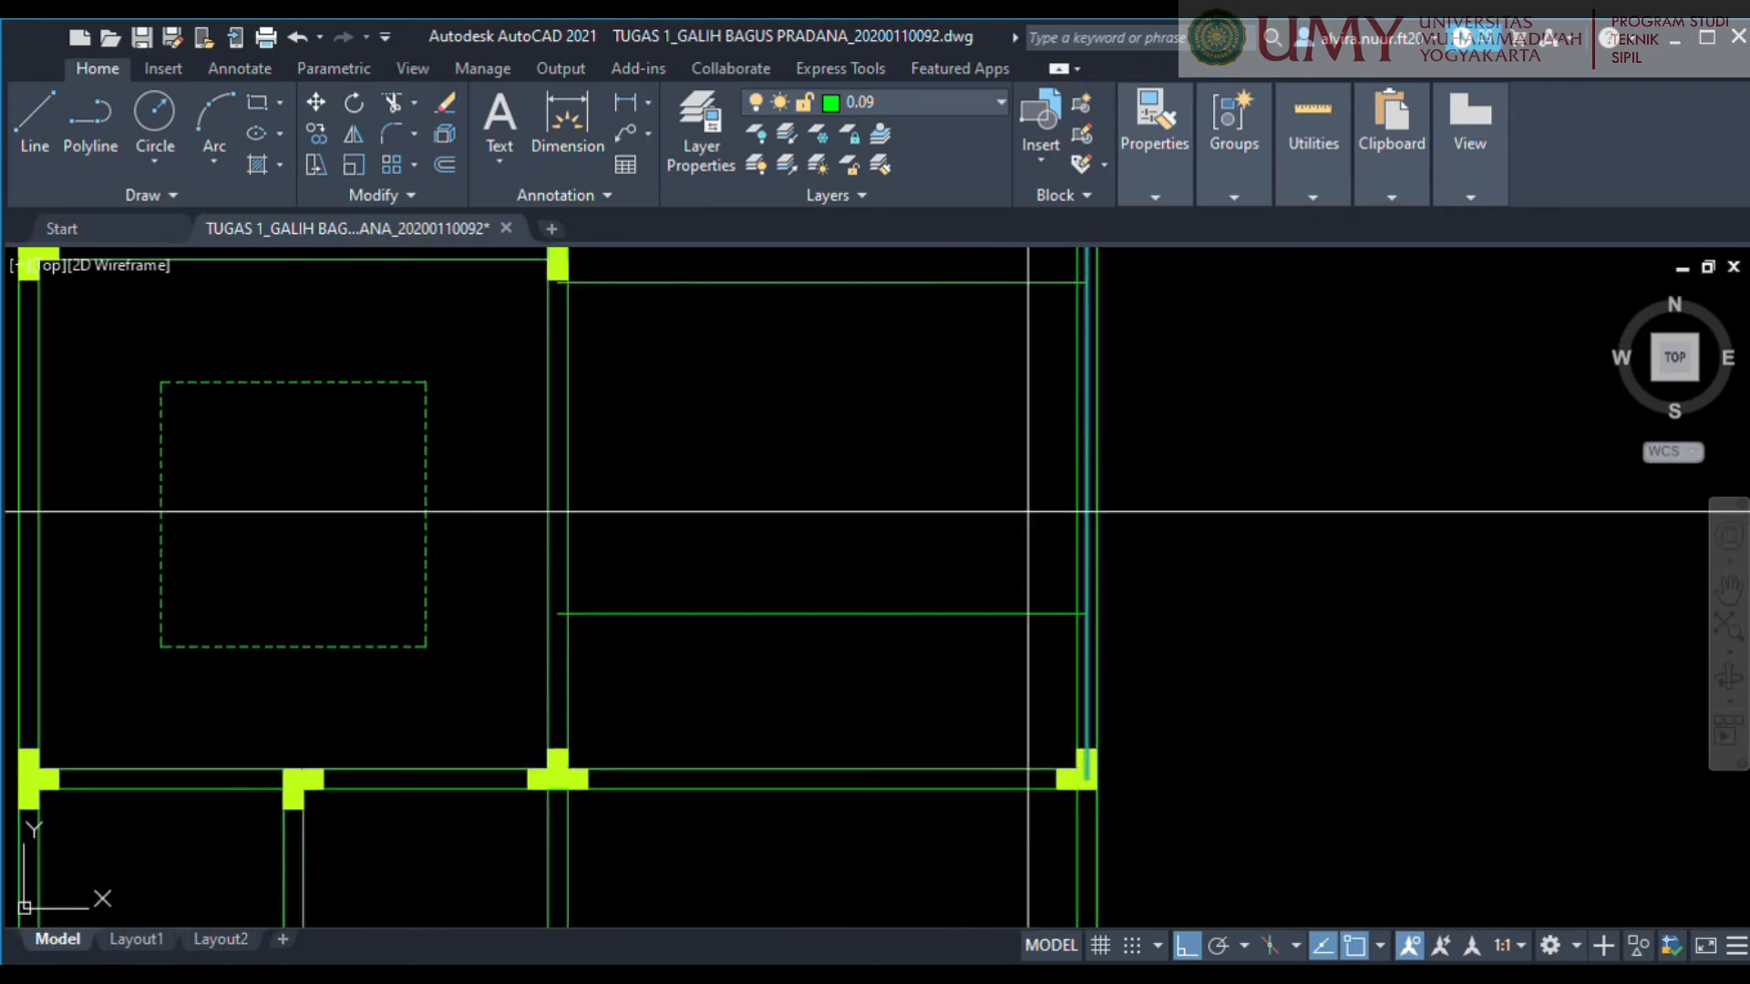
click(1087, 506)
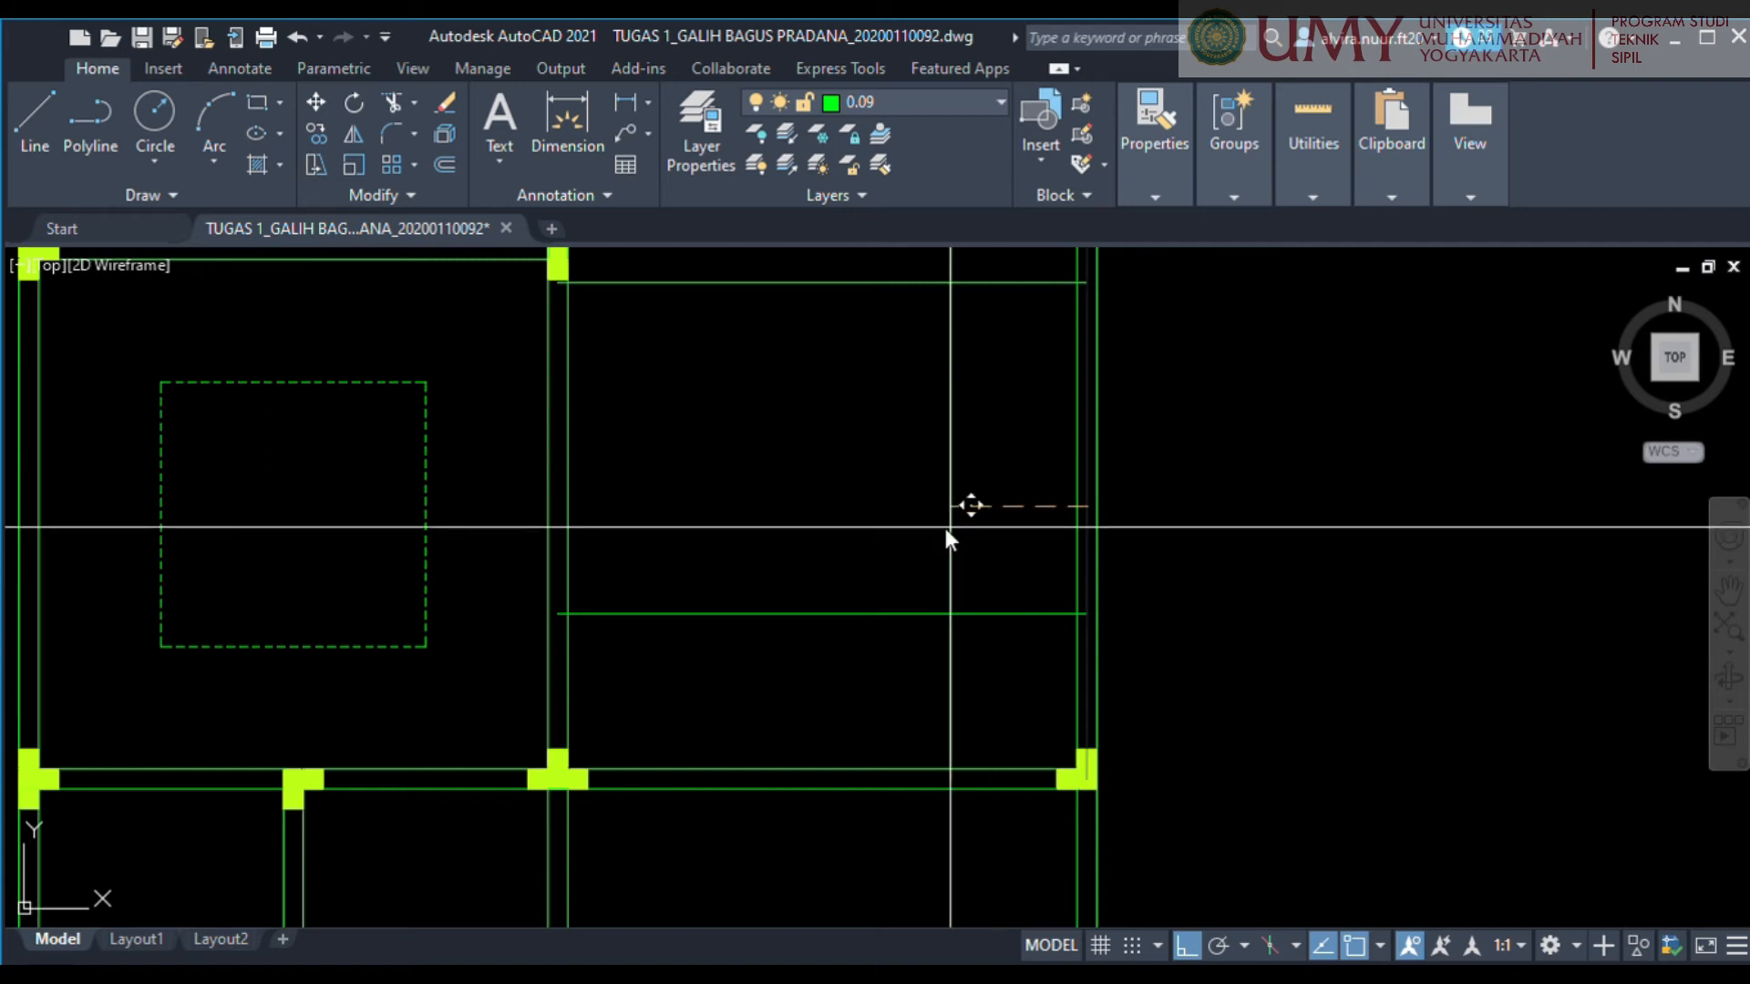
key(Return)
Copy the lower-right room's vertical line 2 to the left.
click(956, 503)
text(co)
key(Return)
click(955, 513)
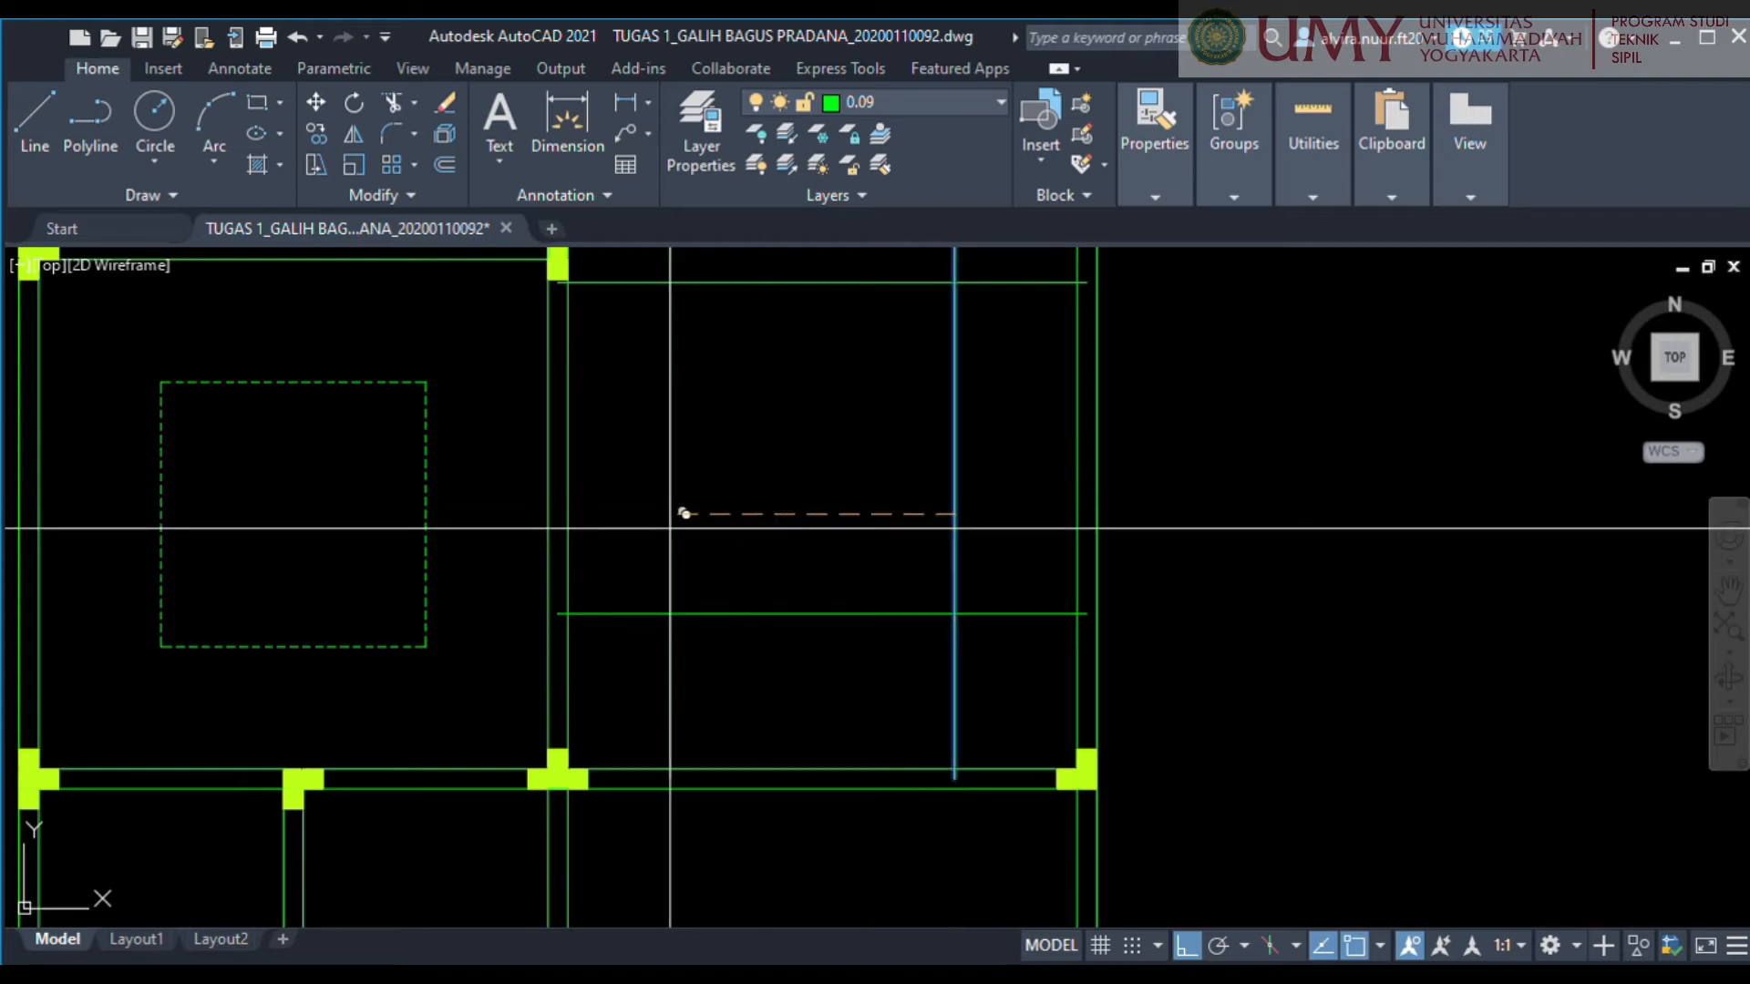
text(2)
key(Return)
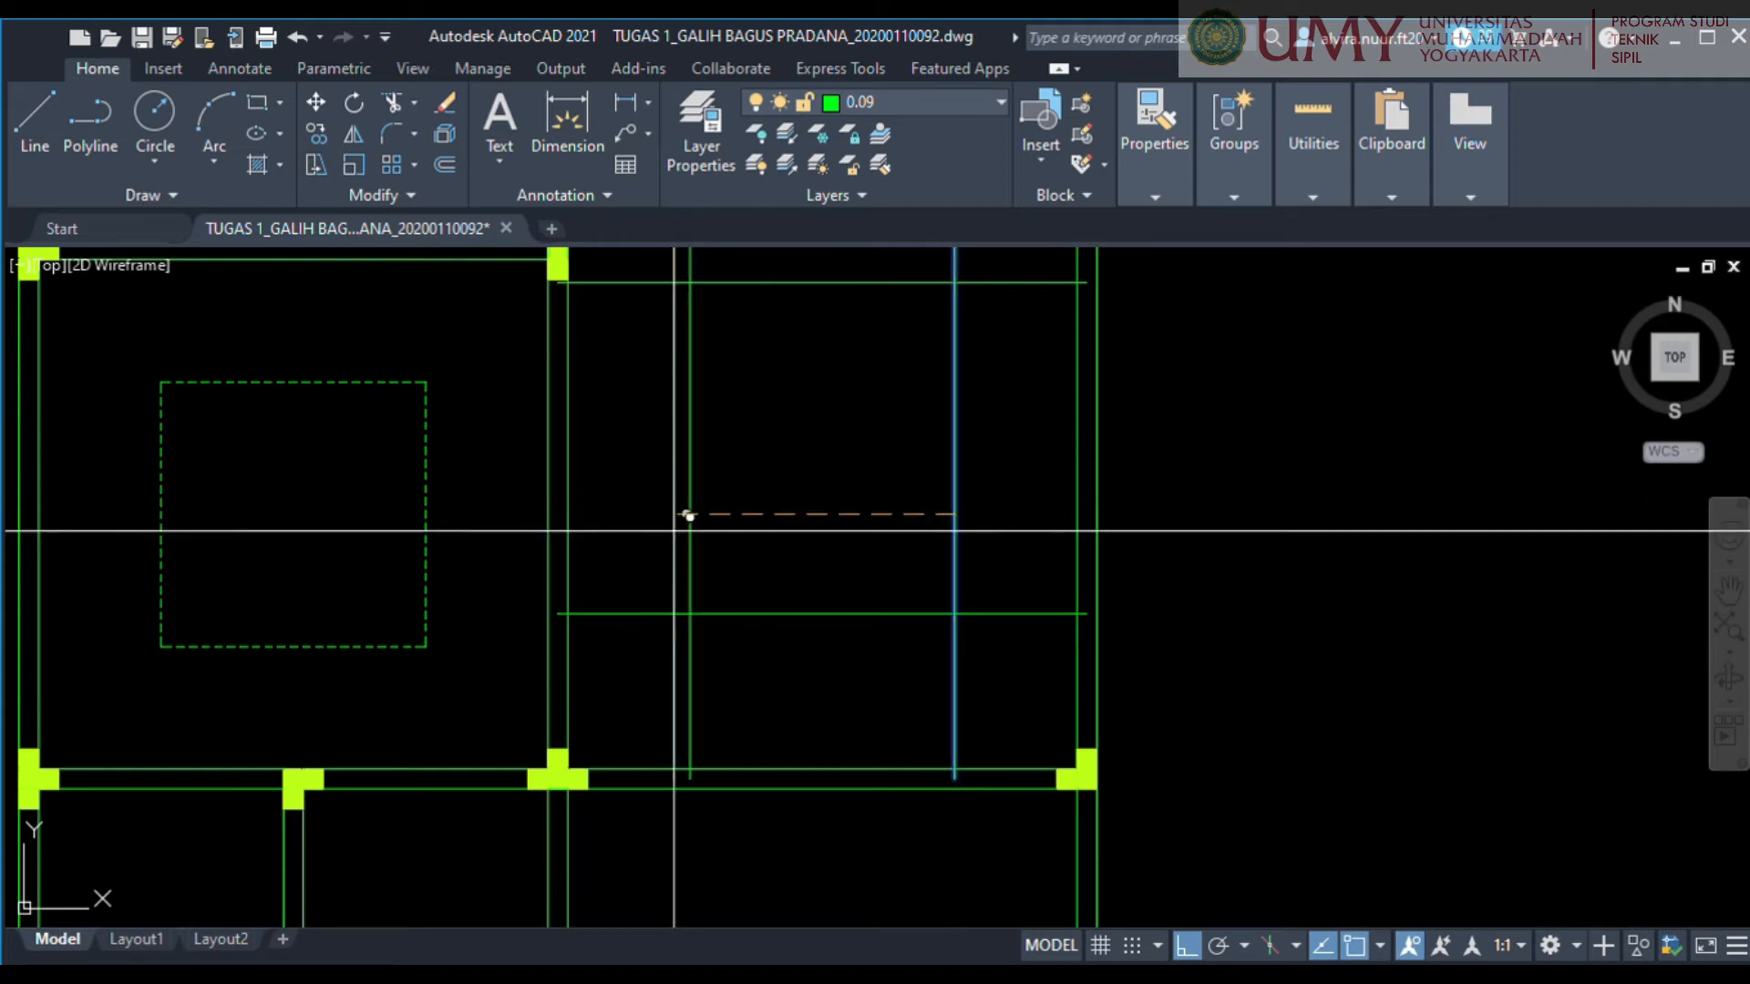
scroll(817, 539, down, 2)
middle_drag(832, 582, 862, 602)
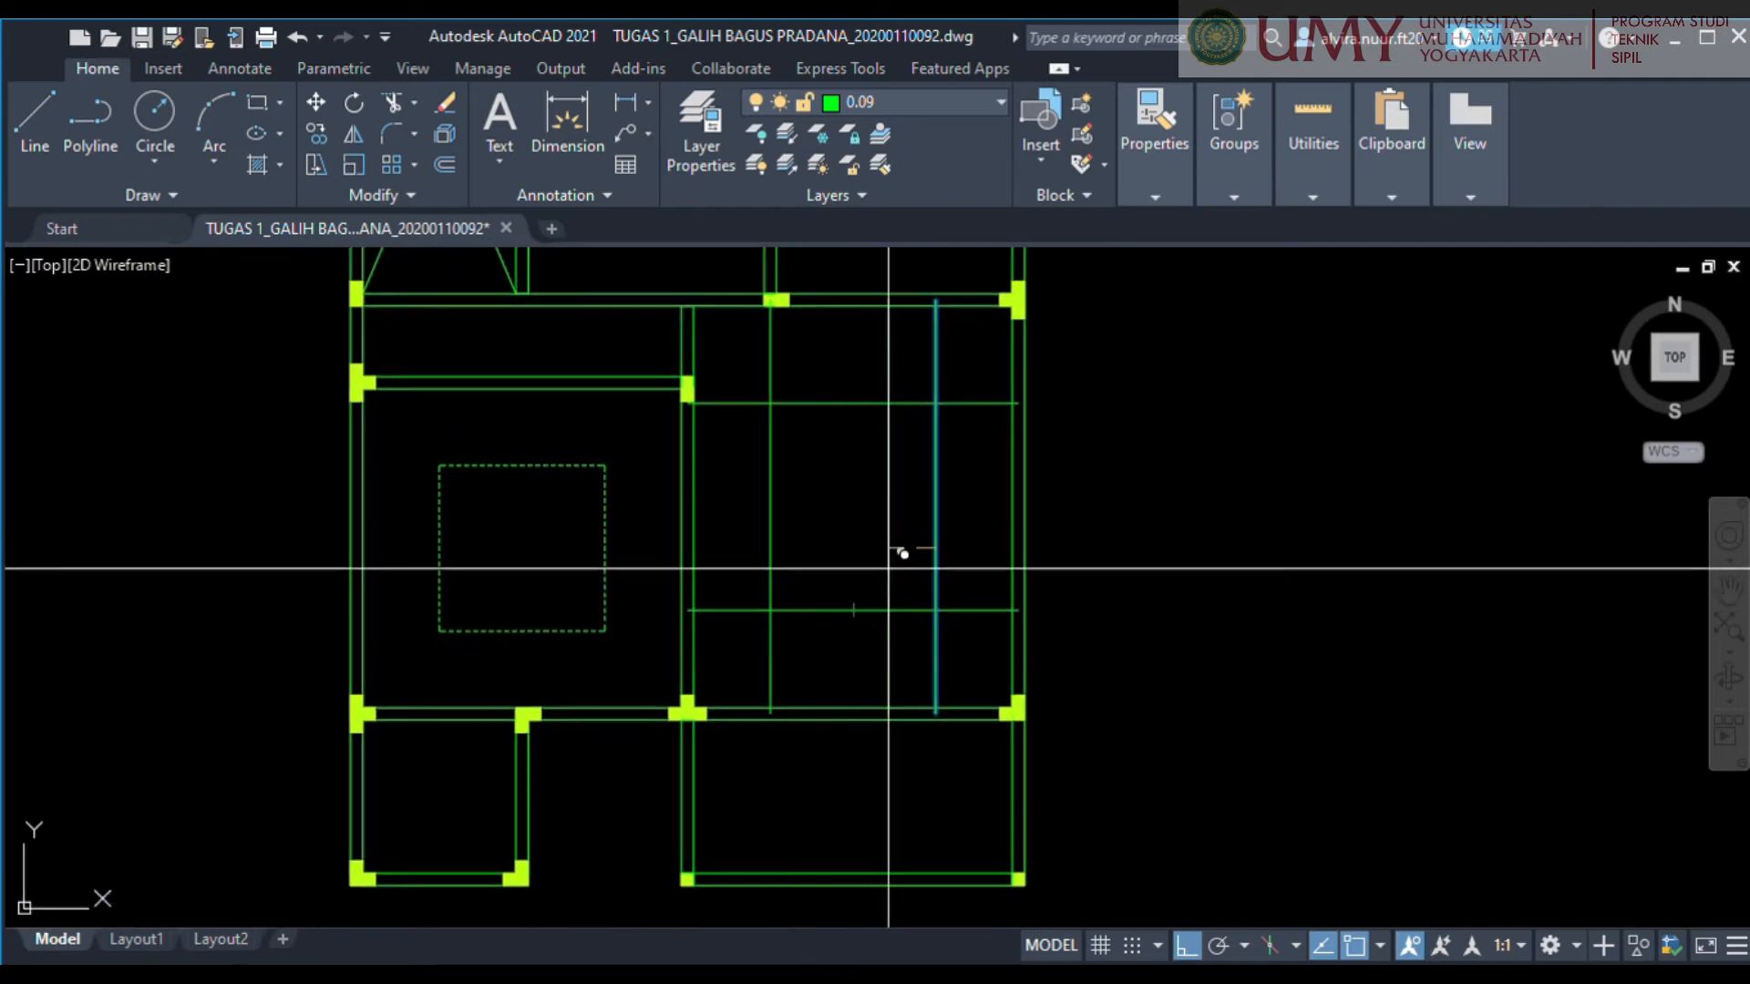
scroll(867, 519, up, 2)
scroll(852, 519, down, 2)
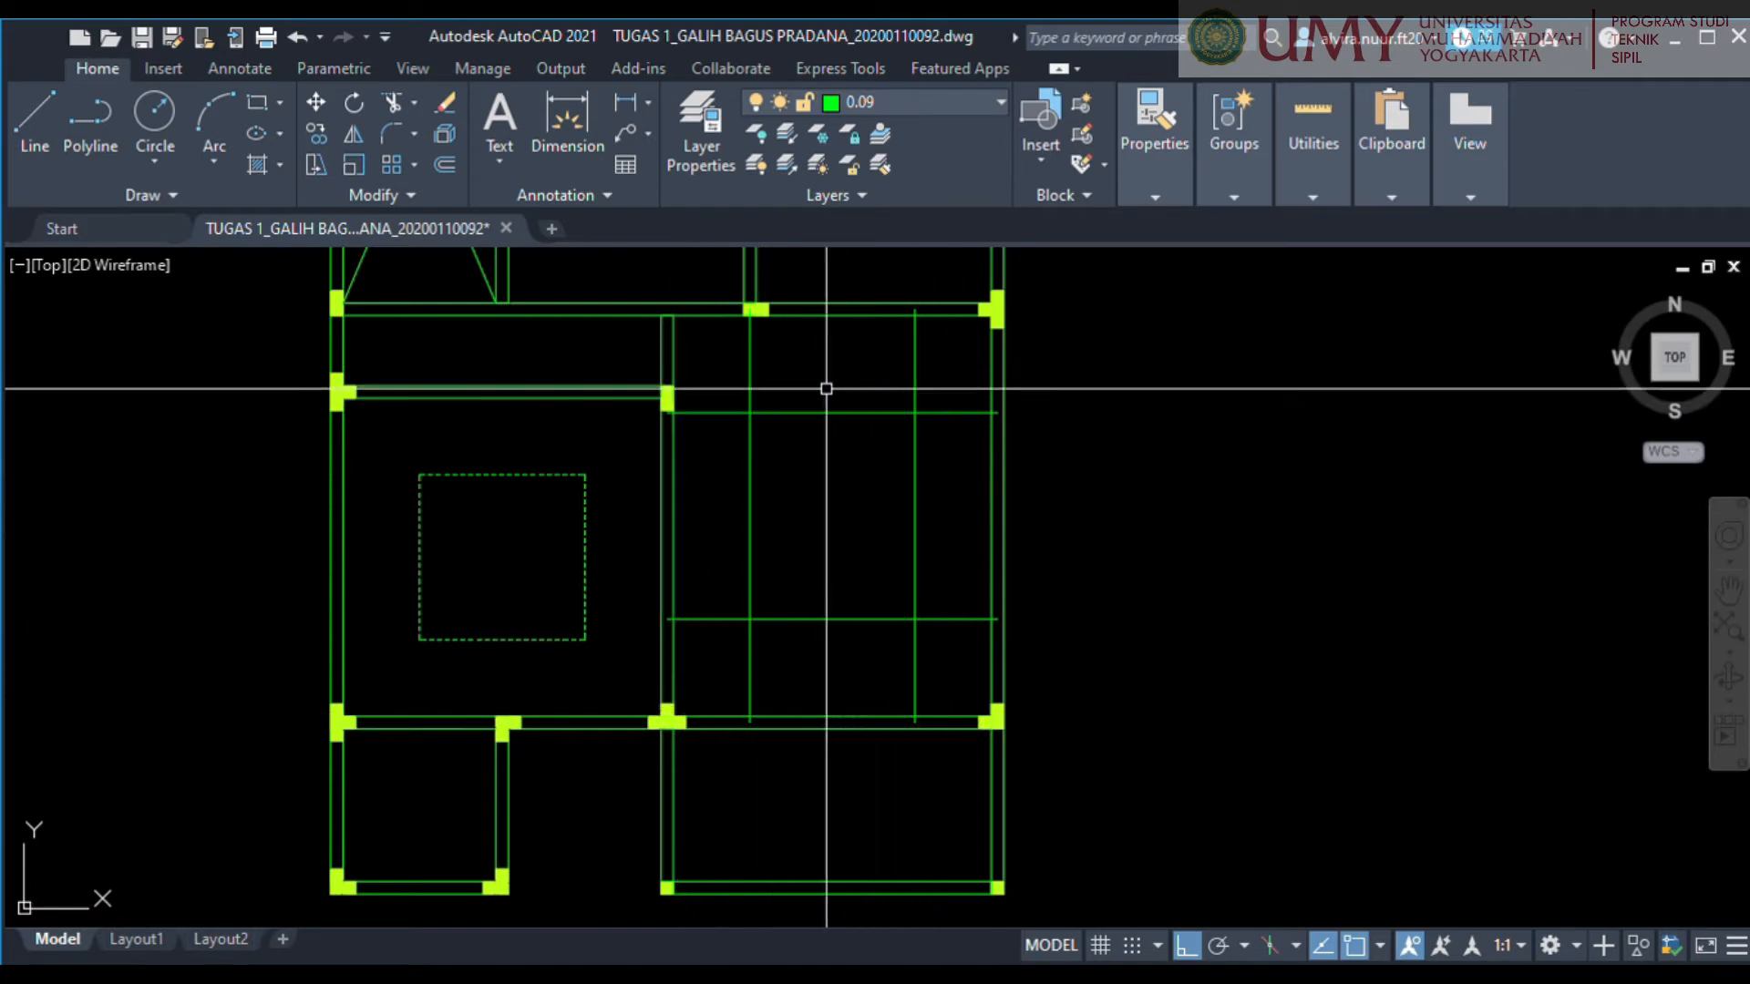
Trim the ends of the four crossing lines in the lower-right room so that only the inner rectangle remains.
middle_drag(707, 550, 1003, 495)
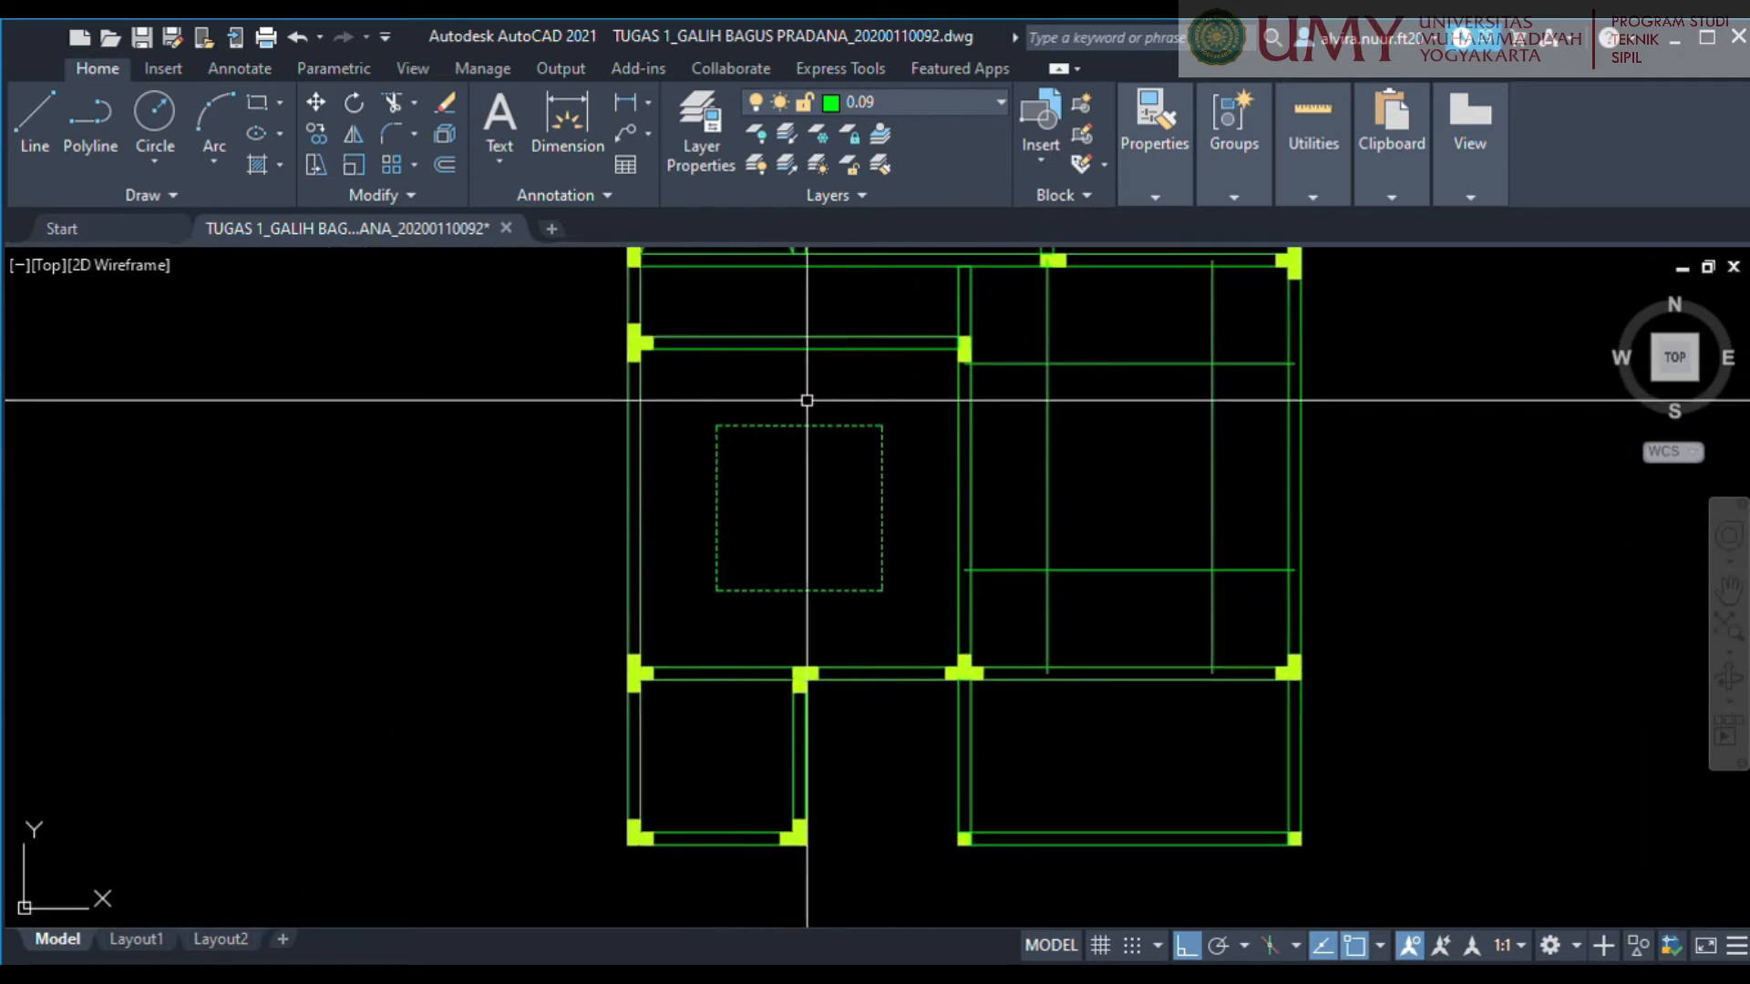
middle_drag(1083, 585, 757, 632)
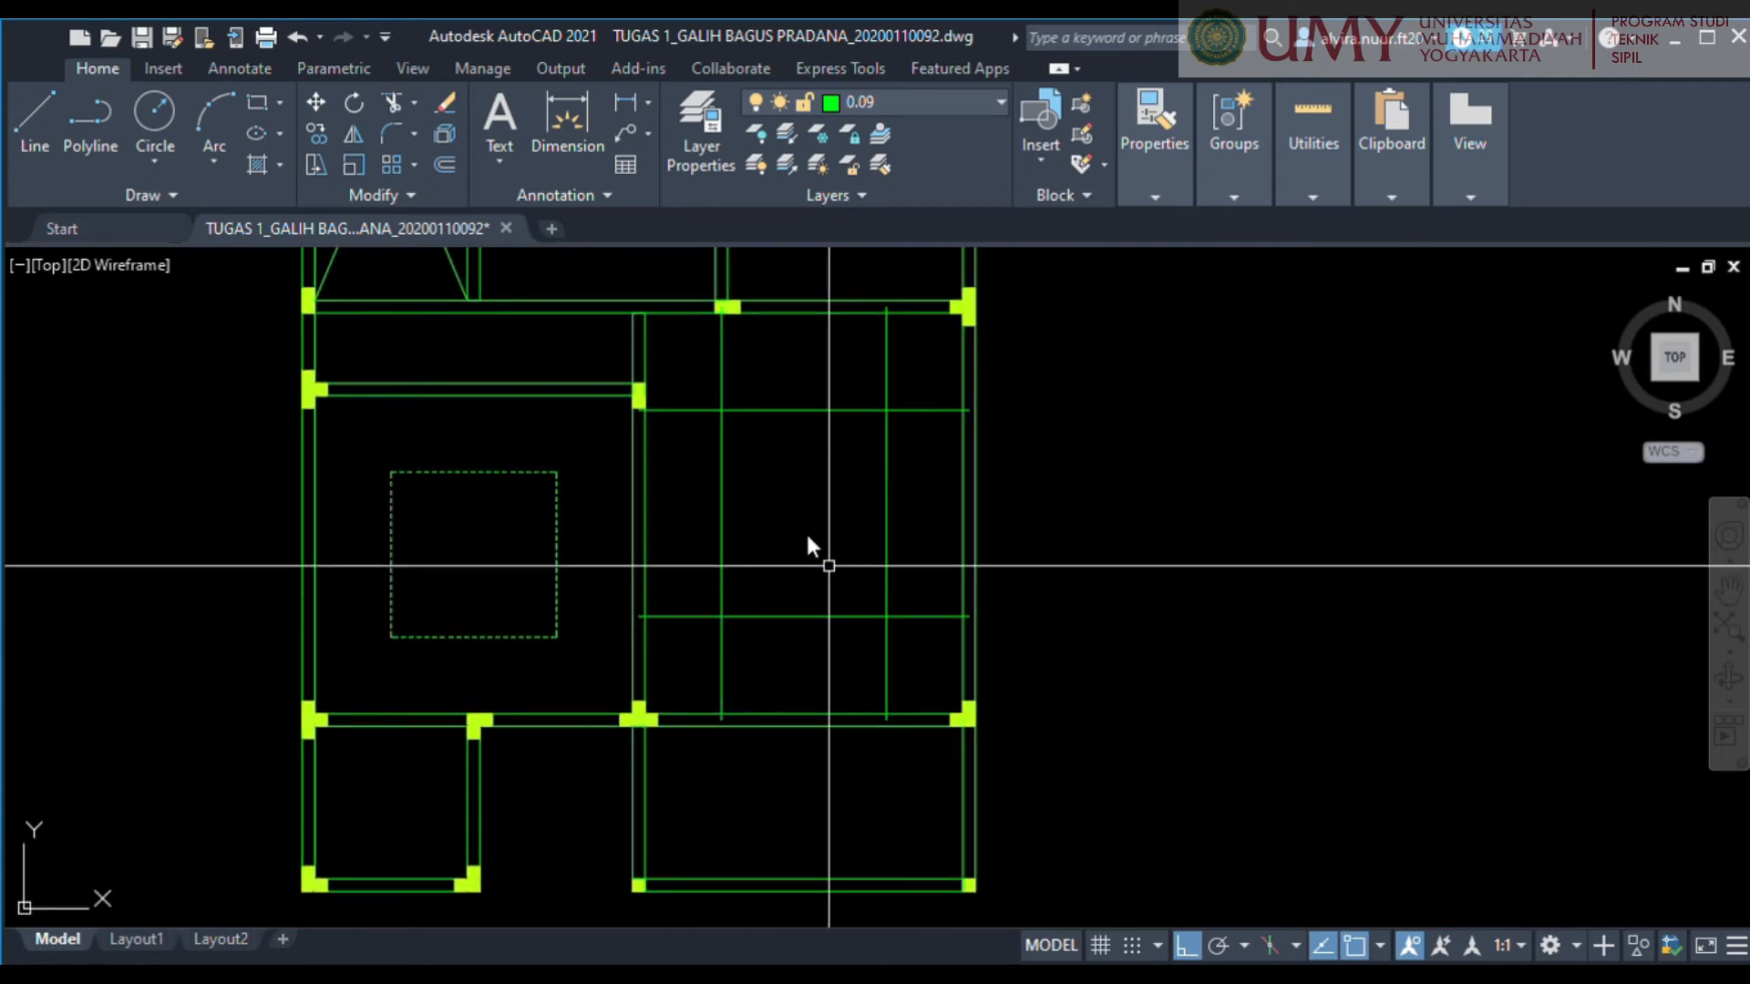
drag(751, 358, 652, 425)
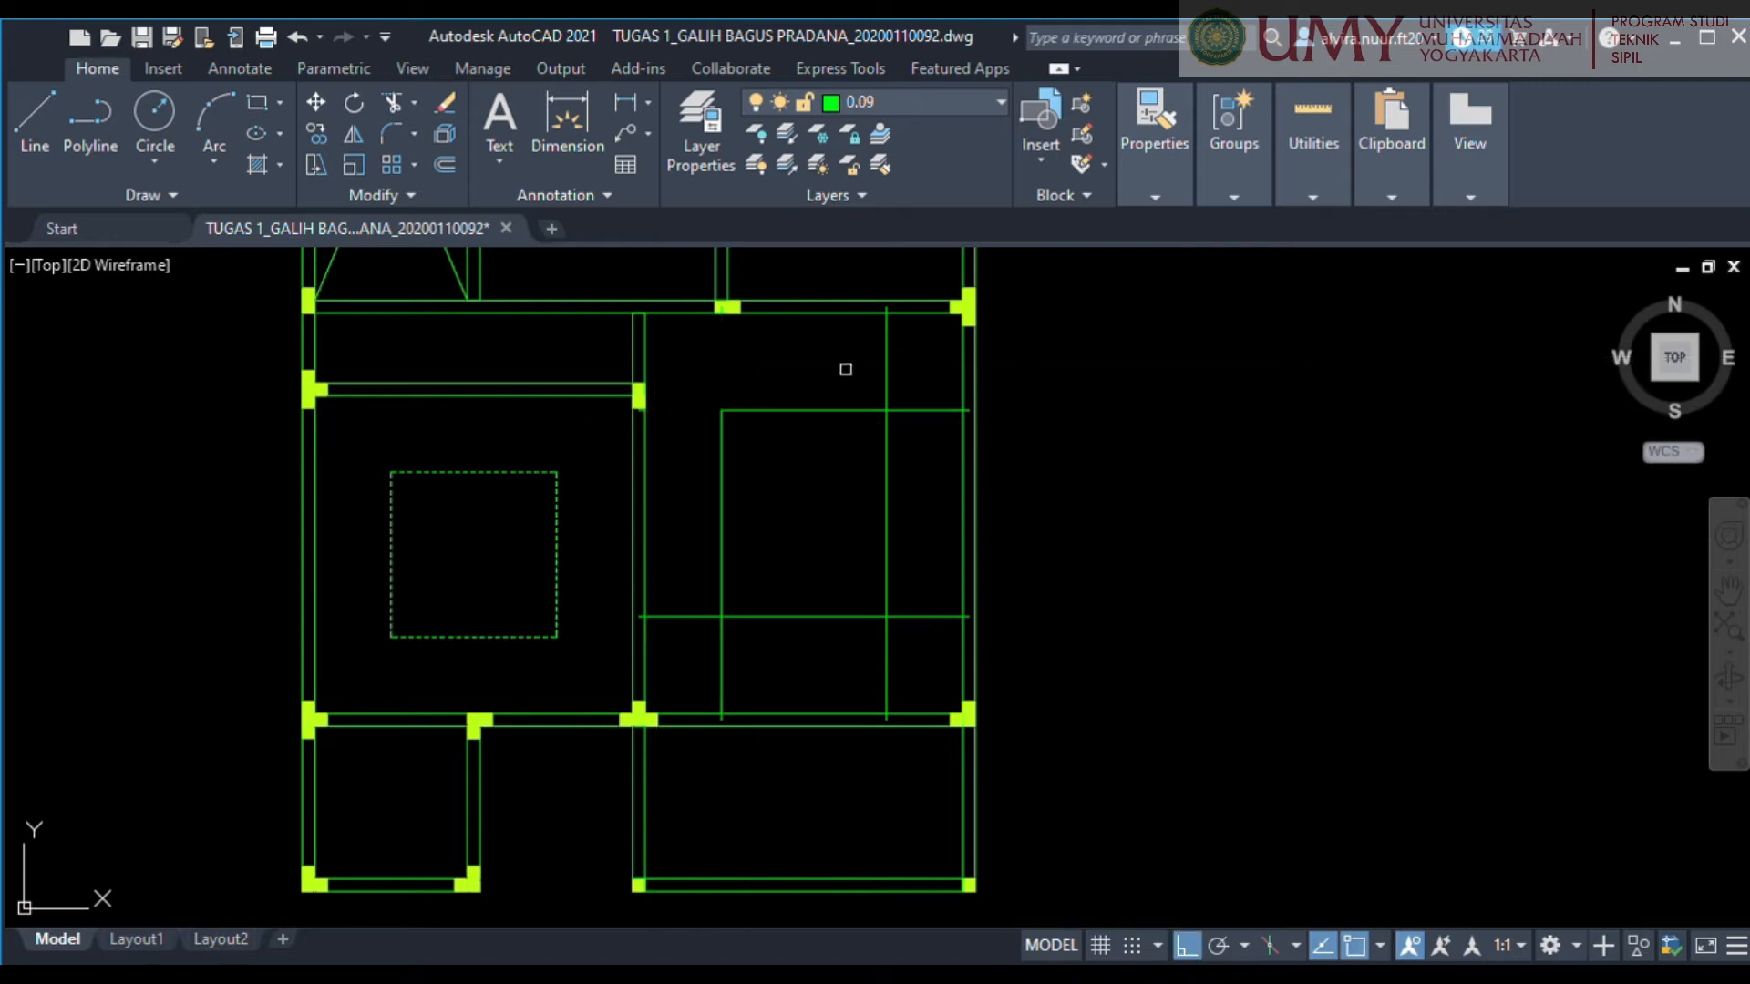
drag(870, 355, 923, 433)
mouse_move(935, 583)
mouse_down()
mouse_move(894, 656)
mouse_move(858, 673)
mouse_move(672, 627)
mouse_move(674, 611)
mouse_up()
scroll(616, 581, up, 2)
Delete the short leftover line pieces on the walls around the lower-right room.
click(614, 577)
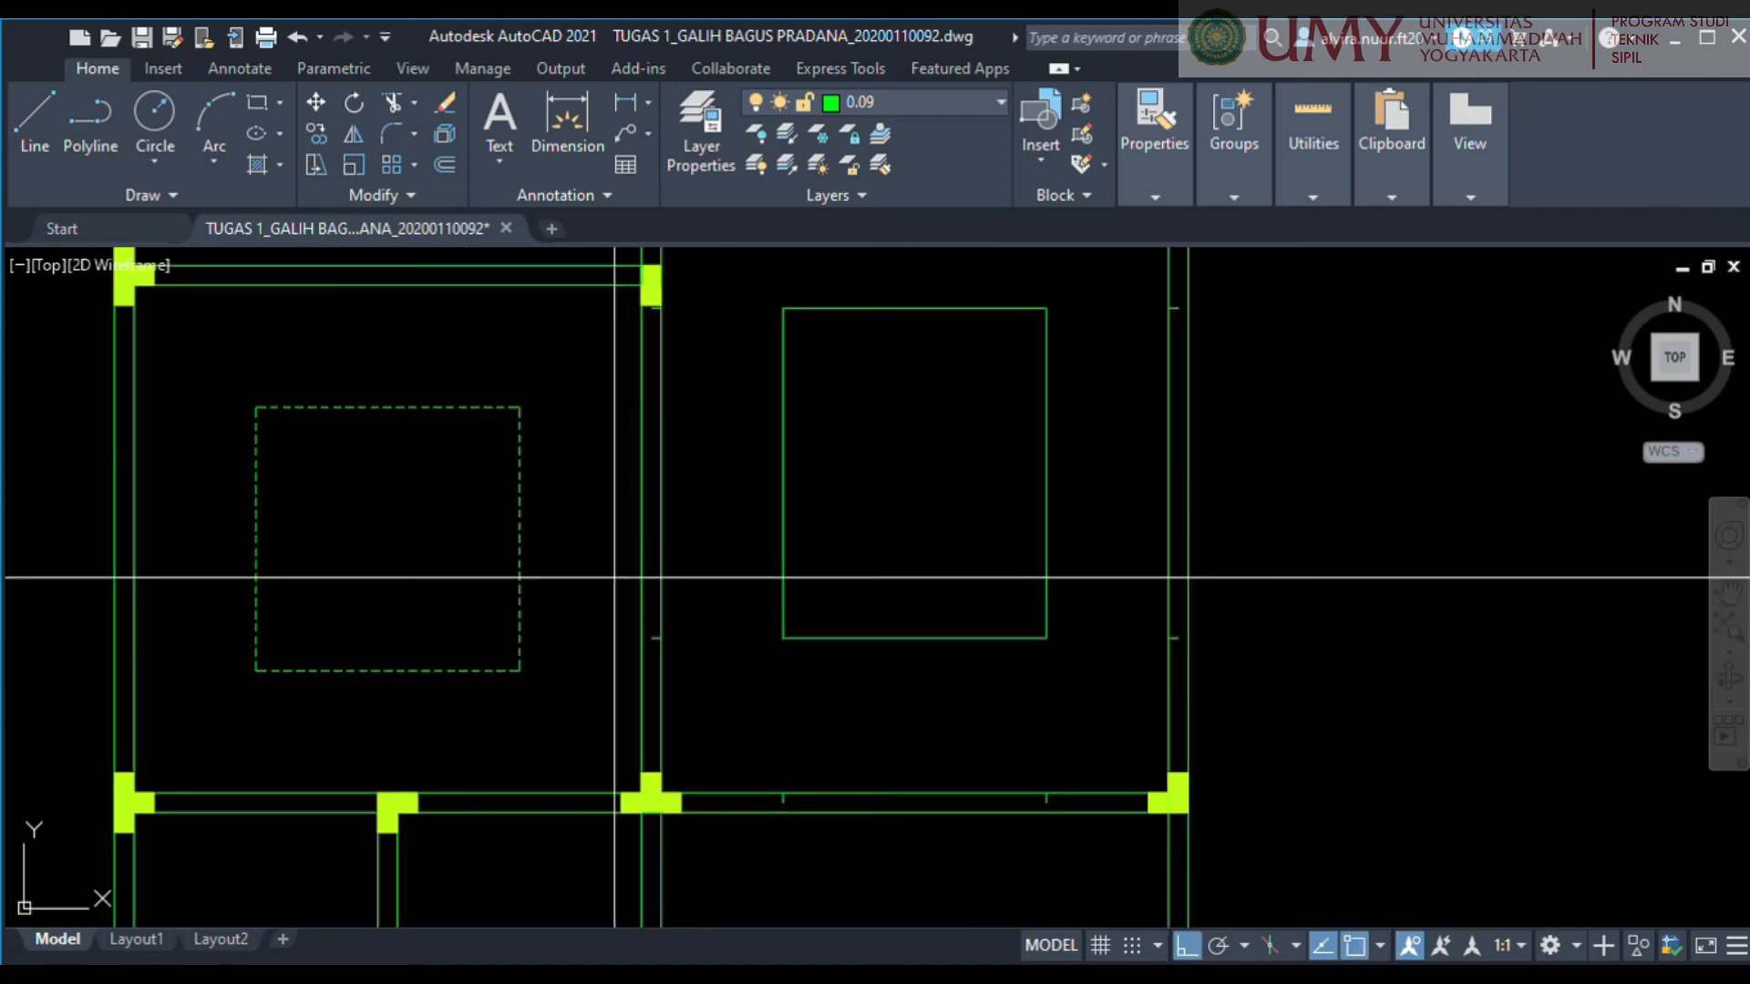
click(762, 677)
click(762, 732)
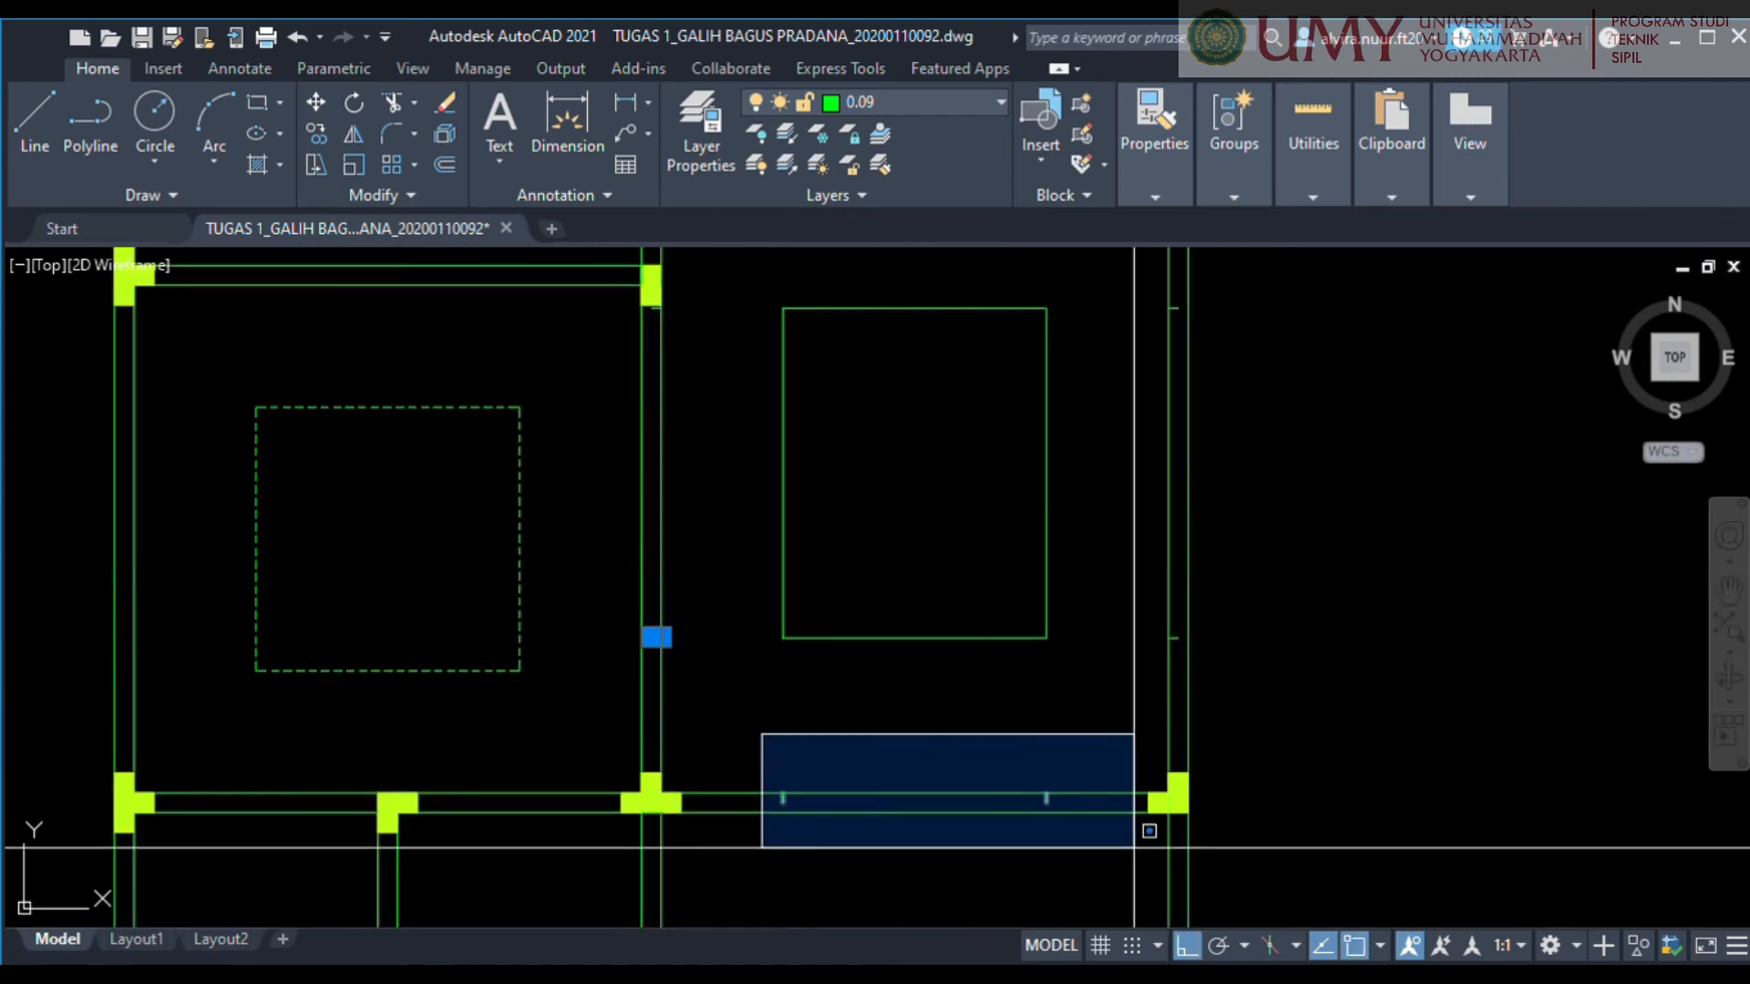
click(1096, 833)
click(1131, 276)
click(1249, 695)
middle_drag(1010, 336, 1140, 675)
click(1085, 436)
click(1184, 523)
scroll(945, 492, up, 4)
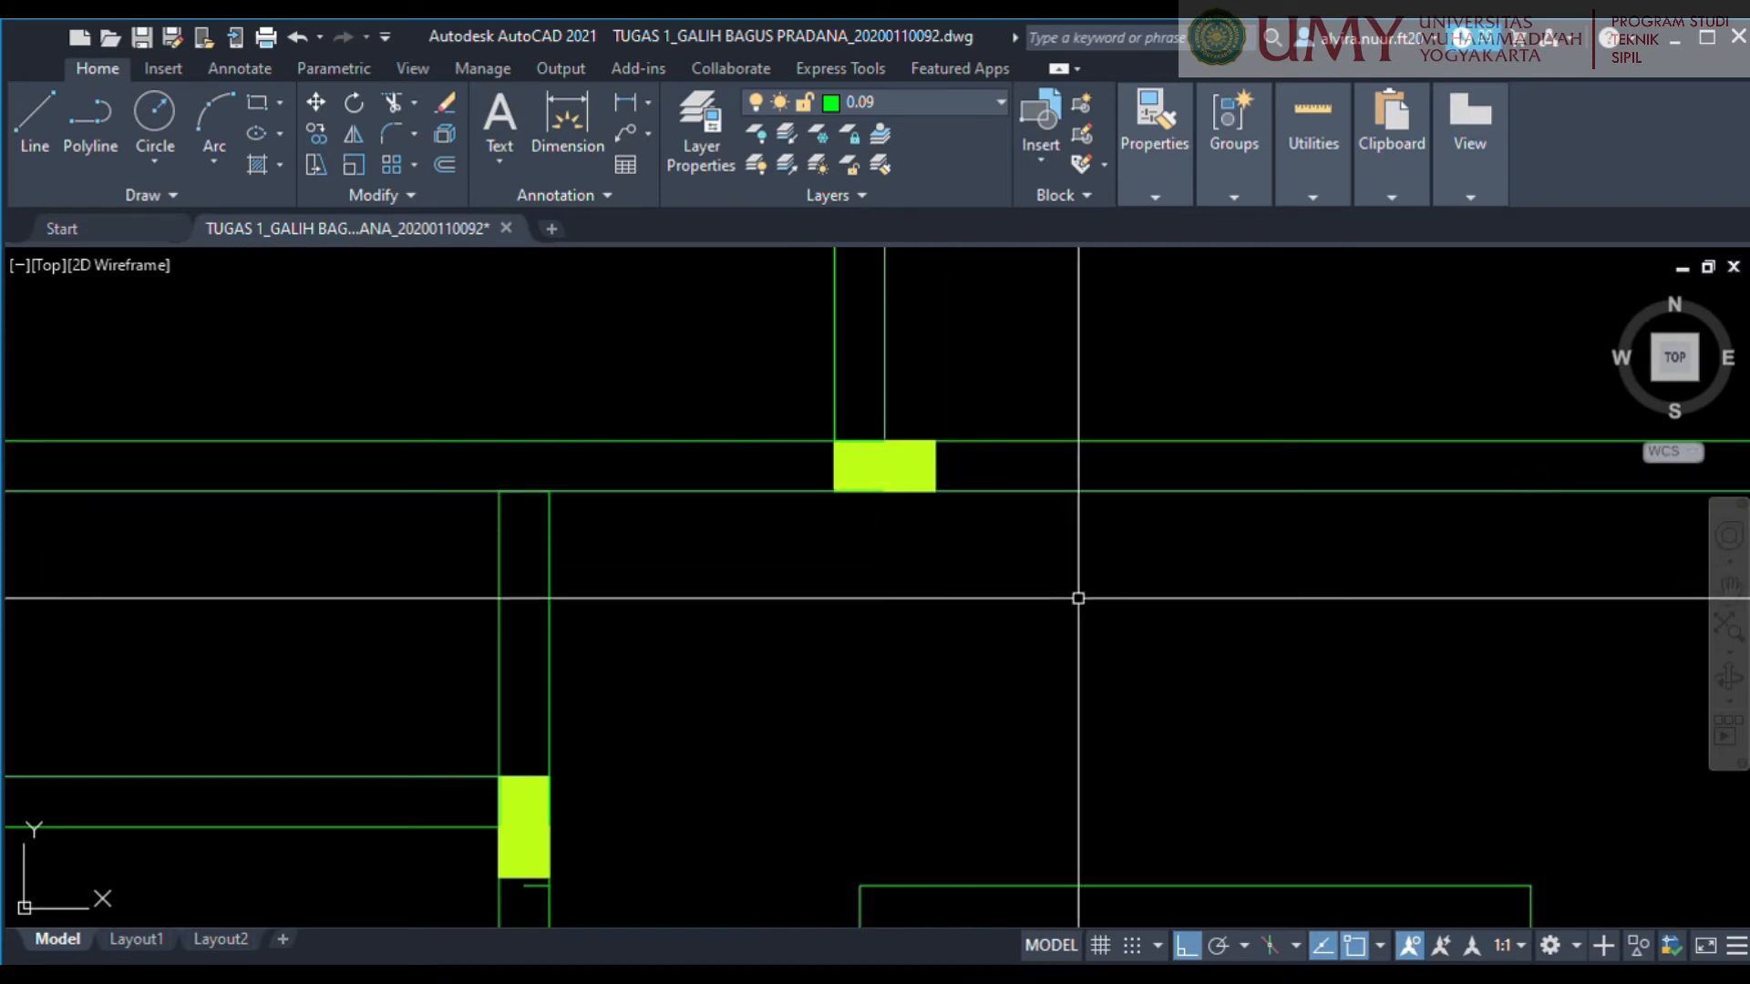
Join the four sides of the lower-right room's inner rectangle into a single polyline.
scroll(1139, 610, down, 2)
middle_drag(1249, 680, 926, 418)
scroll(925, 418, down, 1)
click(1056, 831)
click(704, 431)
key(Escape)
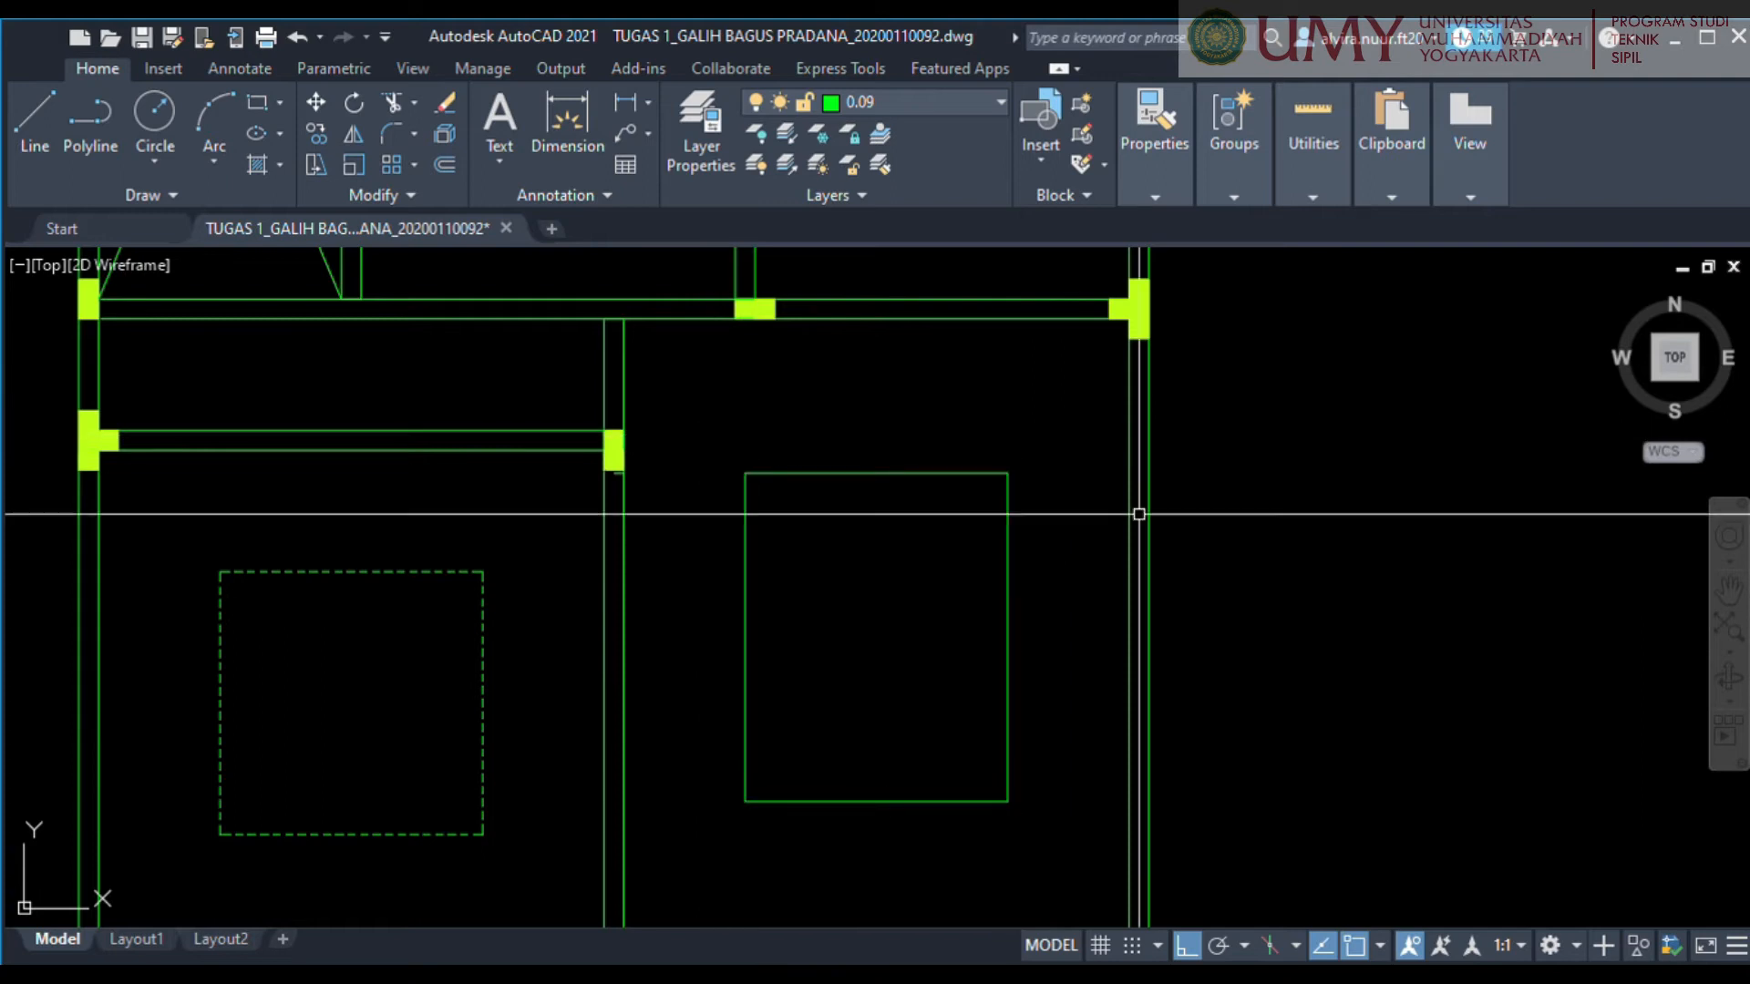
Change the inner rectangle in the lower-right room to a dashed linetype.
click(1047, 759)
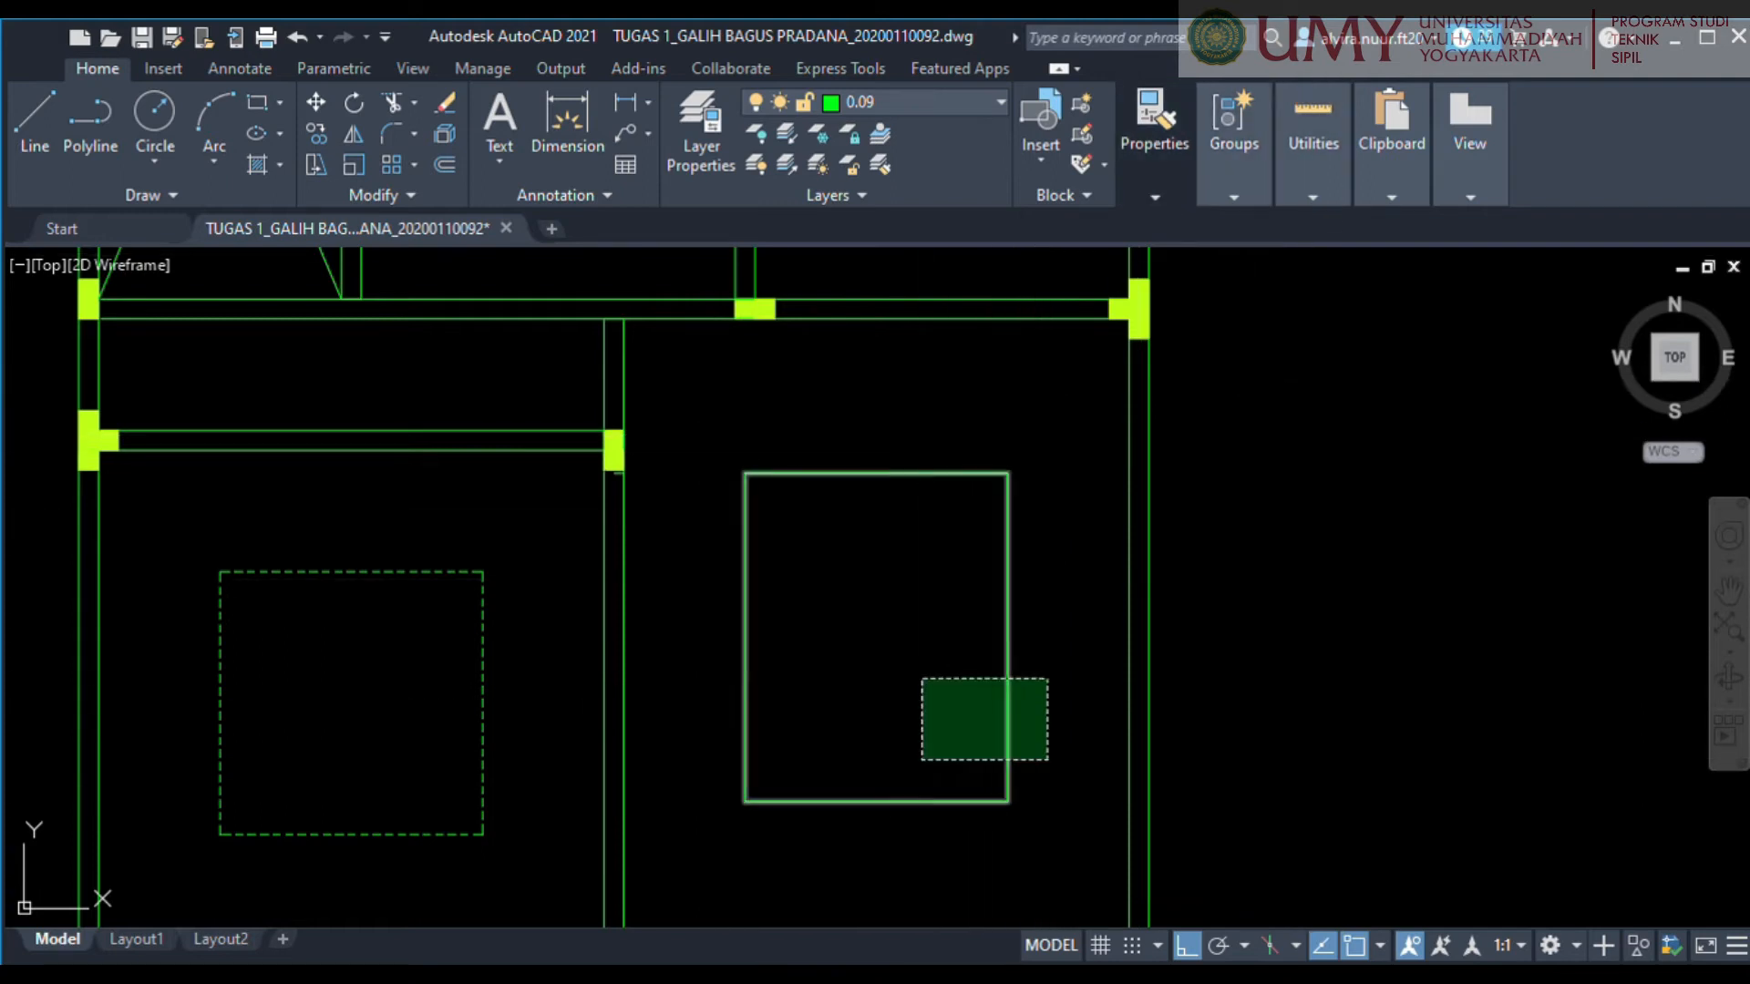
click(922, 679)
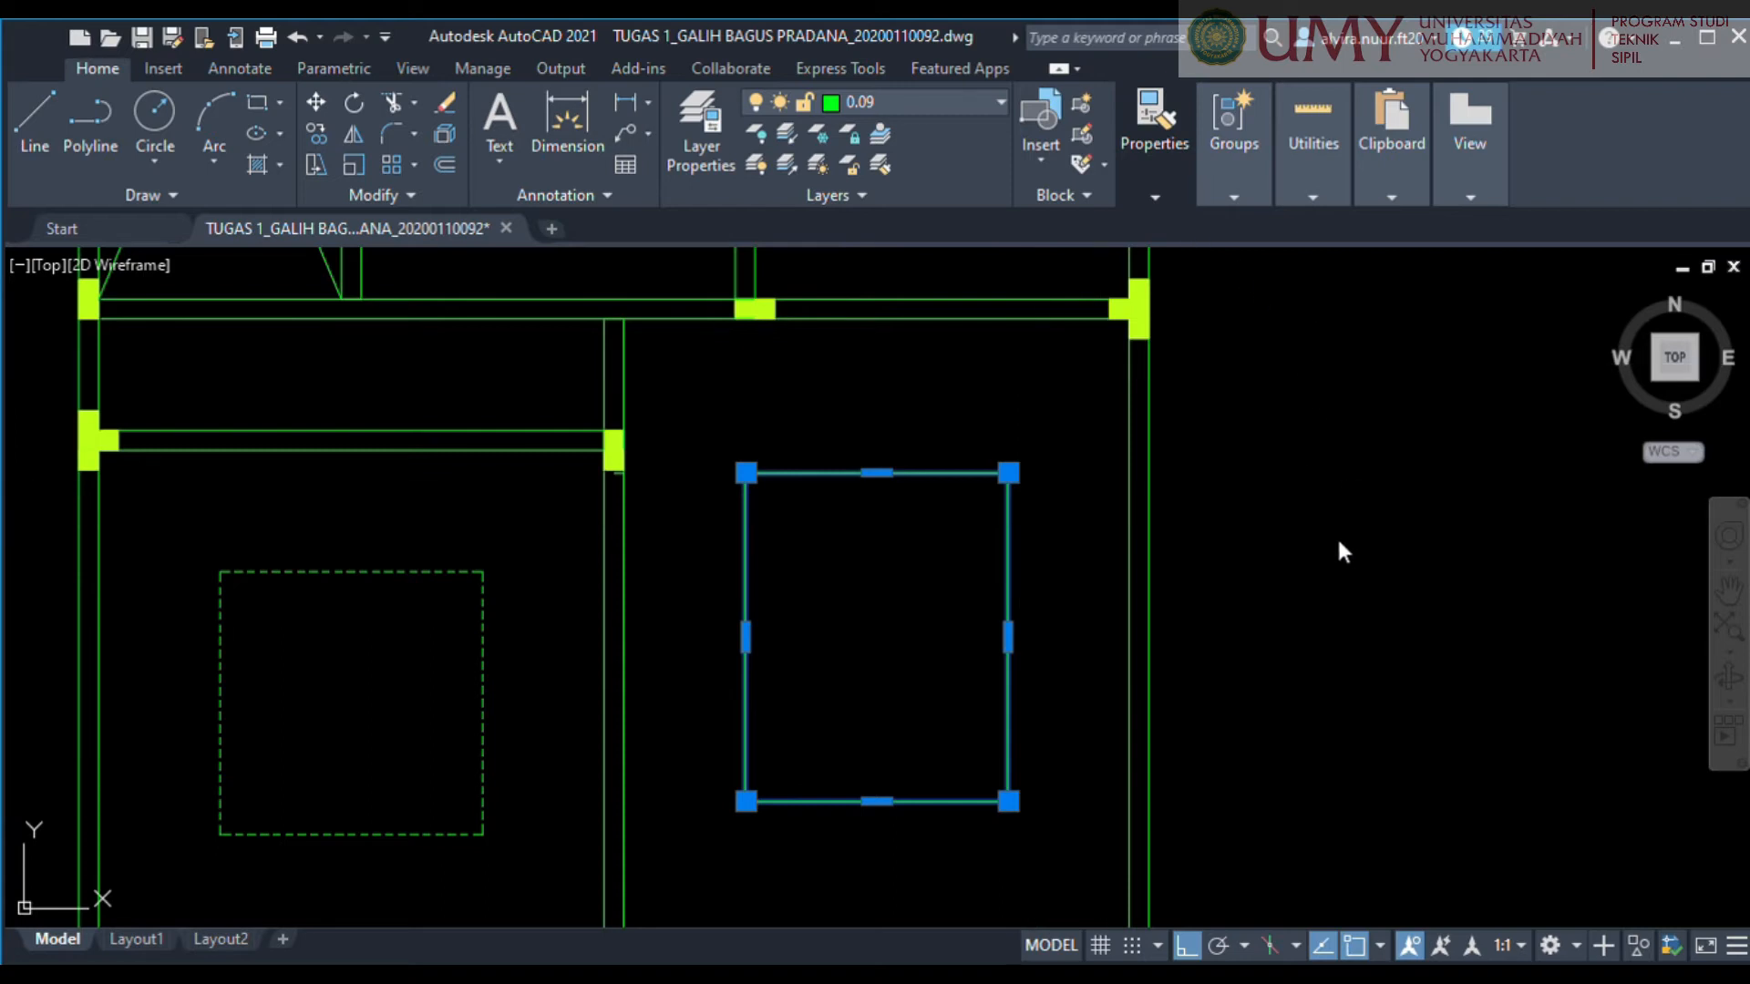
key(Escape)
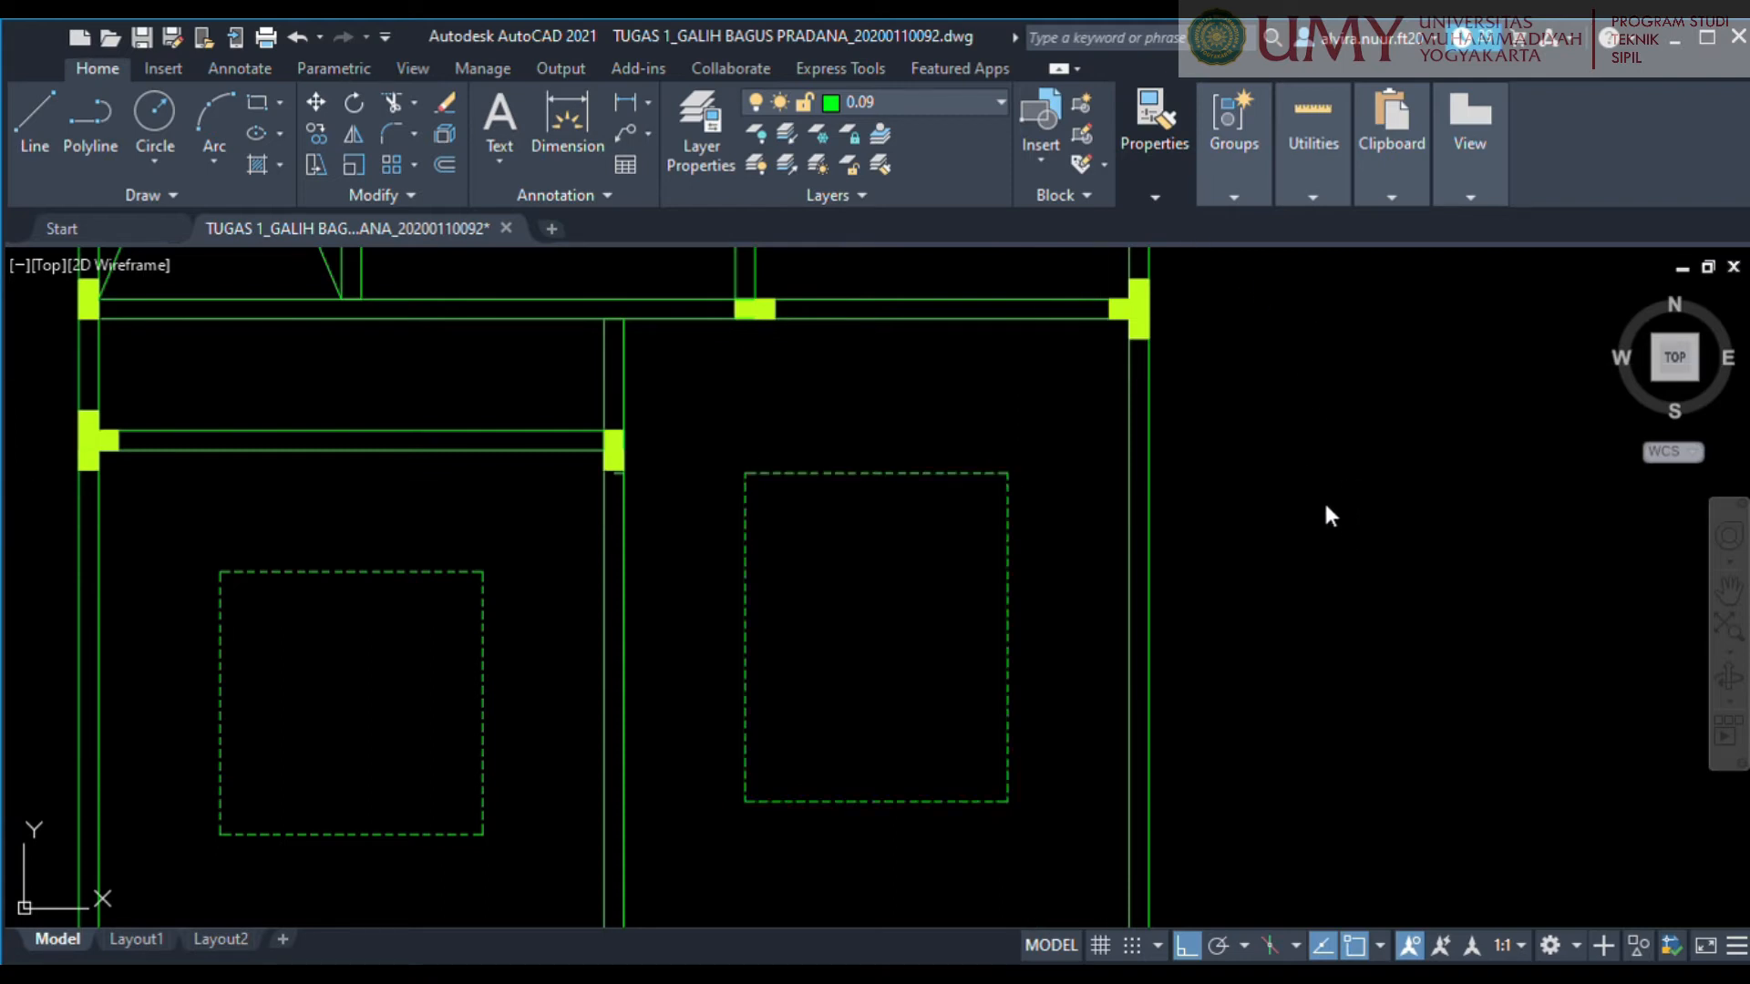
key(Escape)
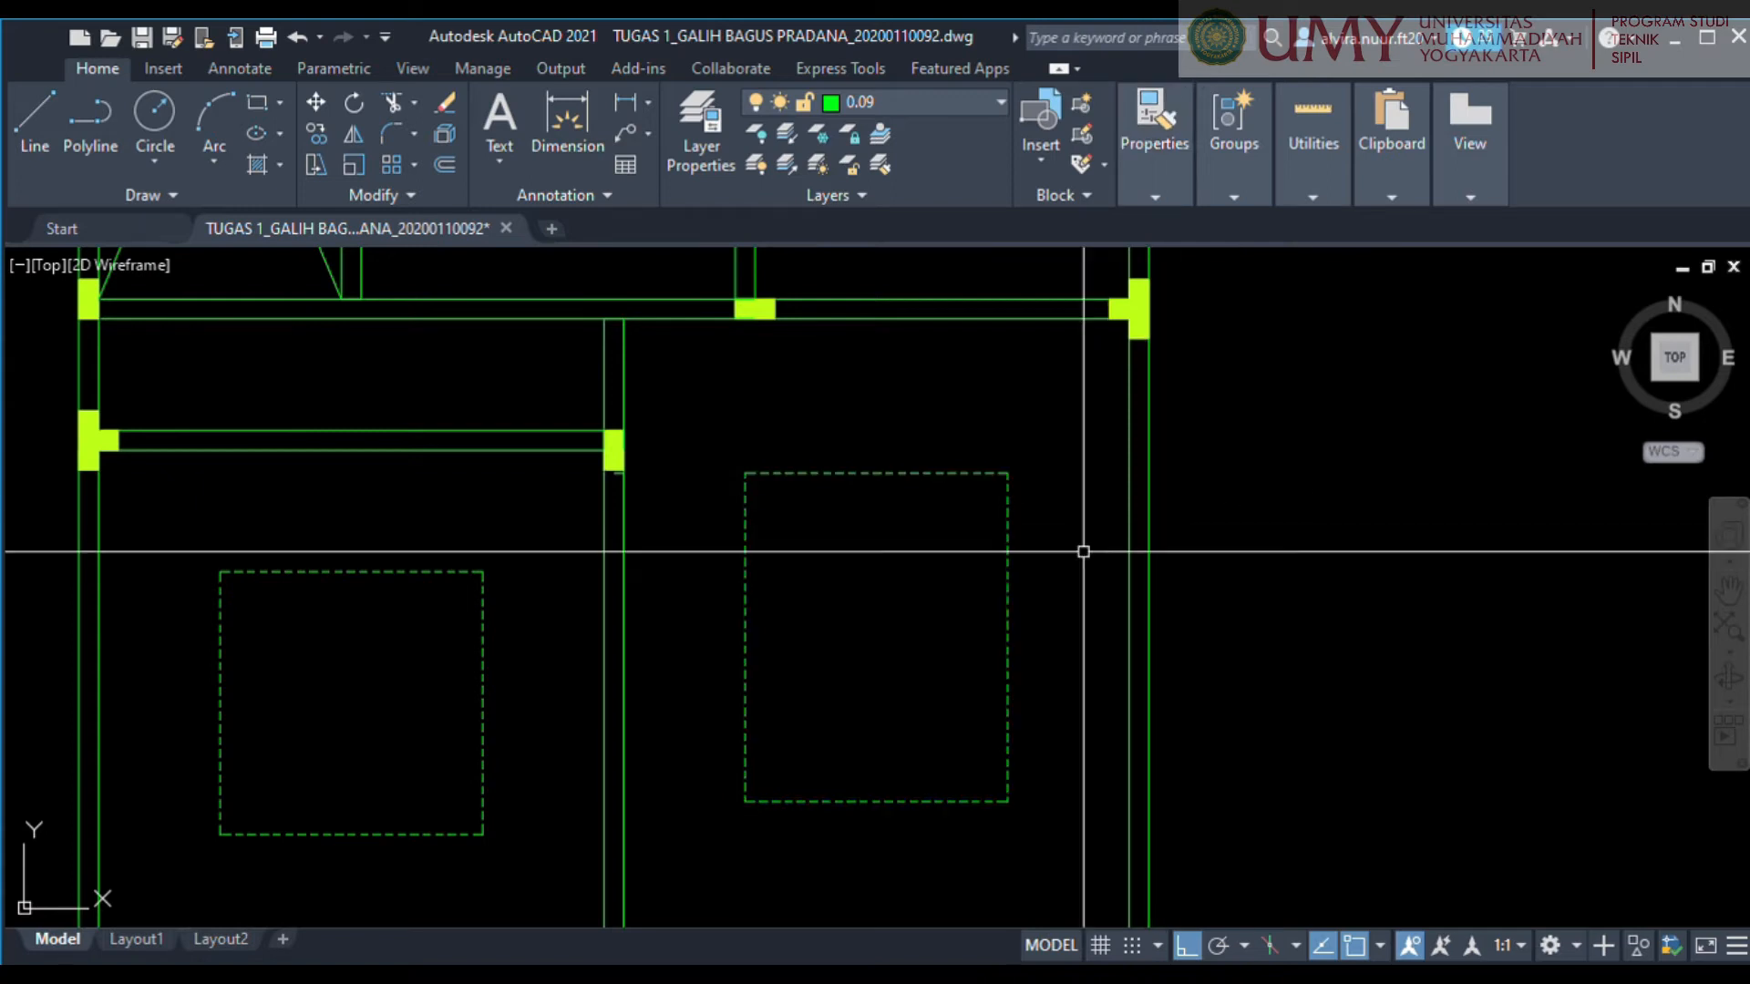
scroll(956, 494, down, 4)
scroll(1043, 562, down, 3)
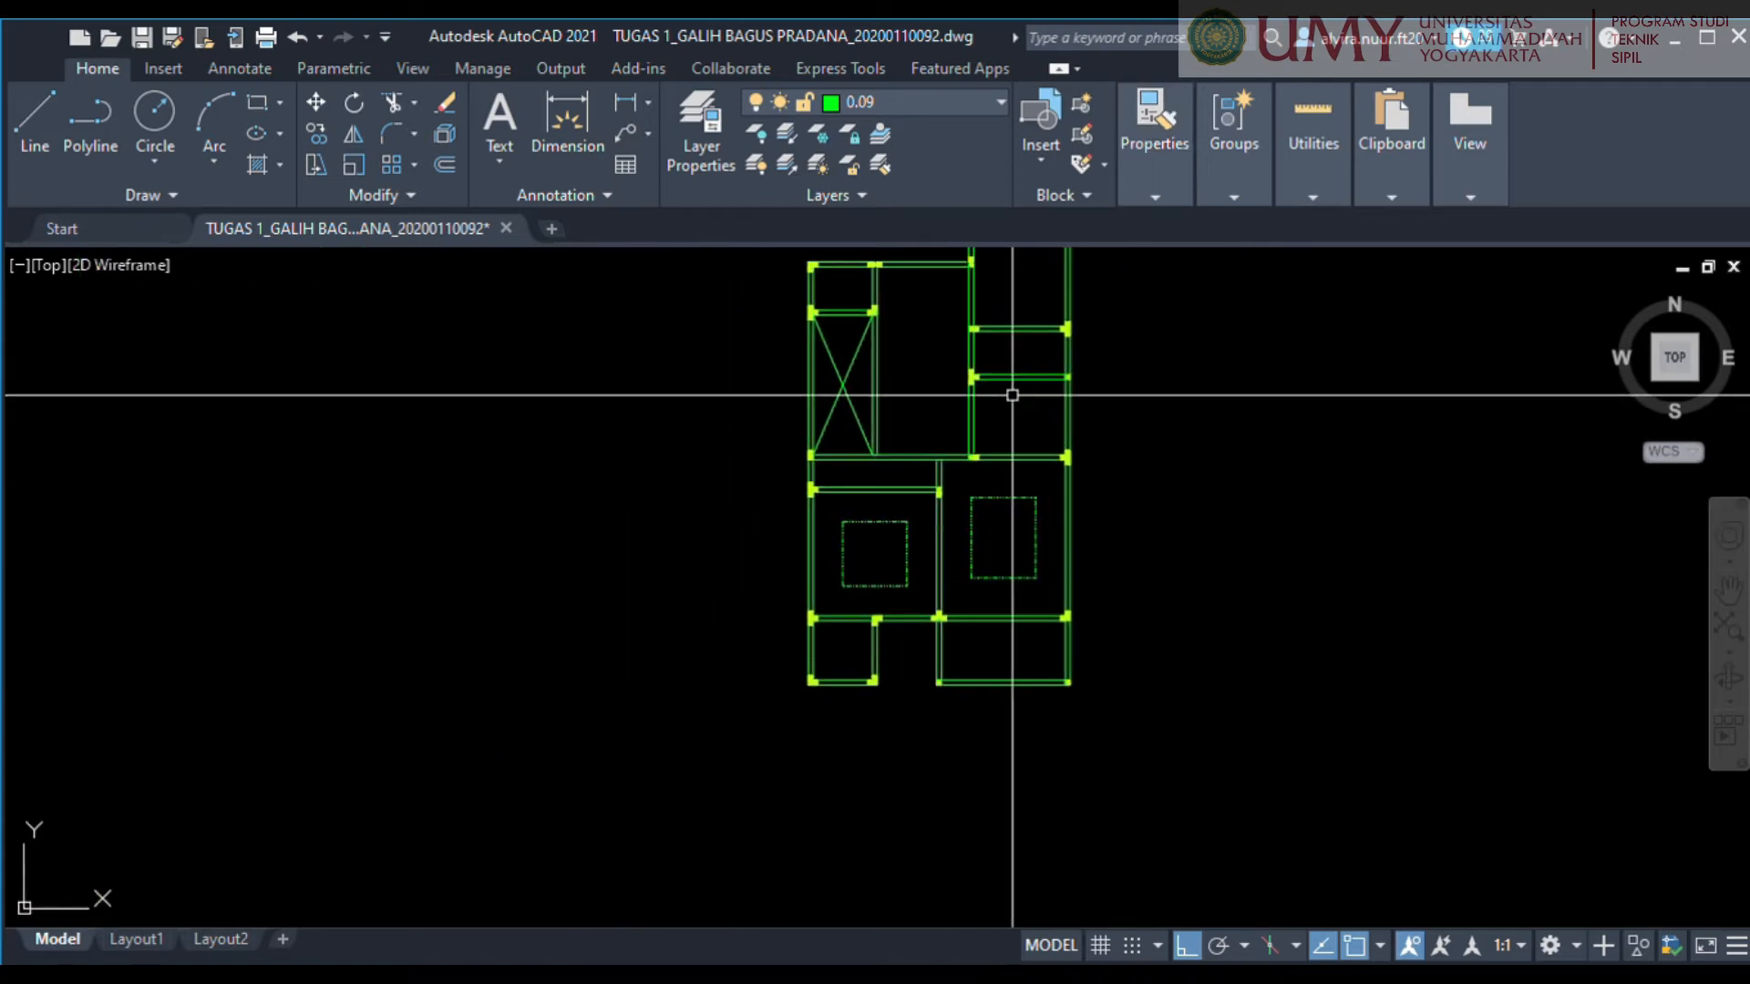
Draw a vertical line along the left wall's centreline in the narrow room above the lower-left room, between its upper and lower wall centrelines.
middle_drag(1012, 390, 981, 526)
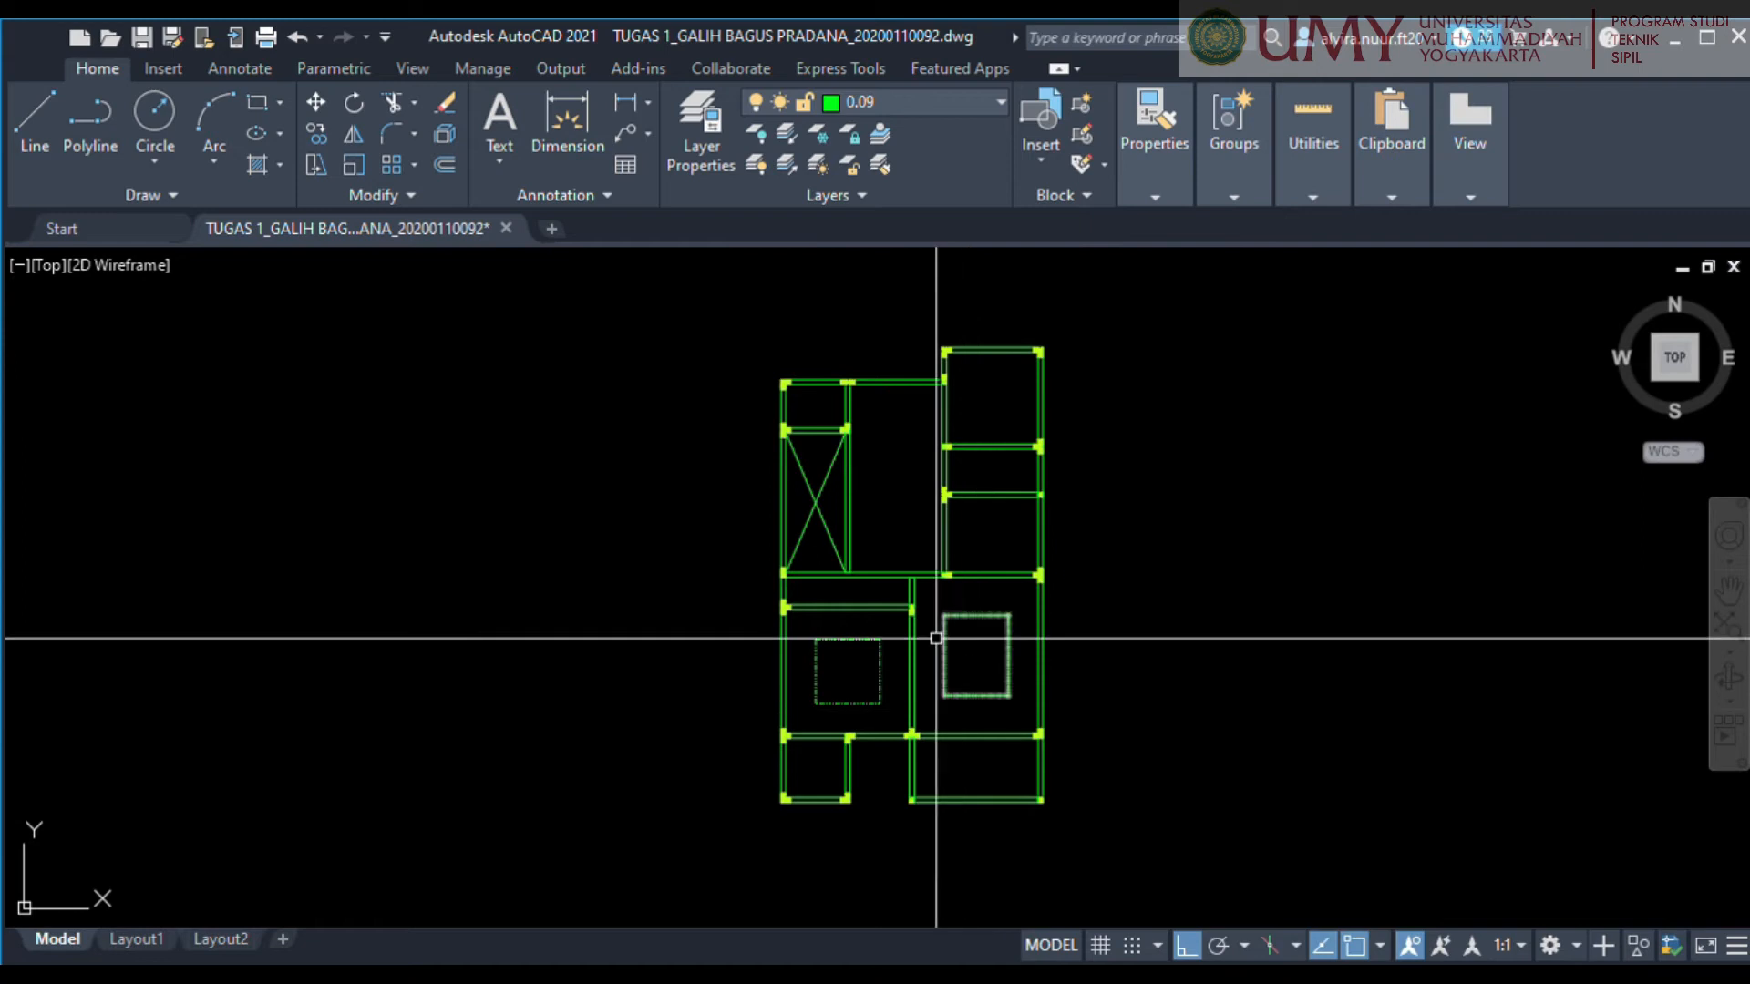
scroll(906, 607, up, 4)
mouse_move(906, 608)
middle_down()
mouse_move(1072, 609)
mouse_move(1080, 630)
middle_up()
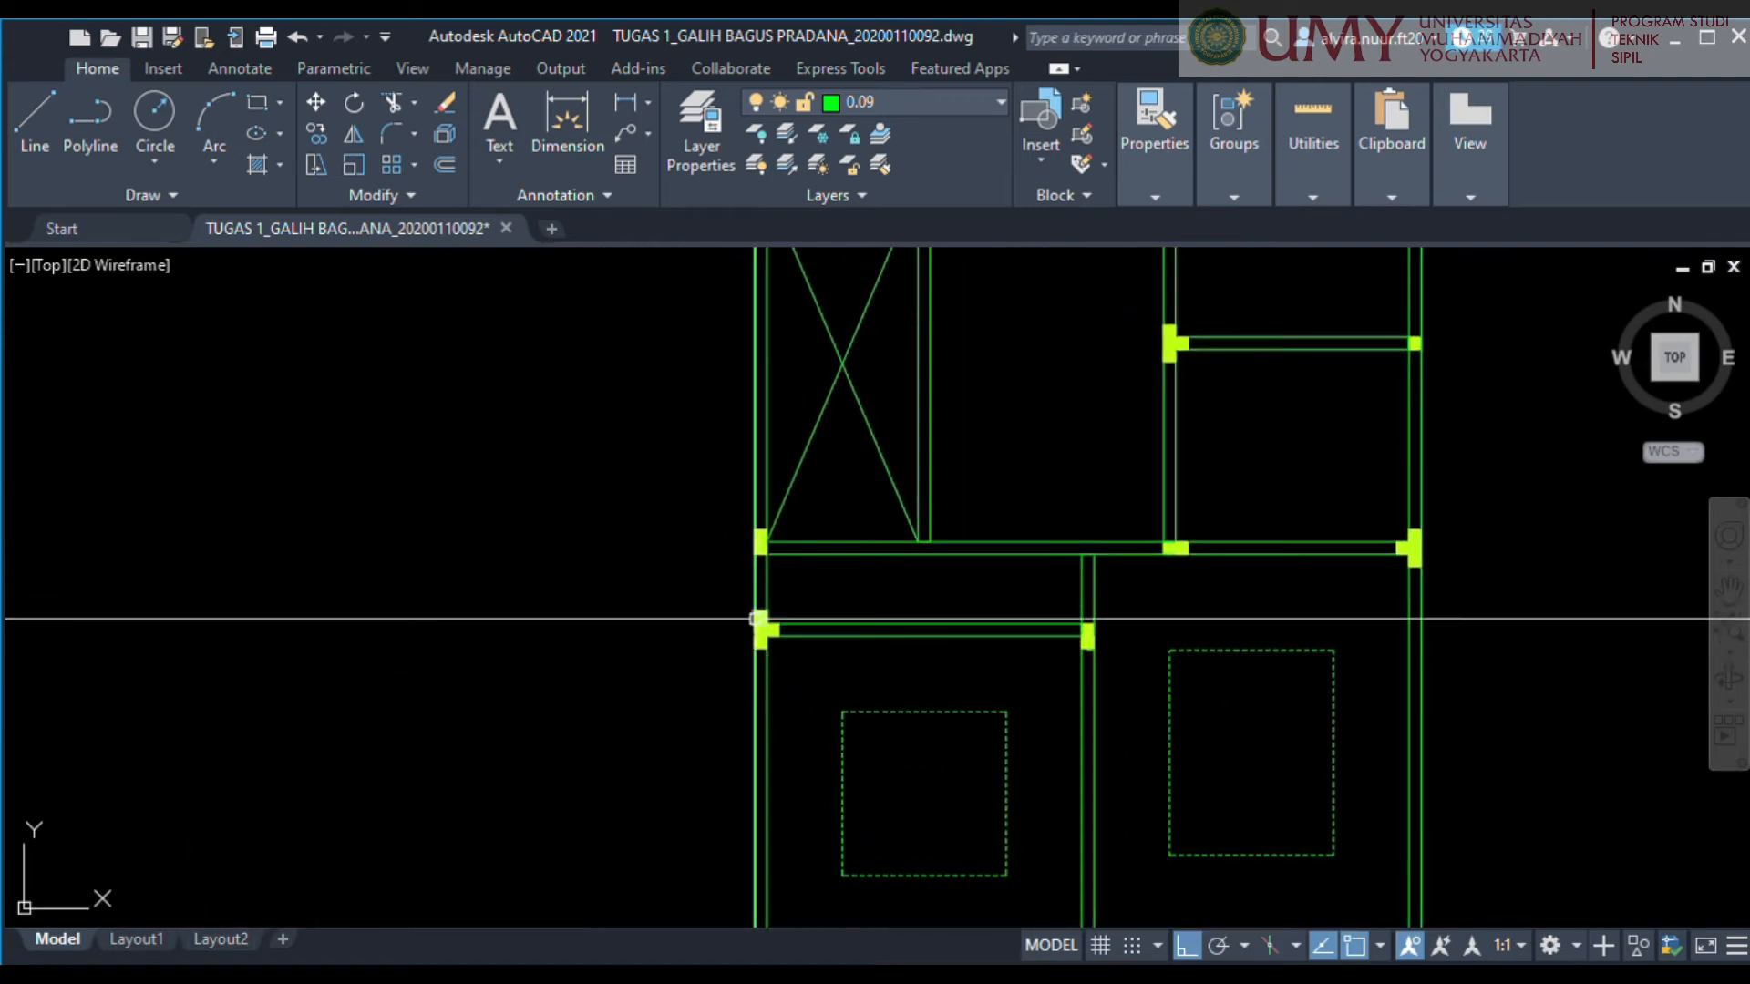
text(l)
key(Return)
scroll(768, 581, up, 2)
click(757, 528)
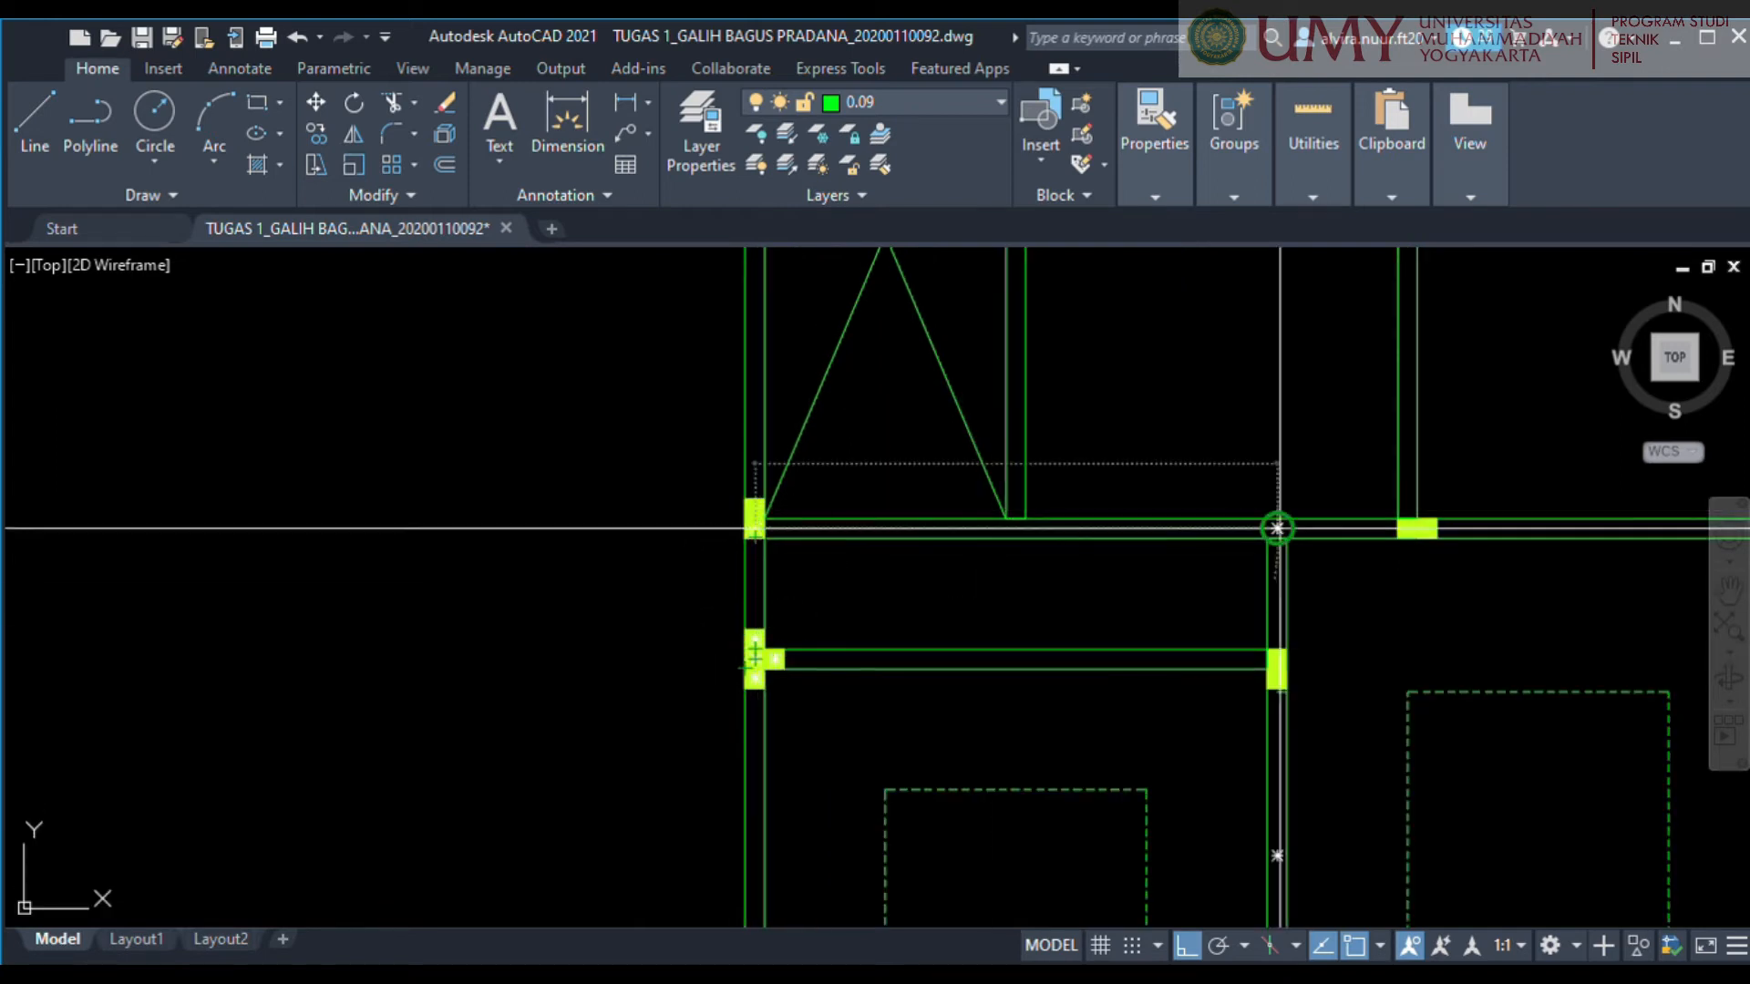
key(Escape)
scroll(742, 579, up, 2)
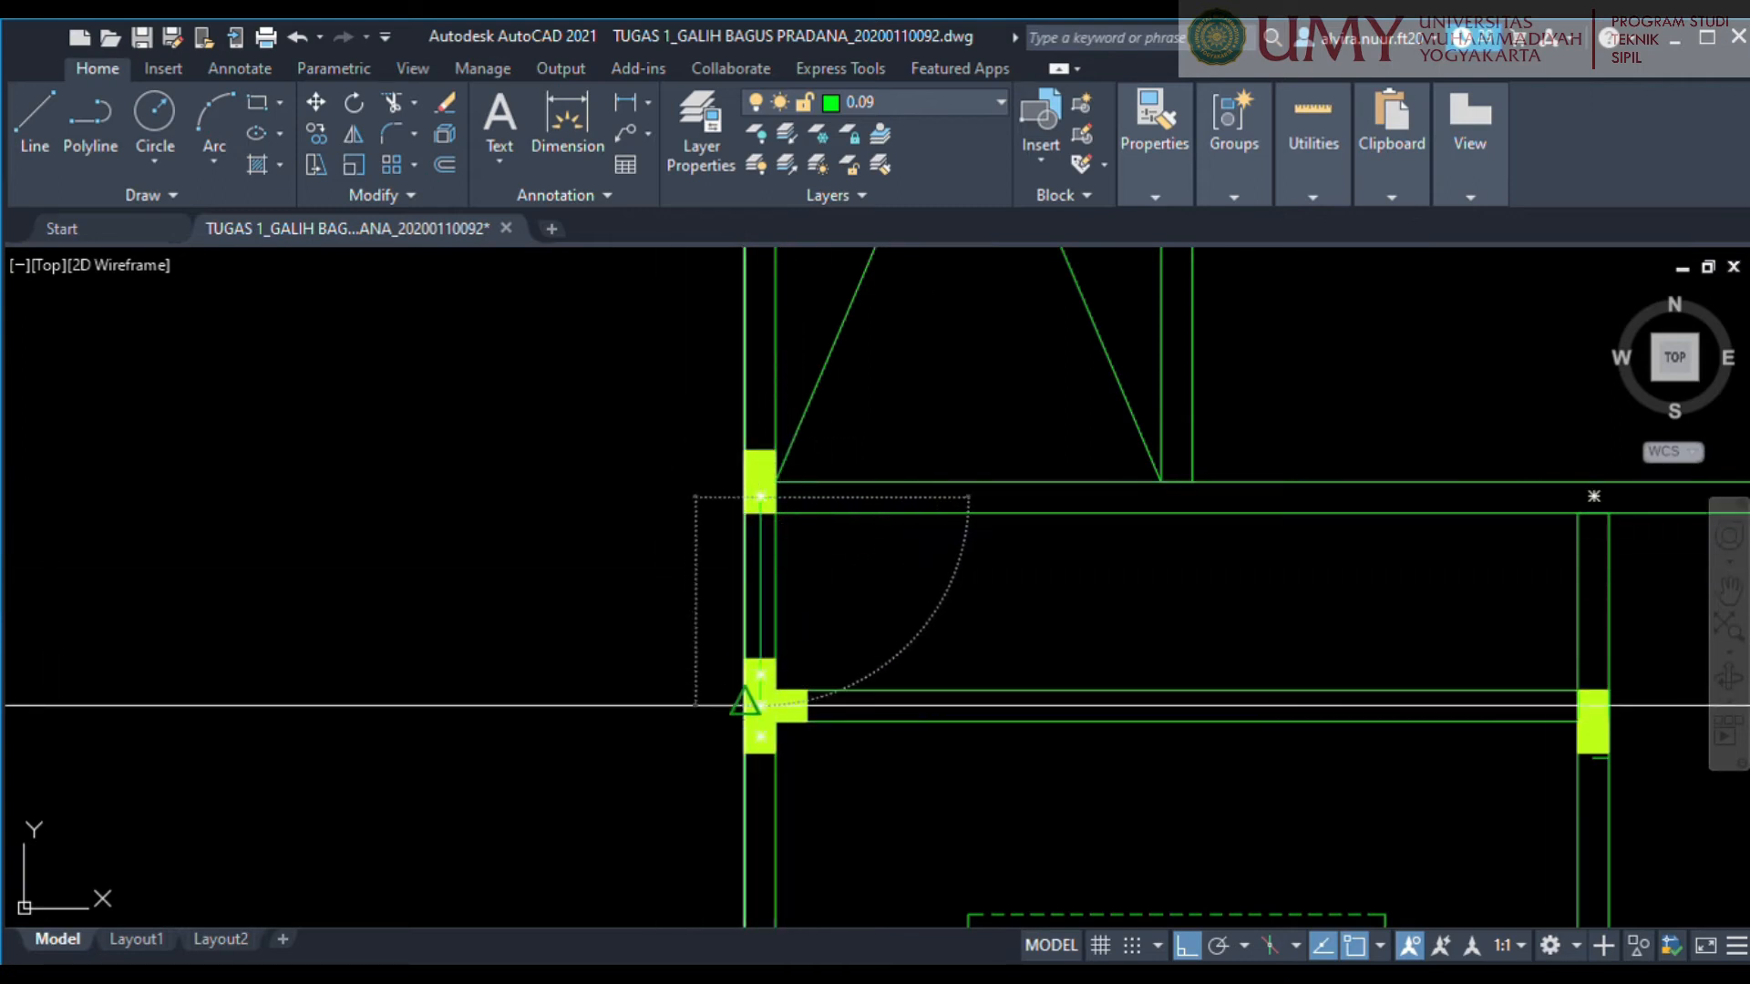
scroll(760, 696, up, 4)
click(760, 721)
key(Escape)
Move the vertical line right into the narrow room, in line with the left side of the dashed rectangle below.
click(759, 398)
click(753, 407)
text(1)
key(Return)
scroll(1082, 428, down, 6)
middle_drag(1121, 441, 1000, 479)
Copy the vertical line across the narrow room, in line with the right side of the dashed rectangle below.
click(1012, 464)
text(co)
key(Return)
click(1025, 468)
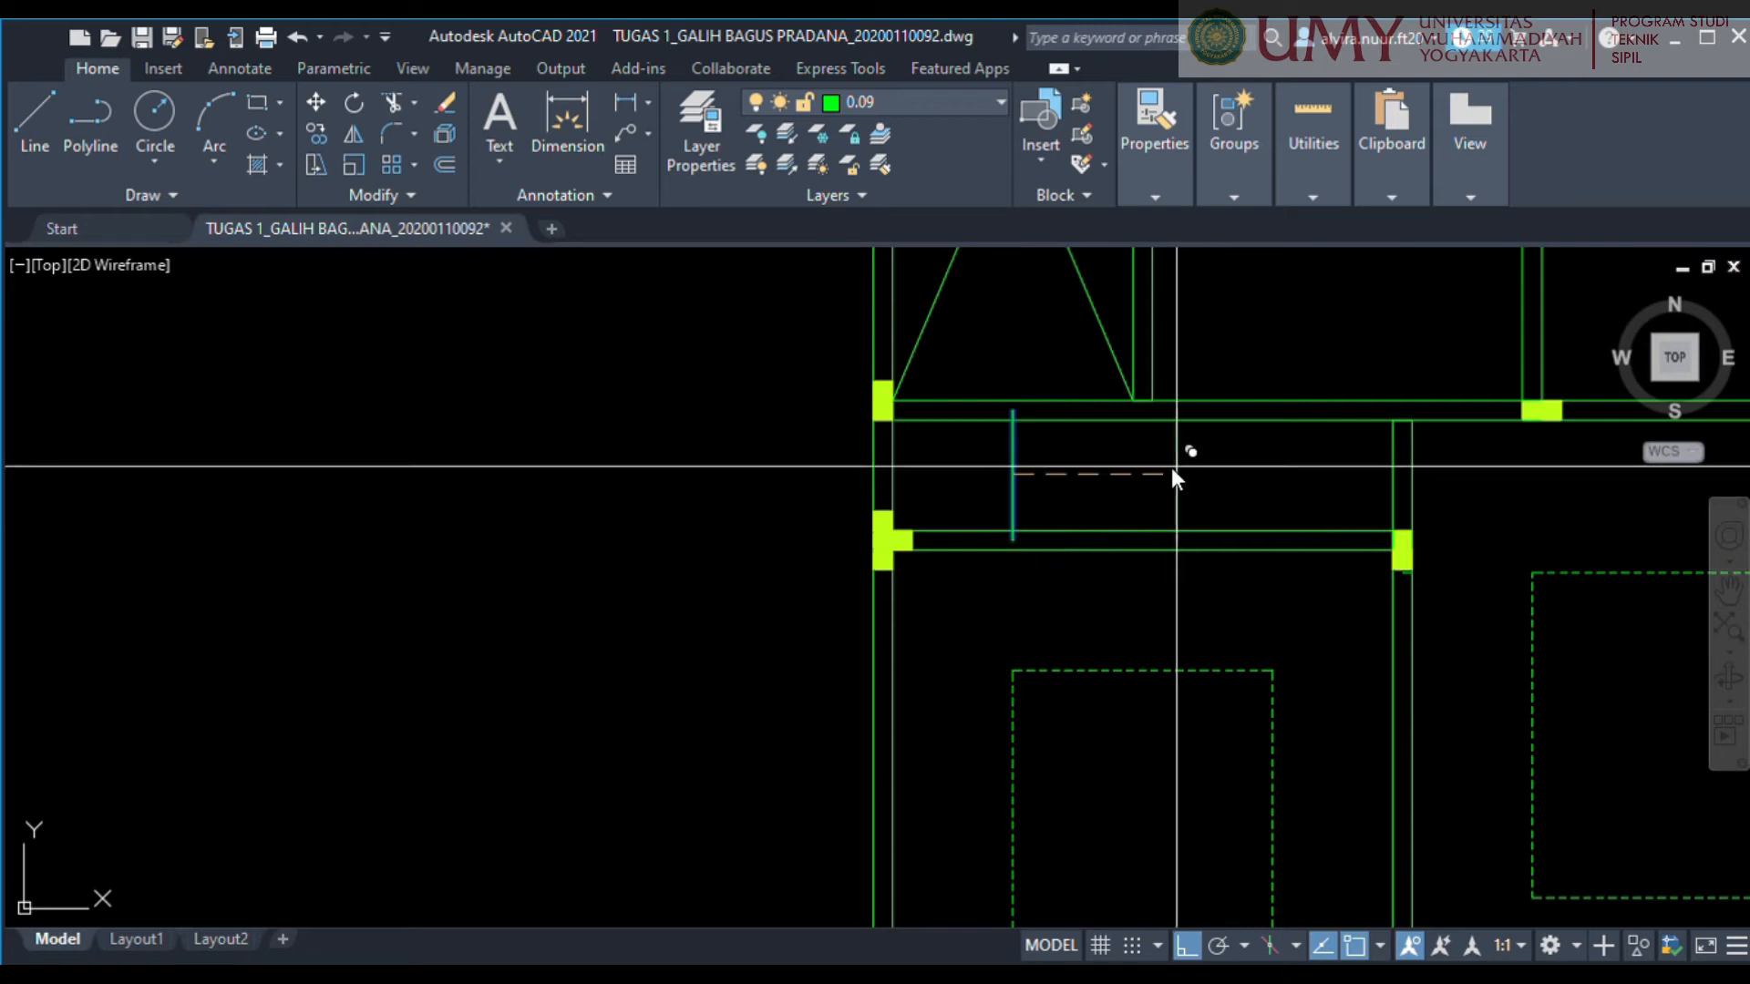
click(1276, 465)
key(Escape)
Draw a horizontal line along the narrow room's upper wall centreline and move it down into the room.
middle_drag(930, 481, 855, 540)
scroll(887, 458, up, 4)
text(l)
key(Return)
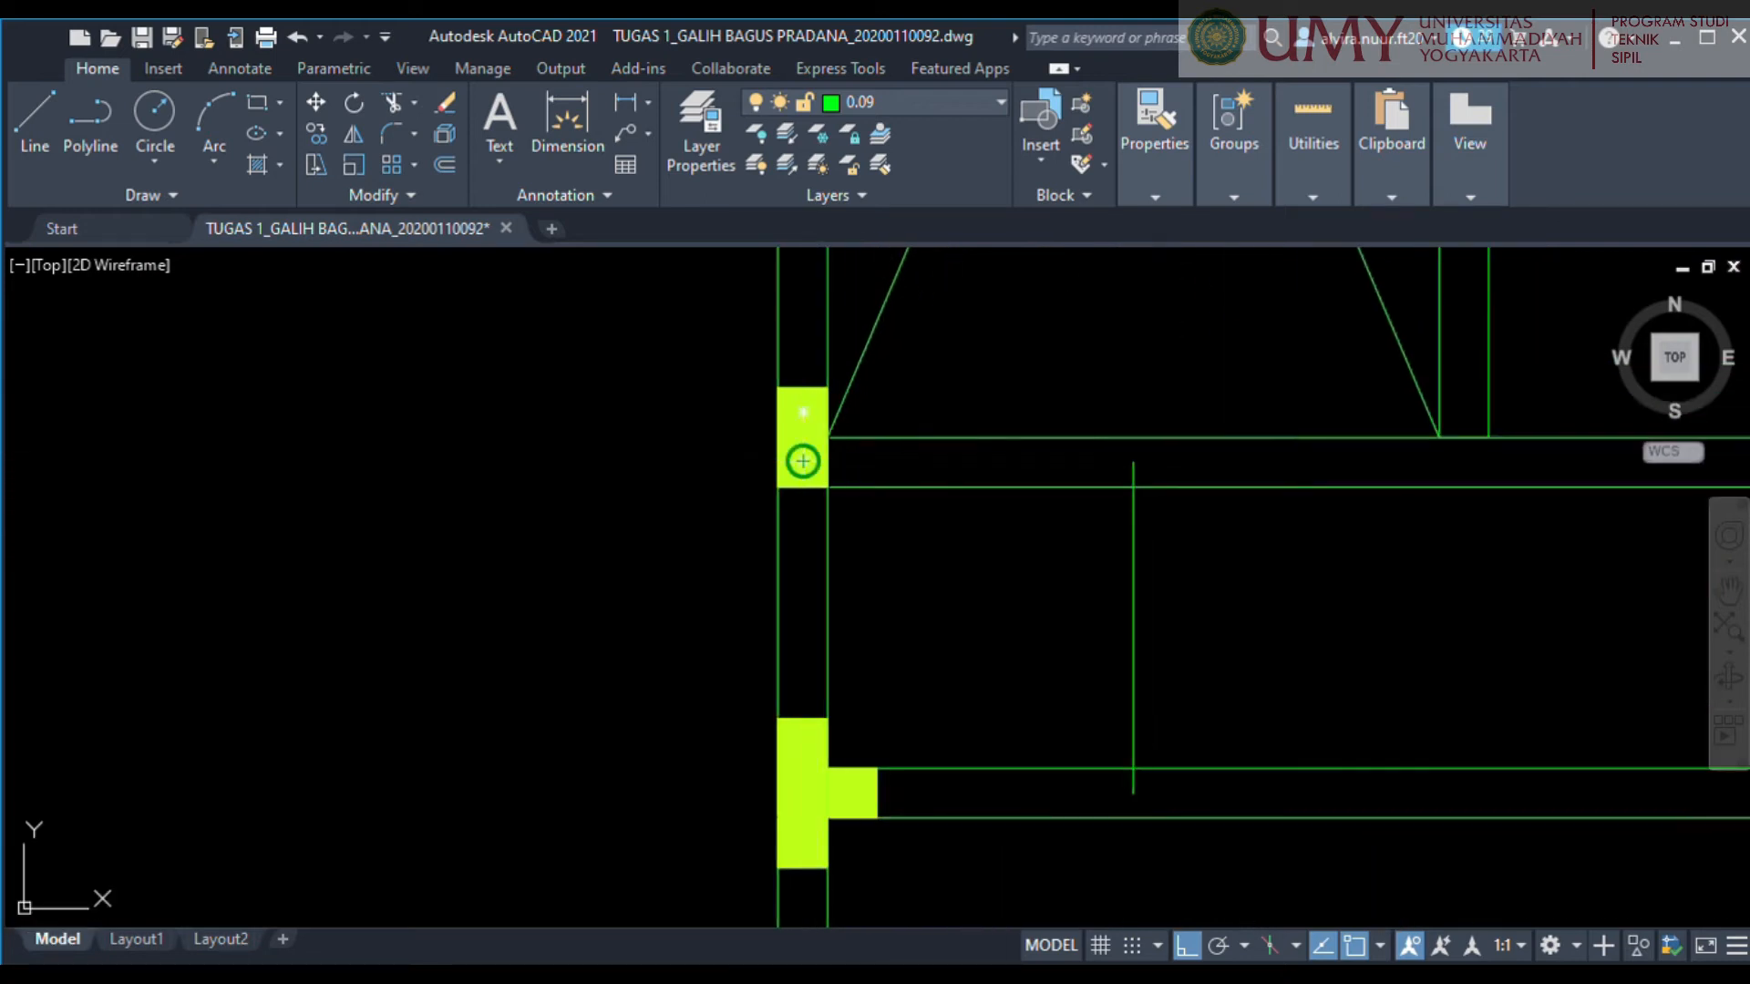
click(805, 462)
middle_drag(1549, 461, 702, 442)
click(1278, 444)
key(Escape)
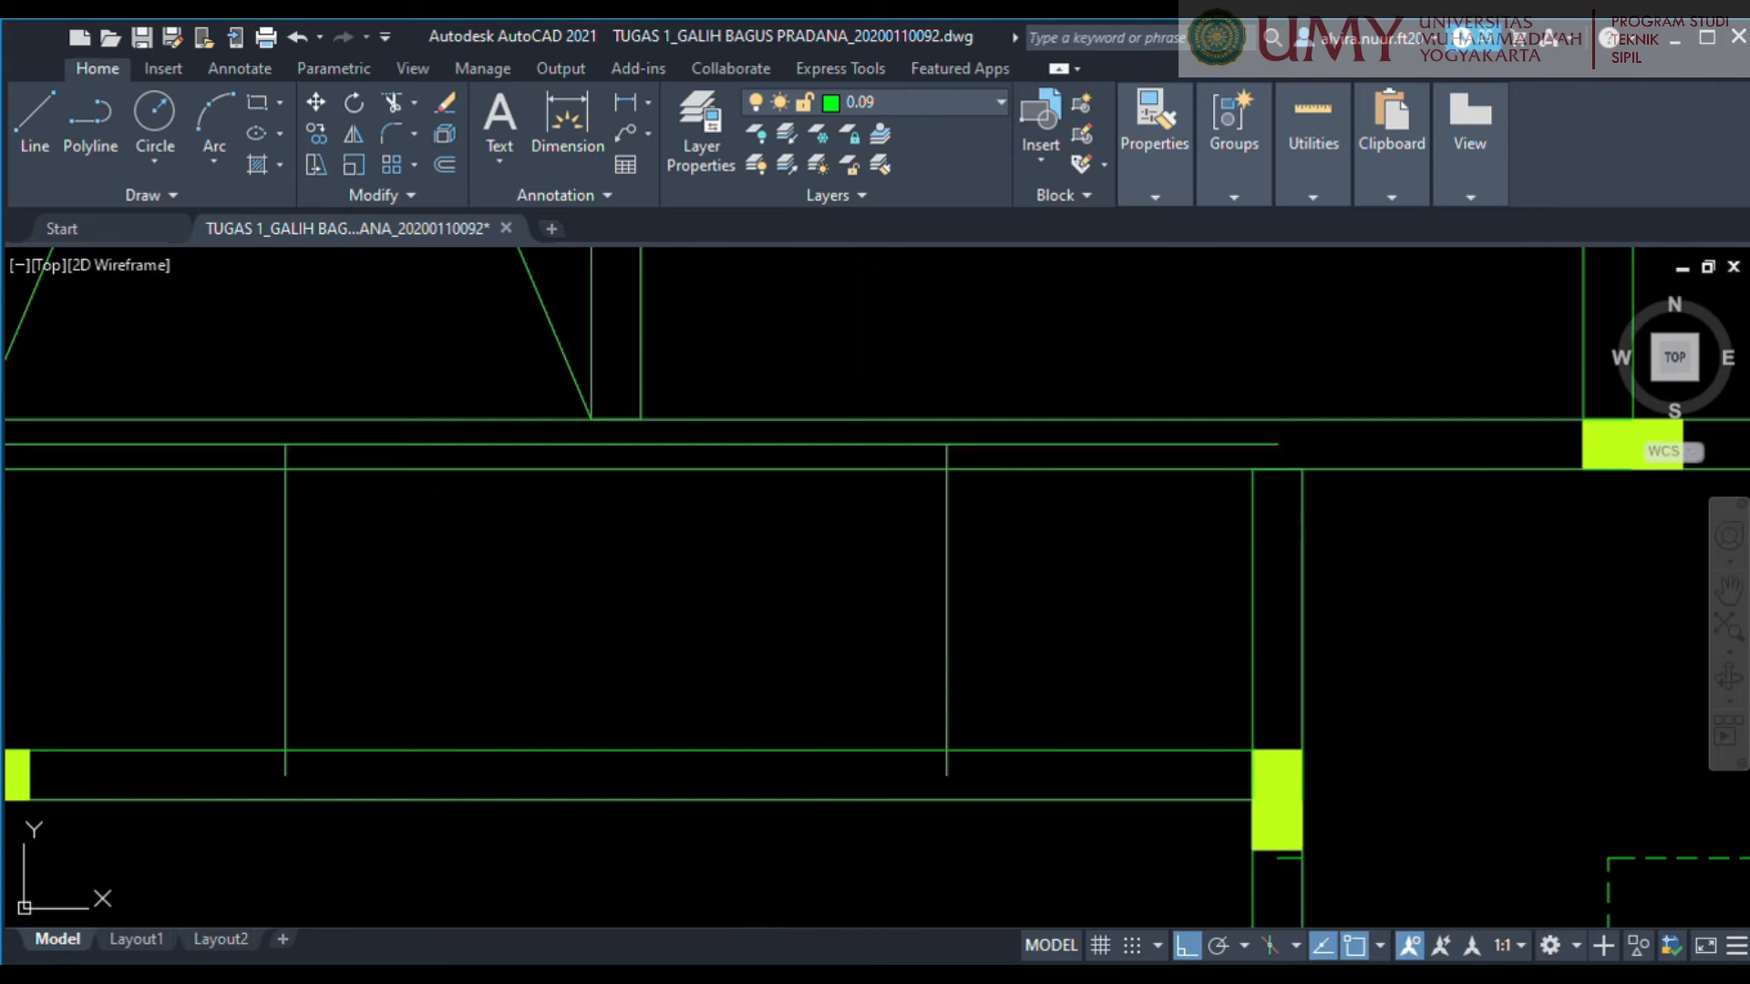
key(Escape)
middle_drag(825, 548, 1069, 403)
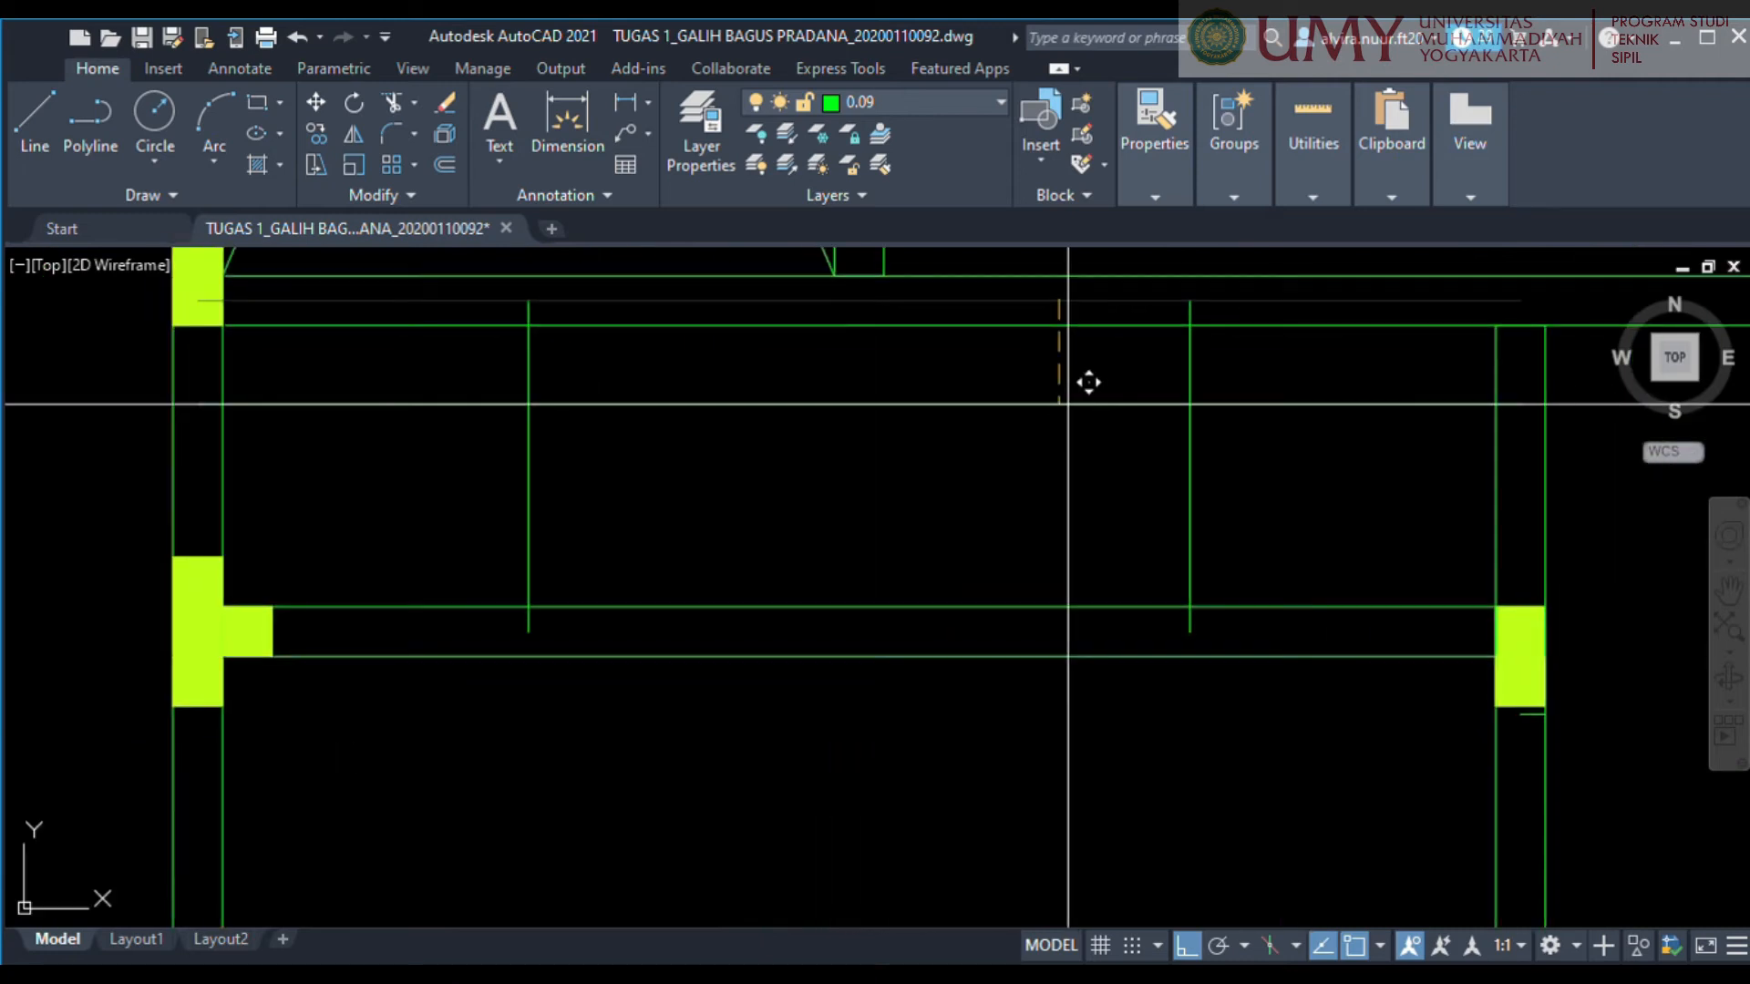
scroll(1068, 403, down, 2)
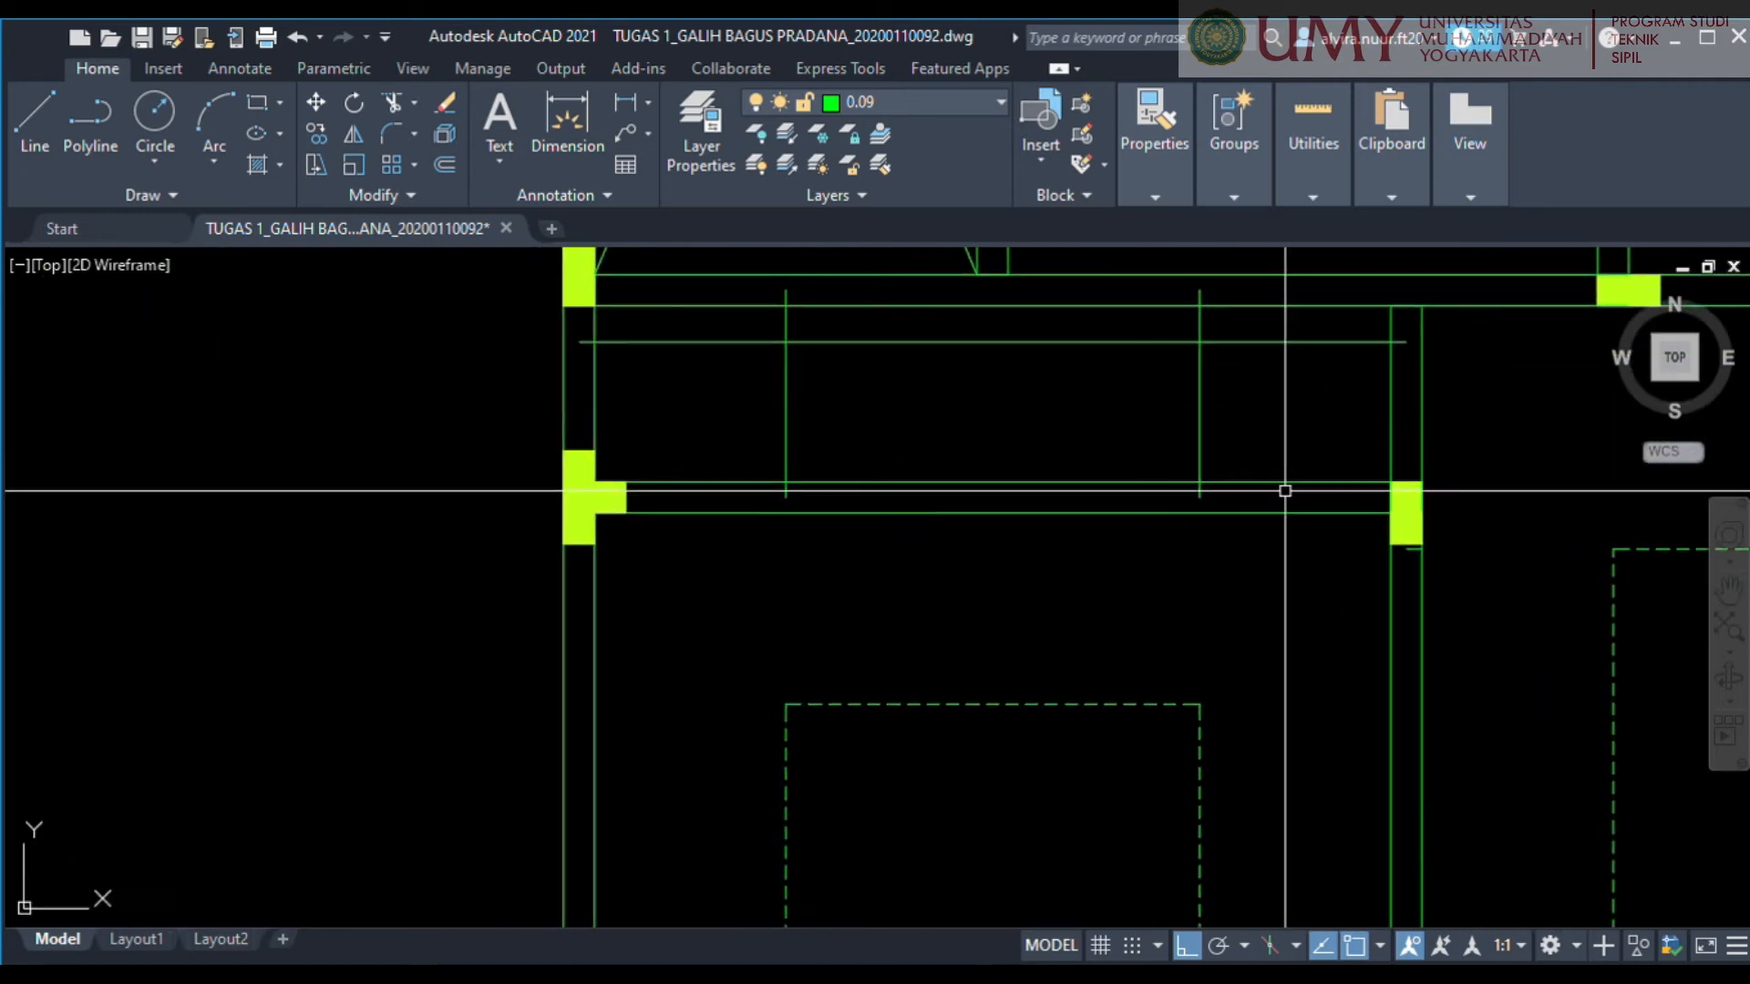
Draw a horizontal line along the narrow room's lower wall centreline and move it up into the room.
click(1406, 498)
click(583, 498)
key(Escape)
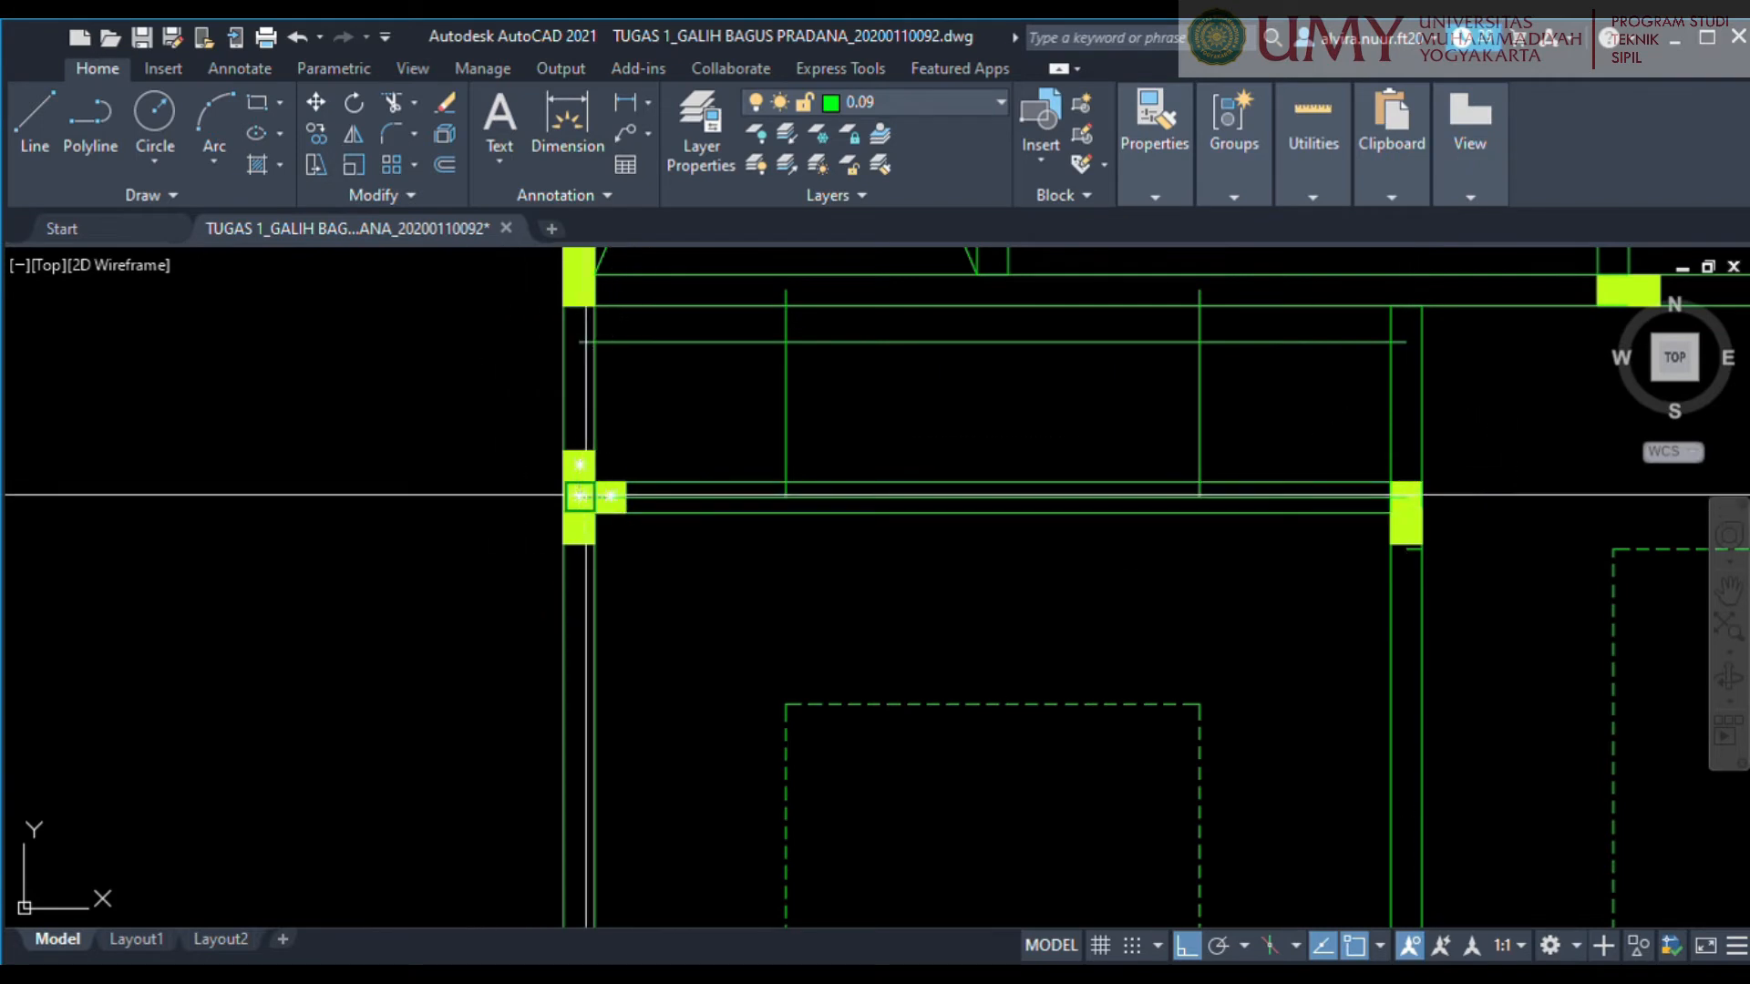
click(825, 507)
key(m)
key(Return)
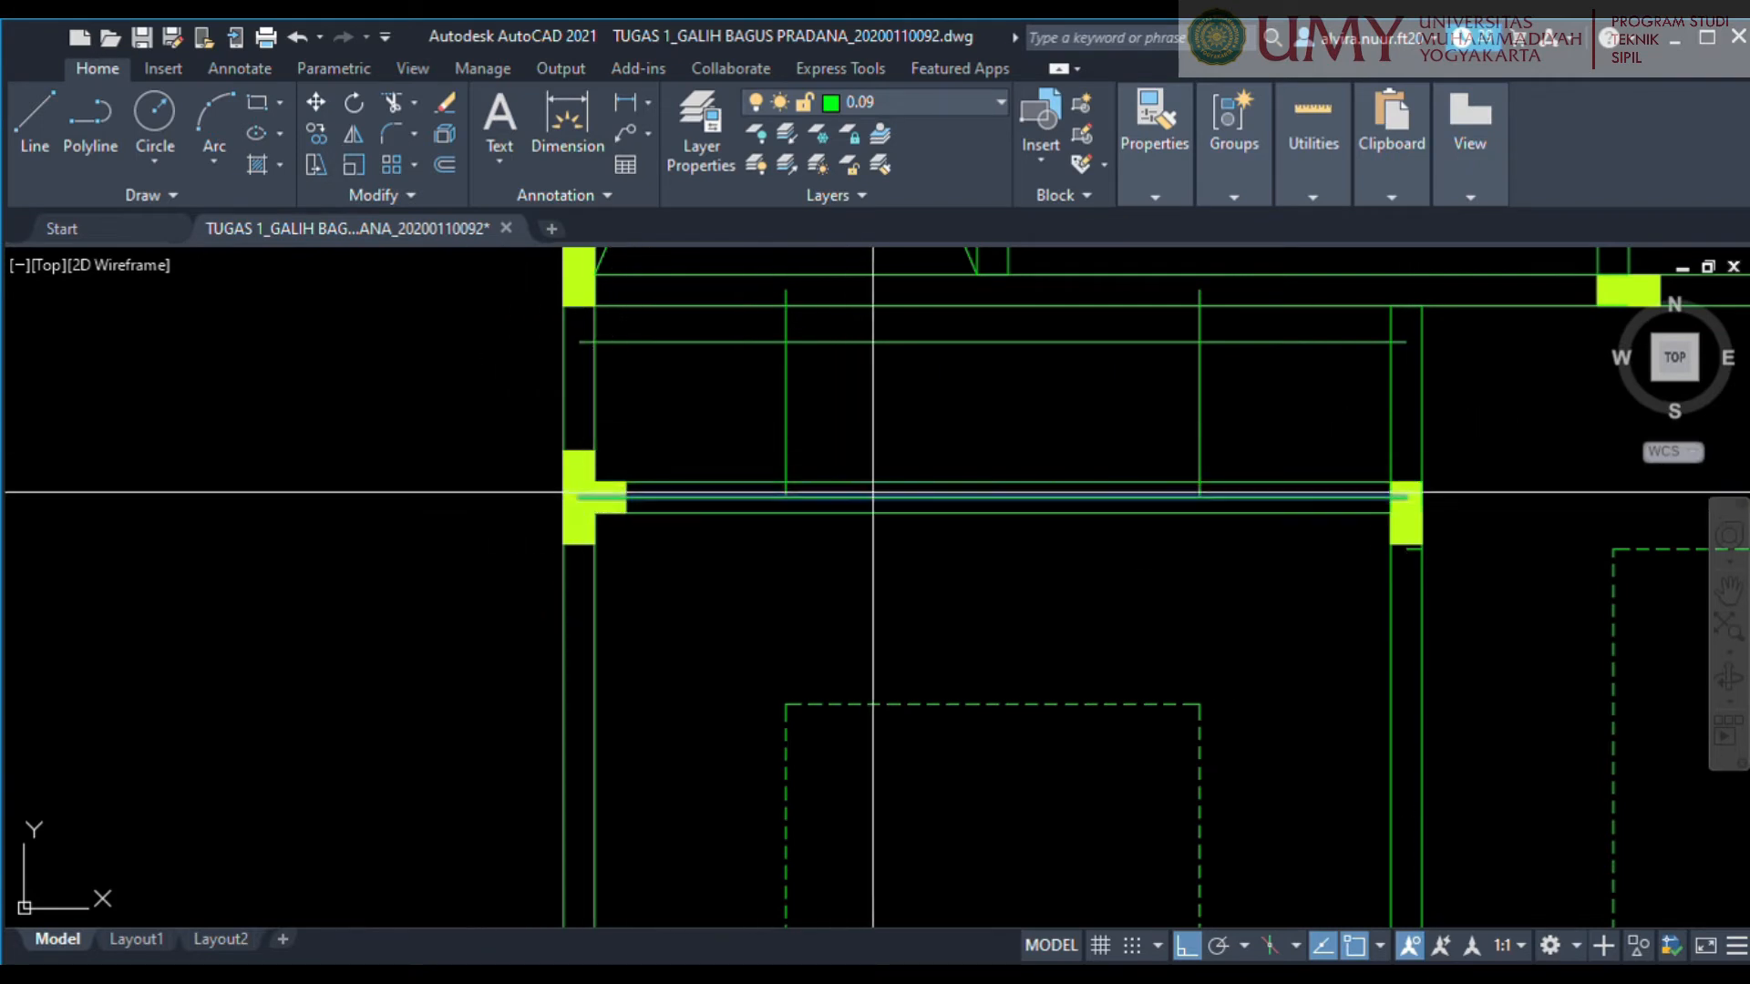
key(Return)
scroll(1008, 429, down, 4)
Draw a line along the upper wall centreline of the room above the lower-right room and copy it 625 down.
middle_drag(1276, 302, 824, 492)
scroll(802, 380, up, 4)
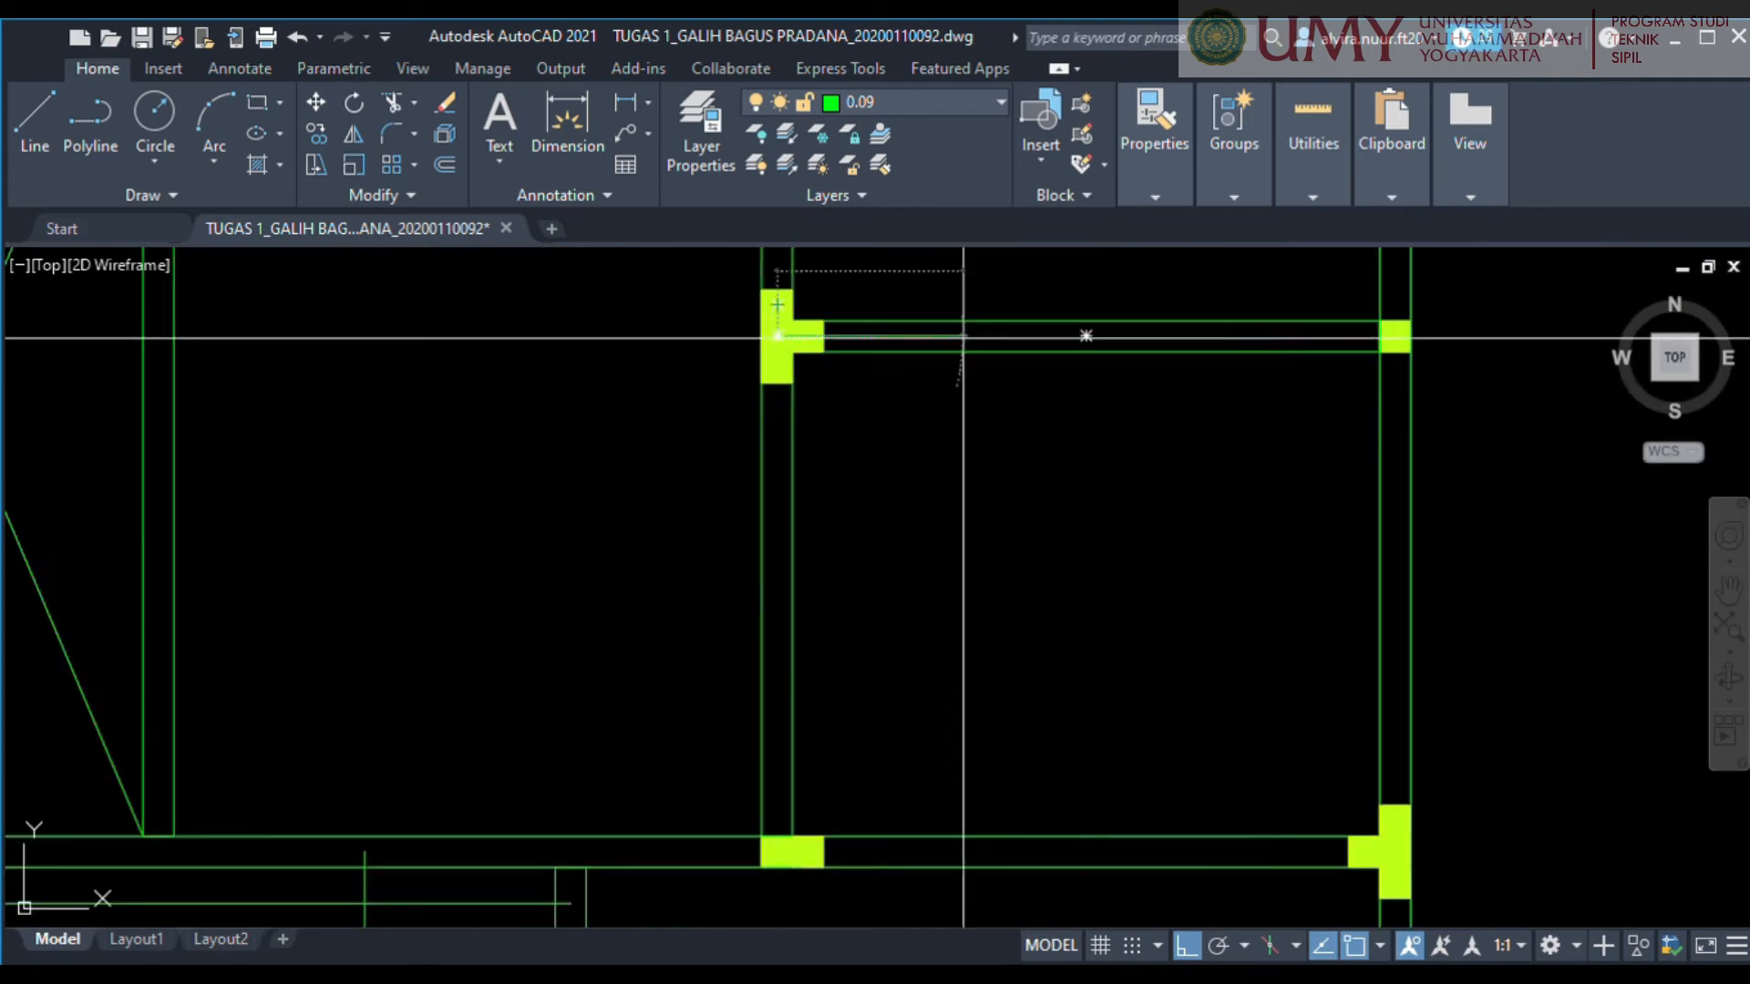
text(co)
key(Return)
click(1085, 336)
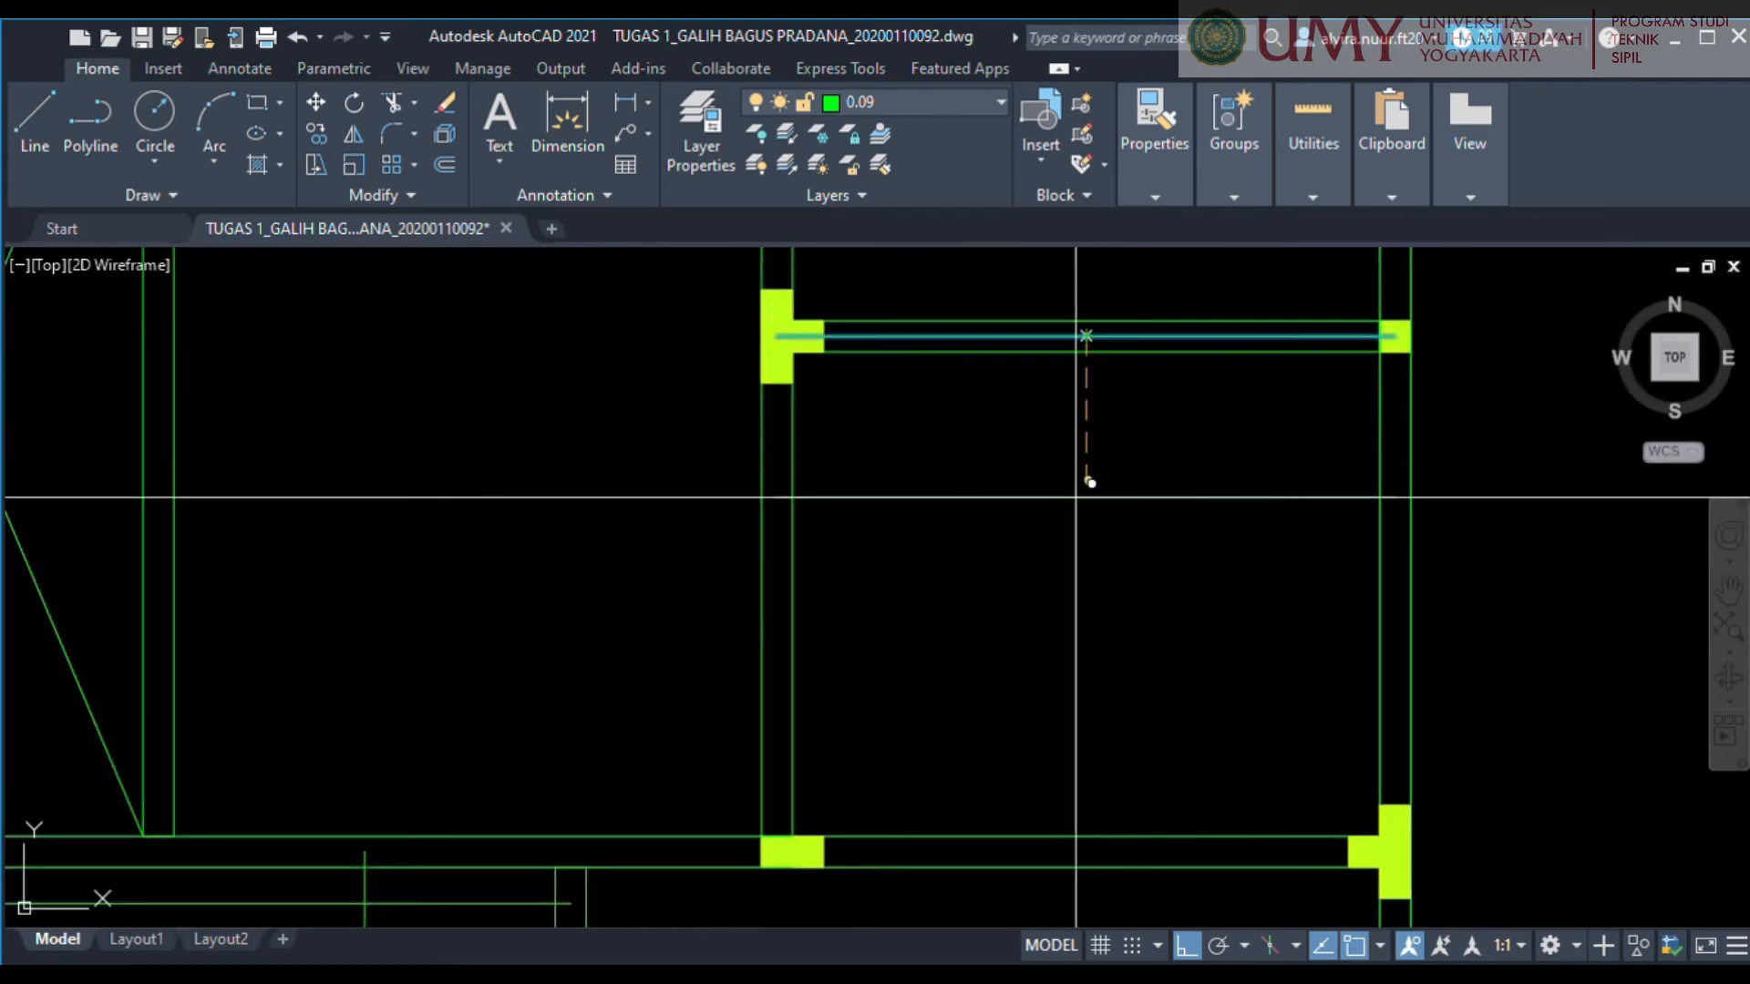
text(625)
key(Return)
key(Return)
middle_drag(1103, 547, 1028, 371)
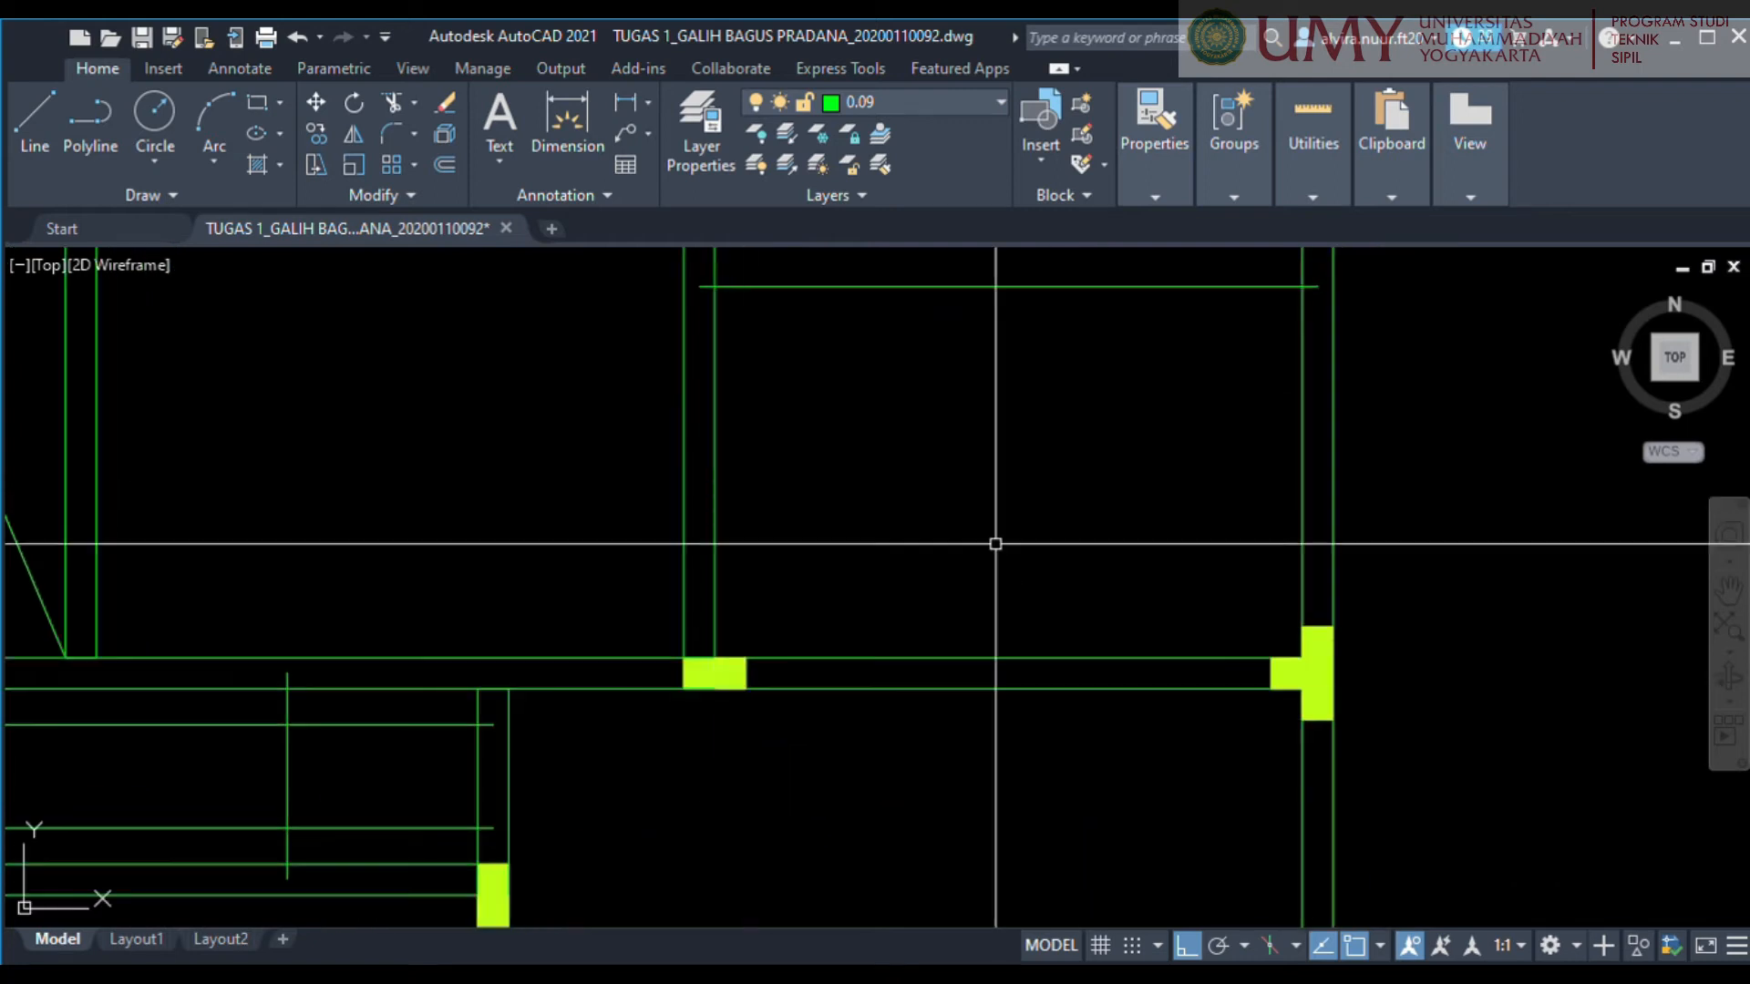
Draw lines along the lower and left wall centrelines of the room above the lower-right room.
middle_drag(996, 543, 1008, 644)
text(l)
key(Return)
click(1328, 771)
click(710, 771)
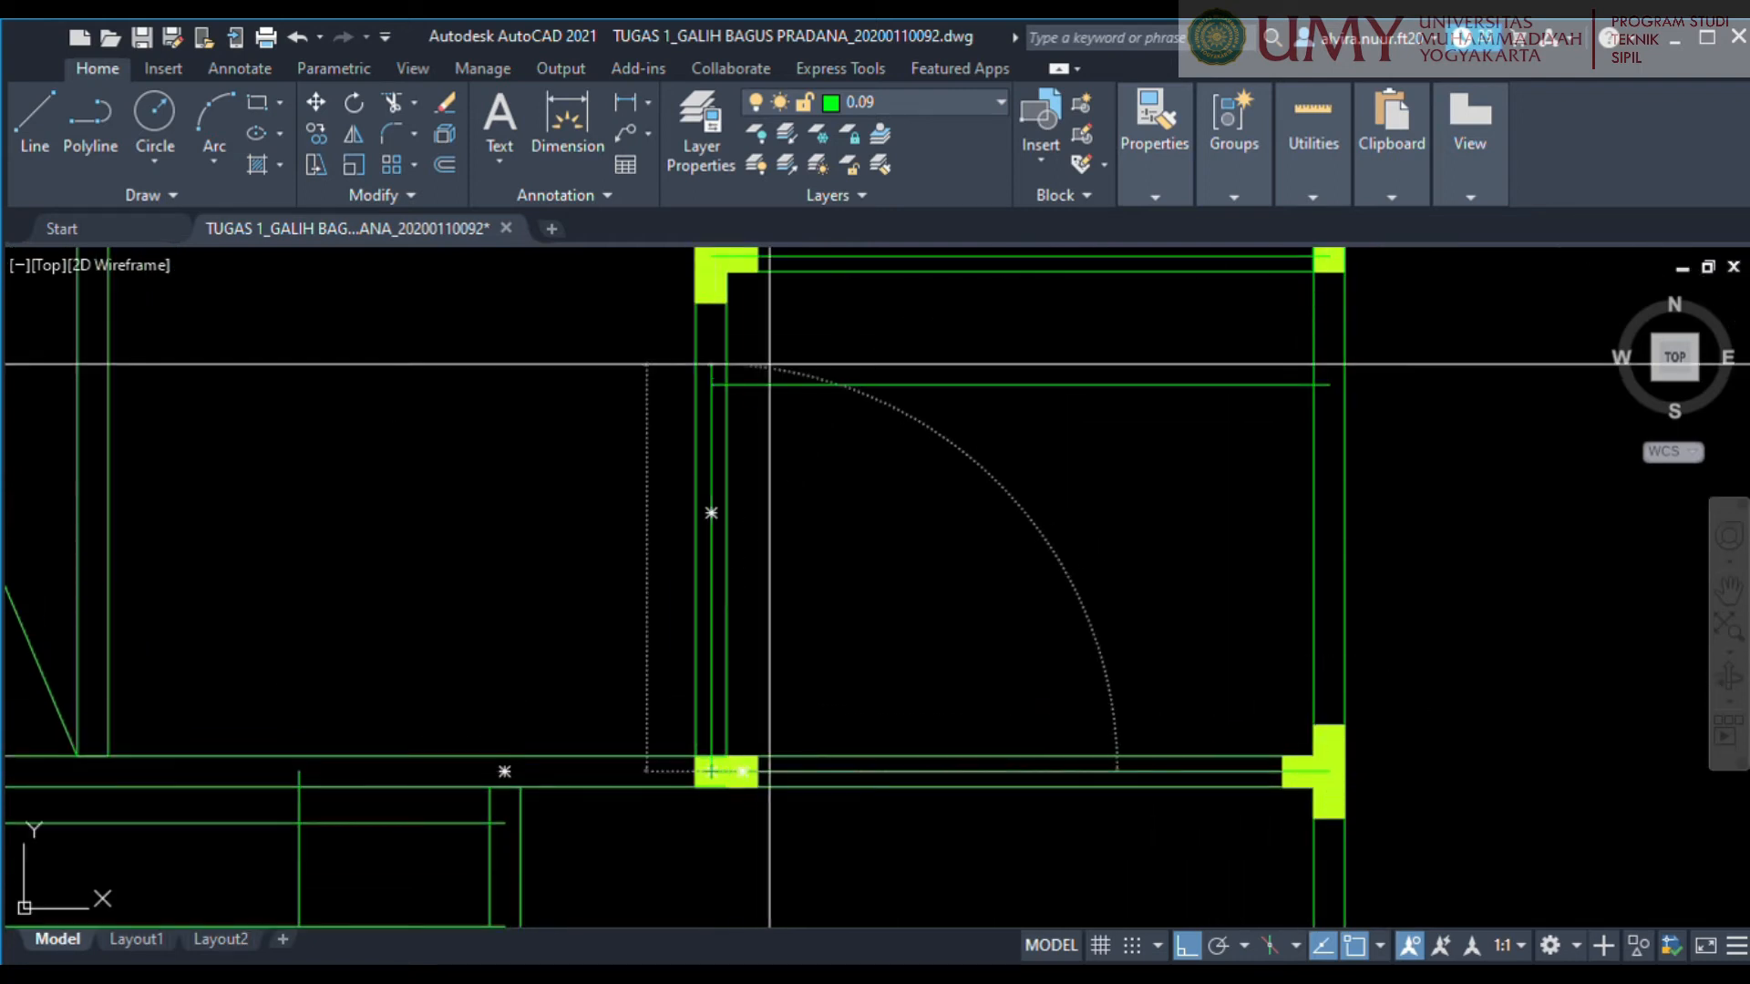
click(711, 256)
key(Return)
Try to move the line on the room's lower wall 625 up, and undo the move.
click(897, 773)
text(m)
key(Return)
click(902, 785)
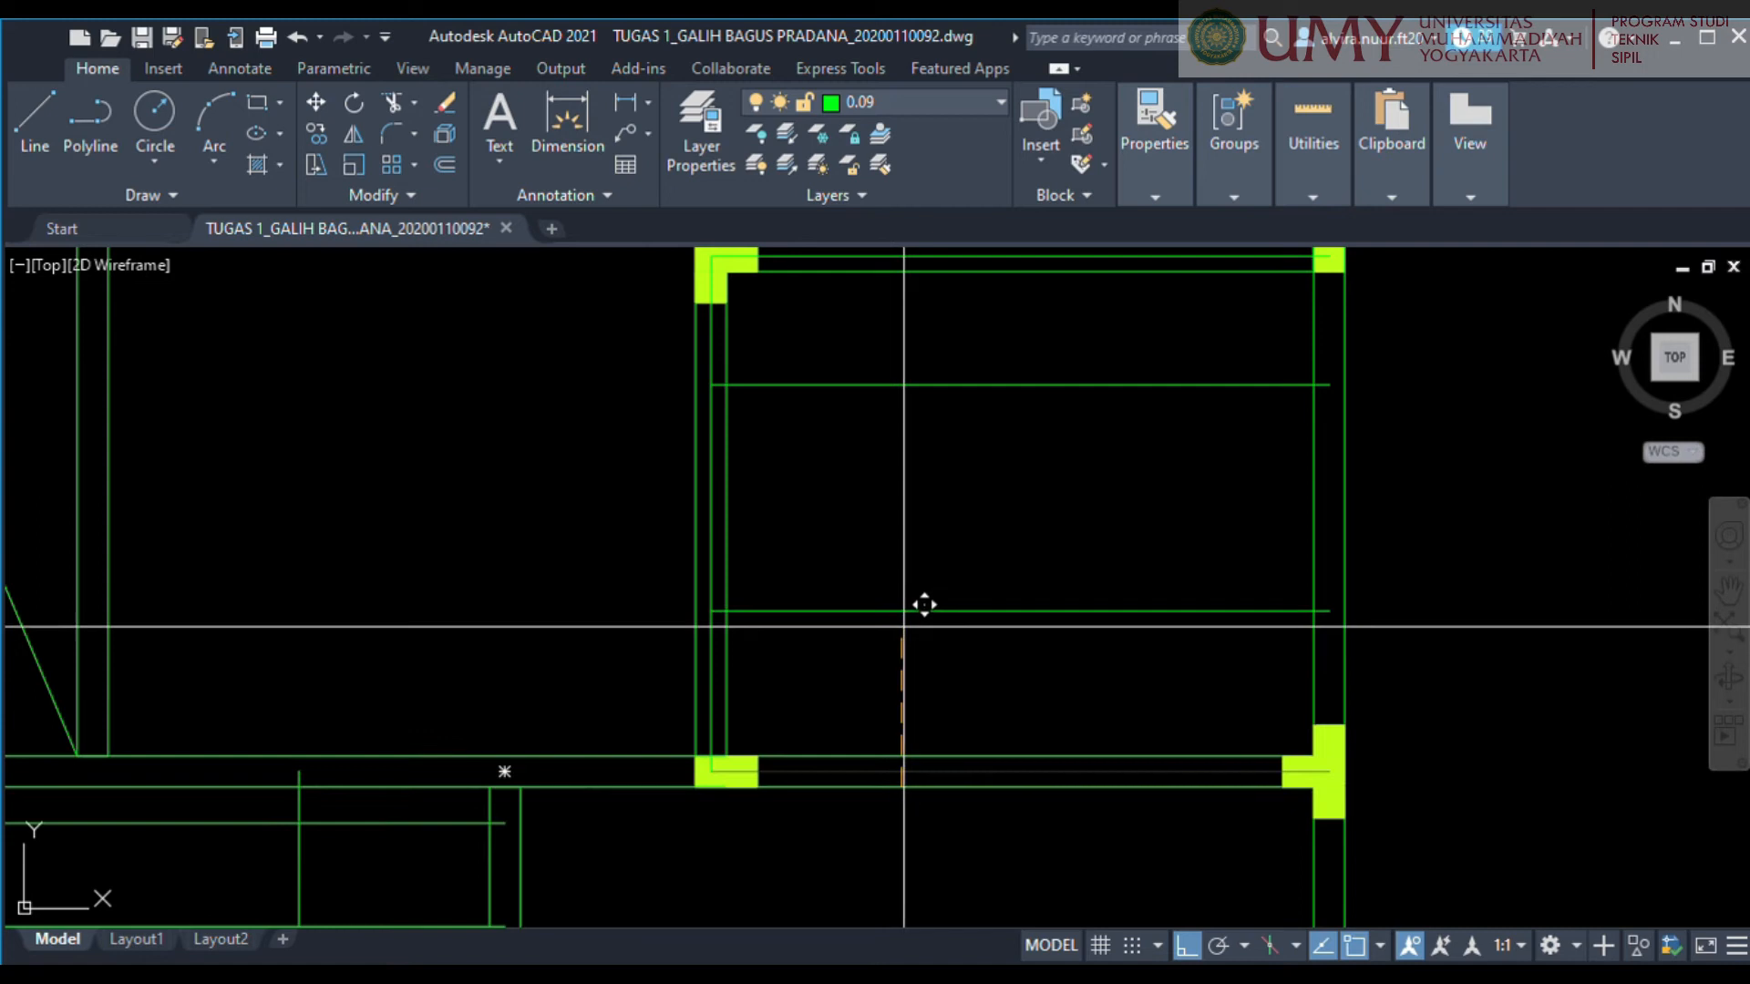
text(625)
key(Return)
key(ctrl+z)
Move the line on the room's lower wall centreline 625 up into the room.
click(914, 771)
text(m)
key(Return)
click(939, 772)
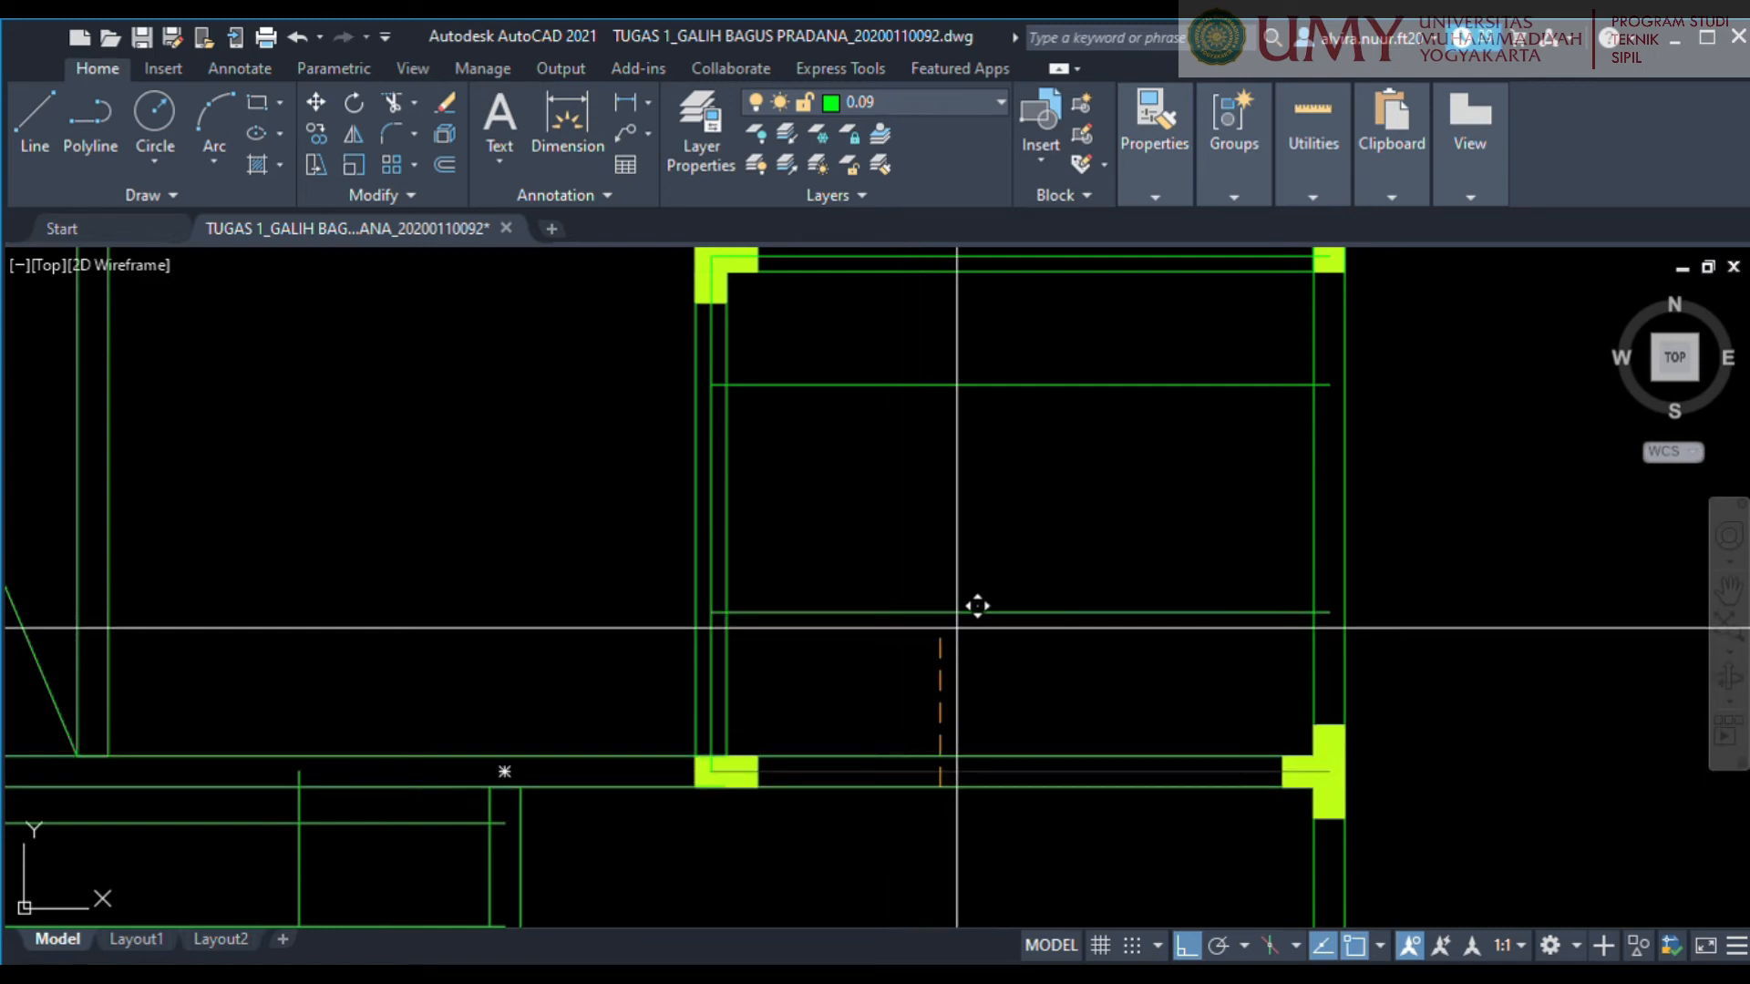
text(625)
key(Return)
middle_drag(955, 624, 980, 671)
Move the vertical line on the room's left wall 750 right into the room.
click(737, 613)
text(m)
key(Return)
click(774, 589)
text(750)
key(Return)
Draw a vertical line along the room's right wall centreline and move it 750 left into the room.
text(l)
key(Return)
click(1355, 302)
click(1355, 818)
key(Return)
click(1353, 570)
text(m)
key(Return)
click(1317, 629)
text(750)
key(Return)
Move the remaining line on the wall shared with the shallow right-hand room 375 up into that shallow room.
scroll(1079, 360, down, 2)
middle_drag(1079, 361, 1050, 683)
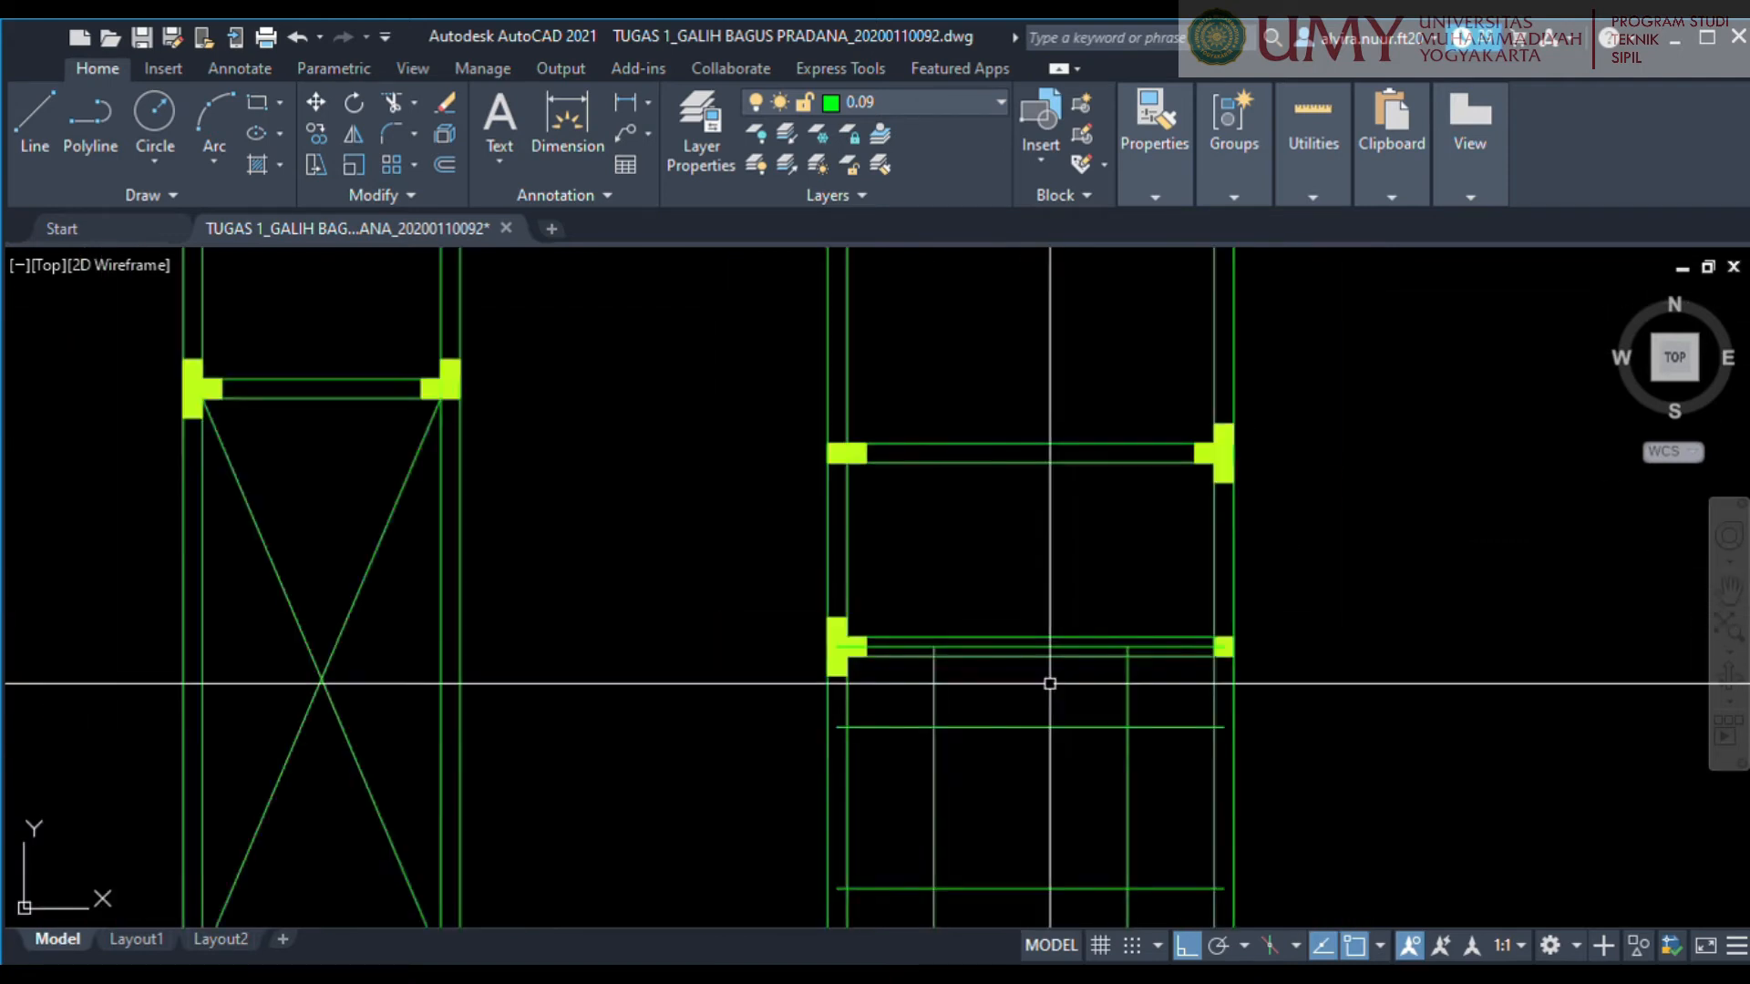
scroll(1050, 683, up, 3)
click(1031, 647)
scroll(925, 578, down, 3)
scroll(905, 508, up, 2)
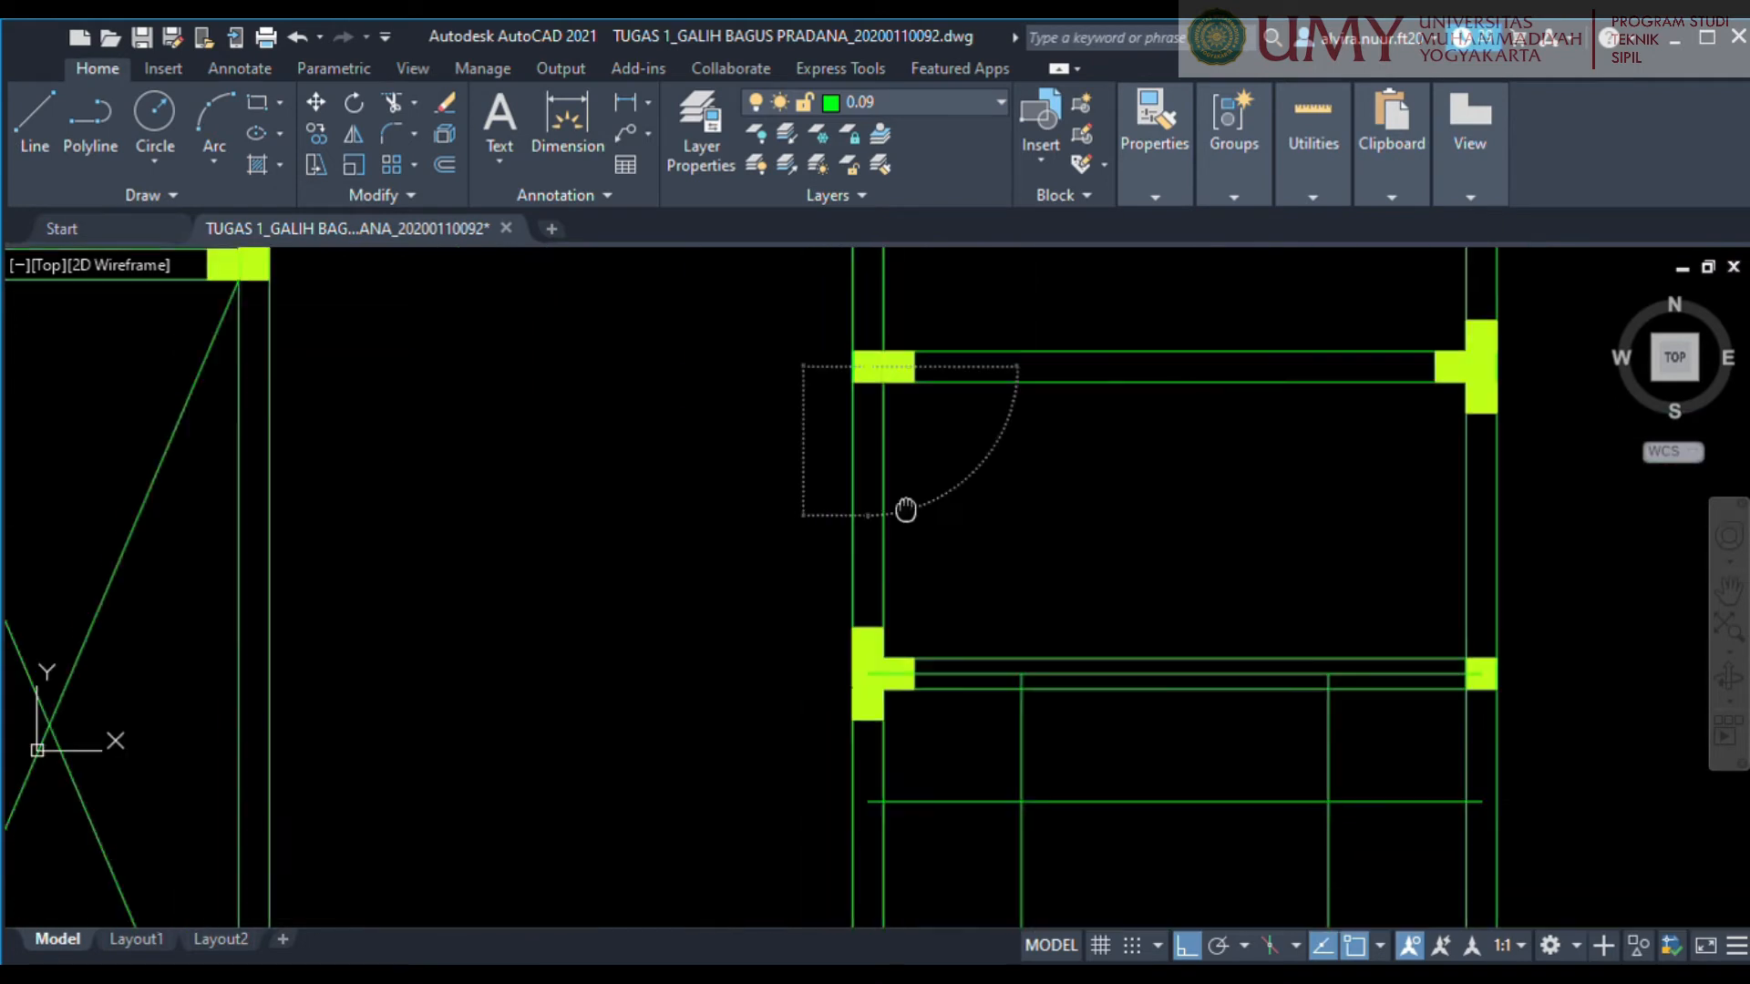
click(1140, 657)
text(m)
key(Return)
click(1130, 642)
text(375)
key(Return)
Draw a line along the shallow right-hand room's upper wall centreline and move it 375 down into the room.
middle_drag(927, 530, 889, 598)
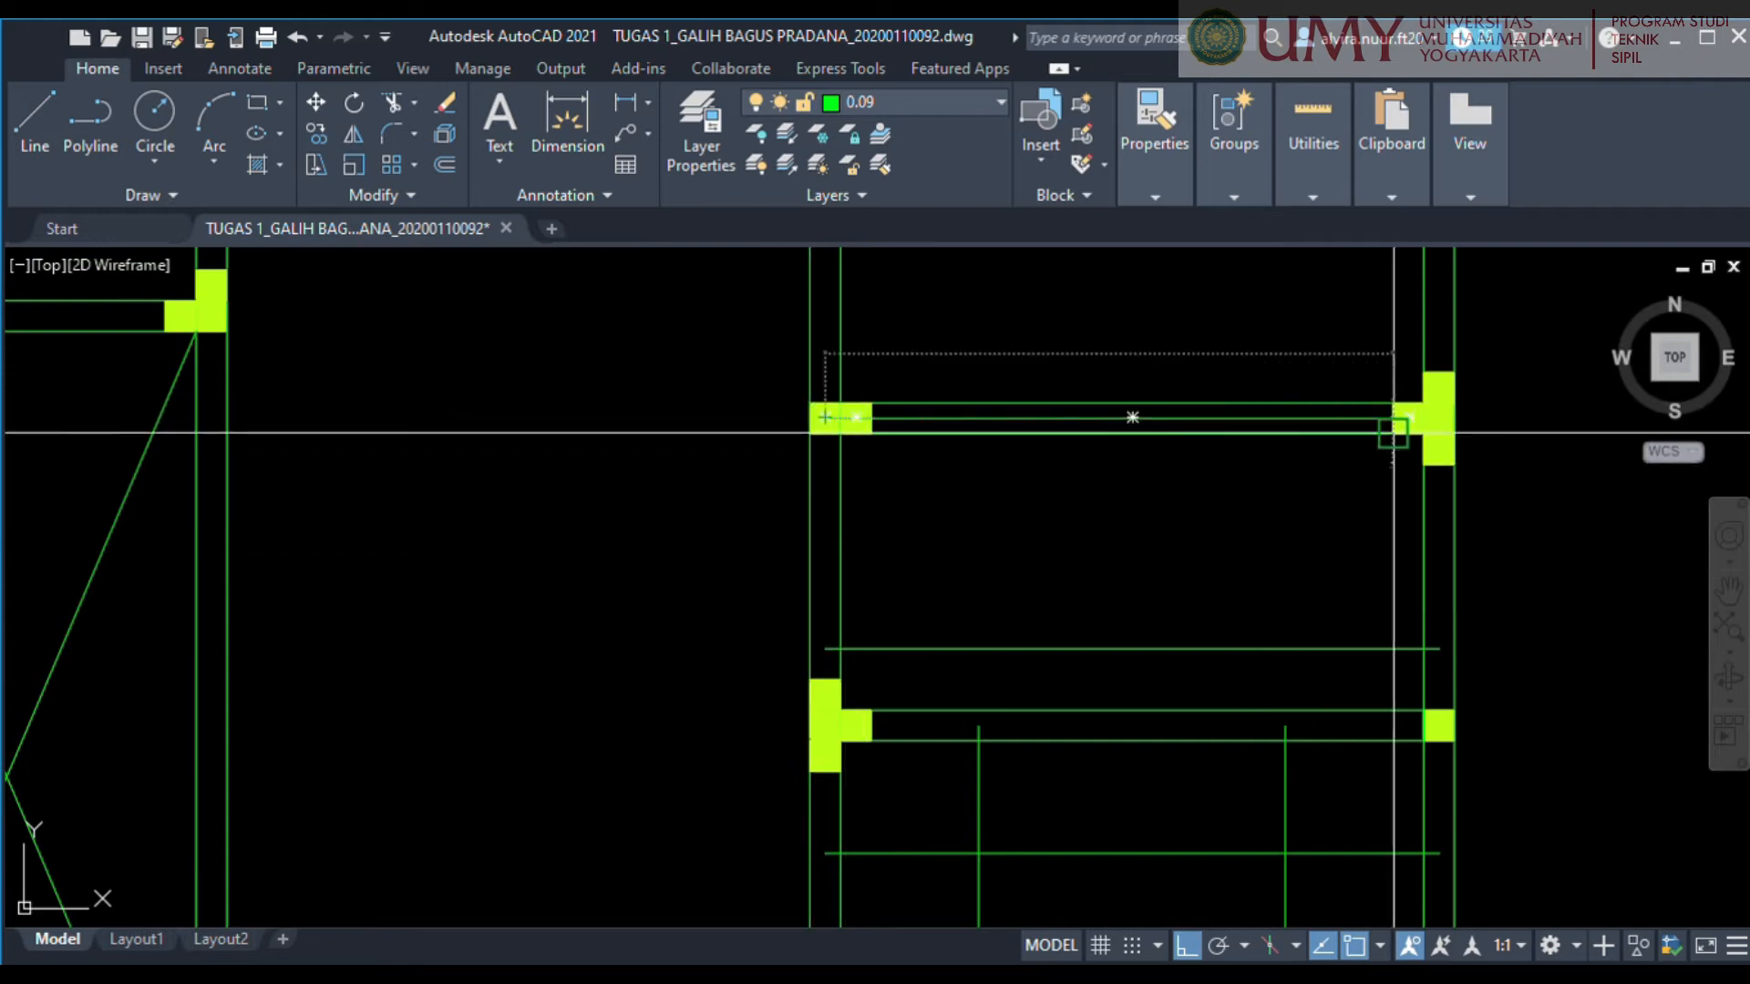
click(1142, 419)
text(m)
key(Return)
click(1159, 403)
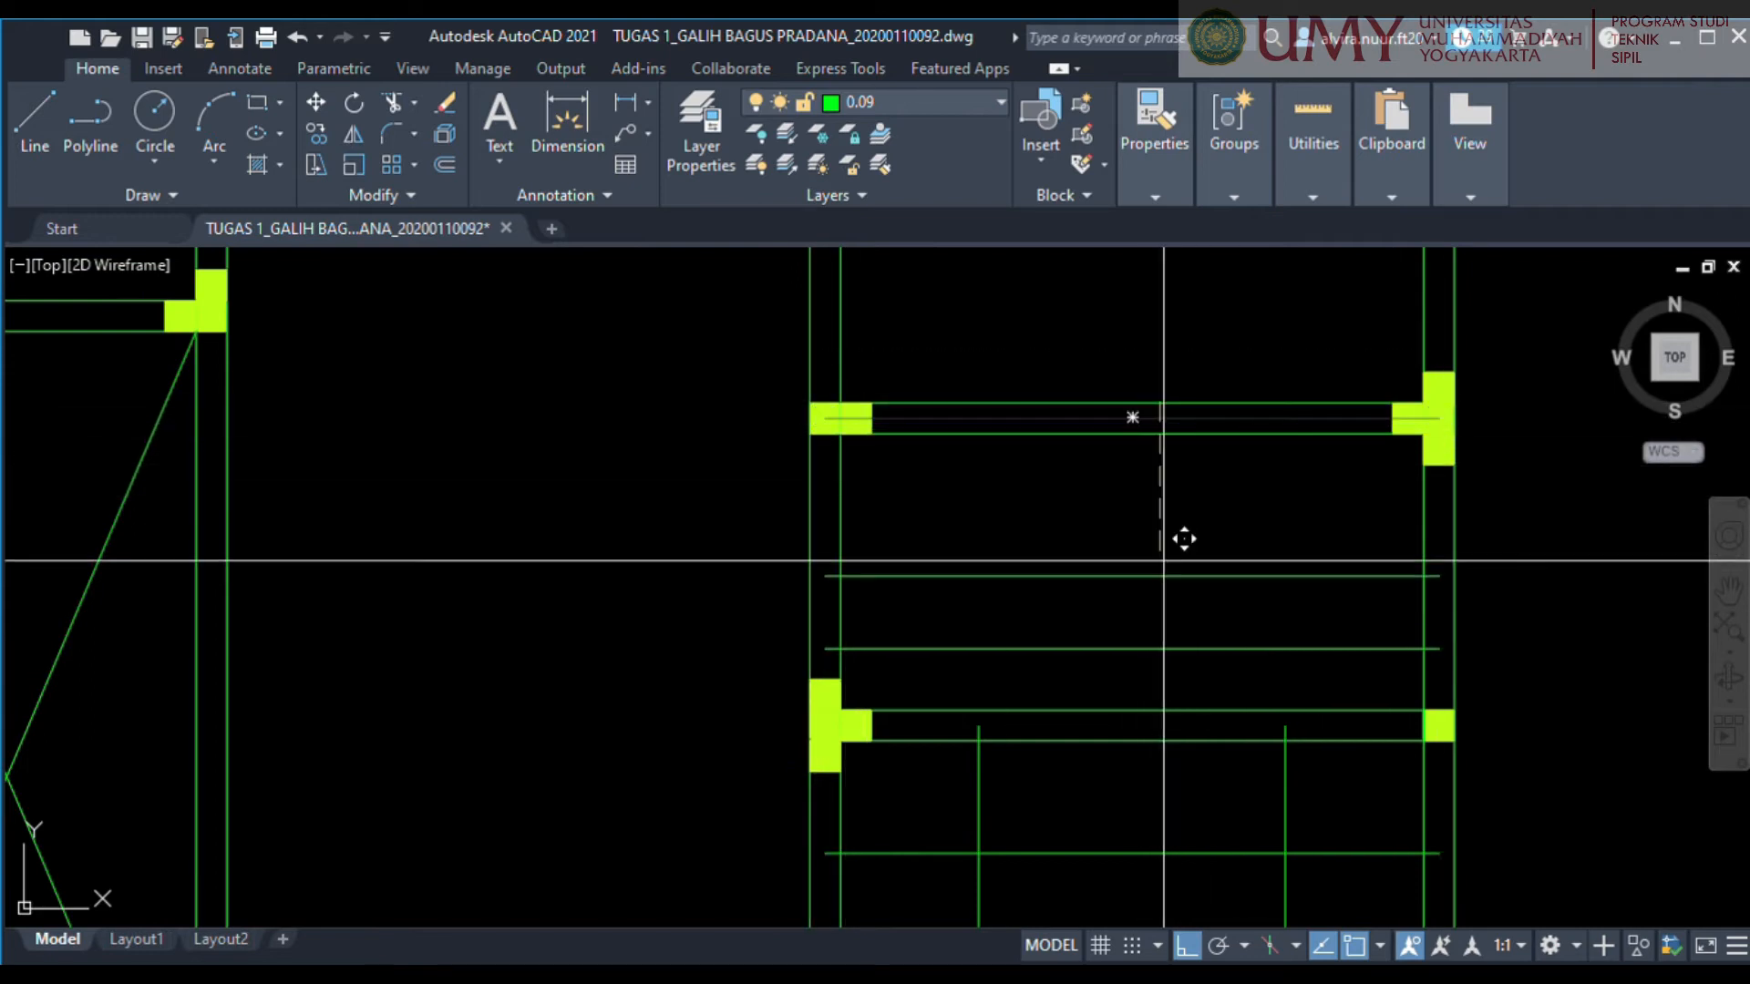
text(375)
key(Return)
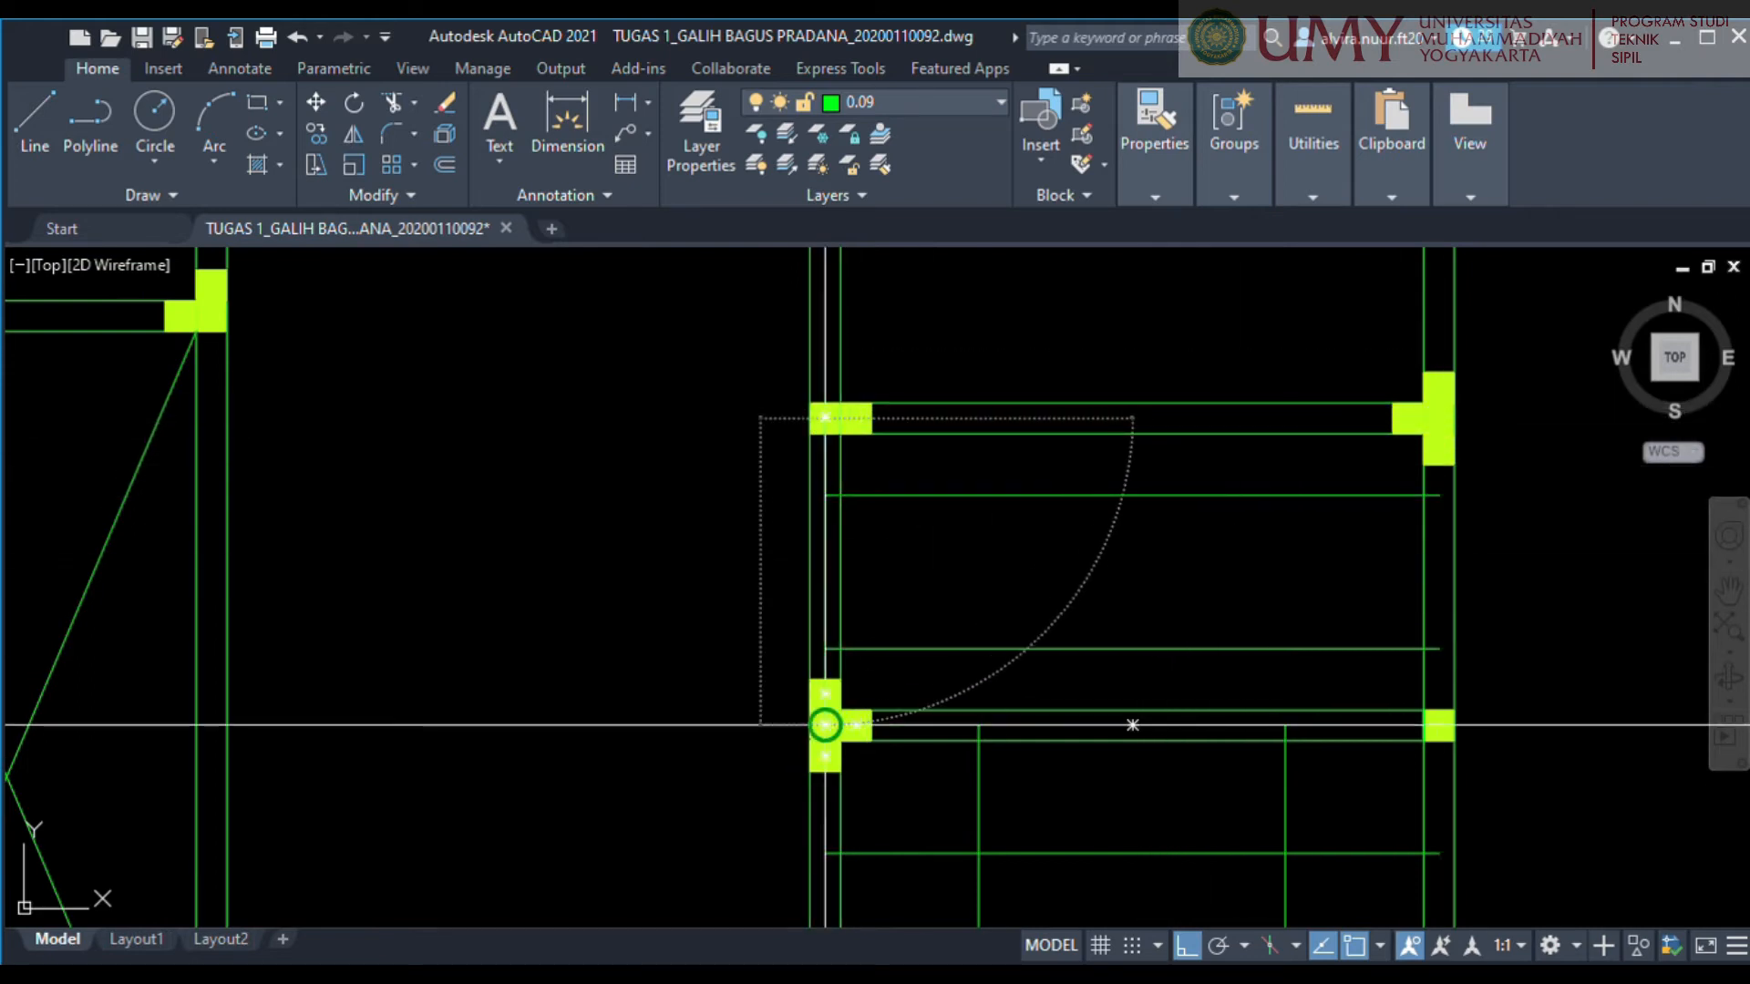
Move the vertical line on the shallow right-hand room's left wall 750 right into the room.
click(825, 575)
text(m)
key(Return)
click(824, 575)
text(750)
key(Return)
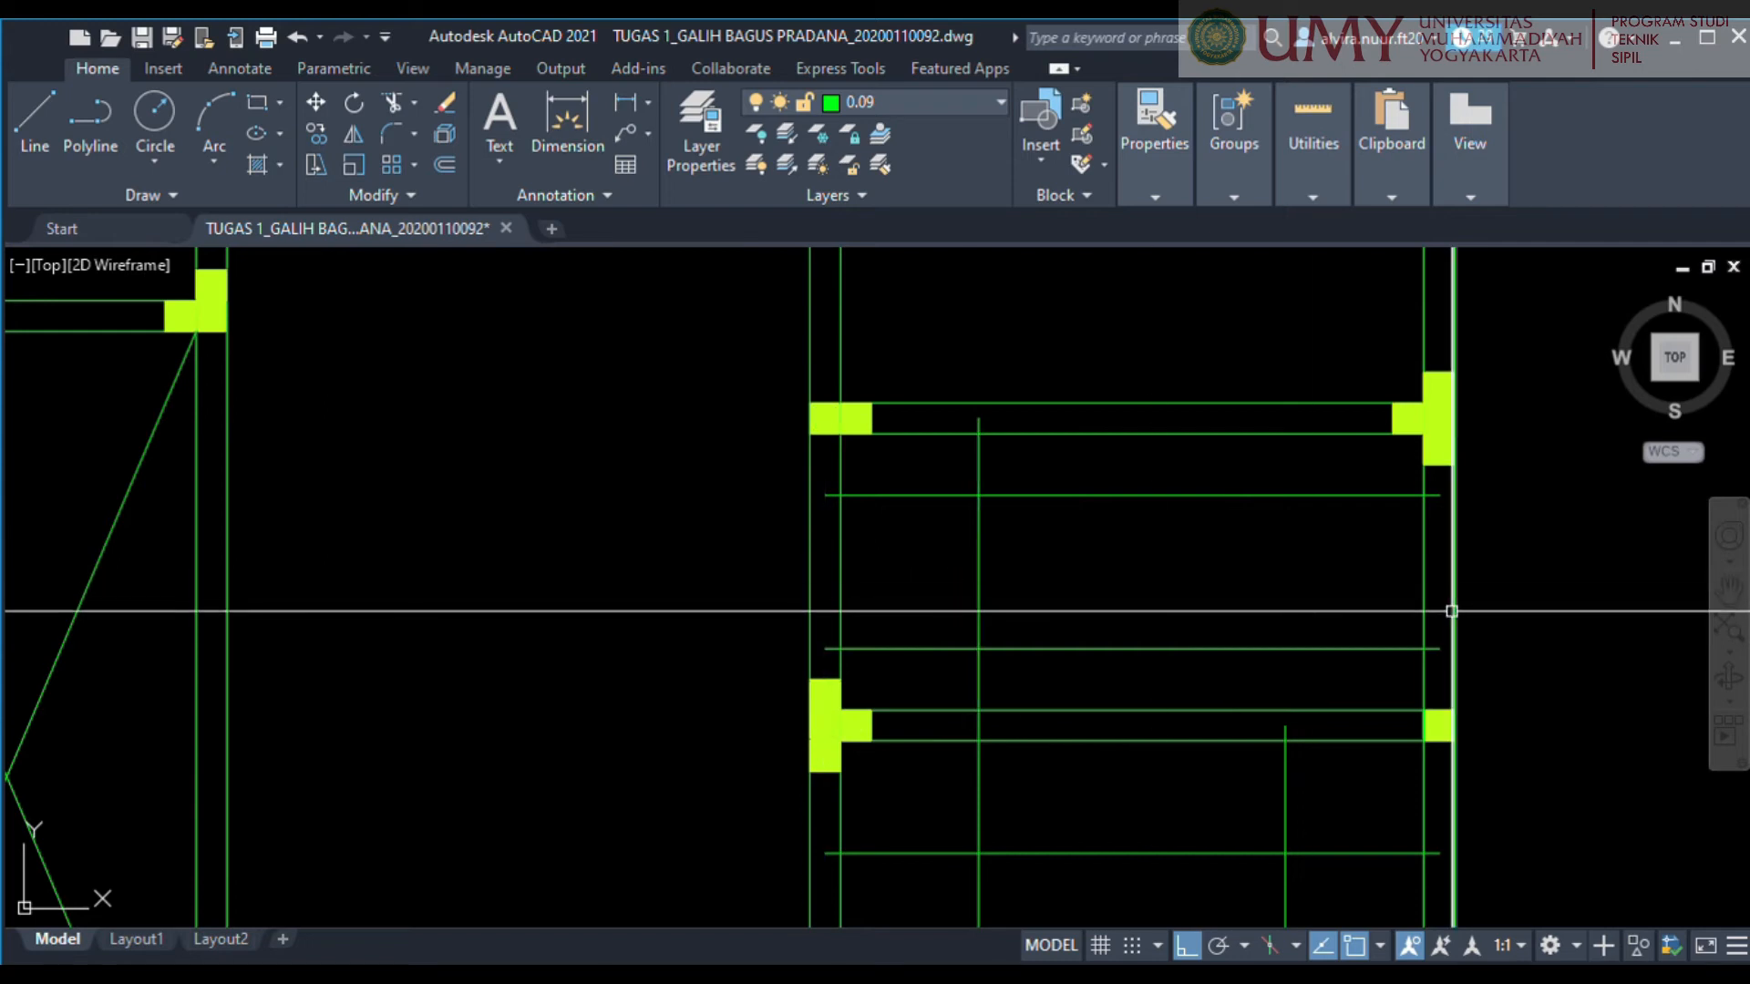
Draw a line along the upper-right room's lower wall centreline and delete the vertical line on its left wall.
scroll(1451, 611, down, 4)
scroll(1003, 574, up, 4)
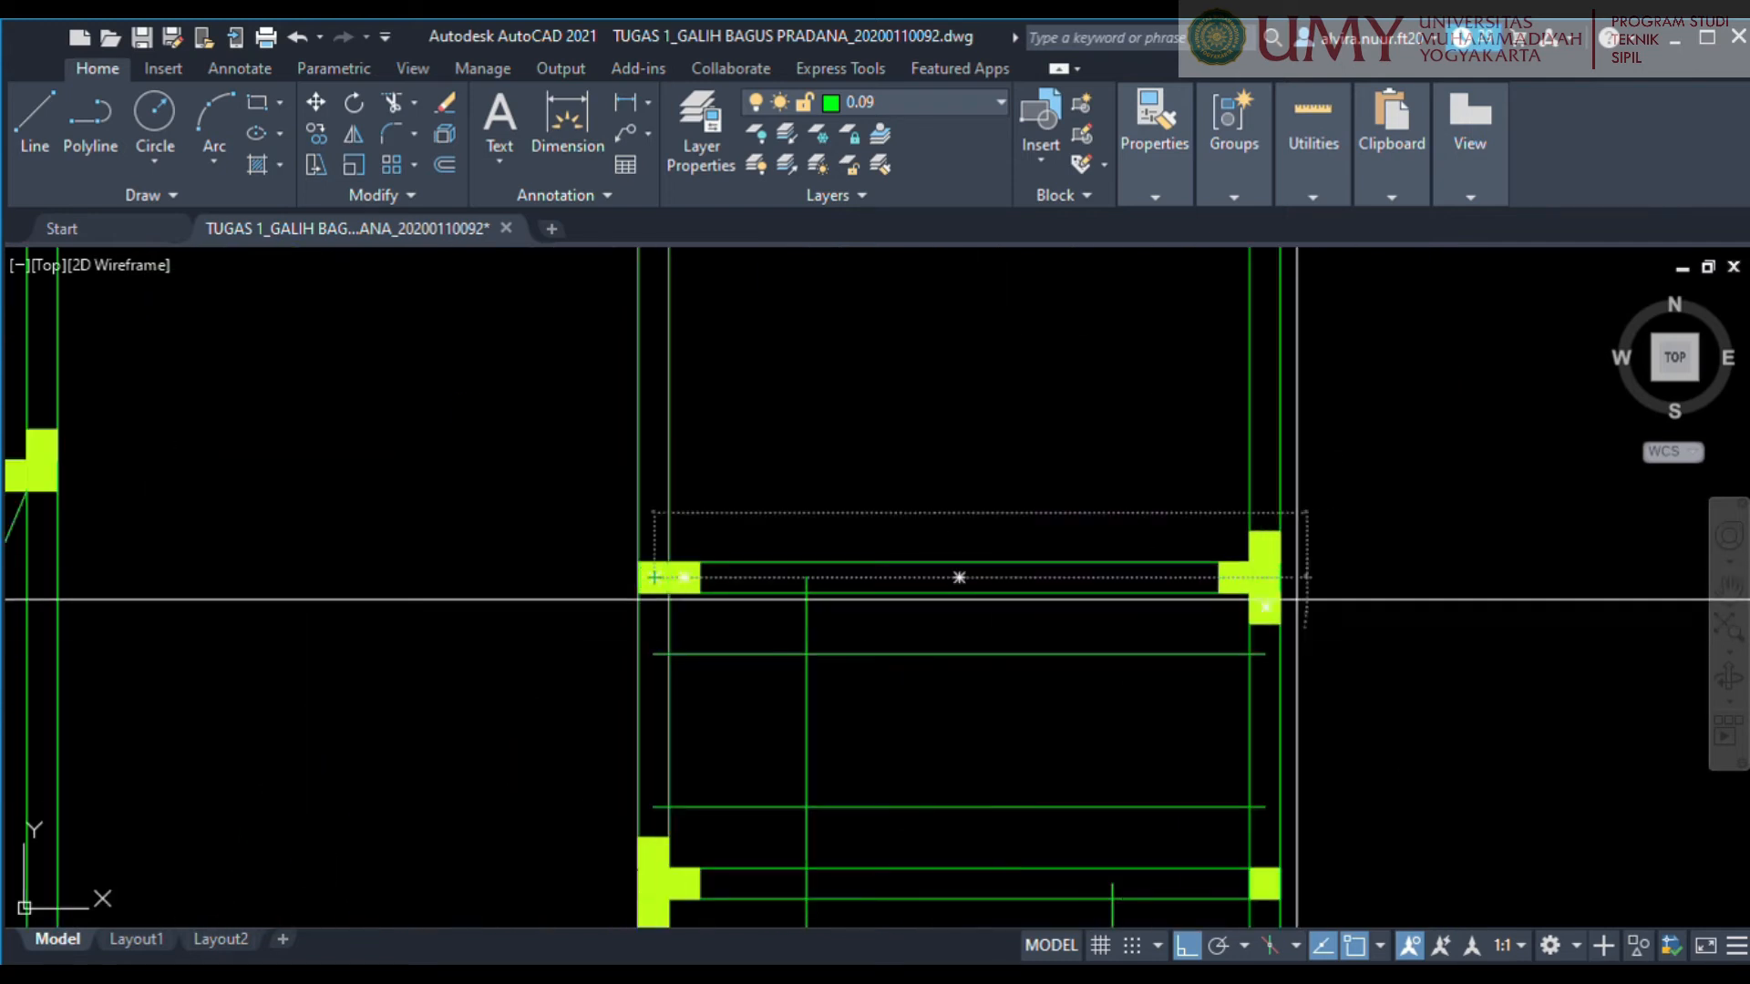
scroll(945, 528, down, 4)
scroll(945, 529, up, 8)
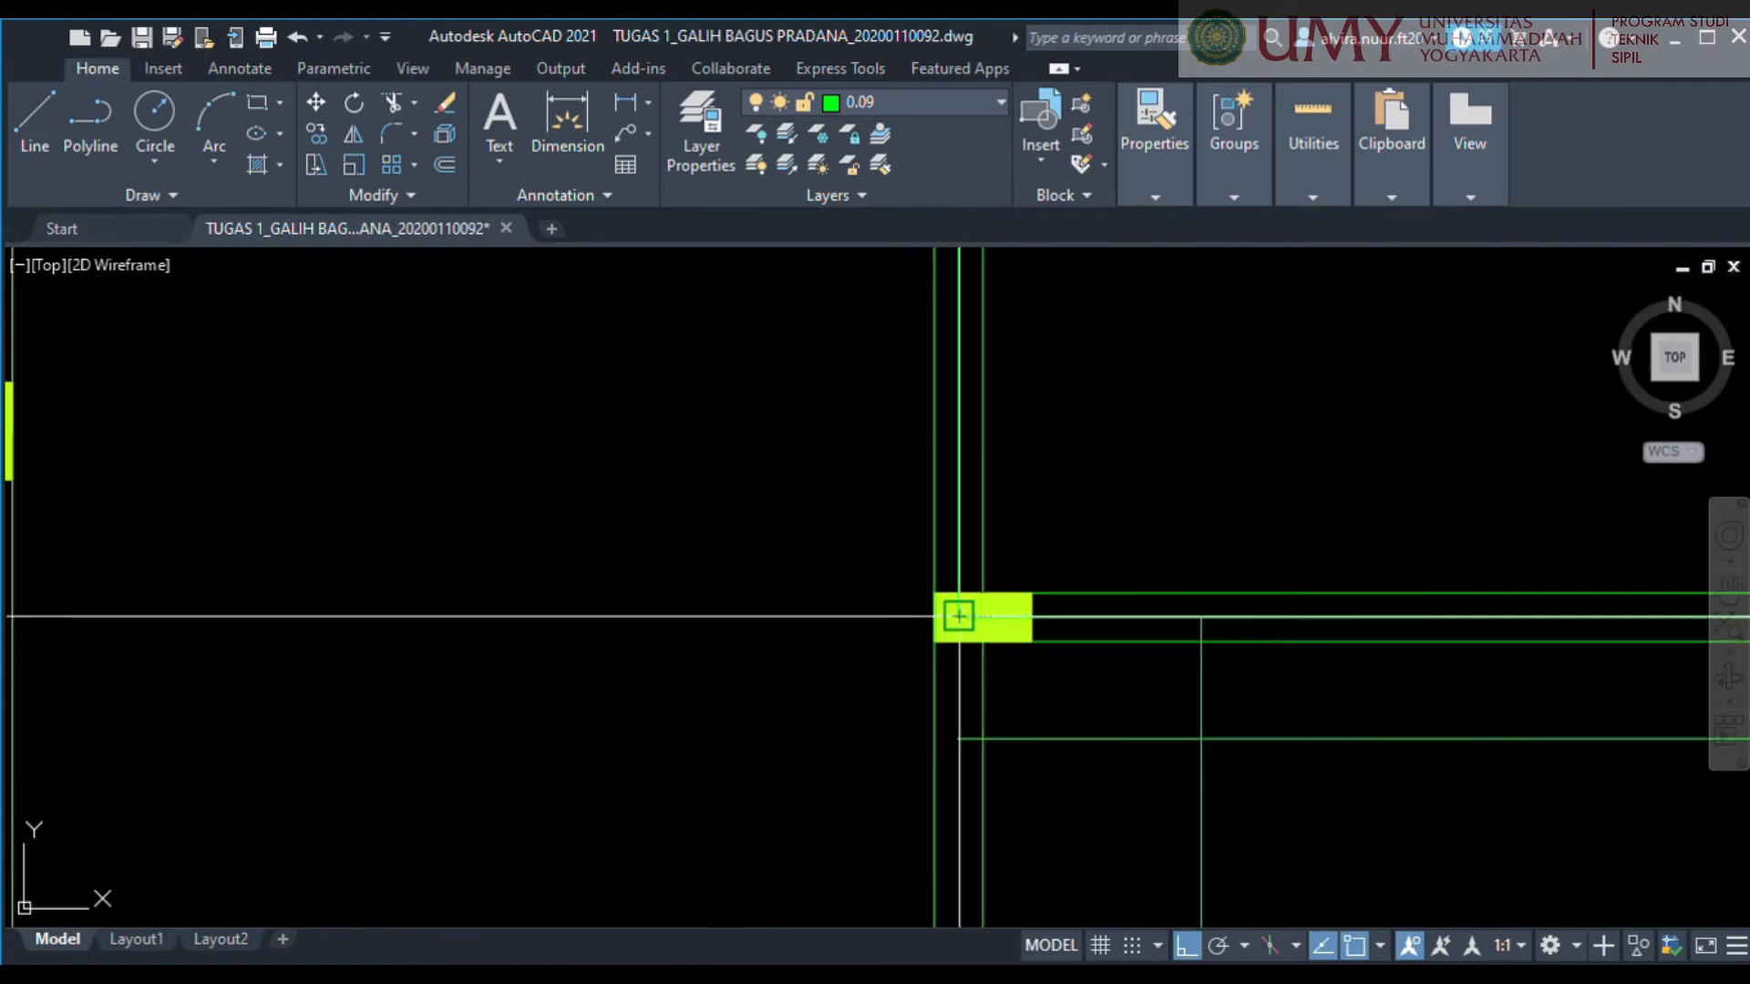
scroll(1103, 545, down, 3)
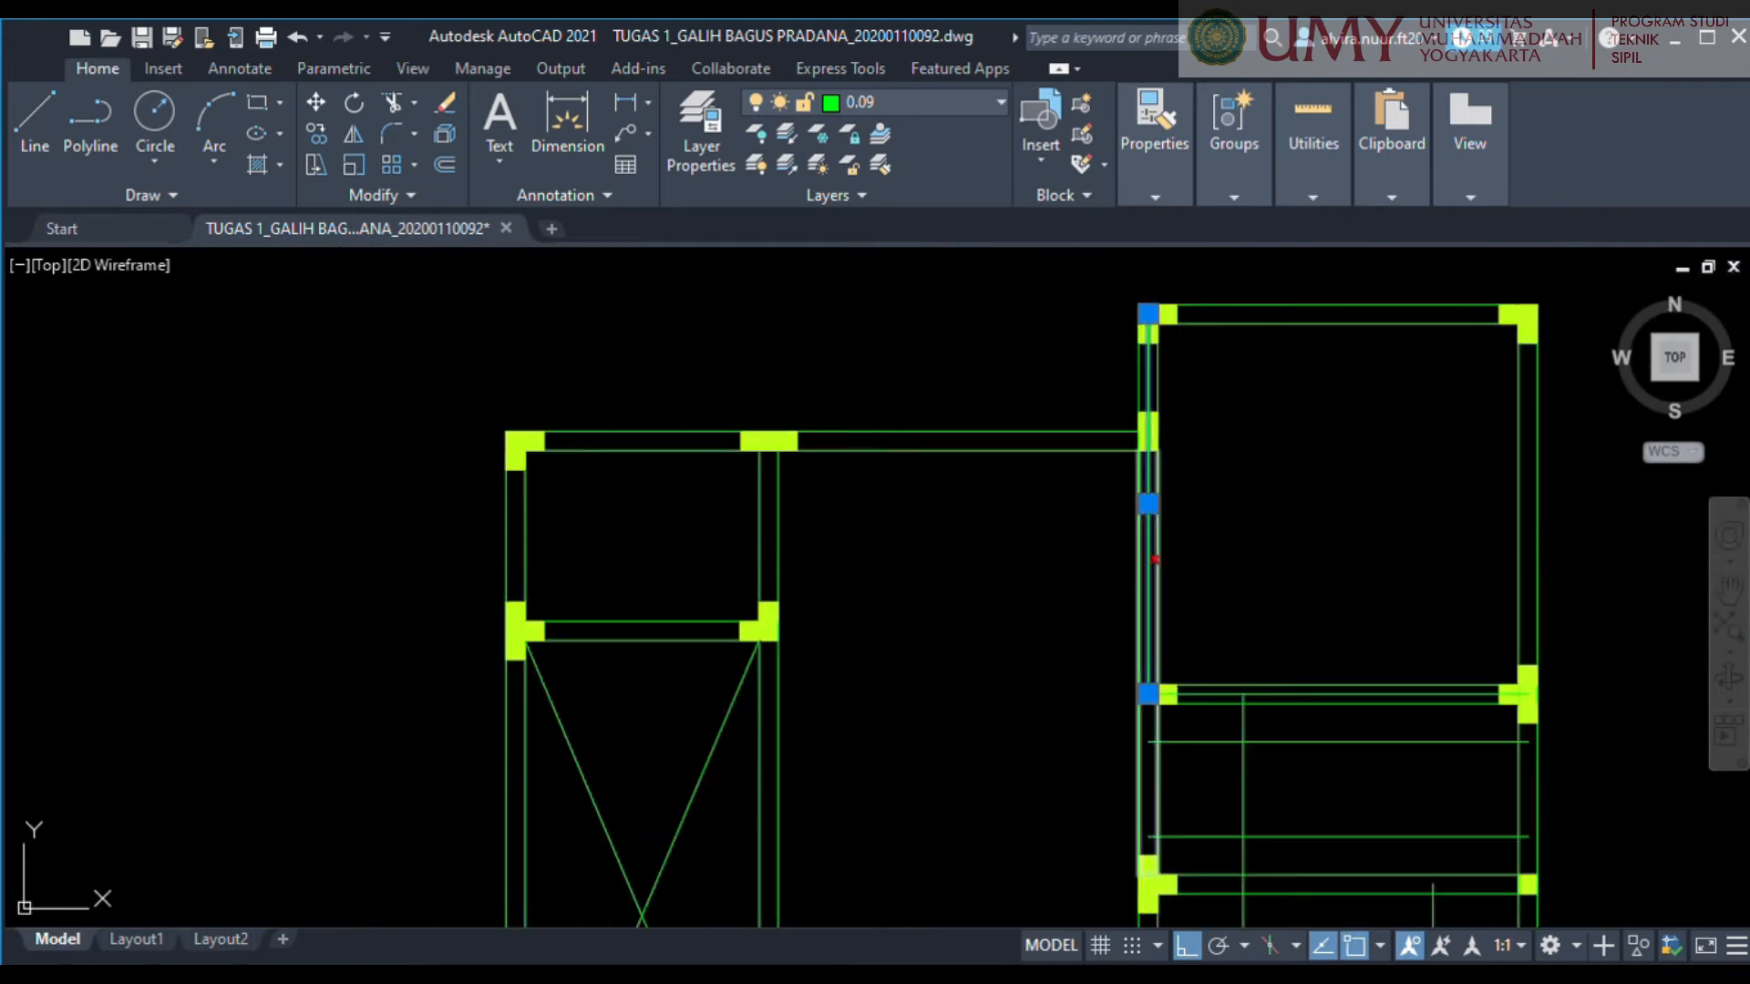
key(Delete)
Move the line on the upper-right room's lower wall centreline 750 up into the room.
scroll(1586, 725, up, 4)
click(1062, 648)
key(m)
key(Return)
click(1062, 511)
text(750)
key(Return)
Delete the leftover line beside the upper-right room.
scroll(1038, 372, down, 6)
scroll(1038, 372, up, 6)
click(563, 508)
key(Delete)
scroll(927, 532, down, 4)
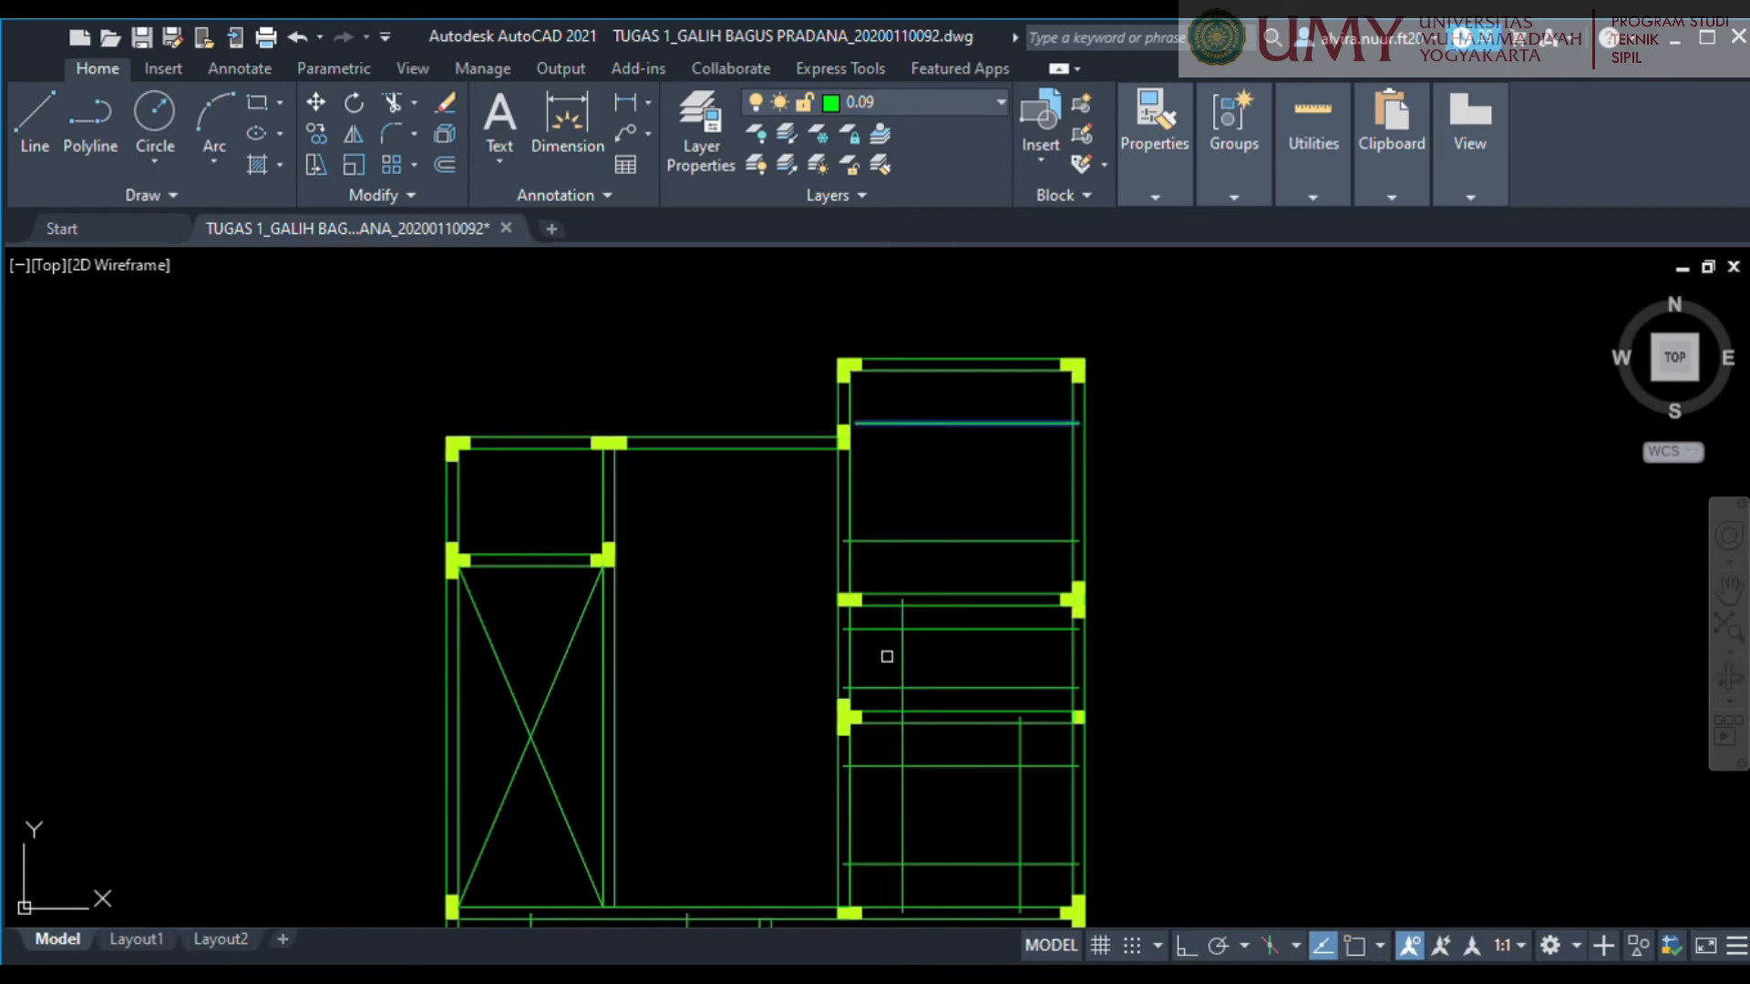
Draw a vertical line along the wall between the crossed-out room and the central room, down to the lower wall's centreline.
scroll(973, 583, down, 3)
scroll(1074, 499, up, 6)
middle_drag(991, 609, 988, 539)
key(l)
key(Return)
click(849, 449)
scroll(848, 450, down, 5)
scroll(842, 682, up, 5)
middle_drag(843, 682, 1045, 560)
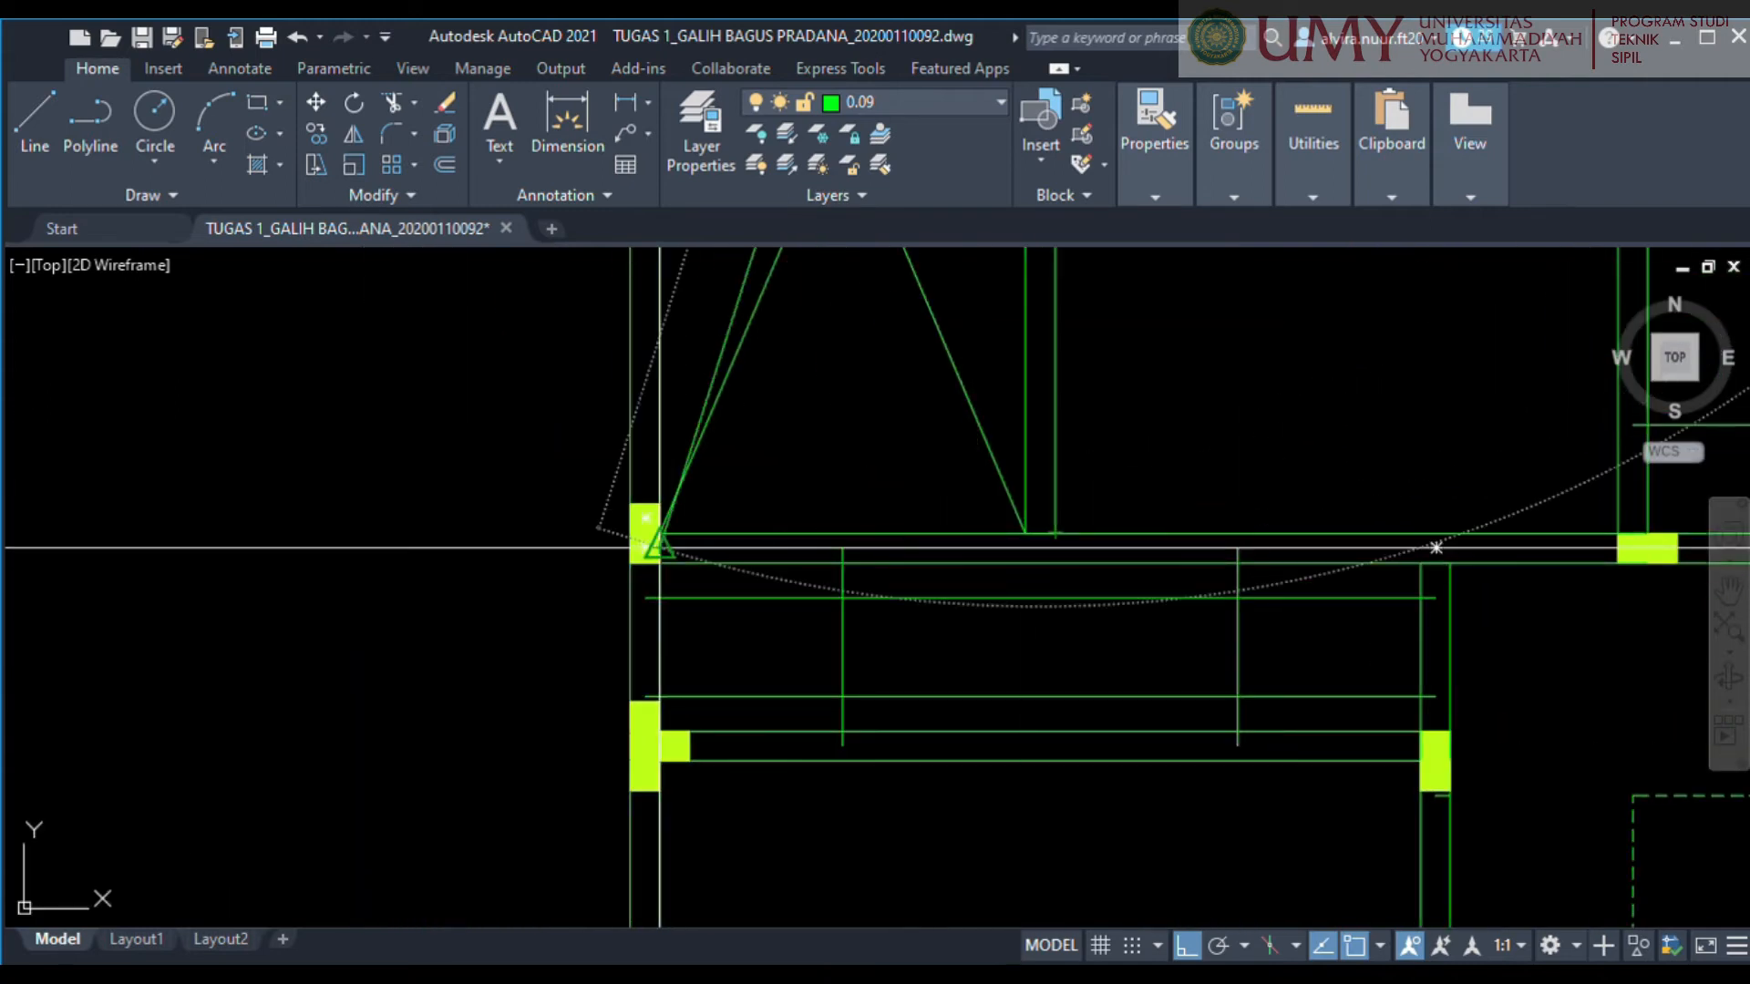
click(1040, 548)
key(Escape)
Move a horizontal line from the central room's upper wall down into the room.
scroll(1176, 525, down, 6)
scroll(875, 431, up, 4)
middle_drag(1175, 525, 889, 583)
text(150)
key(Return)
Move the vertical line on the central room's left wall right into the room.
scroll(913, 684, down, 3)
scroll(793, 615, up, 4)
click(781, 625)
key(m)
key(Return)
click(782, 625)
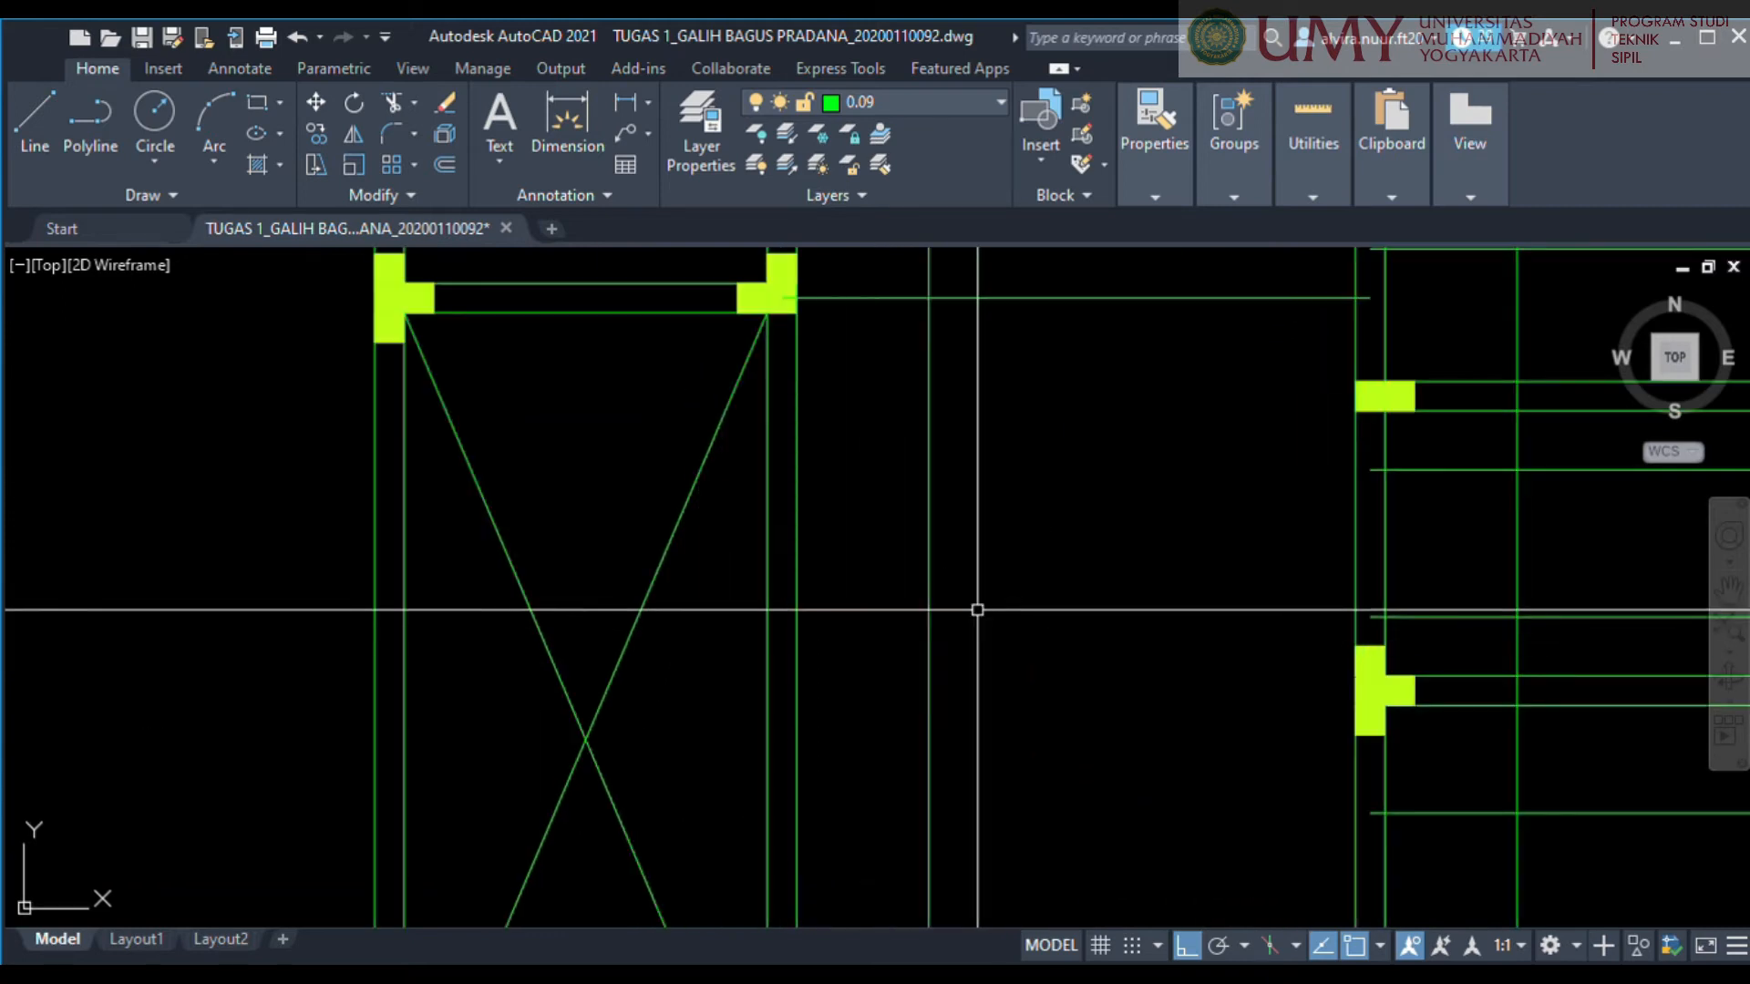
Draw a horizontal line along the centreline of the central room's lower wall, from the right column to the left vertical line.
scroll(898, 574, down, 6)
scroll(961, 392, up, 6)
key(l)
key(Return)
click(937, 465)
scroll(937, 465, down, 6)
scroll(942, 779, up, 8)
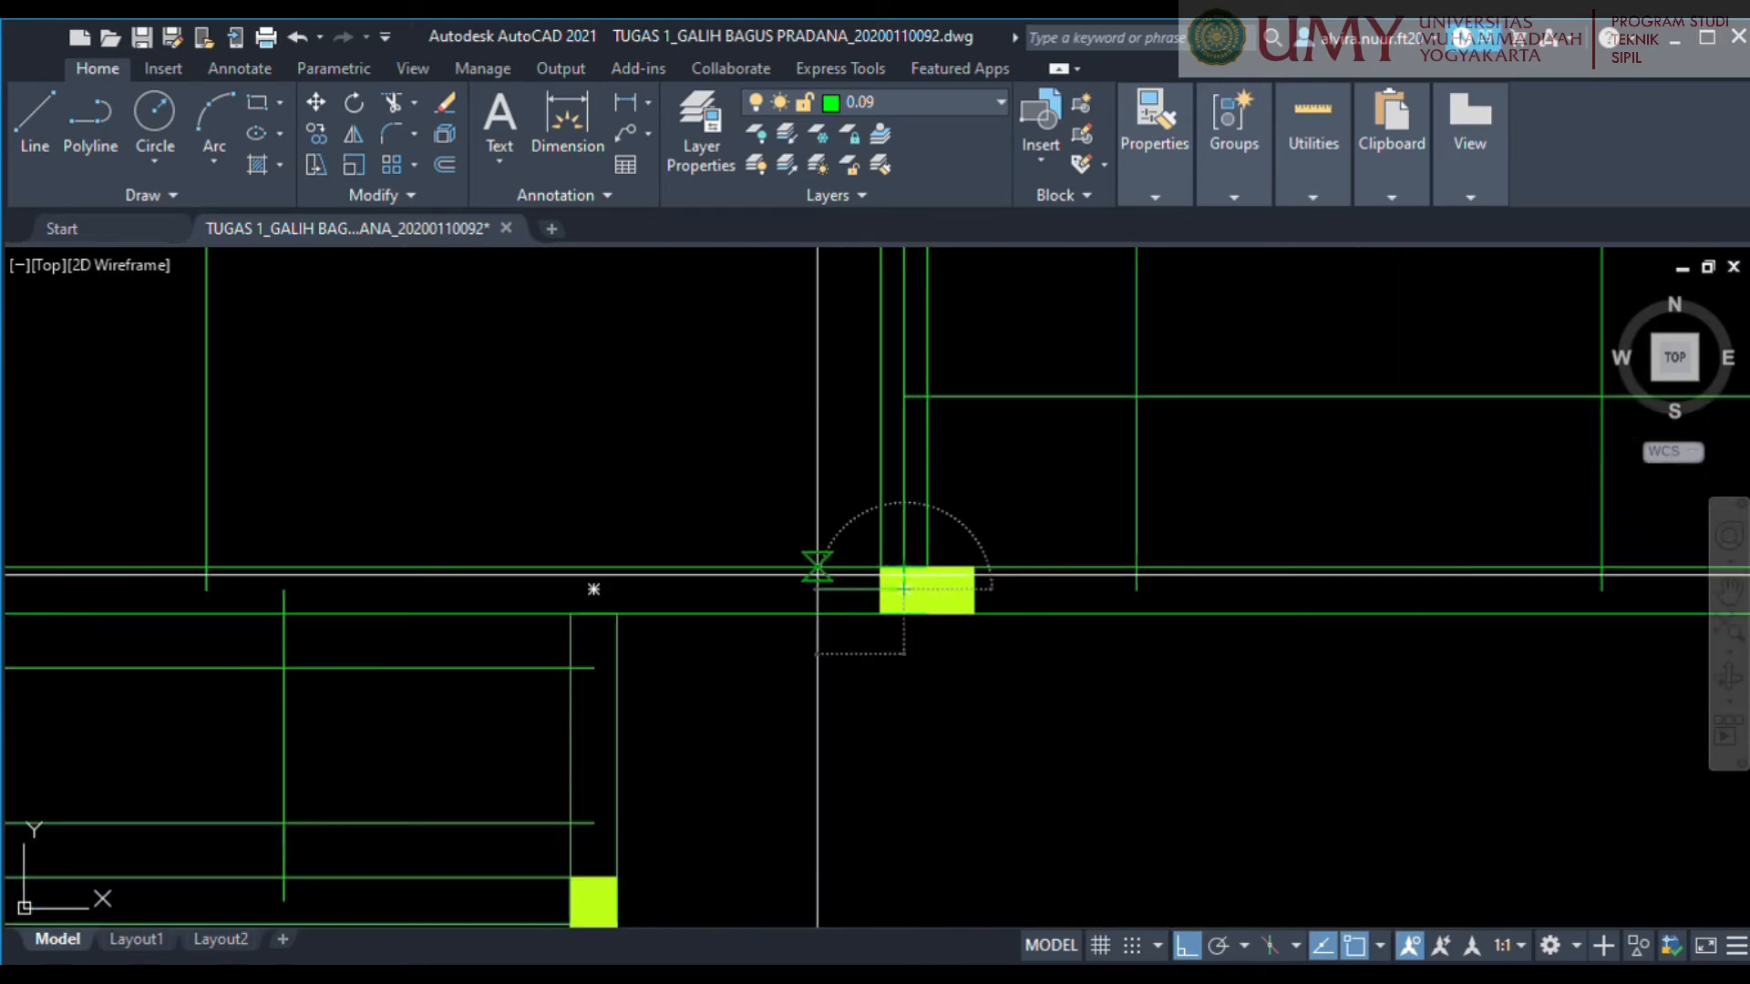
scroll(818, 574, down, 5)
scroll(301, 582, up, 5)
click(965, 578)
scroll(1273, 555, down, 5)
key(ctrl+z)
scroll(1339, 653, down, 5)
middle_drag(1340, 652, 911, 581)
scroll(592, 563, up, 5)
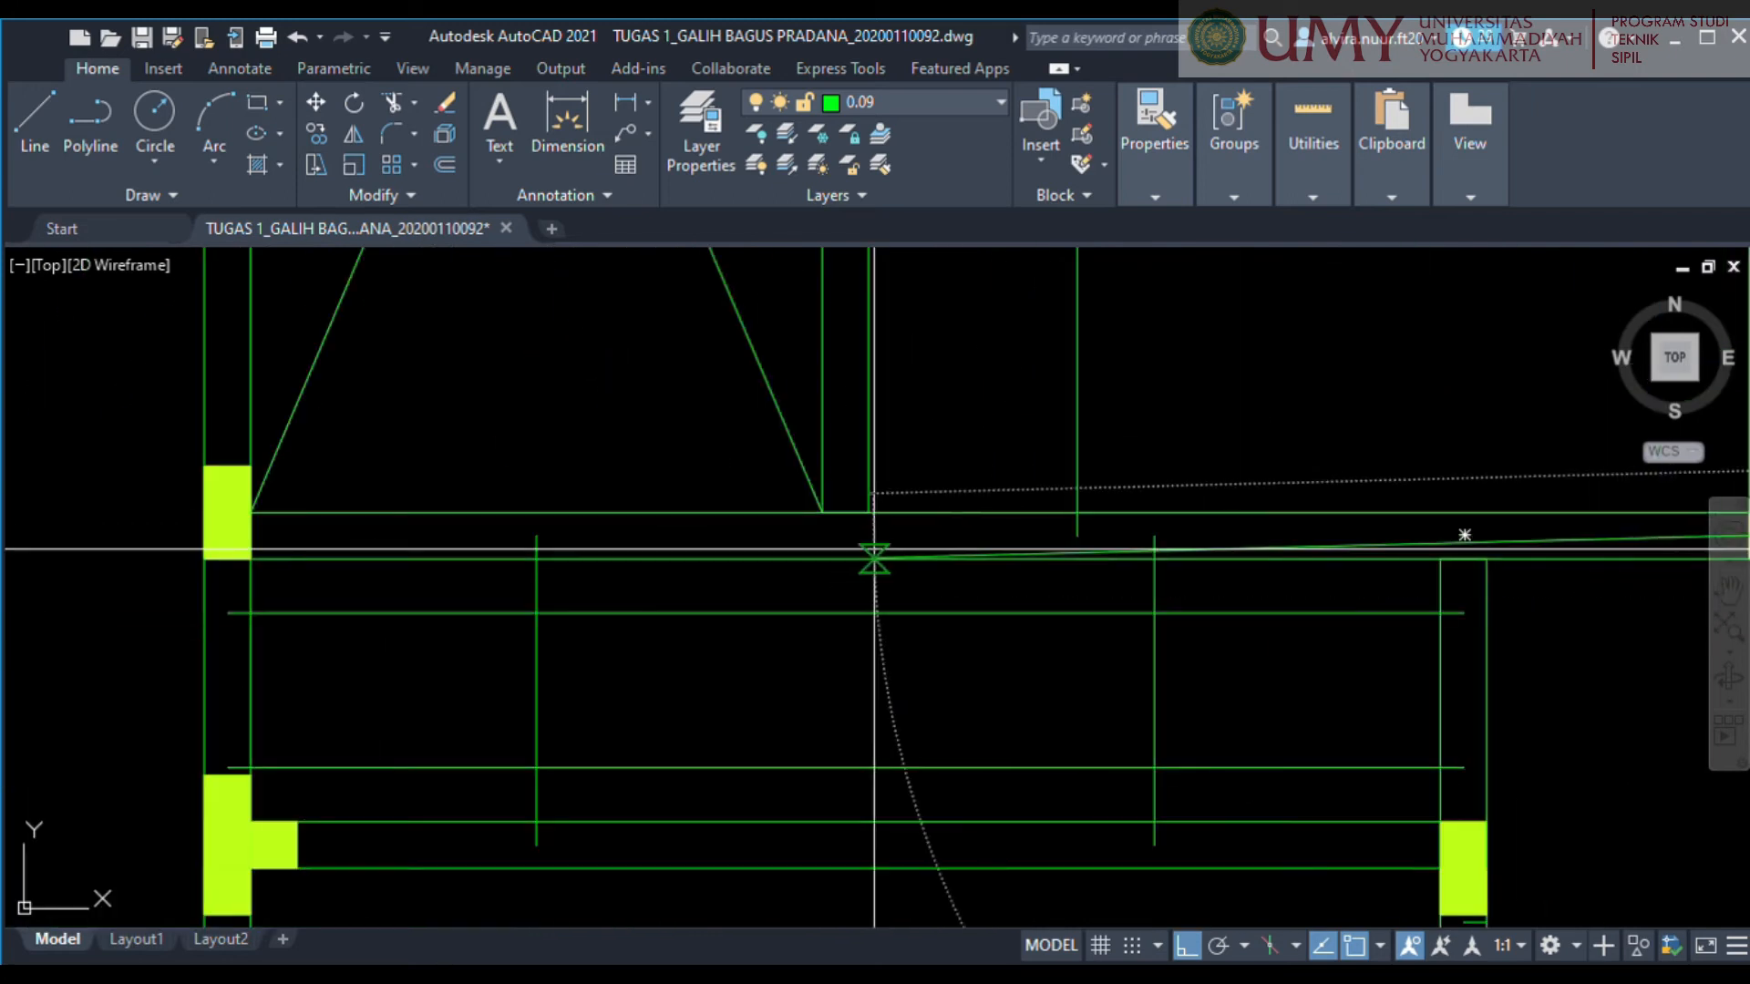
scroll(1081, 540, down, 5)
scroll(1064, 417, up, 5)
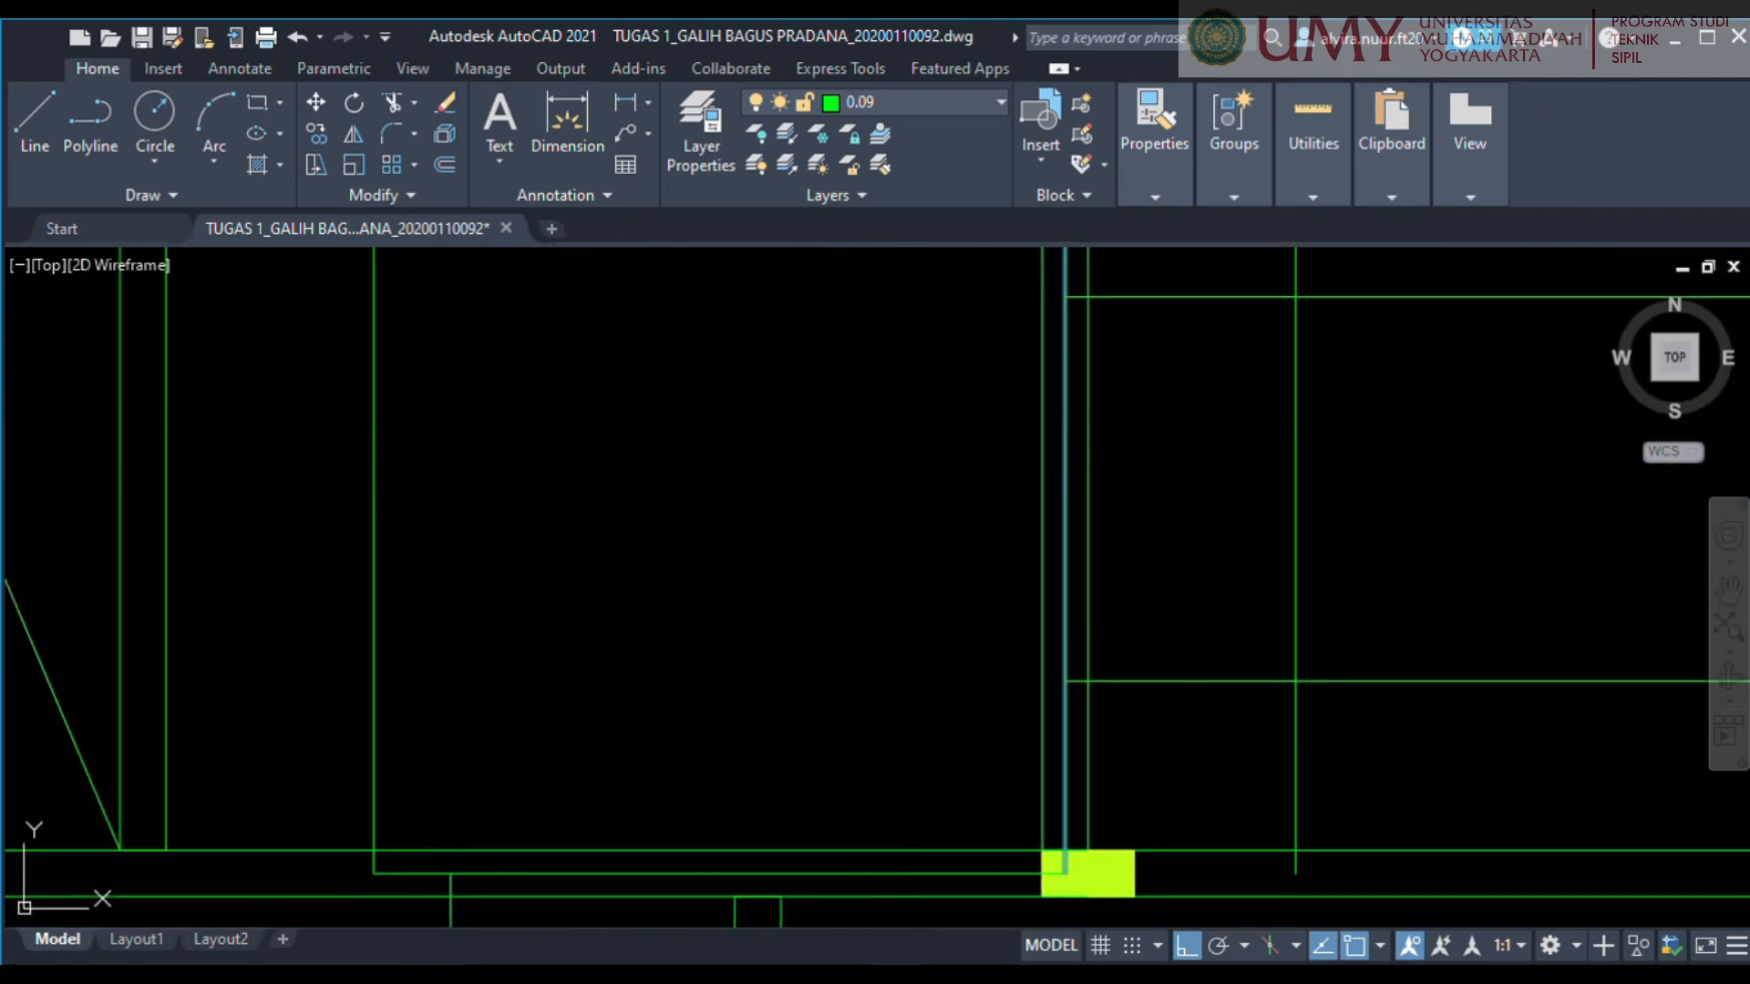
Move the central room's right vertical line left and its lower horizontal line up into the room at the quarter-span positions.
text(75)
key(Return)
scroll(1003, 474, down, 5)
scroll(925, 601, up, 5)
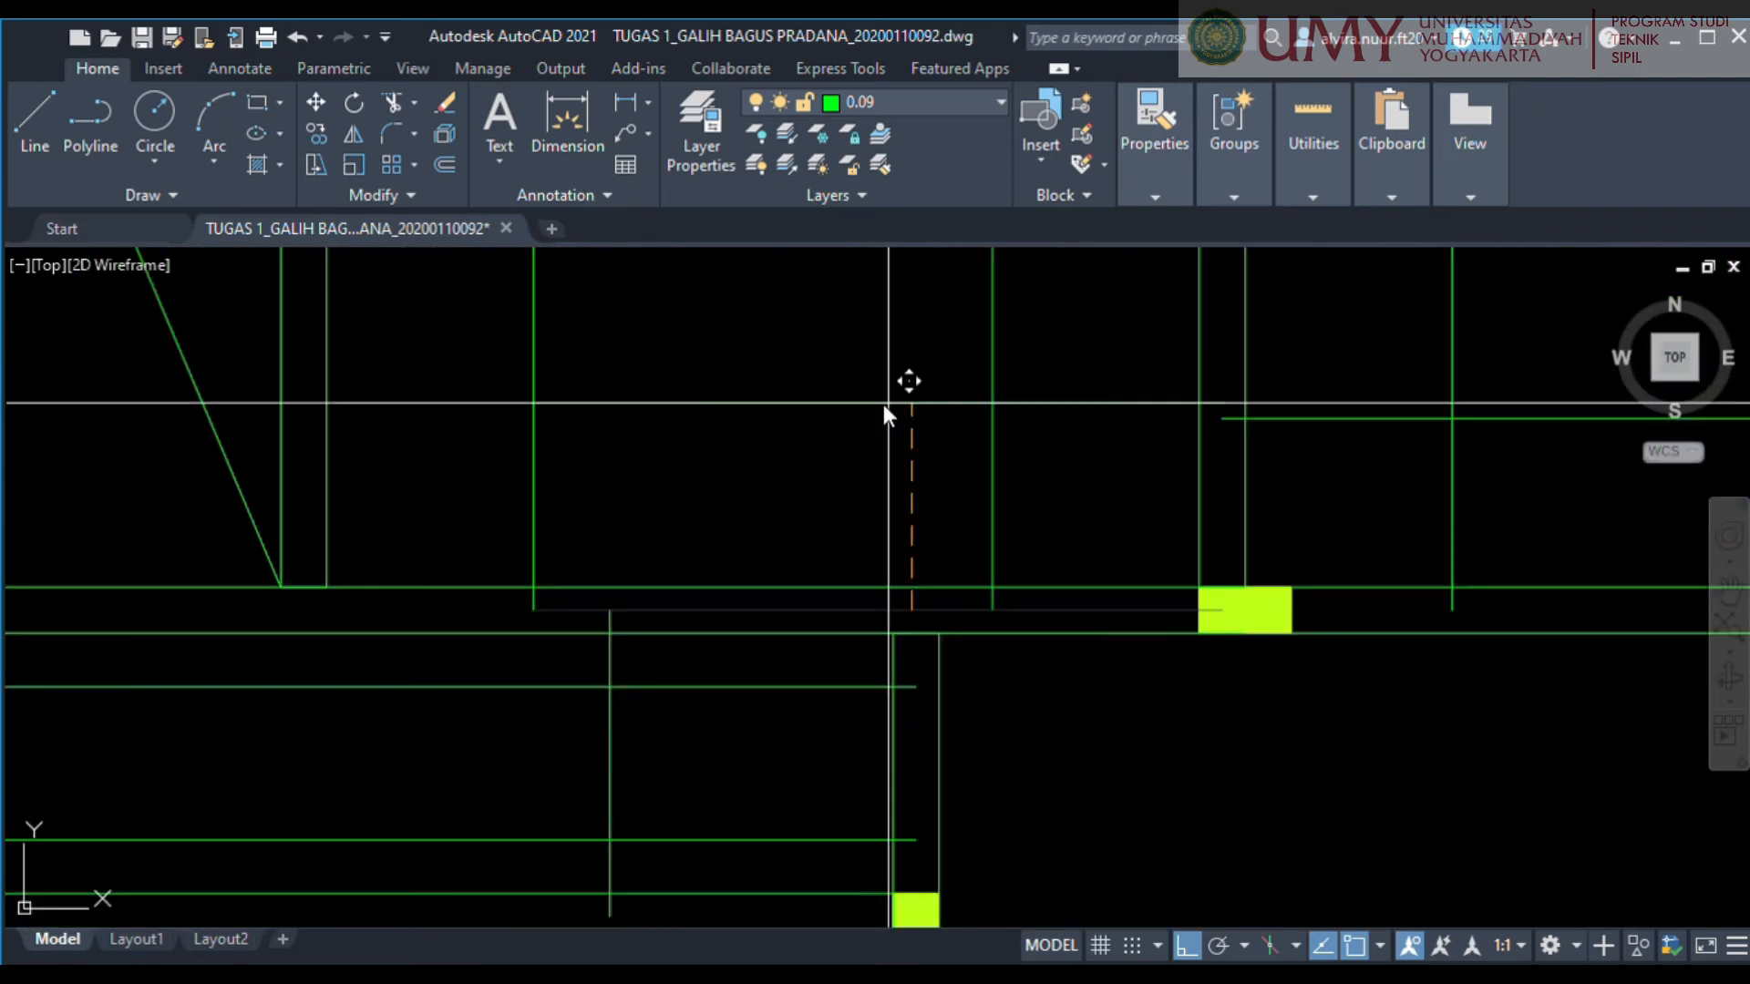
scroll(888, 402, down, 5)
scroll(901, 464, up, 5)
scroll(1276, 528, down, 1)
scroll(1313, 475, up, 1)
scroll(1112, 324, down, 2)
key(Escape)
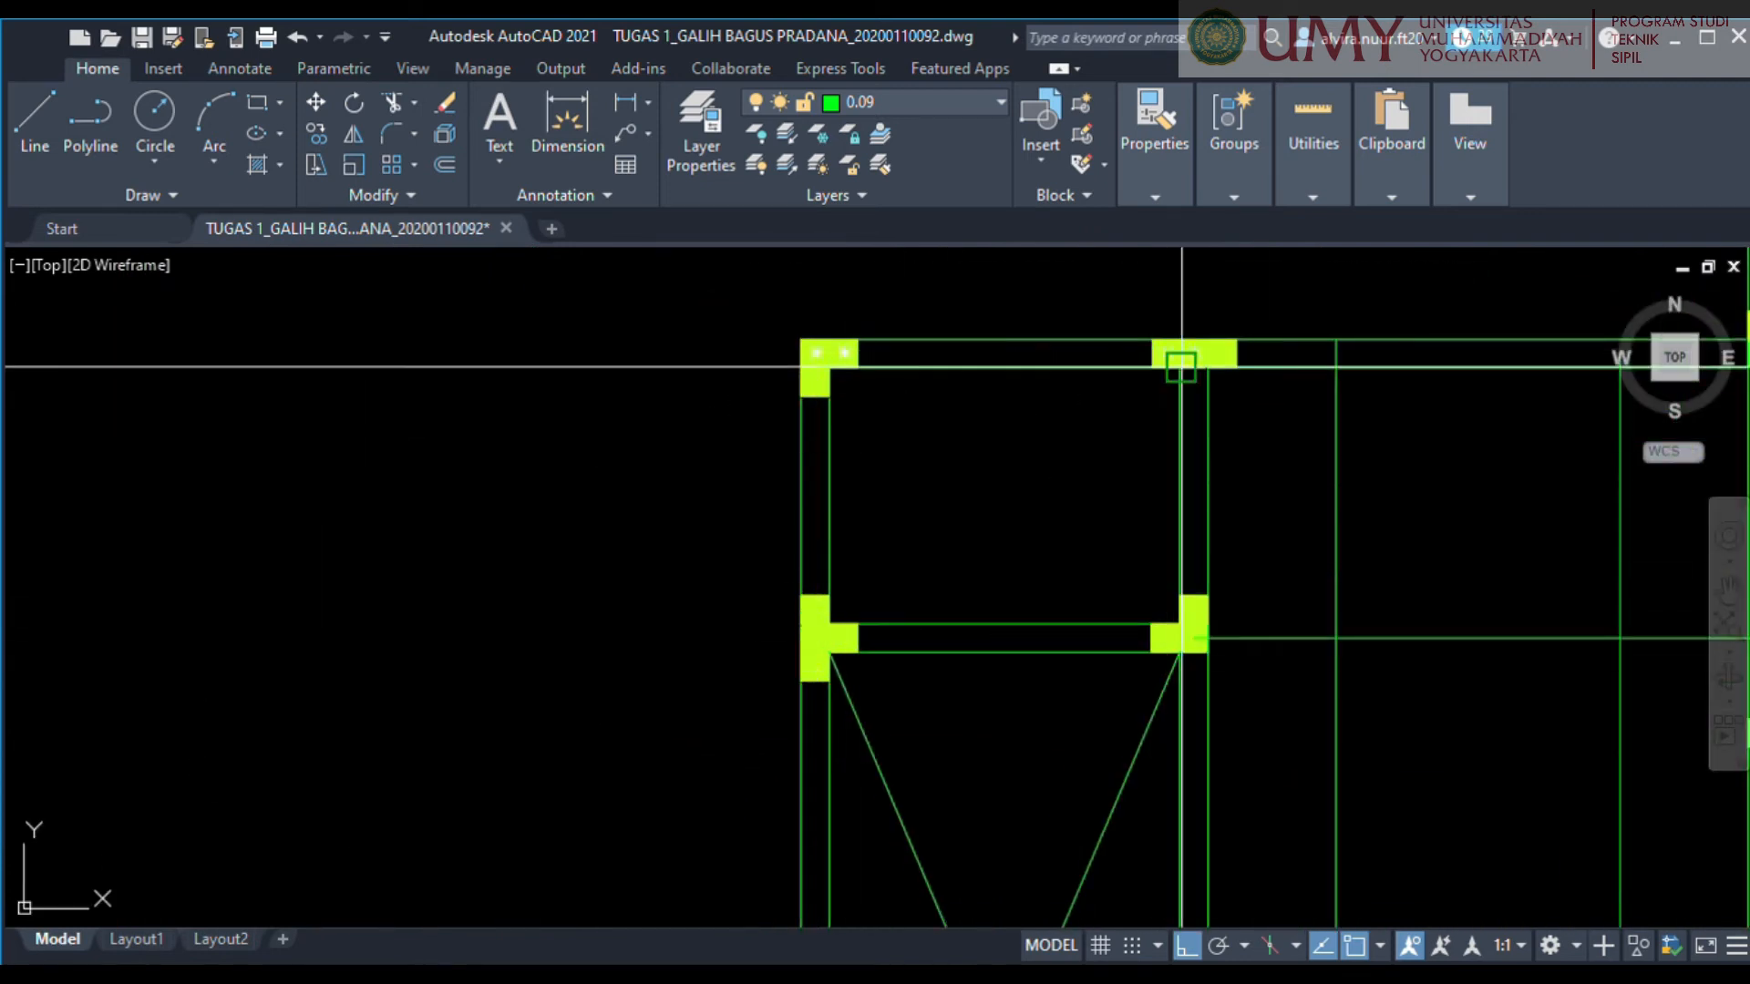
Draw lines along the centrelines of the small upper-left room's upper and left walls.
click(816, 367)
click(815, 638)
key(Escape)
Move the line on the small upper-left room's upper wall 375 down into the room.
click(986, 353)
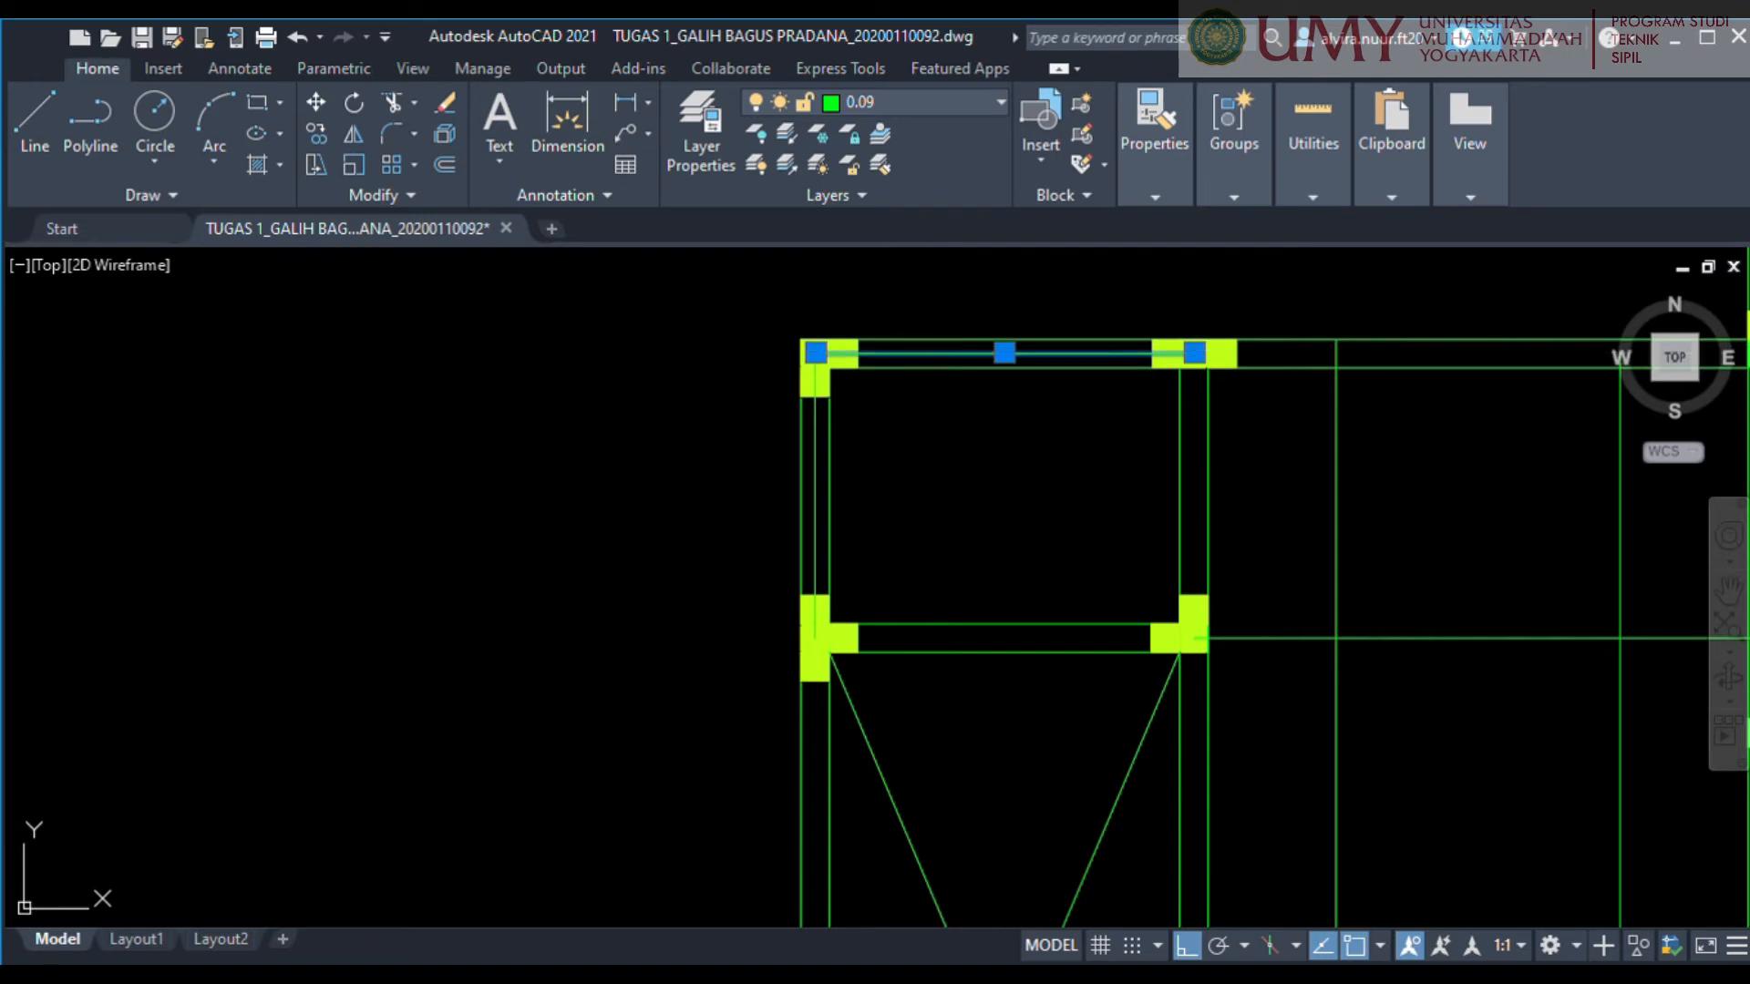
key(m)
key(space)
click(991, 340)
text(375)
key(Return)
Move the vertical line on the small upper-left room's left wall right to the quarter-span position.
click(815, 466)
key(m)
key(space)
click(940, 487)
Copy the small upper-left room's vertical quarter-span line 1000 to the right.
click(909, 524)
key(m)
key(space)
click(966, 550)
text(1000)
key(Return)
key(Return)
Draw a horizontal line along the small upper-left room's lower wall between its two columns.
key(l)
key(space)
scroll(840, 636, up, 4)
click(848, 642)
middle_drag(1736, 638, 1229, 612)
click(1234, 615)
key(space)
Move the line on the small upper-left room's lower wall 375 up into the room.
click(840, 620)
key(m)
key(space)
click(840, 623)
text(375)
key(Return)
scroll(859, 462, down, 10)
Draw lines along the bottom-right room's left and lower wall centrelines and move the lower one up to the quarter-span position.
scroll(1108, 753, up, 9)
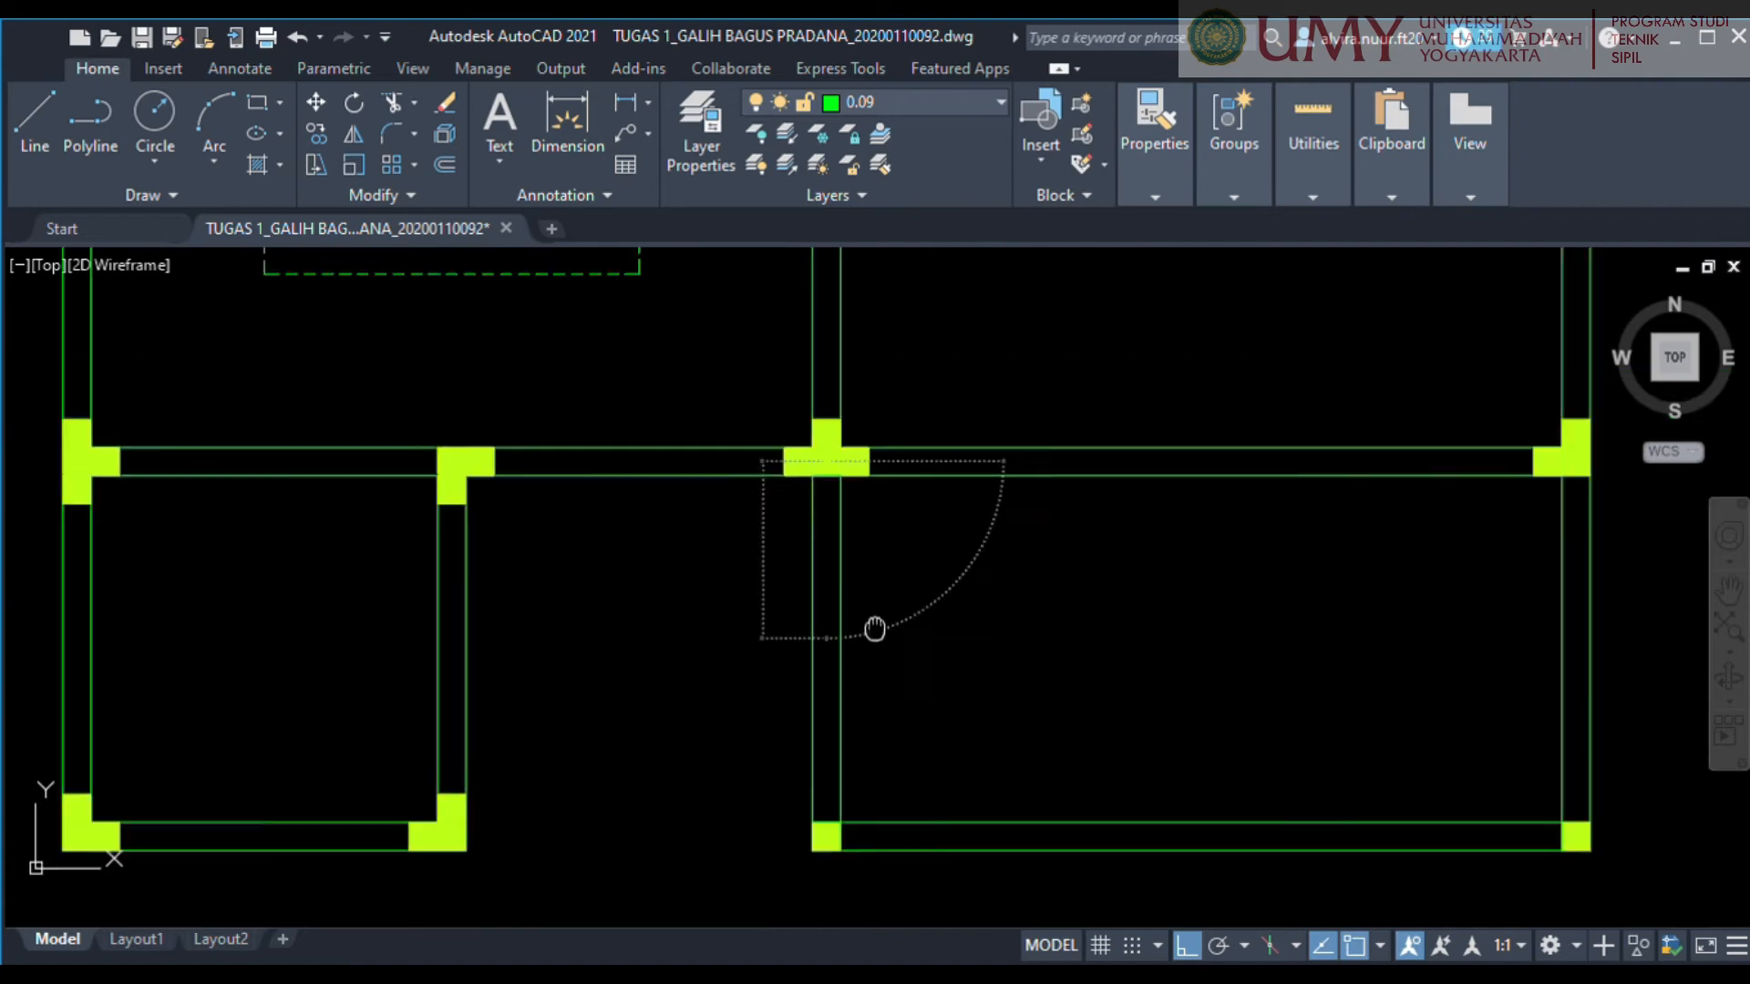
scroll(1084, 588, up, 4)
scroll(1080, 612, down, 5)
scroll(1006, 582, up, 3)
click(1004, 570)
key(m)
key(Return)
click(991, 569)
middle_drag(993, 379, 1024, 531)
scroll(1081, 613, down, 1)
Copy the bottom-right room's horizontal line upward by half the room's height.
click(1021, 589)
key(m)
key(Return)
click(967, 506)
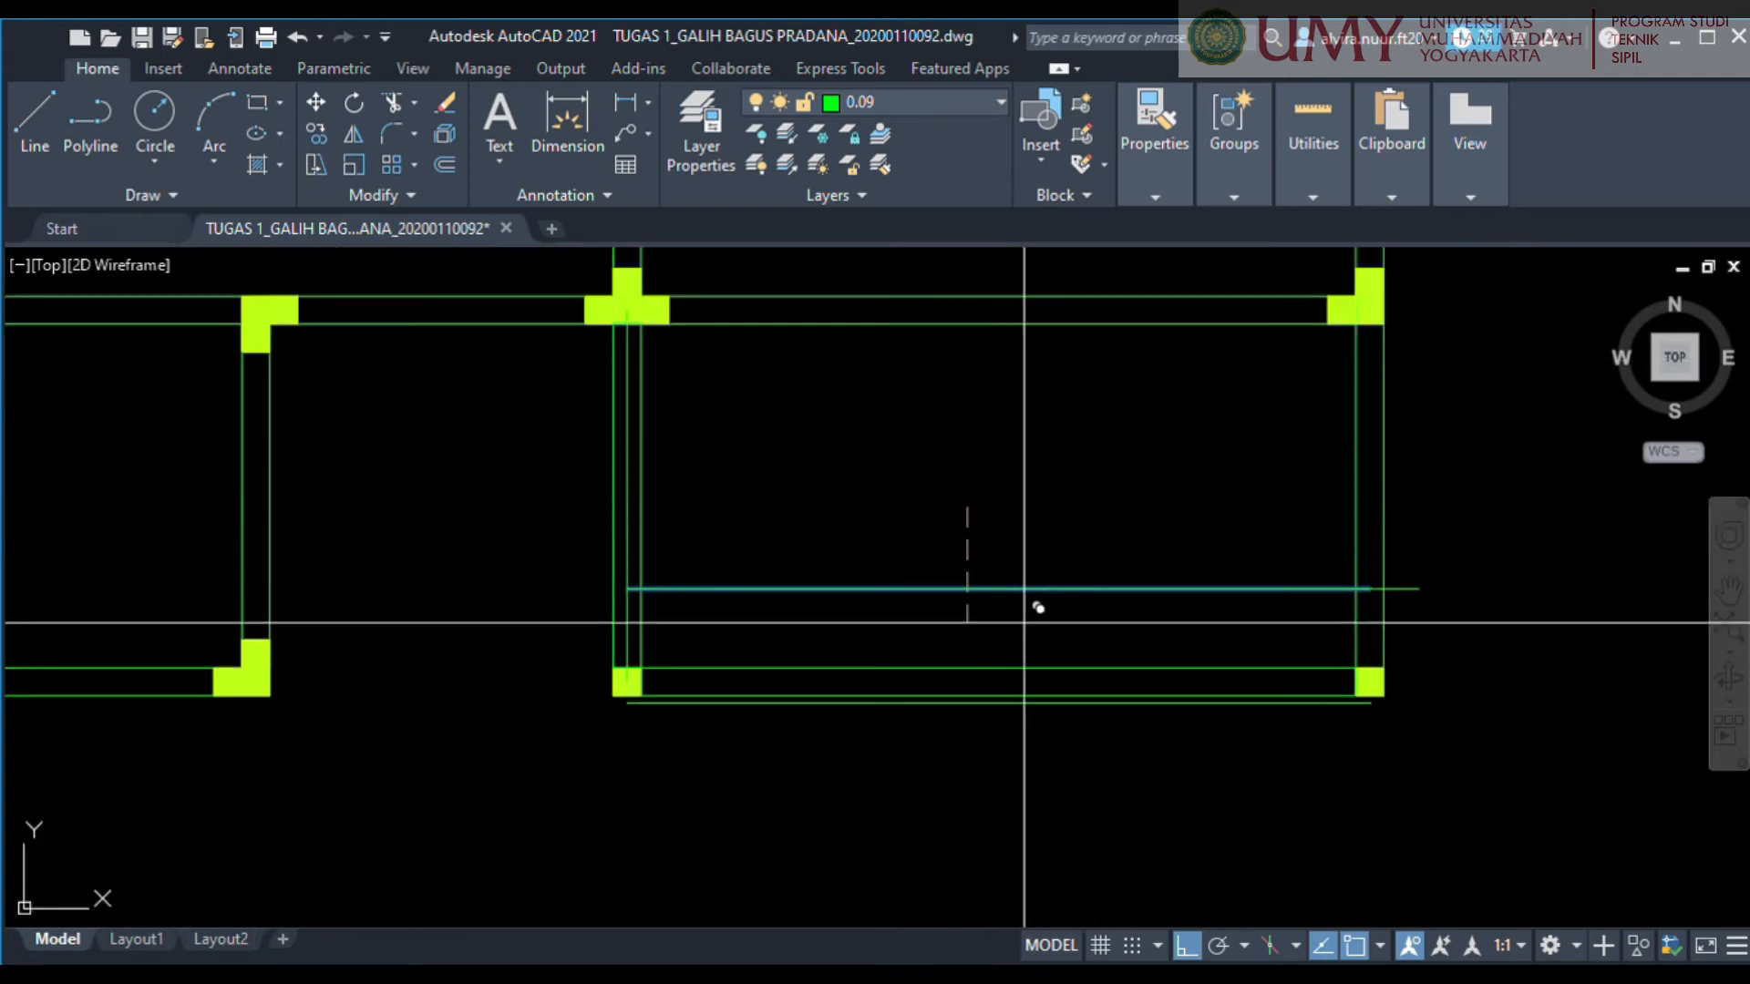
text(1)
key(Return)
Move the vertical line on the bottom-right room's left wall right to the quarter-span position.
key(Return)
click(628, 505)
key(Return)
click(746, 516)
text(1)
Copy the bottom-right room's vertical quarter-span line to the right by half the room's width.
key(Return)
click(813, 481)
text(co)
key(Return)
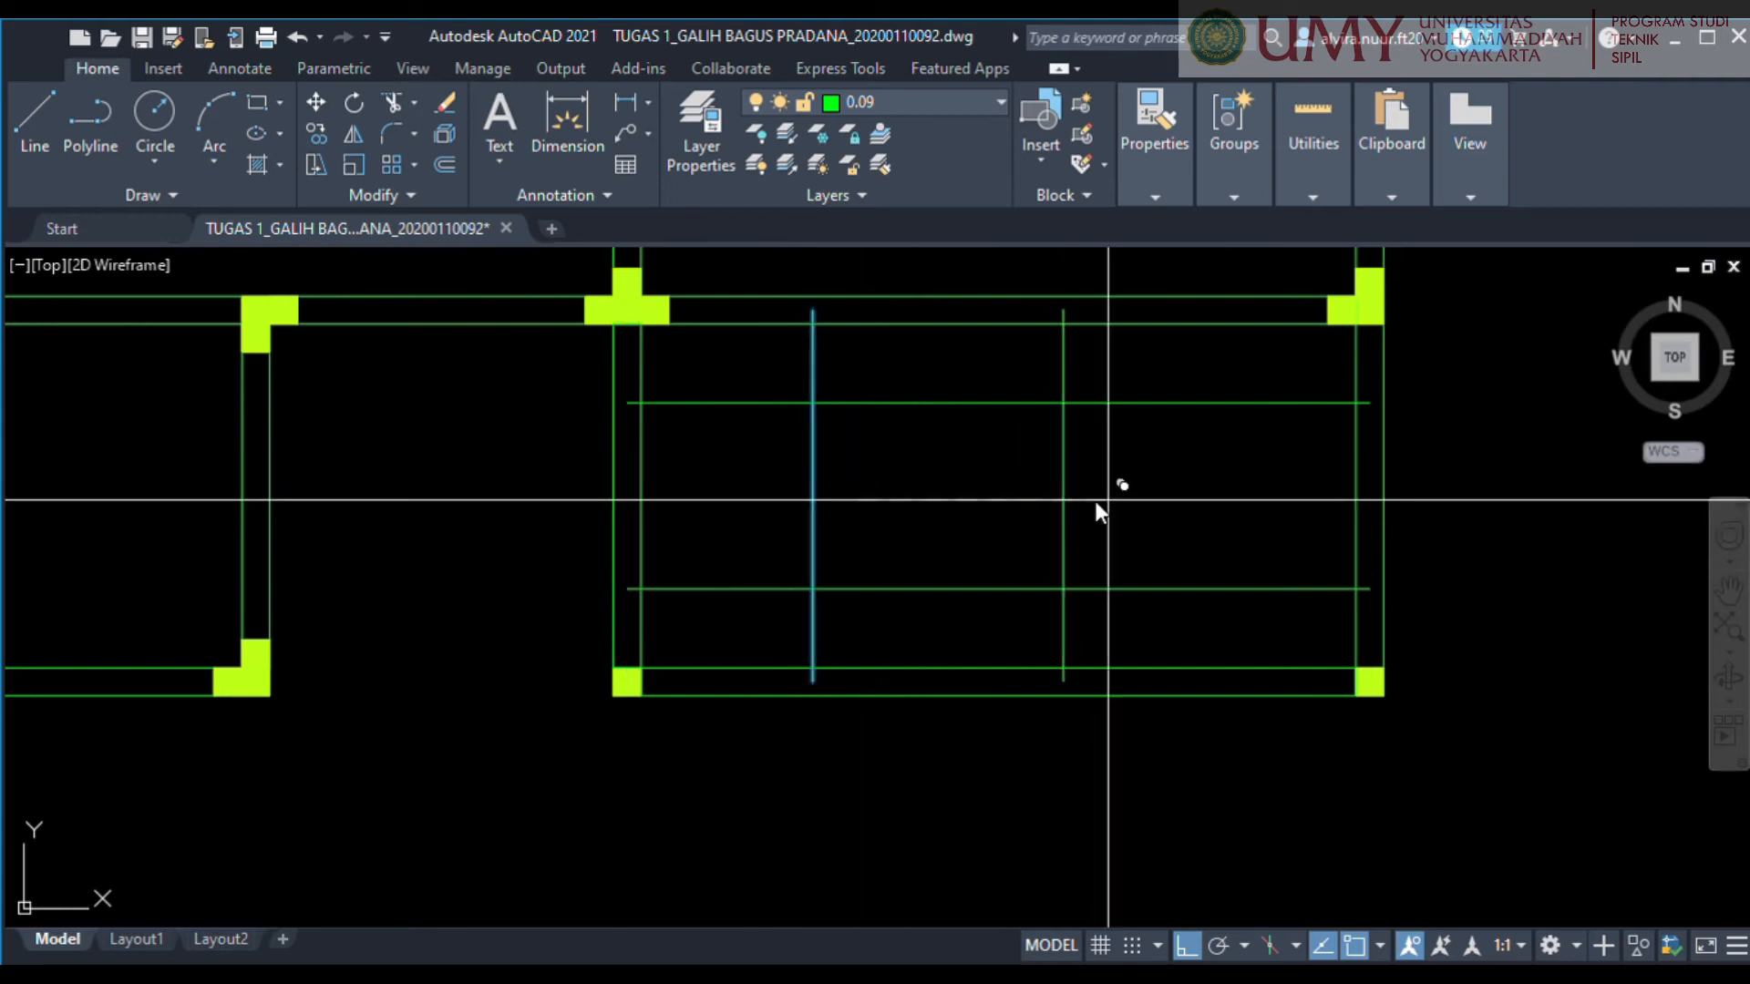
key(2)
key(Return)
scroll(1108, 500, down, 5)
scroll(638, 479, up, 5)
Draw a square on the bottom-left room's wall centrelines and create a centred half-size square inside it.
key(Return)
scroll(1280, 590, down, 4)
scroll(1458, 619, up, 4)
key(l)
key(Return)
click(964, 398)
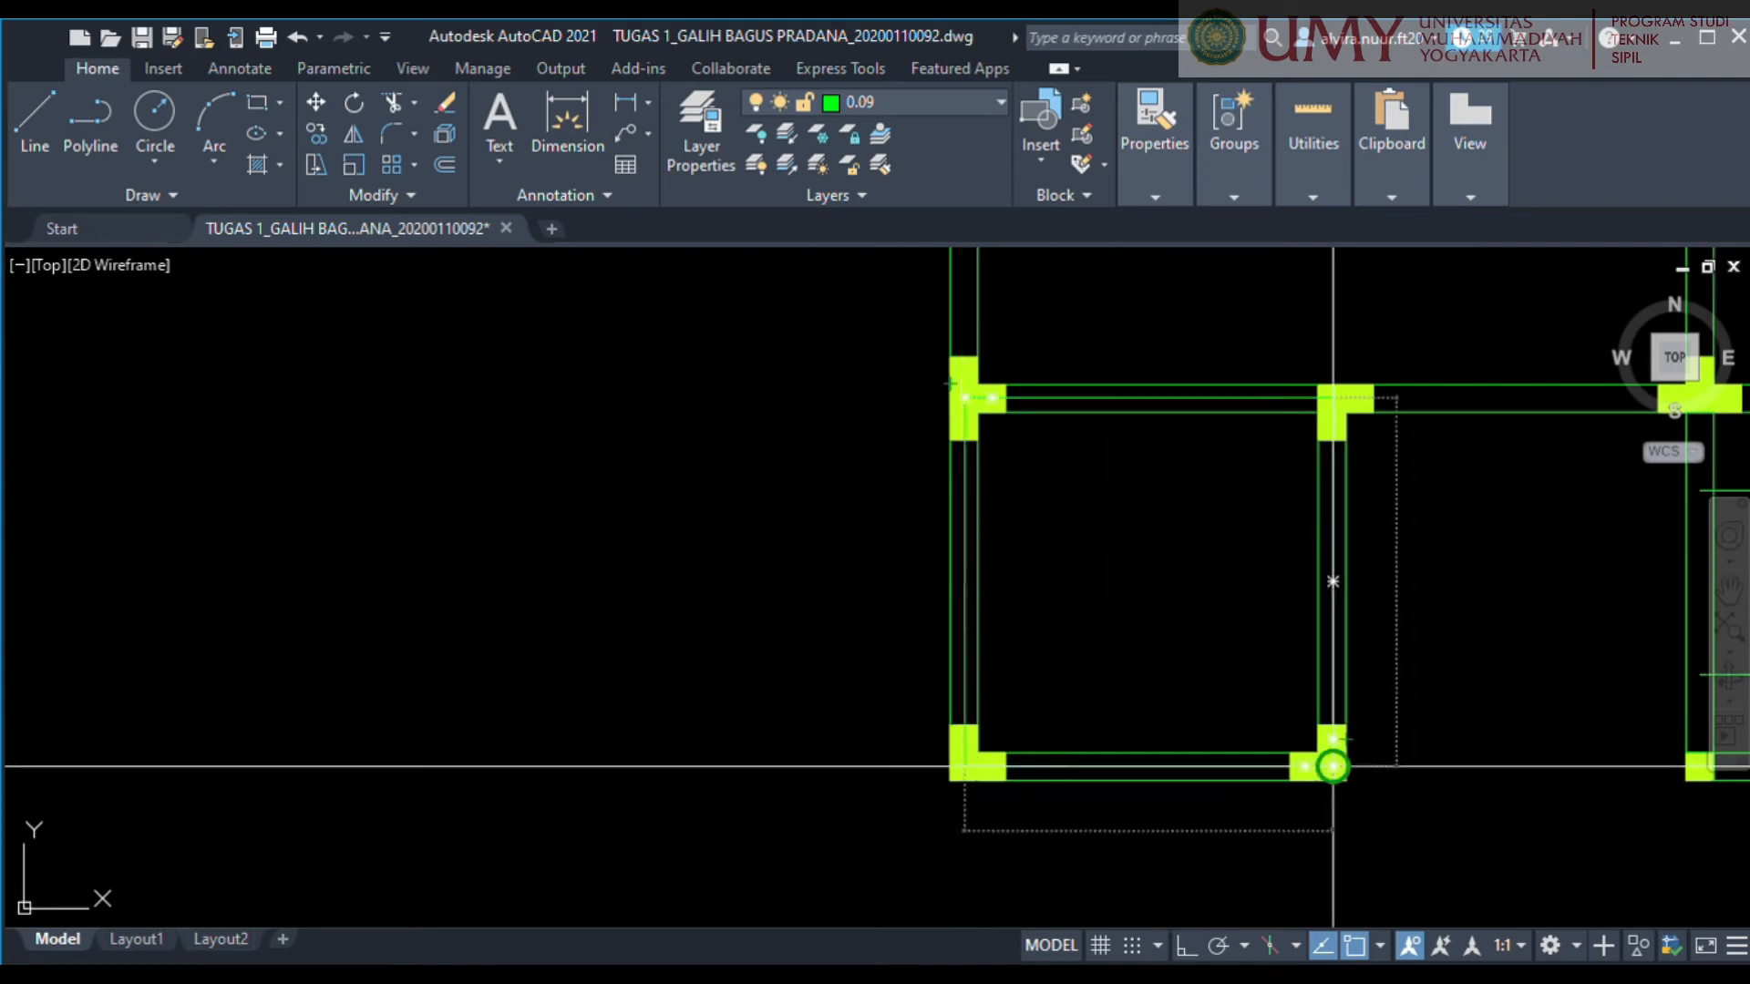
key(F8)
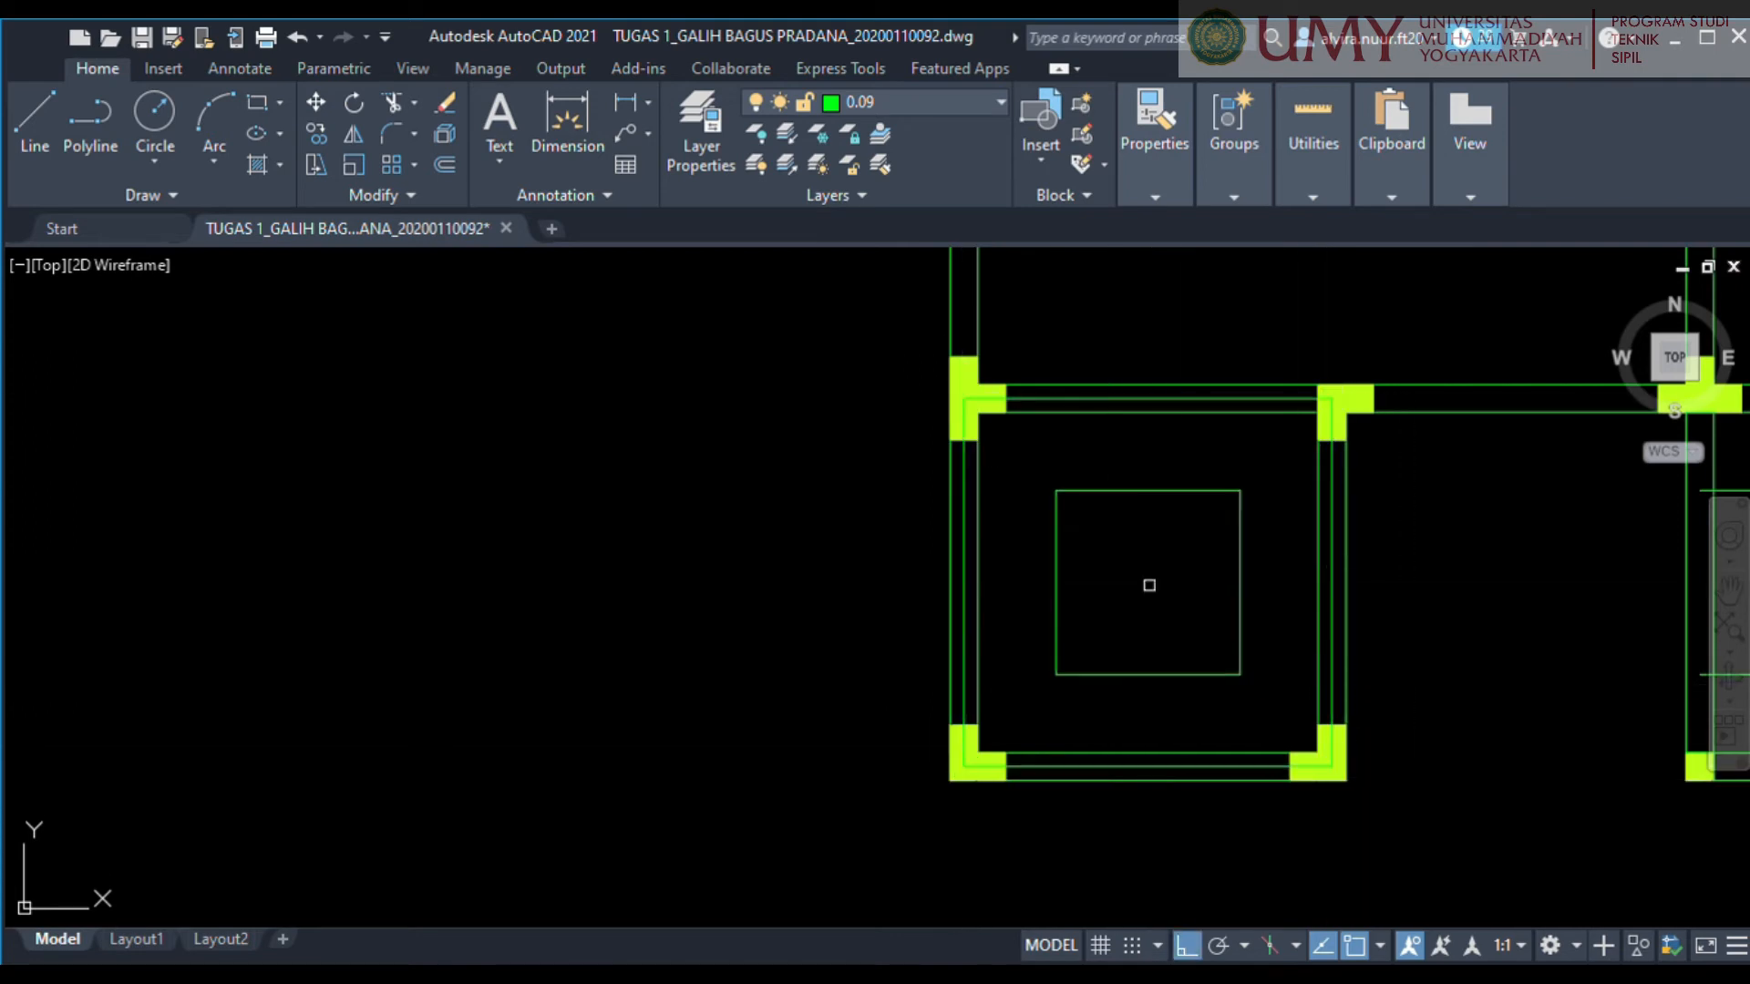
scroll(1303, 588, down, 6)
scroll(1378, 611, up, 2)
Trim the overhanging ends of the crossing quarter-span lines in the bottom-right room to form its inner rectangle.
middle_drag(1423, 662, 1297, 630)
scroll(1362, 581, up, 6)
drag(1321, 551, 1395, 624)
middle_drag(1390, 312, 1242, 477)
drag(1175, 479, 1232, 421)
scroll(1203, 437, down, 6)
scroll(1421, 444, up, 4)
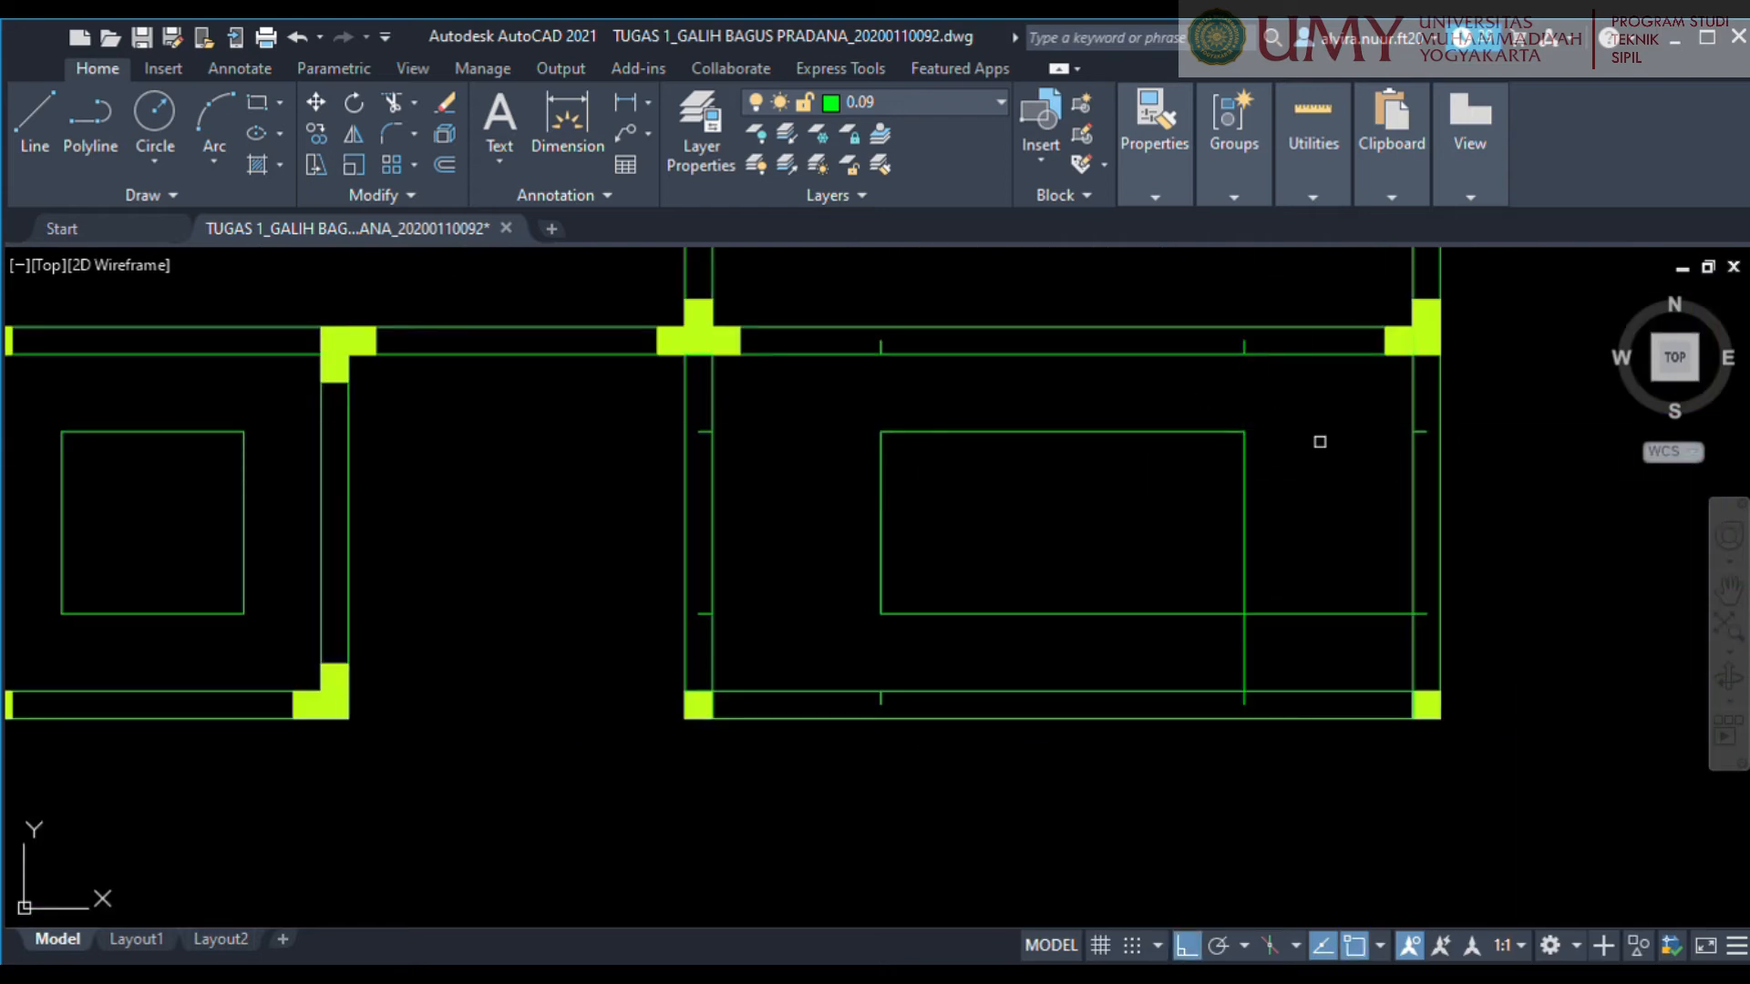
Trim the quarter-span lines to inner rectangles in the right column's lowest room and the narrow room below the crossed-out room.
scroll(1226, 652, up, 4)
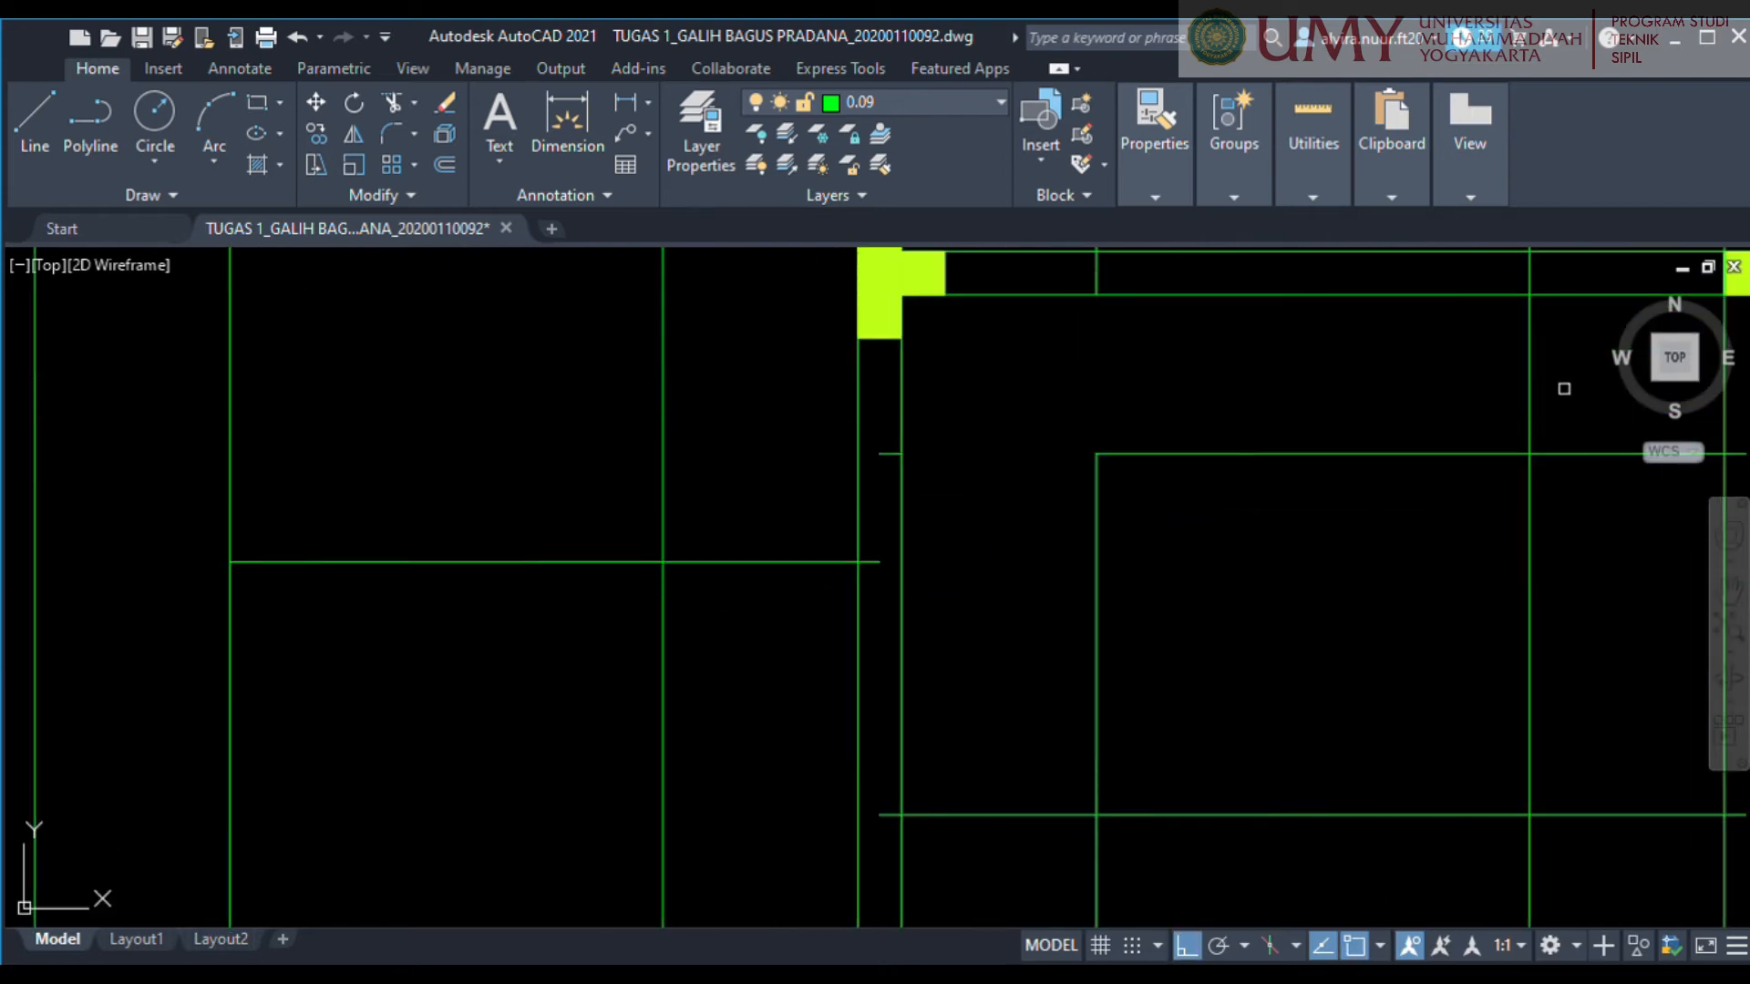
scroll(938, 483, down, 4)
scroll(894, 571, up, 4)
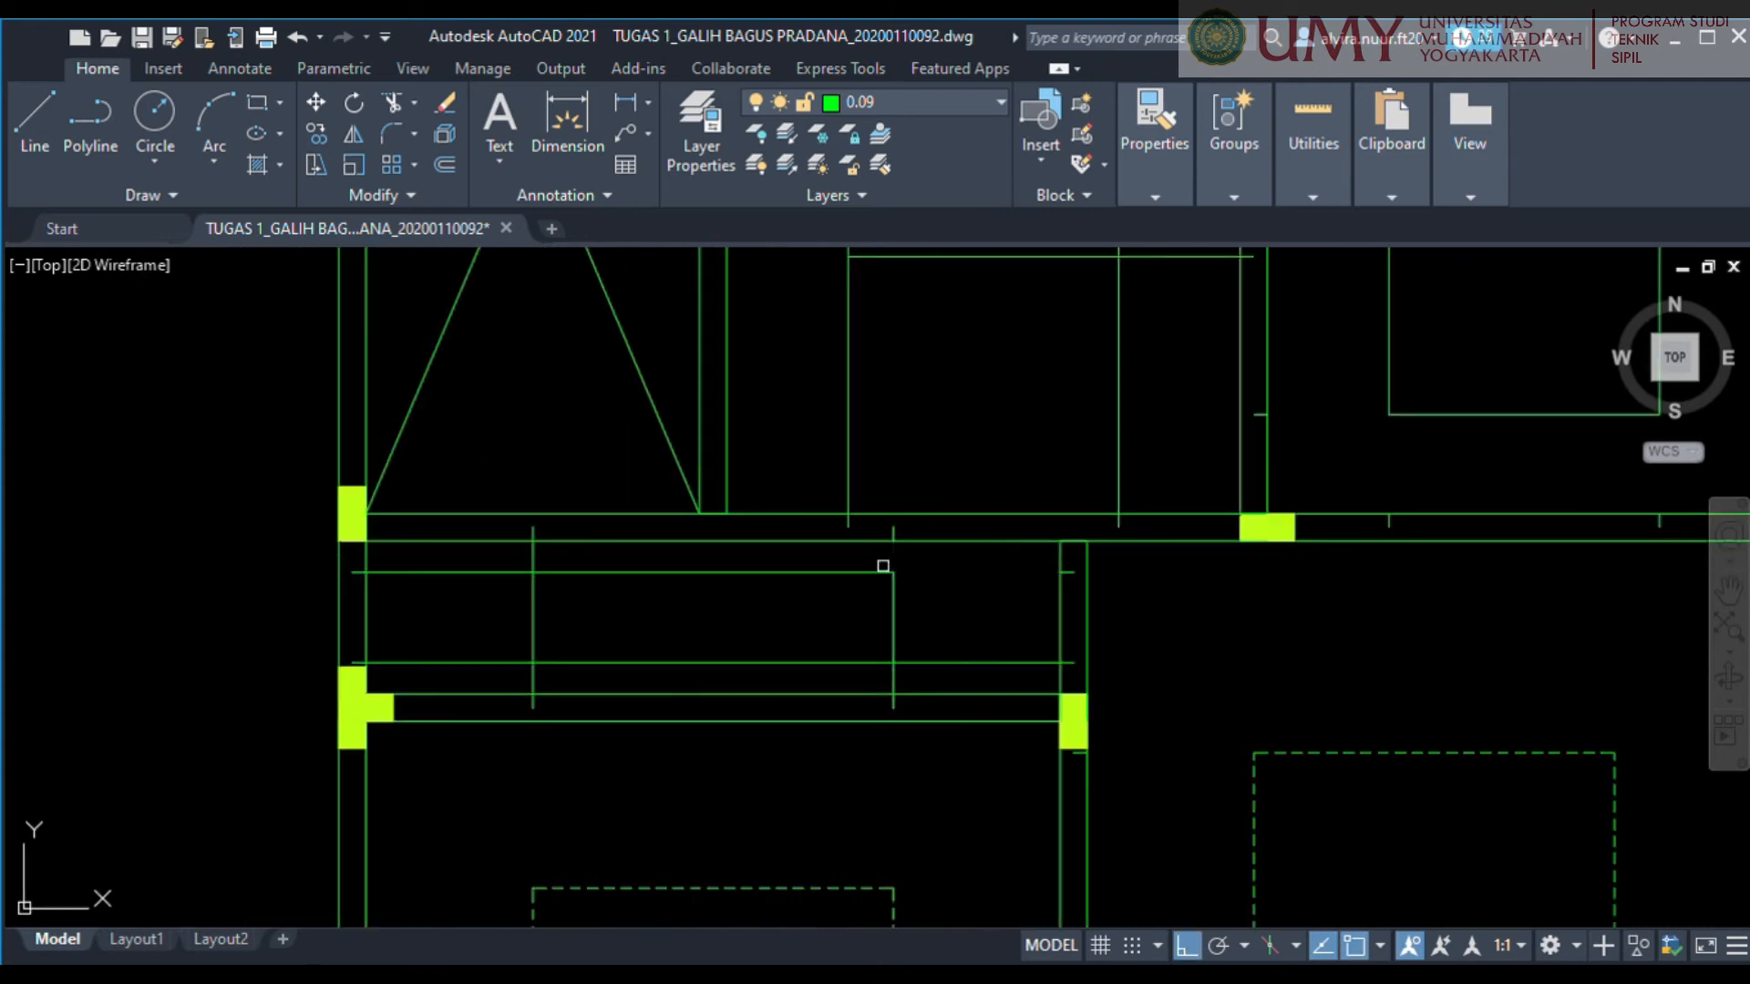
middle_drag(557, 549, 762, 573)
drag(762, 573, 682, 616)
scroll(1078, 706, down, 4)
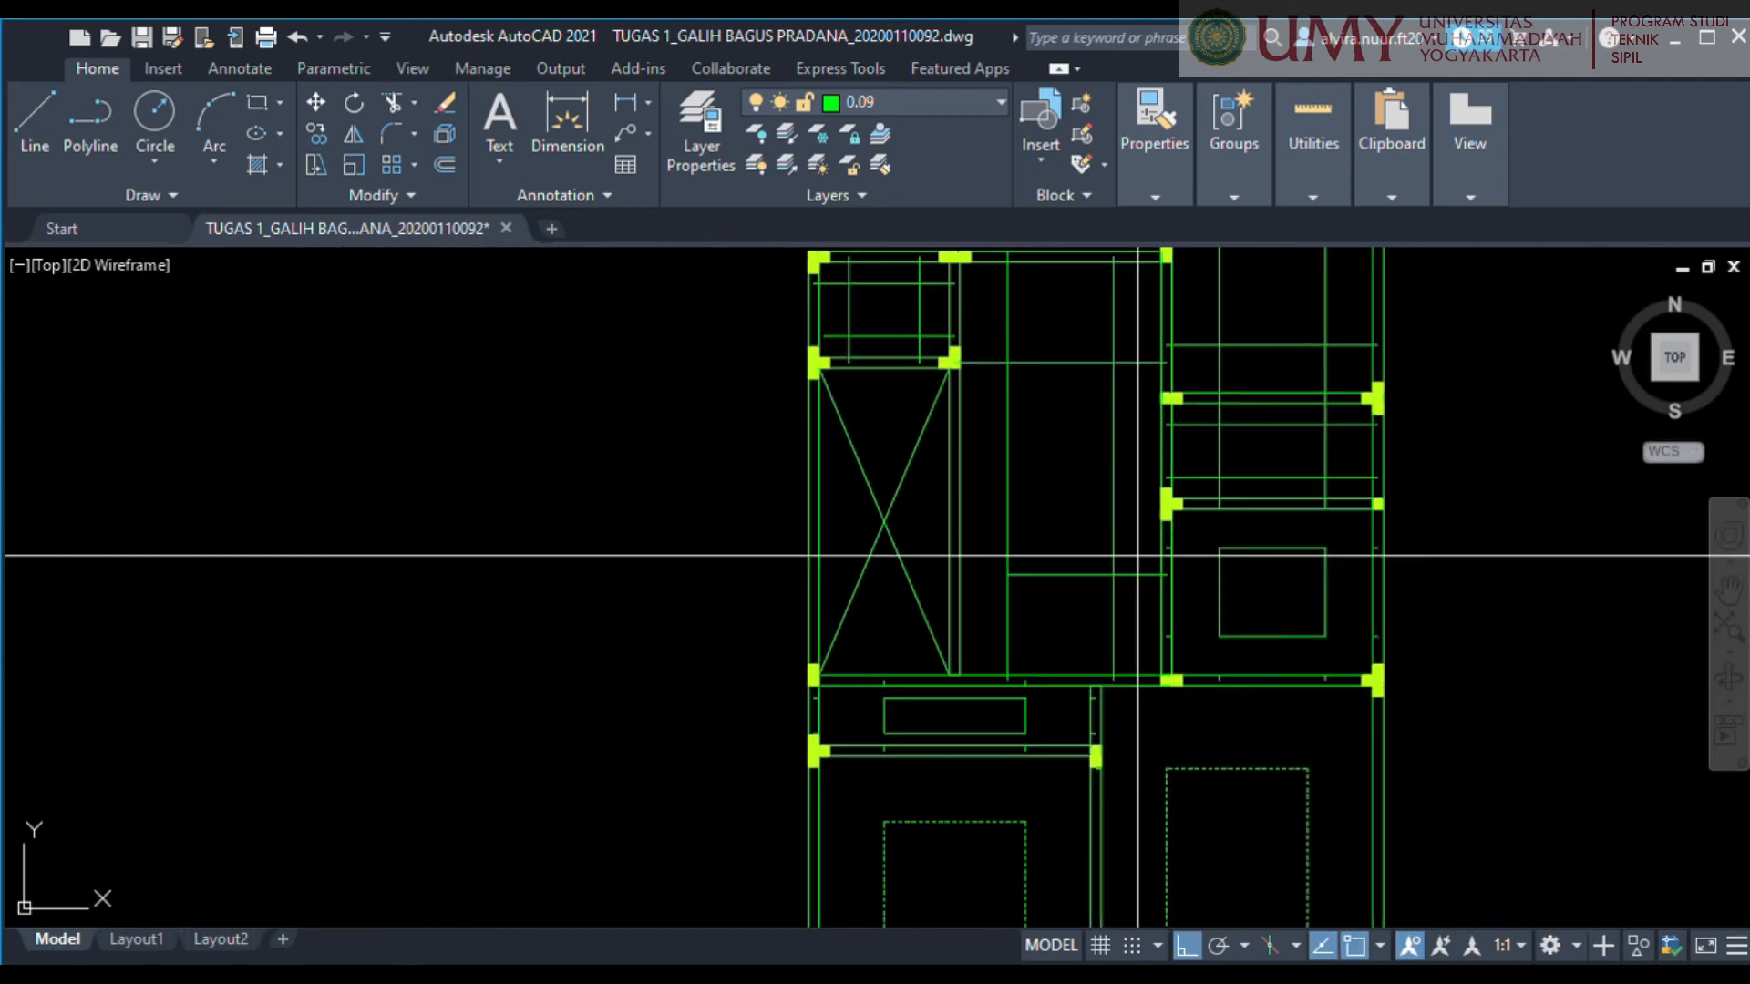
Trim the quarter-span lines of the small upper-left room and the central room to inner rectangles.
scroll(933, 521, up, 4)
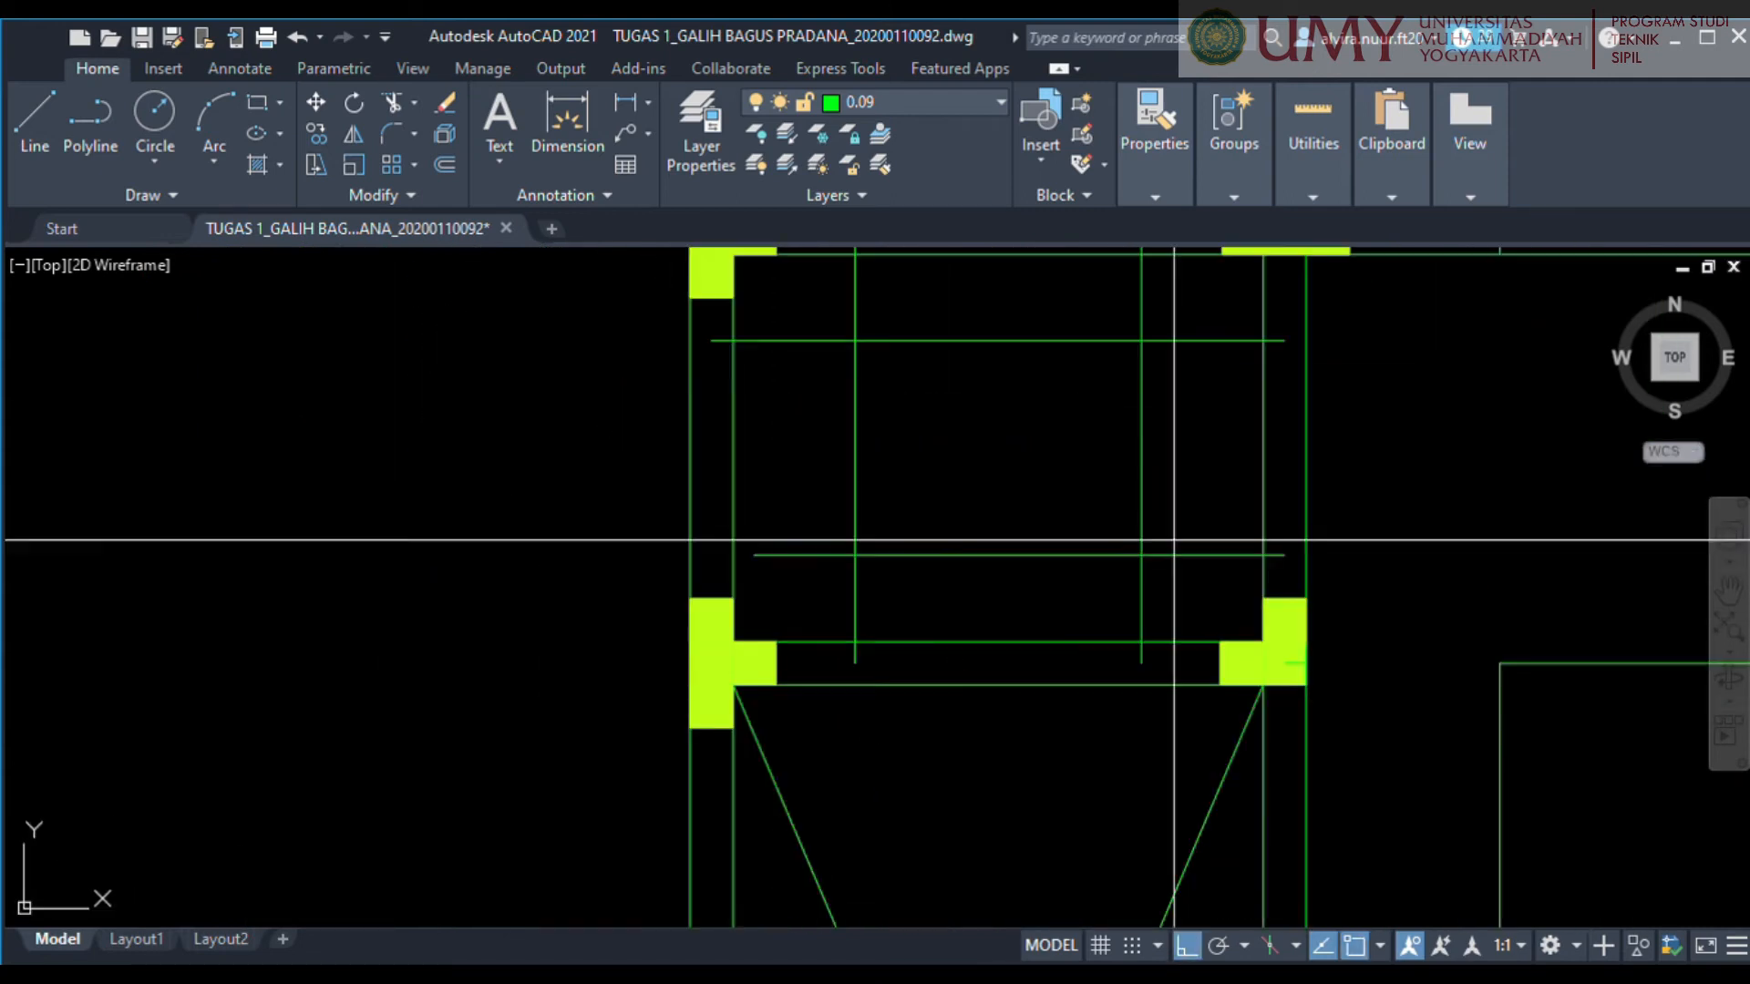
scroll(1129, 308, down, 2)
scroll(949, 532, down, 3)
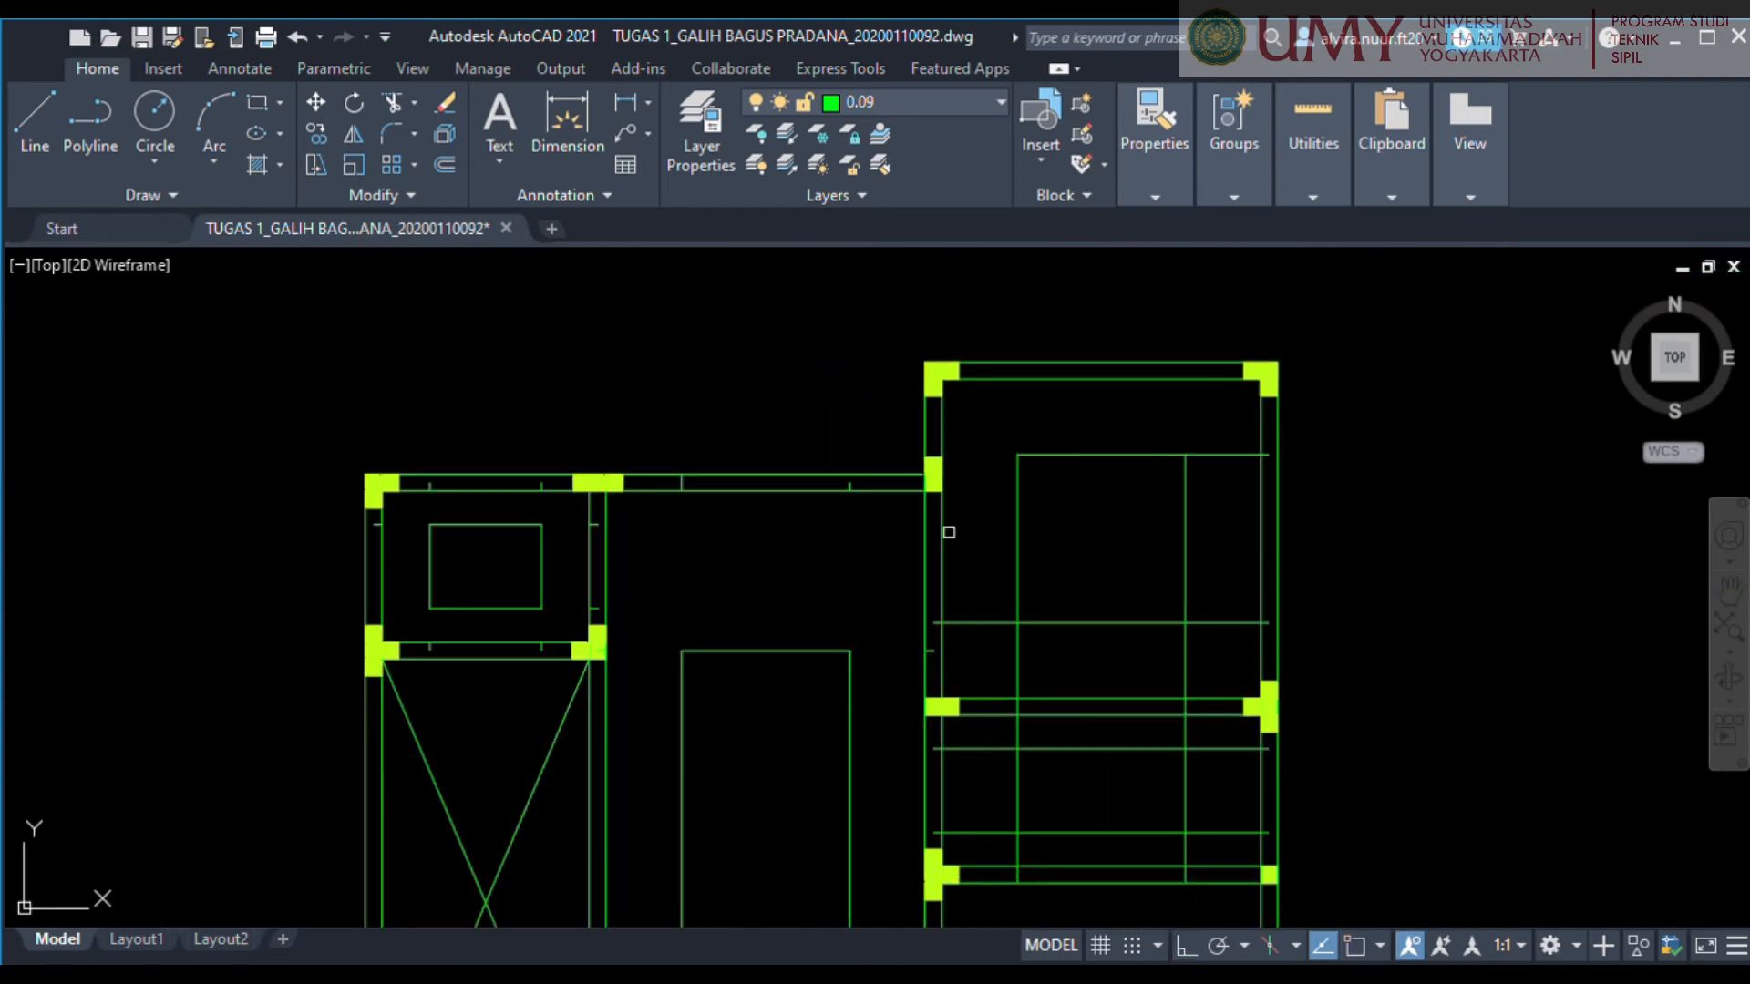
Trim the quarter-span lines of the right column's top and middle rooms to inner rectangles.
scroll(984, 625, up, 2)
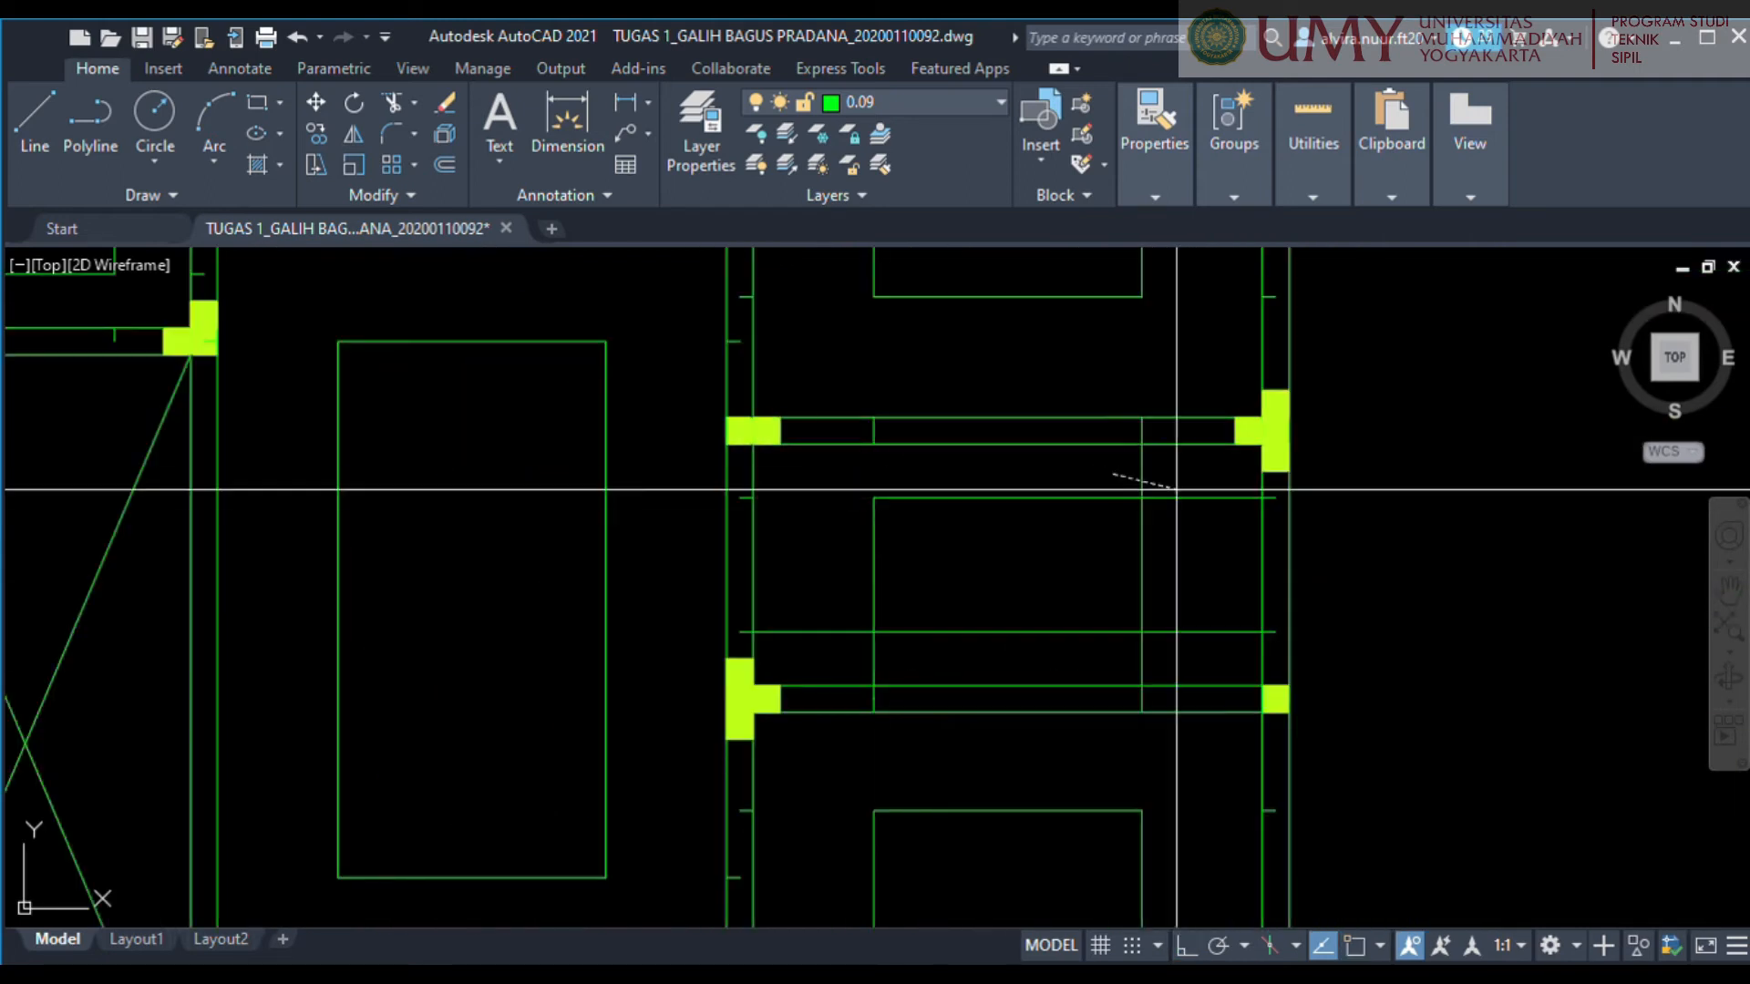
drag(1176, 490, 1196, 511)
middle_drag(1189, 620, 1227, 488)
mouse_move(1226, 488)
mouse_down()
mouse_move(921, 515)
mouse_move(875, 489)
mouse_up()
key(Escape)
scroll(1349, 554, down, 2)
Delete the leftover stubs of the quarter-span lines inside the walls around the rooms.
drag(1047, 365, 1271, 424)
middle_drag(961, 250, 893, 372)
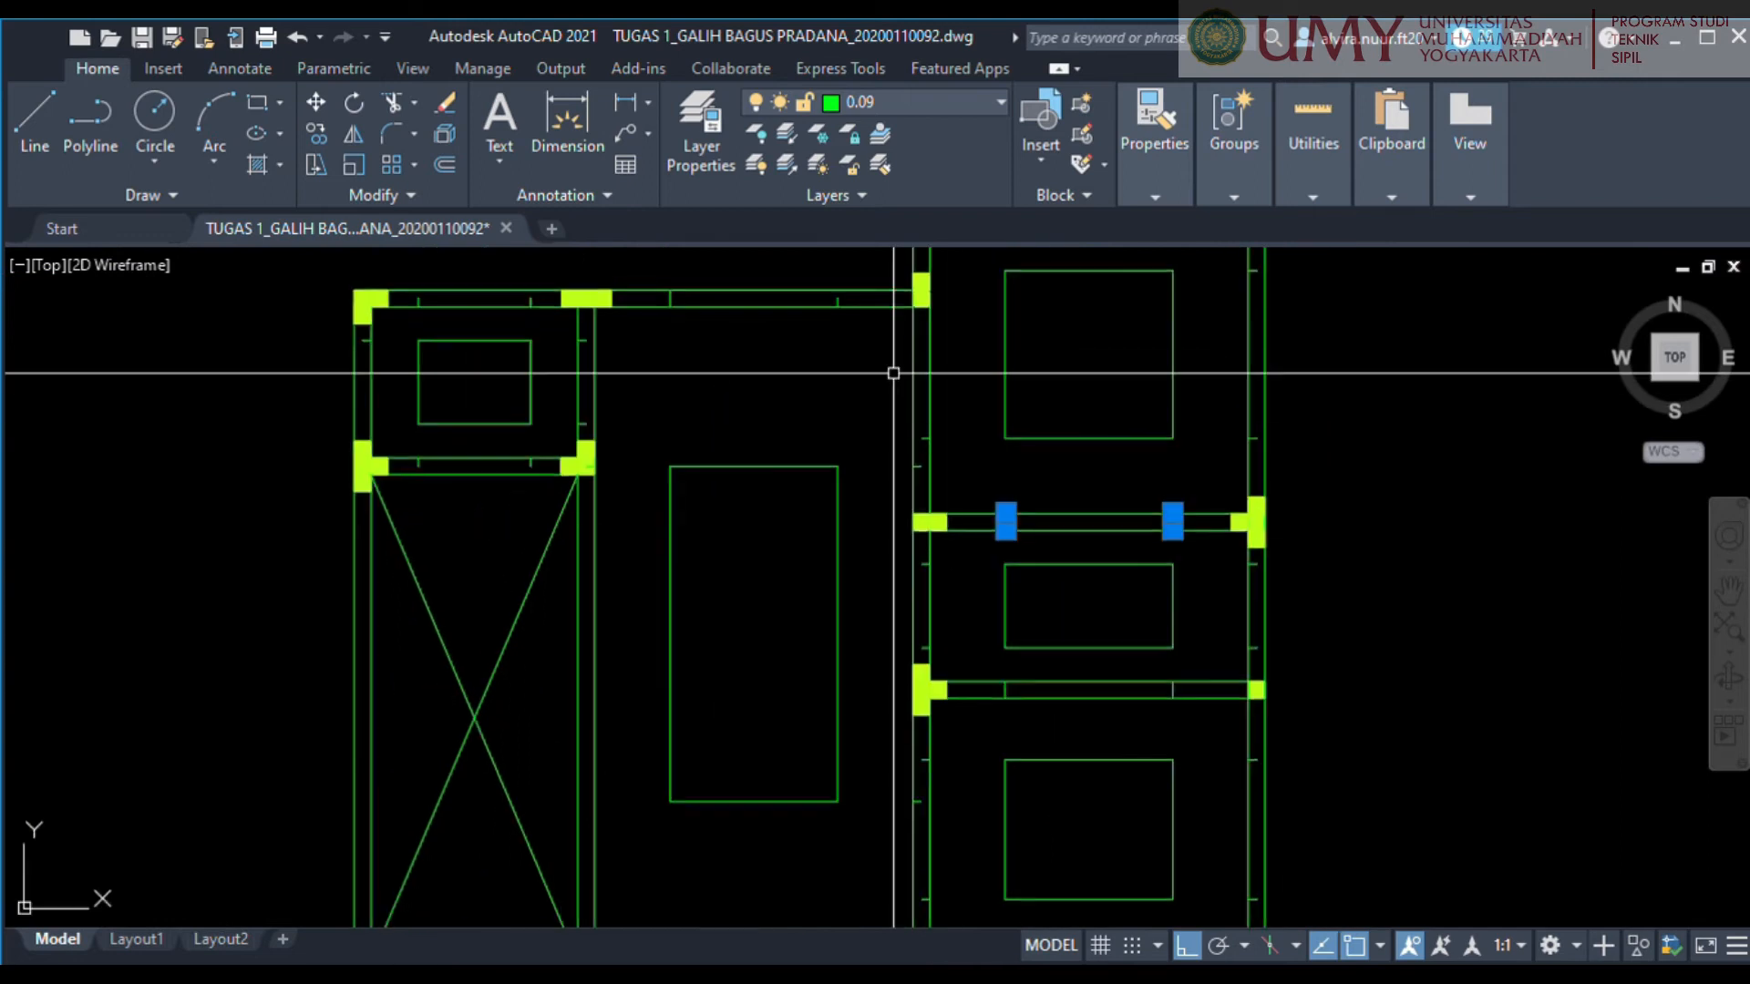
drag(893, 382, 957, 486)
middle_drag(957, 487, 922, 675)
drag(1184, 437, 1265, 675)
middle_drag(1266, 675, 1273, 492)
drag(625, 270, 849, 346)
drag(529, 329, 619, 438)
drag(373, 271, 516, 326)
drag(312, 330, 529, 497)
middle_drag(713, 550, 594, 328)
drag(742, 329, 803, 443)
drag(1066, 325, 1152, 441)
drag(825, 446, 1055, 515)
middle_drag(1055, 515, 1024, 369)
drag(1033, 371, 1134, 551)
drag(702, 374, 802, 555)
middle_drag(802, 555, 817, 405)
drag(816, 392, 1044, 481)
drag(480, 402, 683, 557)
drag(288, 428, 337, 479)
drag(185, 472, 279, 547)
drag(290, 526, 570, 613)
middle_drag(393, 535, 566, 484)
scroll(637, 538, down, 3)
scroll(738, 836, up, 3)
drag(774, 477, 1181, 672)
drag(754, 667, 1048, 726)
drag(629, 522, 753, 674)
key(Delete)
Change the inner rectangles of the small upper-left, central, narrow and three right-column rooms to a dashed linetype.
scroll(772, 547, down, 5)
scroll(776, 538, down, 2)
middle_drag(778, 584, 917, 543)
scroll(852, 520, up, 2)
drag(1060, 545, 919, 493)
drag(804, 554, 749, 494)
middle_drag(887, 405, 808, 622)
scroll(946, 444, up, 2)
drag(1011, 477, 851, 352)
middle_drag(849, 355, 836, 494)
drag(780, 570, 646, 275)
click(694, 695)
shift+drag(600, 731, 567, 690)
drag(723, 692, 556, 645)
middle_drag(759, 550, 769, 710)
drag(996, 605, 849, 528)
drag(994, 479, 849, 336)
scroll(571, 487, up, 2)
drag(644, 437, 407, 256)
middle_drag(406, 256, 453, 490)
click(1165, 150)
click(1247, 285)
click(1319, 494)
scroll(727, 445, down, 3)
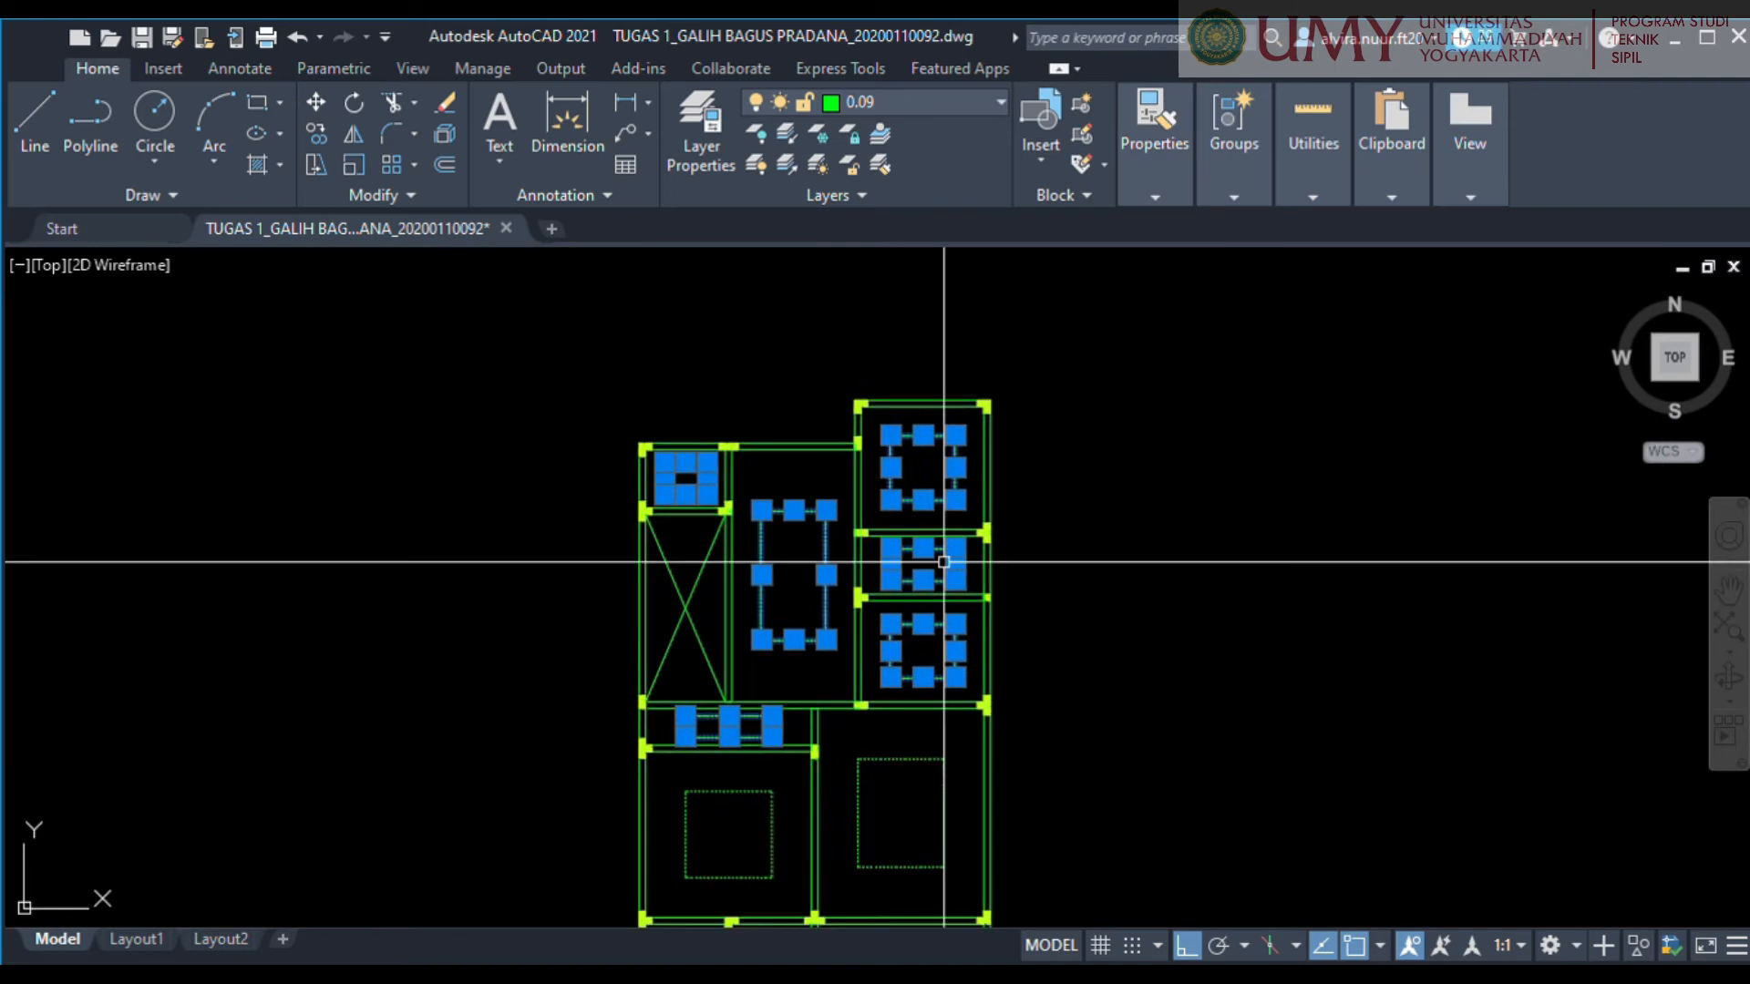
key(Escape)
middle_drag(1078, 750, 984, 598)
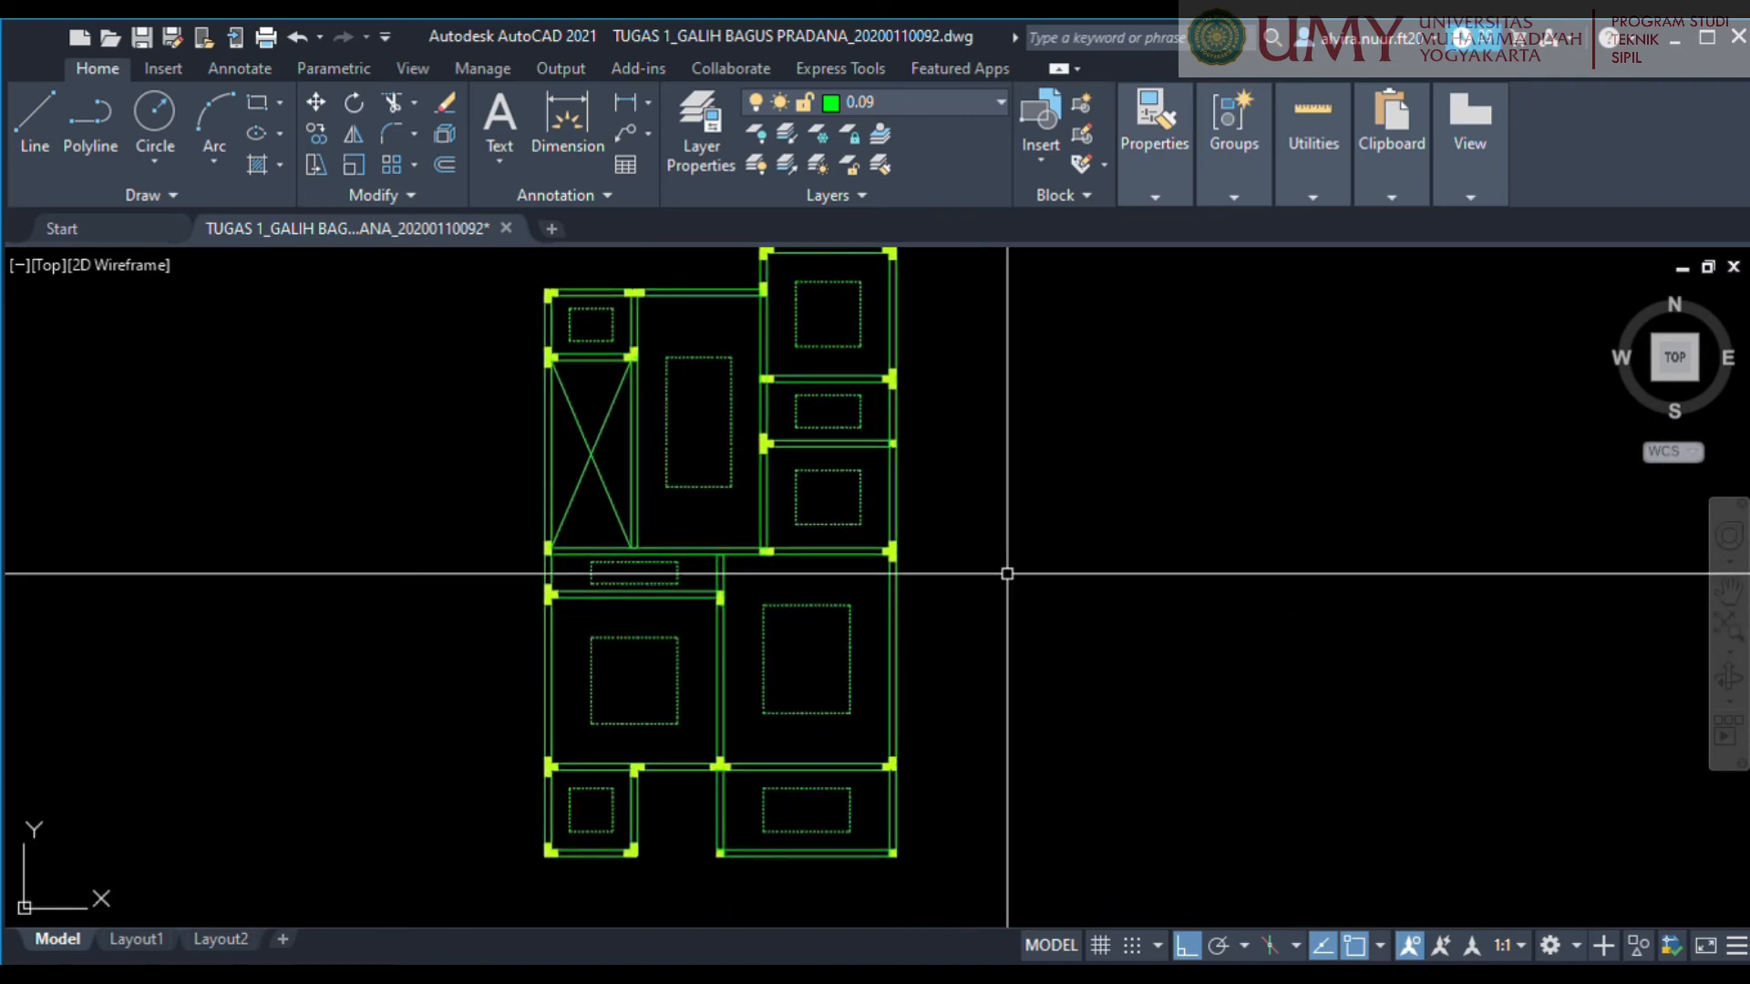
Examine the dashed midspan outlines in all rooms of the slab plan.
scroll(1007, 573, down, 2)
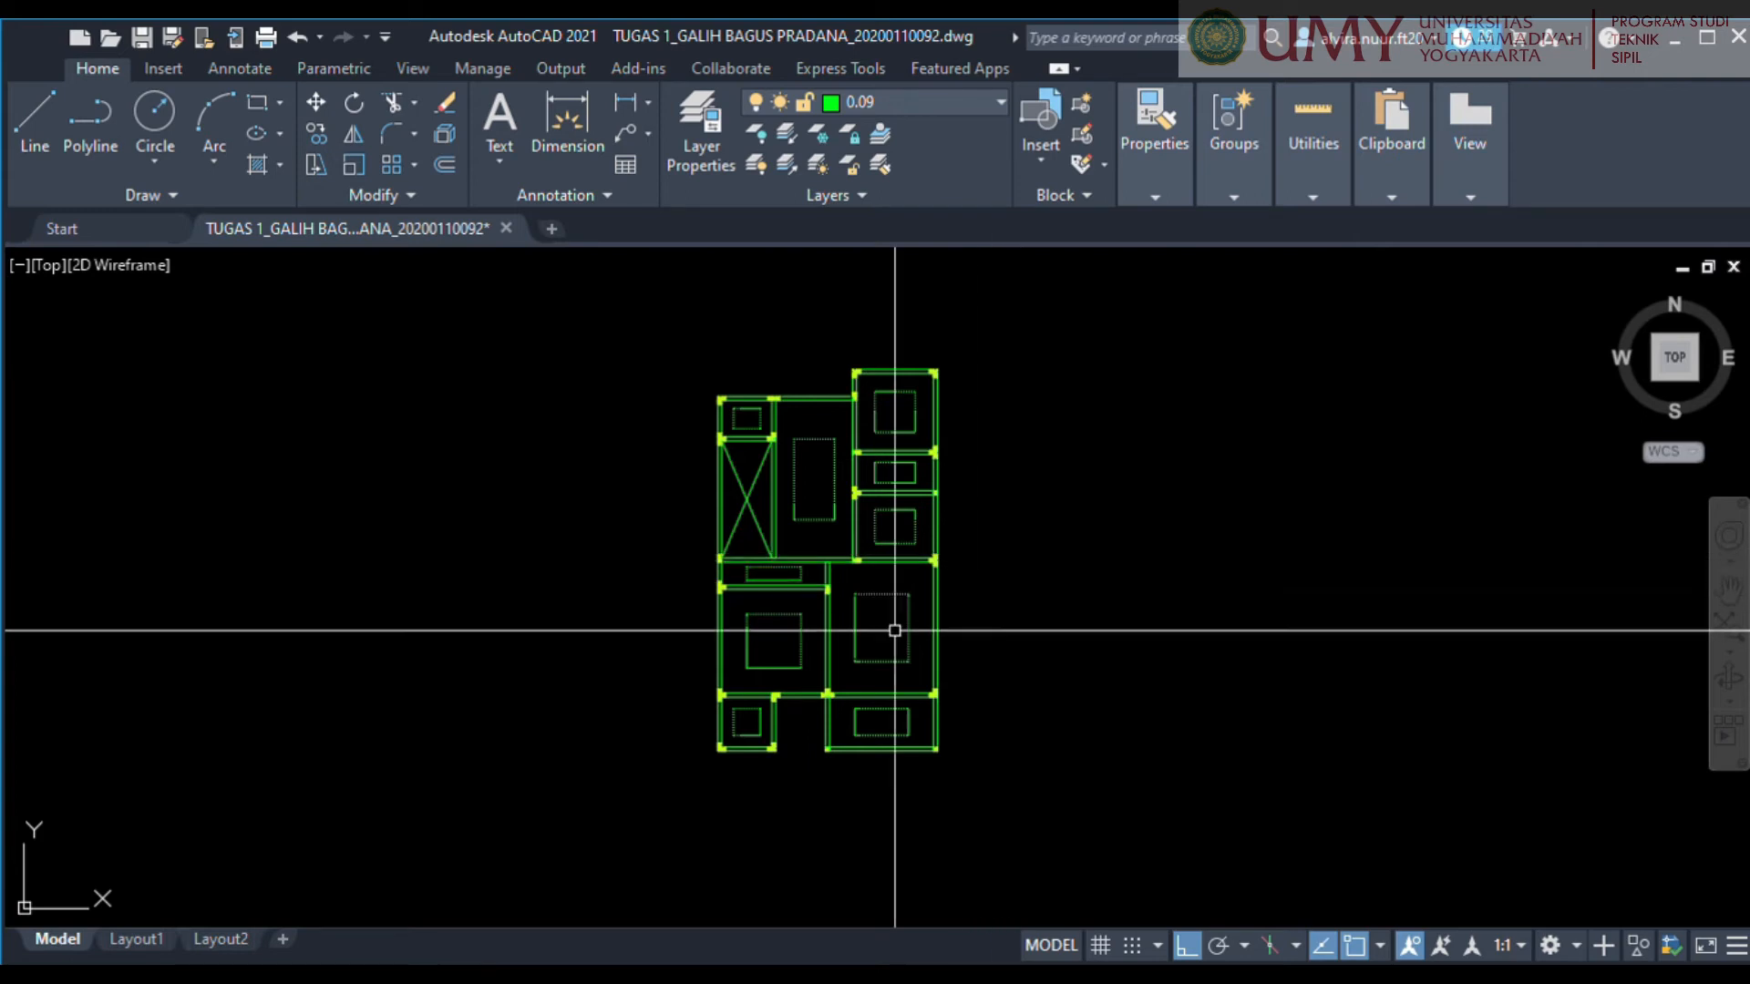
scroll(847, 656, up, 2)
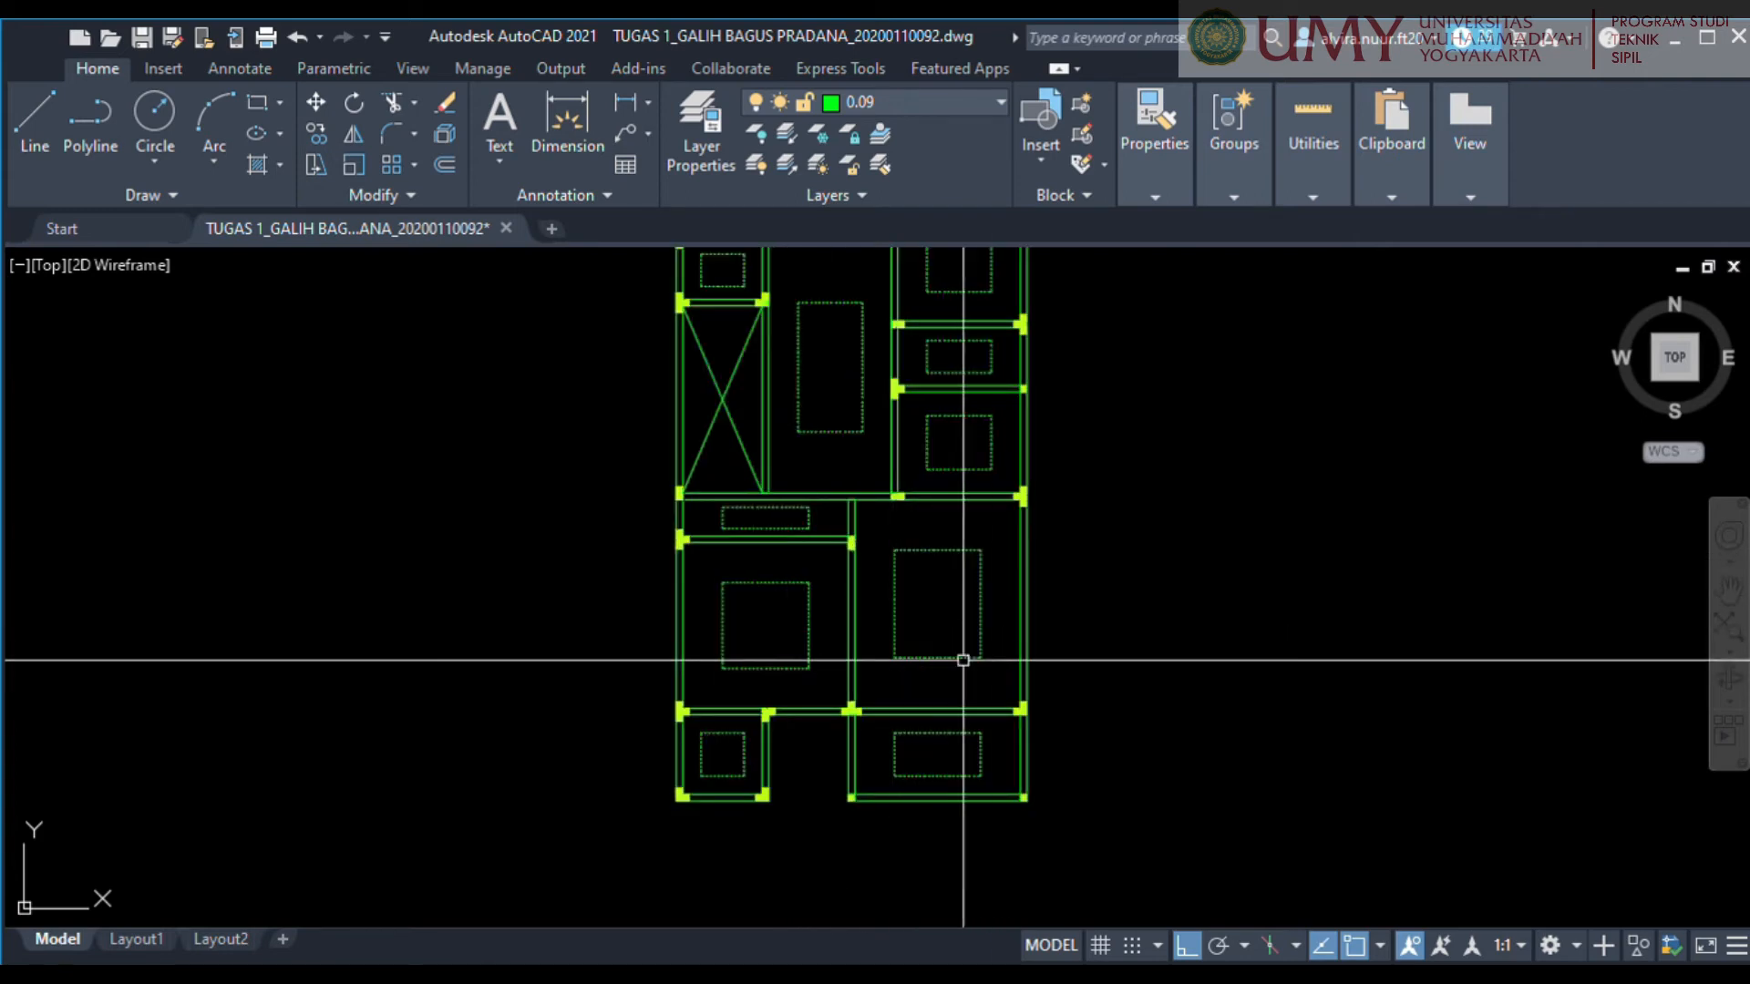
scroll(851, 672, up, 4)
scroll(852, 673, down, 2)
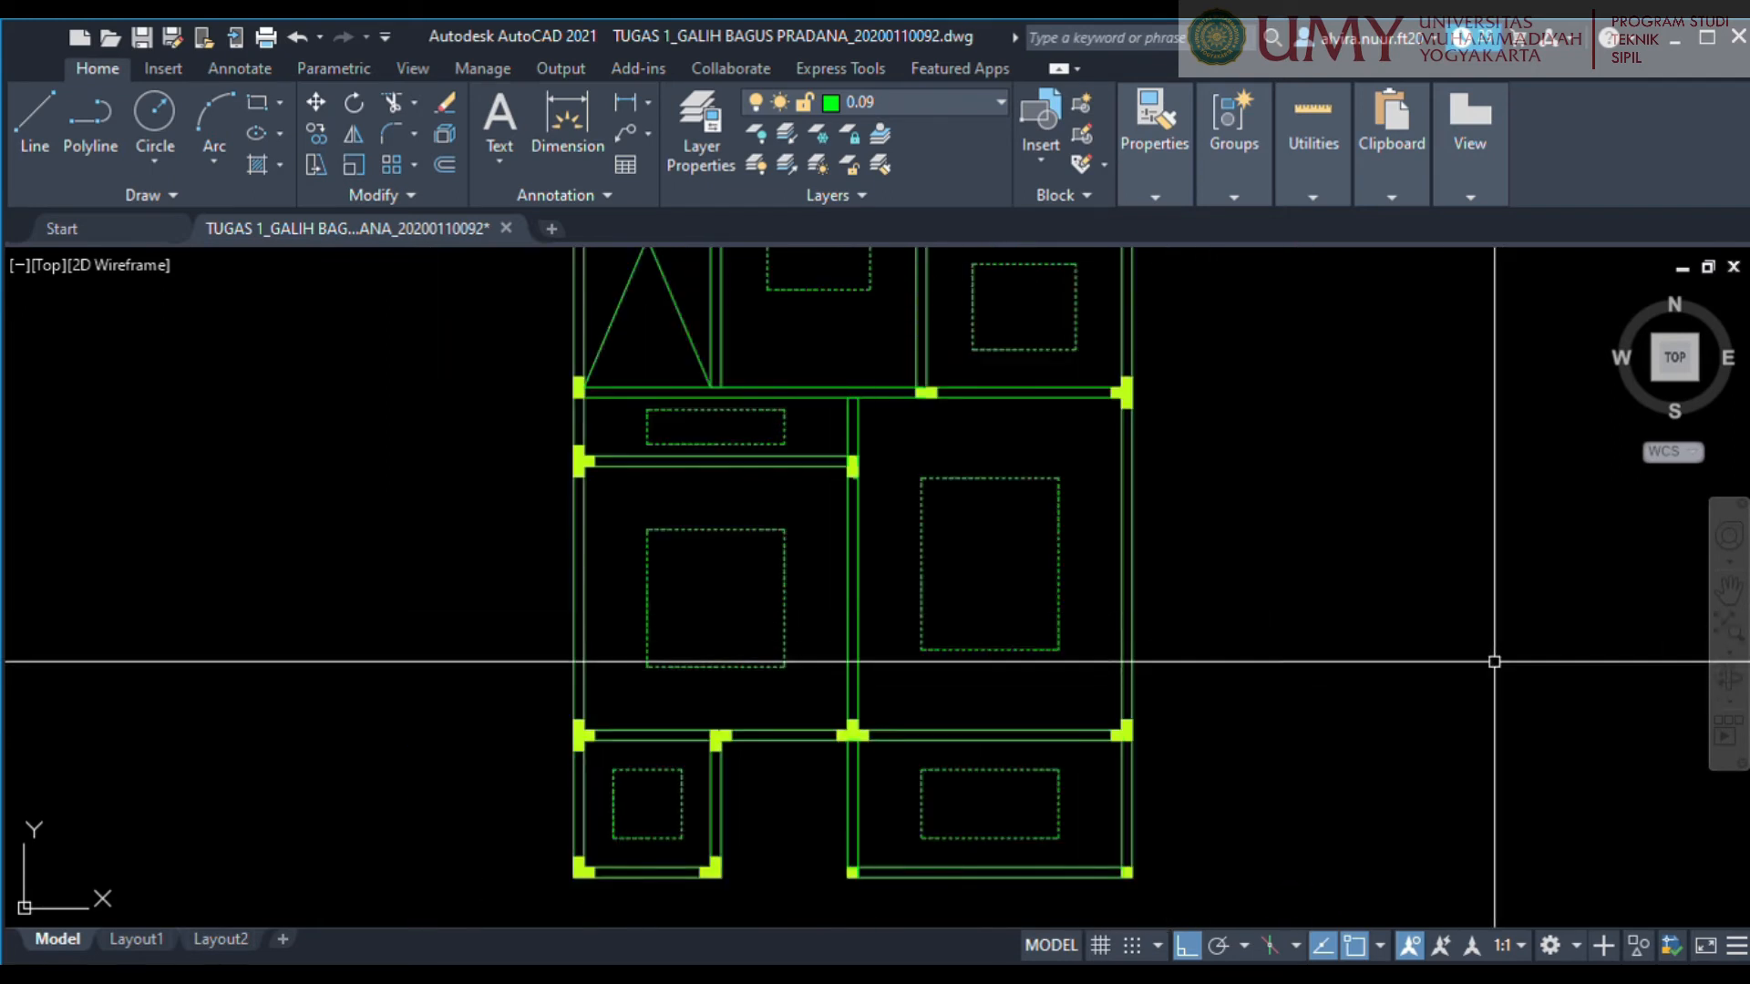
scroll(945, 629, down, 4)
scroll(987, 558, up, 6)
middle_drag(770, 774, 938, 598)
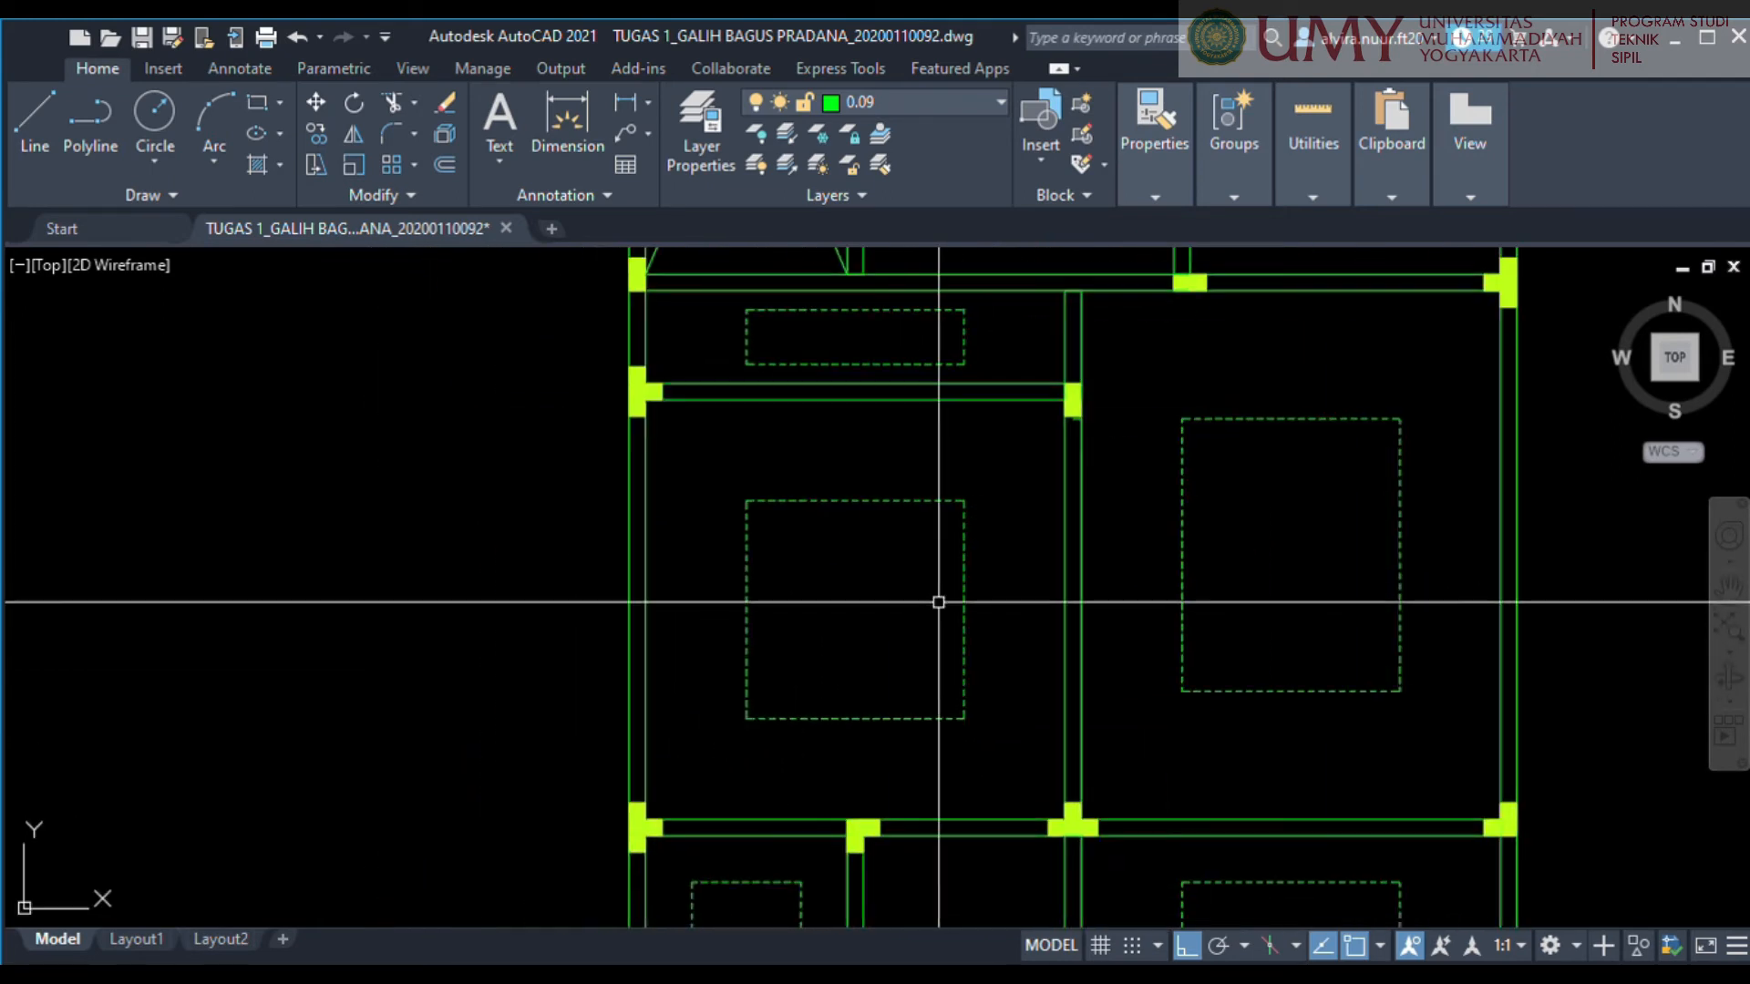
scroll(969, 644, down, 2)
scroll(1631, 134, down, 3)
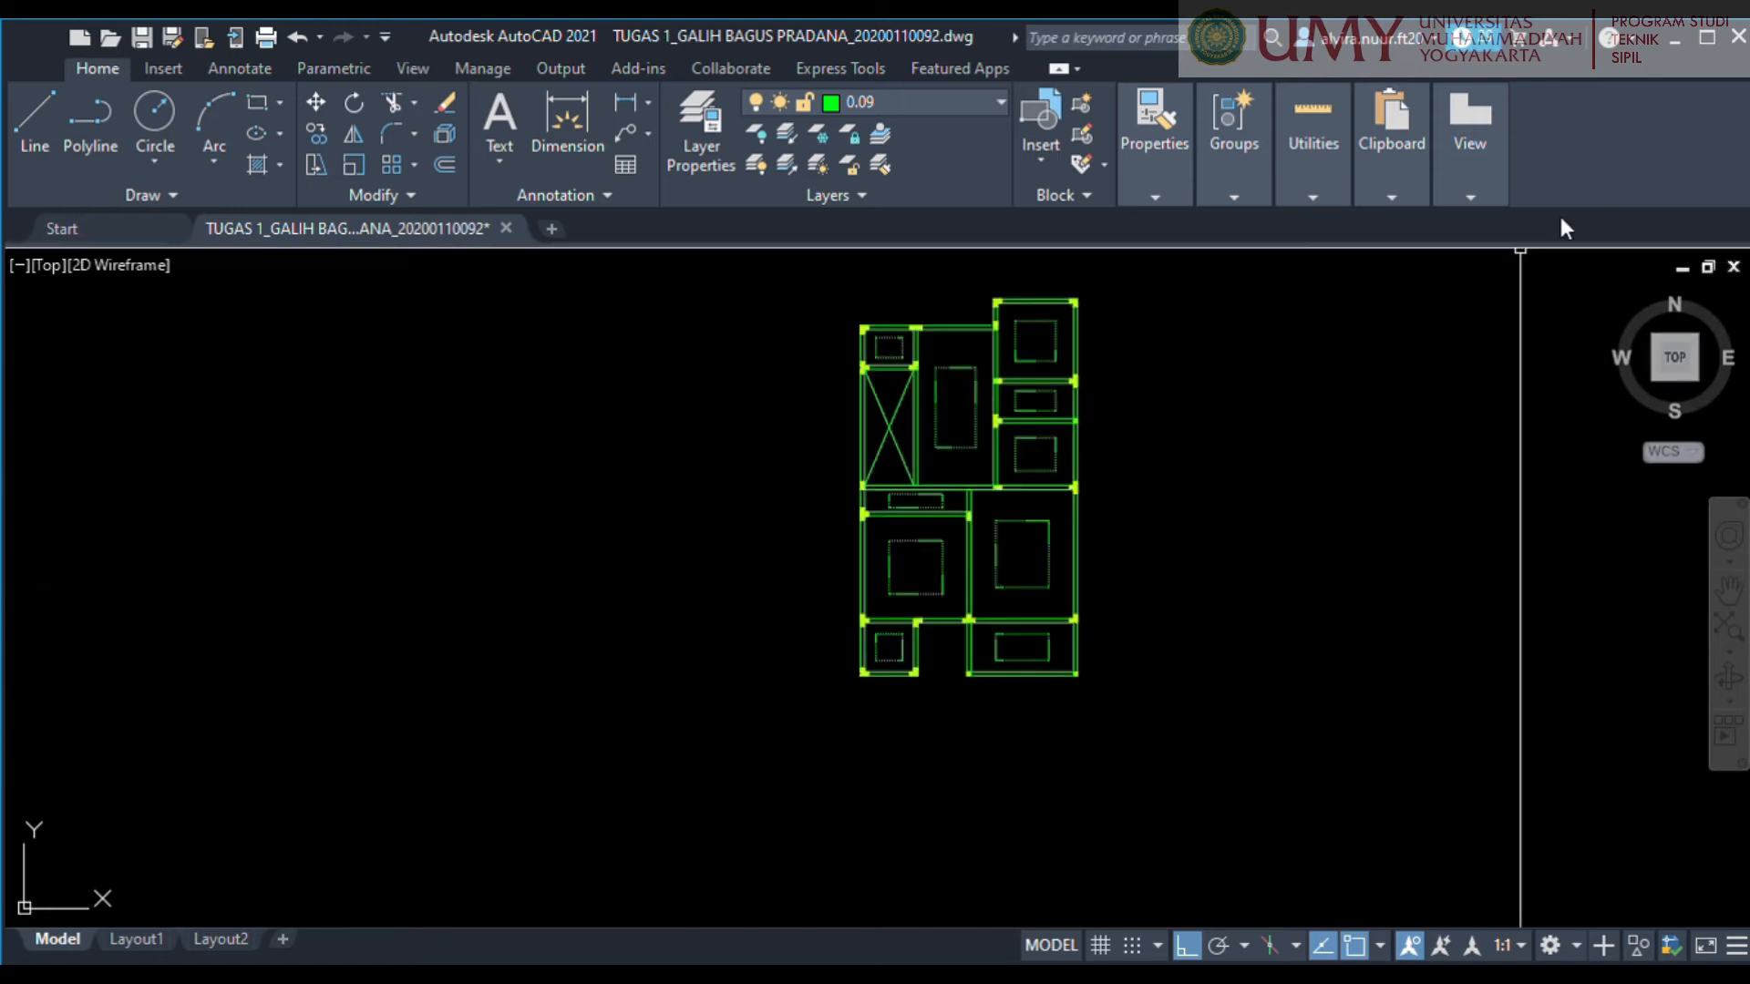
scroll(1038, 429, up, 2)
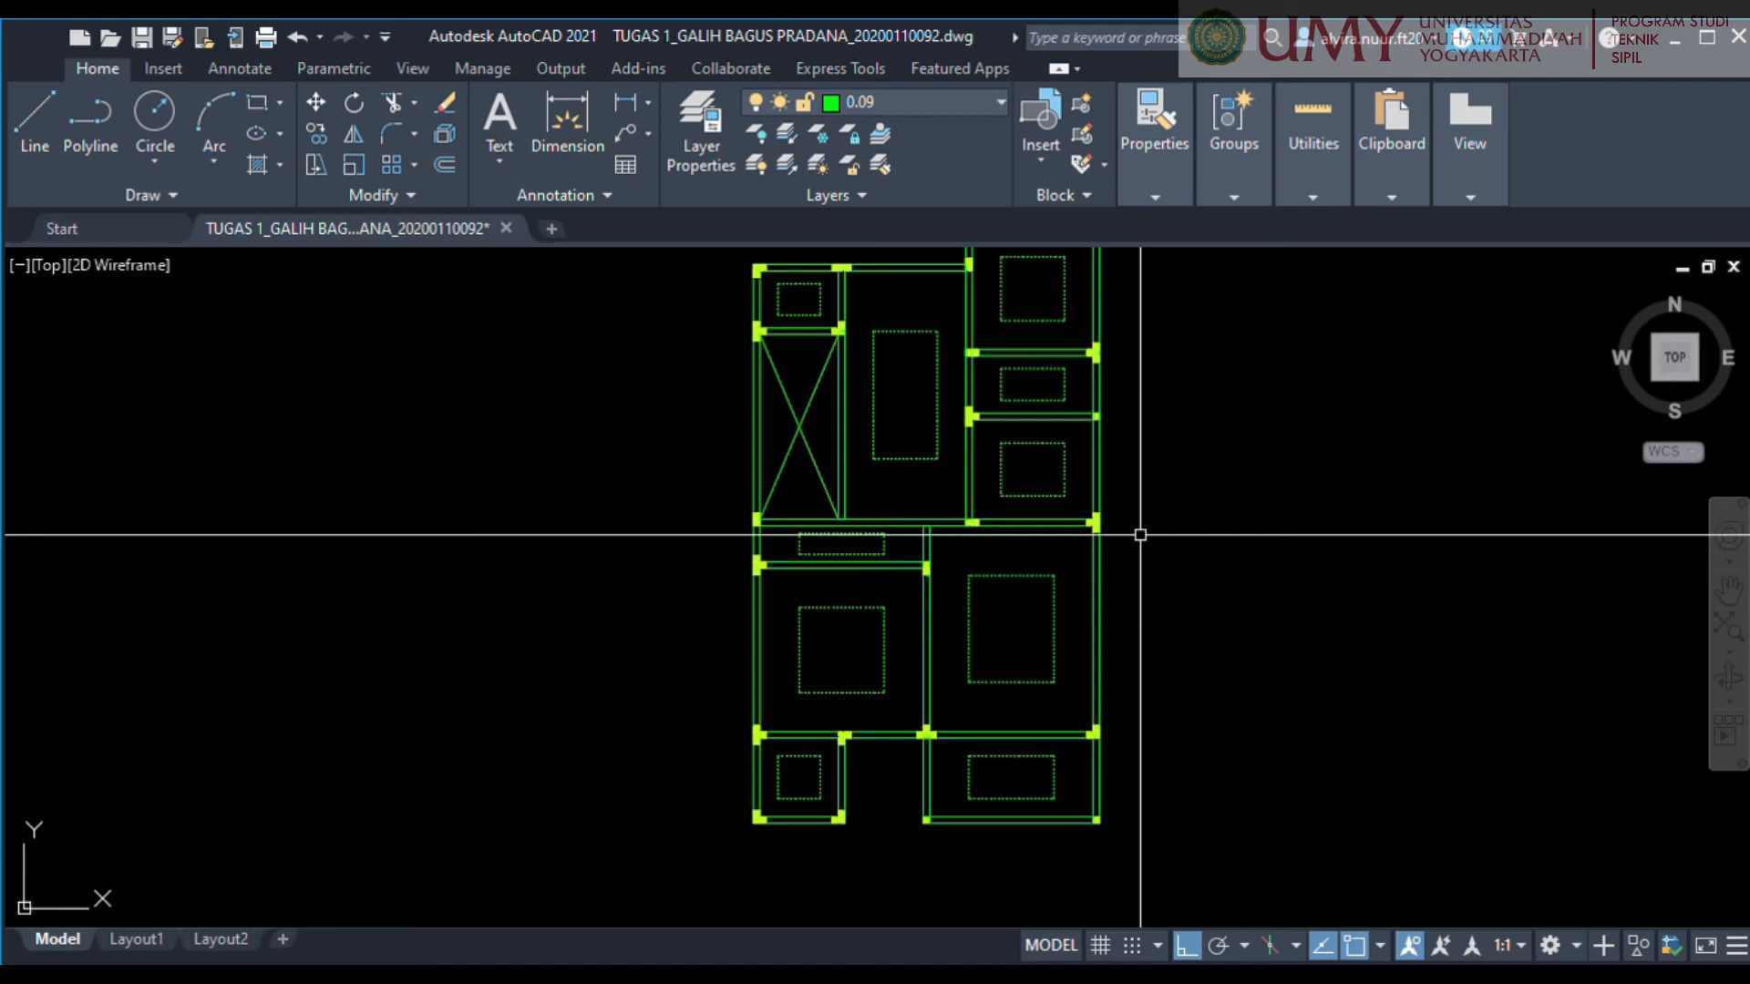
scroll(774, 703, up, 4)
scroll(824, 647, down, 2)
Draw a horizontal line below the large lower-left room's dashed outline, from the left wall's outer face to the middle wall's far face.
middle_drag(821, 676, 886, 605)
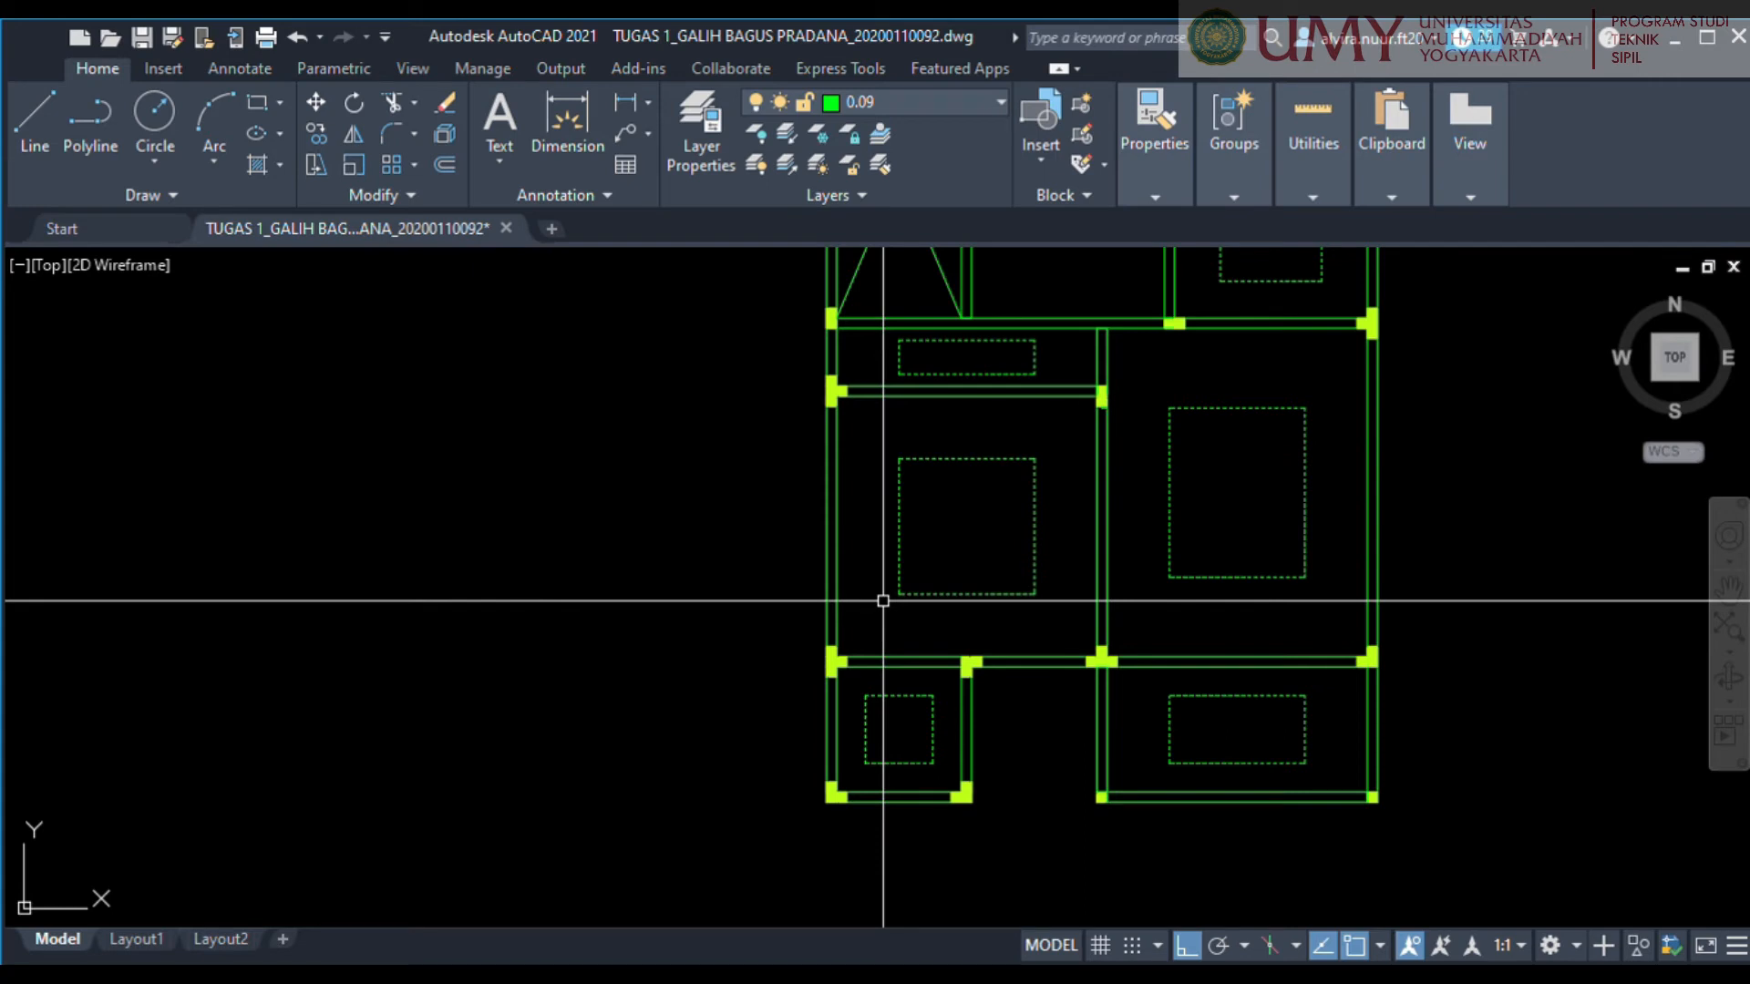
scroll(862, 606, up, 4)
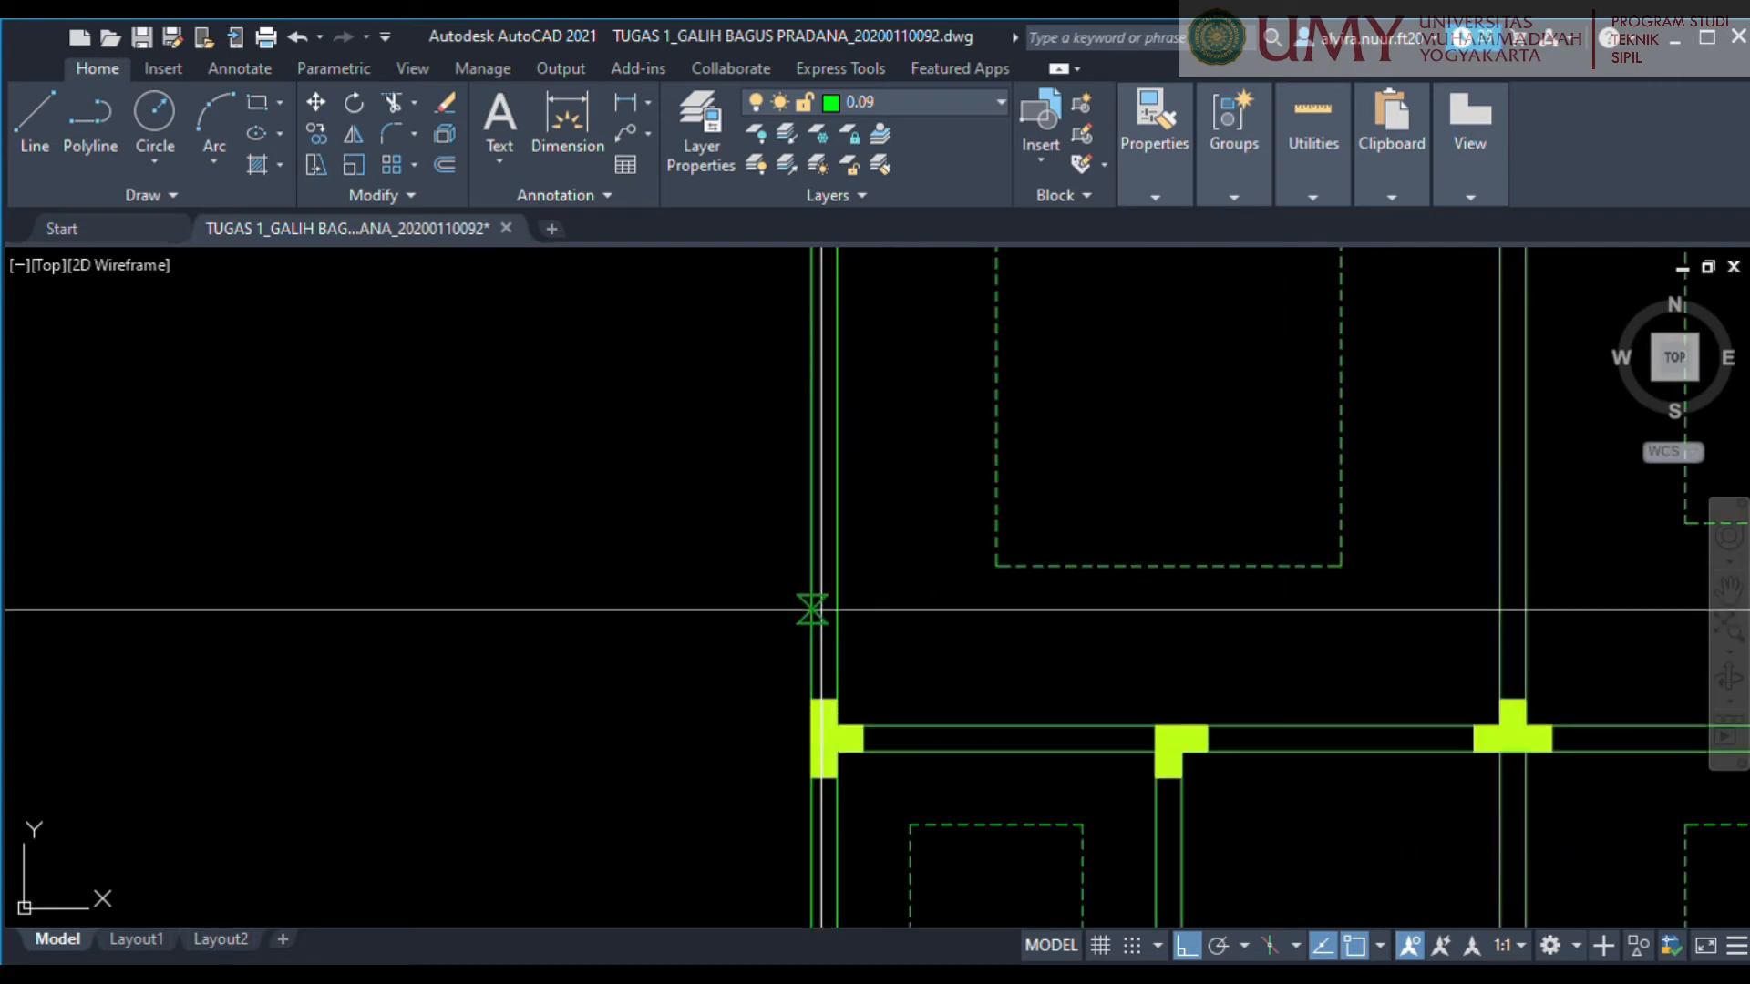
click(809, 607)
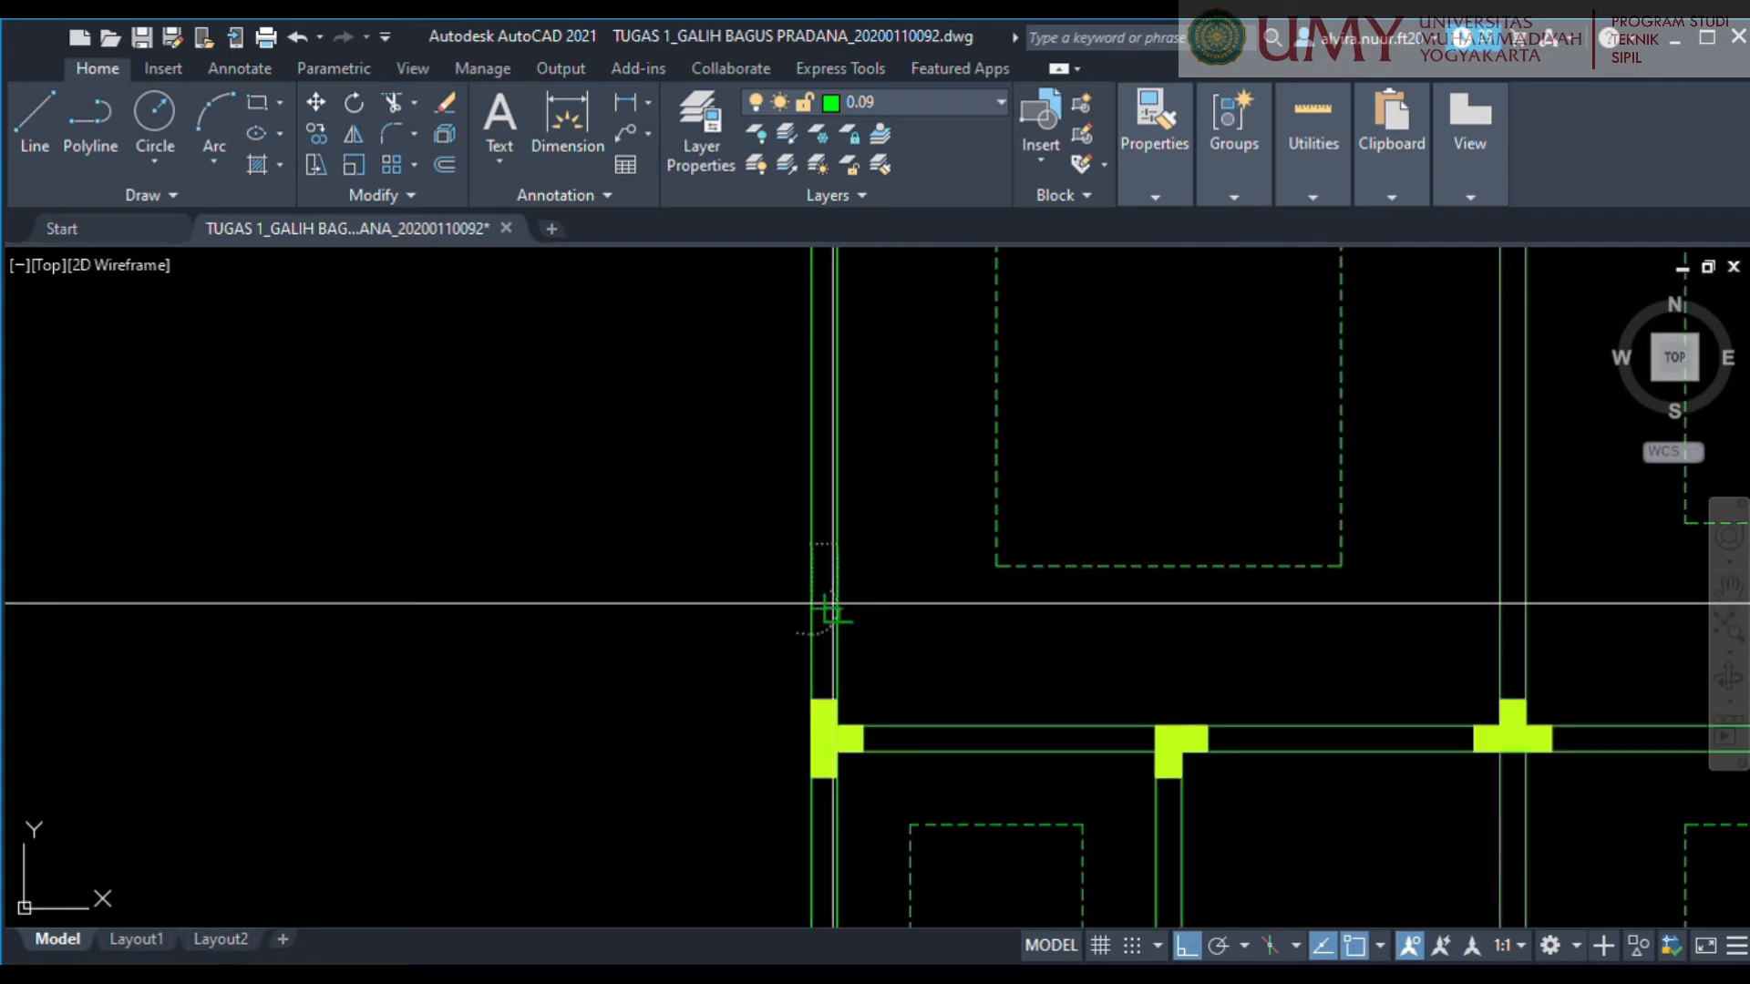
click(1525, 607)
key(Escape)
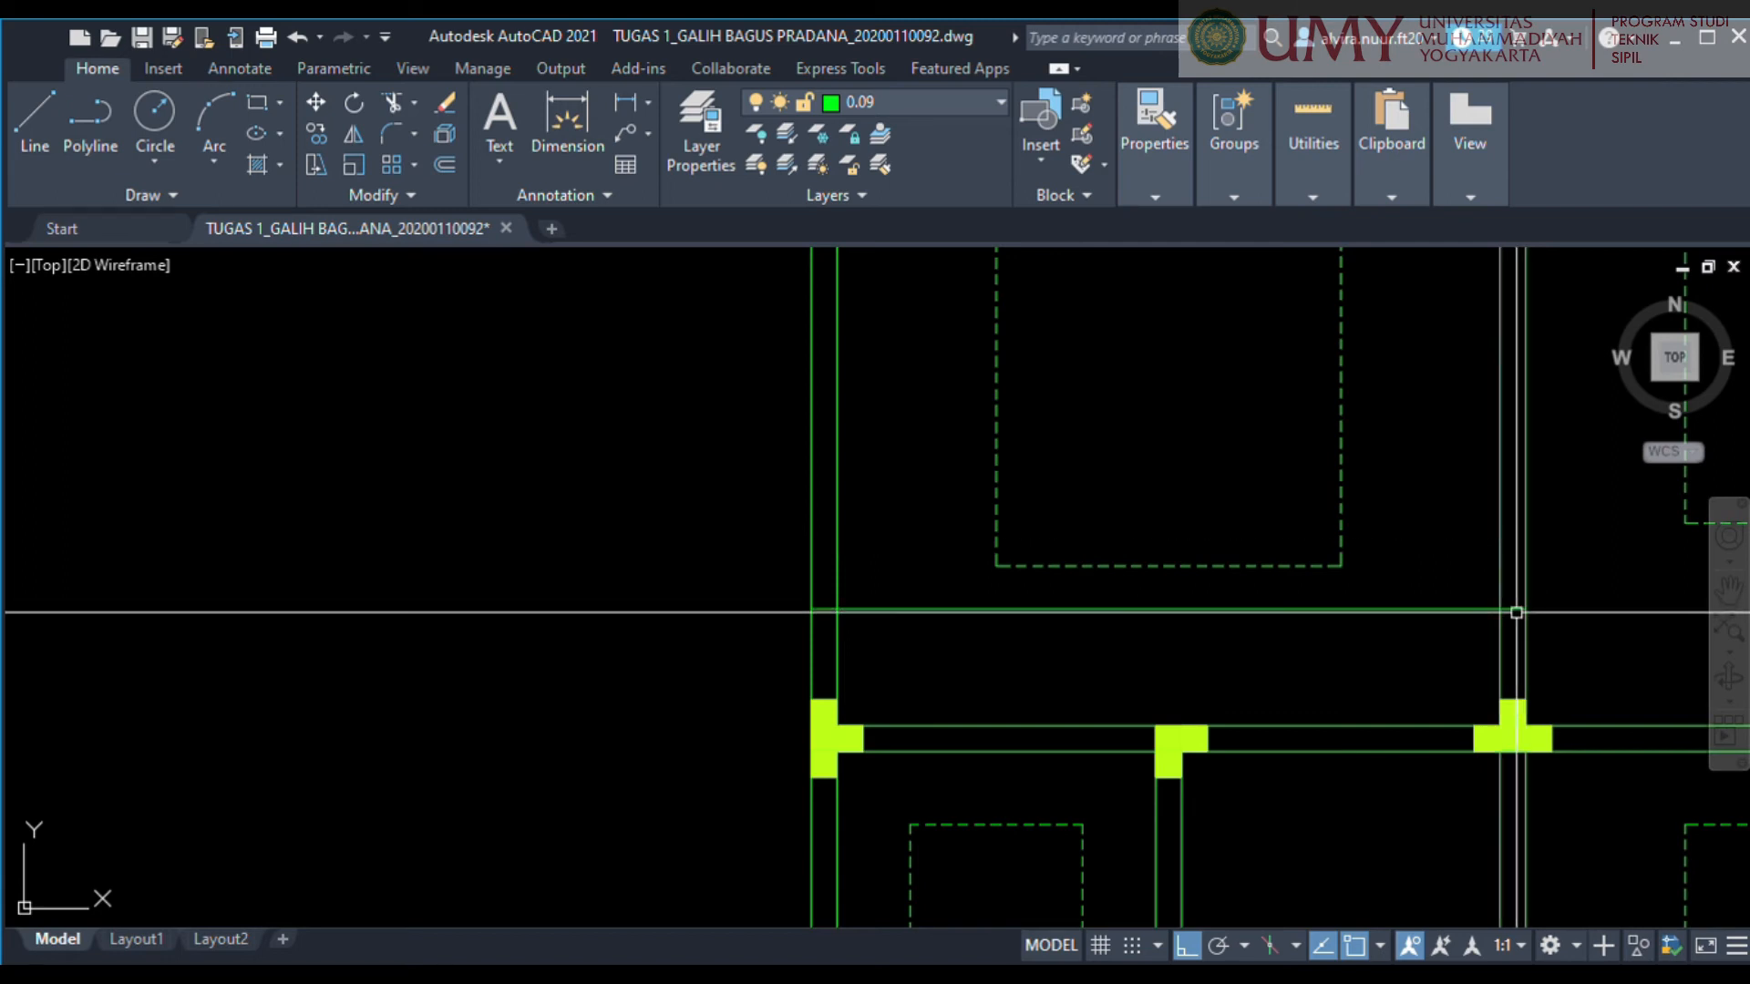
Copy the new horizontal line a short distance straight down to make a parallel pair.
click(914, 608)
scroll(893, 611, up, 4)
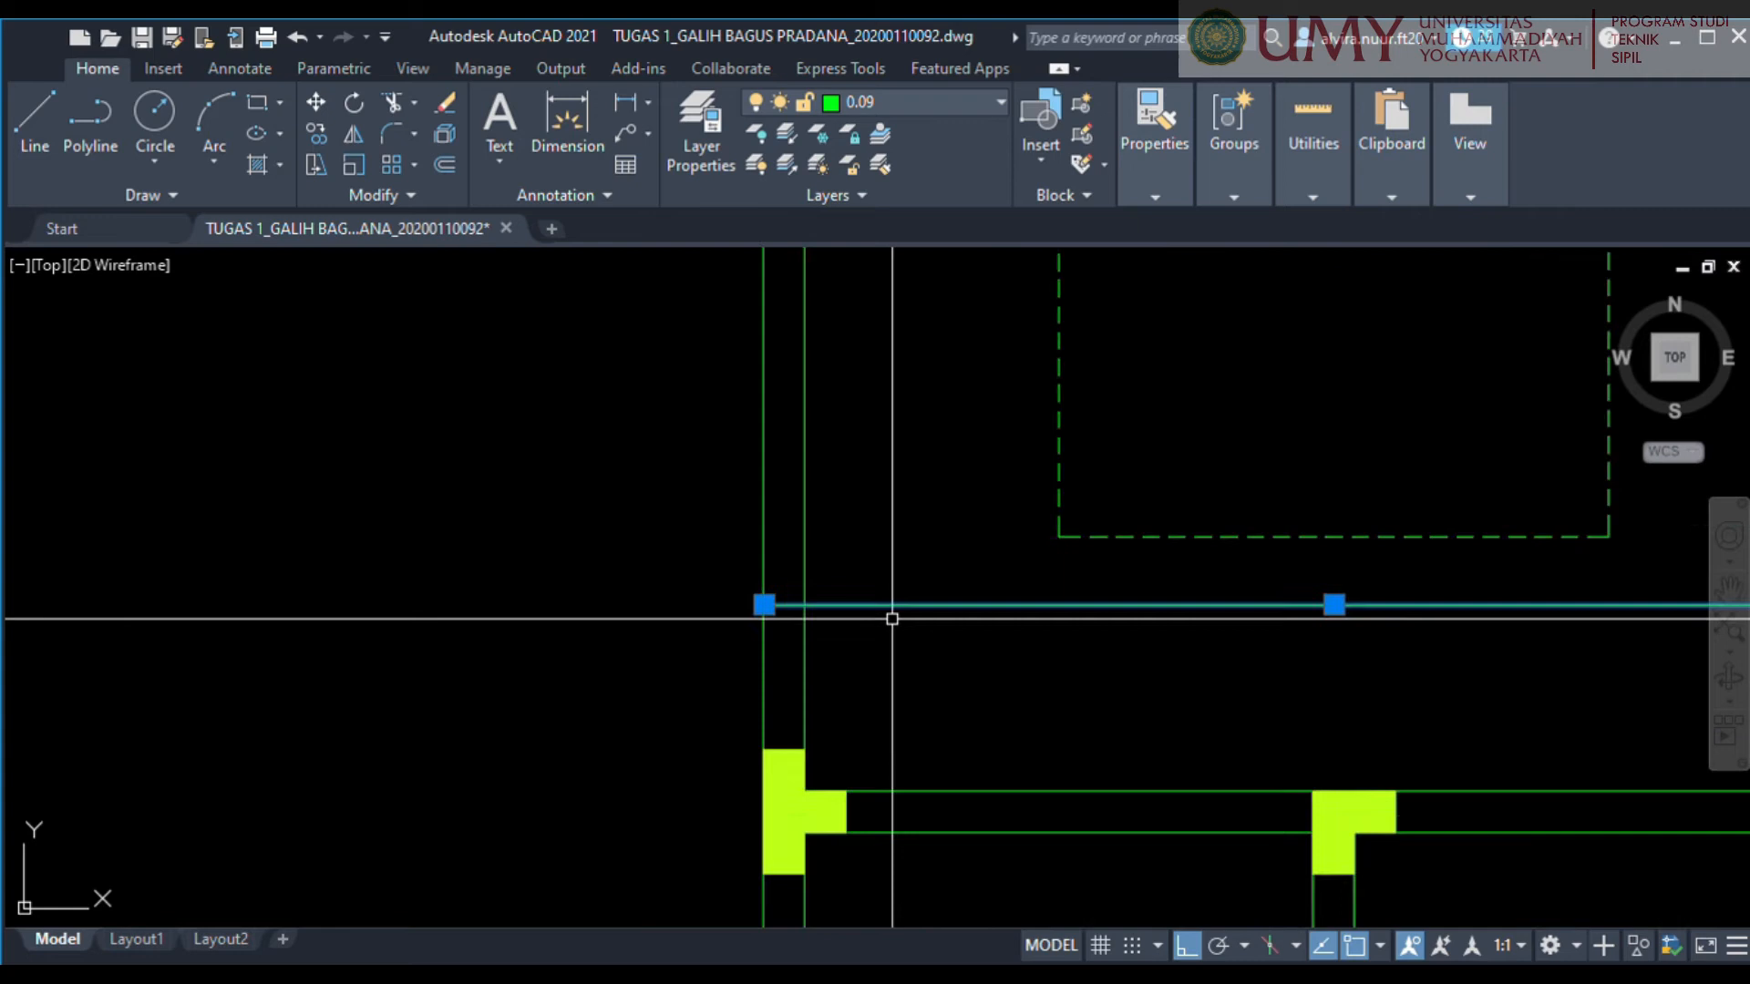
text(co)
key(Return)
click(1000, 658)
click(1017, 739)
key(Escape)
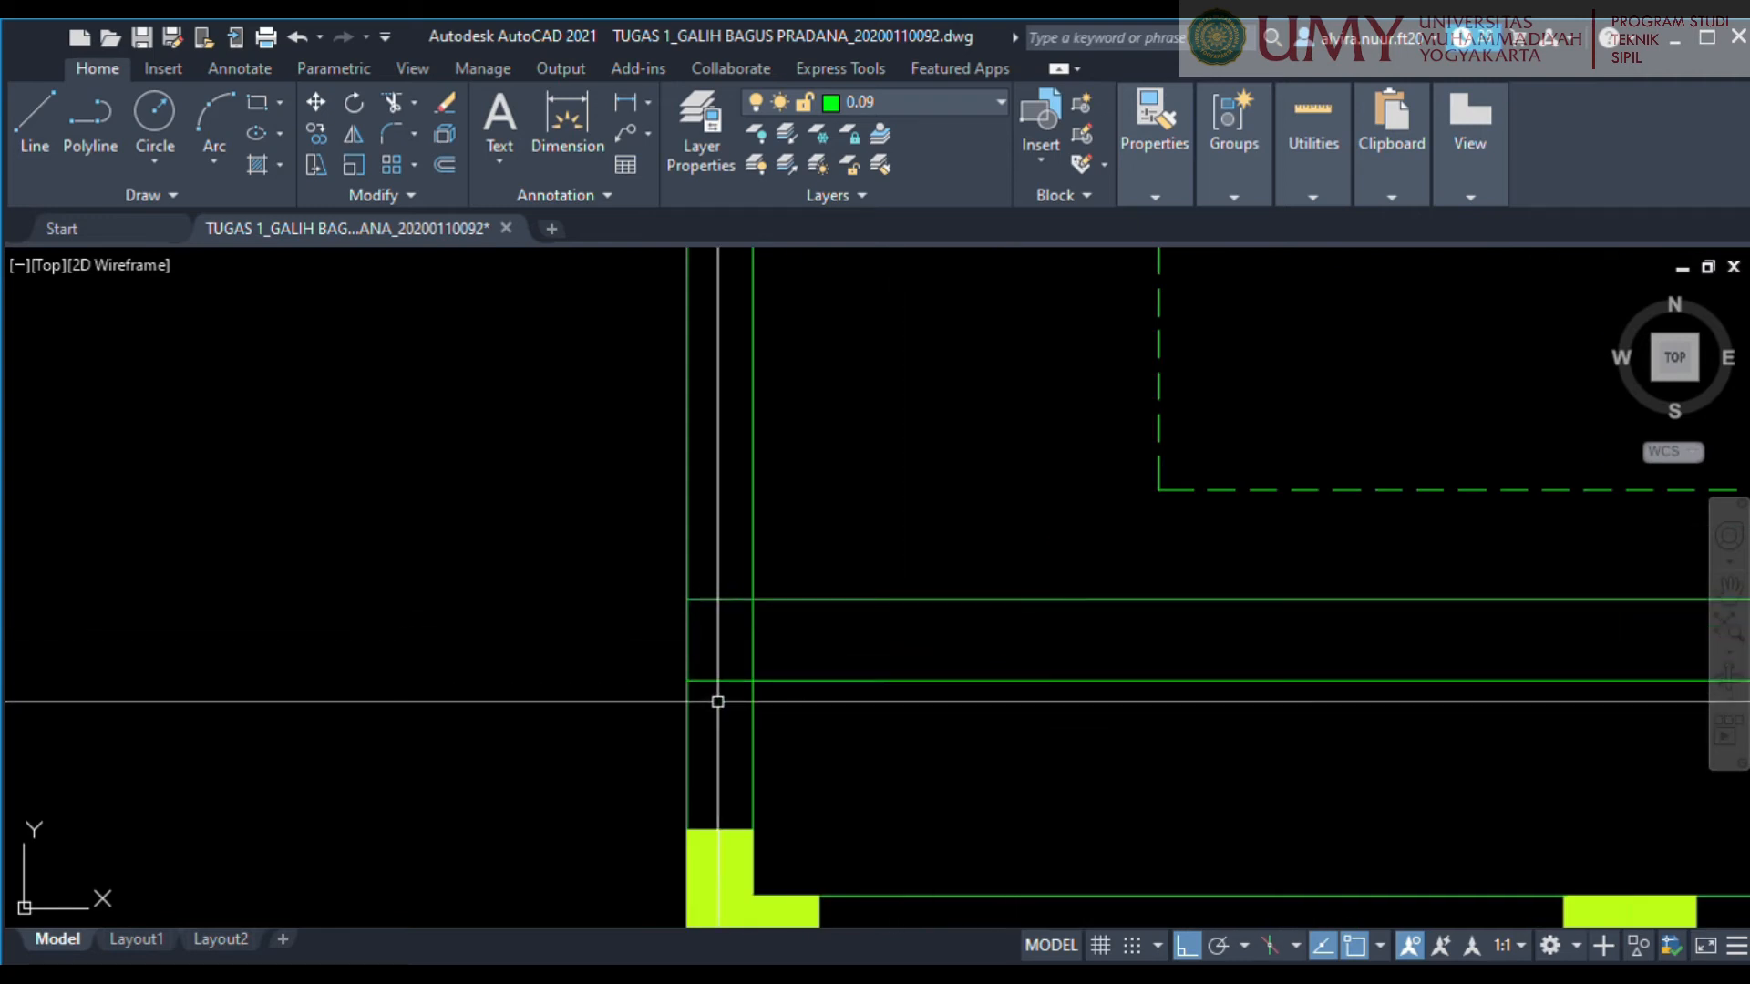
Join the left ends of the two horizontal lines with a short vertical line and move it slightly inward from the outer wall face.
scroll(687, 598, up, 2)
click(683, 593)
click(684, 723)
key(Return)
click(682, 658)
key(Escape)
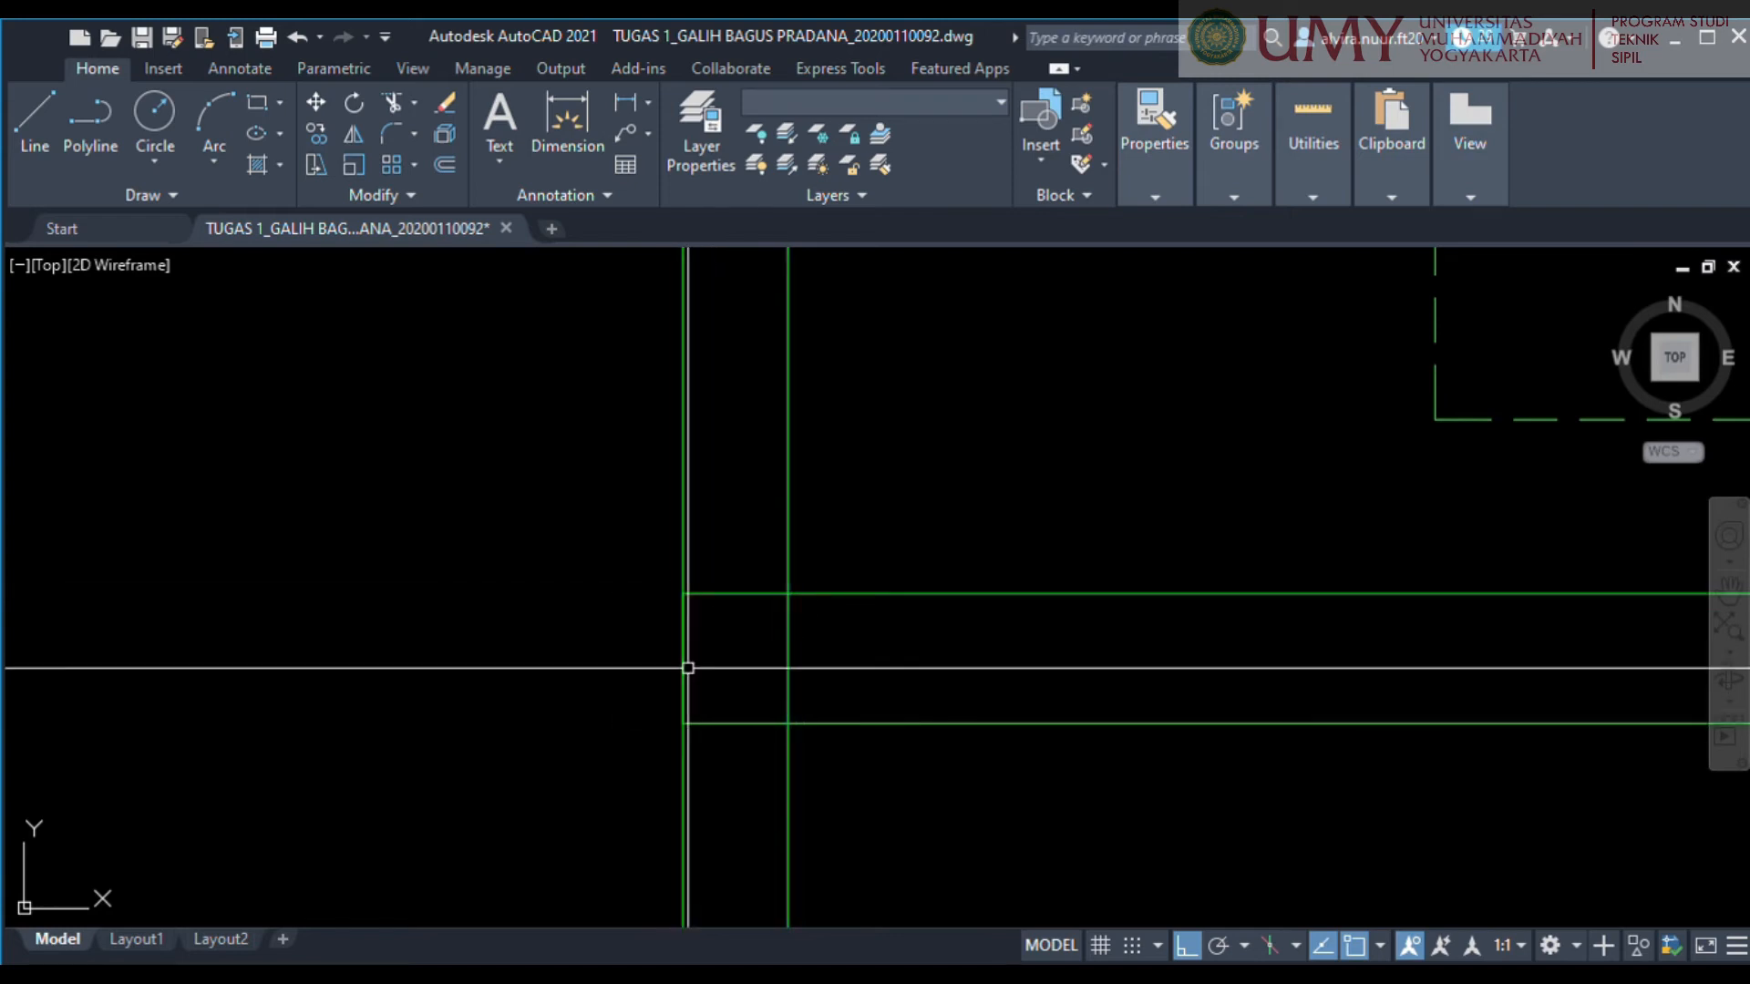
click(681, 629)
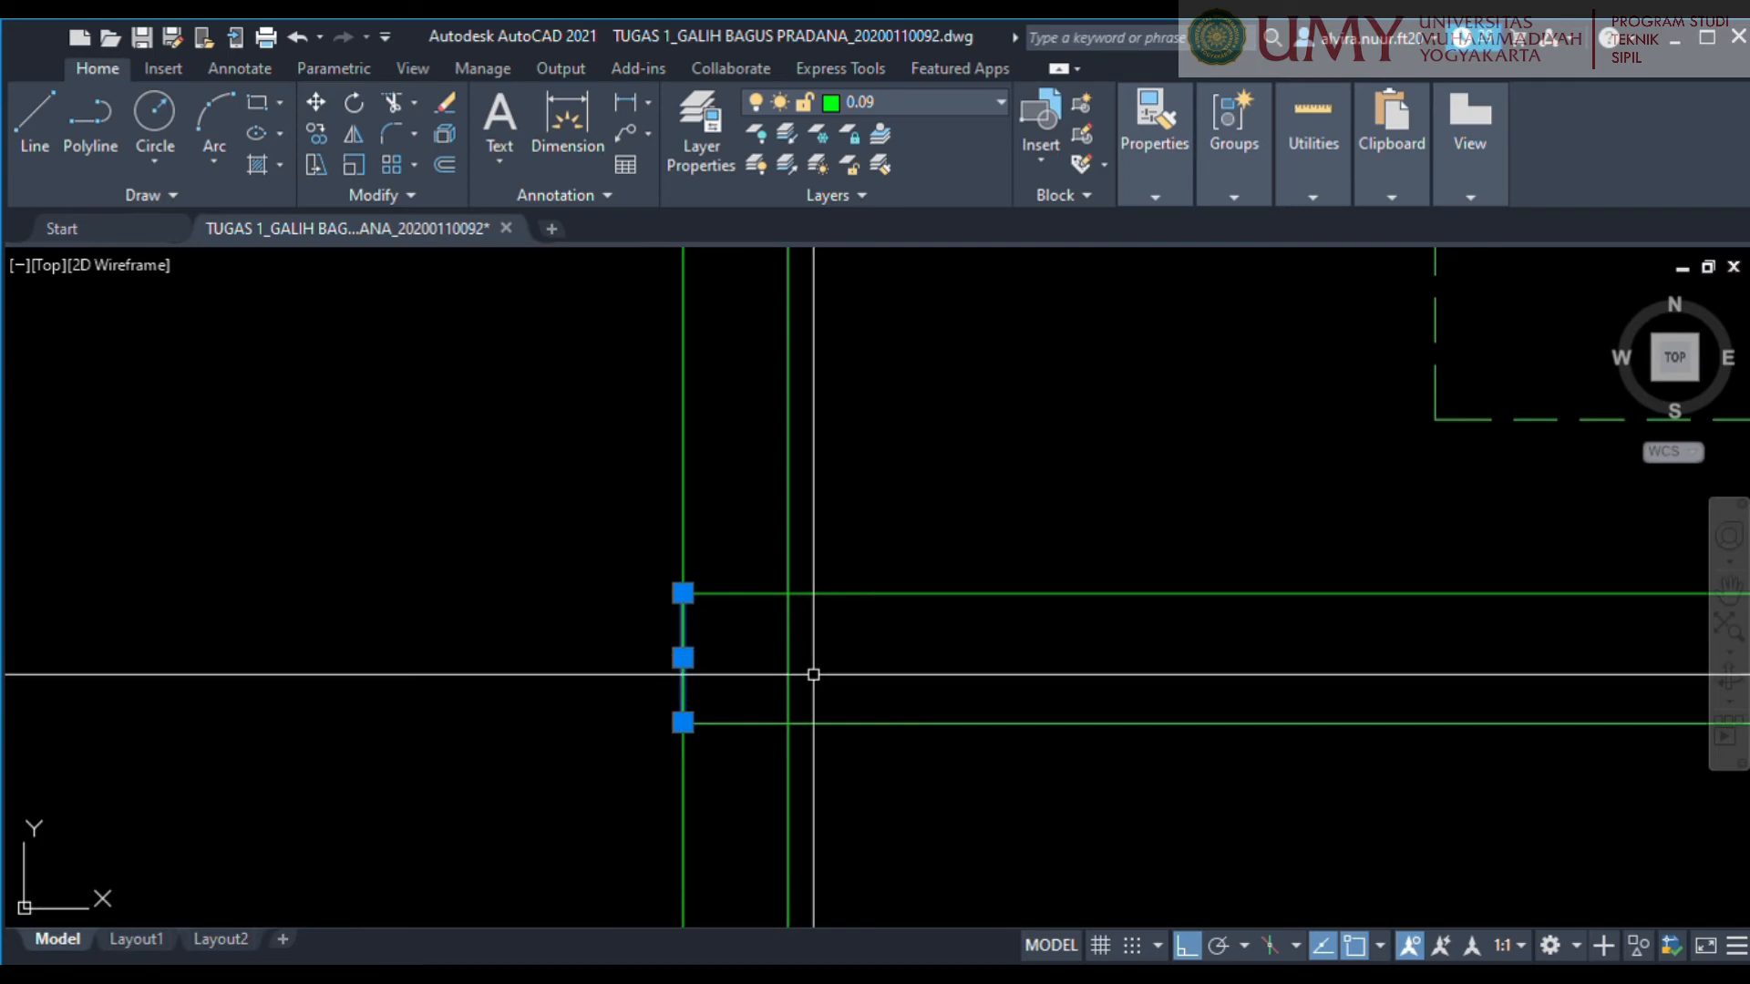
click(682, 658)
click(789, 657)
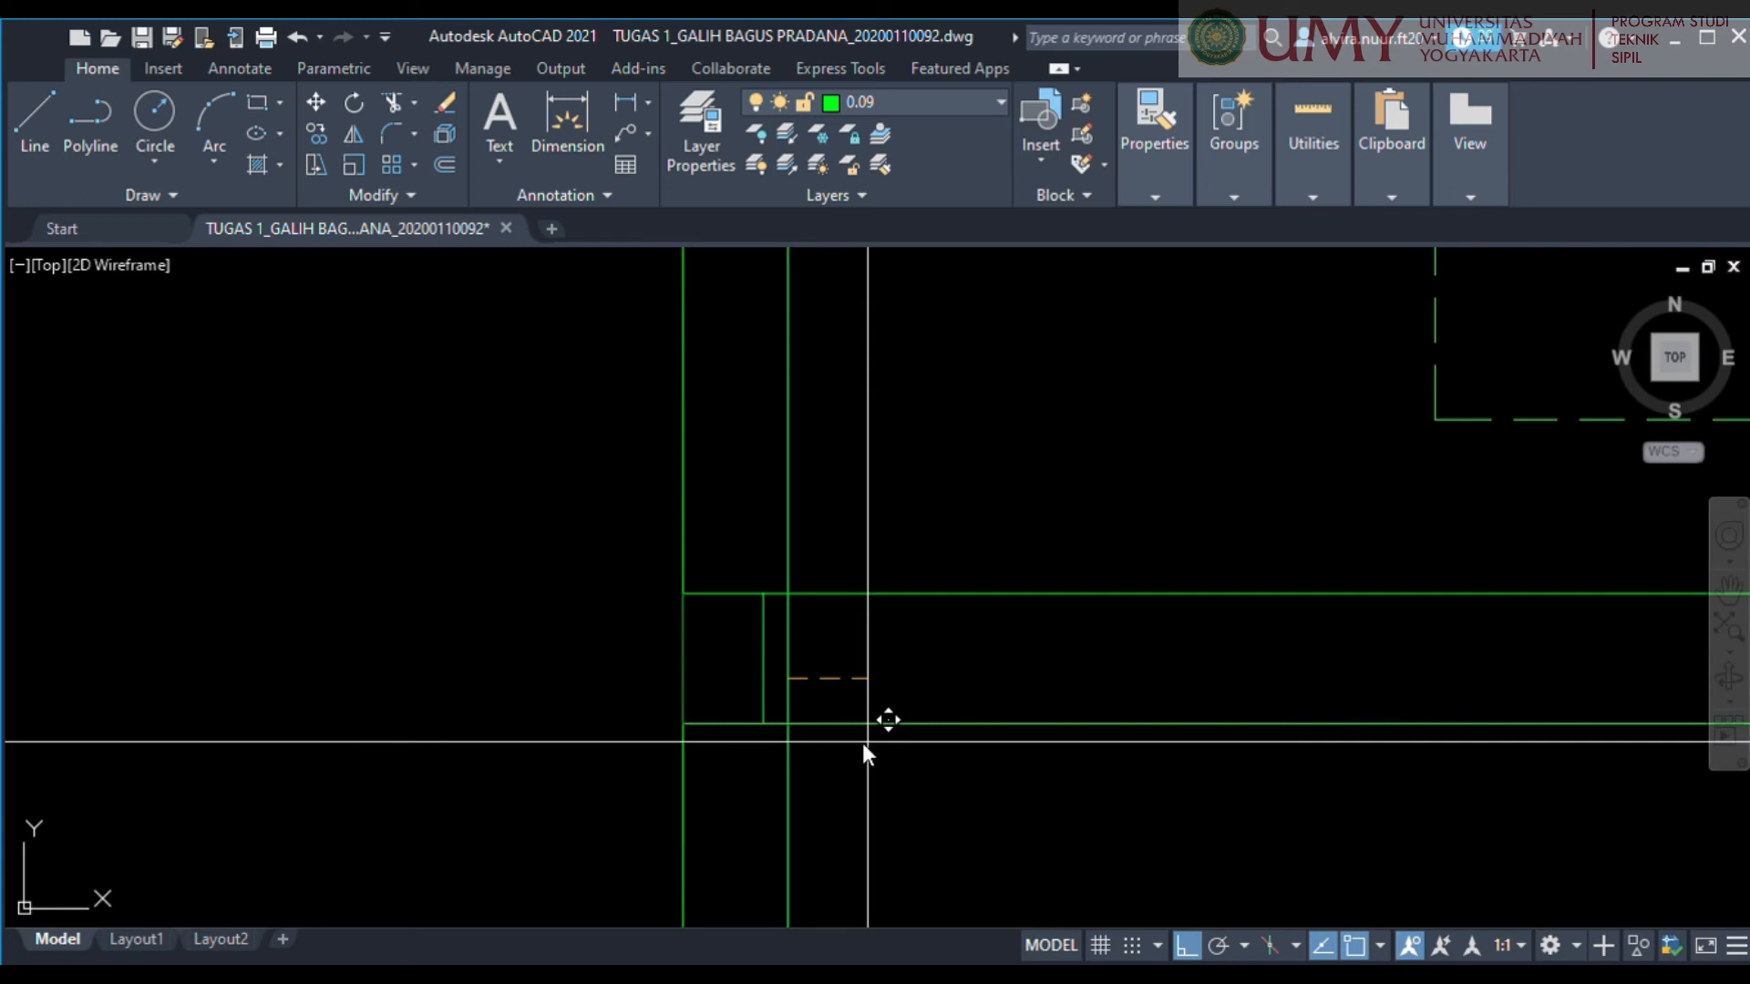
key(Return)
Copy the short vertical line once more toward the room, keeping it within the left wall's thickness.
scroll(687, 646, up, 4)
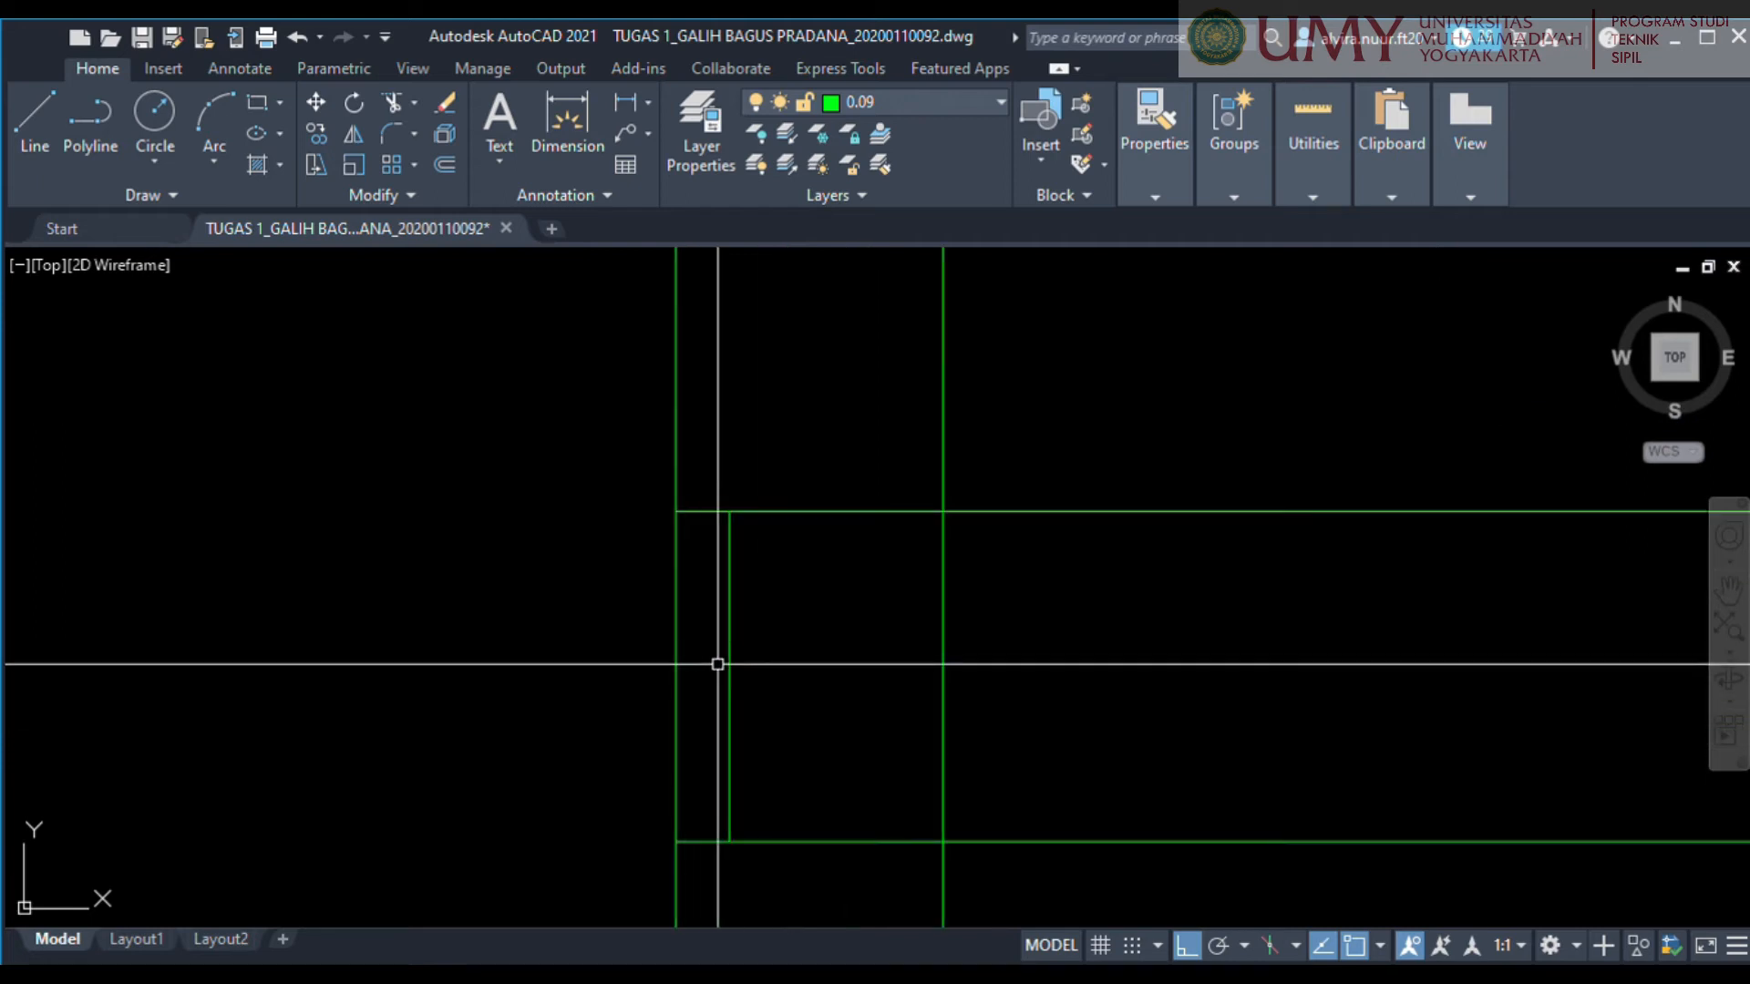
click(729, 676)
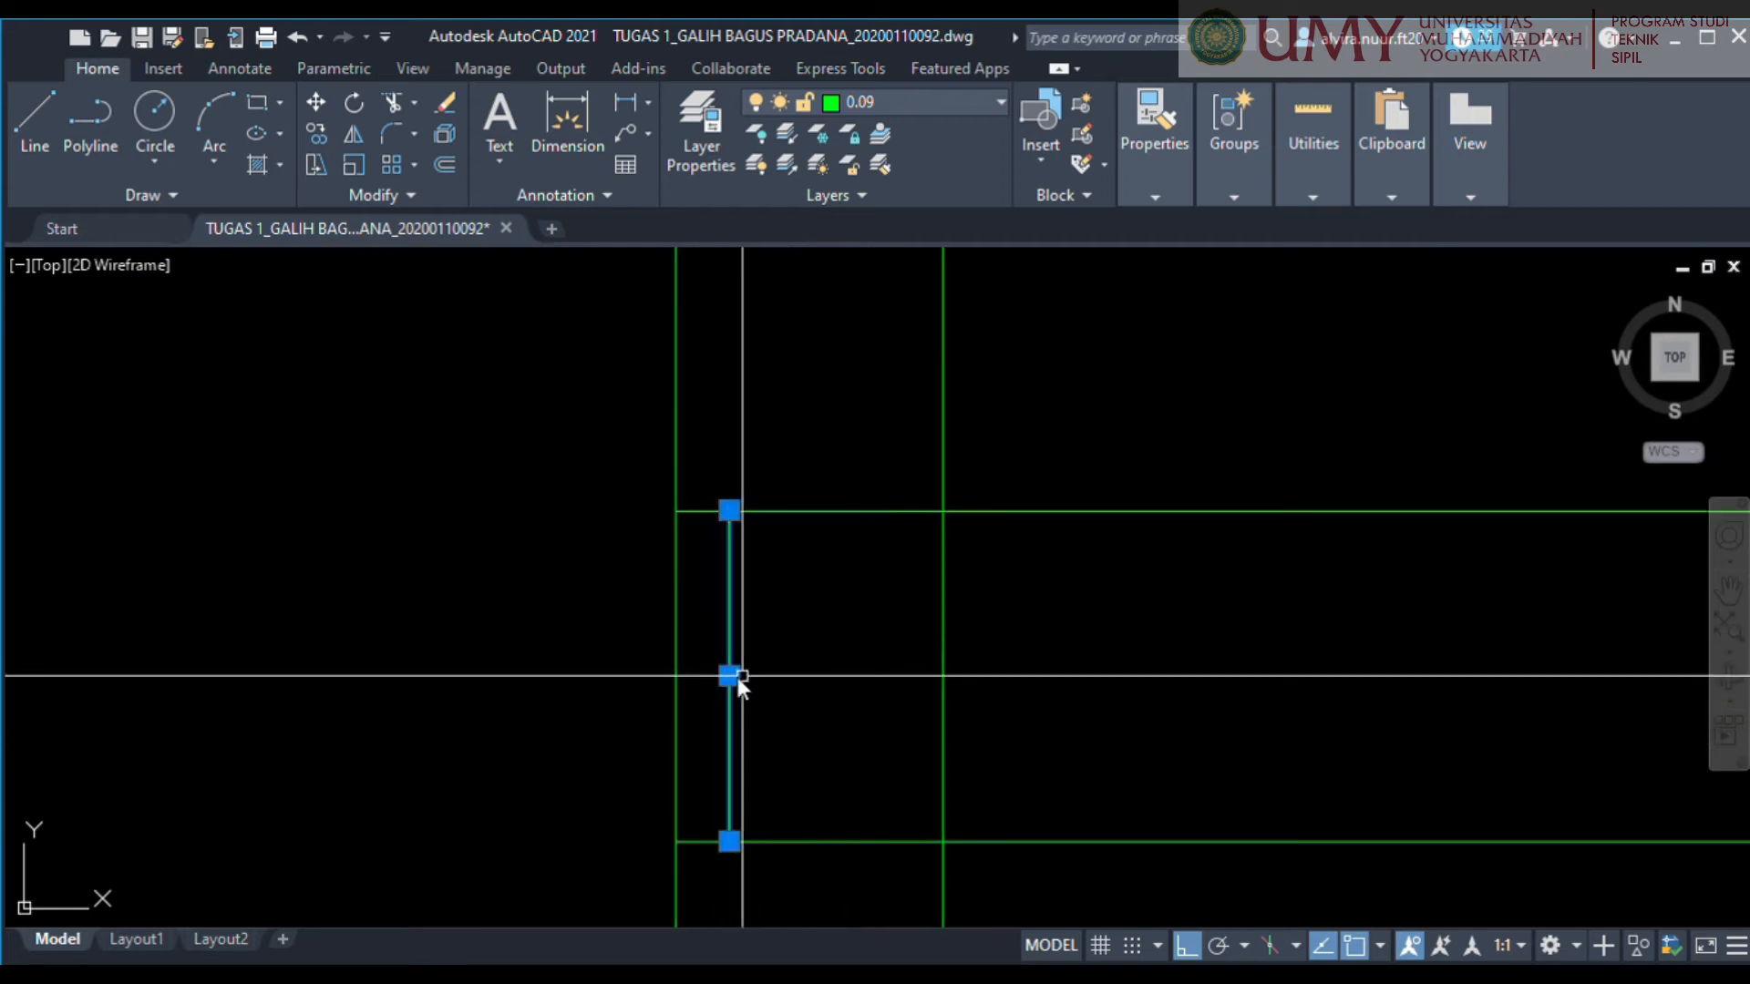
text(m)
key(Return)
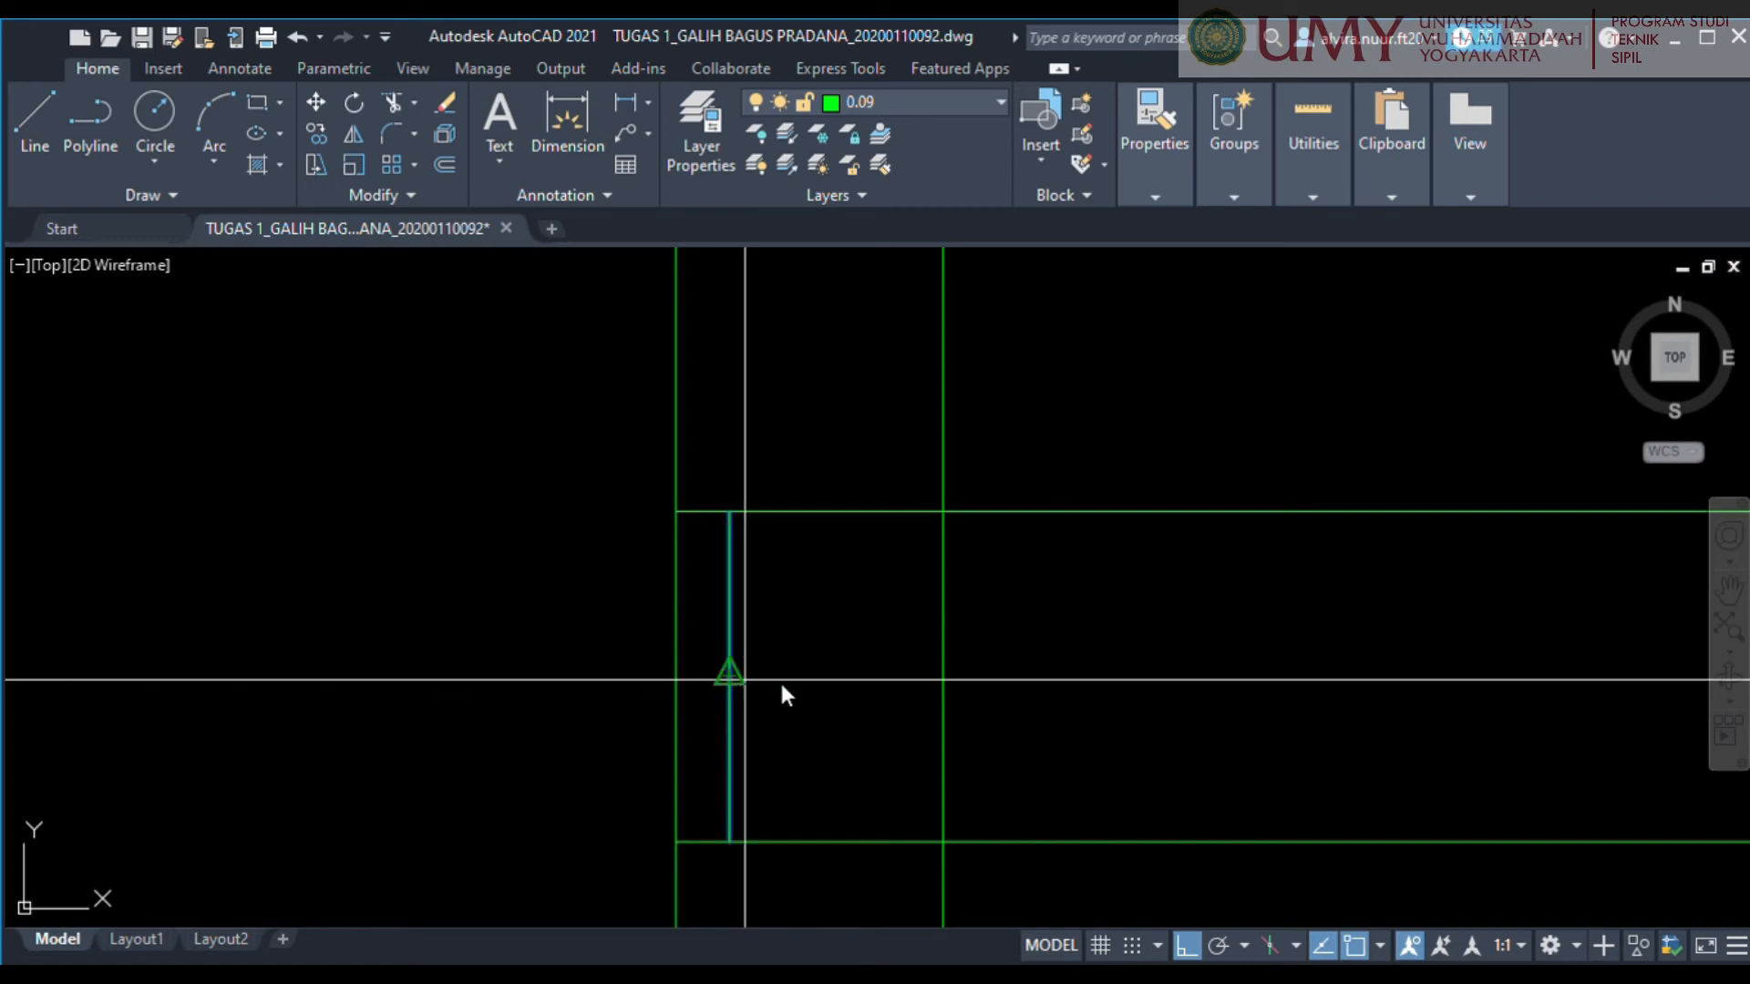
click(733, 701)
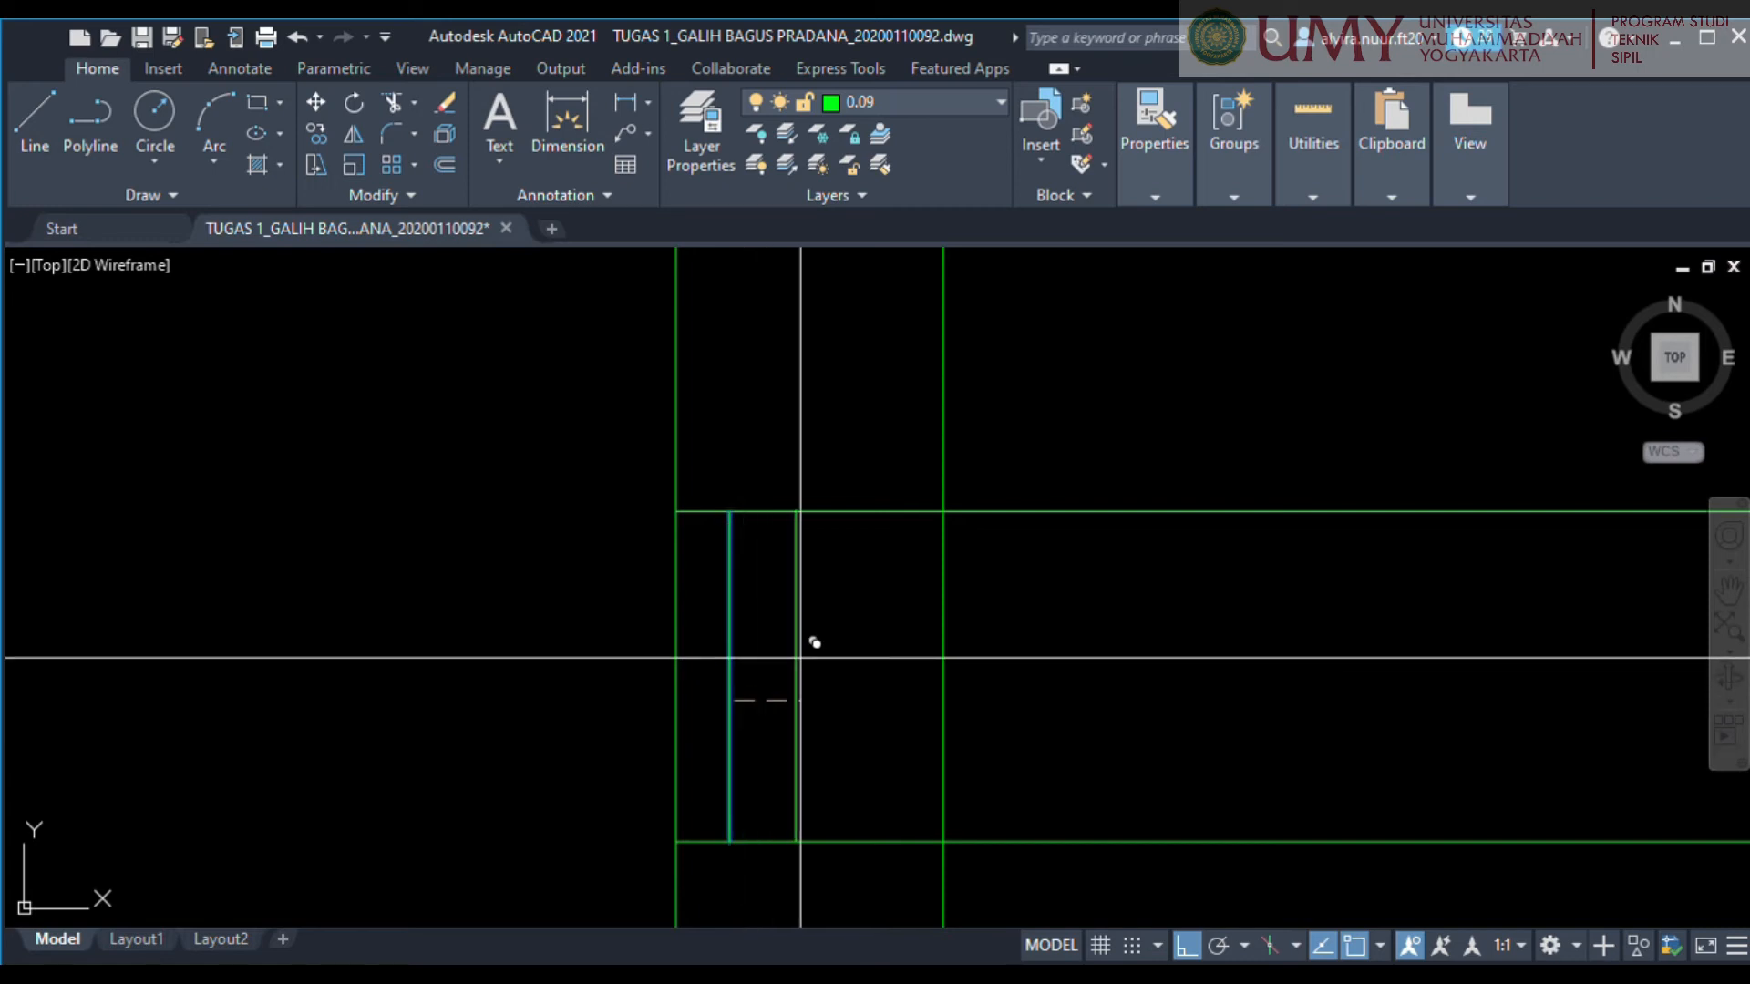
click(799, 657)
scroll(811, 643, down, 4)
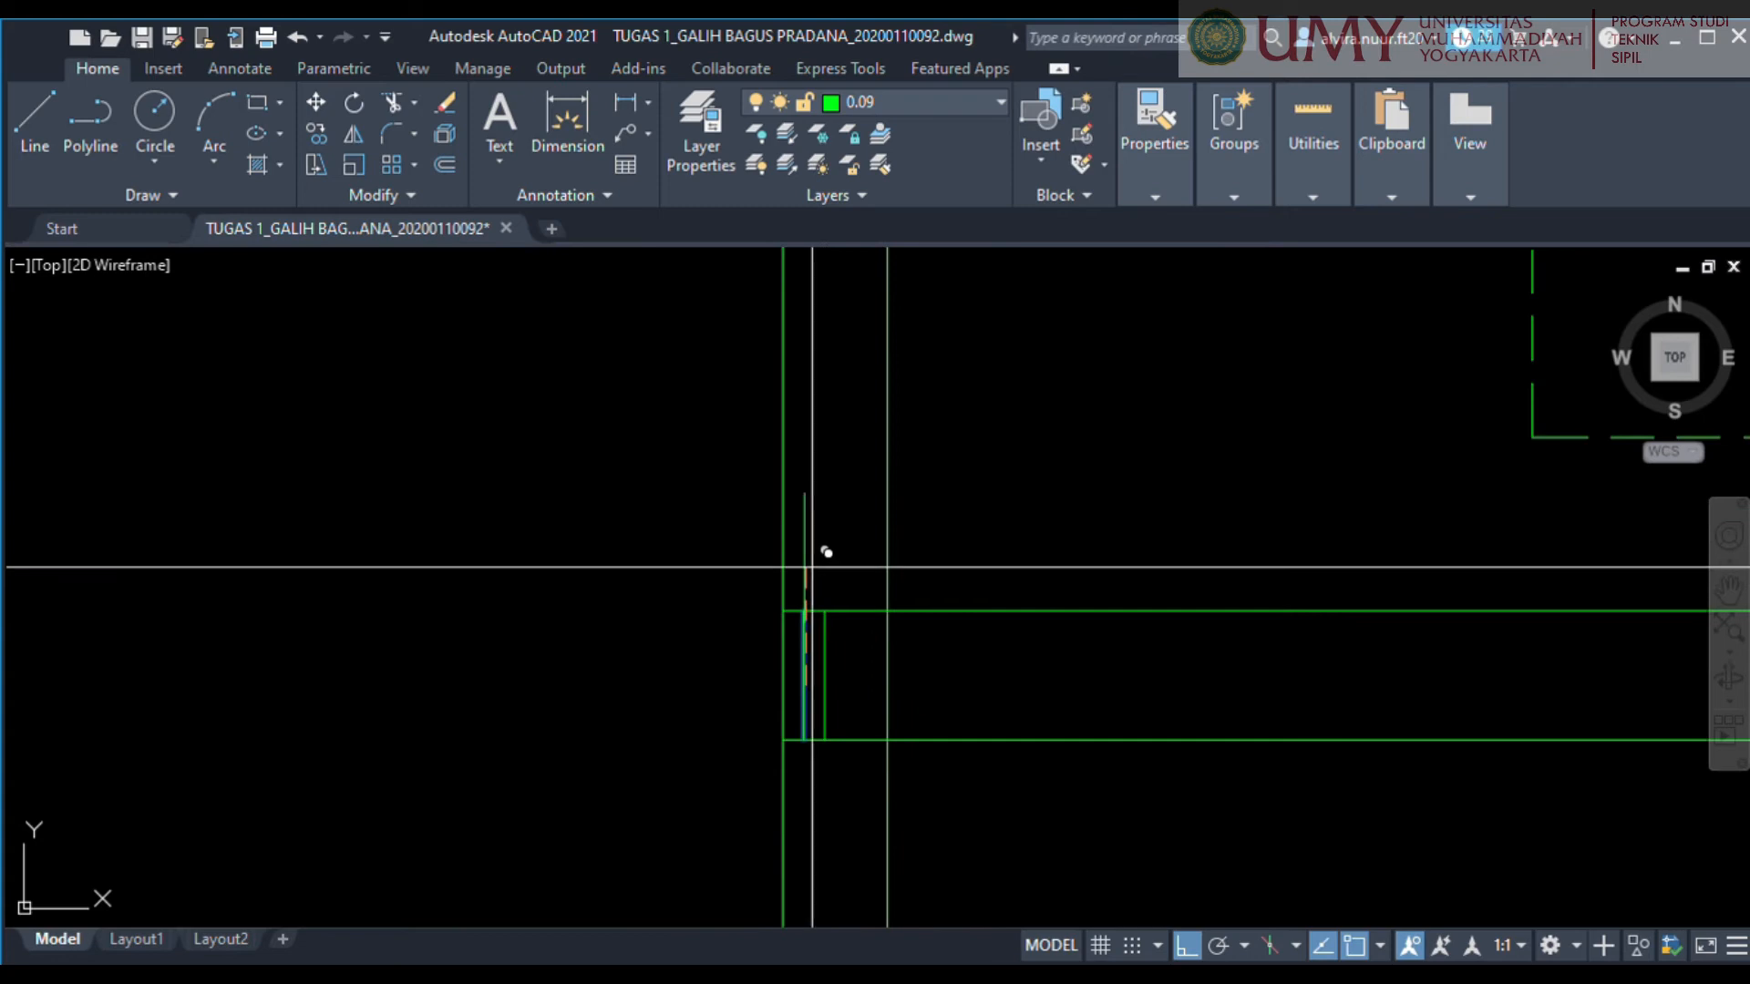
middle_drag(868, 685, 988, 574)
Fillet the upper horizontal line into the outer vertical line and the lower horizontal line into the inner vertical line.
scroll(738, 524, up, 4)
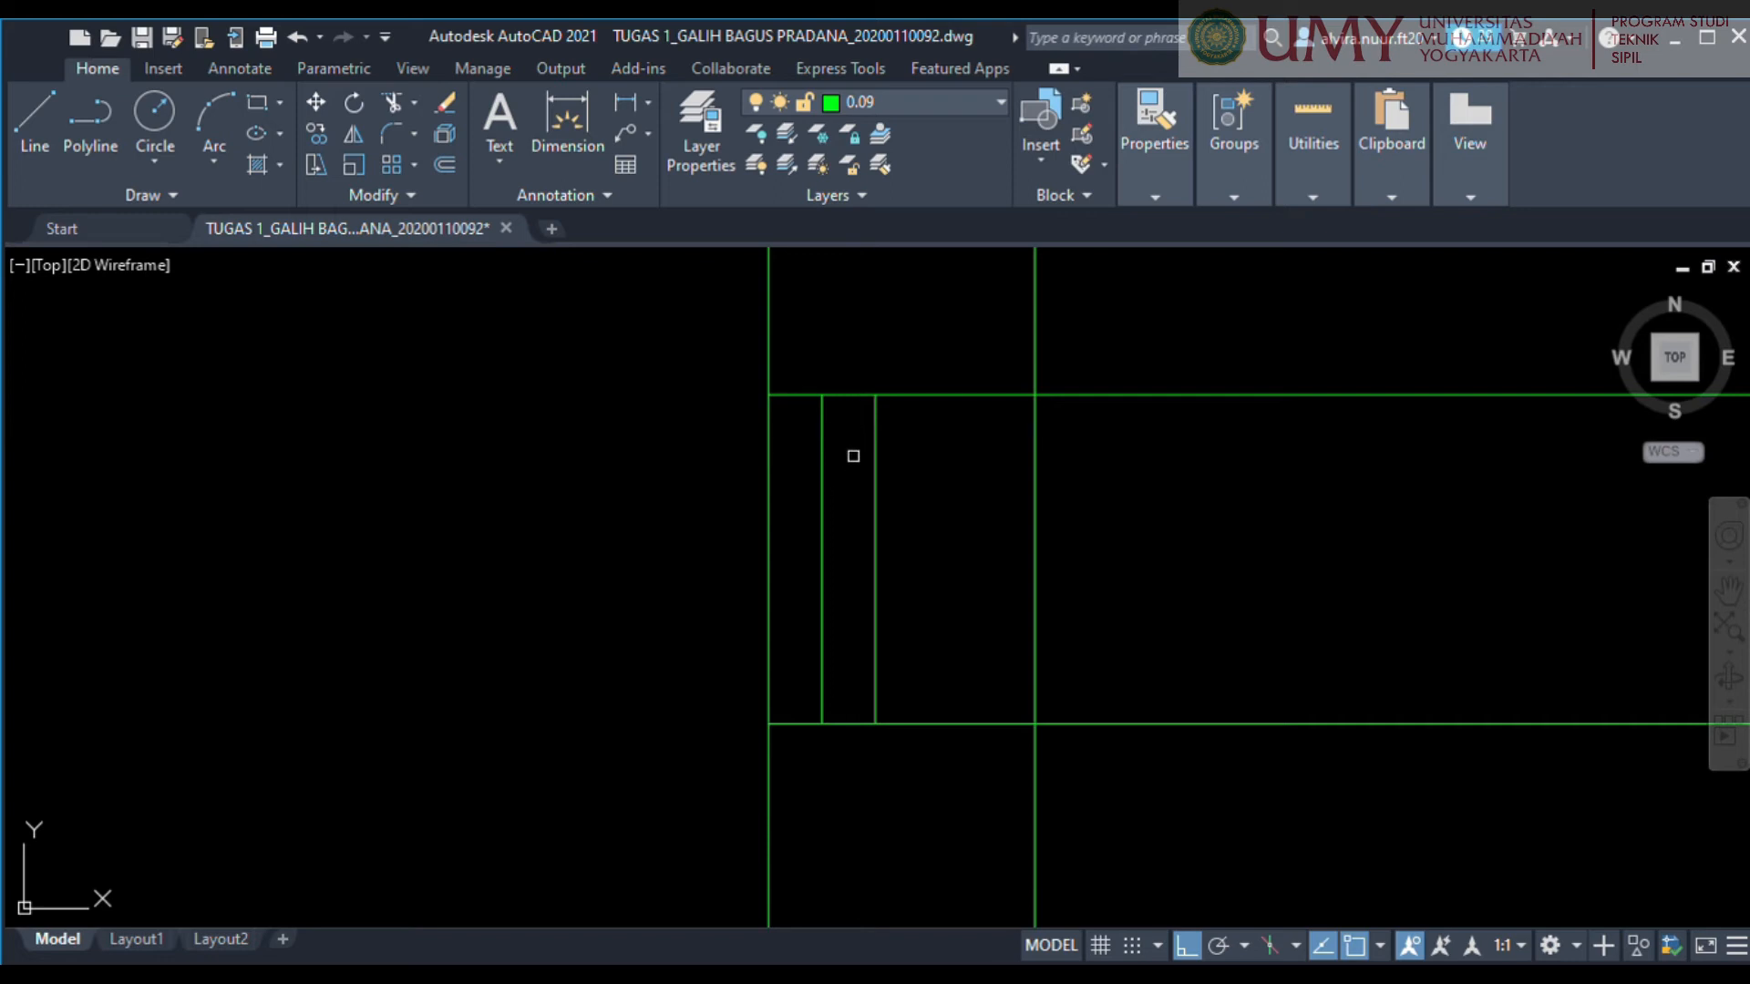
click(842, 395)
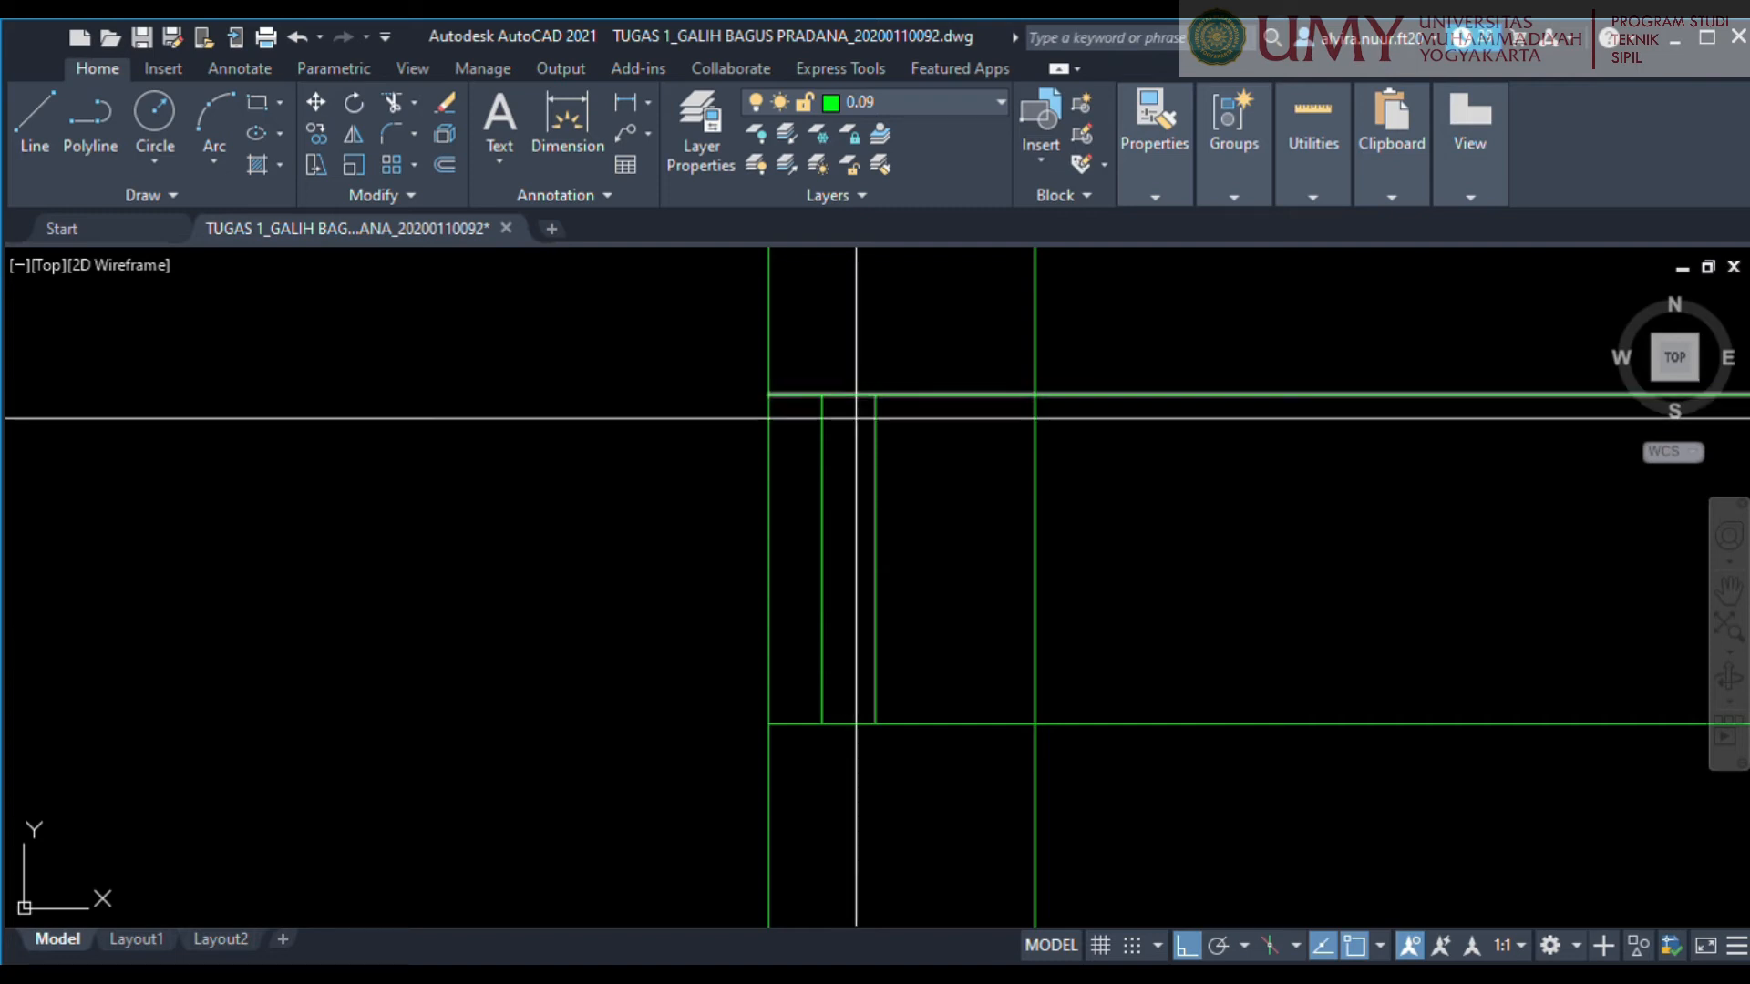
key(Return)
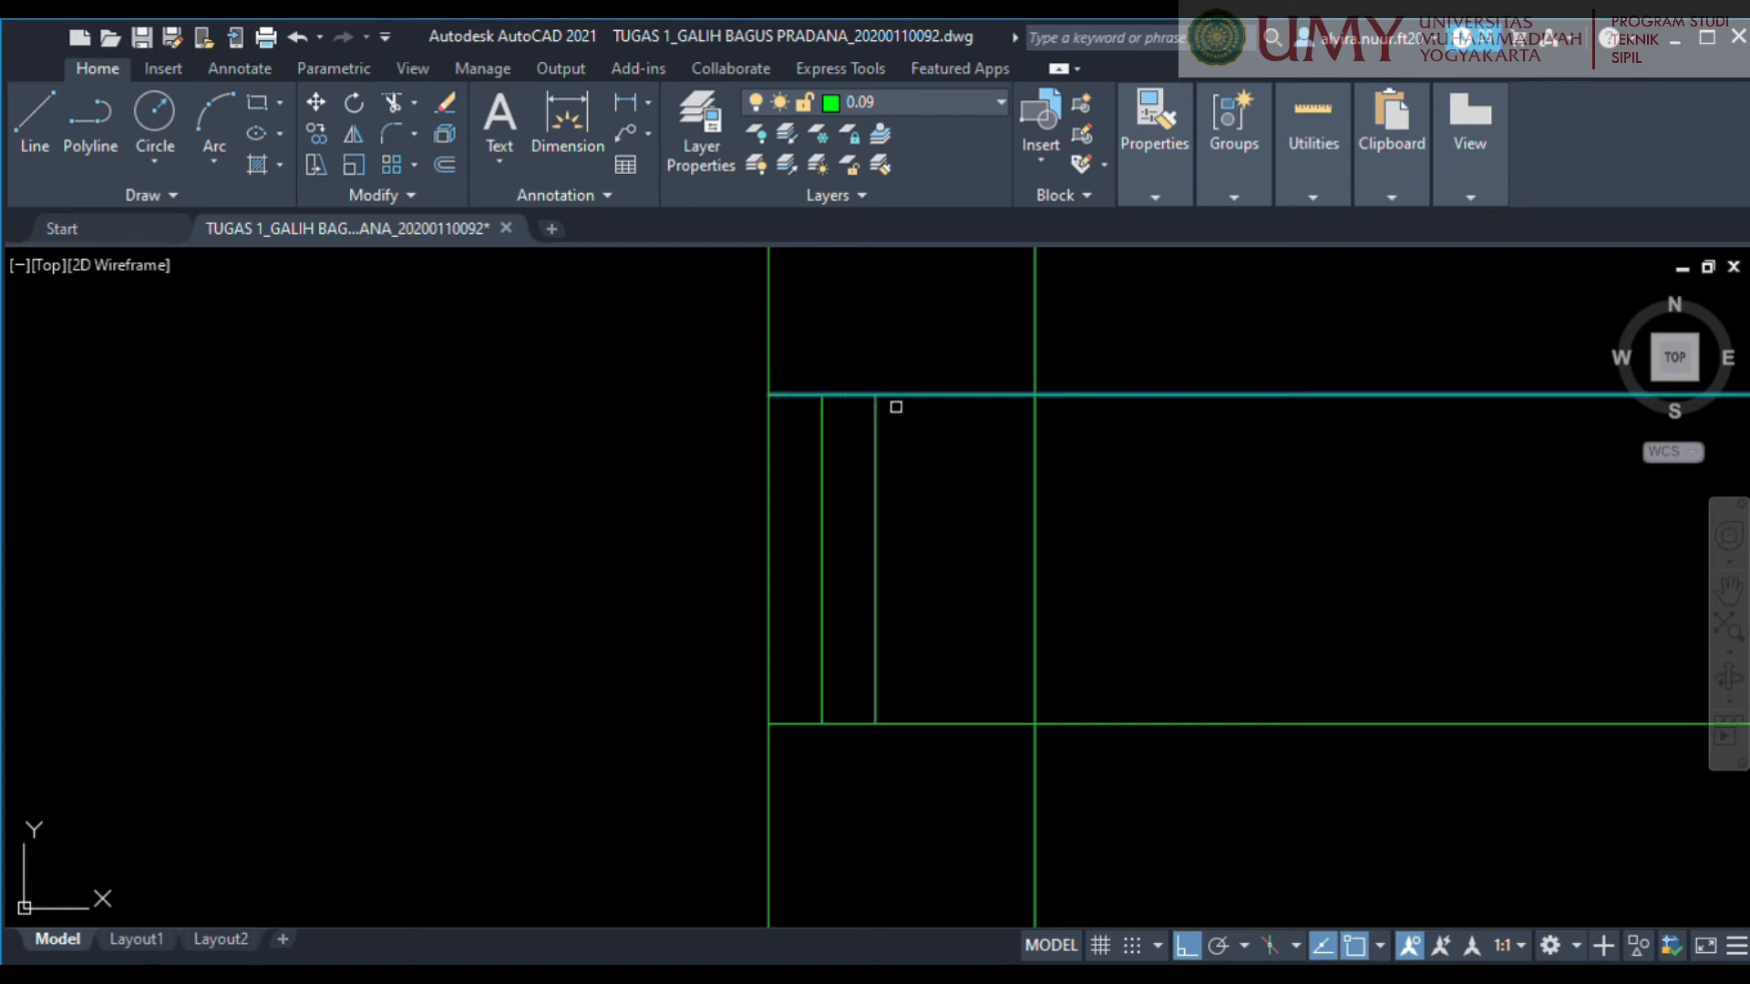
click(822, 485)
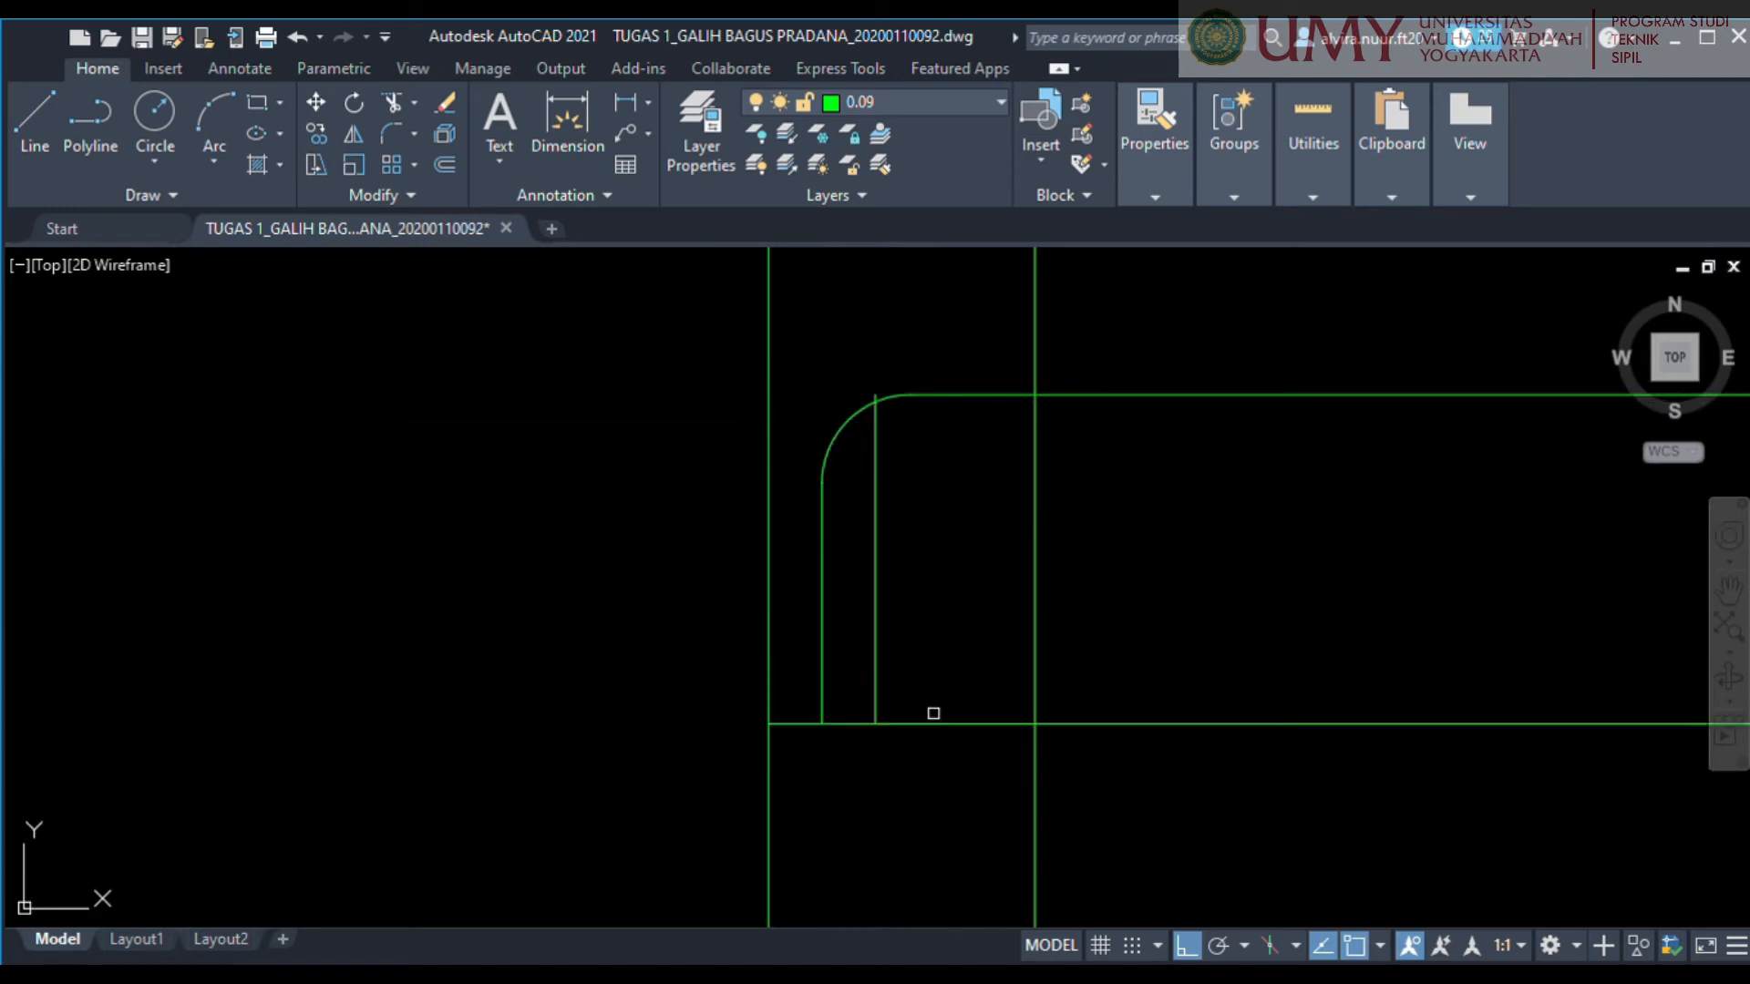
click(875, 609)
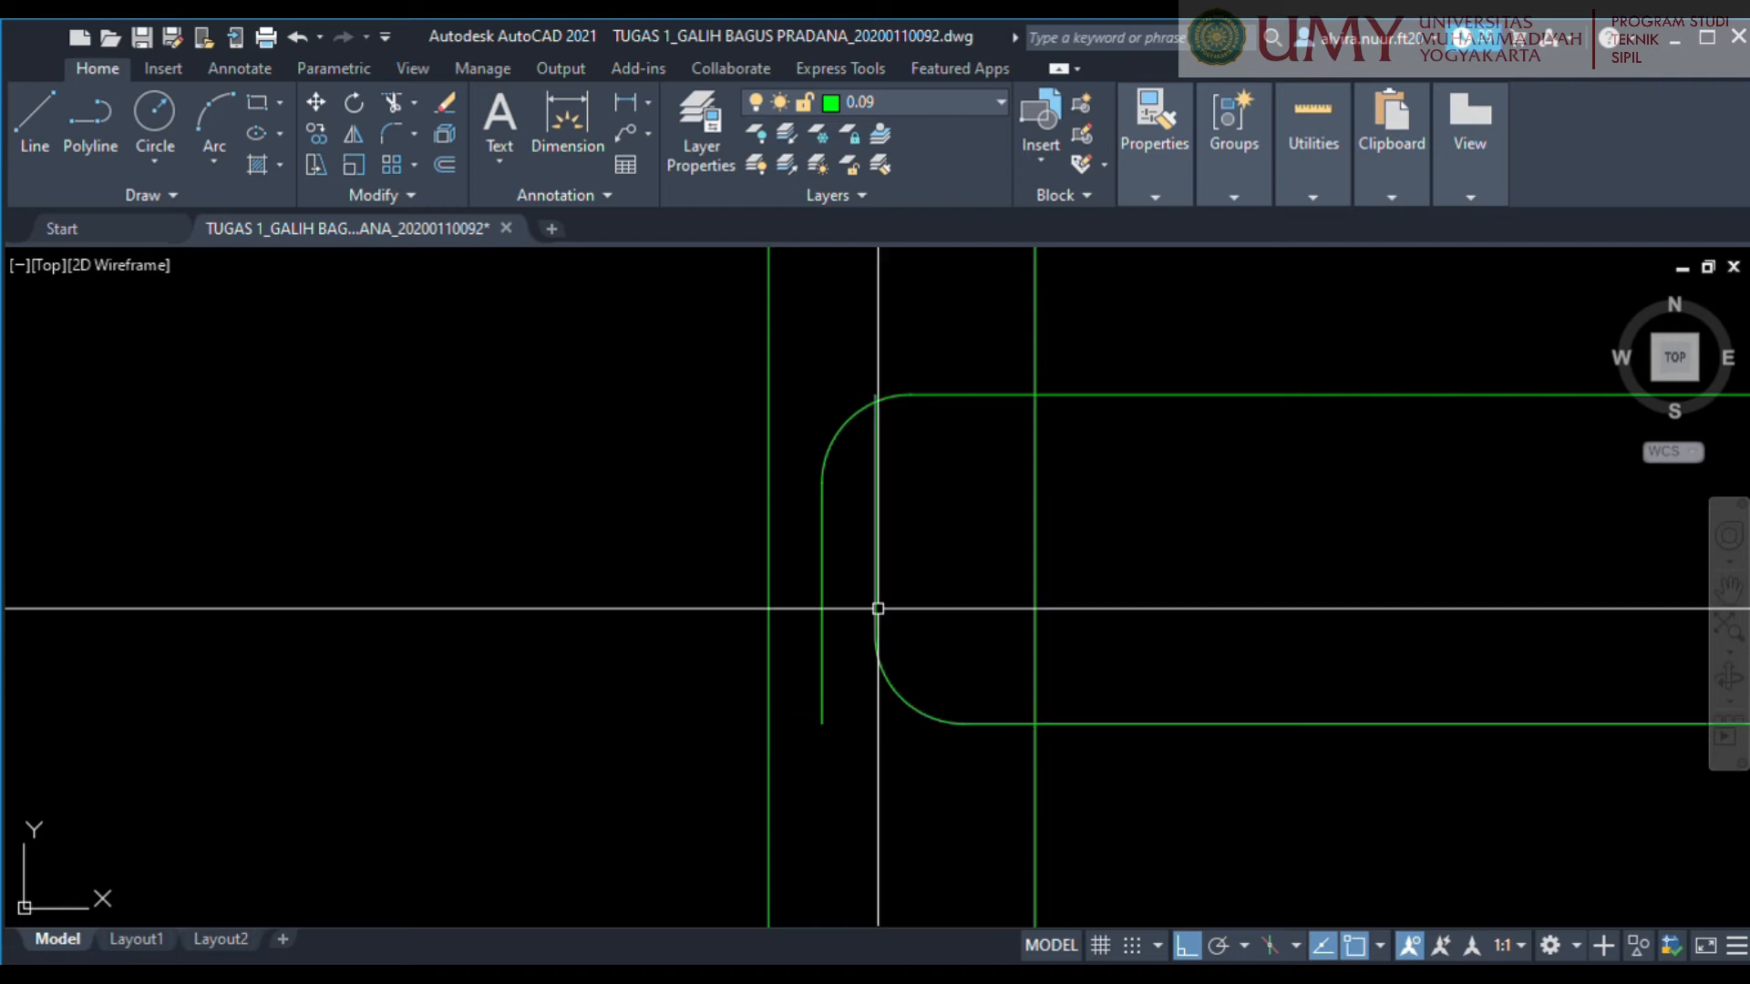
Shorten the free upper end of the inner vertical hook line so it stops below the upper bar.
click(875, 397)
click(875, 393)
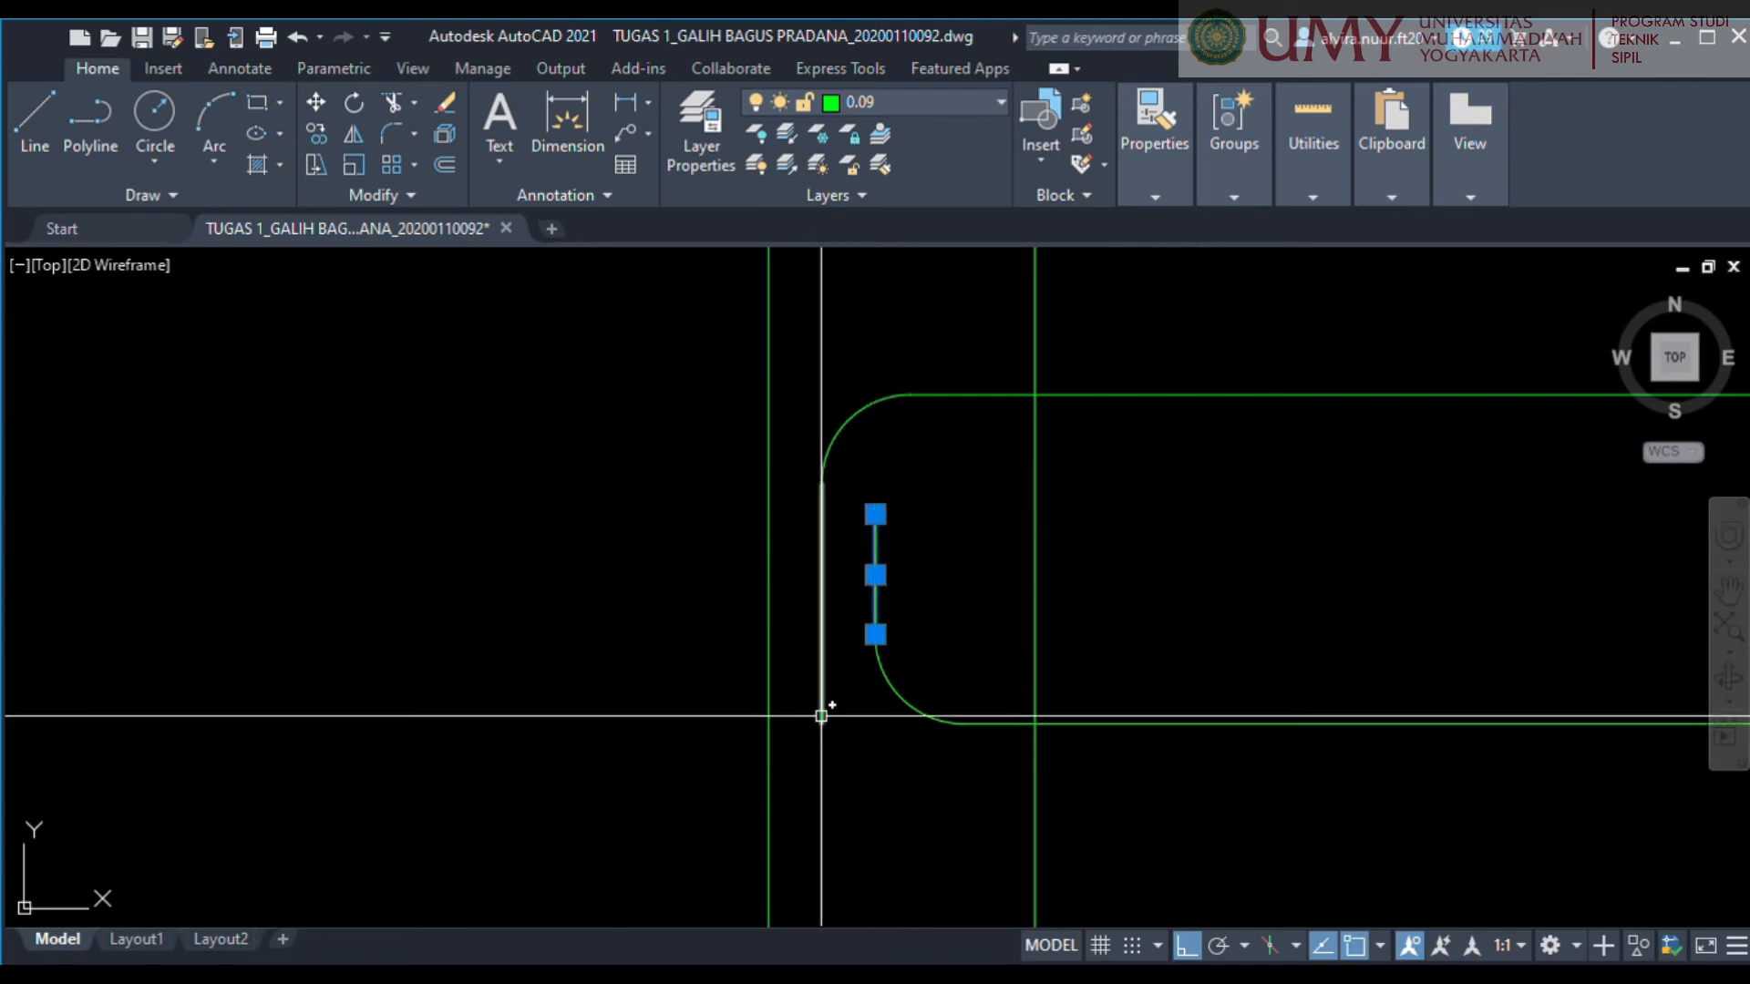
scroll(1027, 720, down, 4)
key(Escape)
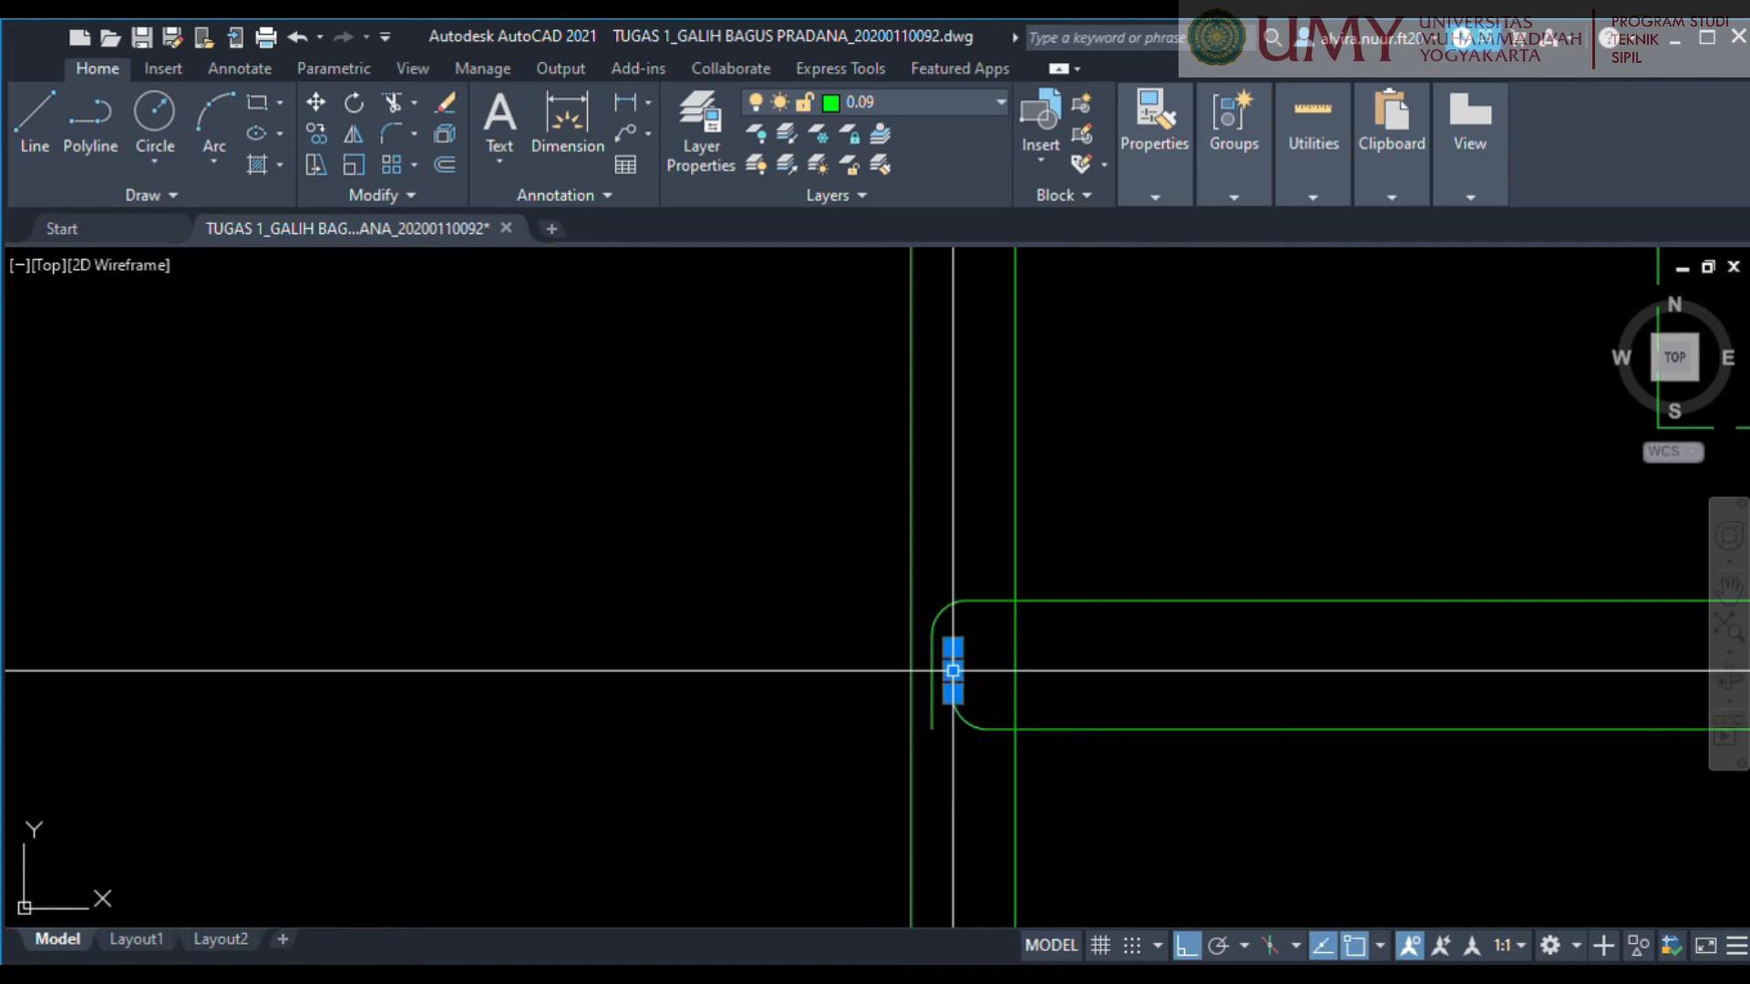
scroll(952, 670, up, 4)
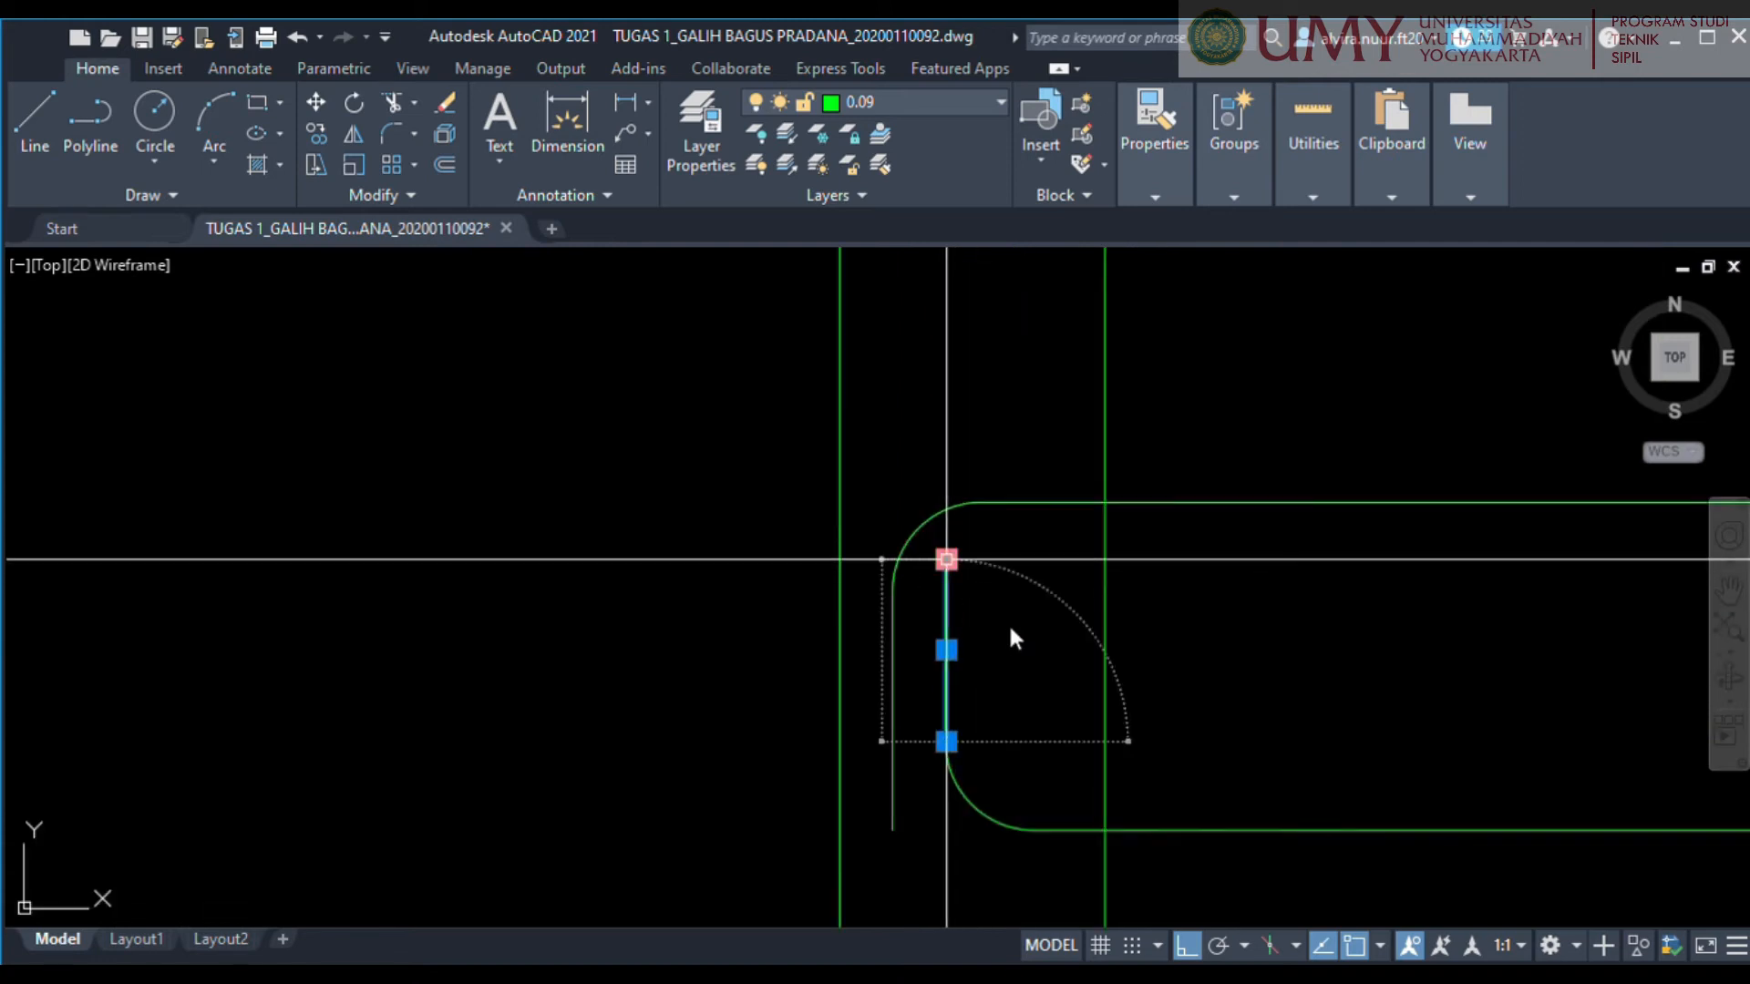
key(Escape)
scroll(1008, 770, down, 2)
middle_drag(1004, 752, 972, 694)
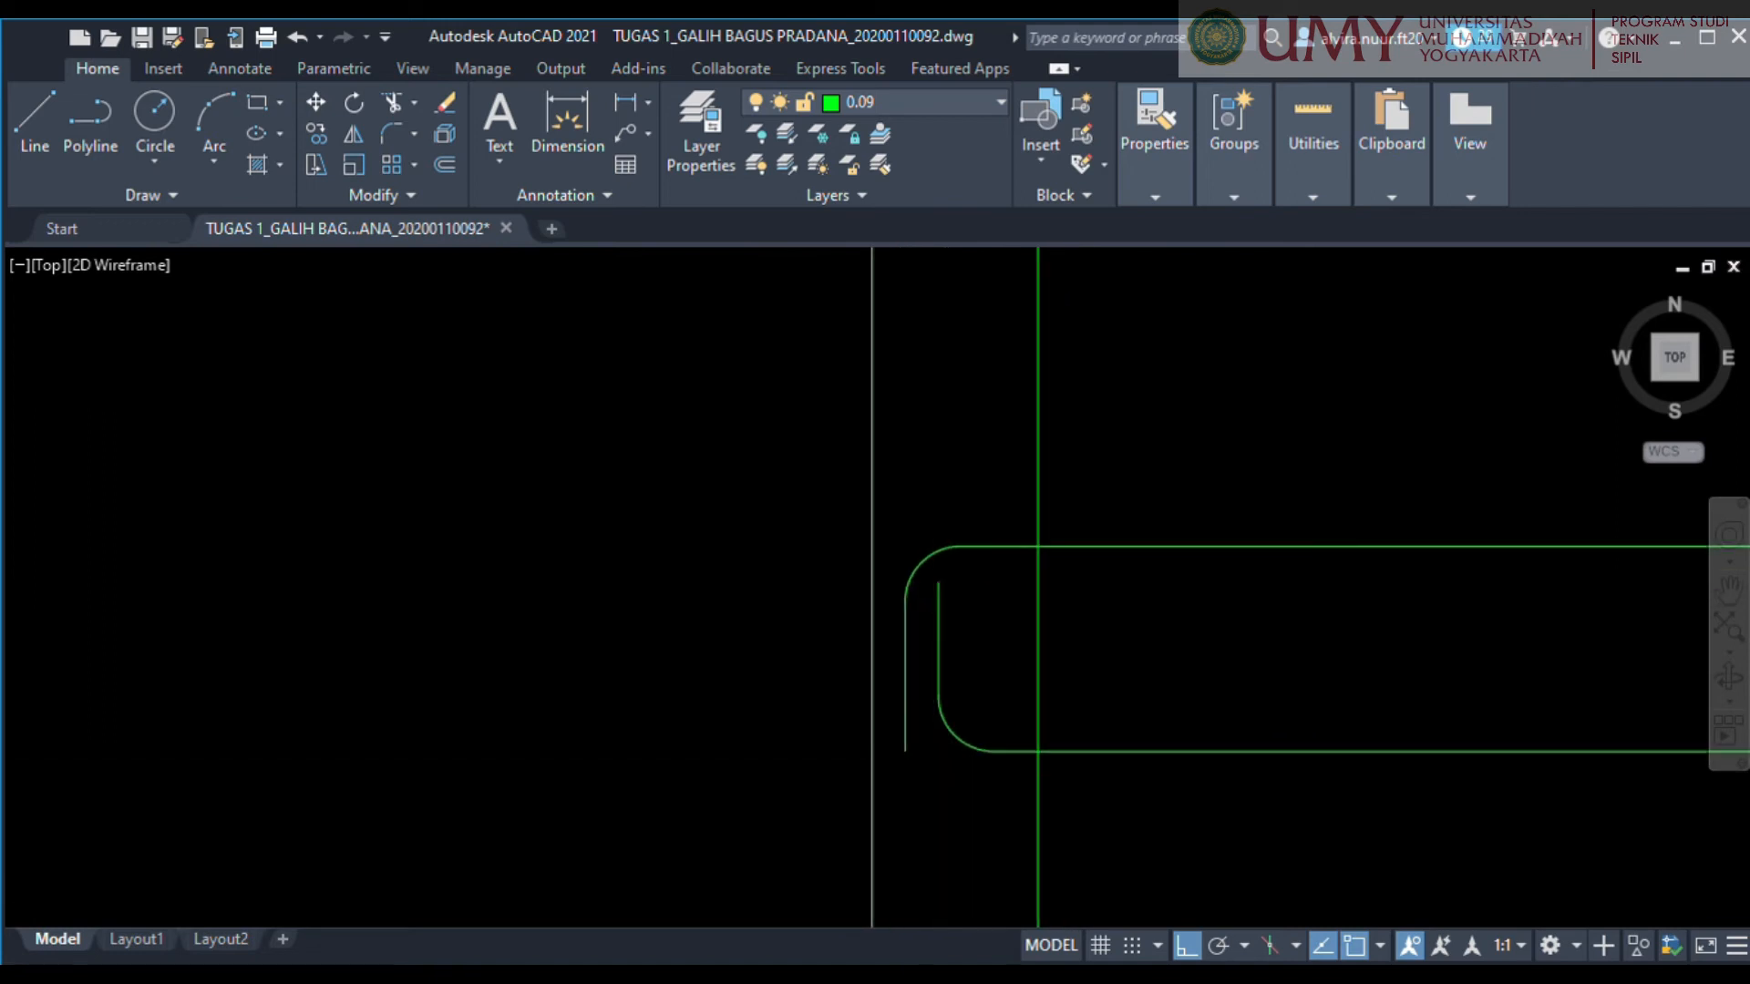
Shorten the free lower end of the outer vertical hook line so it stops above the lower bar.
scroll(918, 757, up, 2)
scroll(892, 734, up, 4)
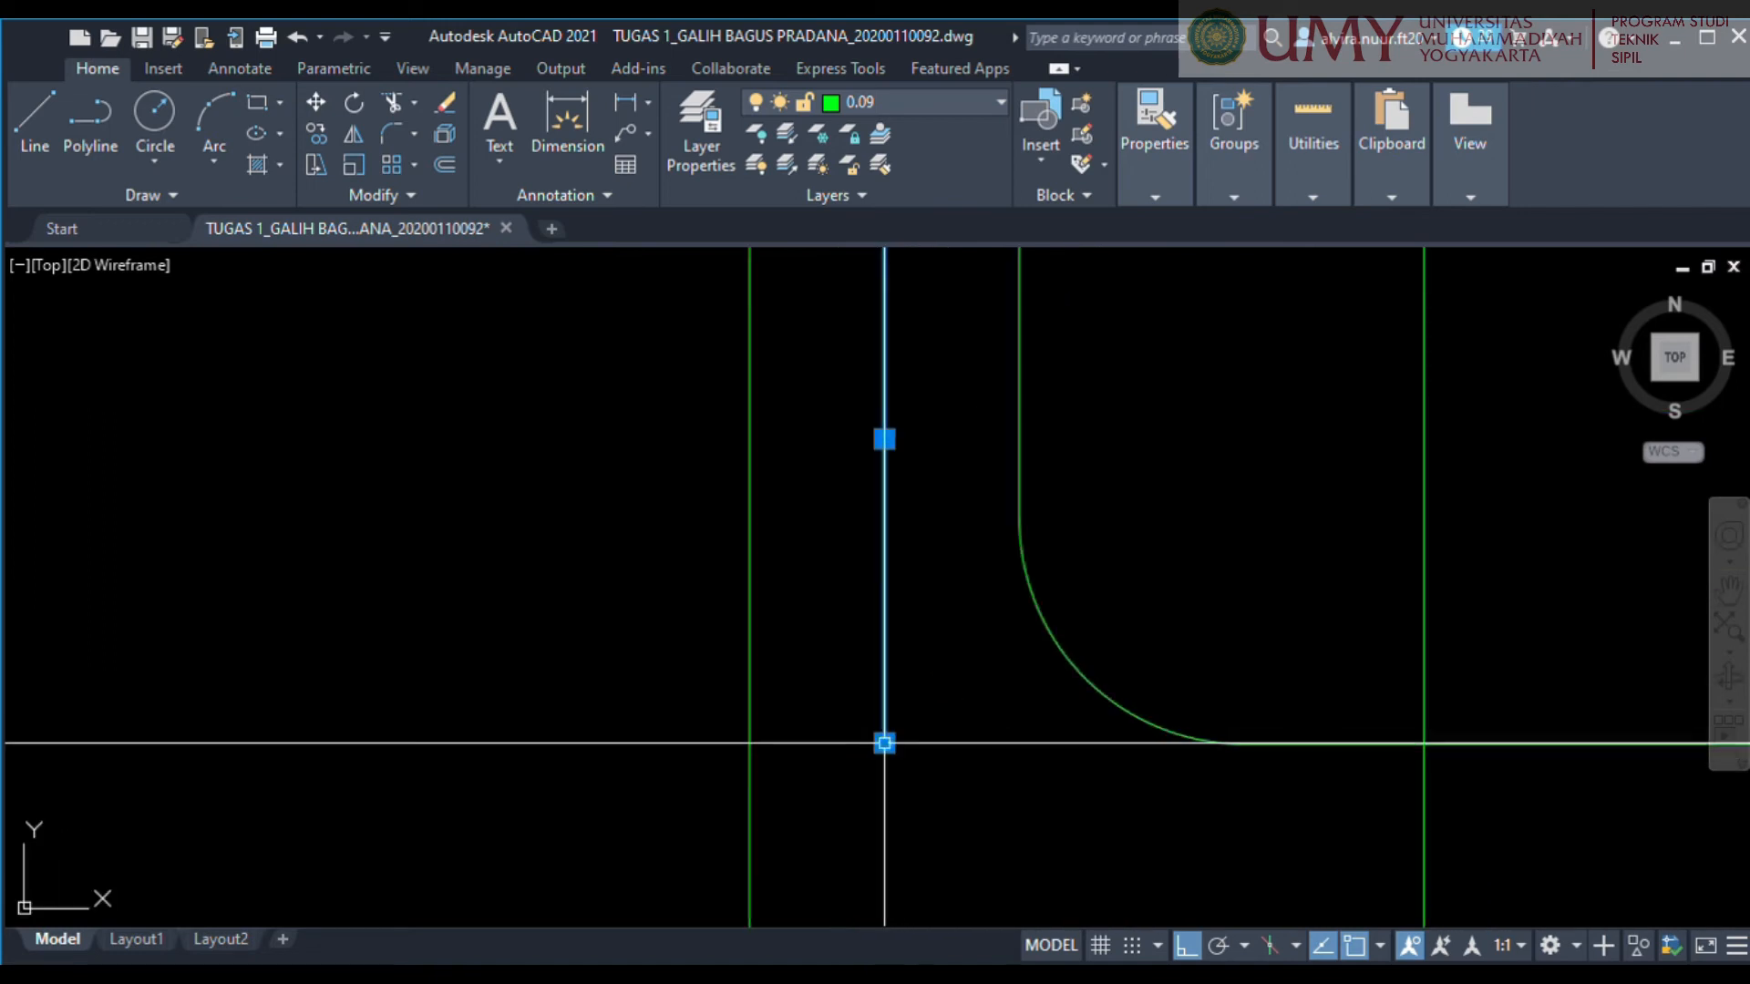
click(883, 640)
scroll(929, 683, down, 4)
key(Escape)
Mirror the finished left-end hooks about the bar's vertical midline to create matching hooks at the right wall, keeping the originals.
middle_drag(1242, 825, 889, 807)
scroll(947, 764, down, 8)
middle_drag(994, 770, 908, 655)
click(734, 519)
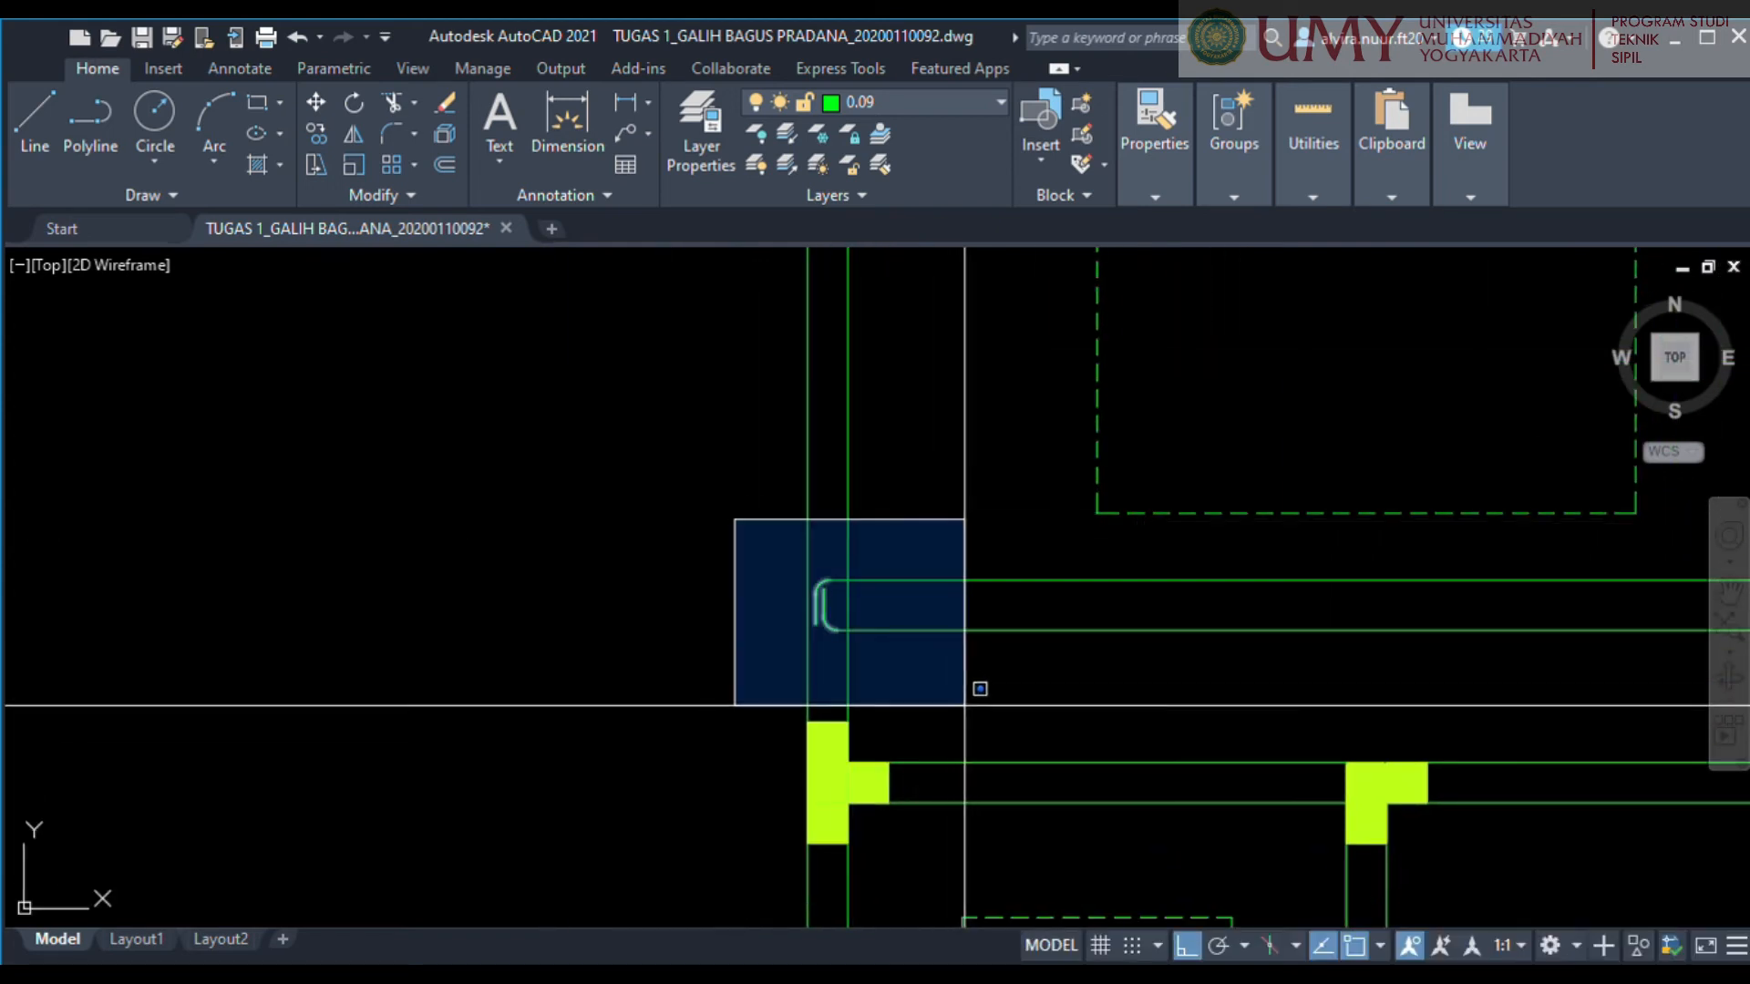
click(976, 691)
middle_drag(1161, 726, 802, 736)
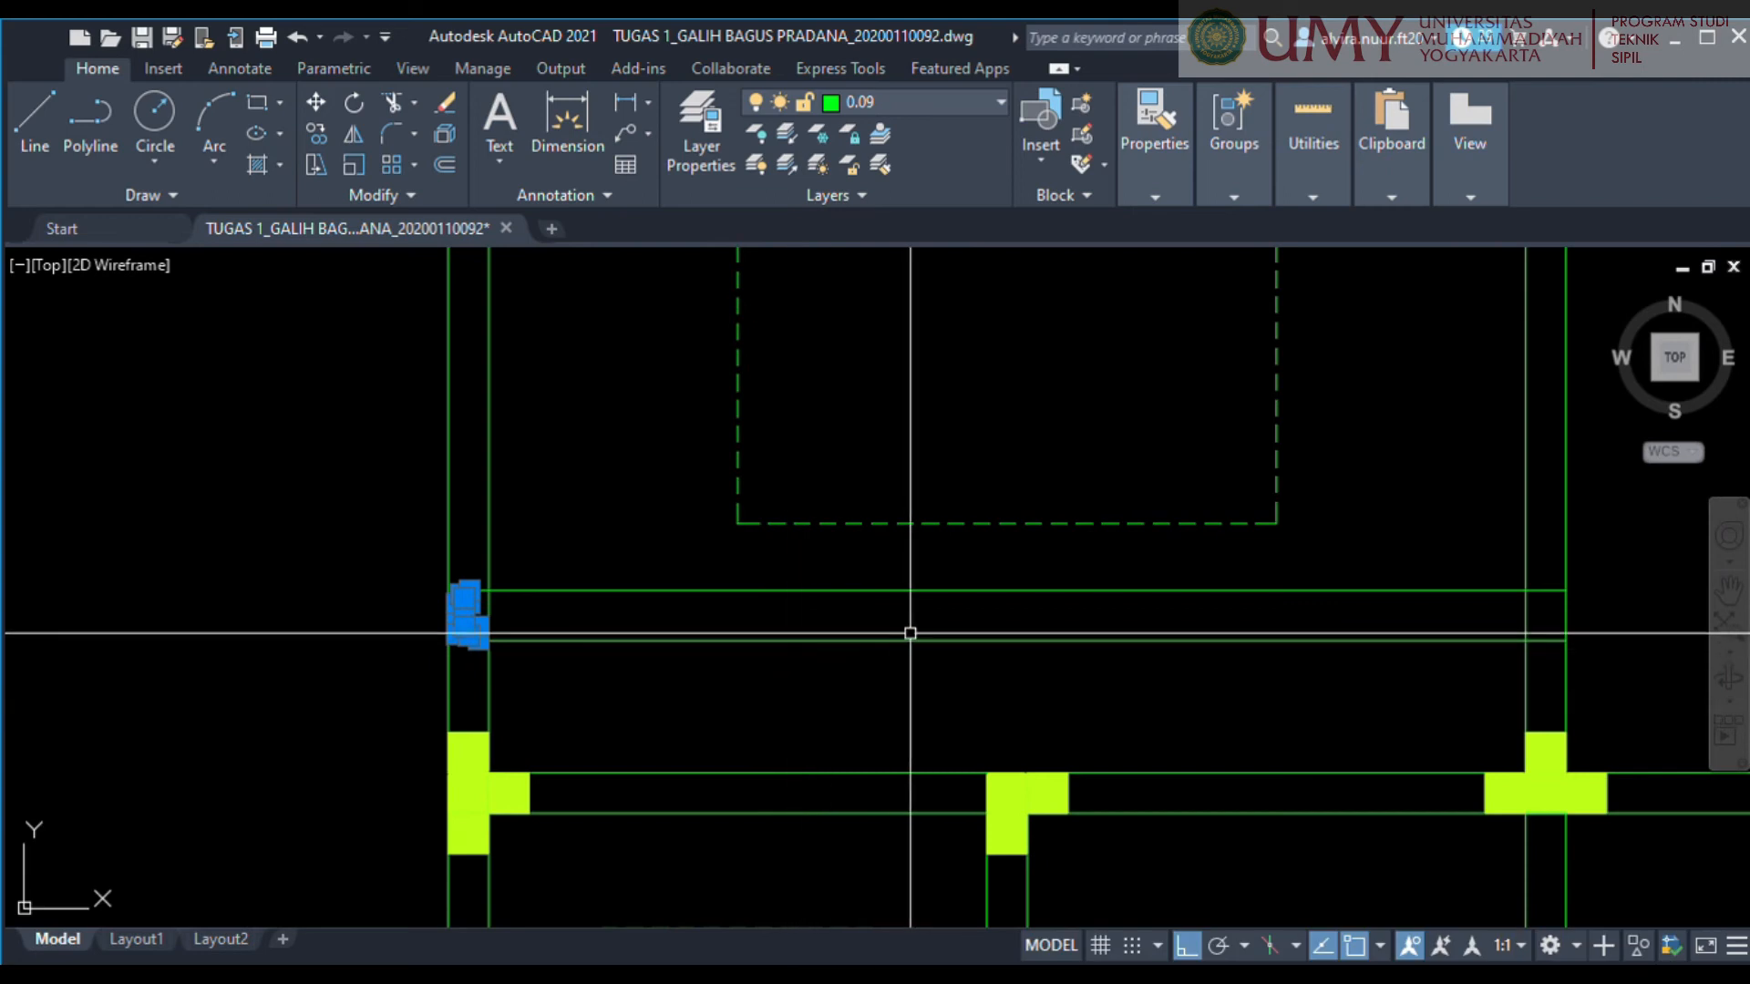
text(mi)
key(Return)
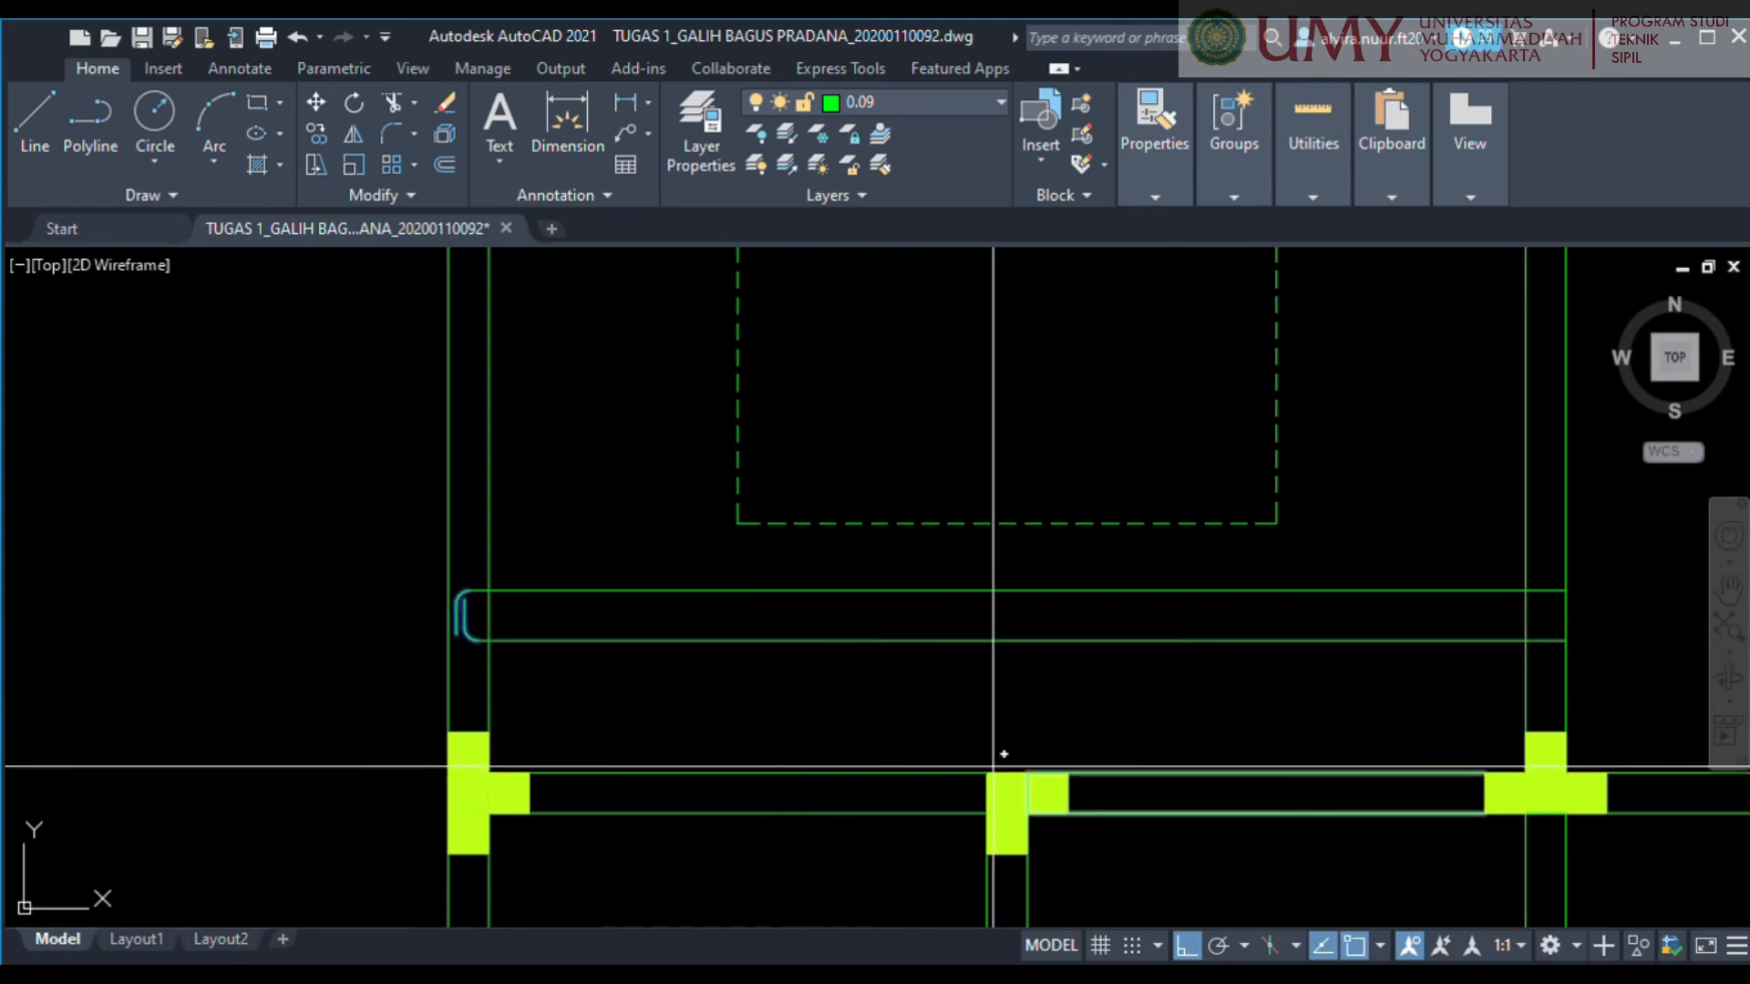
click(1007, 522)
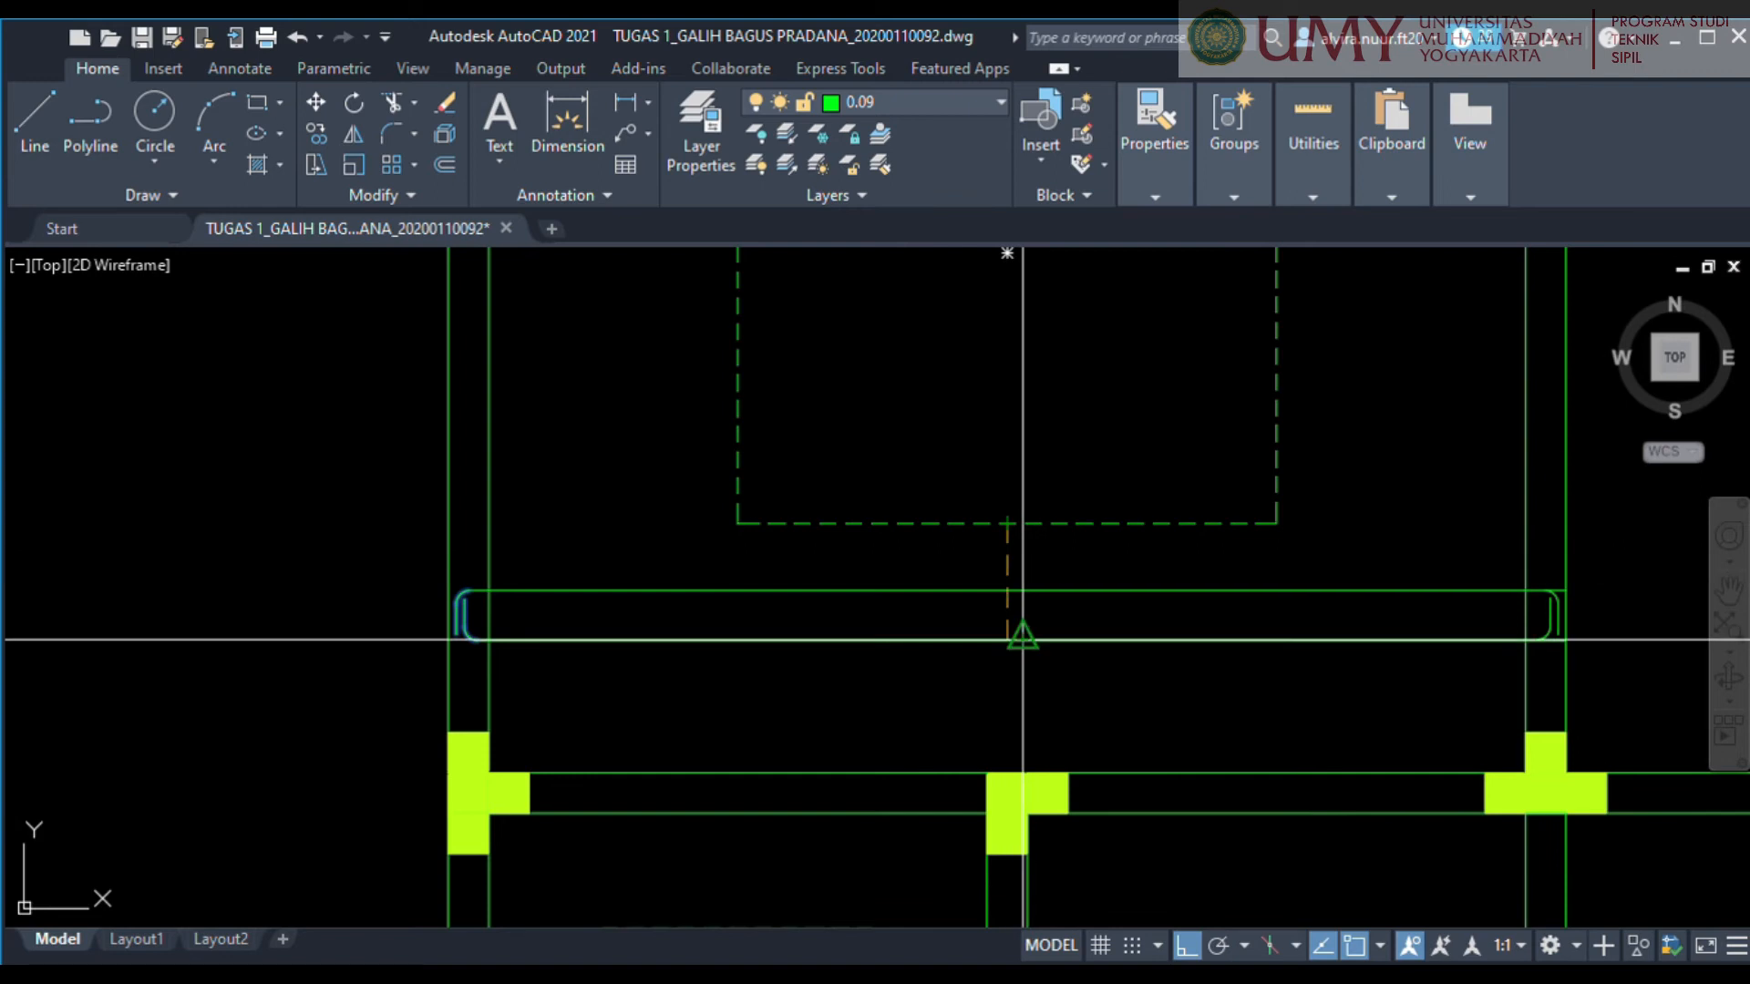
key(Return)
Shorten the right ends of the upper and lower horizontal bar lines so they stop where the mirrored hook curves begin.
middle_drag(1401, 673, 1002, 702)
scroll(1155, 630, up, 5)
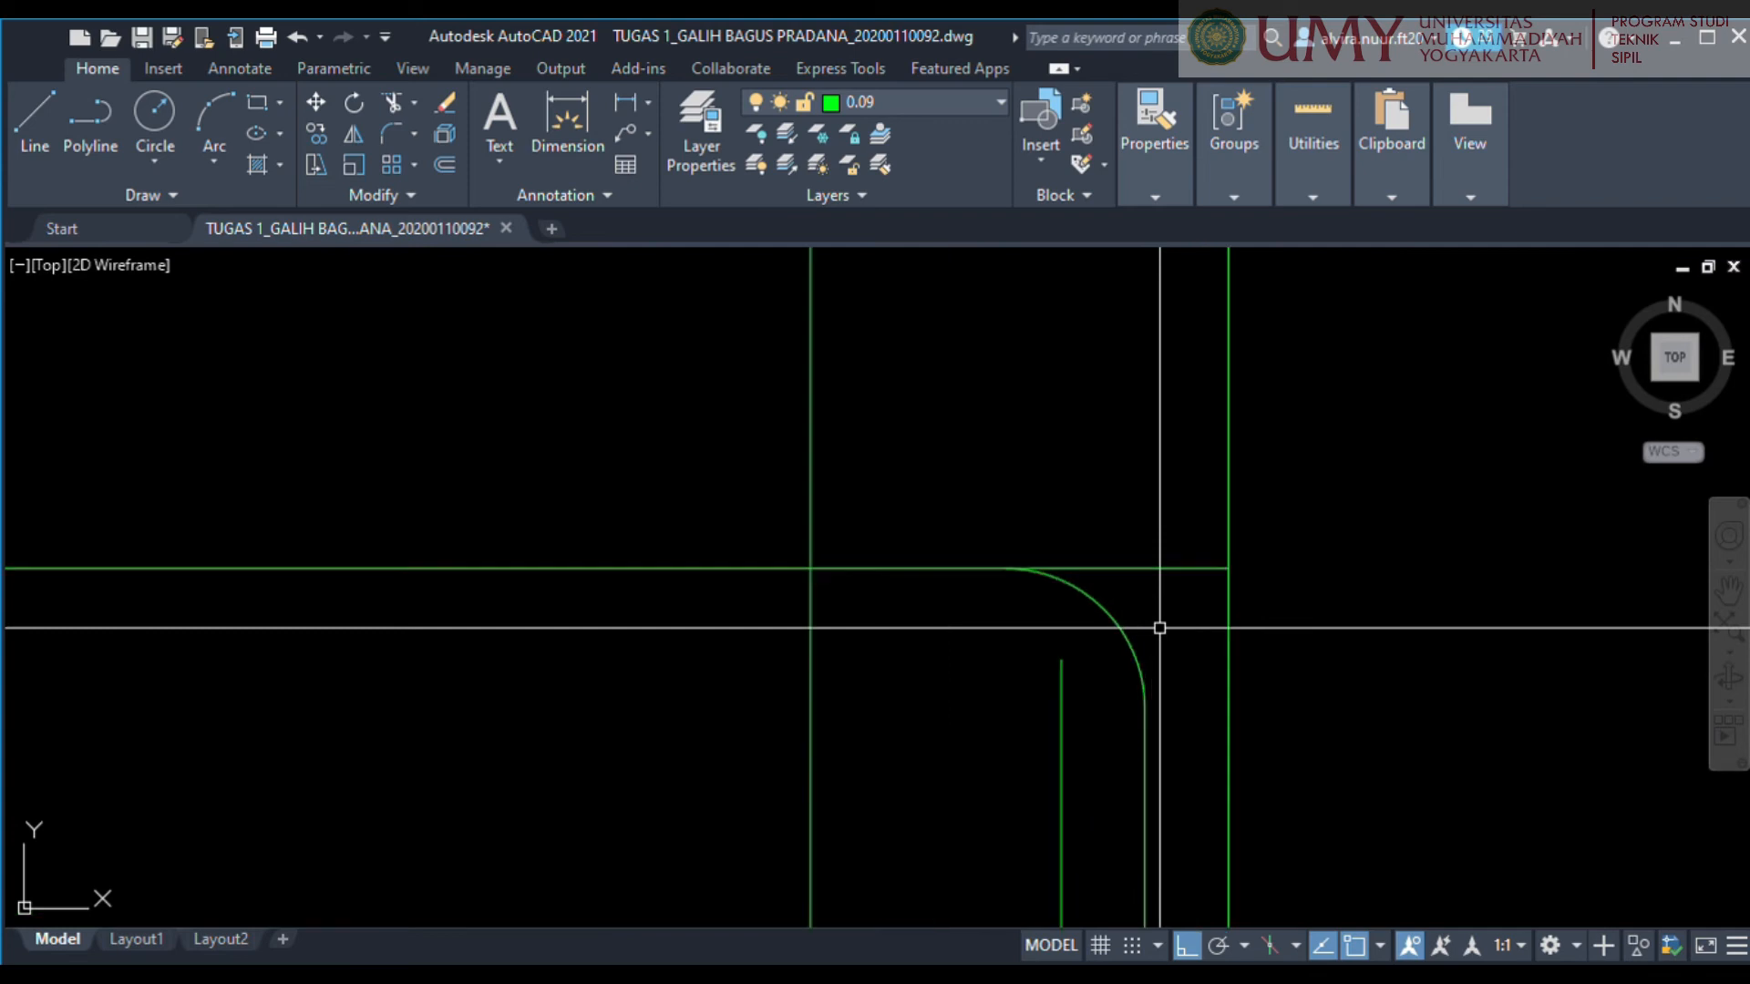
click(1162, 596)
middle_drag(1195, 673, 1137, 456)
scroll(1137, 440, down, 4)
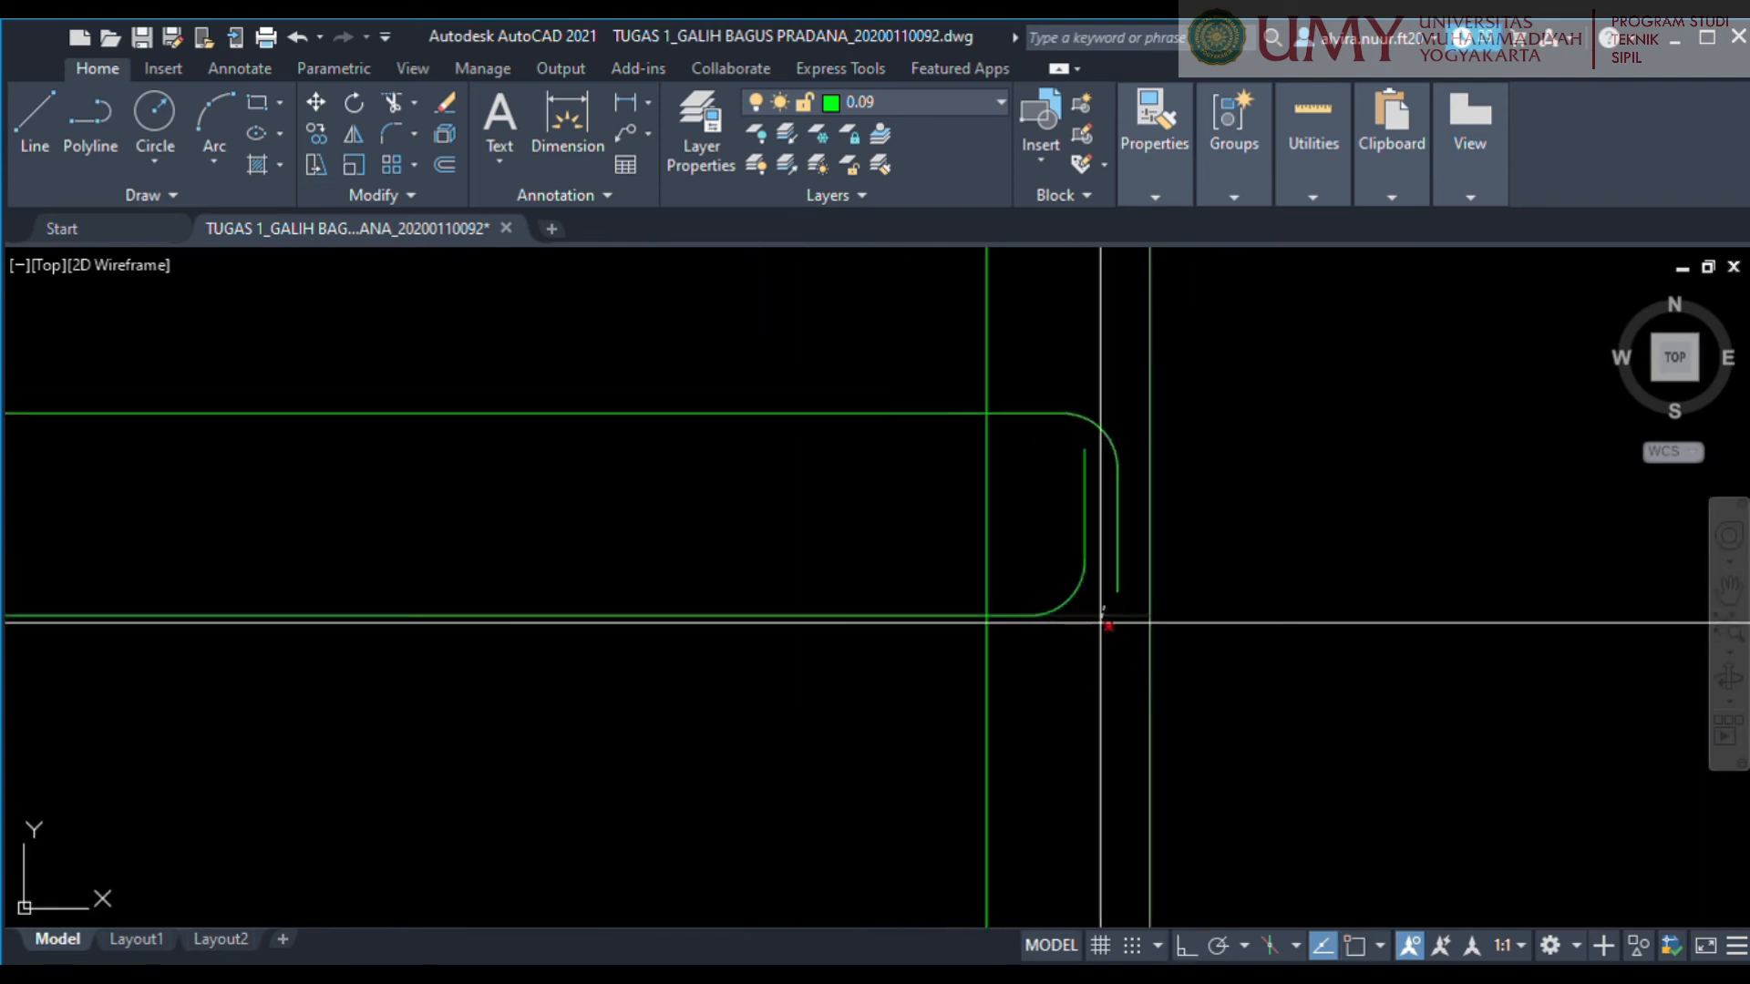
scroll(1091, 656, down, 6)
middle_drag(1096, 674, 1314, 695)
scroll(1100, 653, down, 2)
mouse_move(1099, 653)
middle_down()
mouse_move(1472, 671)
mouse_move(1303, 671)
middle_up()
click(668, 583)
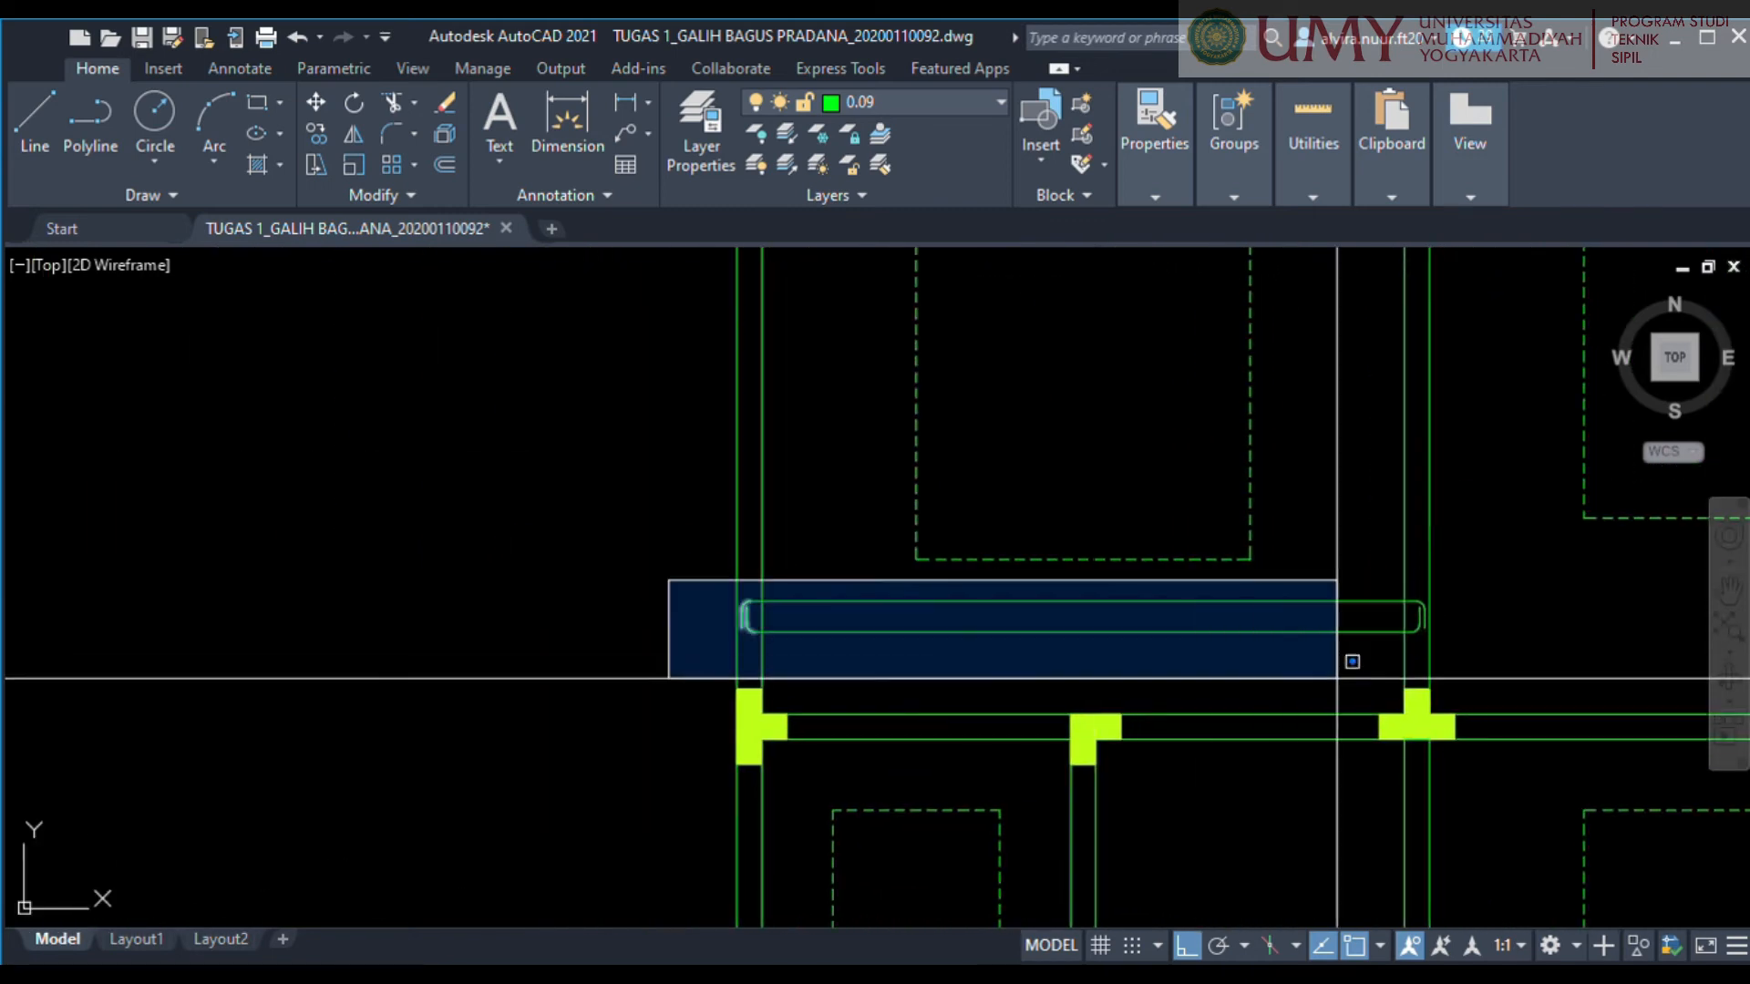
click(1505, 658)
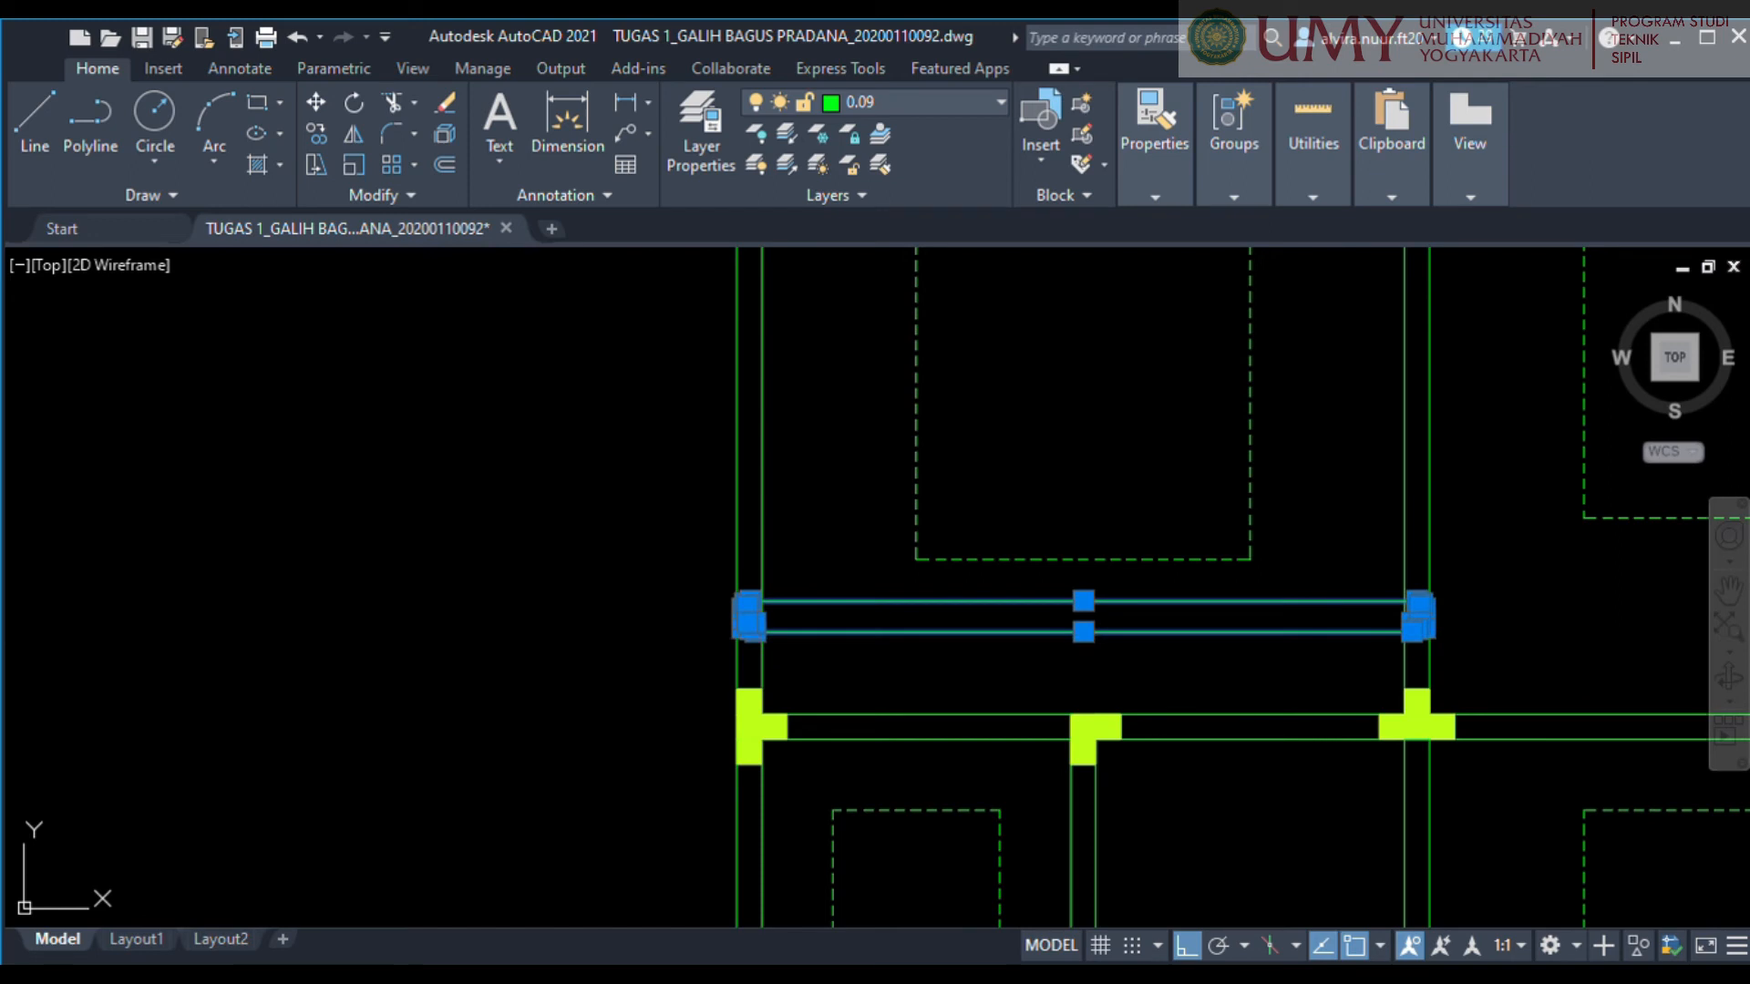
key(Escape)
middle_drag(1125, 568, 1082, 601)
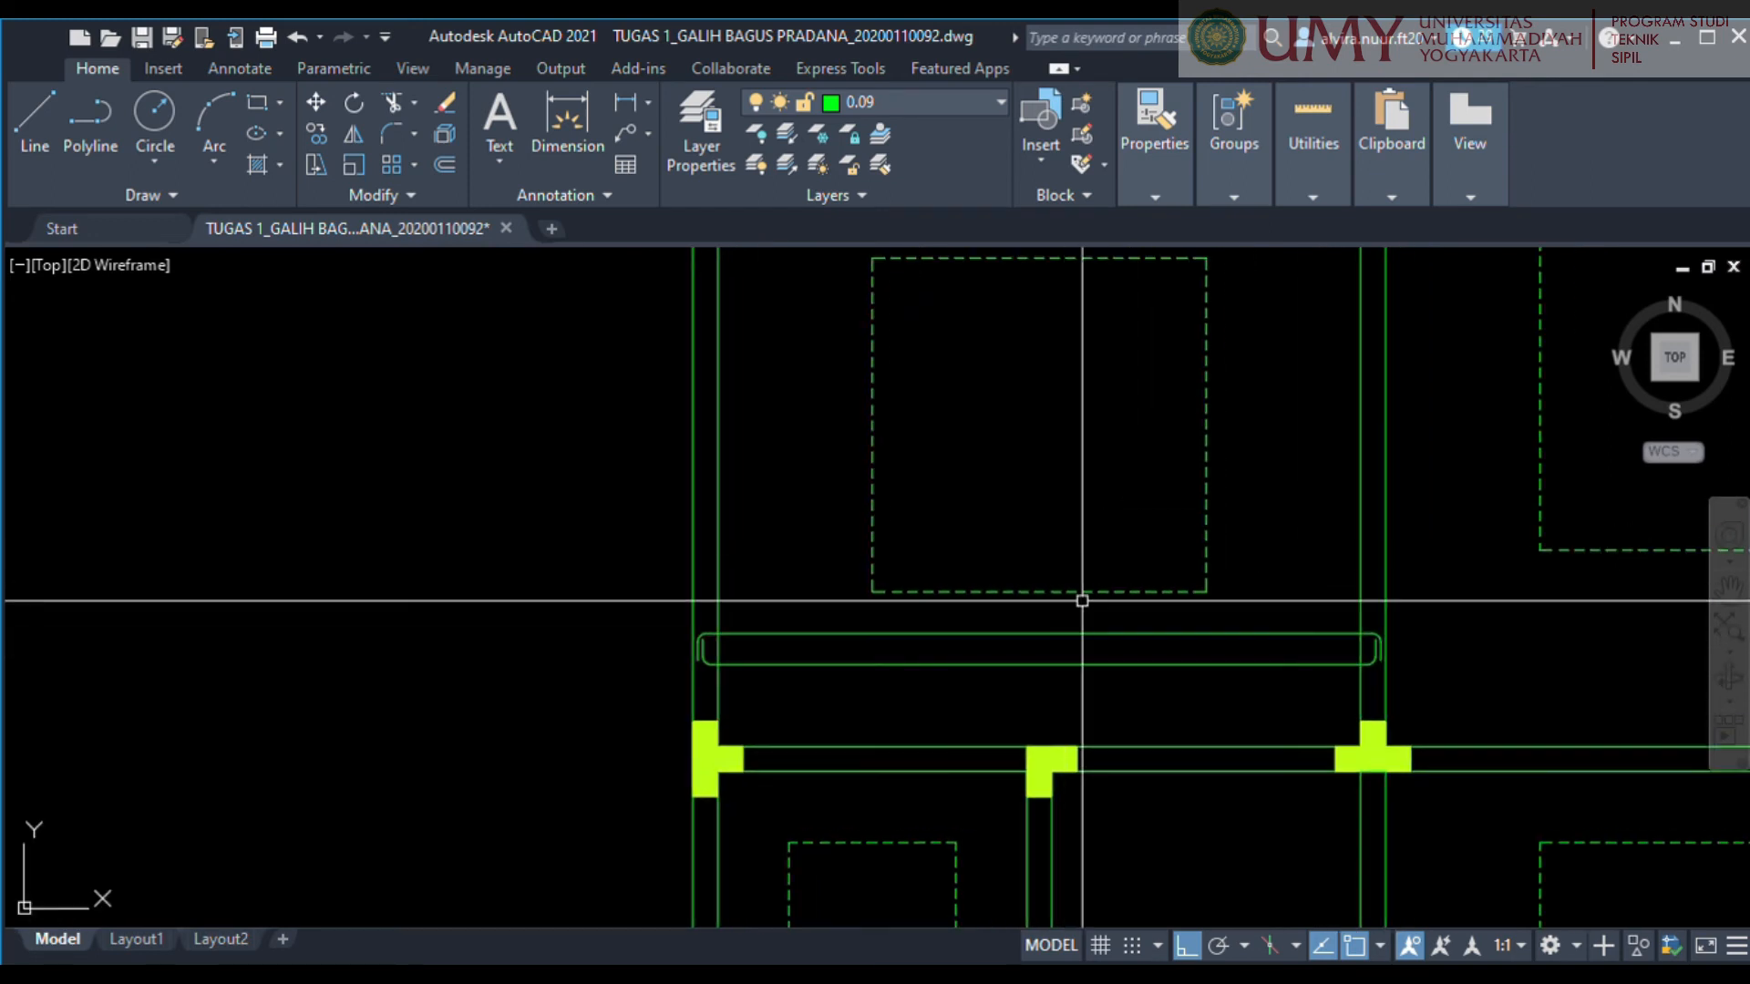
click(1166, 627)
click(1046, 682)
middle_drag(1043, 672, 973, 665)
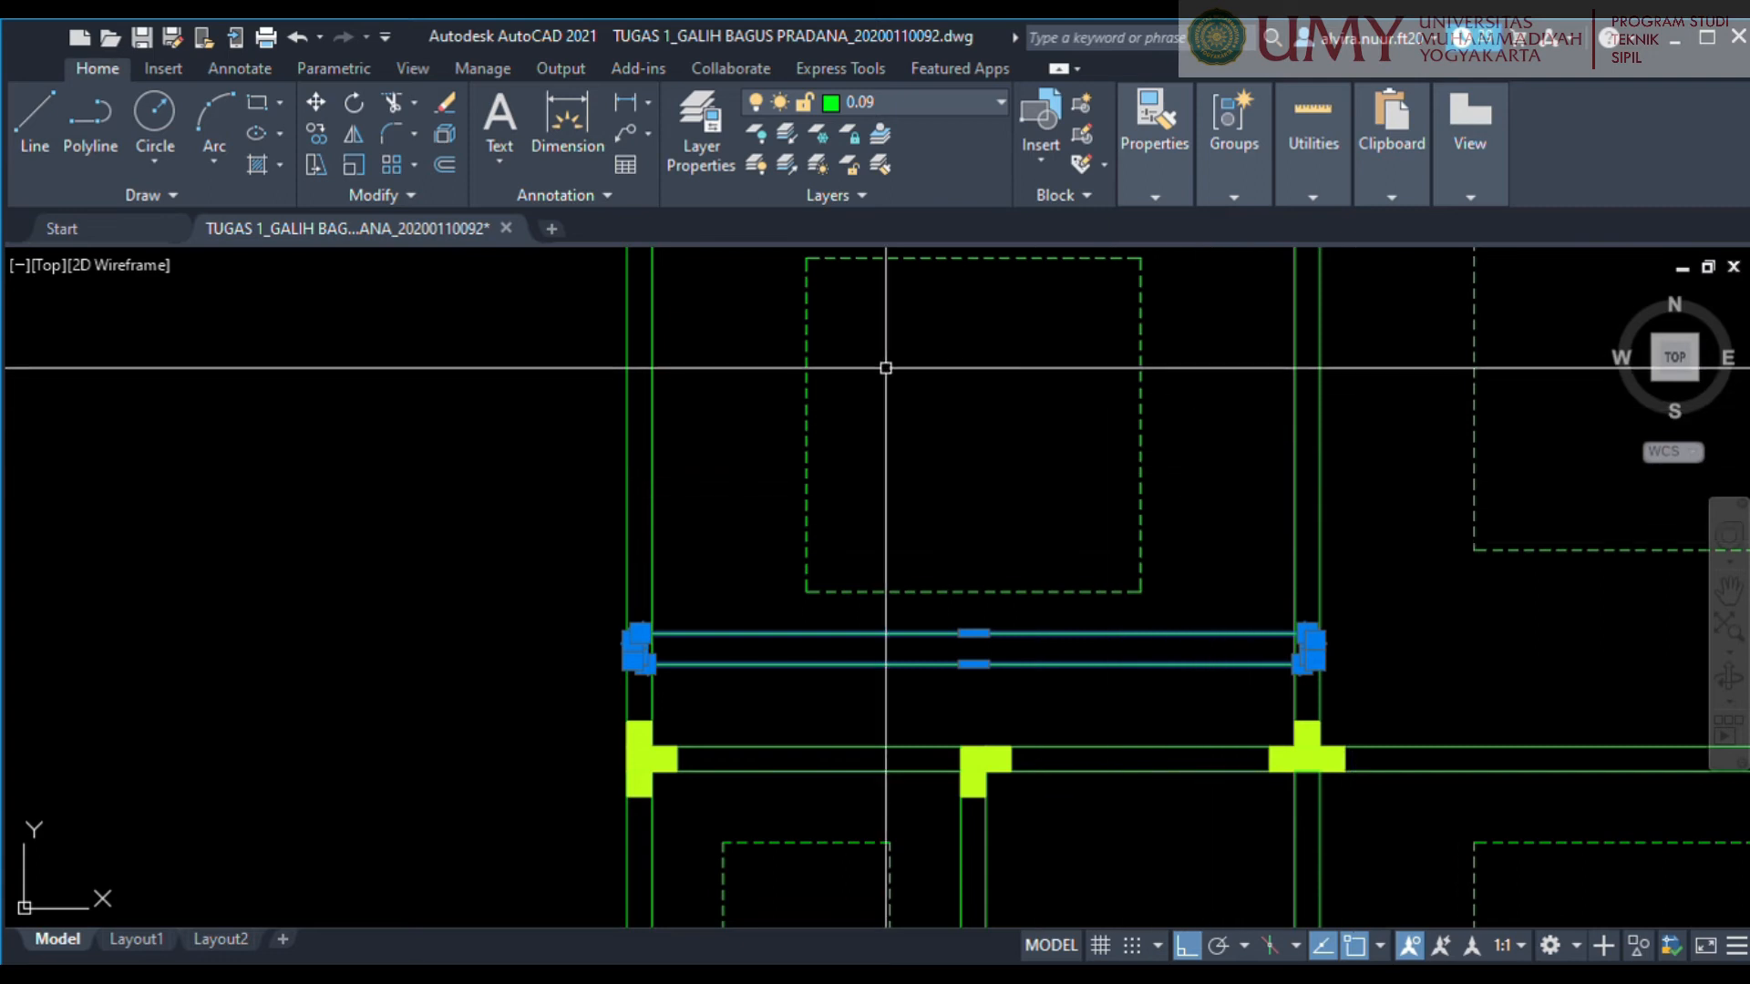
middle_drag(769, 406, 764, 449)
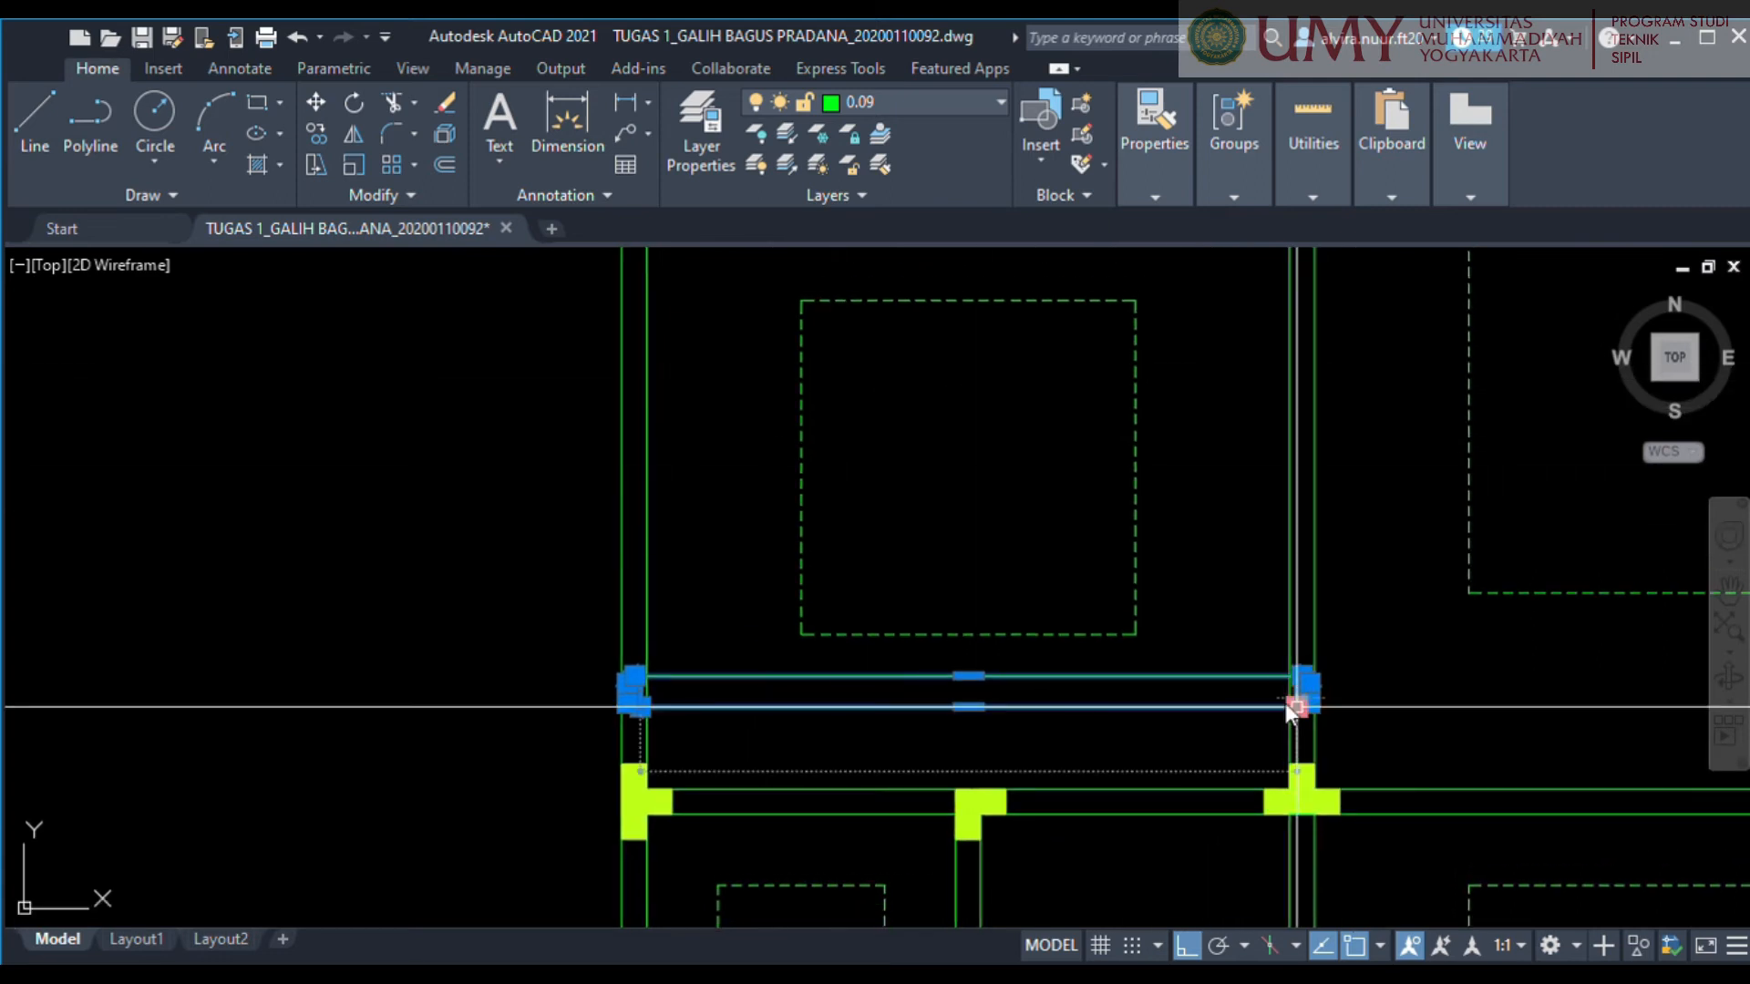
key(Escape)
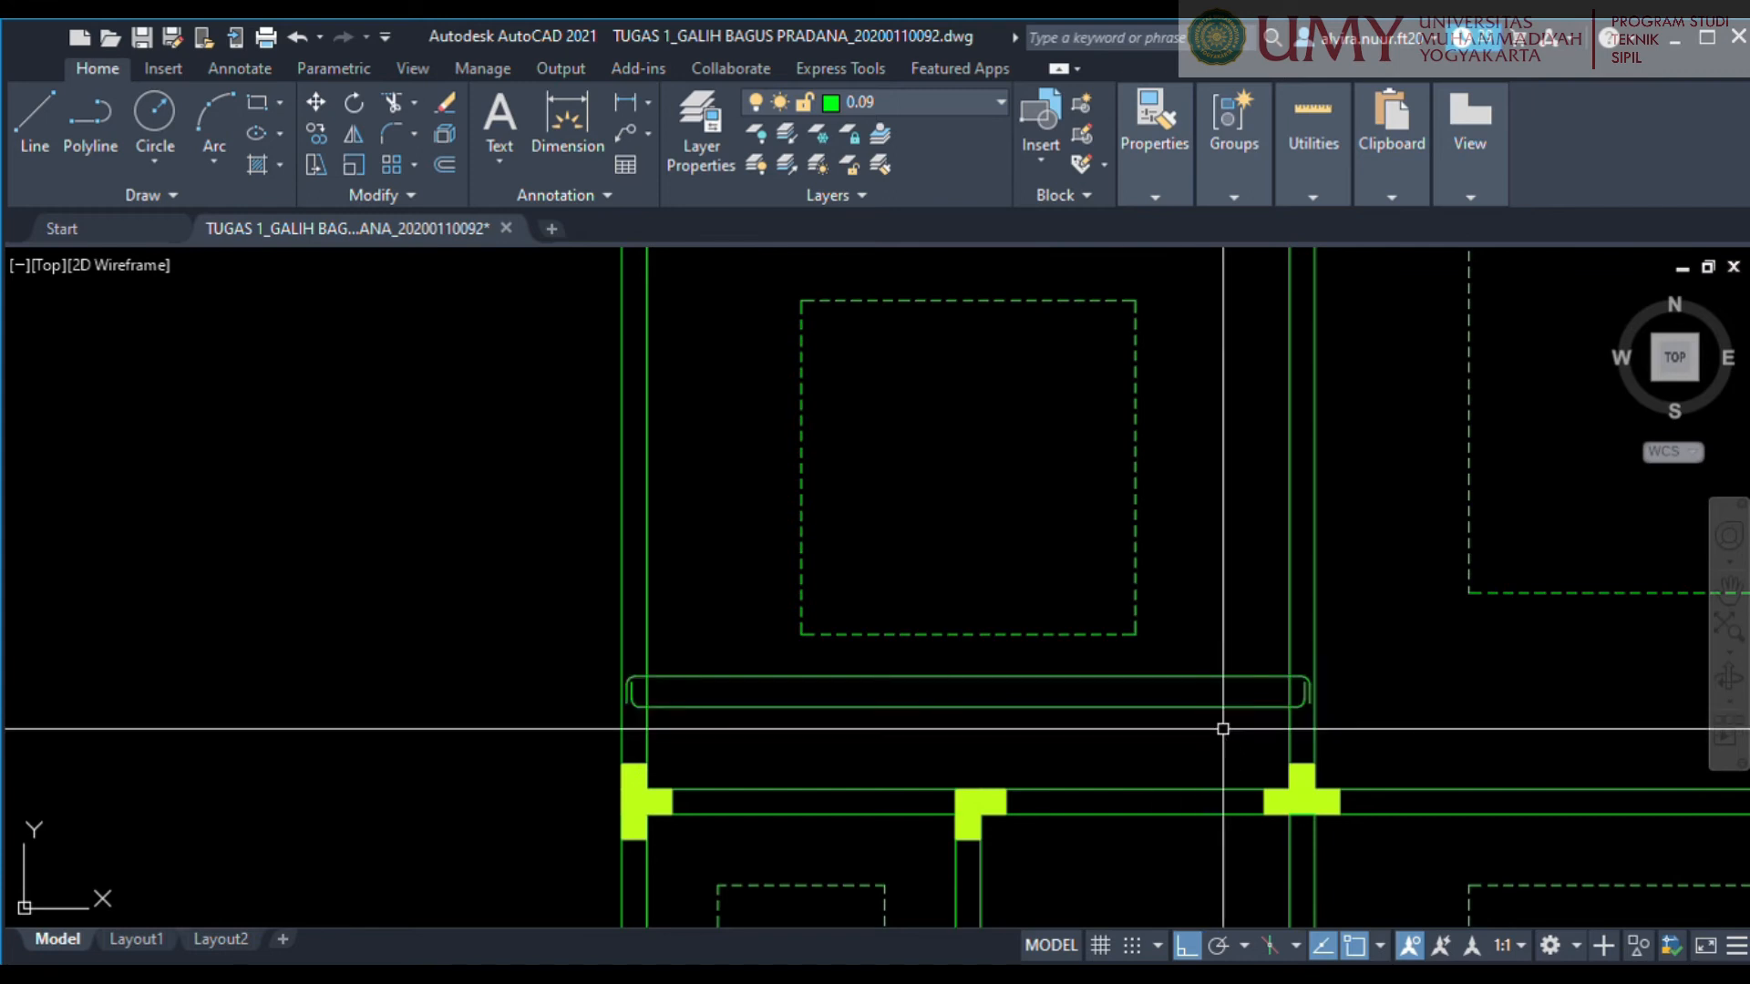
Copy the complete double-hooked bar straight up three times, spacing the copies across the height of the dashed outline.
click(586, 656)
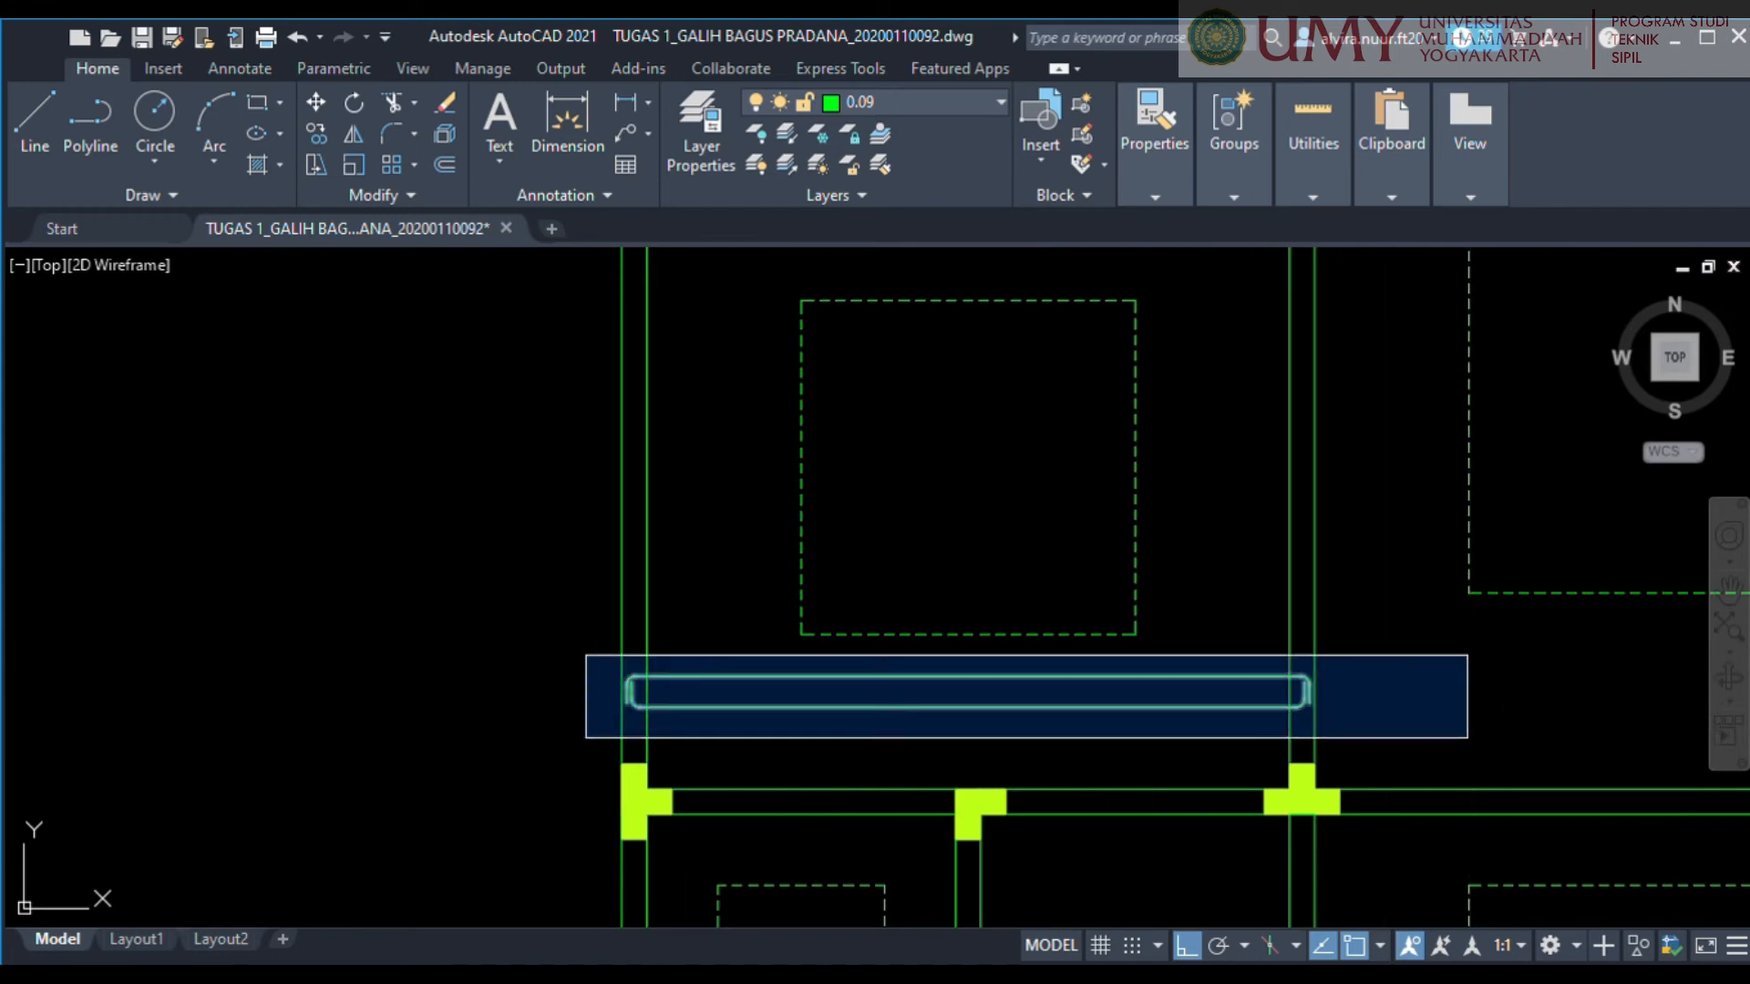
click(1465, 734)
text(co)
key(Return)
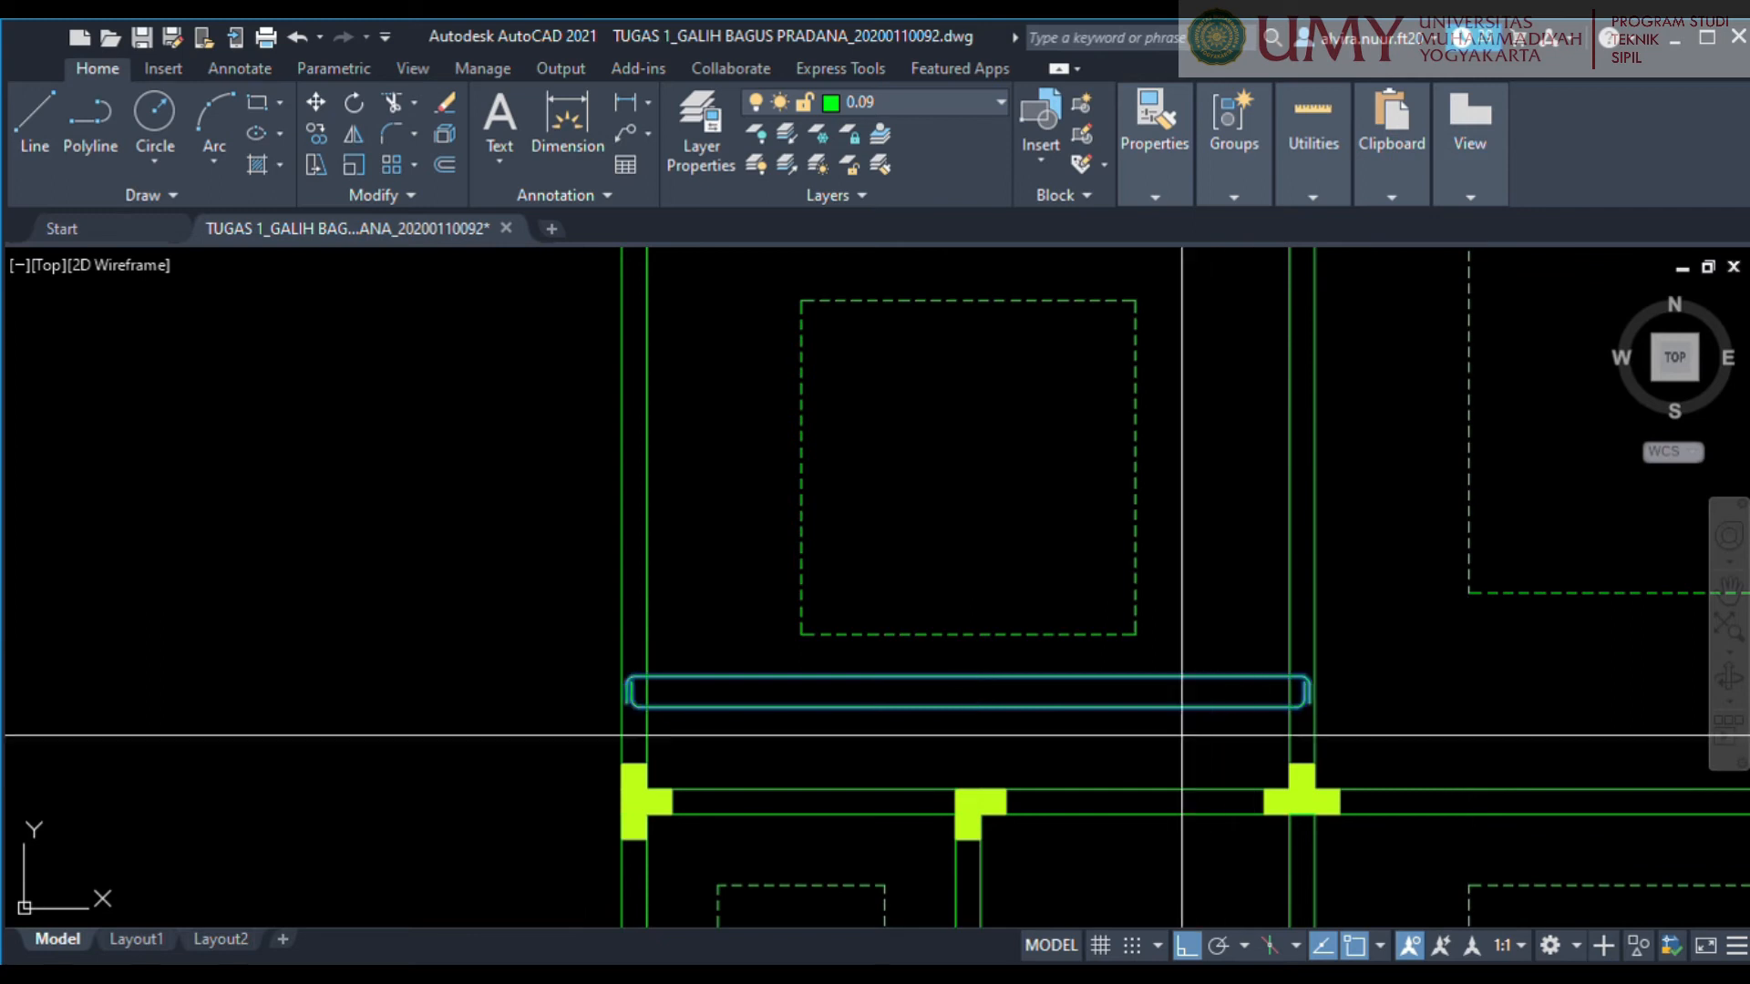
click(1180, 675)
click(1180, 585)
click(1159, 455)
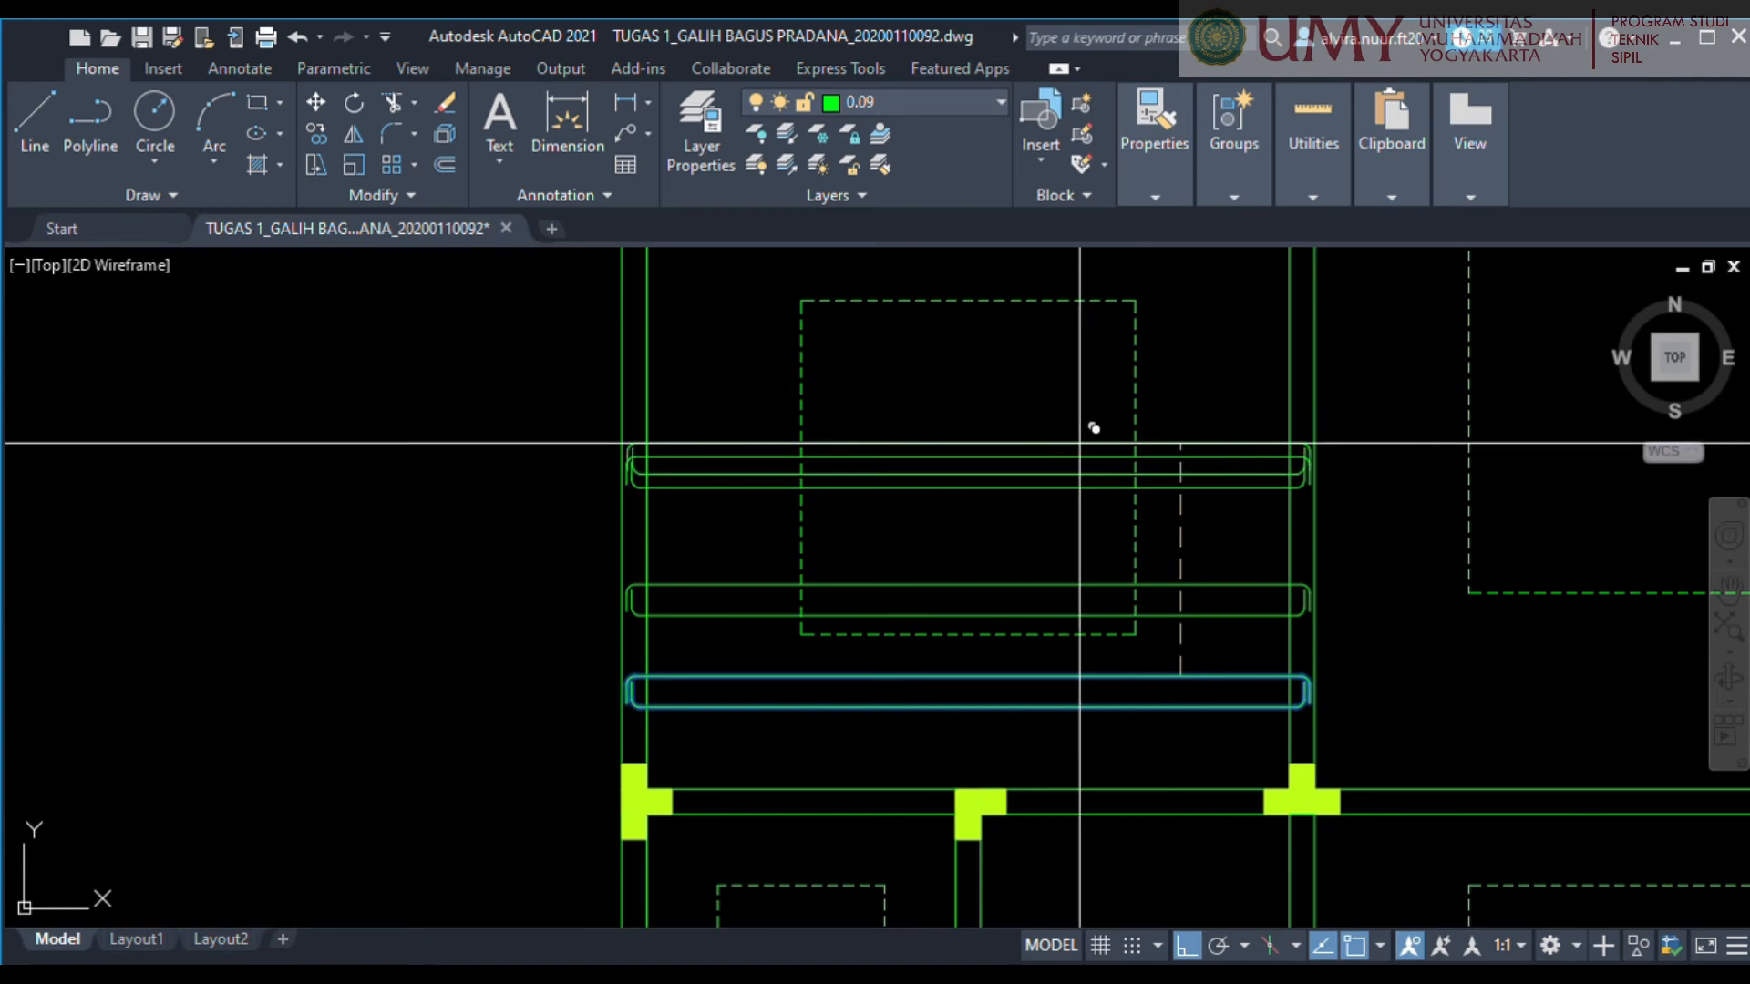
click(1060, 323)
key(Return)
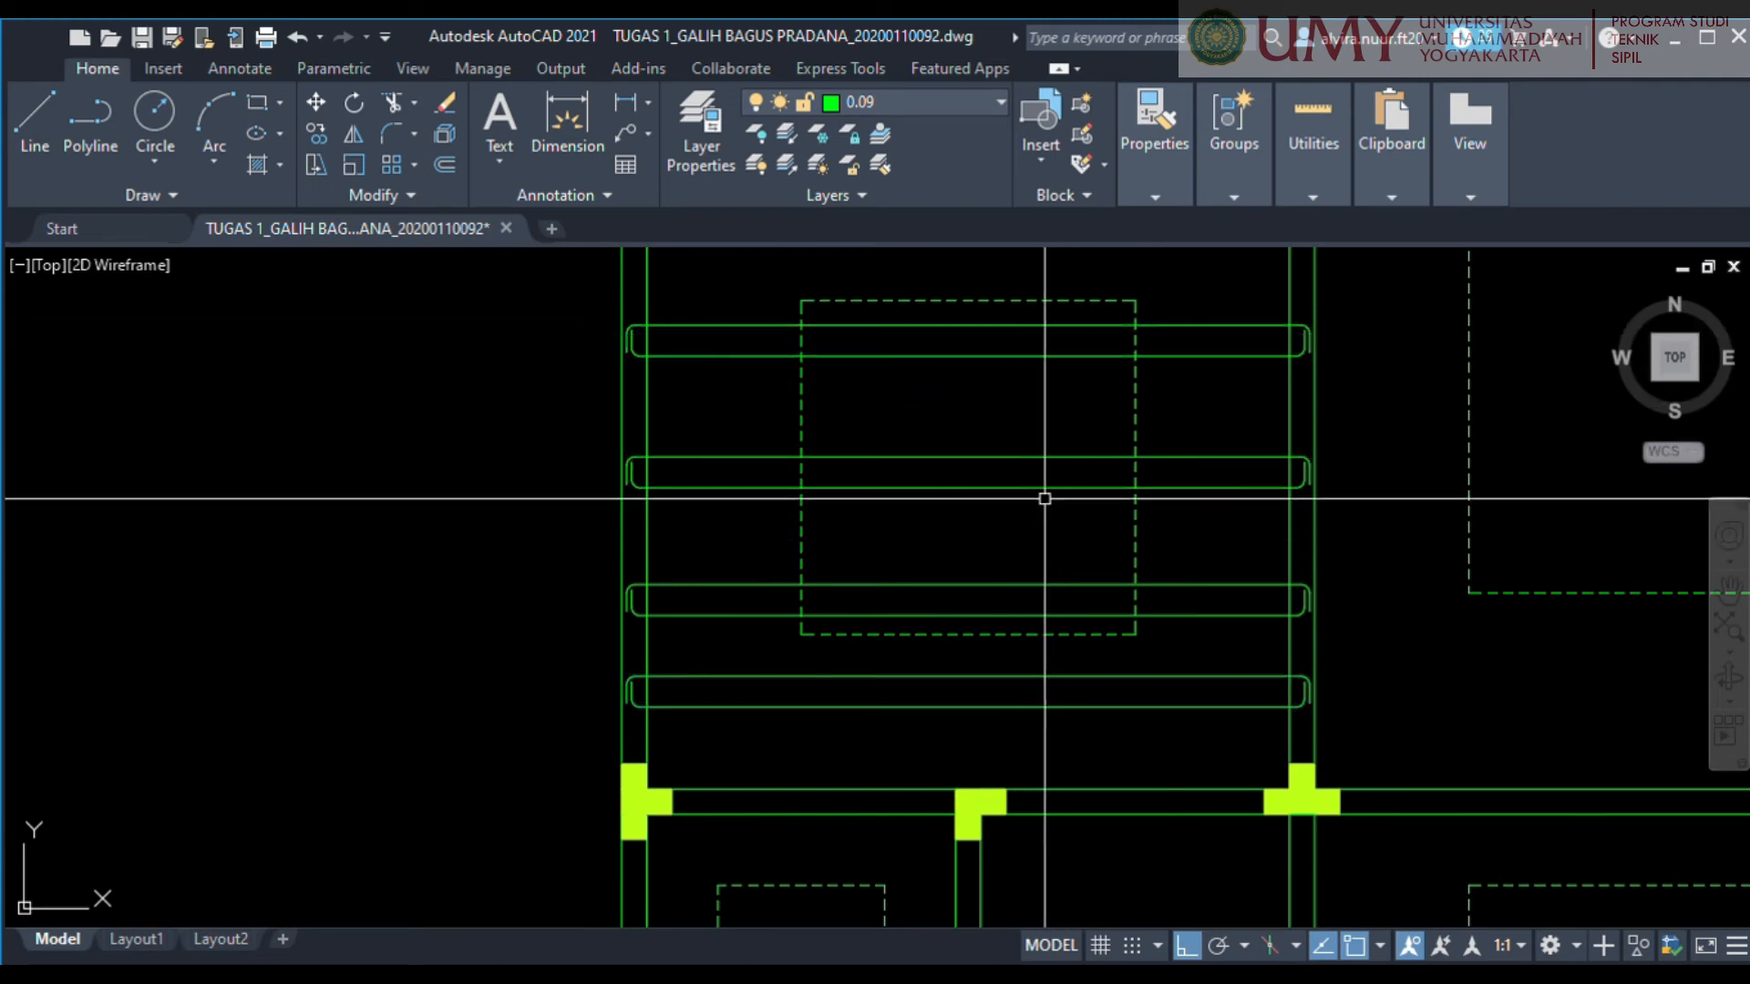
middle_drag(1044, 496, 964, 598)
click(1298, 500)
click(1155, 355)
scroll(1230, 456, up, 2)
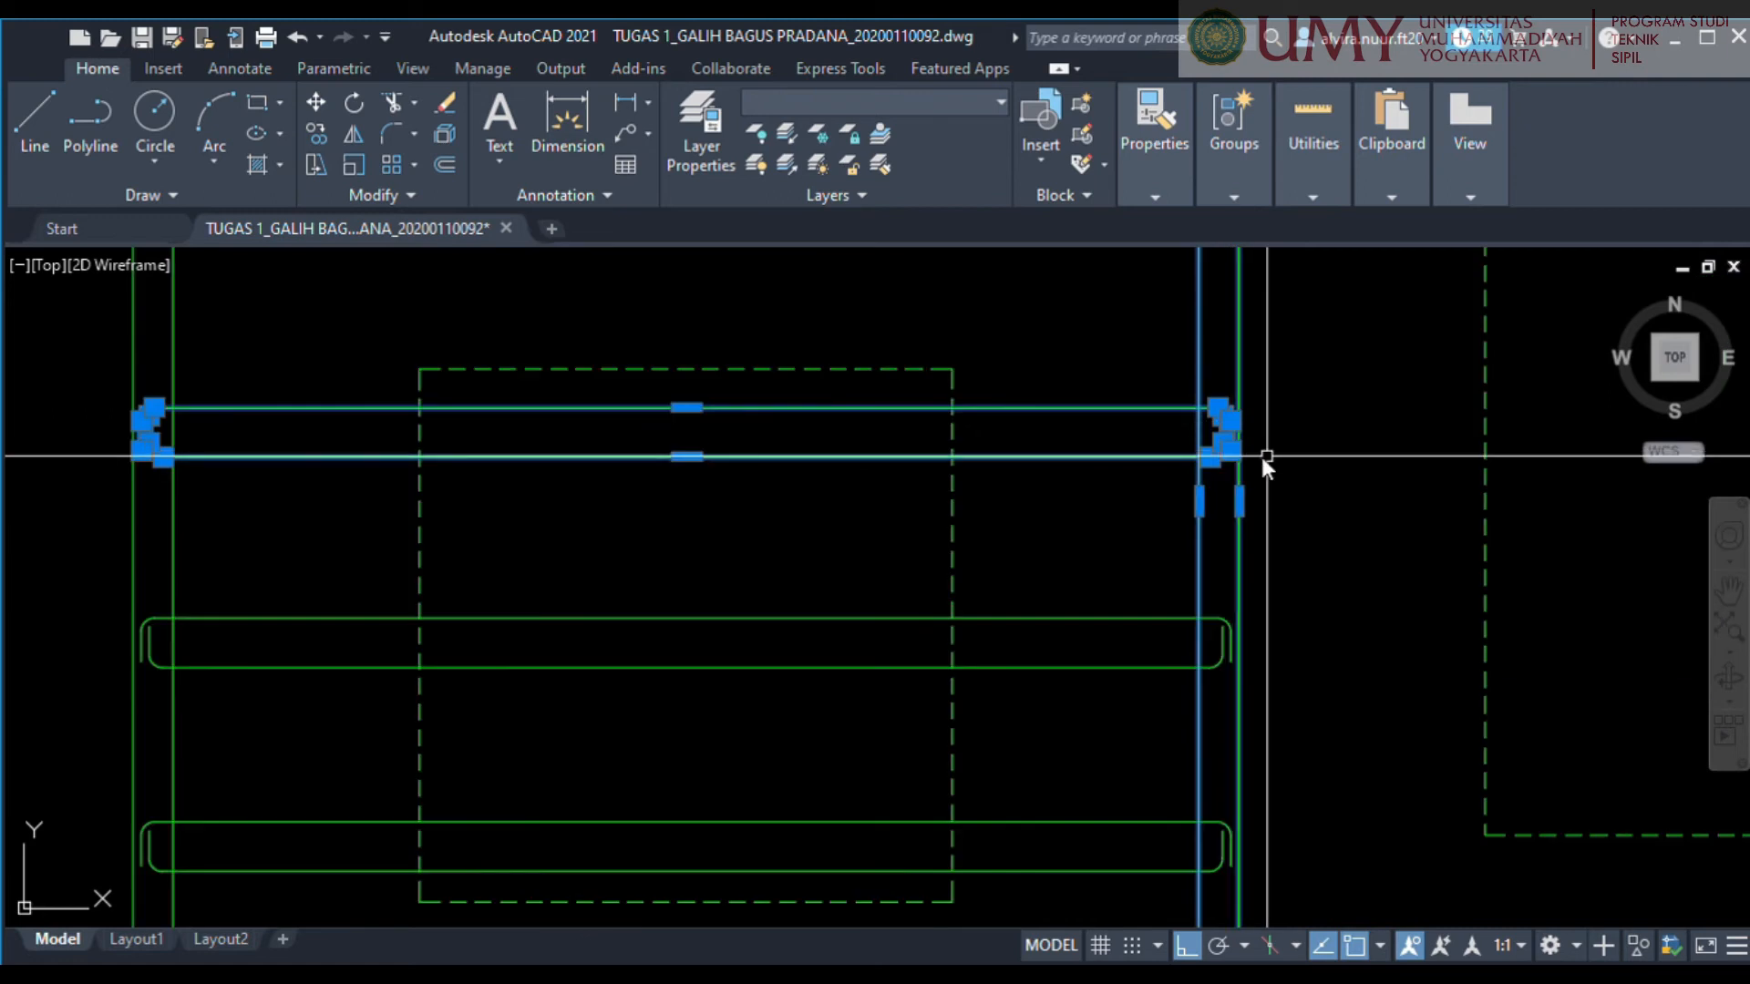
scroll(1251, 442, up, 2)
text(s)
key(Return)
click(1220, 433)
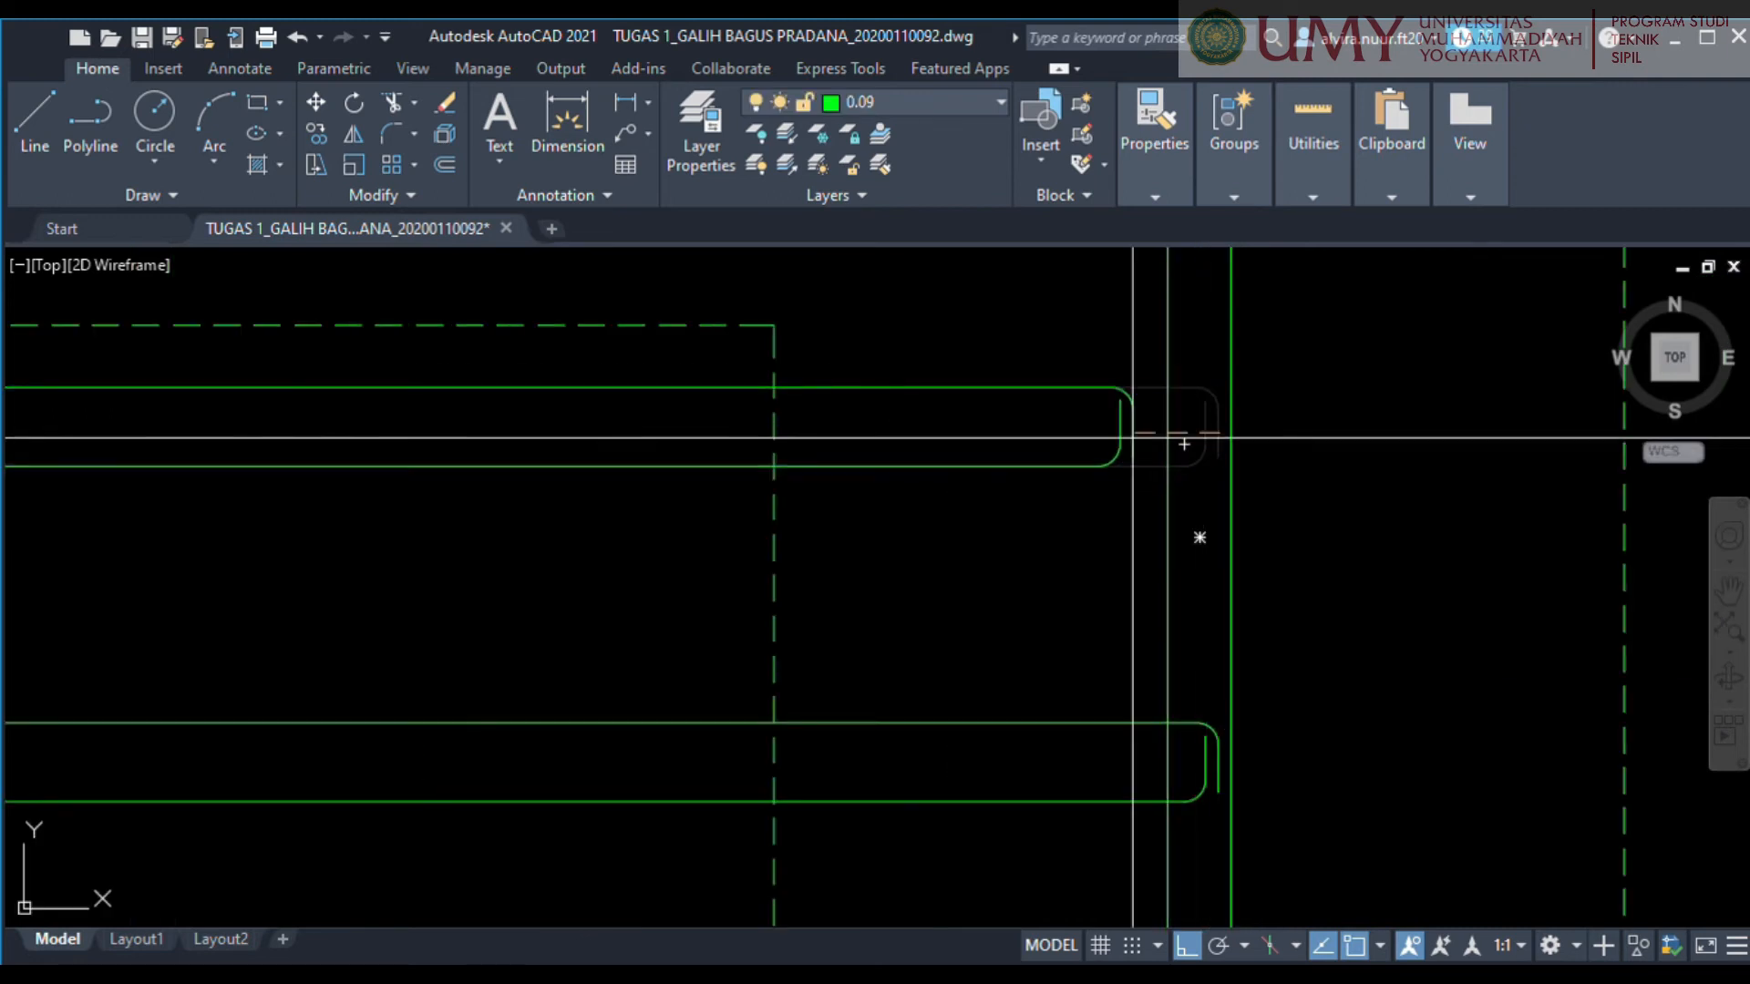
scroll(729, 428, down, 2)
middle_drag(728, 426, 1009, 435)
key(Escape)
Stretch the right end of the topmost bar inward so it ends just past the dashed outline's left edge.
middle_drag(1367, 441, 1331, 458)
click(1387, 527)
click(1251, 422)
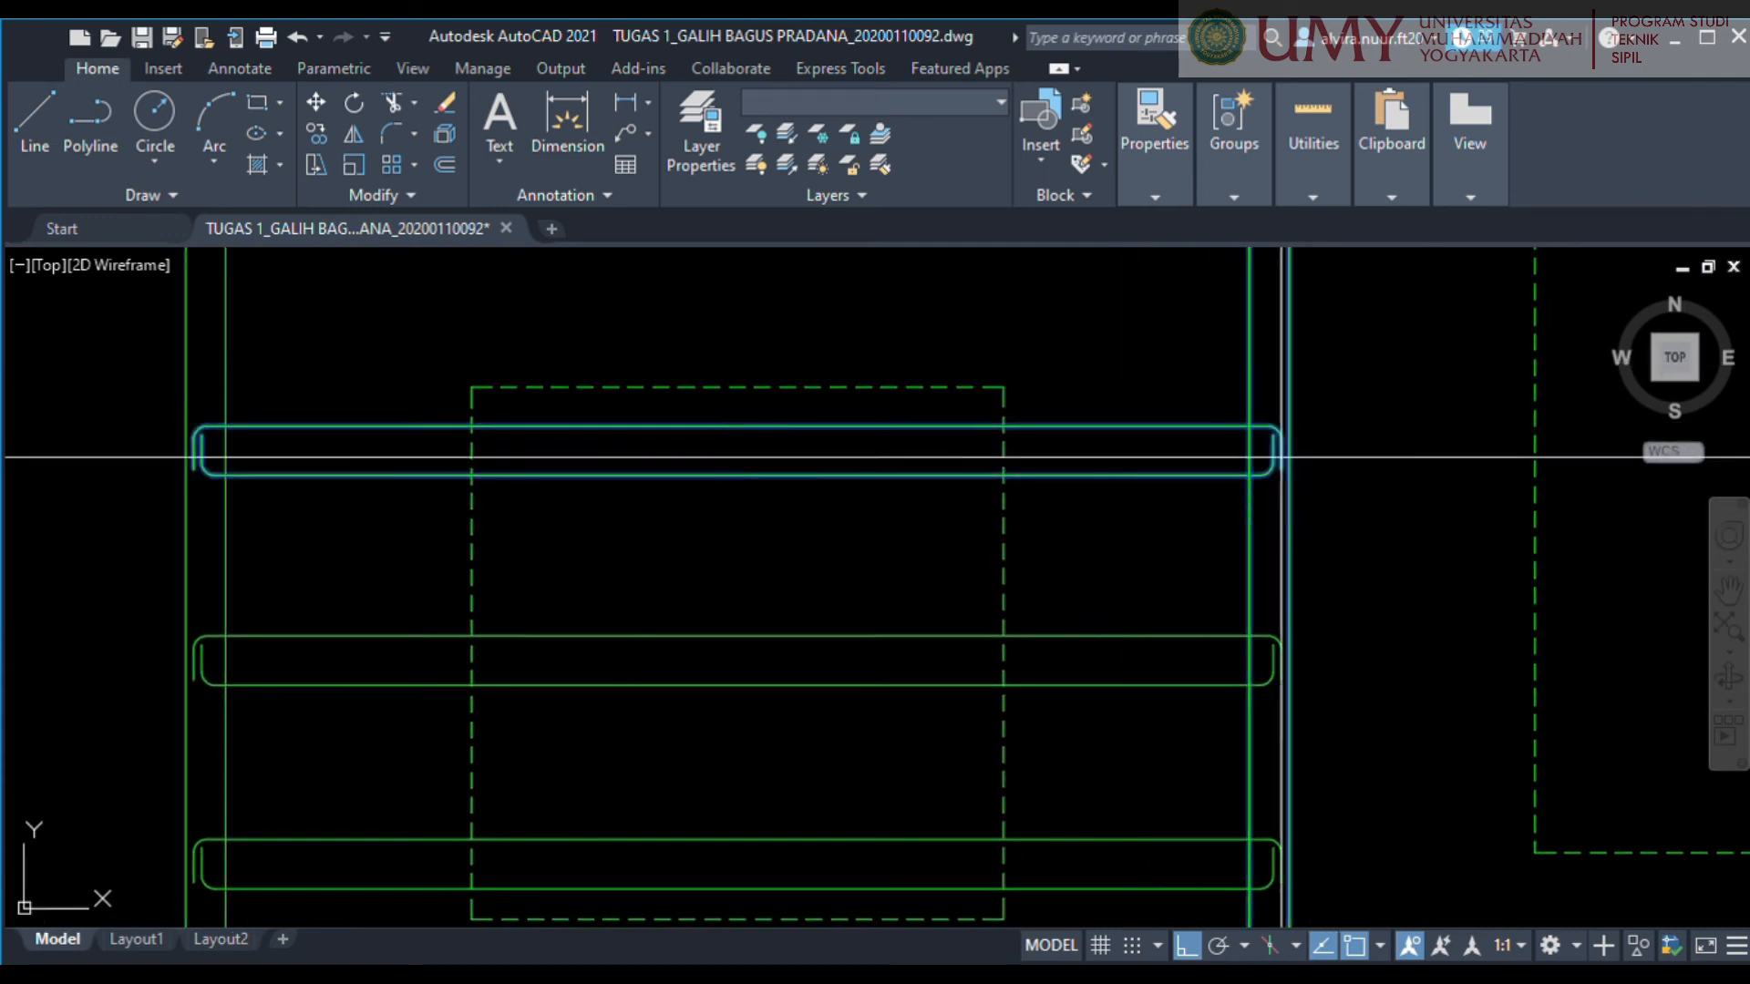
scroll(1258, 495, up, 3)
click(1230, 454)
scroll(749, 495, down, 3)
scroll(749, 495, down, 4)
middle_drag(749, 495, 1201, 489)
scroll(987, 492, up, 6)
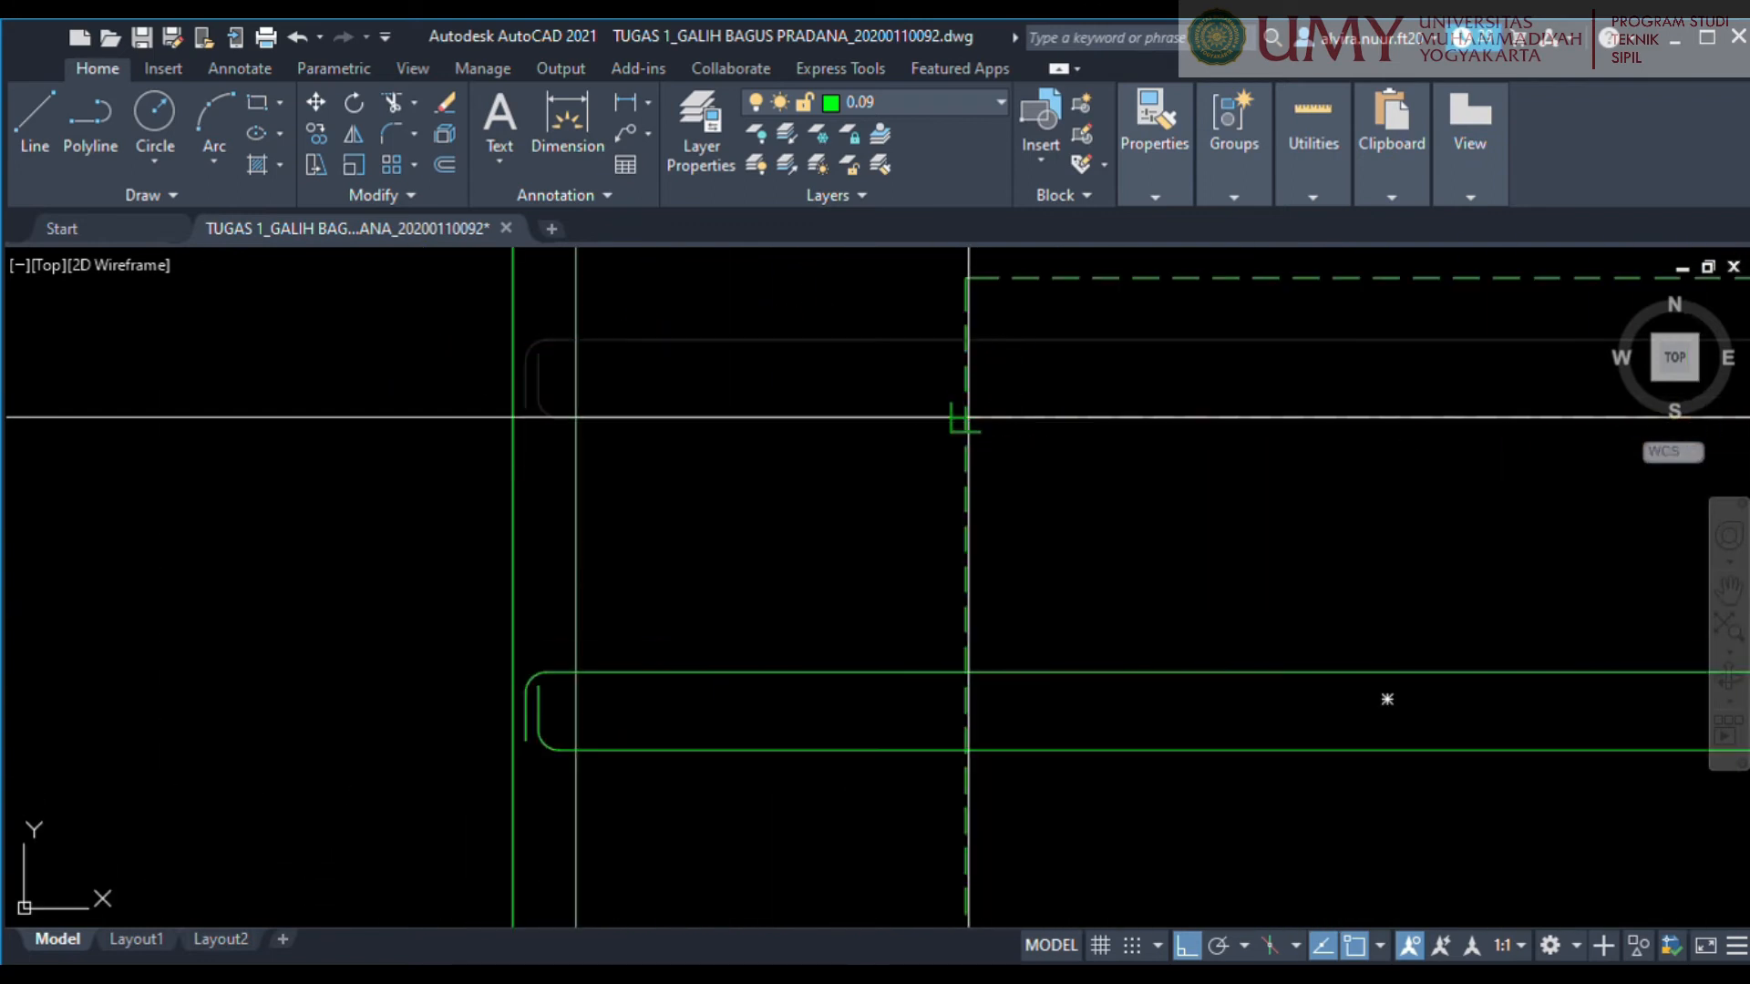
scroll(1062, 468, down, 4)
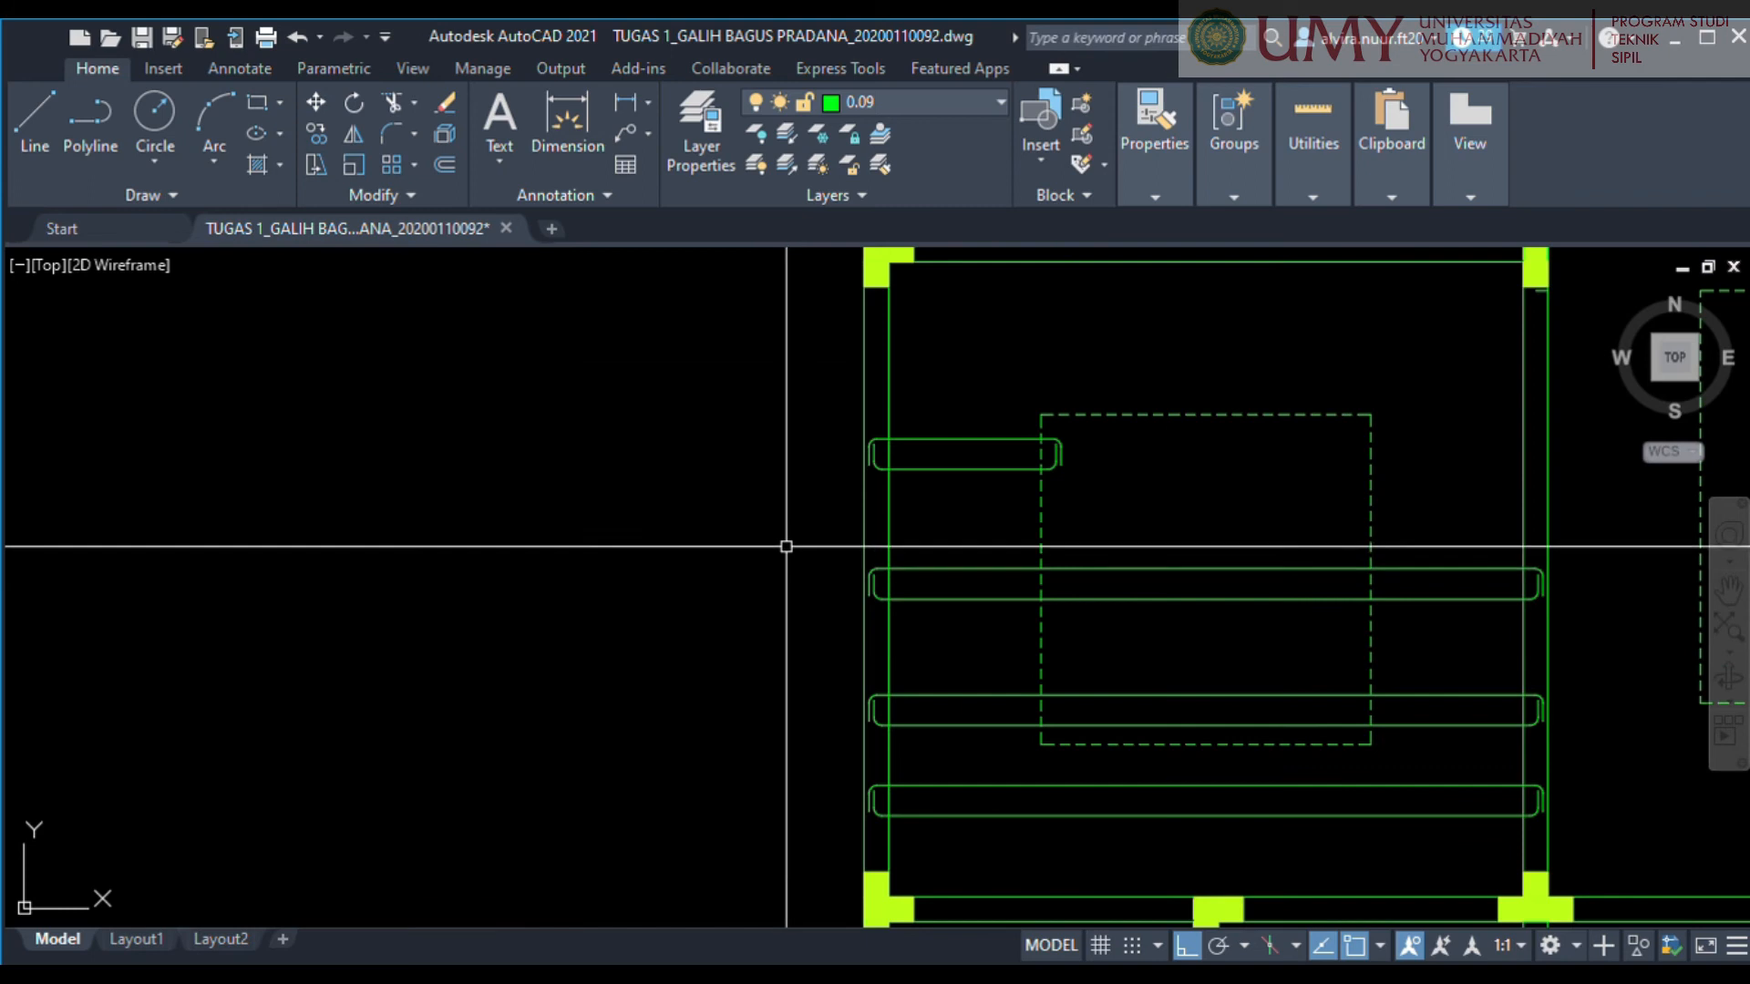
Stretch the left end of the second bar from the top inward to just outside the dashed outline's left edge.
middle_drag(1248, 646, 1274, 555)
click(975, 535)
click(769, 449)
scroll(911, 509, up, 2)
scroll(901, 509, up, 4)
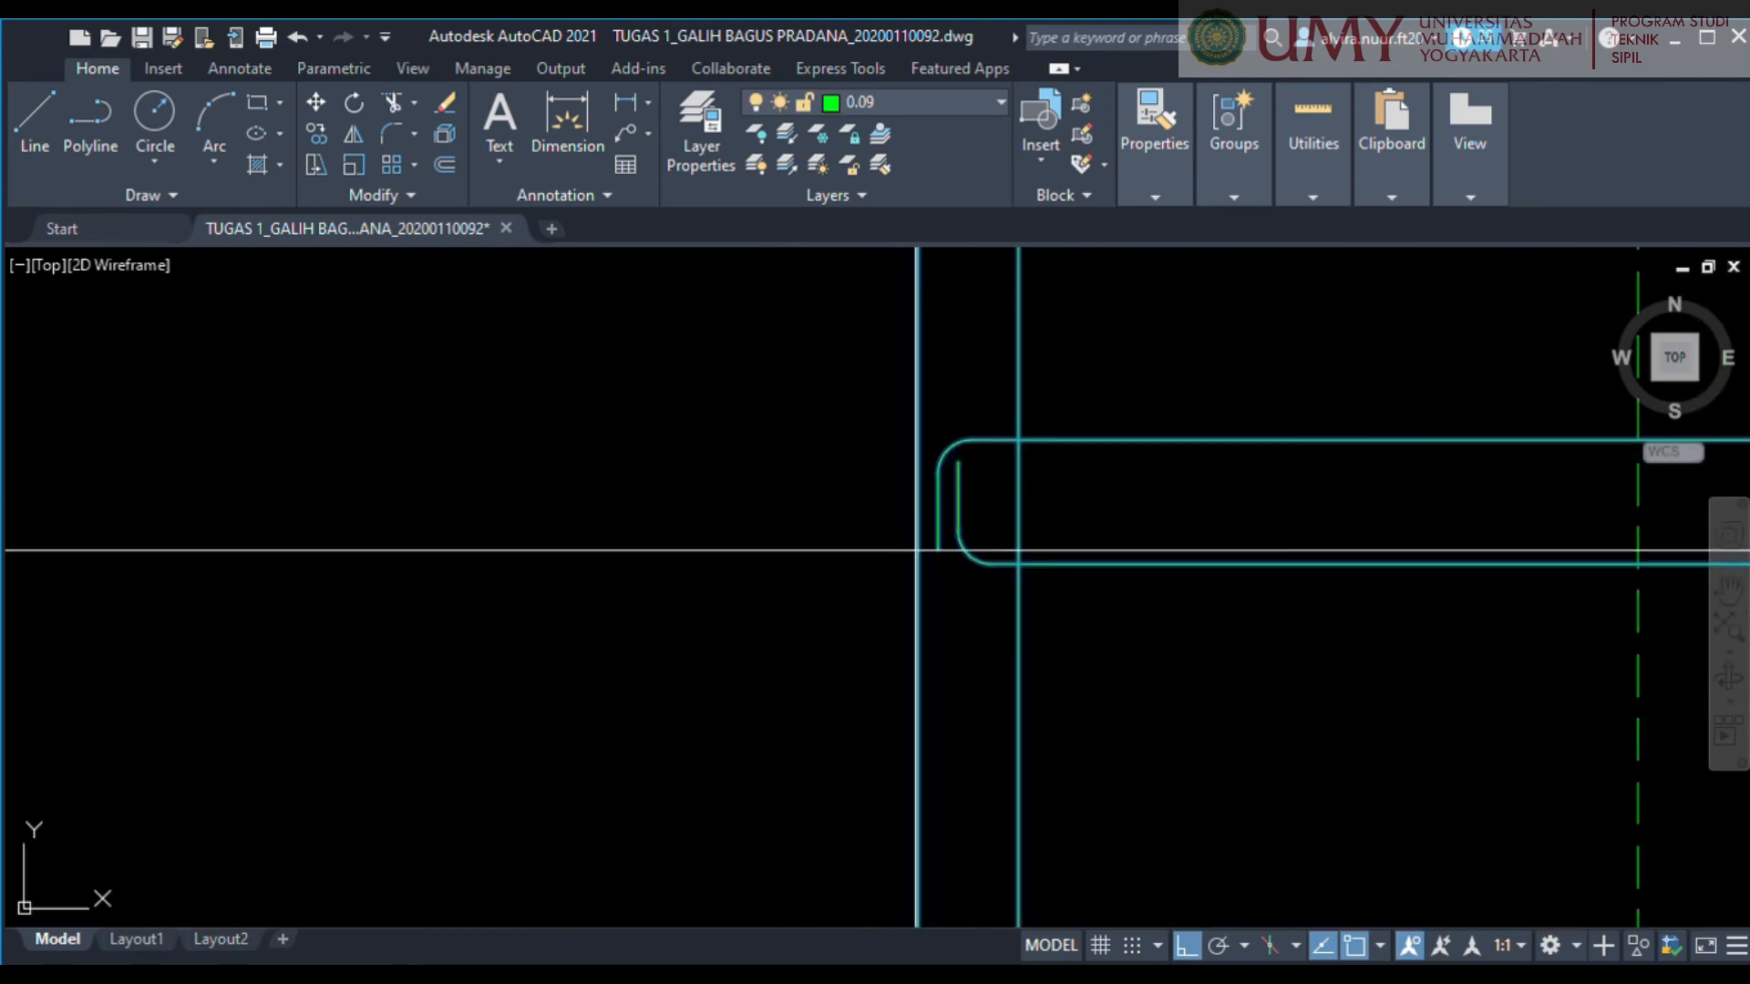
click(1019, 564)
click(1637, 563)
scroll(1613, 563, down, 6)
Stretch the right end of the second bar inward to just outside the dashed outline's right edge.
middle_drag(1613, 563, 821, 512)
click(1363, 559)
click(1239, 441)
scroll(1314, 511, up, 5)
click(1230, 405)
scroll(789, 467, down, 2)
middle_drag(789, 468, 1495, 570)
click(1405, 536)
scroll(1421, 675, down, 4)
Stretch the left end of the third bar toward the right wall so it ends just inside the dashed outline's right edge.
middle_drag(1422, 674, 1168, 440)
click(741, 545)
click(605, 441)
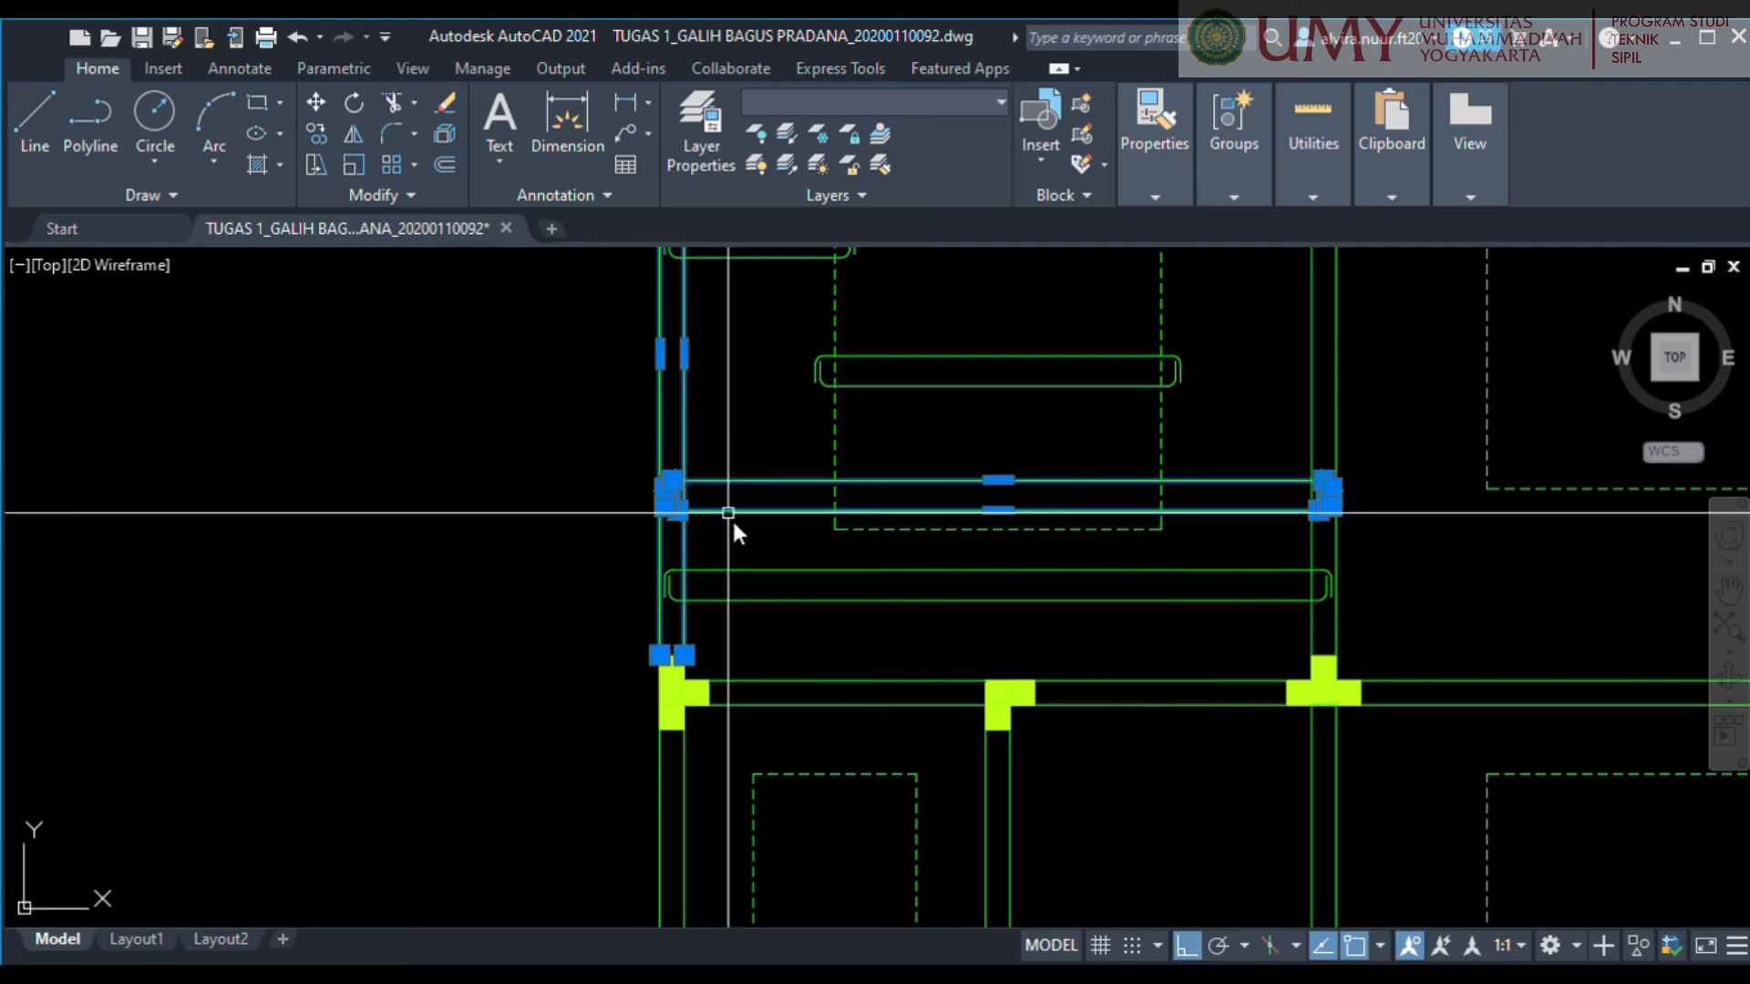
text(s)
key(Return)
scroll(666, 518, up, 4)
click(713, 502)
scroll(747, 528, down, 2)
middle_drag(991, 501, 948, 576)
scroll(1168, 596, up, 3)
click(1179, 617)
scroll(1178, 619, down, 3)
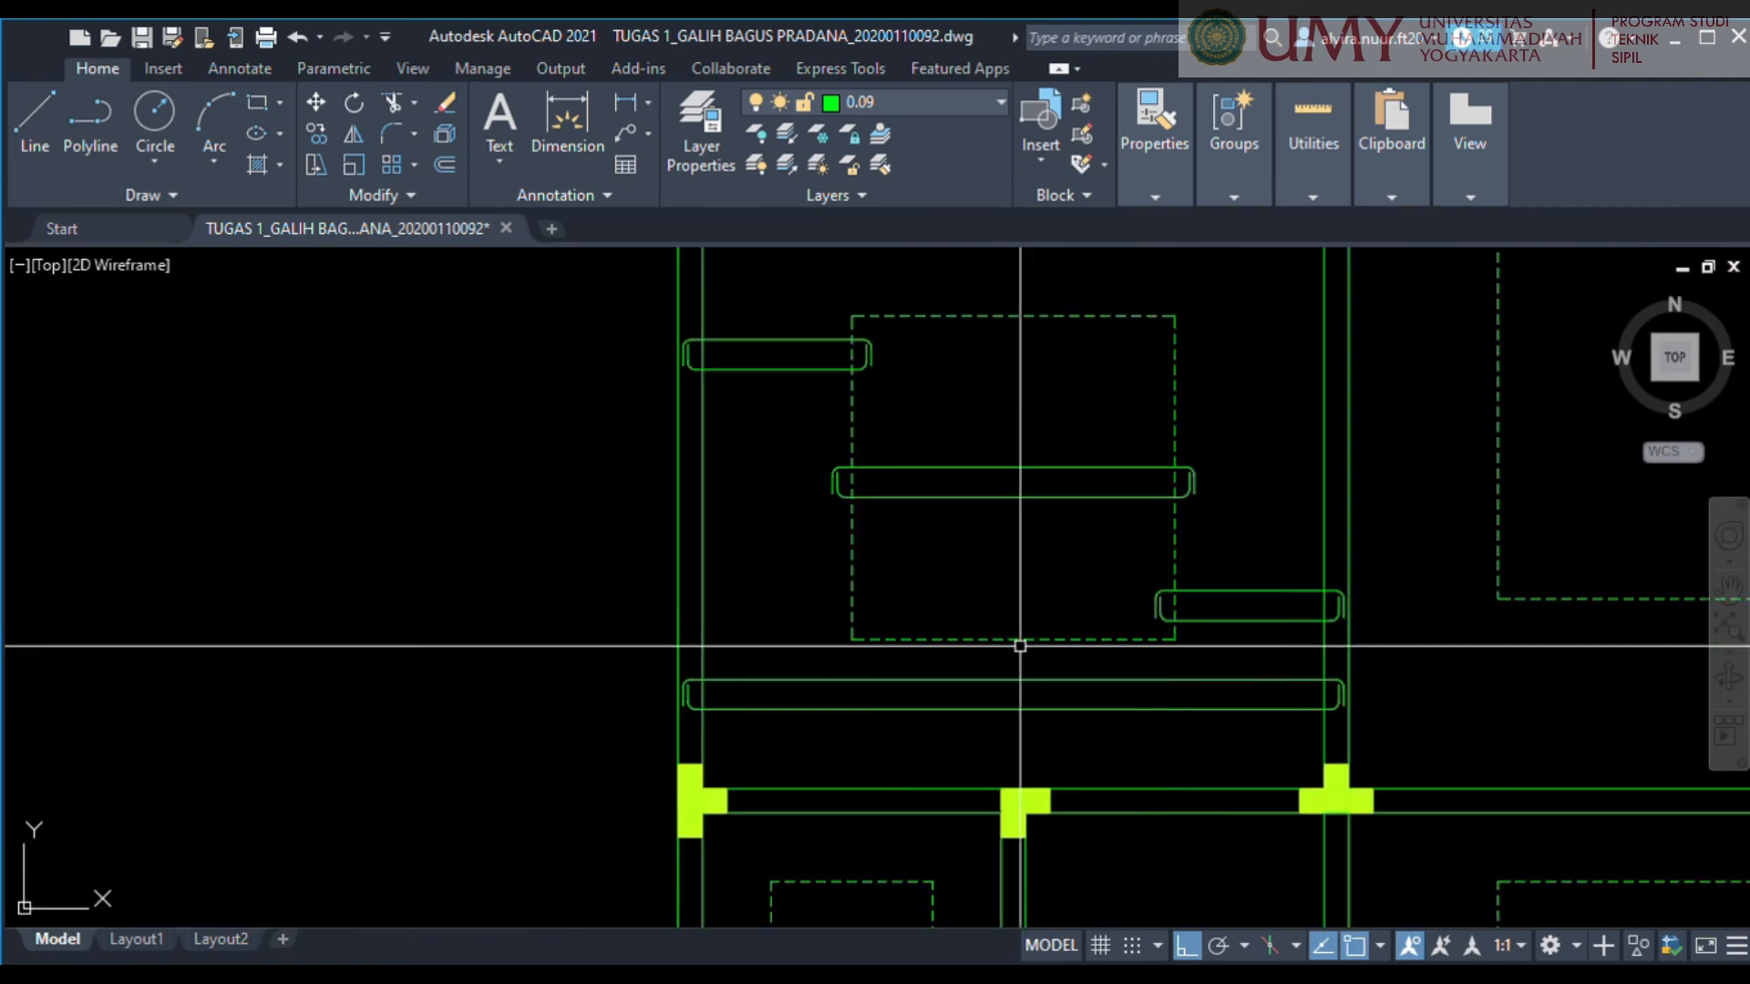
scroll(1019, 646, down, 4)
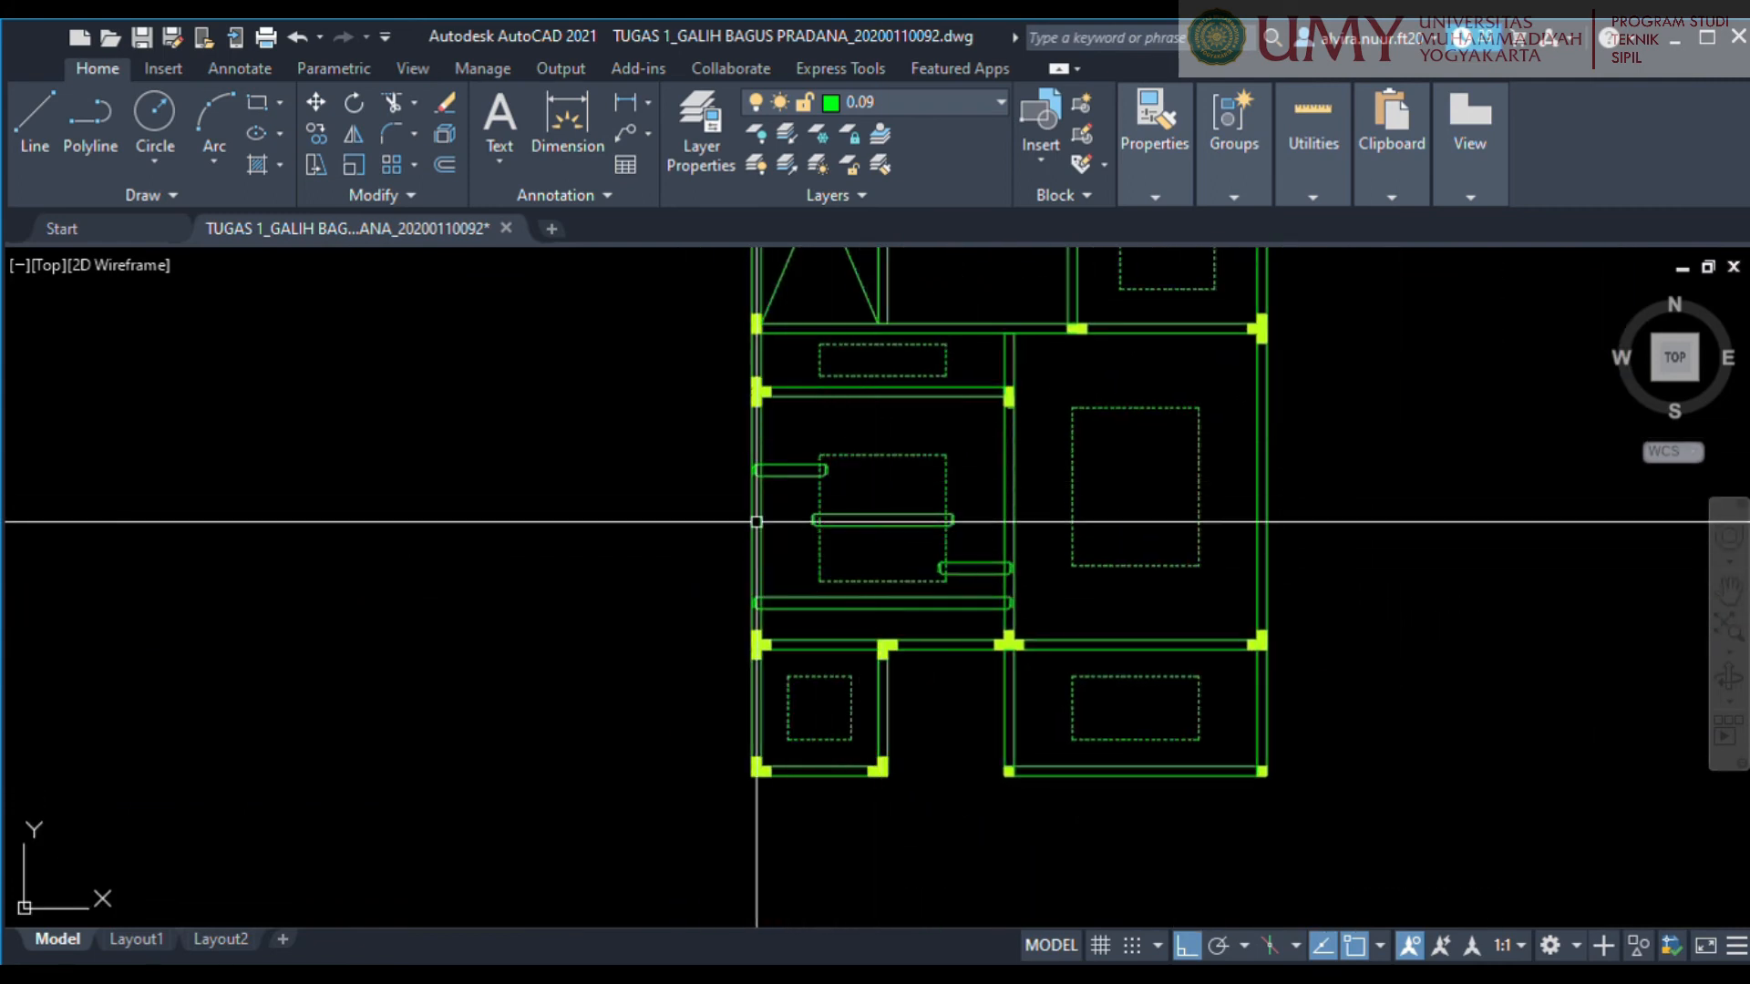
scroll(896, 573, up, 2)
scroll(896, 573, up, 2)
scroll(847, 504, down, 2)
middle_drag(849, 484, 829, 543)
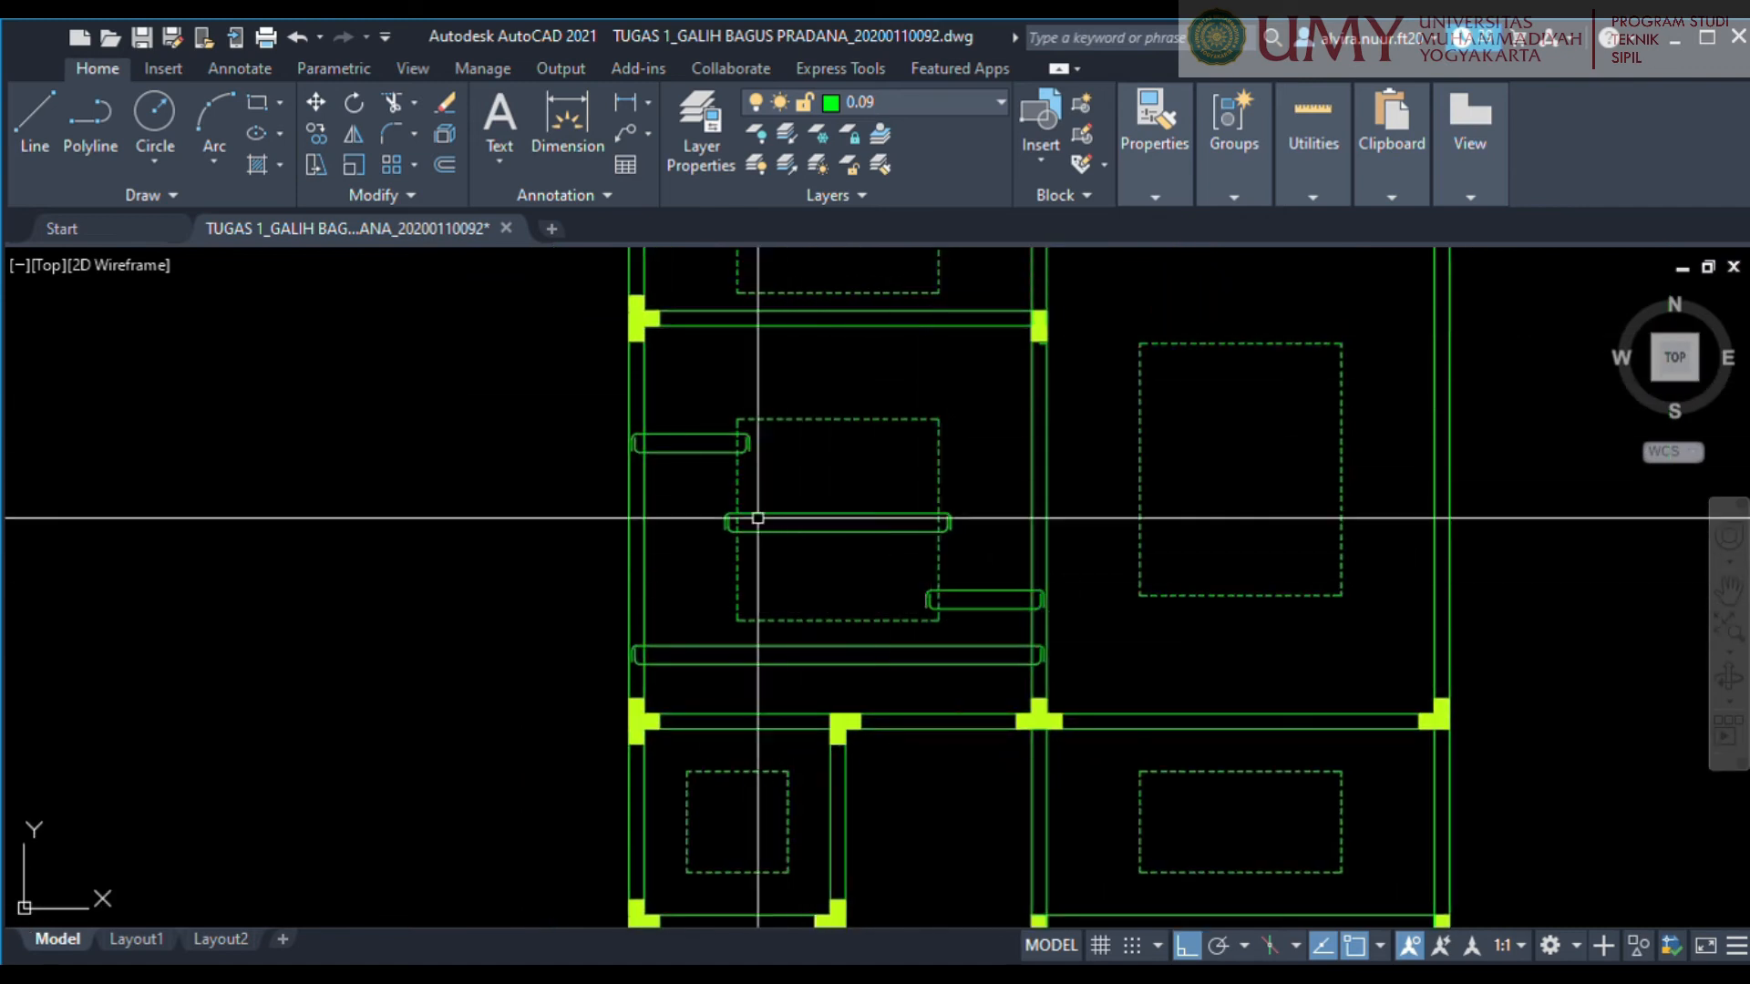
click(537, 393)
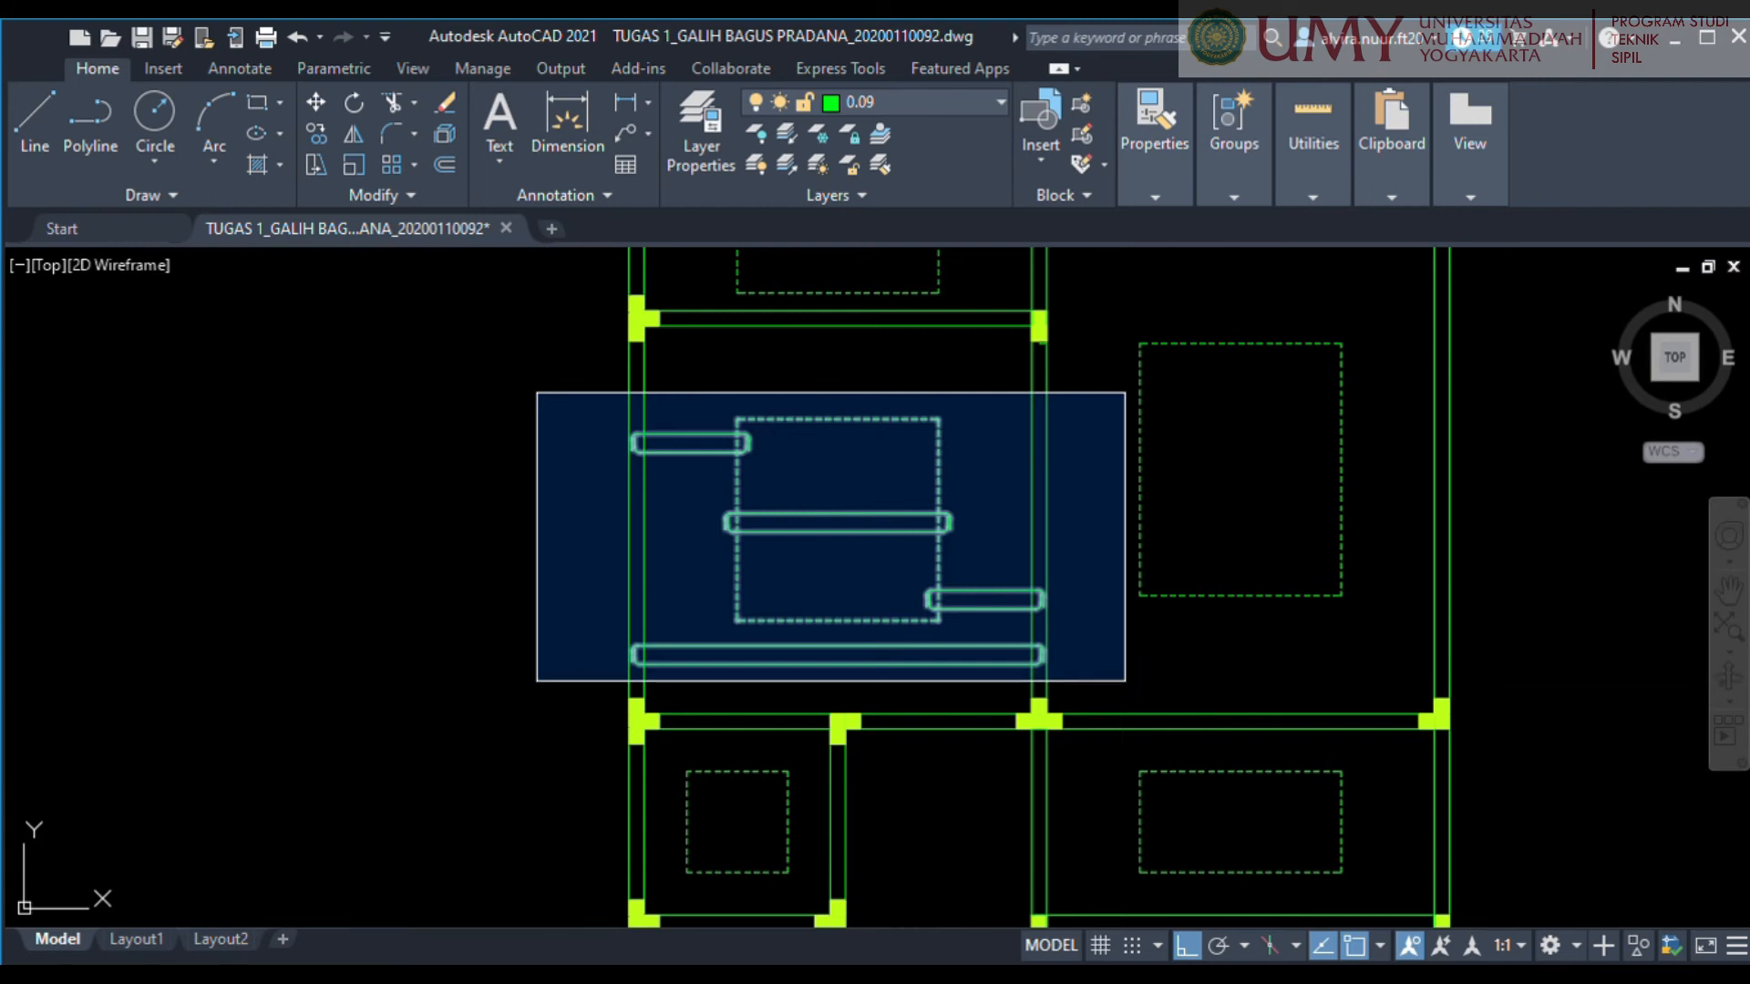
click(1125, 680)
middle_drag(838, 620, 924, 591)
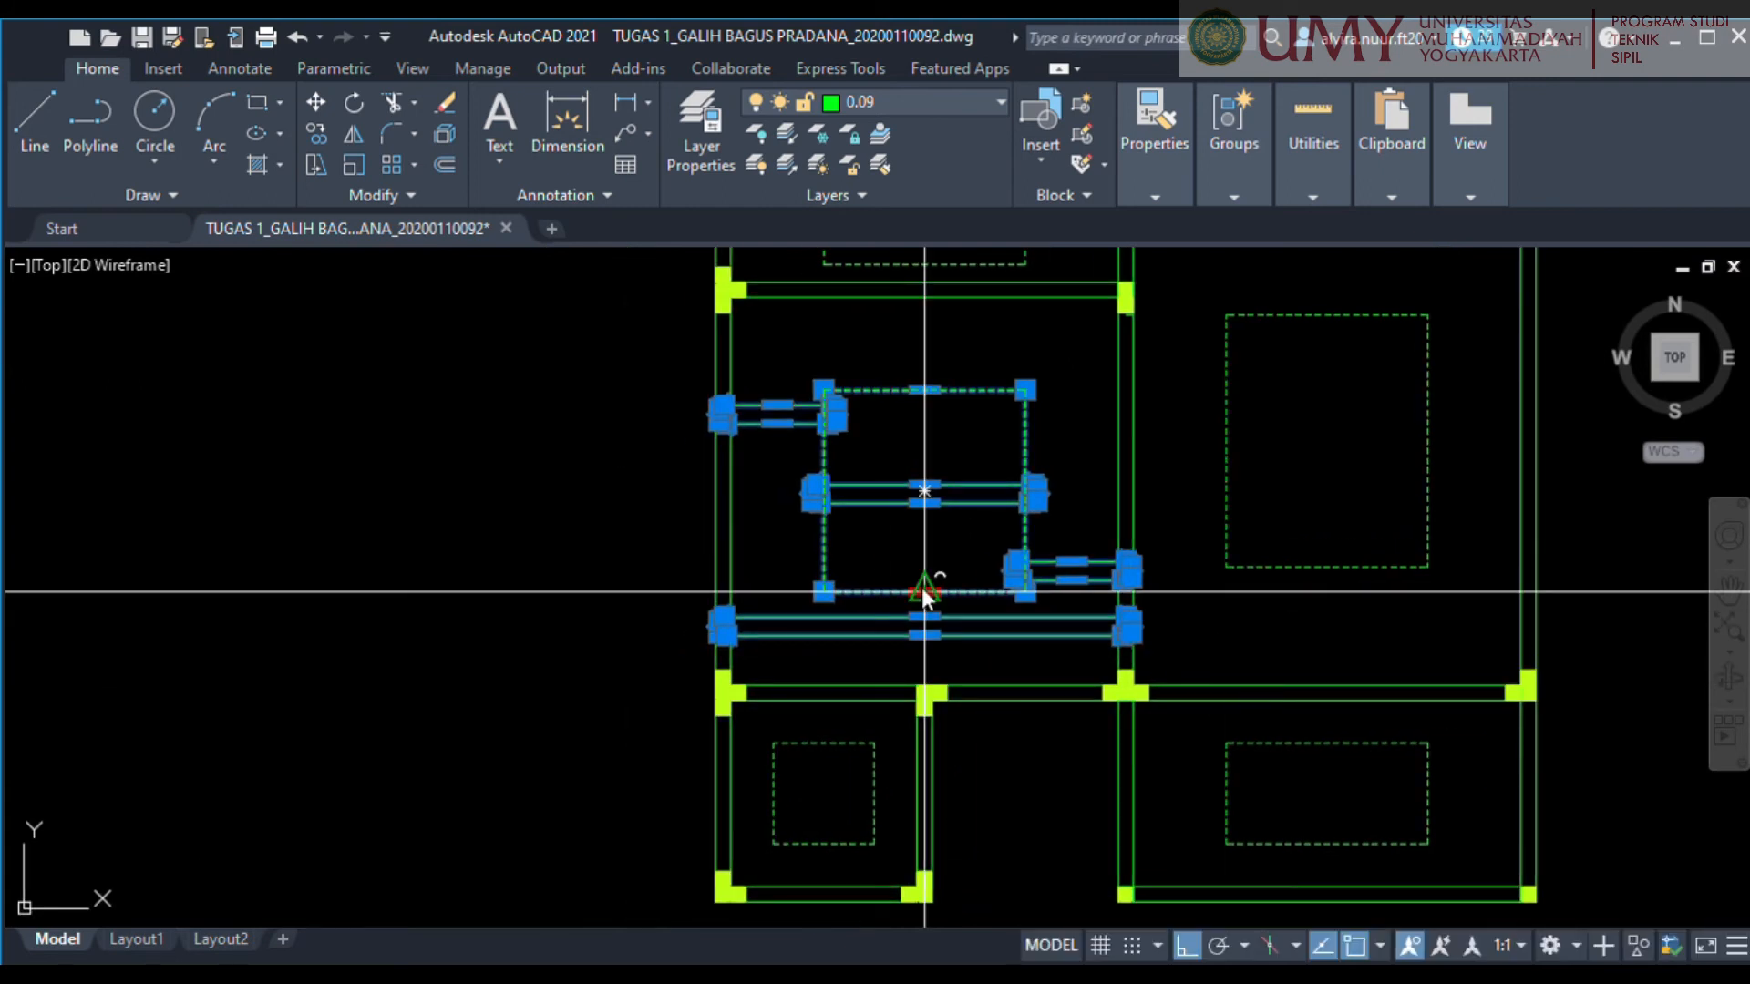
click(825, 527)
key(Escape)
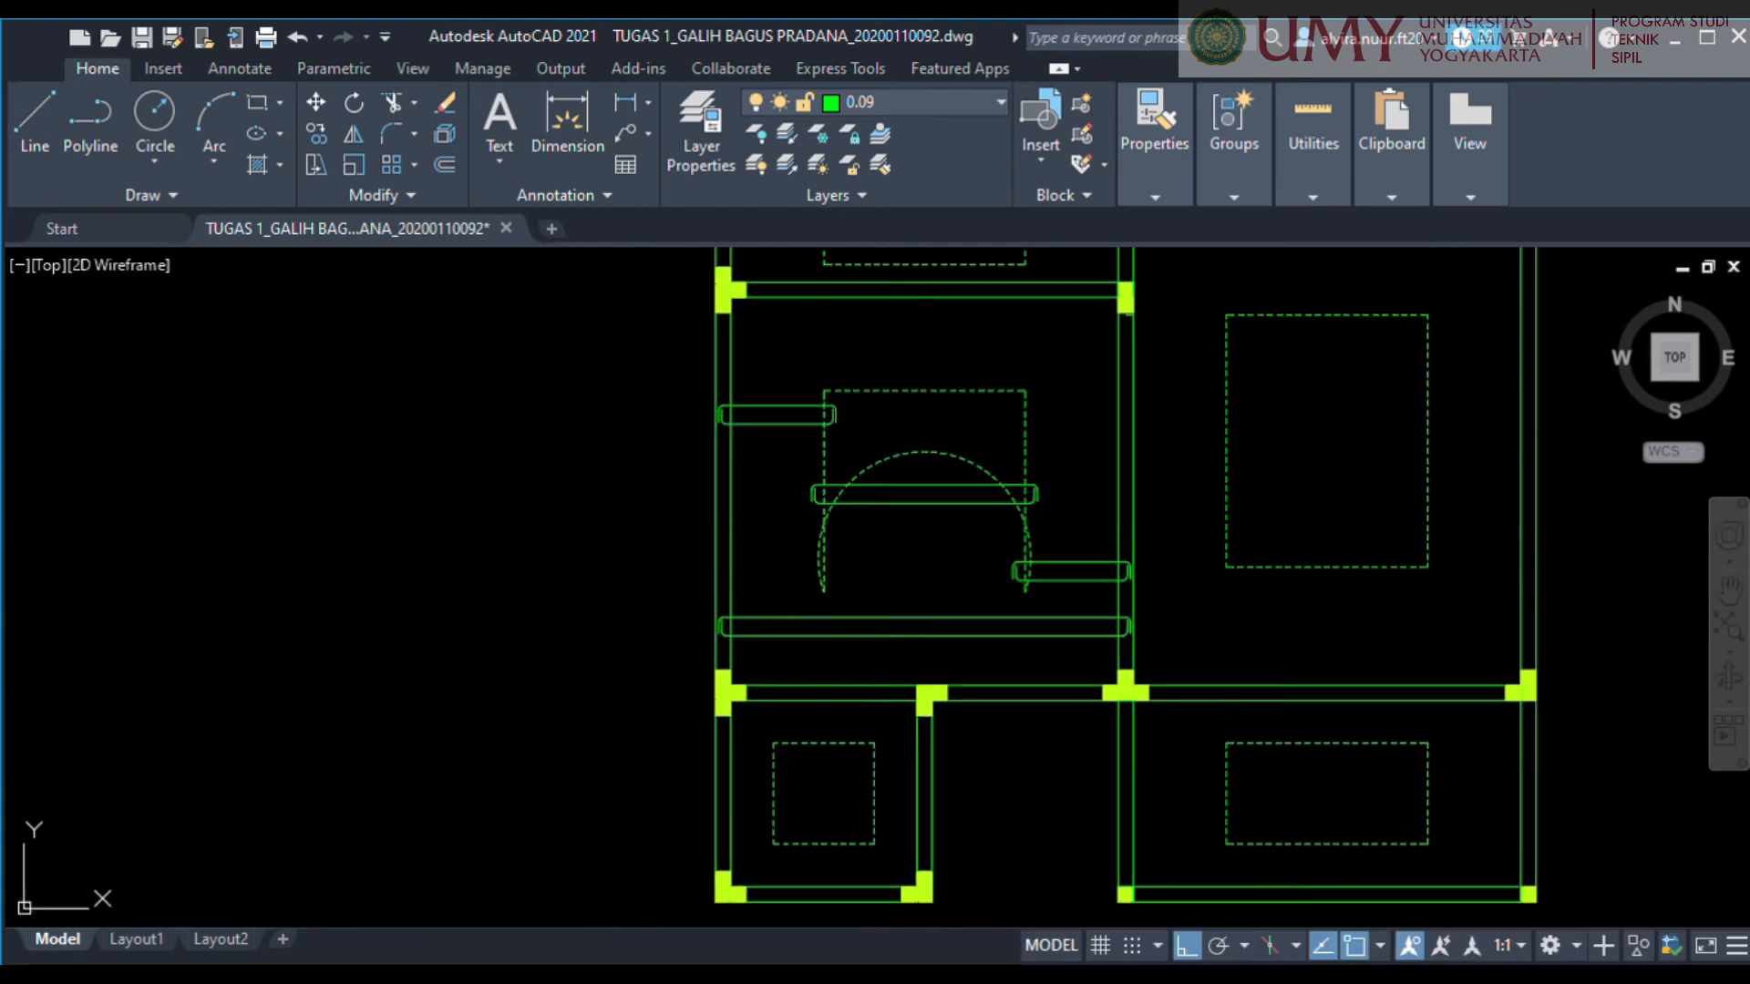
Copy the four hooked bars, without the dashed outline, to the empty area left of the plan.
click(661, 392)
click(1249, 670)
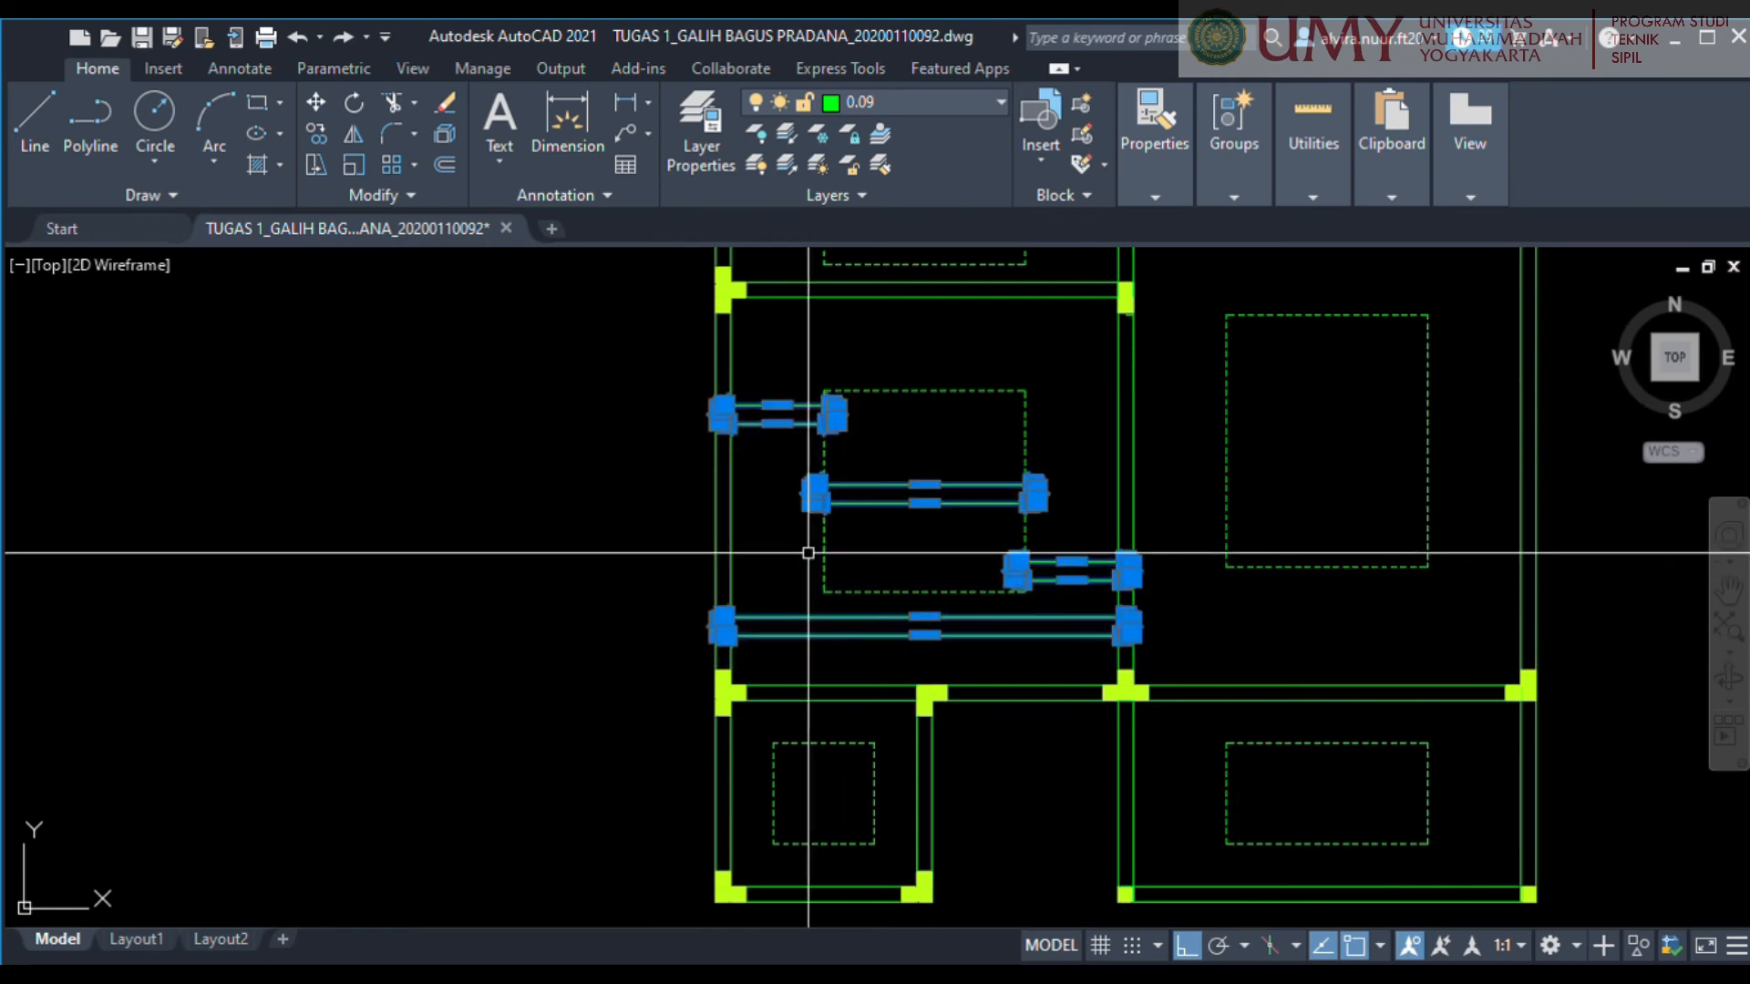
text(m)
key(space)
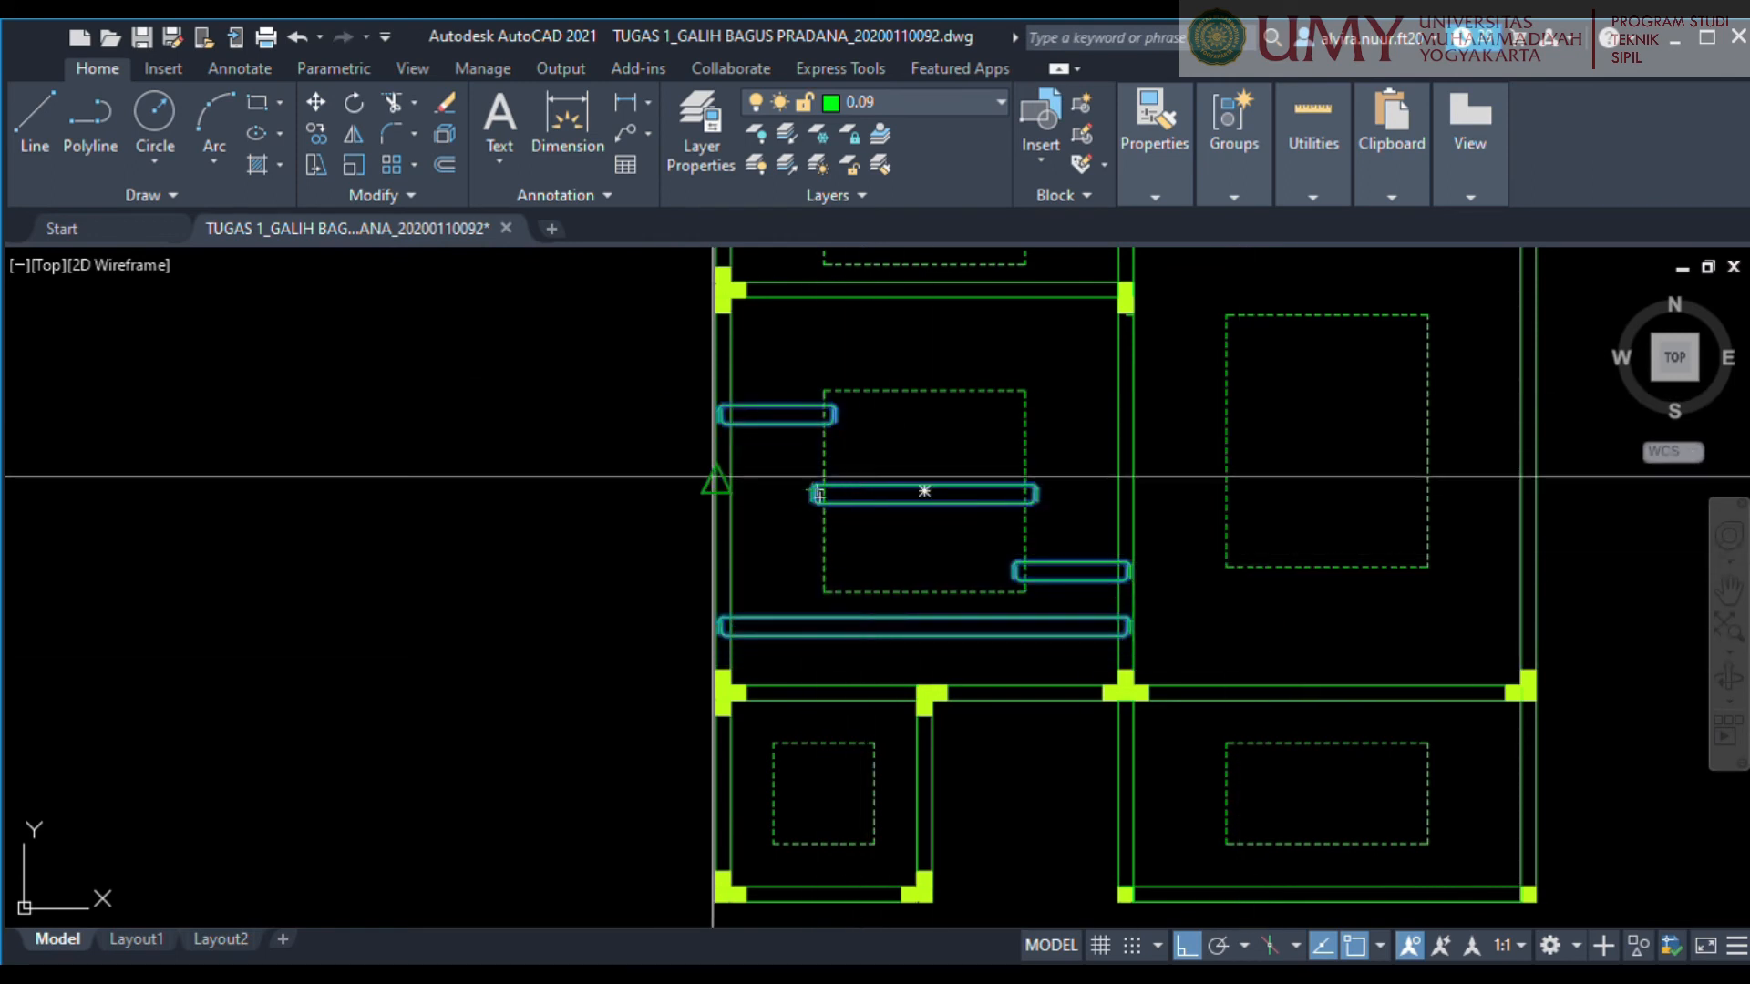
click(892, 485)
middle_drag(614, 461, 1148, 428)
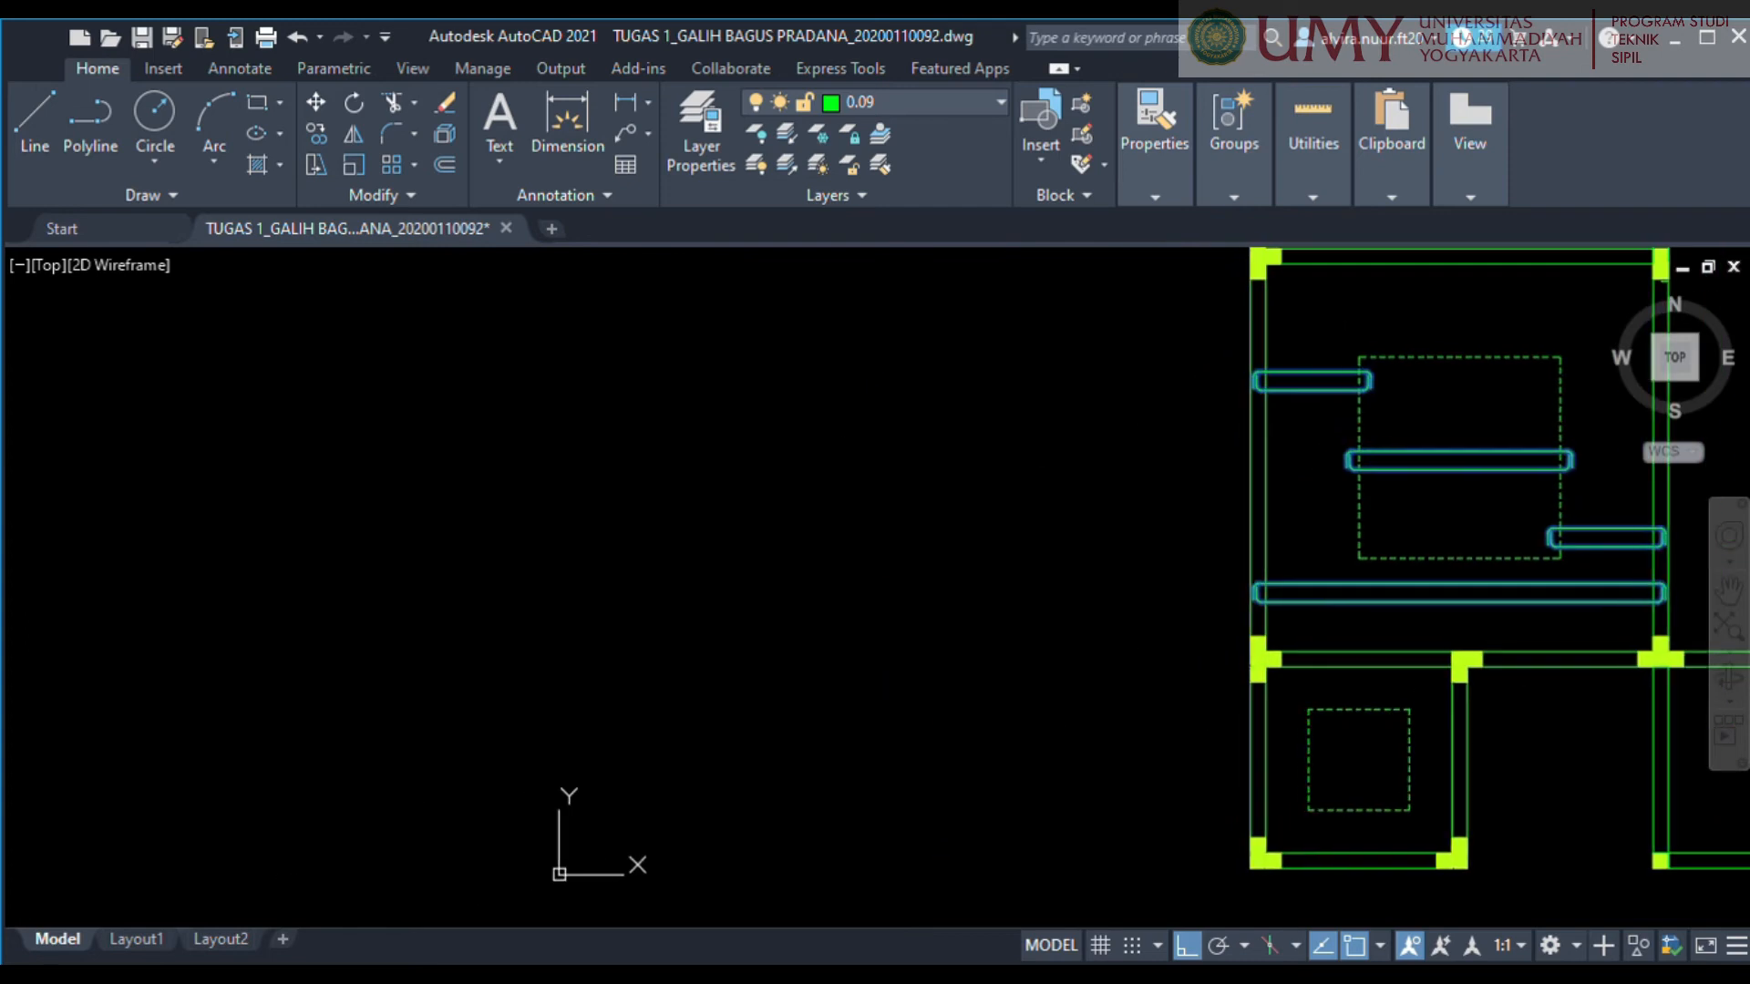
click(849, 431)
Rotate the copied set of four bars a quarter turn clockwise so they run vertically.
click(645, 331)
click(1335, 741)
text(ro)
key(space)
click(821, 580)
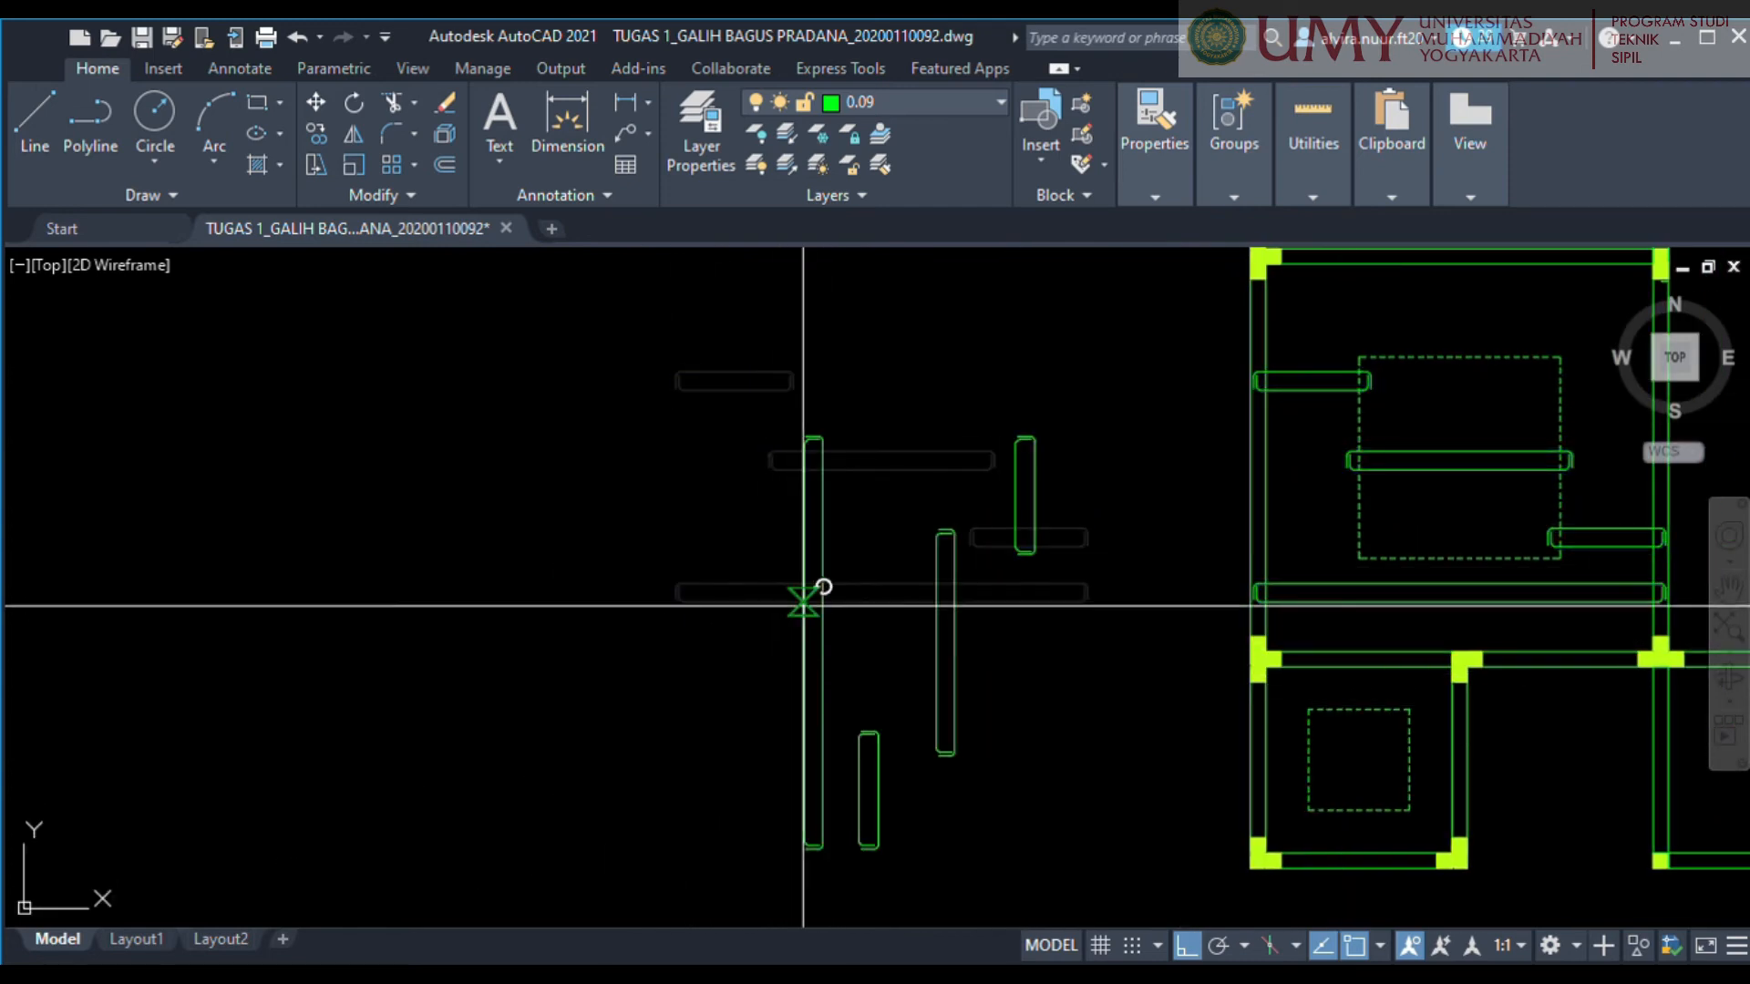
click(812, 653)
Move the four vertical bars from the empty area into the room, with their lower ends at the bottom wall.
middle_drag(1031, 705, 998, 568)
click(1082, 719)
click(687, 269)
scroll(820, 637, up, 4)
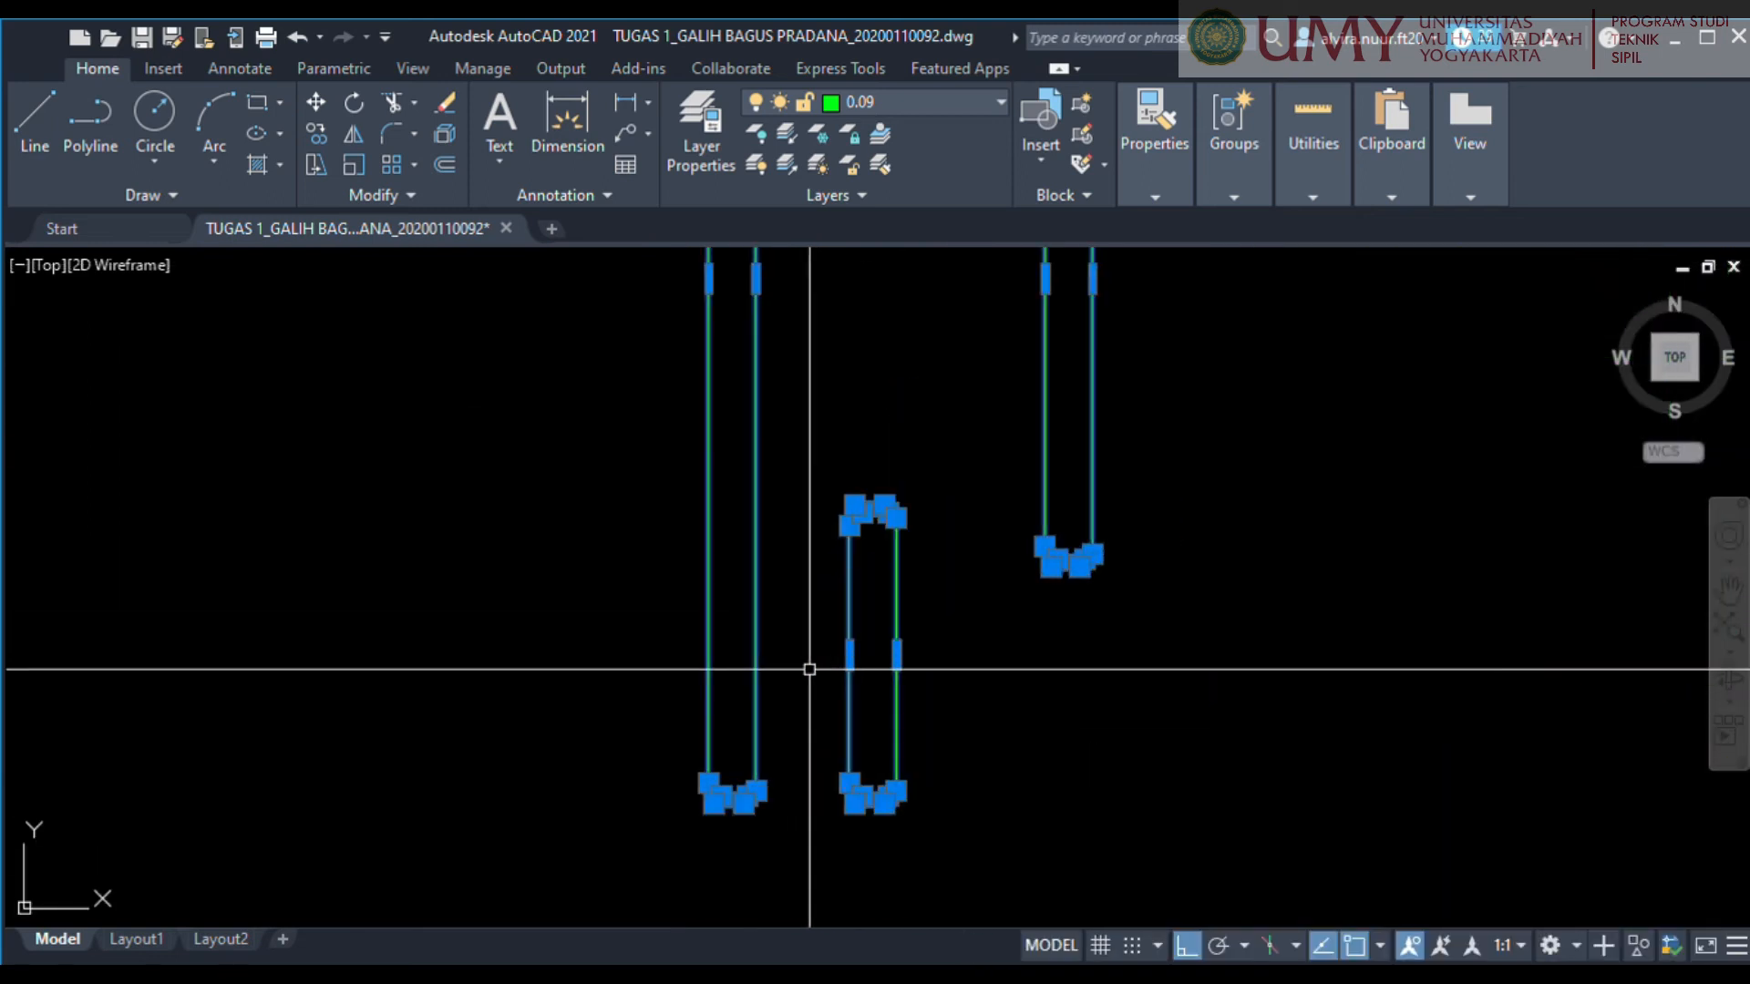
key(Escape)
middle_drag(797, 699, 910, 402)
scroll(880, 510, up, 5)
scroll(793, 450, down, 5)
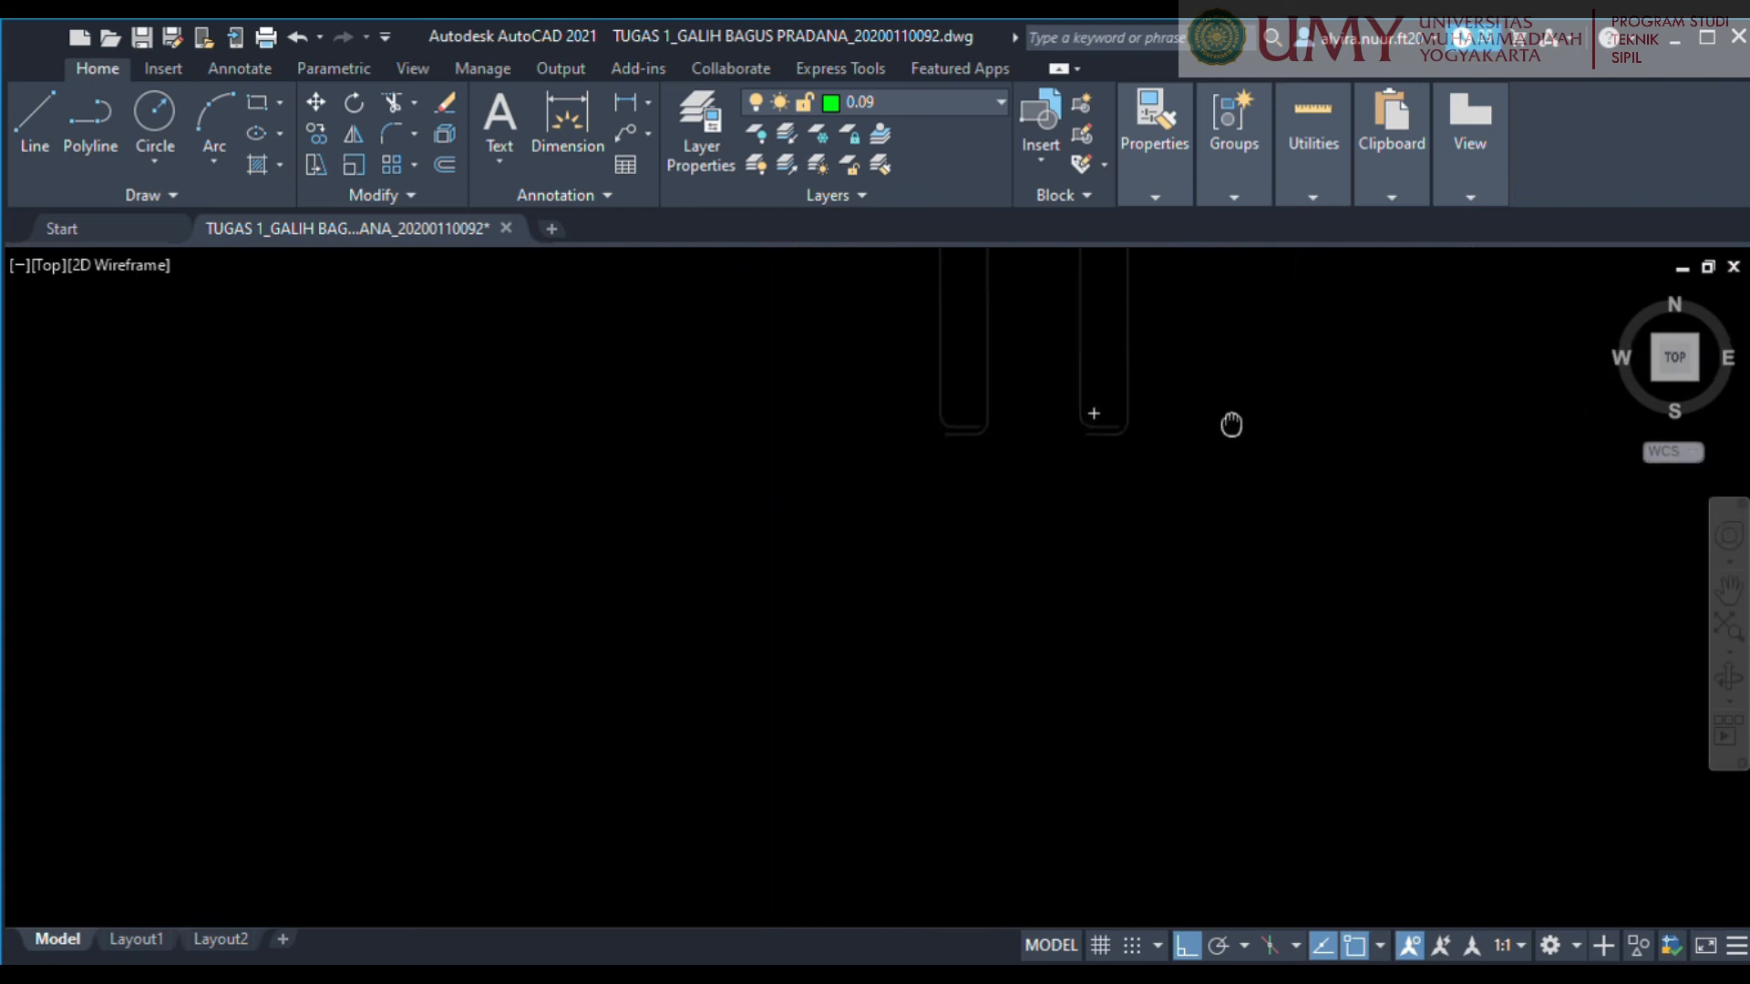
middle_drag(1127, 374, 824, 593)
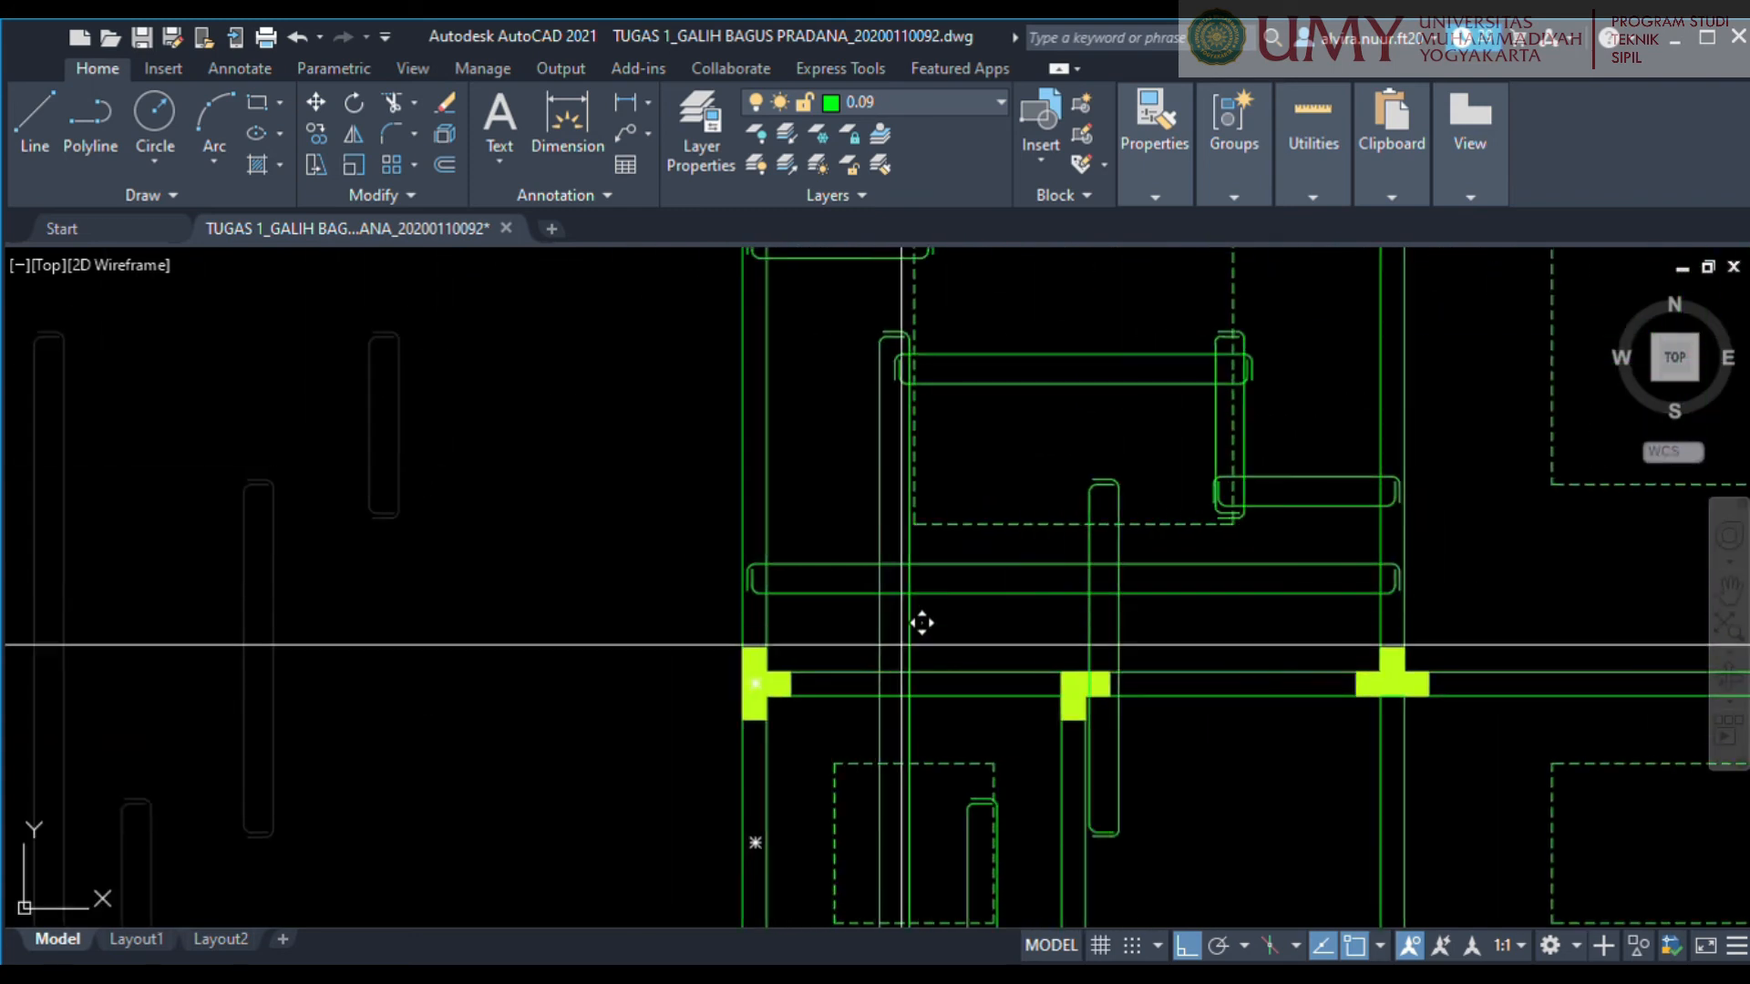
scroll(890, 683, up, 6)
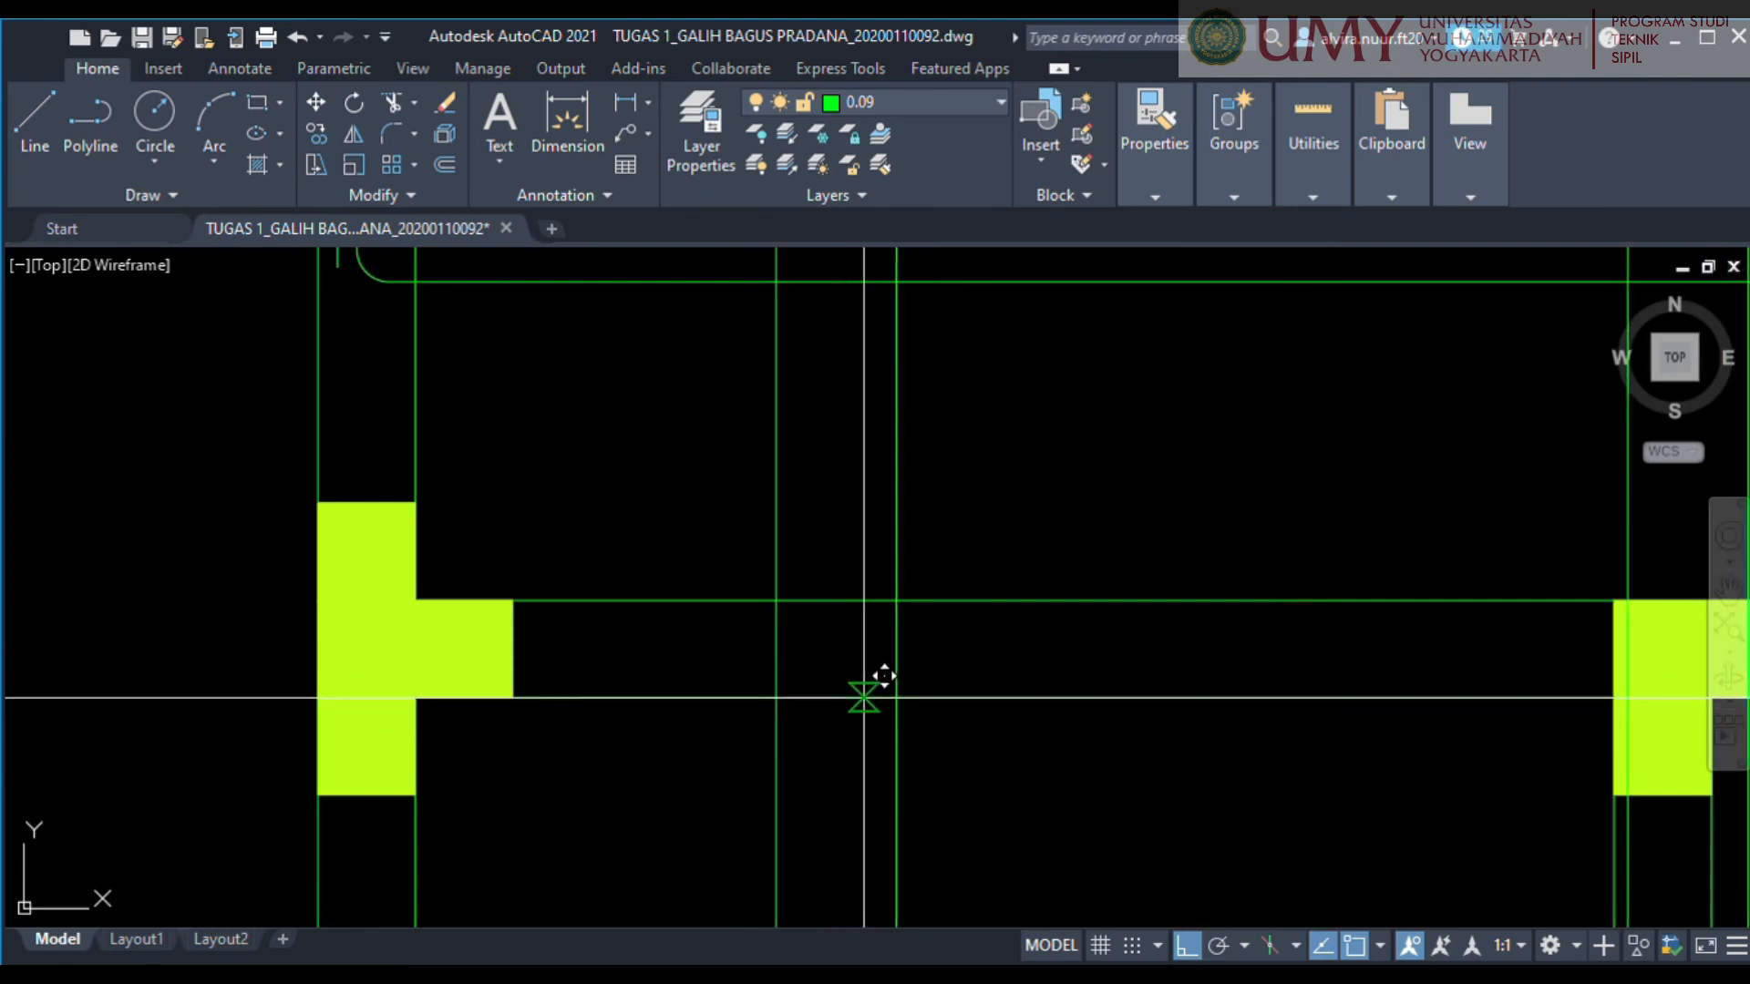
scroll(864, 698, down, 9)
scroll(867, 694, up, 1)
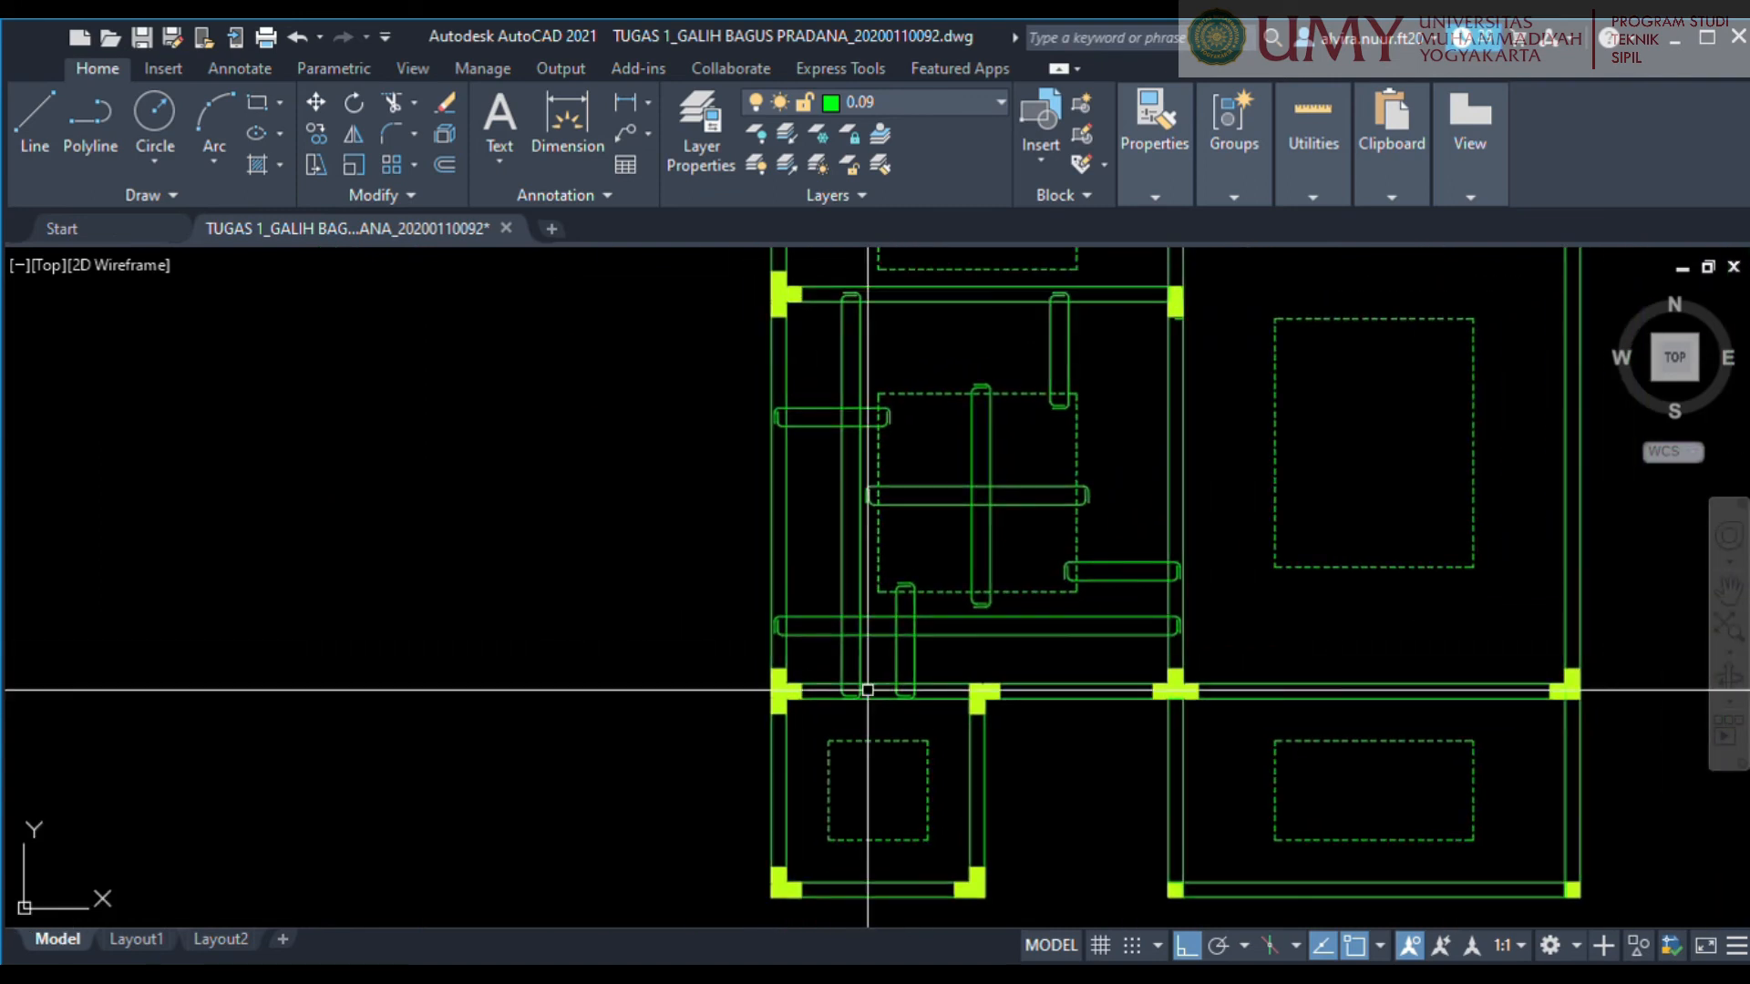
Move only the room's four vertical bars slightly upward so their lower hooks sit just inside the bottom wall's outer line.
scroll(999, 558, down, 3)
scroll(965, 559, up, 5)
middle_drag(965, 559, 984, 428)
scroll(937, 574, down, 5)
scroll(902, 480, up, 3)
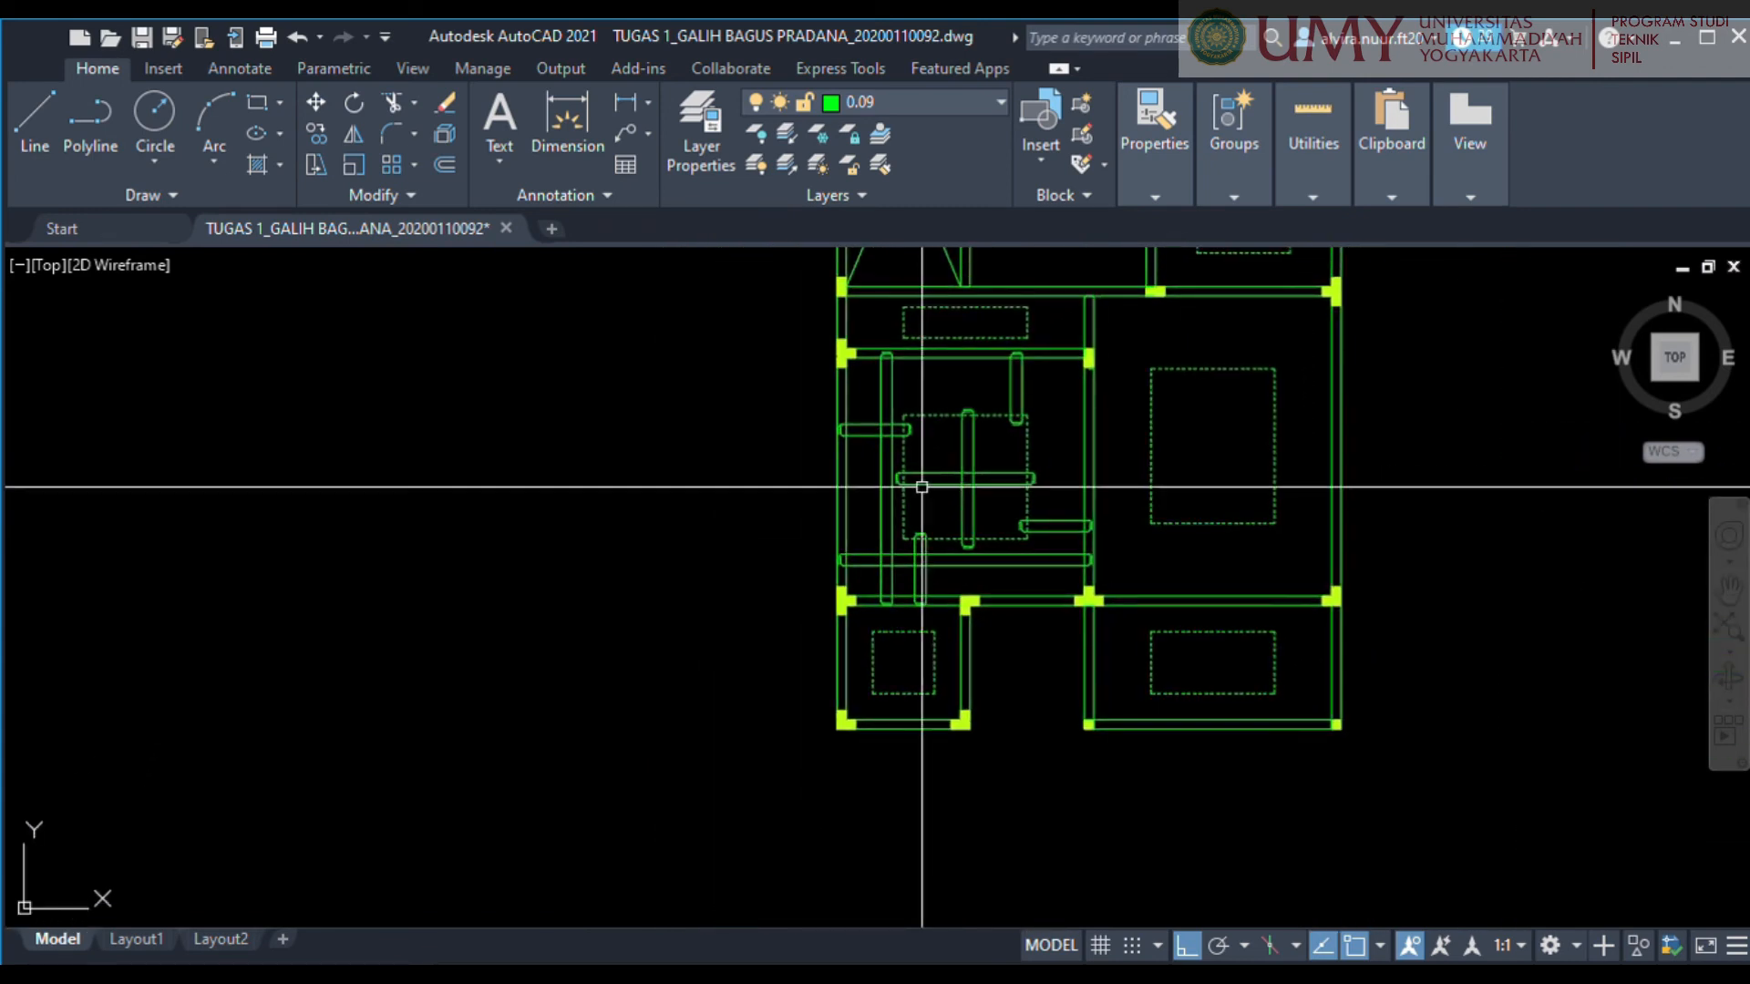
scroll(902, 439, down, 2)
click(849, 288)
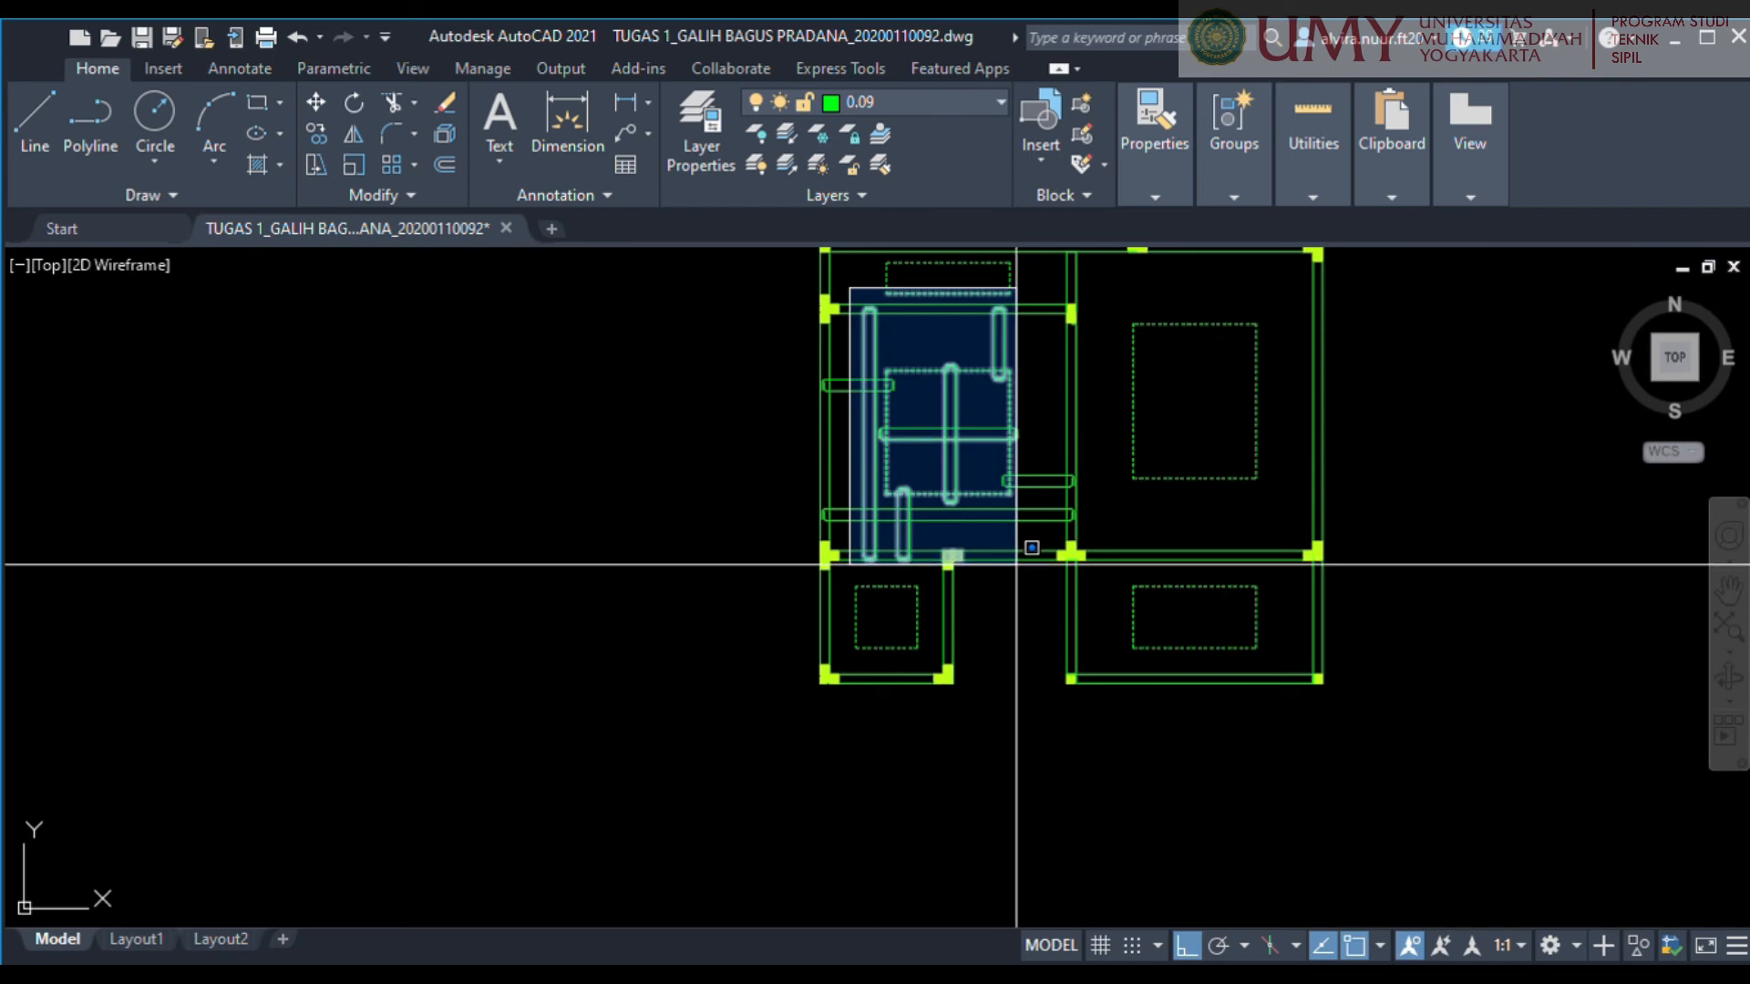
click(1017, 564)
scroll(1071, 558, up, 5)
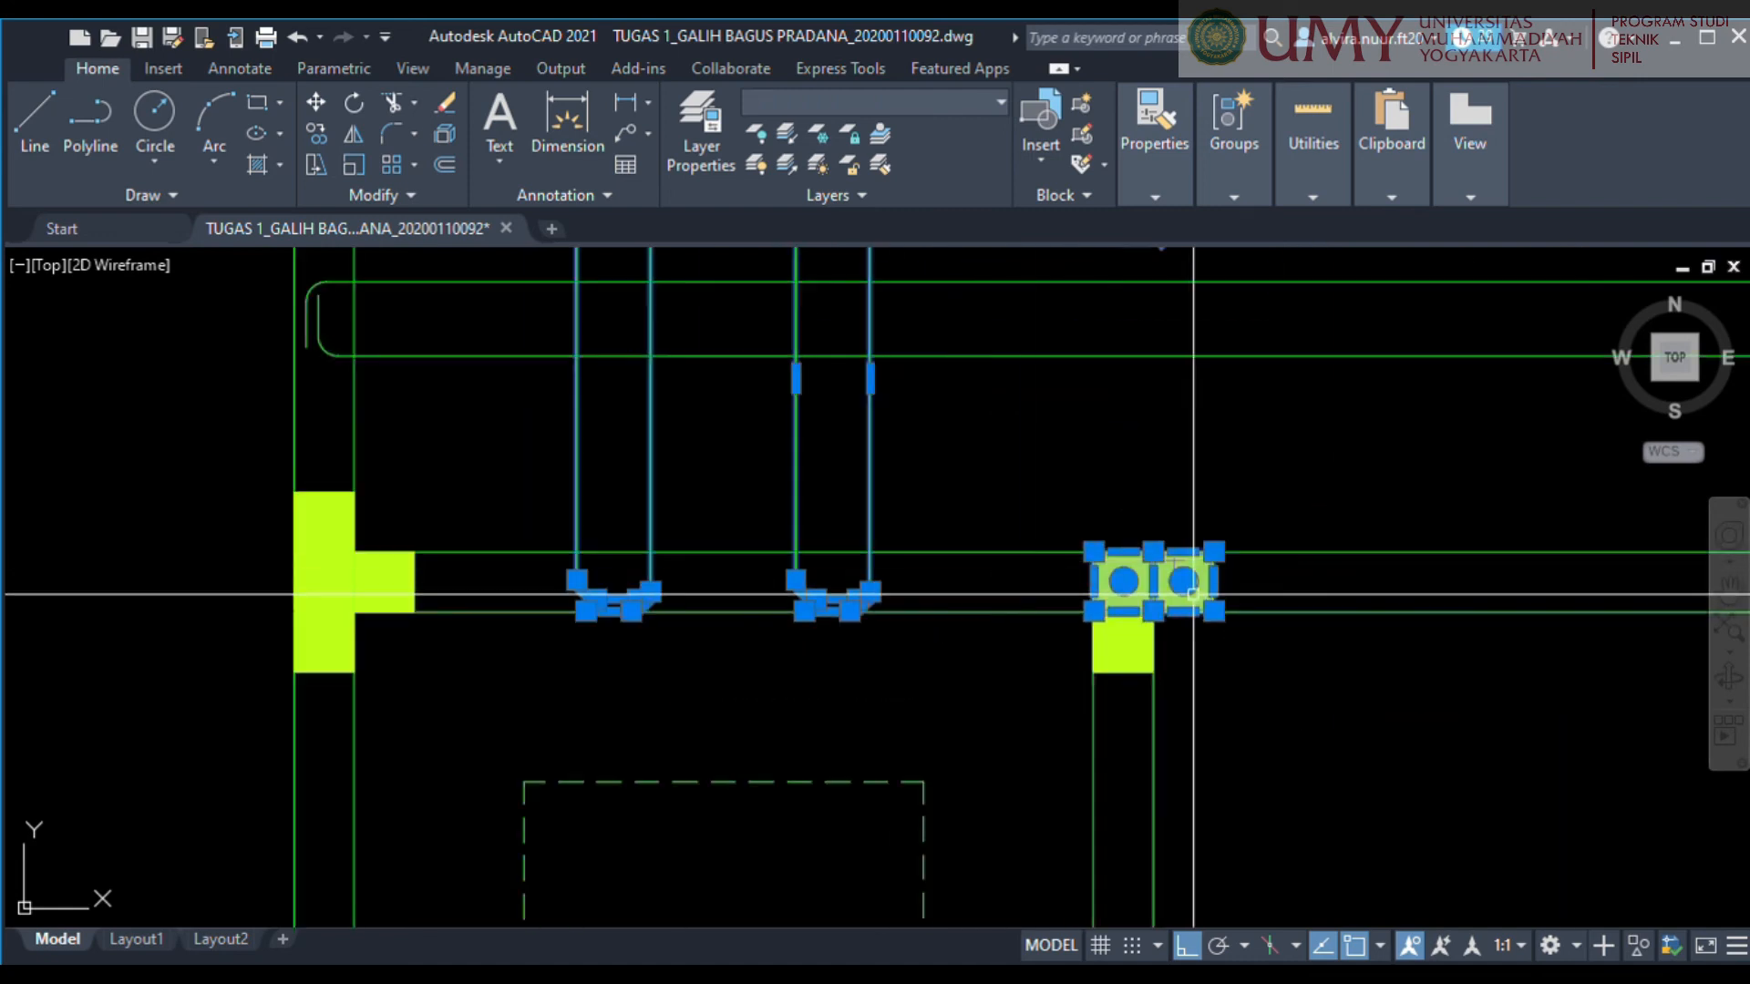
shift+click(1058, 497)
shift+click(1281, 644)
scroll(907, 555, down, 6)
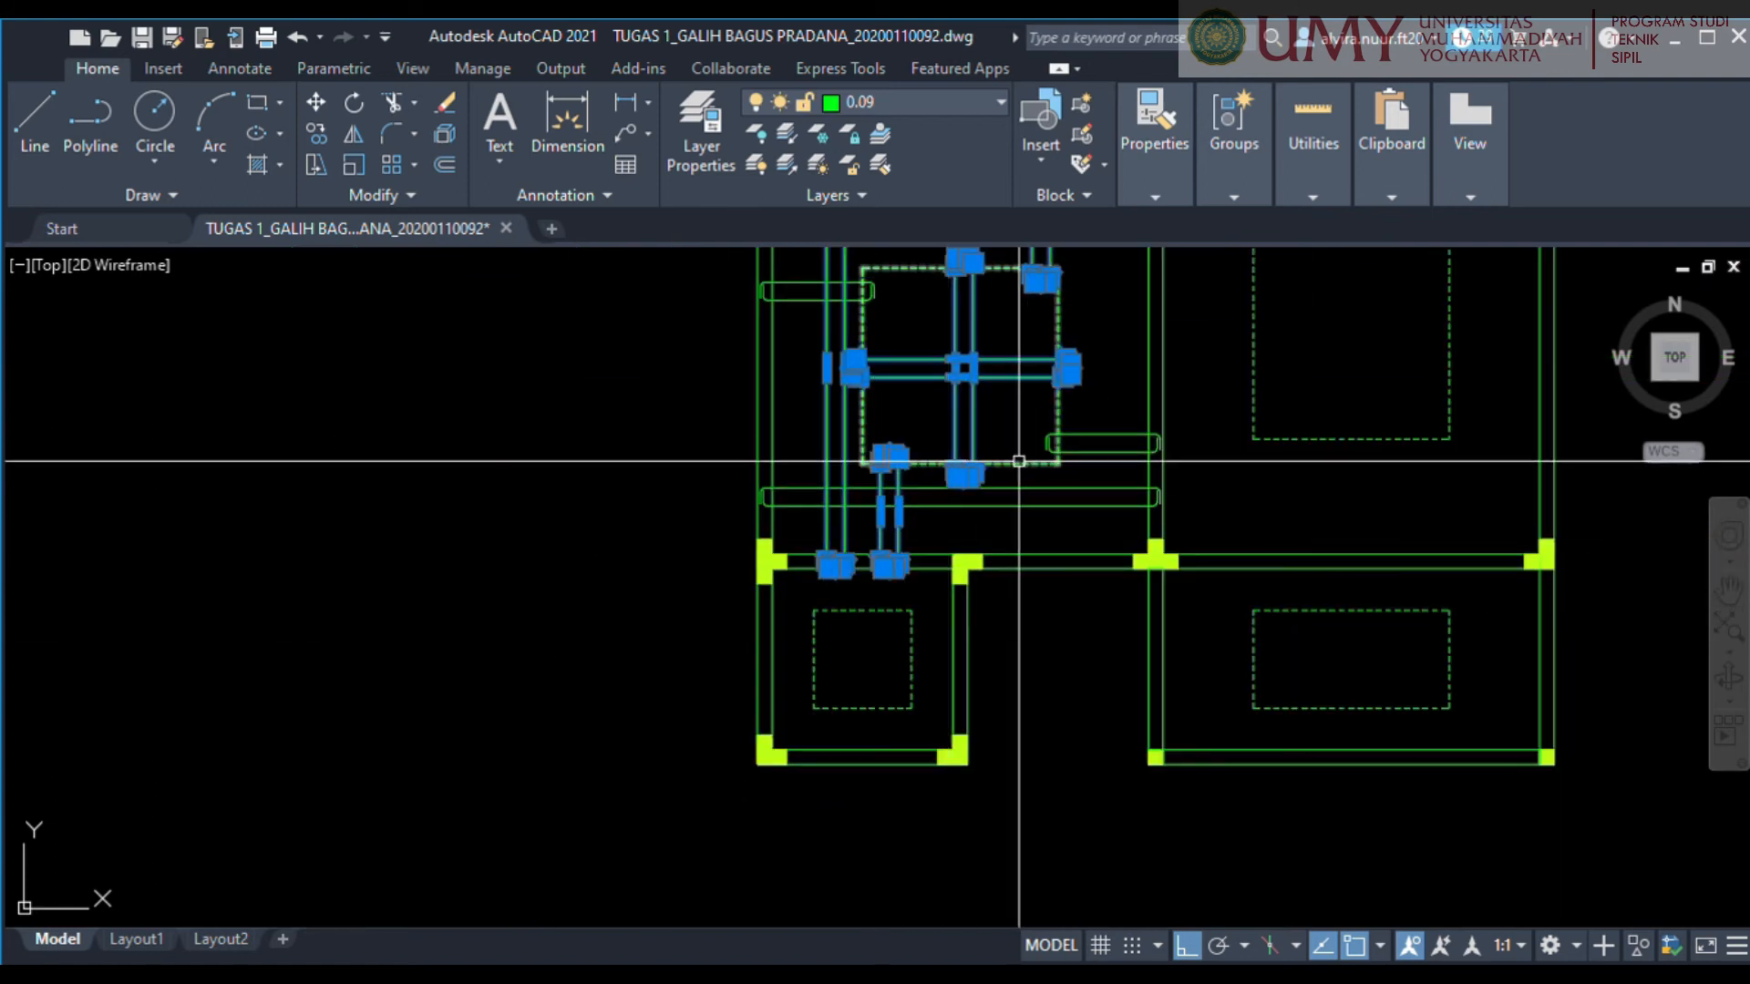
scroll(1018, 461, up, 4)
scroll(967, 461, down, 6)
scroll(973, 487, up, 6)
shift+click(981, 430)
scroll(980, 432, down, 6)
scroll(976, 313, up, 6)
mouse_move(976, 313)
middle_down()
mouse_move(914, 416)
mouse_move(984, 613)
middle_up()
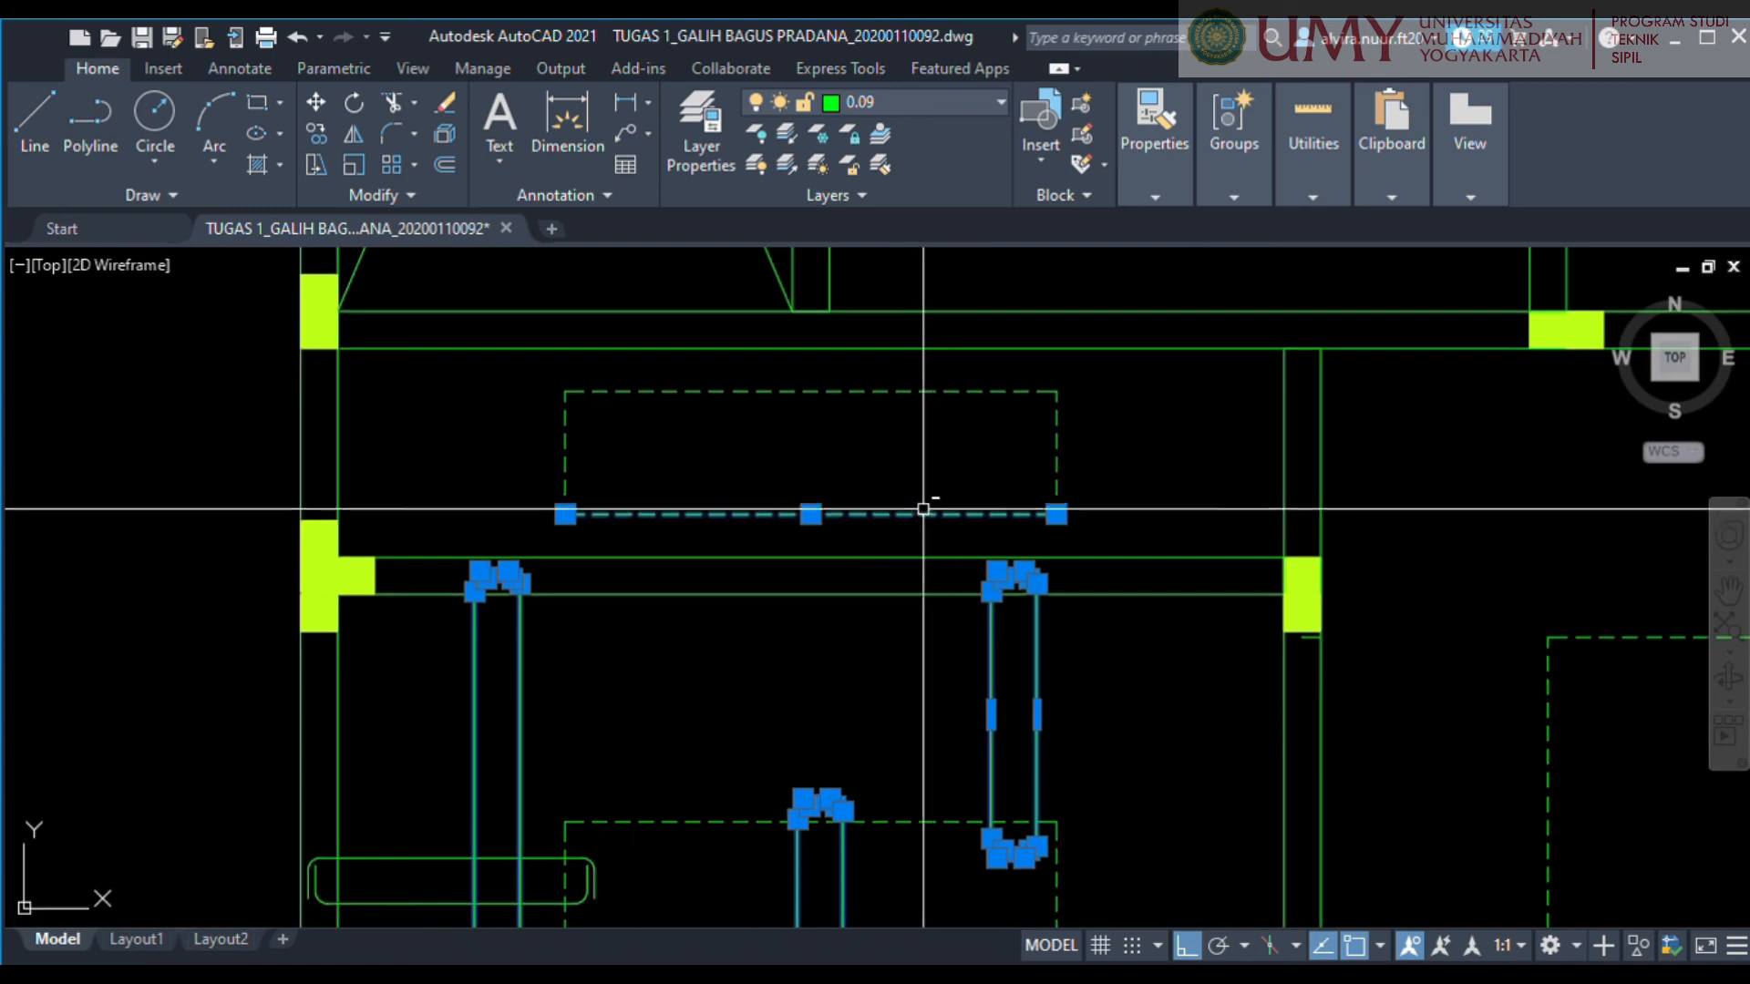
scroll(881, 644, down, 3)
scroll(960, 684, up, 5)
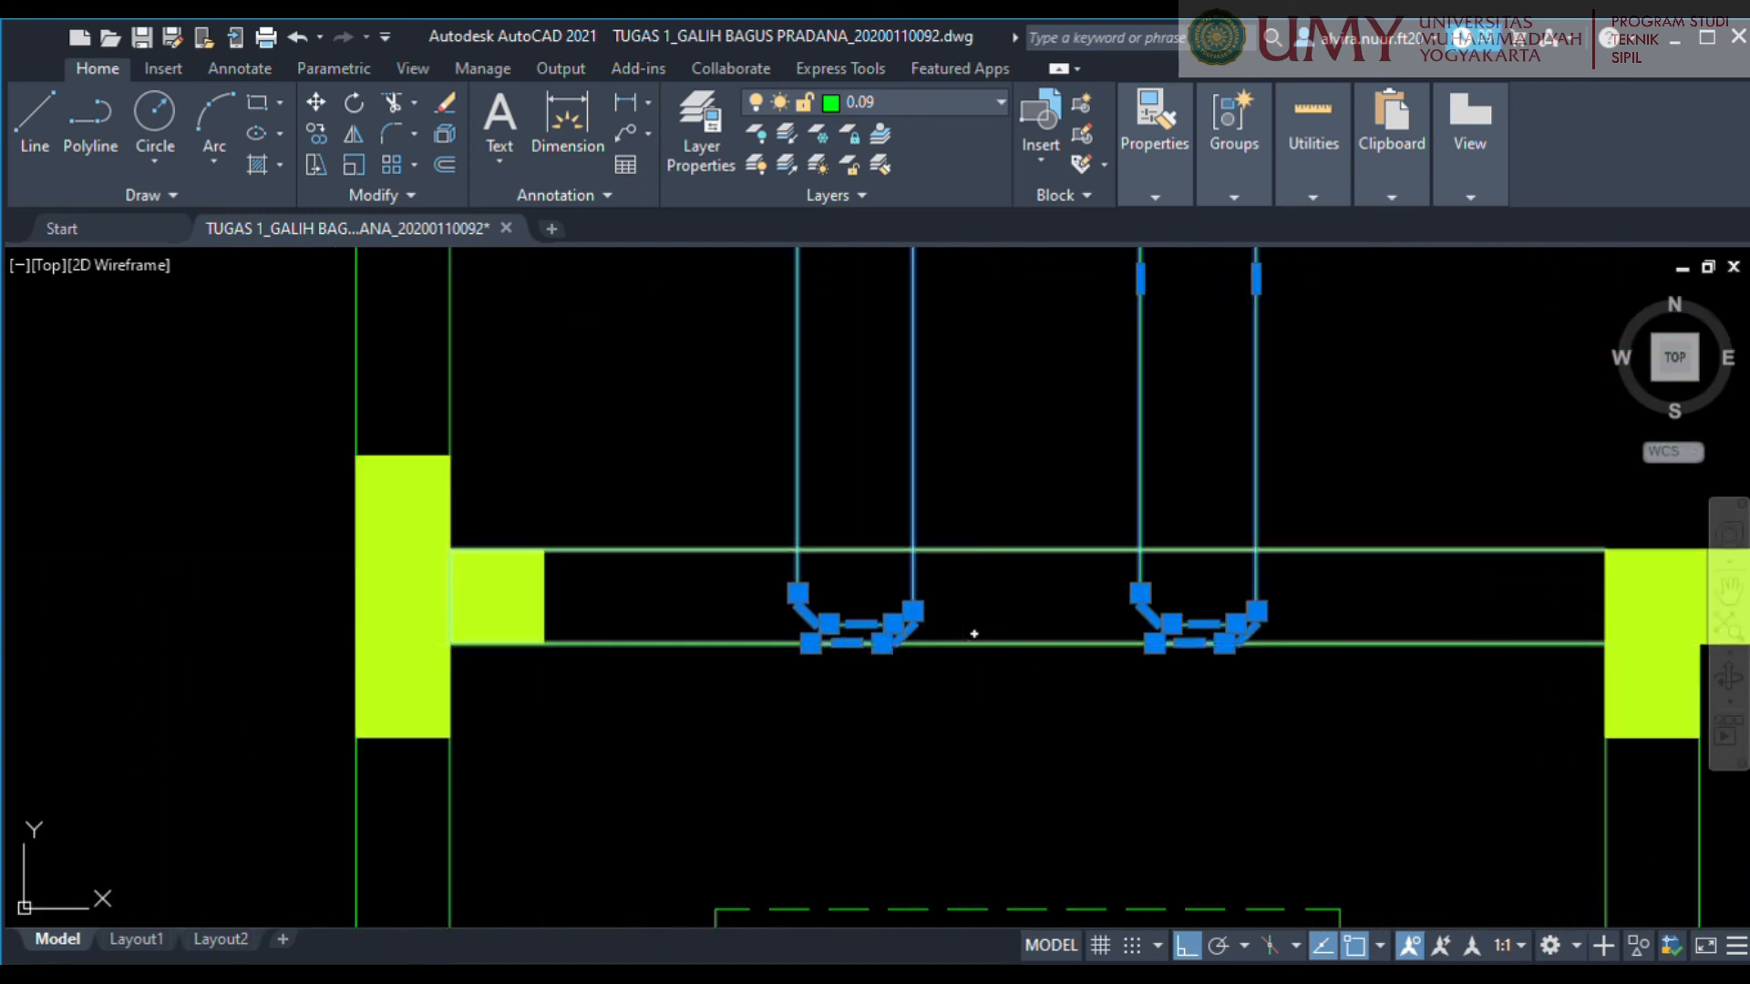
scroll(972, 632, up, 2)
key(Escape)
drag(872, 636, 872, 586)
scroll(875, 586, down, 5)
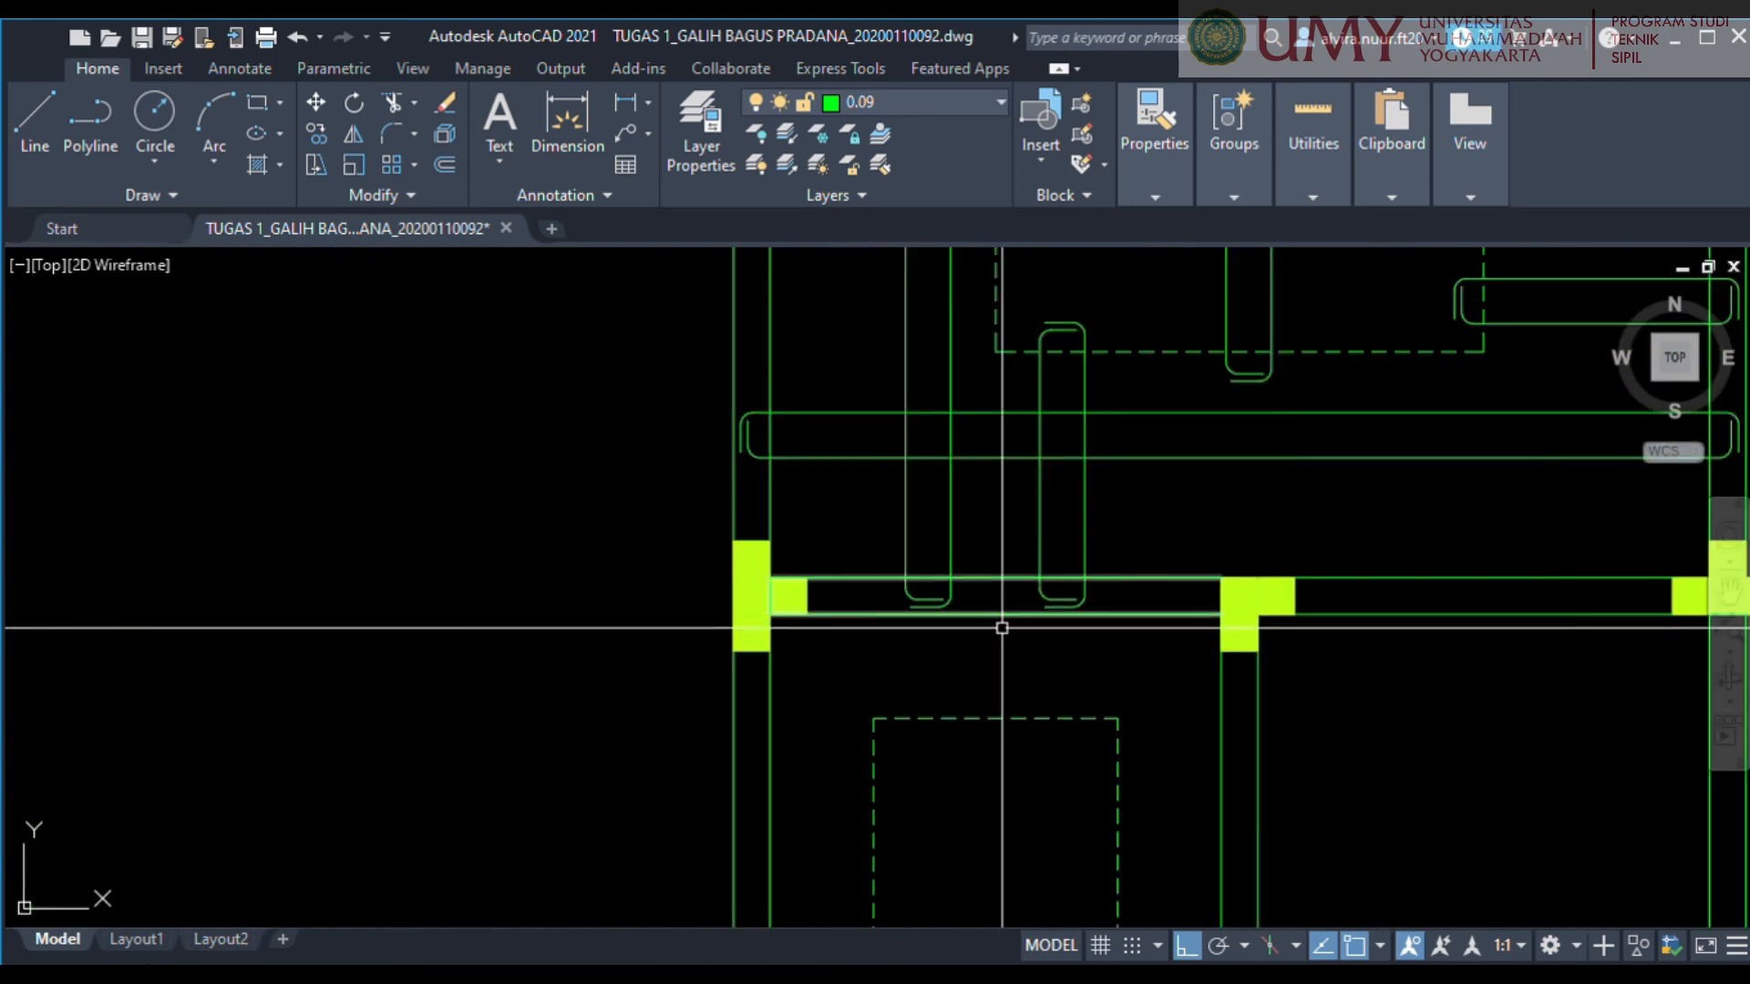
scroll(1008, 664, up, 3)
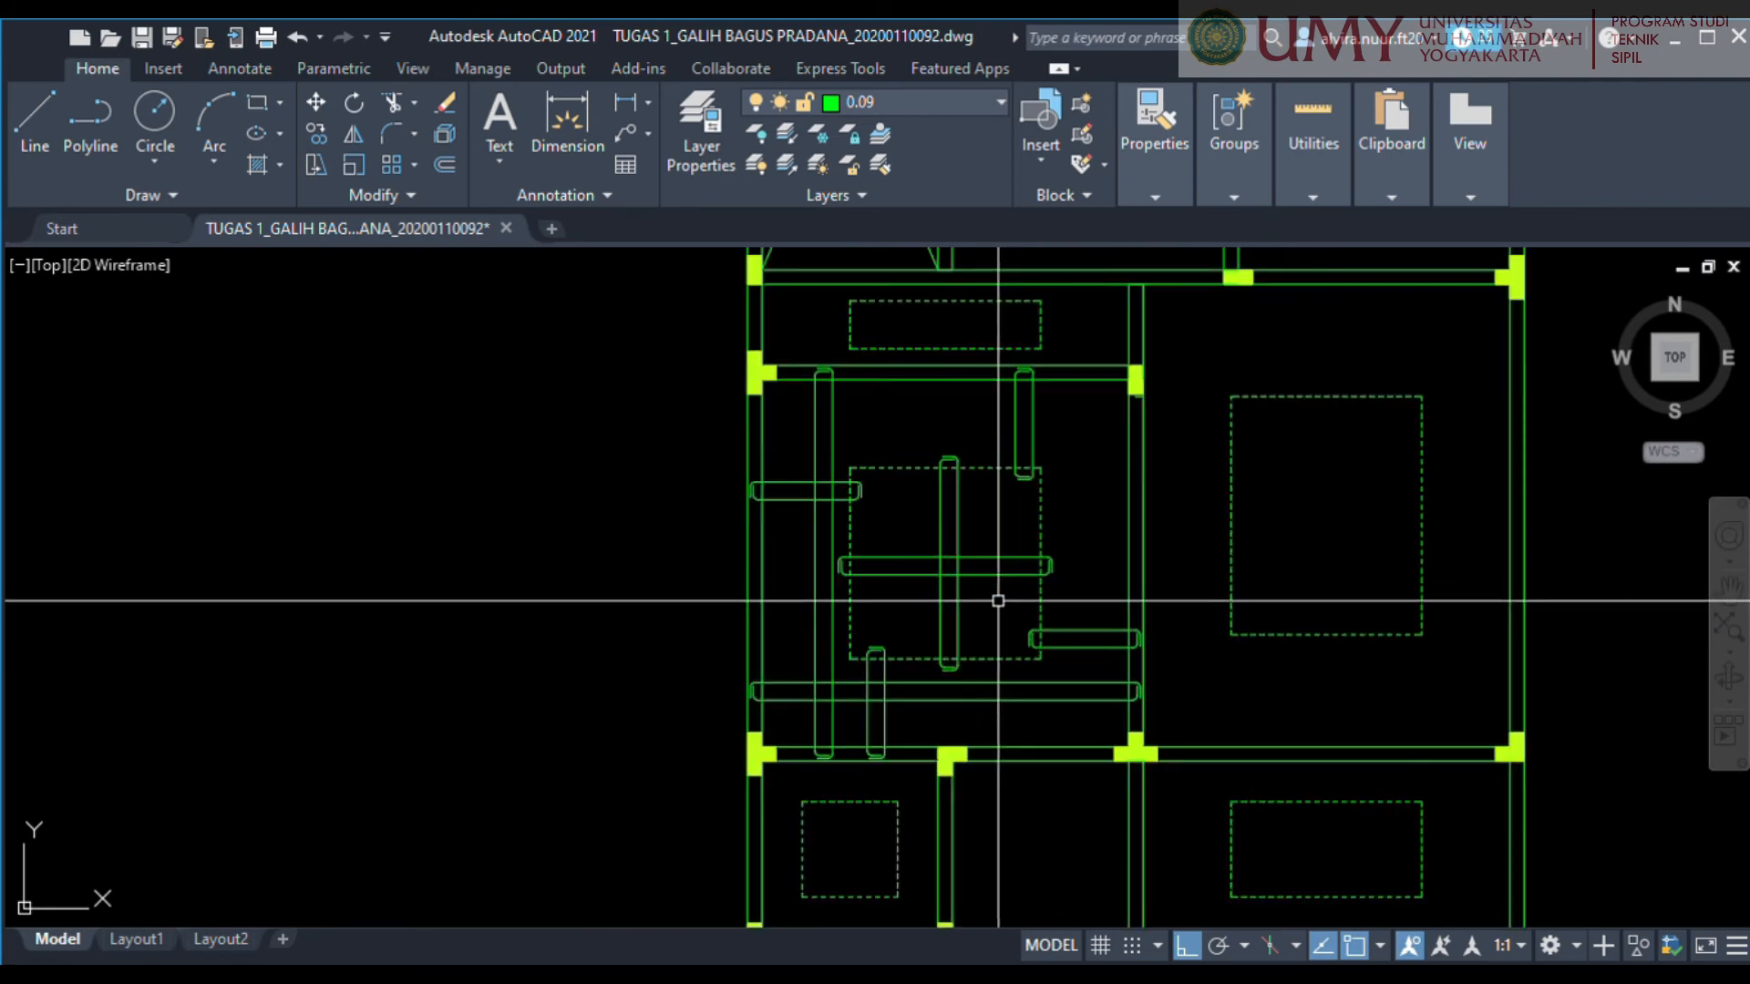
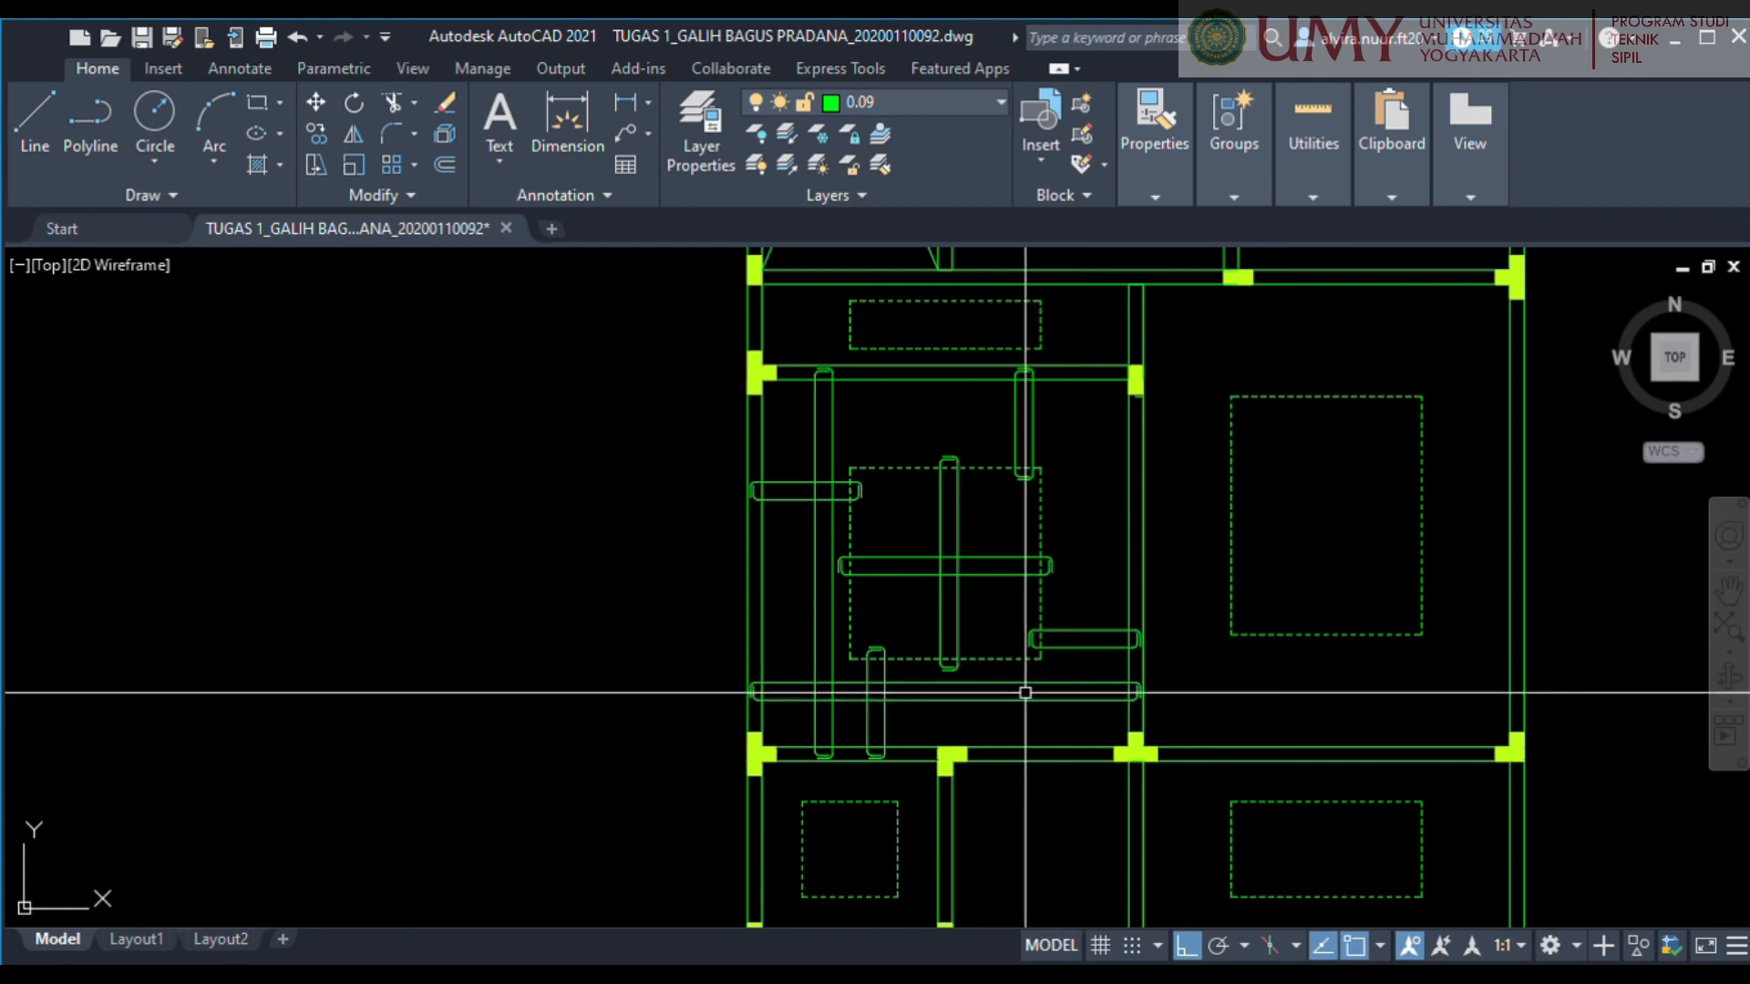
Draw a small triangle and position it with its base on the lower line of the bottom horizontal bar, near its right end.
scroll(934, 718, up, 2)
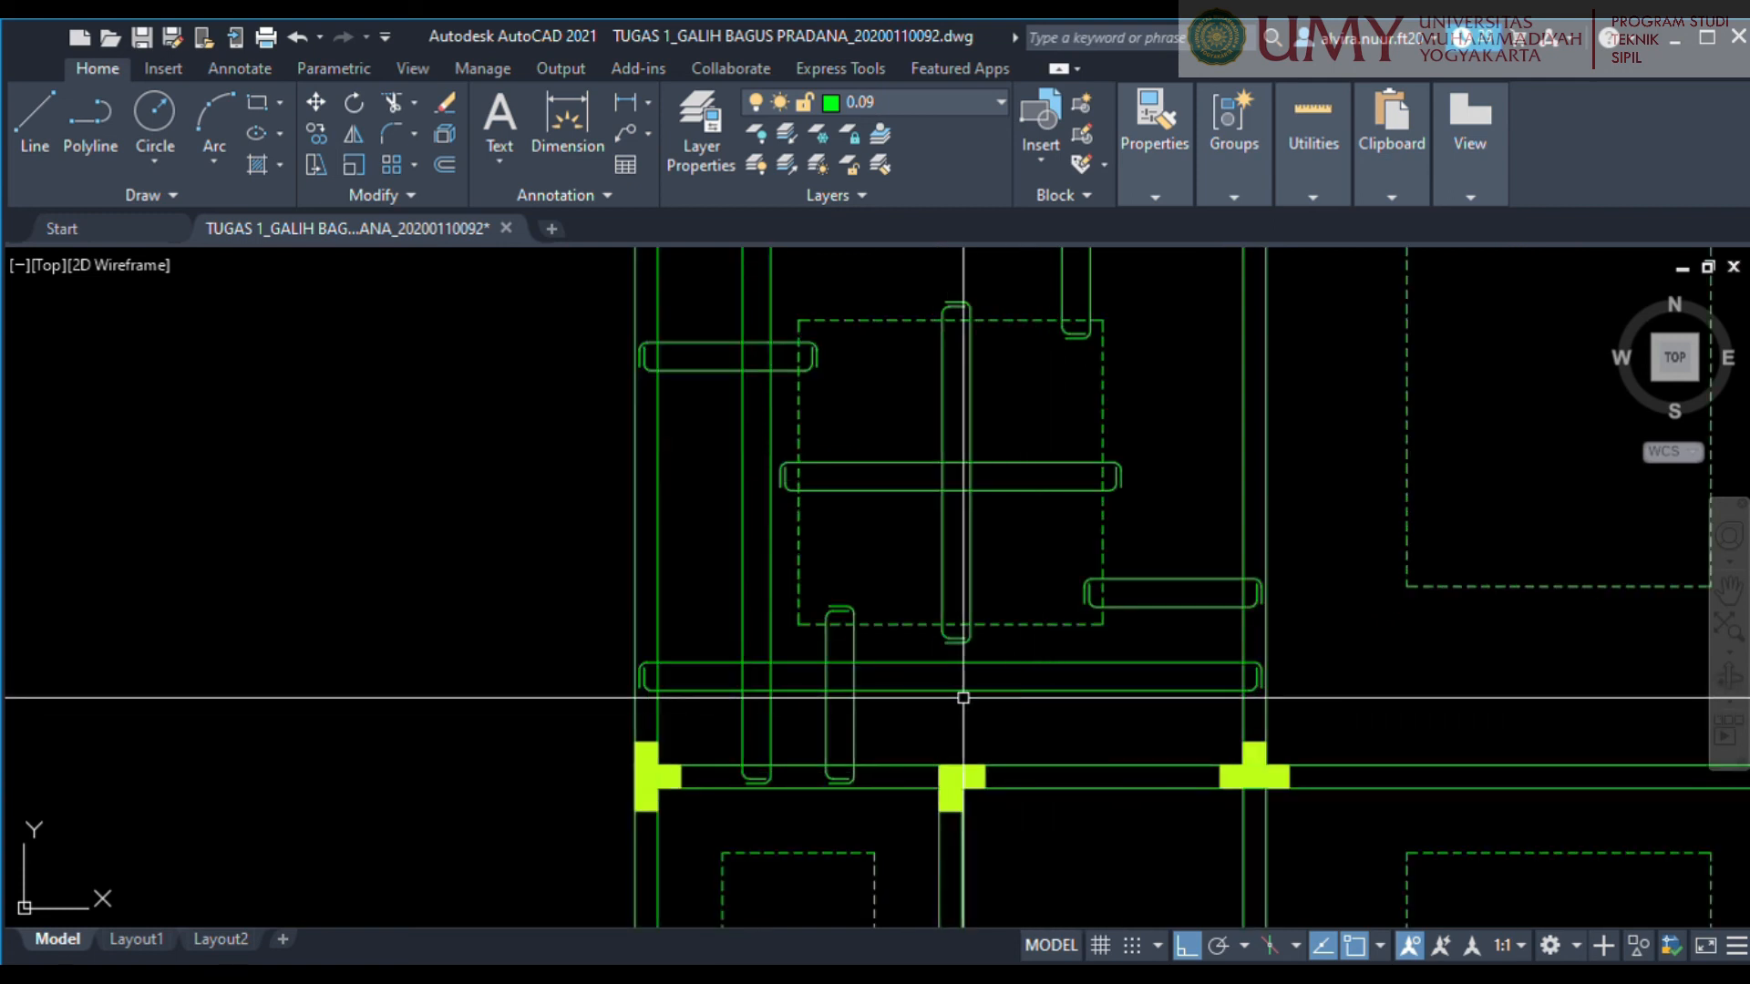
scroll(1046, 729, up, 2)
middle_drag(1046, 730, 872, 785)
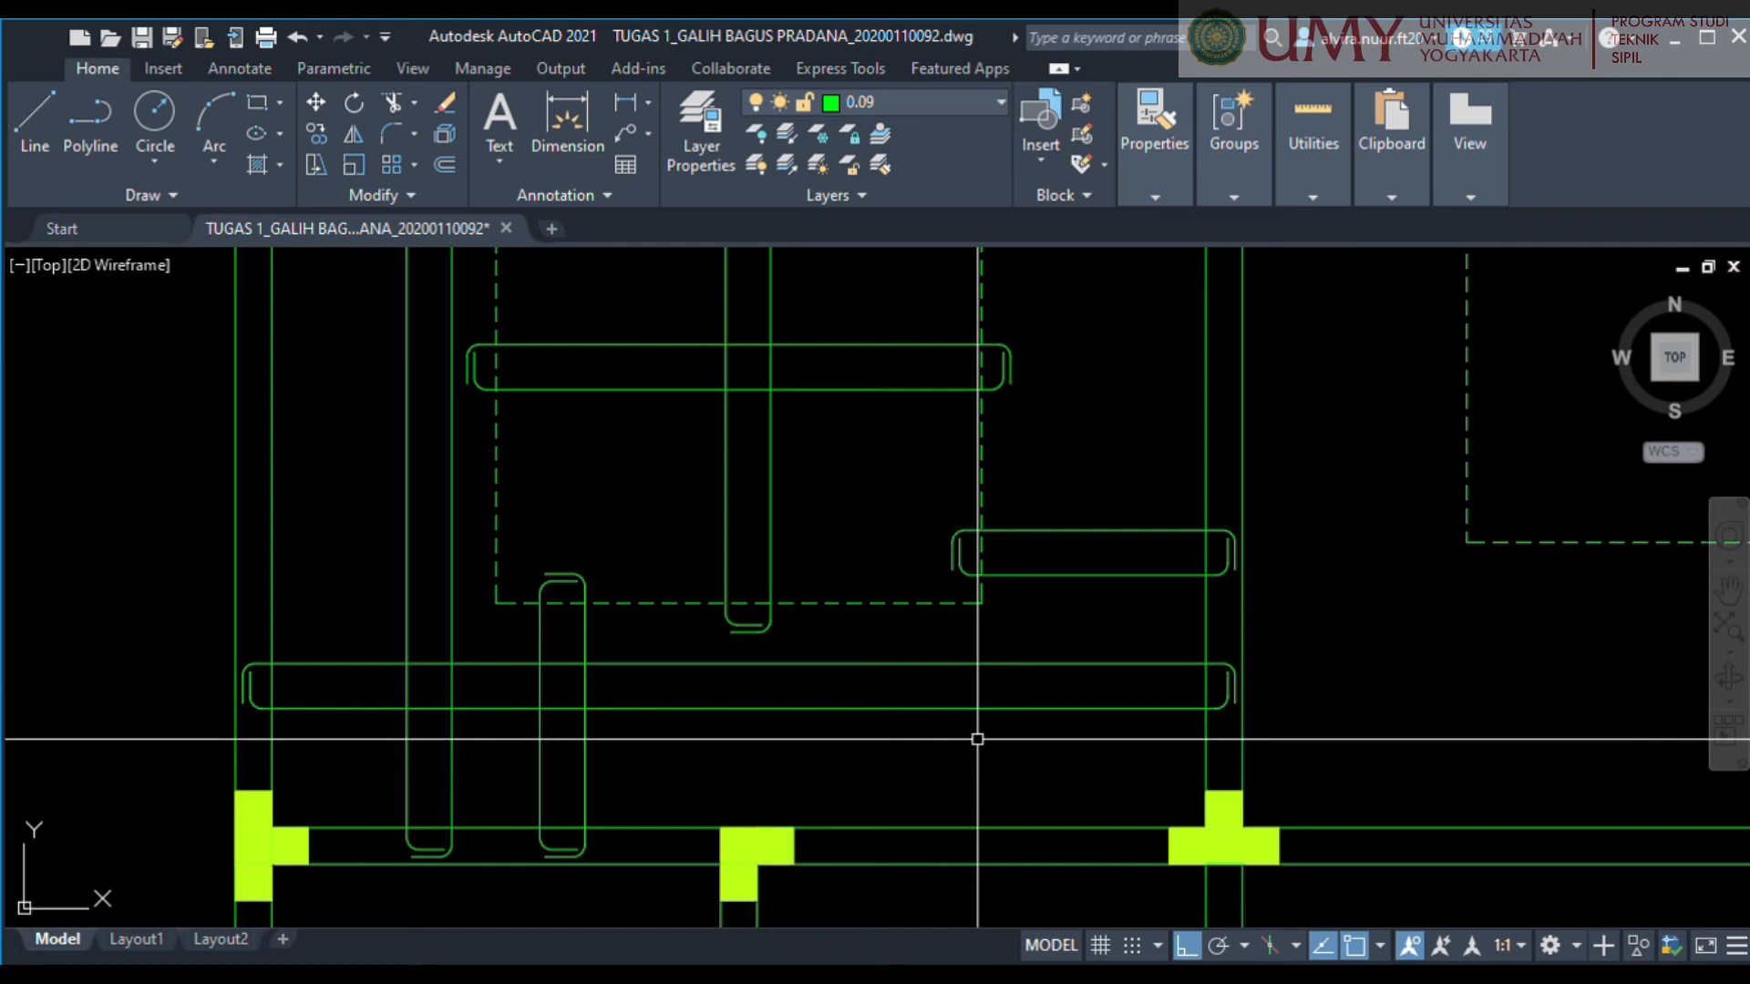
scroll(1013, 714, up, 6)
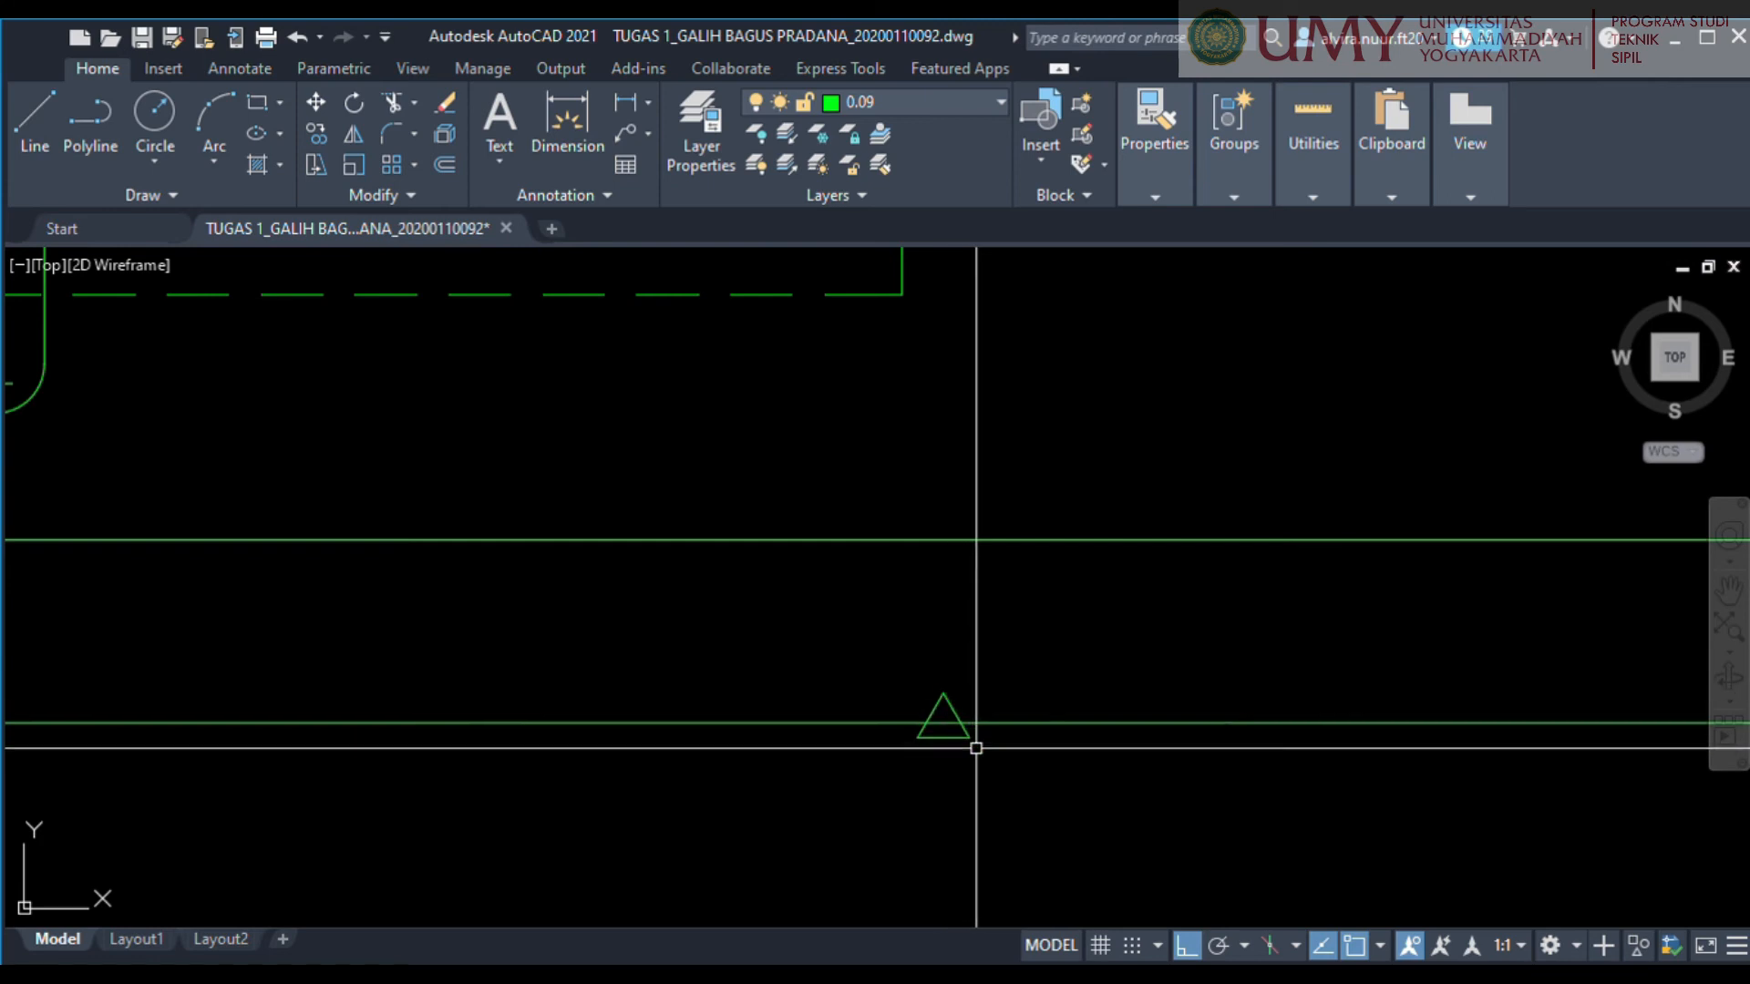
click(958, 731)
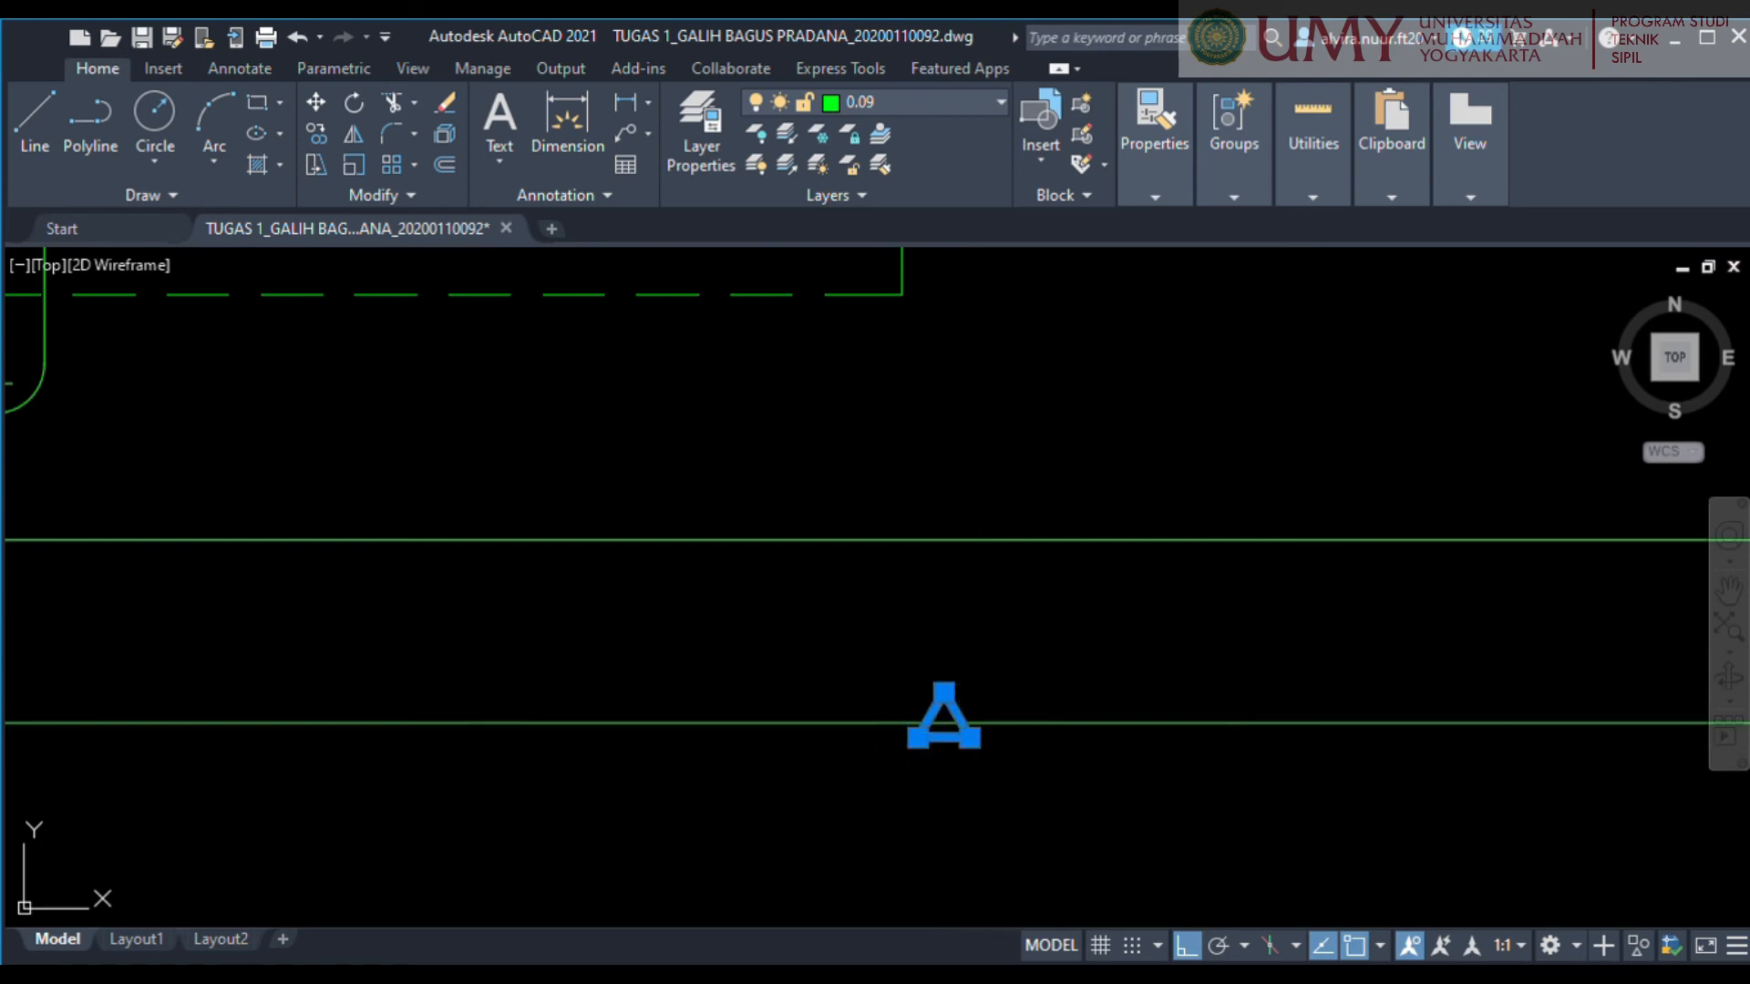
scroll(941, 738, up, 2)
scroll(941, 714, down, 5)
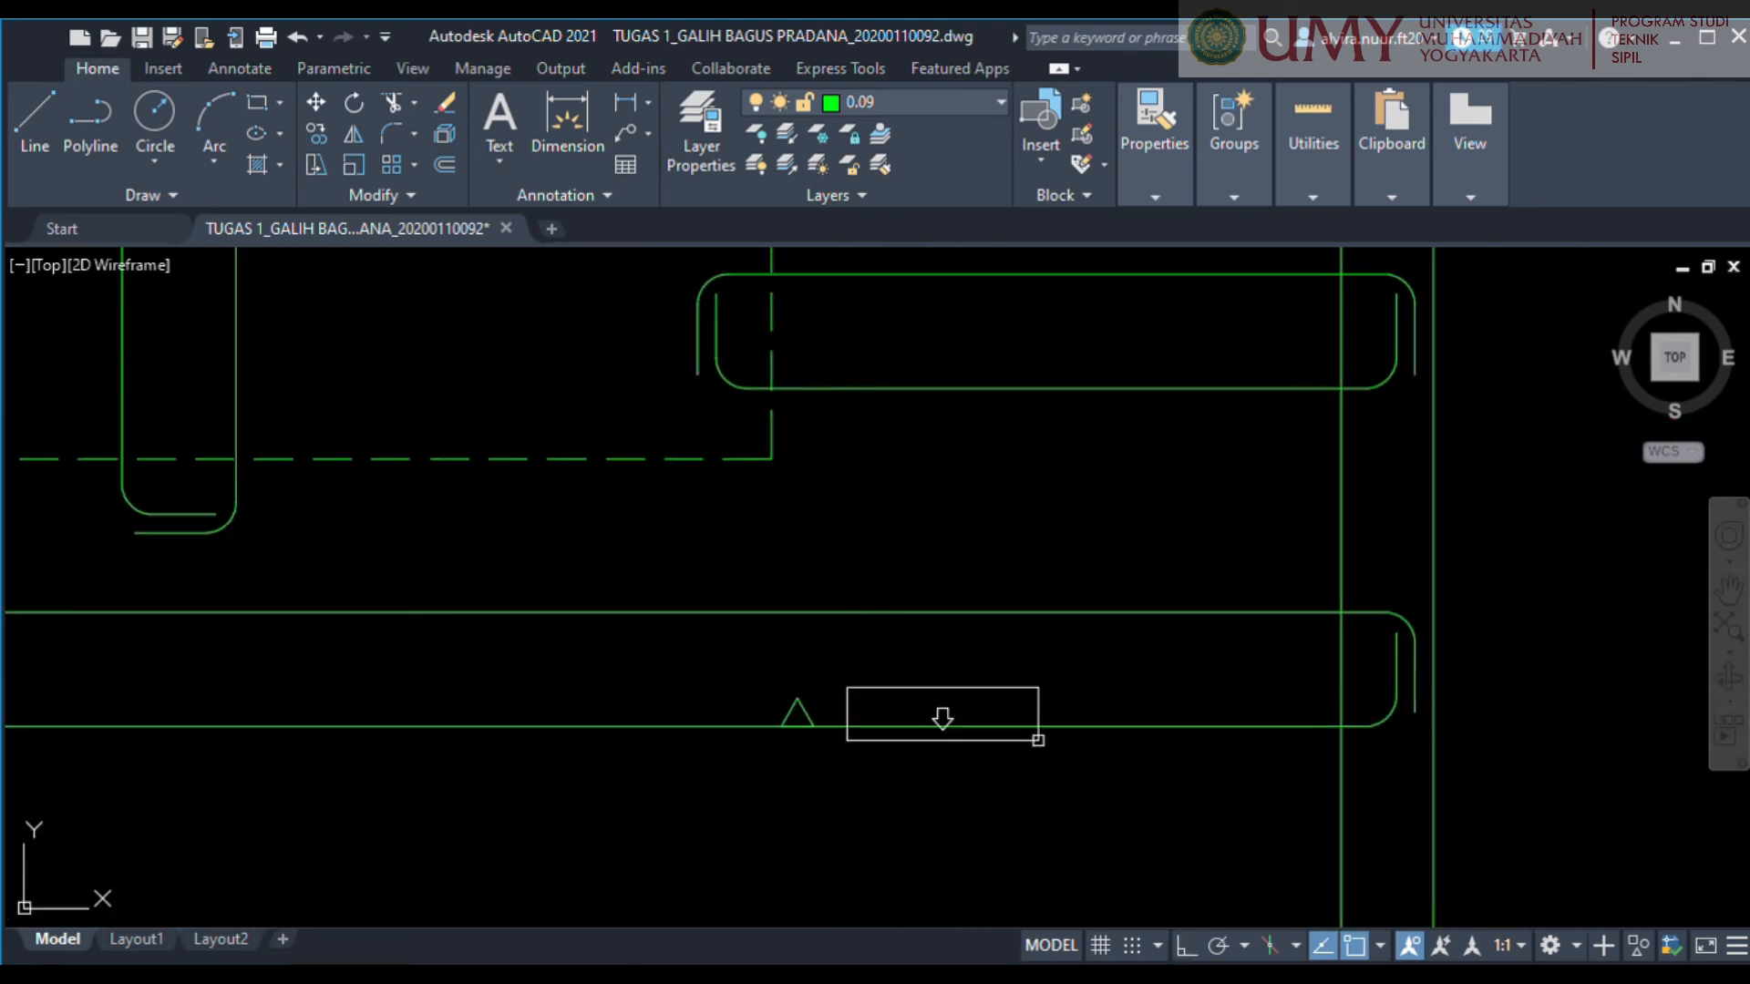
Add the text label Ø8-150 in Arial at height 5 beside the triangle inside the bottom horizontal bar.
click(1032, 725)
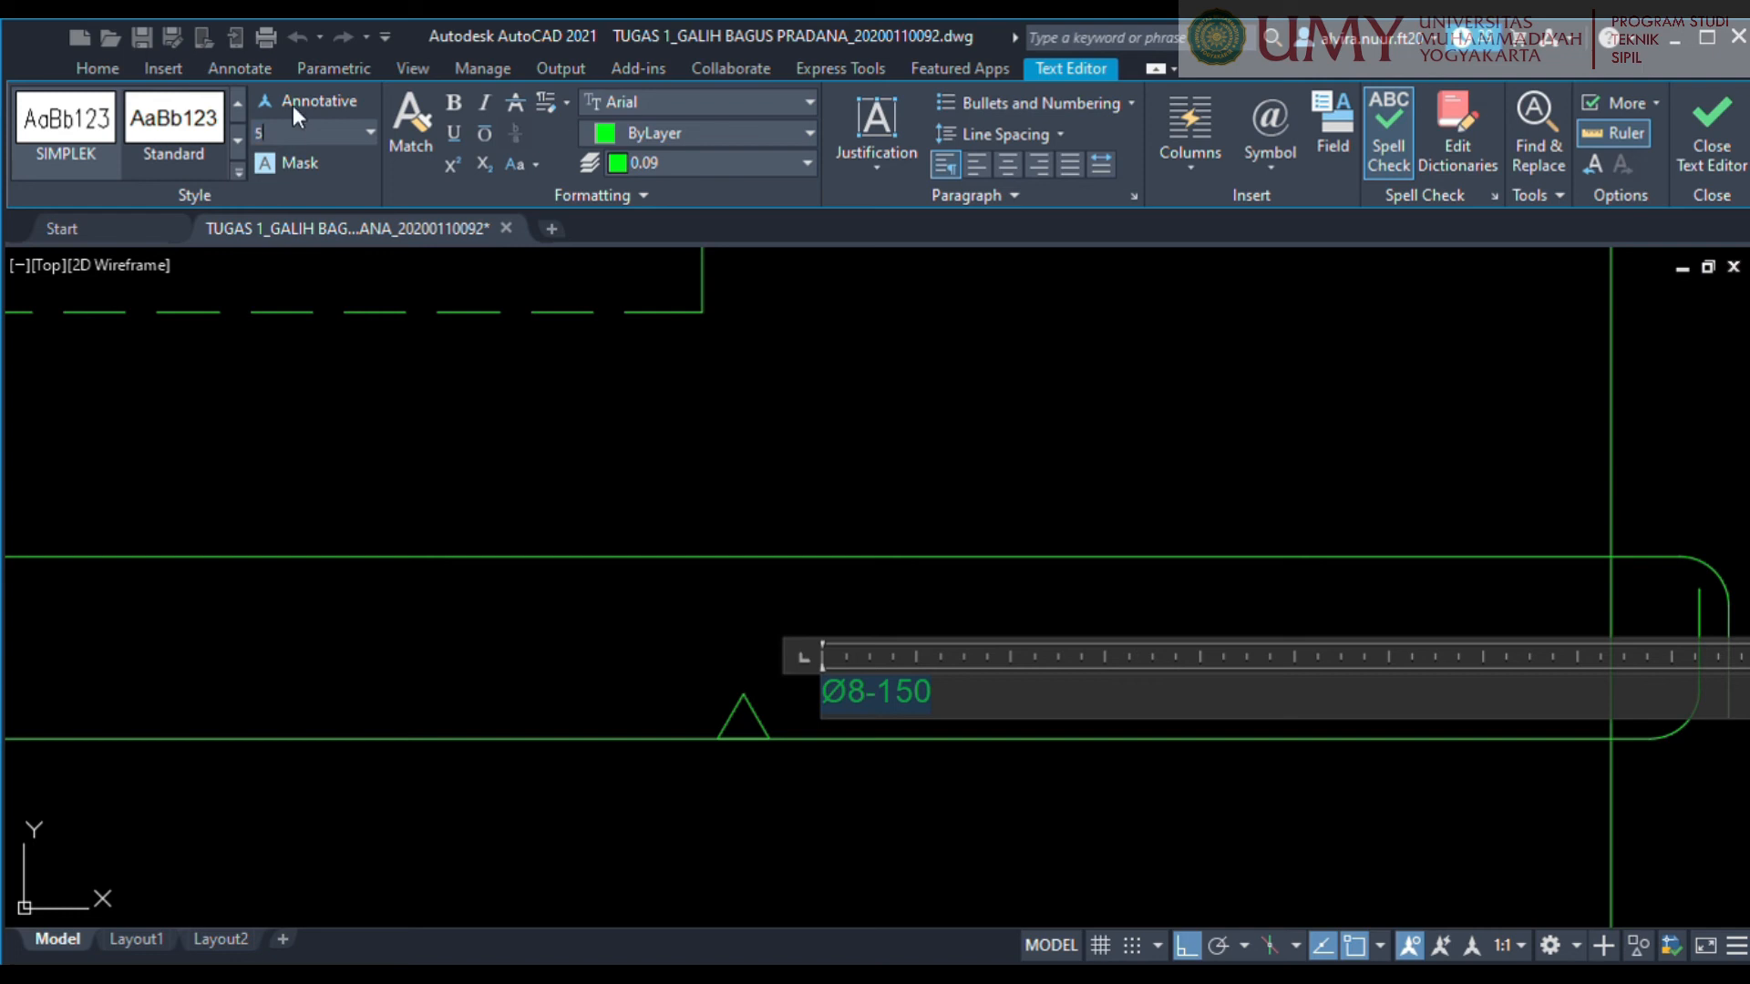
key(Return)
click(1729, 121)
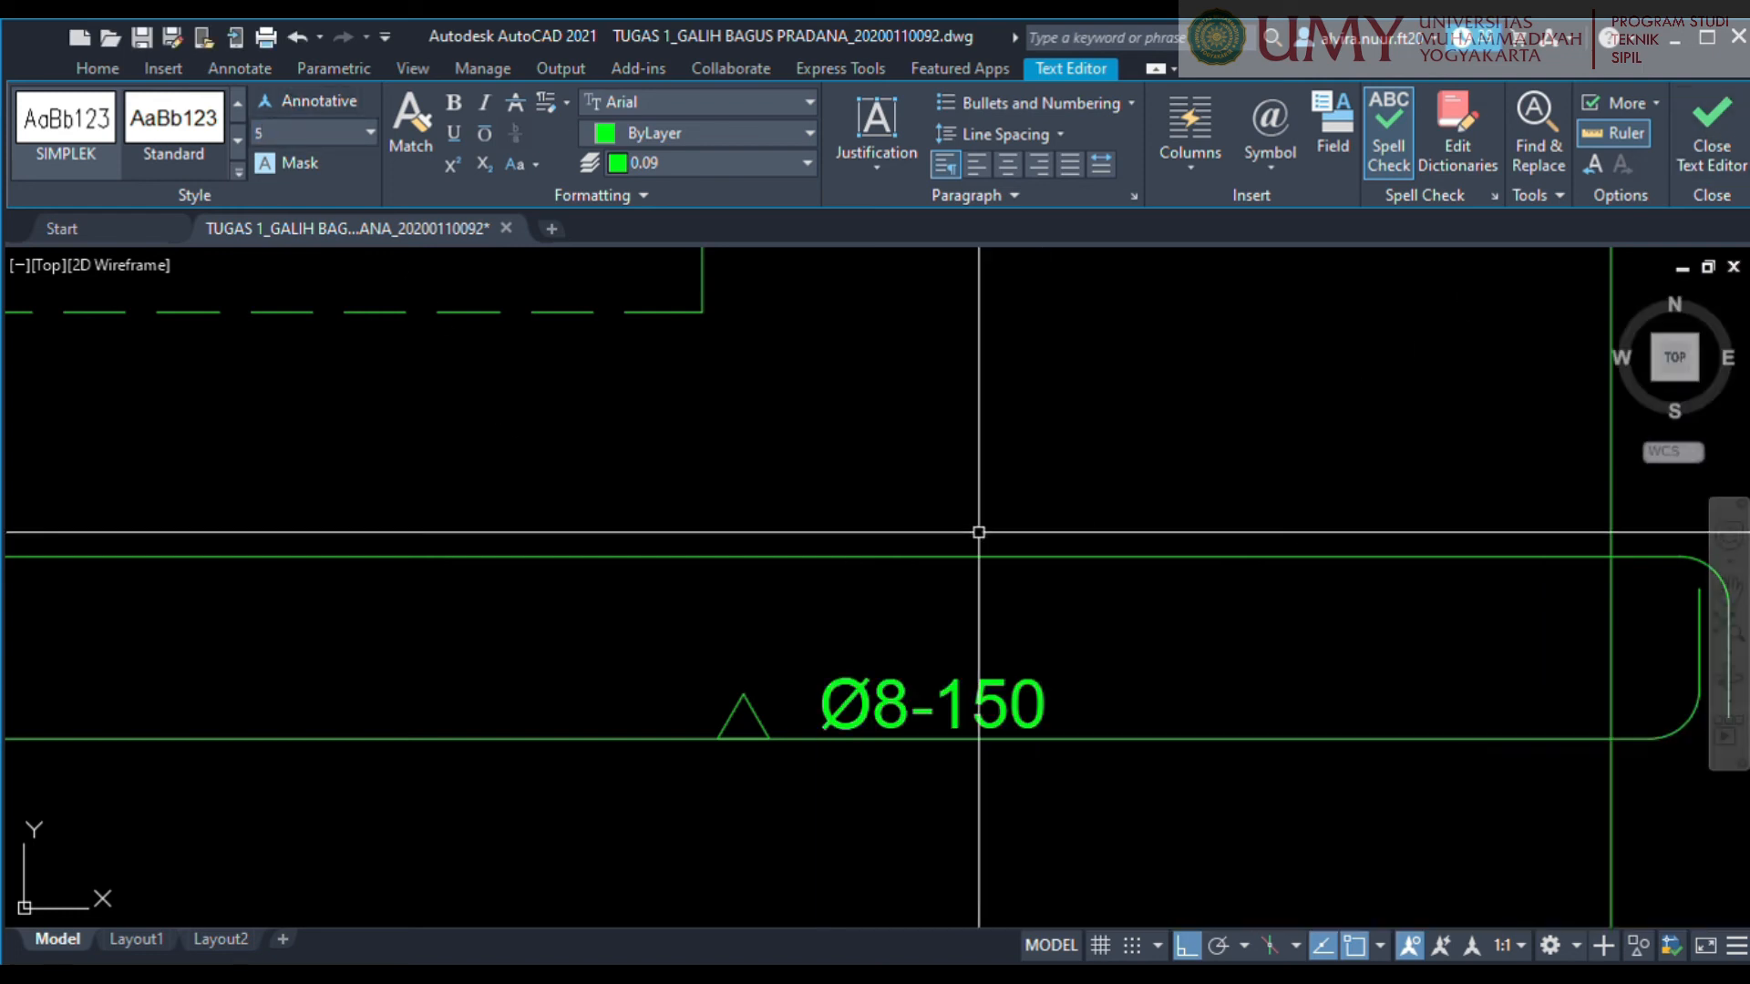
Move the Ø8-150 label closer to the triangle, just above the bar's lower line.
scroll(918, 720, up, 2)
scroll(918, 720, down, 2)
click(860, 719)
scroll(854, 720, up, 4)
drag(888, 702, 802, 745)
middle_drag(559, 735, 898, 695)
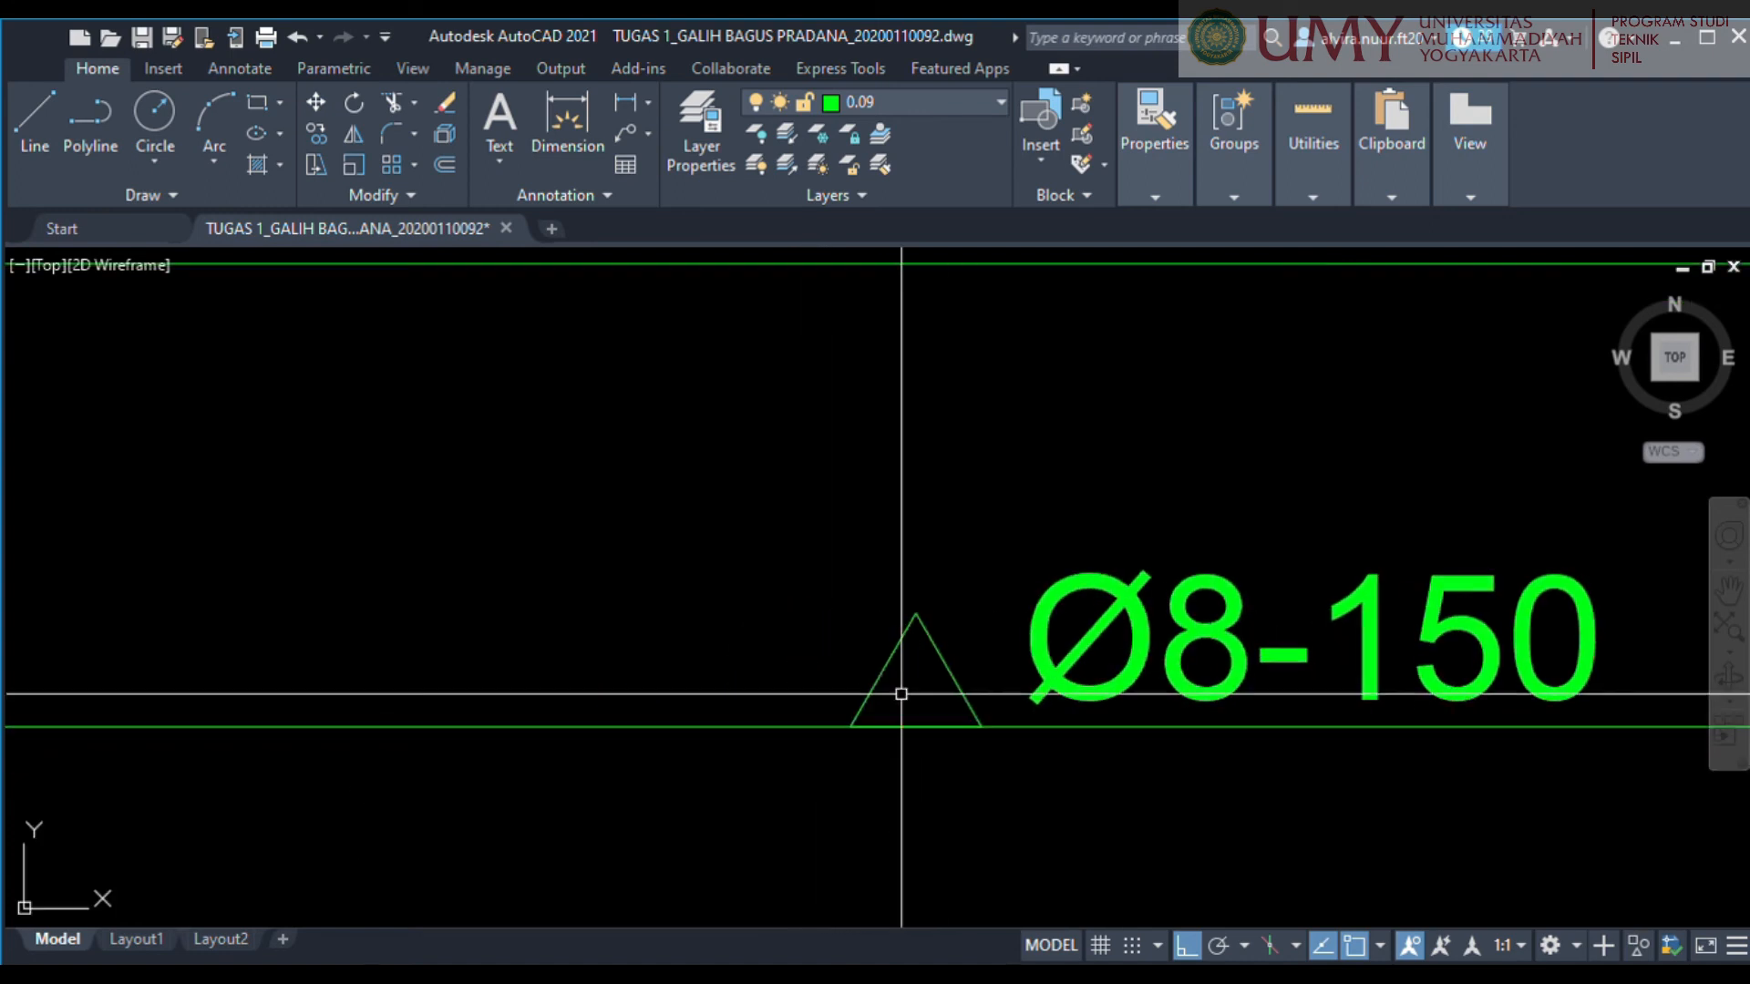
Fill the triangle beside the Ø8-150 label with a solid hatch.
scroll(897, 692, up, 4)
click(999, 597)
key(Escape)
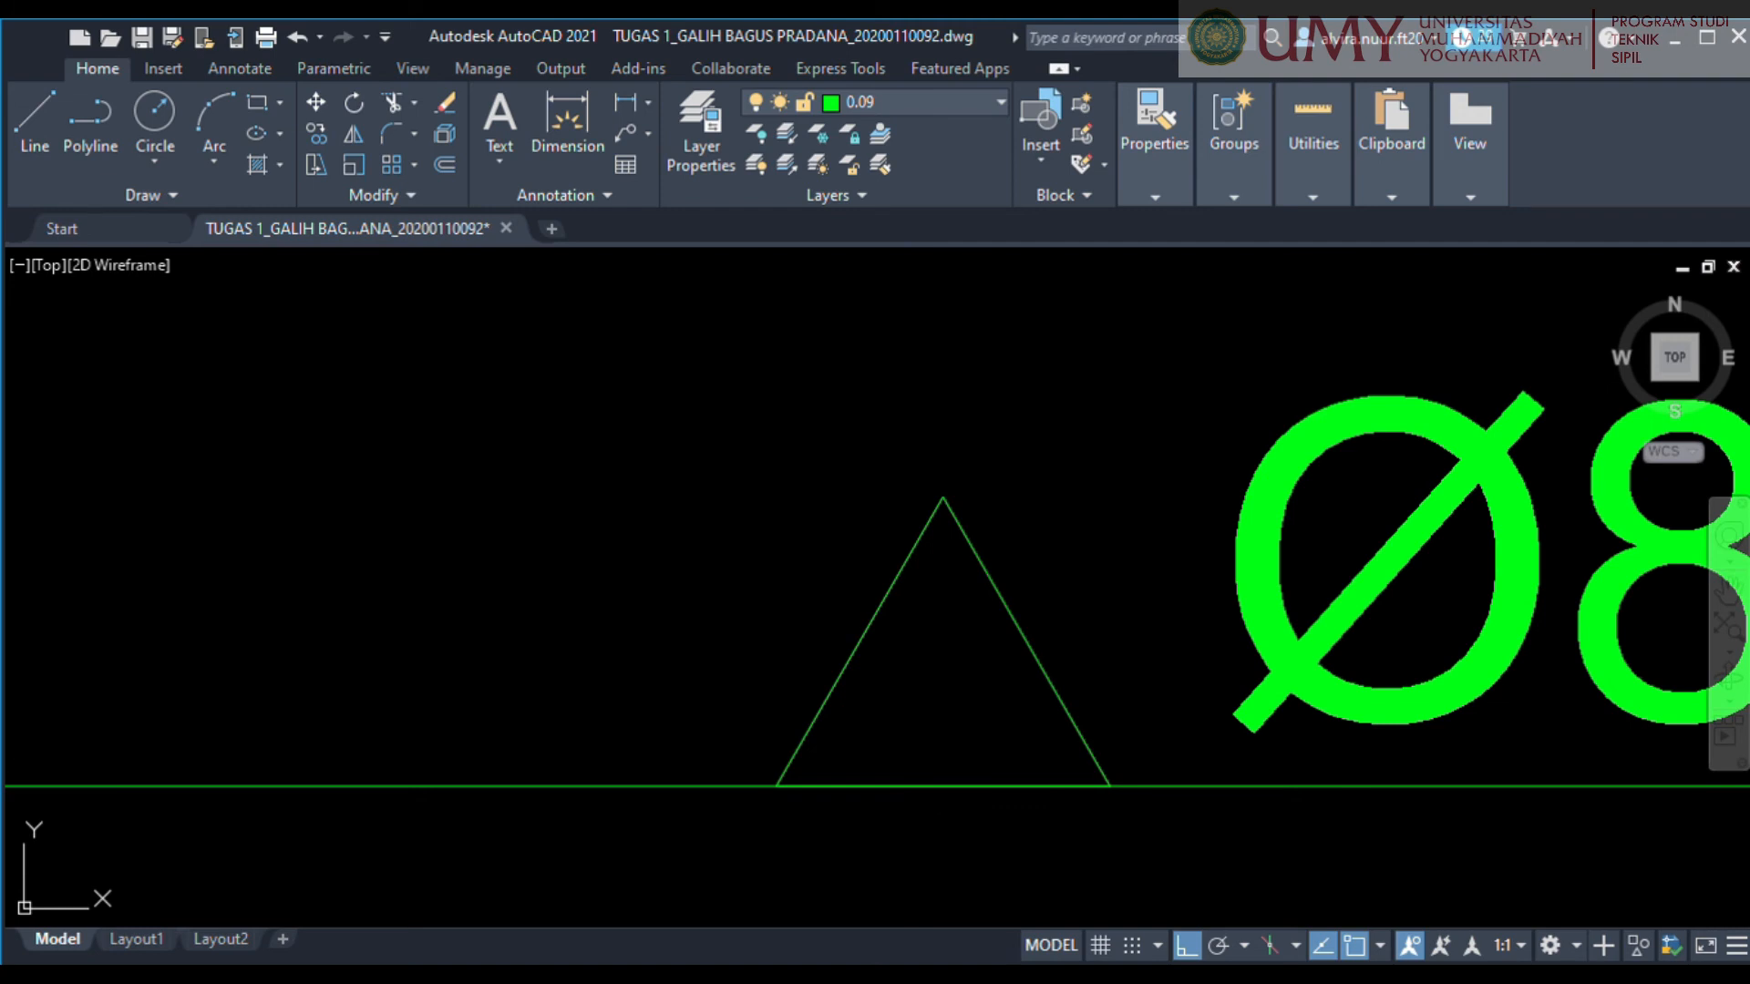
text(h)
key(Return)
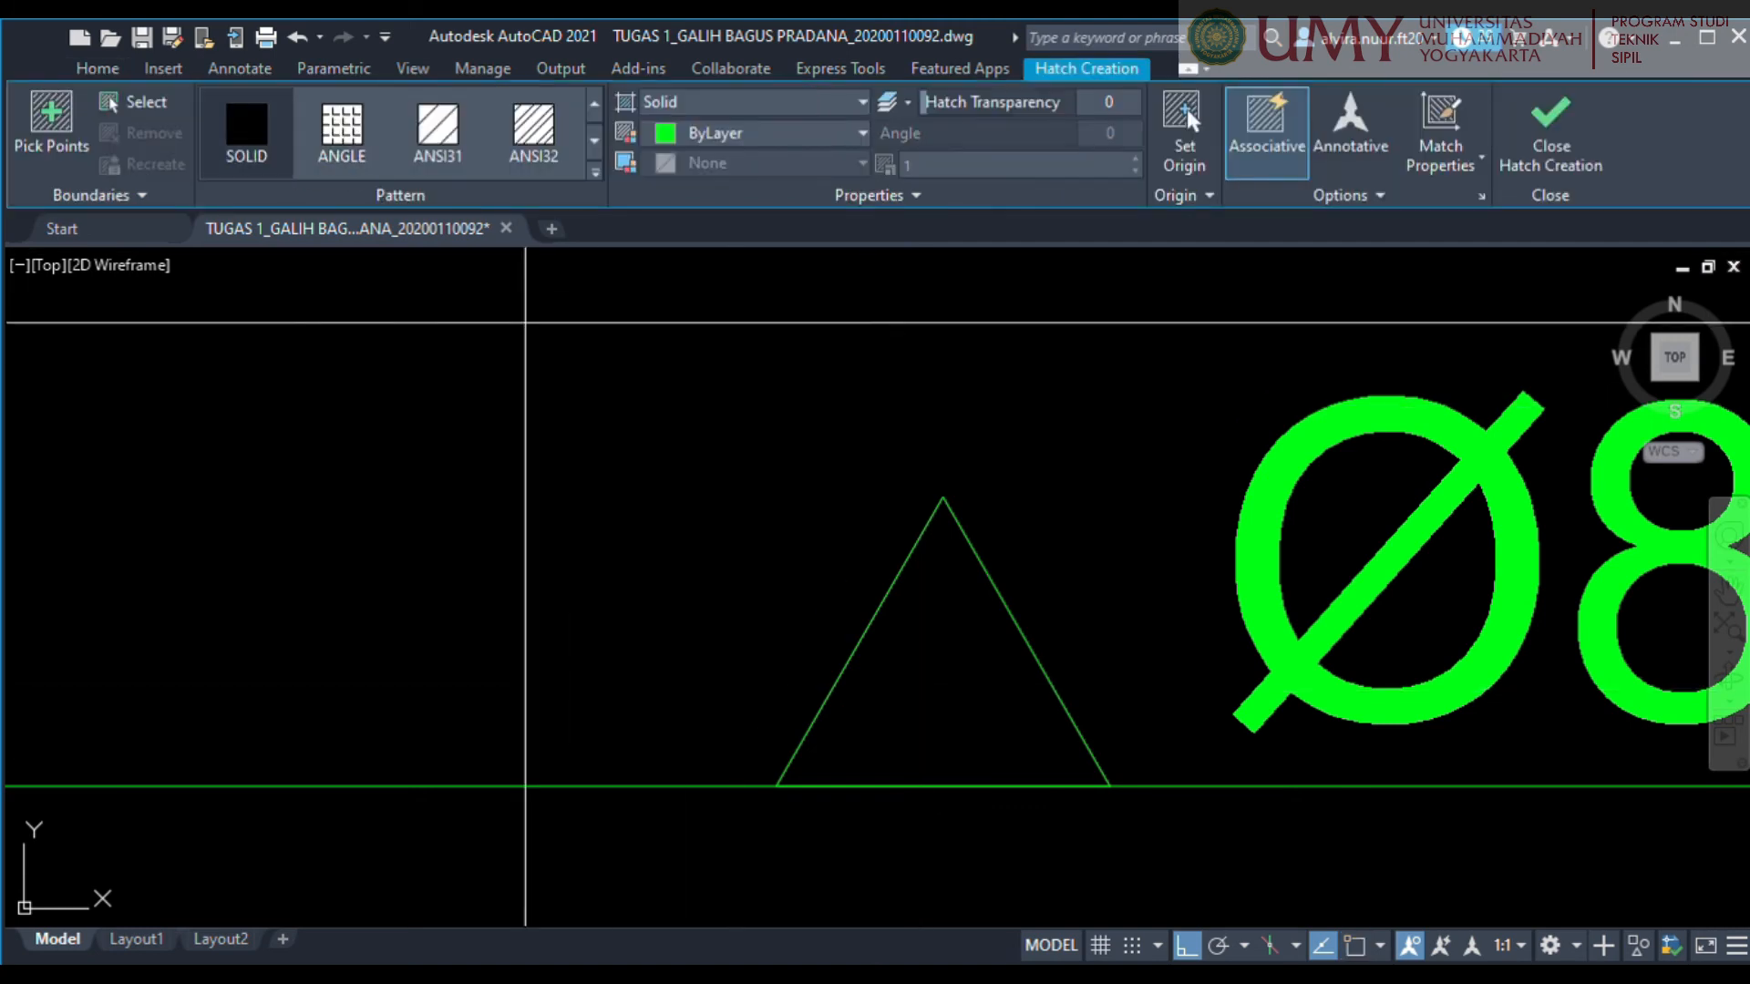
key(Return)
scroll(1015, 645, down, 8)
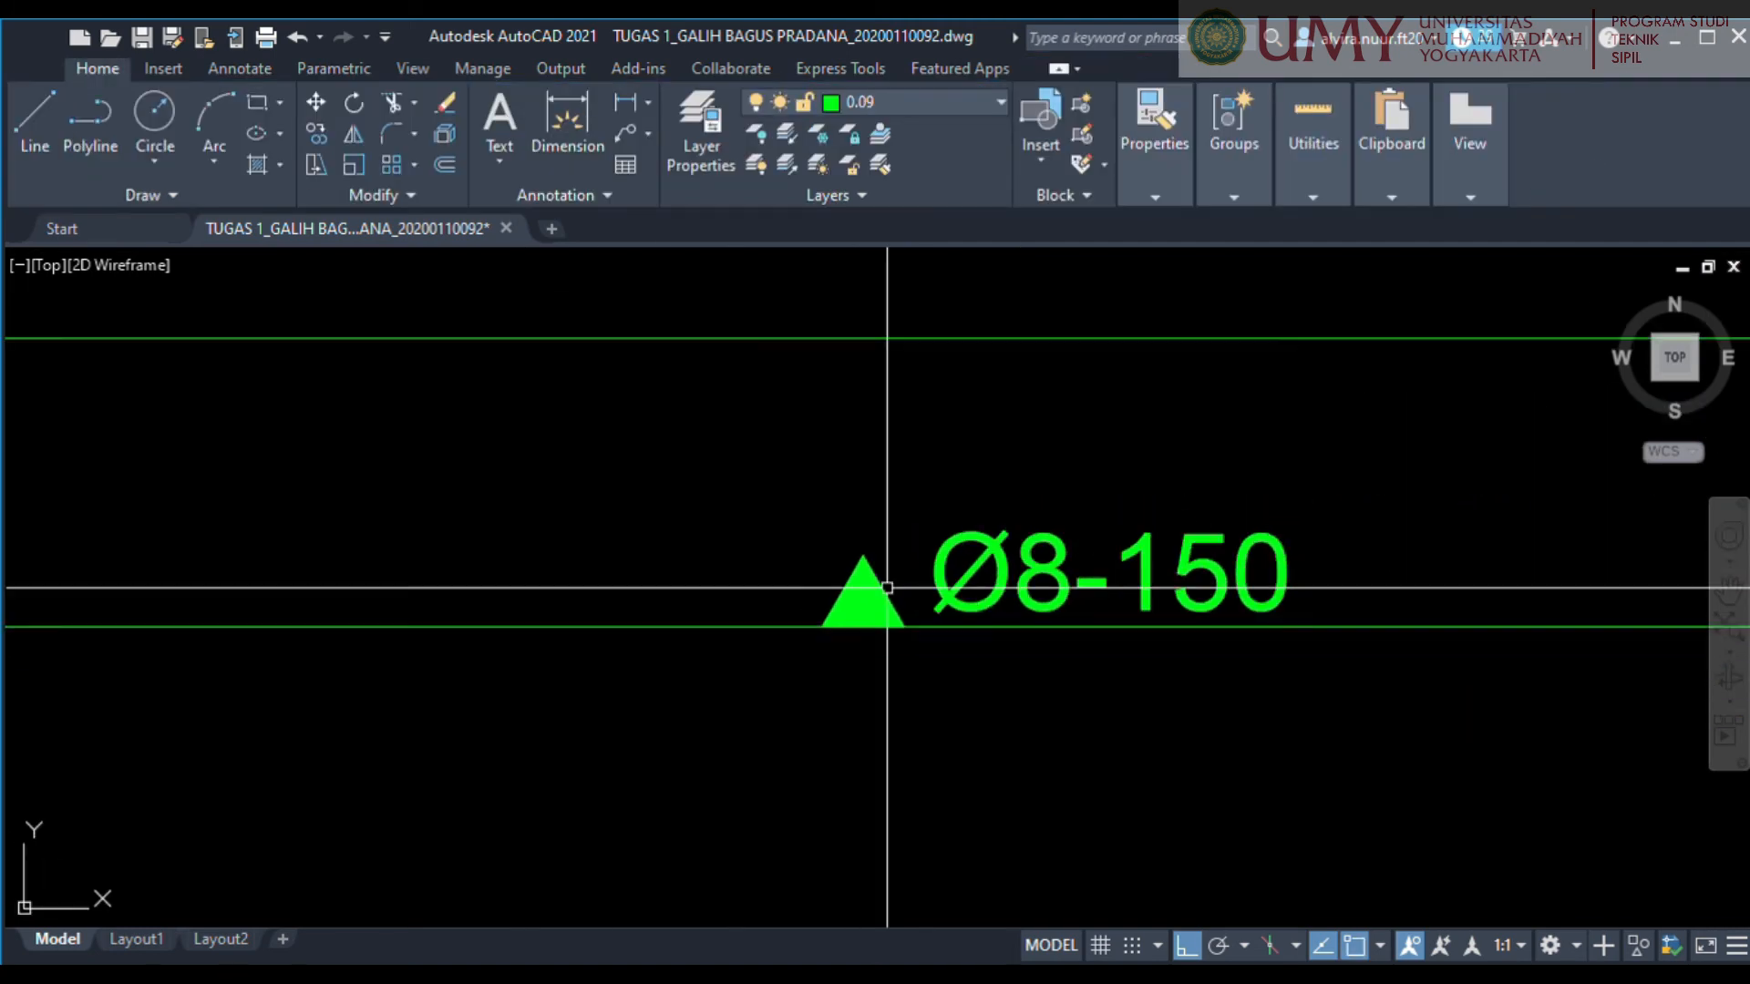
scroll(821, 608, up, 2)
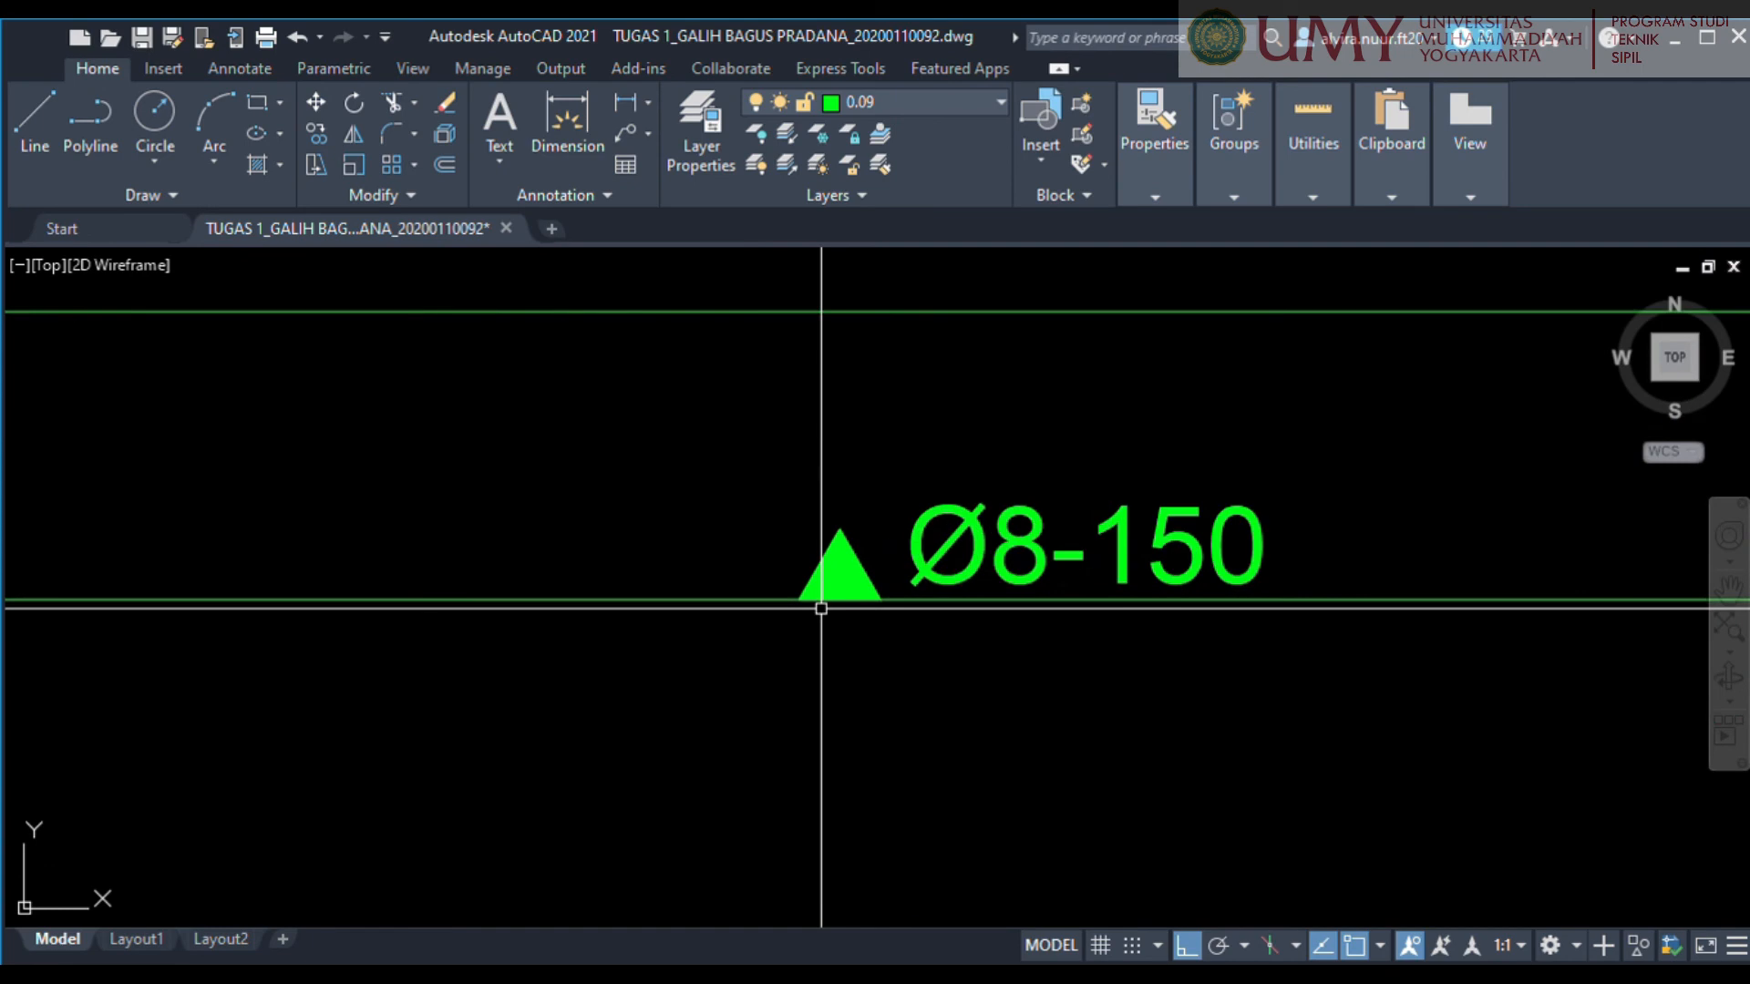
click(829, 583)
key(Escape)
Mirror the filled triangle and its Ø8-150 label upward about the hook's horizontal midline, keeping the originals.
scroll(875, 550, down, 2)
click(726, 451)
click(1139, 615)
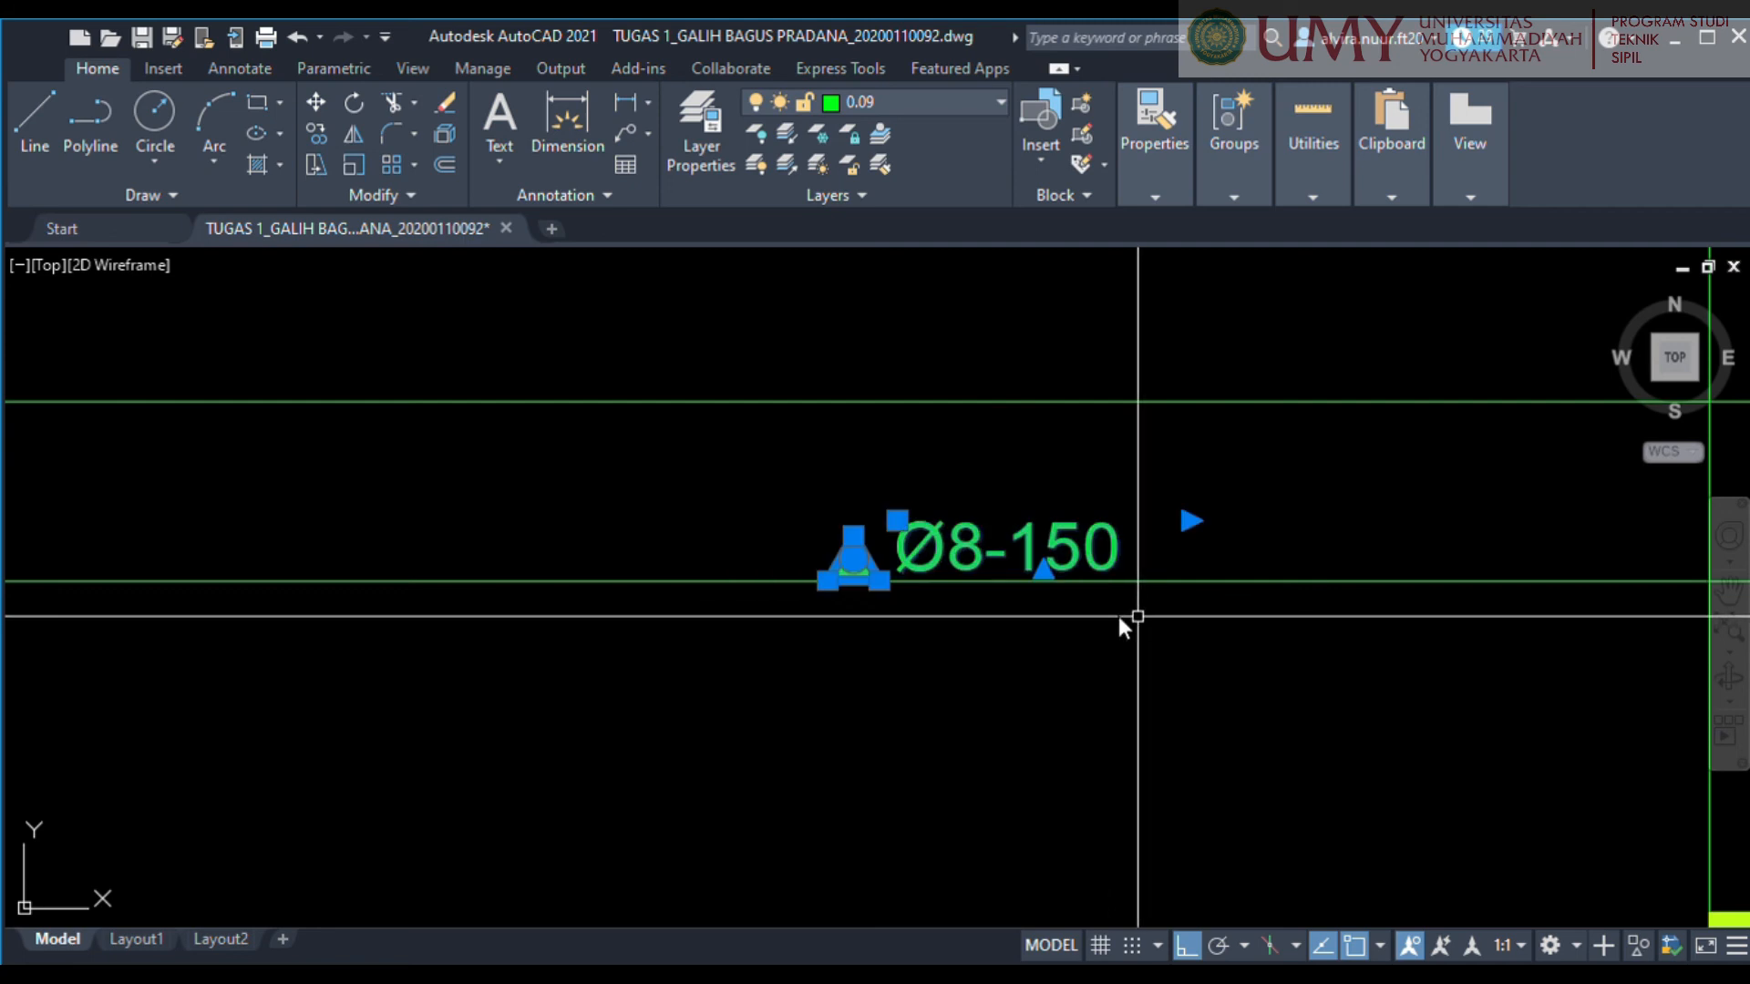
key(Escape)
scroll(1236, 611, down, 4)
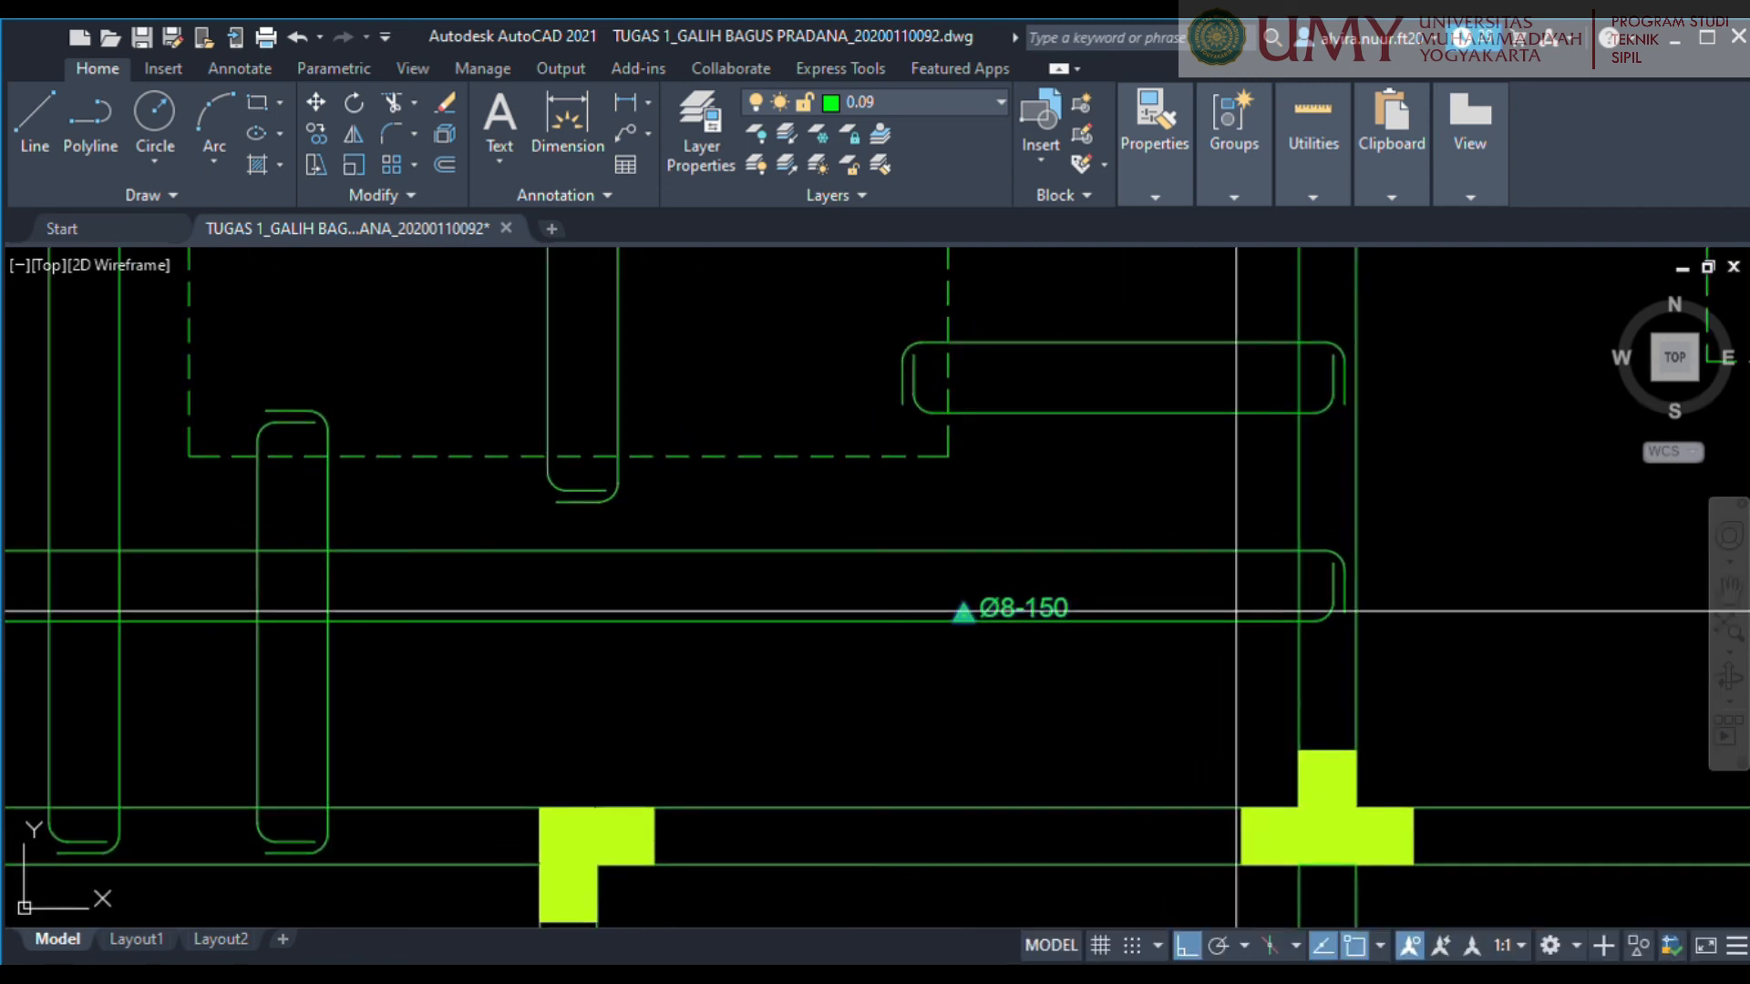
scroll(1236, 611, up, 4)
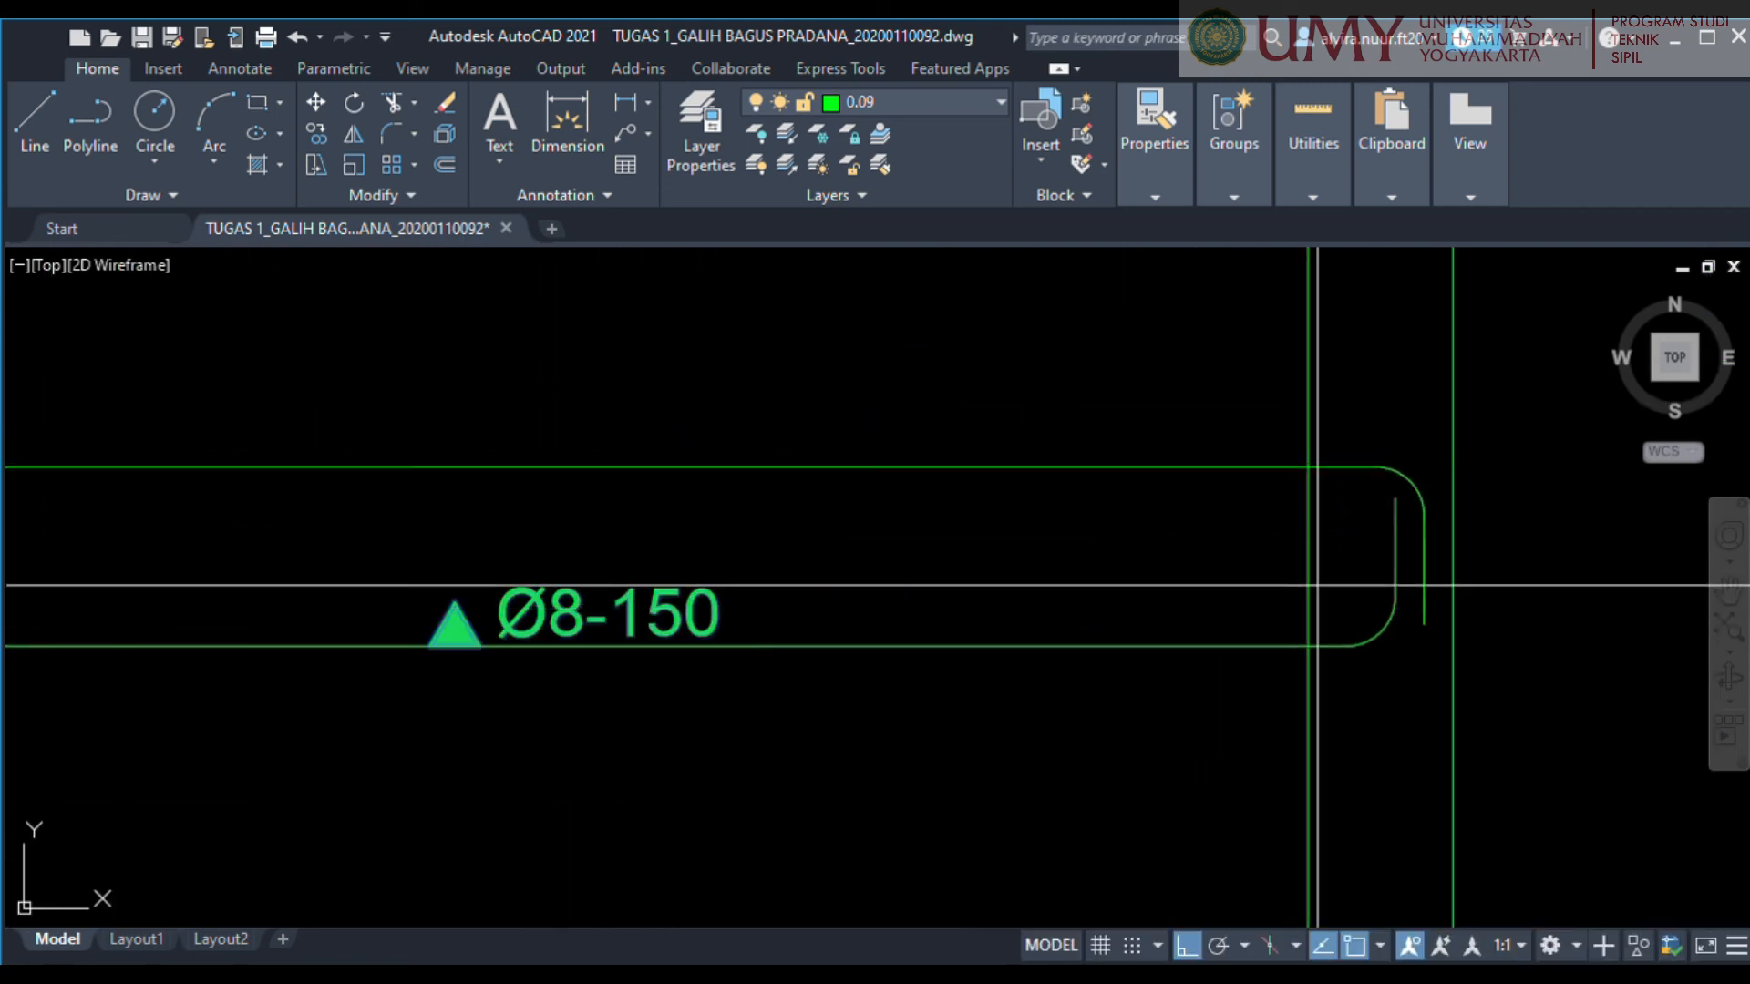
click(1395, 548)
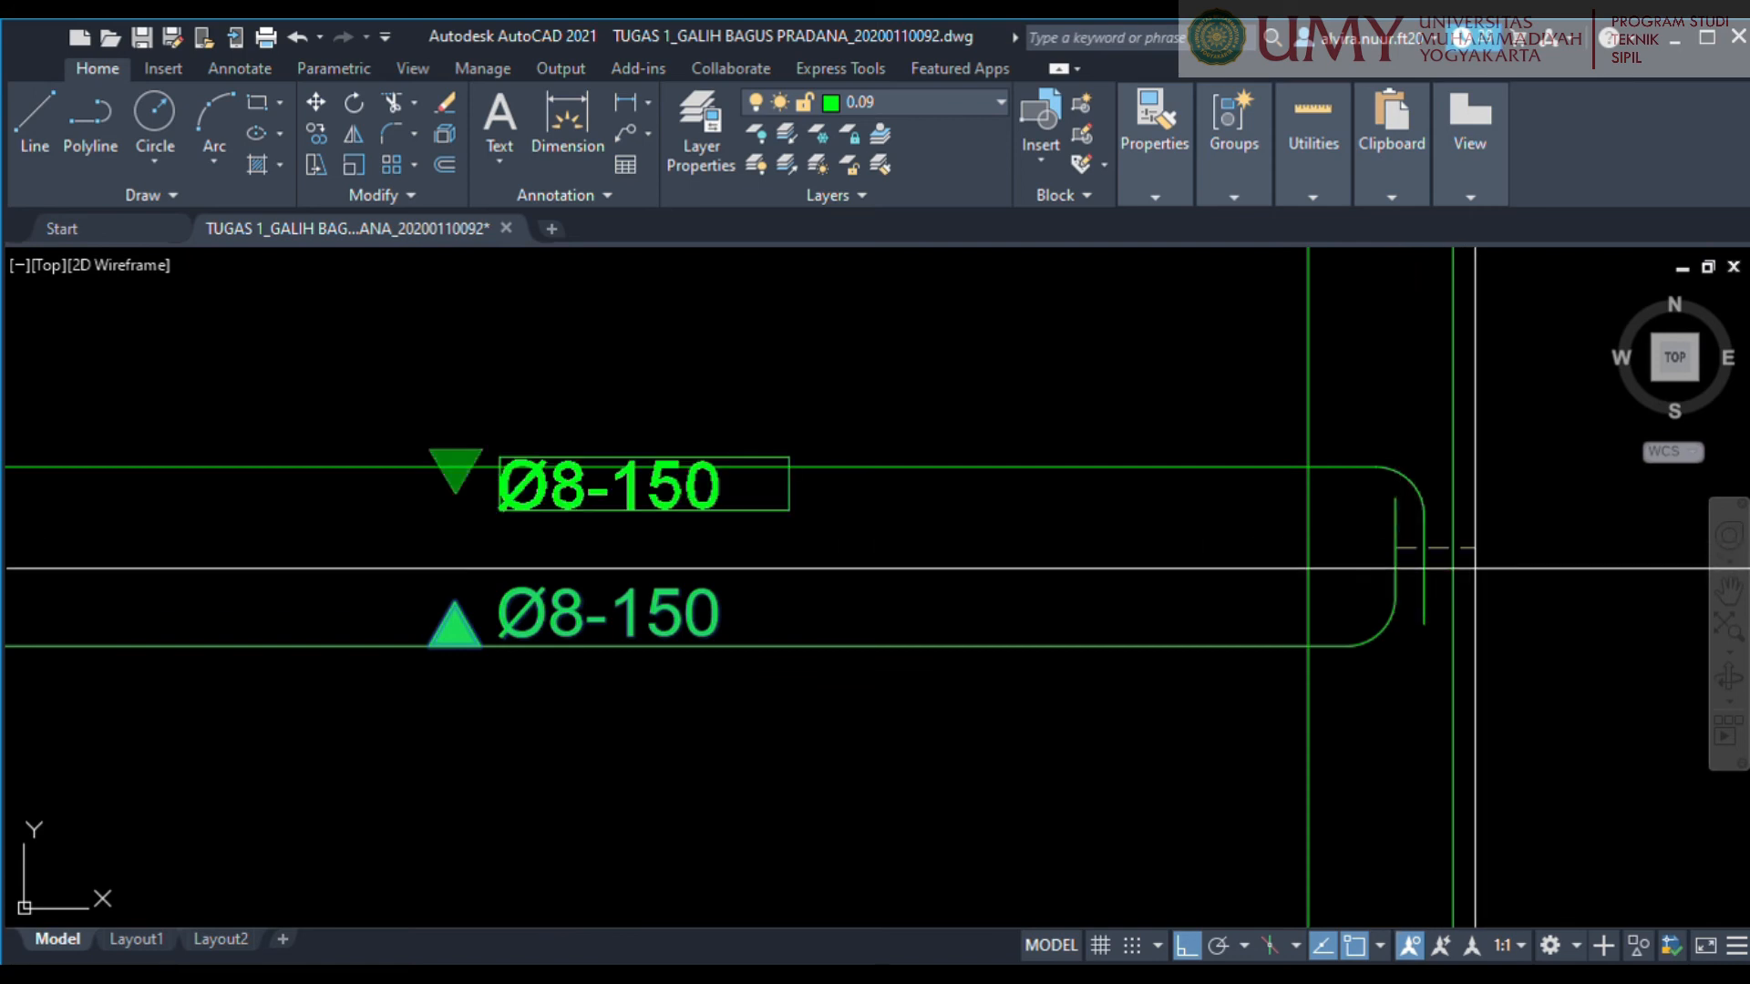
key(Return)
Move the mirrored triangle and label down until the triangle's flat edge lies on the bar's upper line.
middle_drag(549, 483, 979, 552)
scroll(975, 556, up, 4)
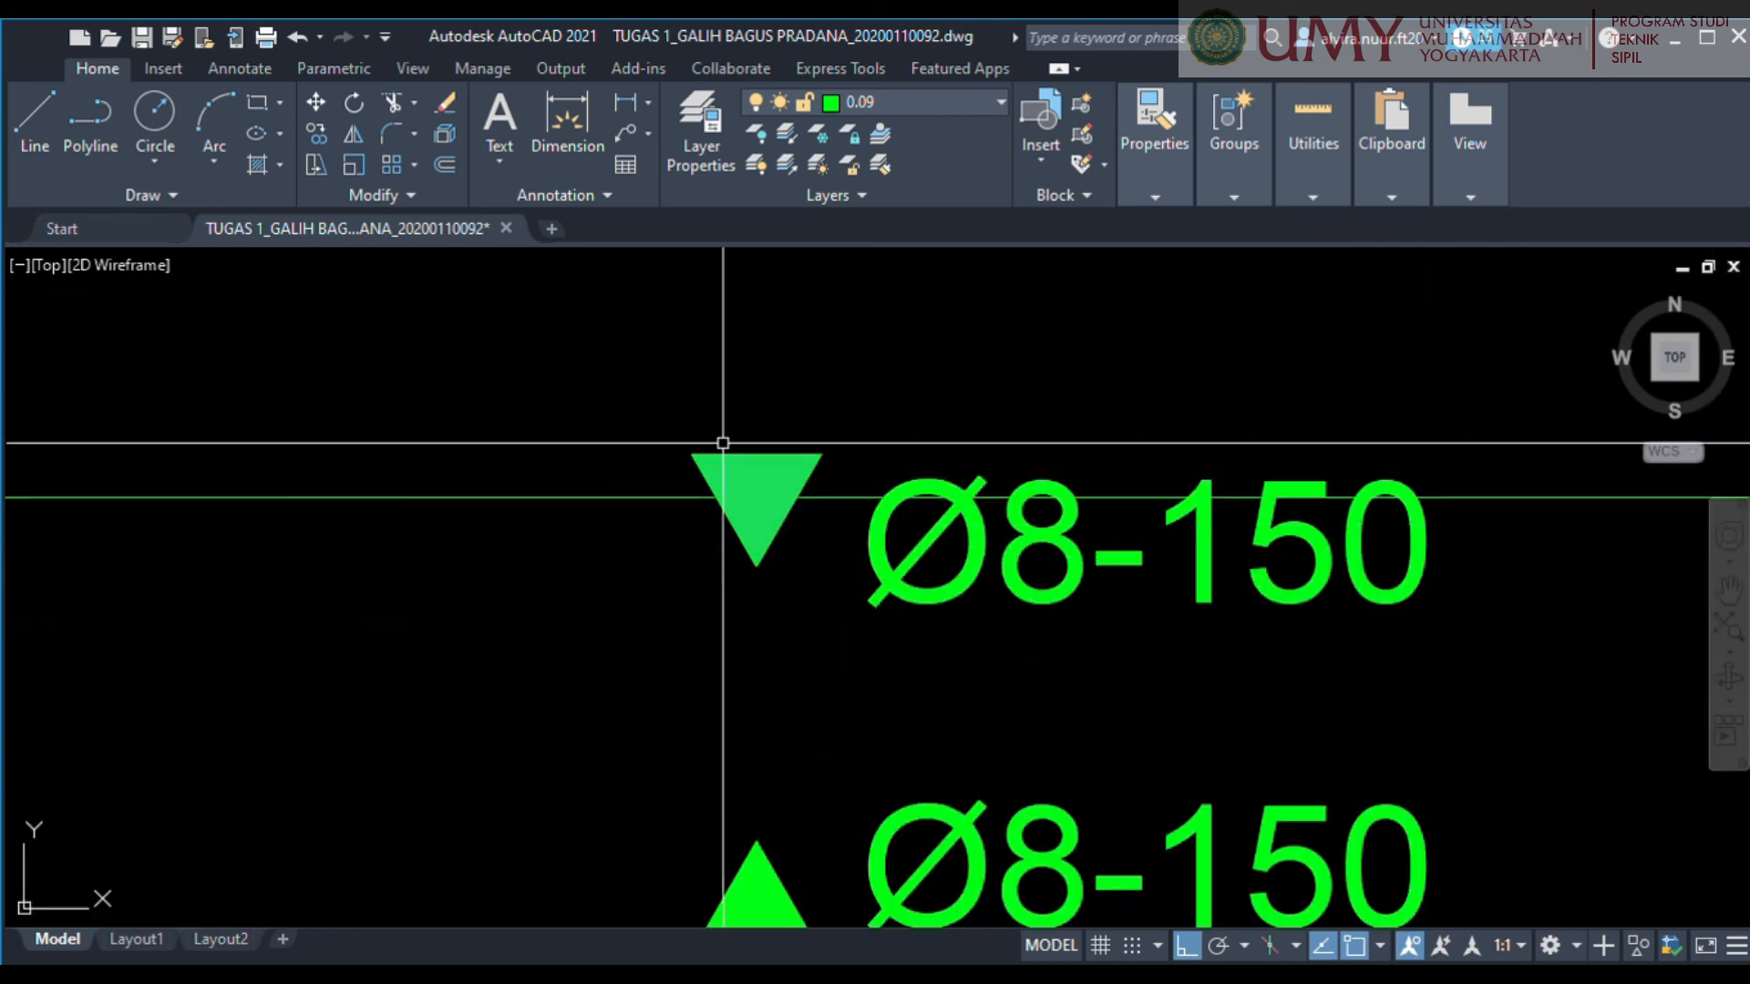
click(653, 402)
click(1480, 658)
middle_drag(860, 692, 978, 705)
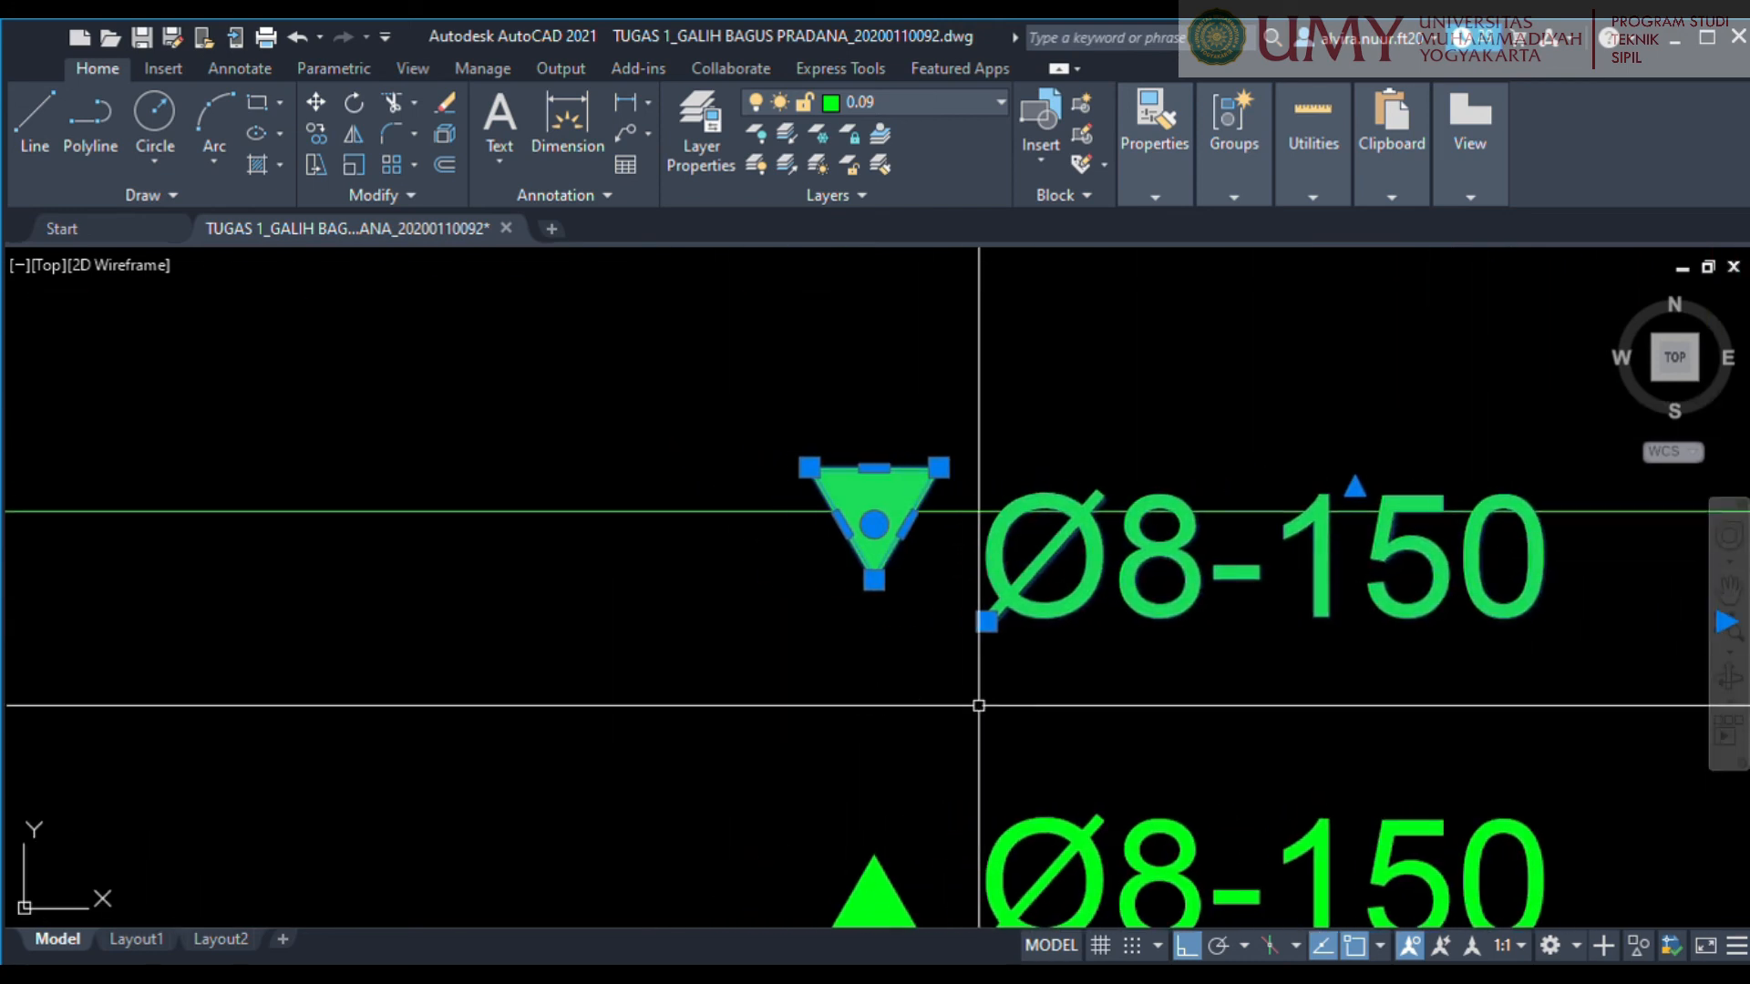
key(Escape)
scroll(875, 574, up, 2)
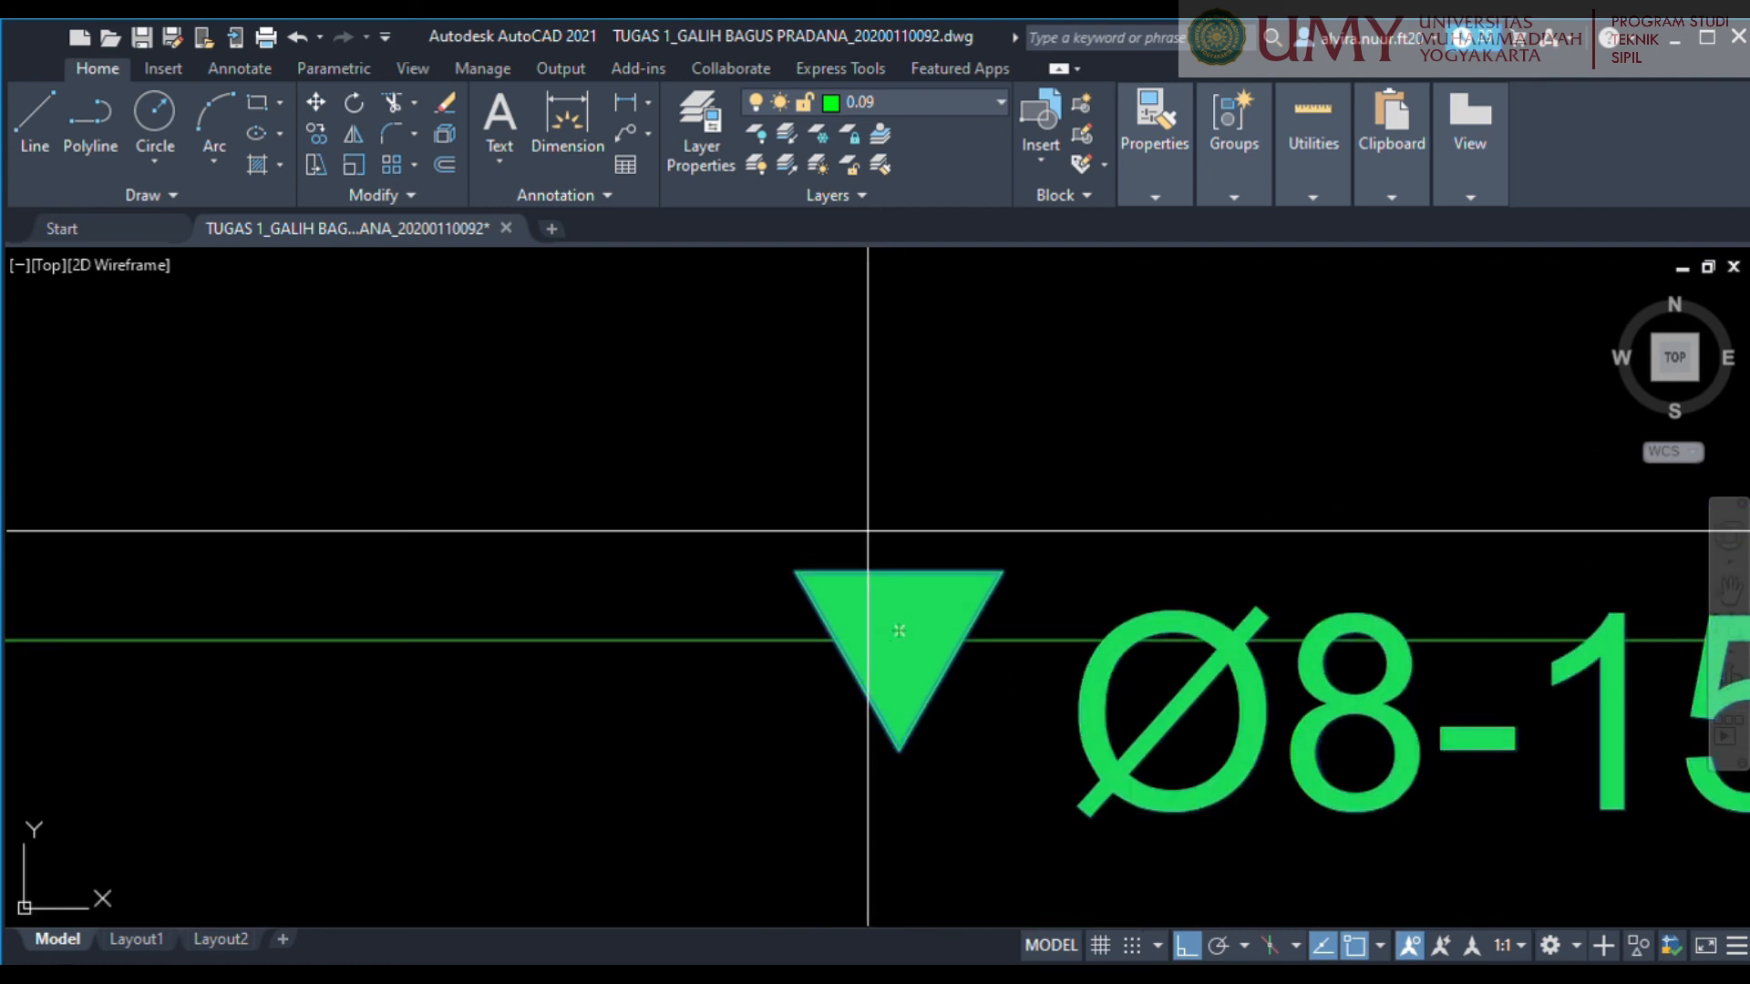
click(899, 571)
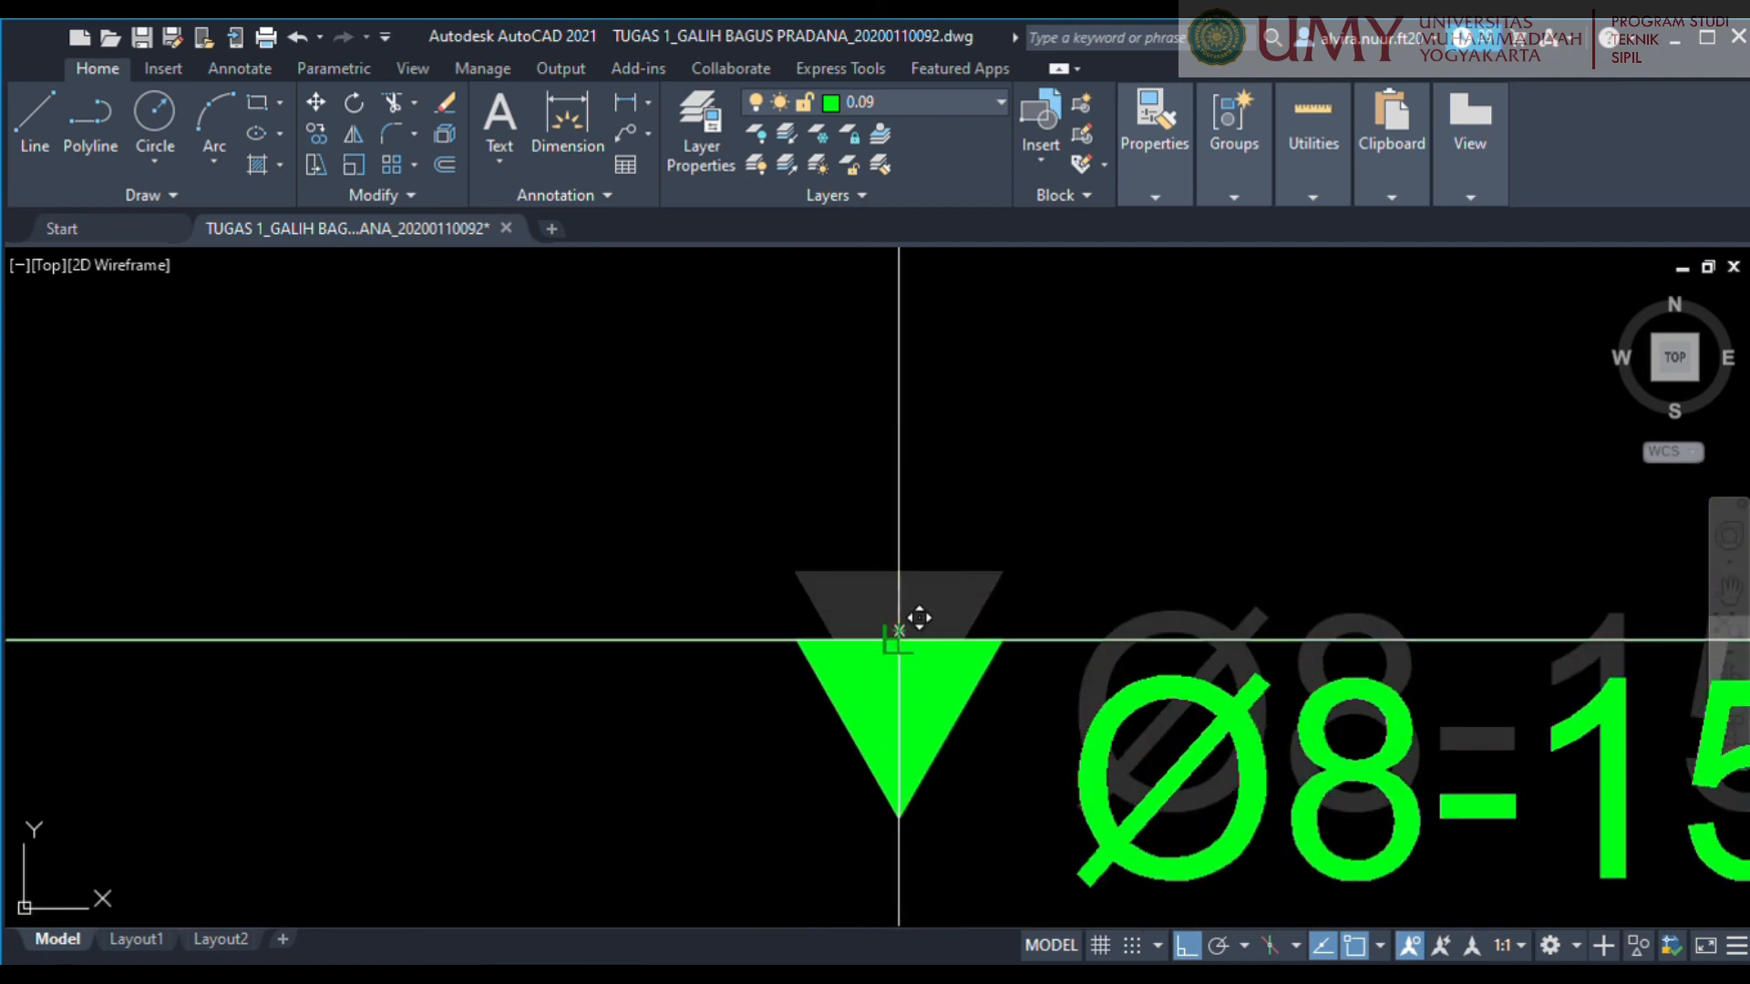
click(899, 639)
scroll(1043, 693, down, 5)
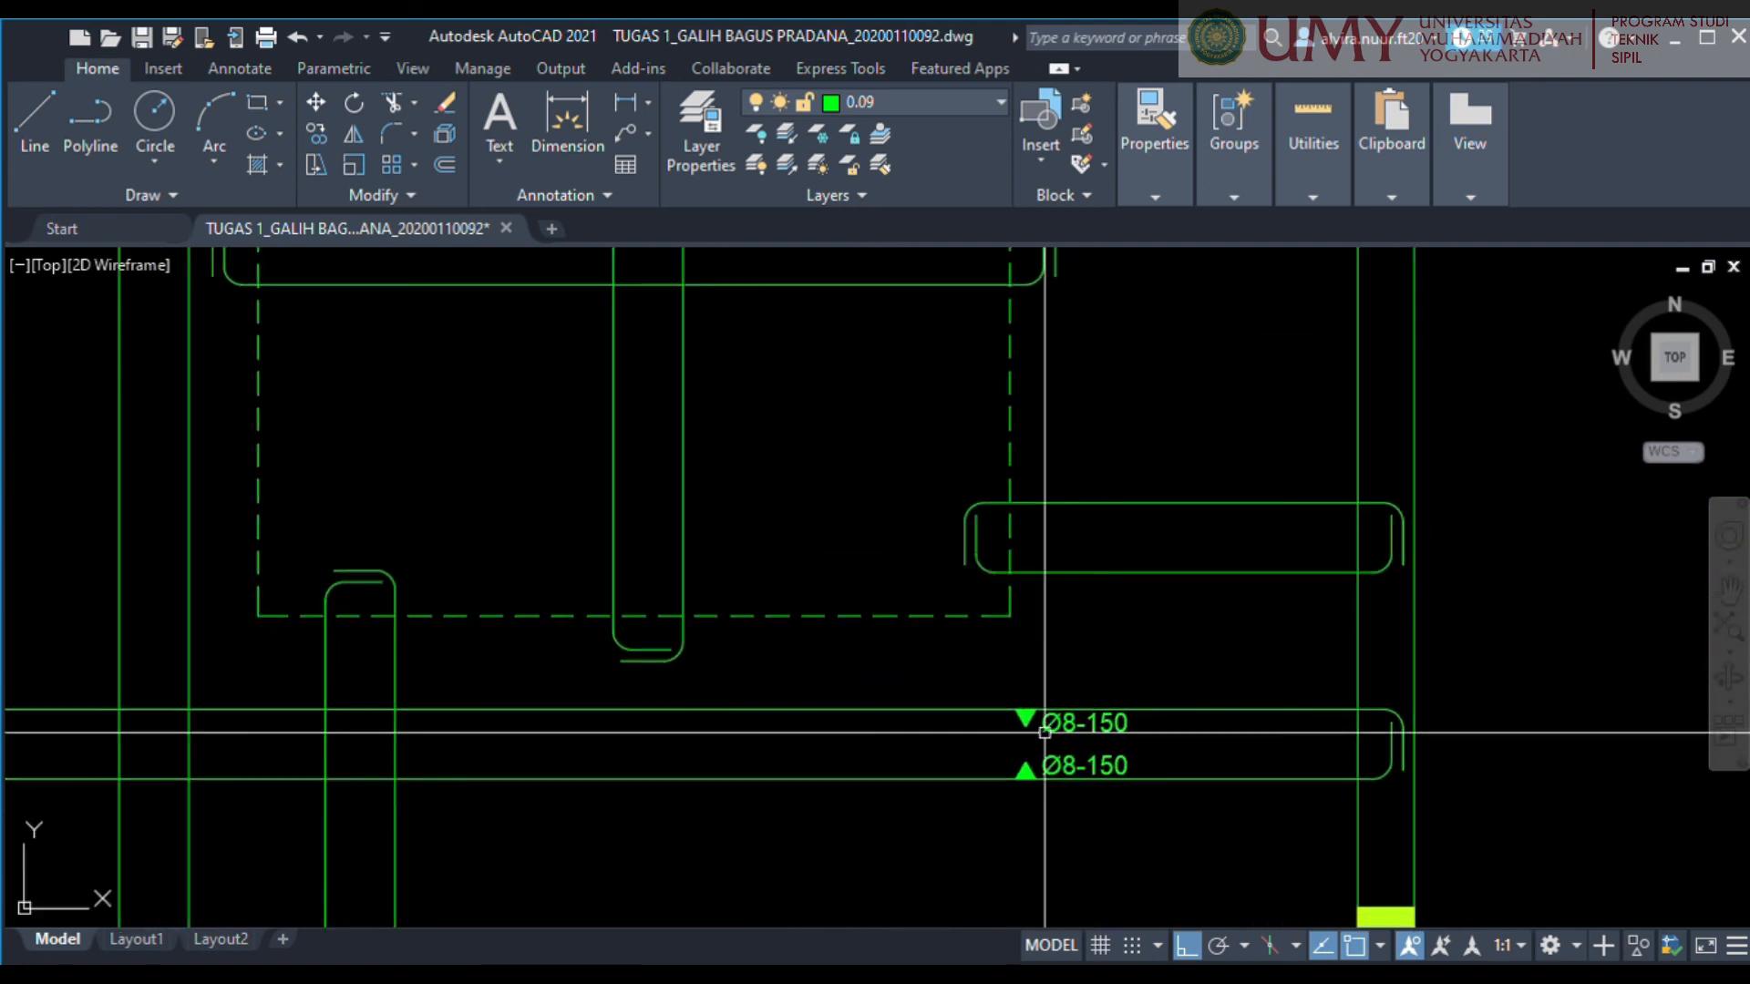
Copy the upper and lower filled triangles to their left so that each Ø8-150 label has two touching triangles.
middle_drag(1044, 733, 884, 560)
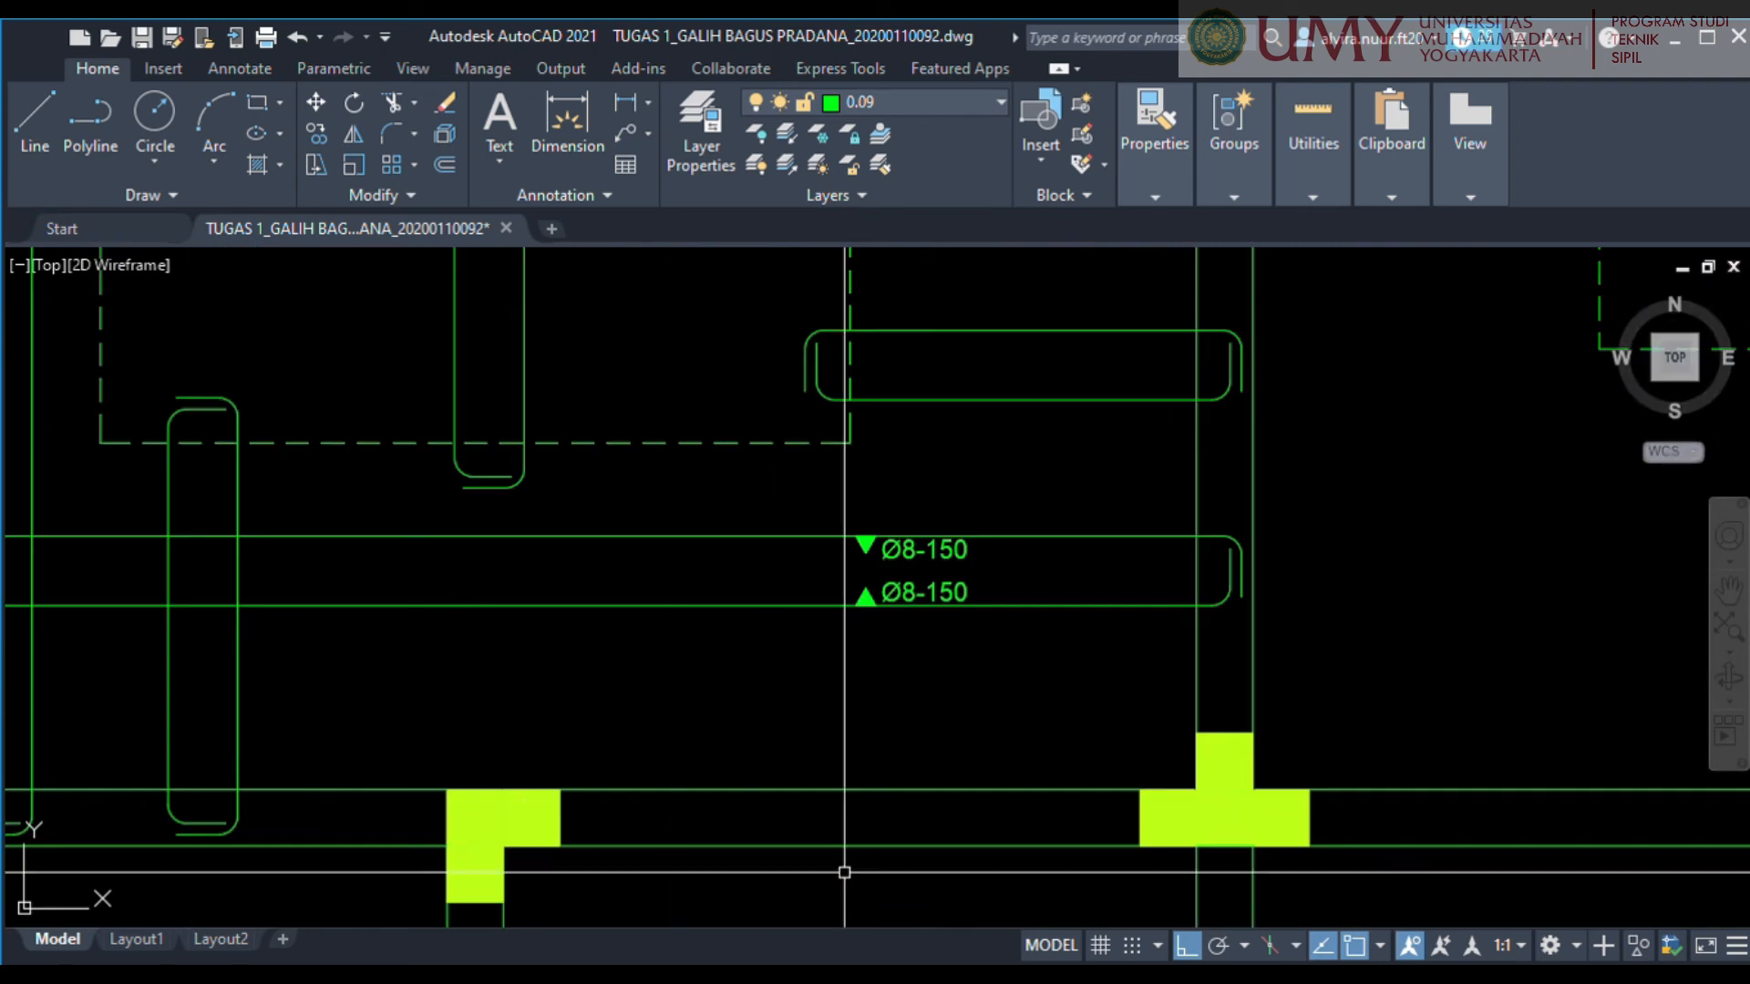
scroll(864, 554, up, 4)
middle_drag(1035, 703, 1082, 652)
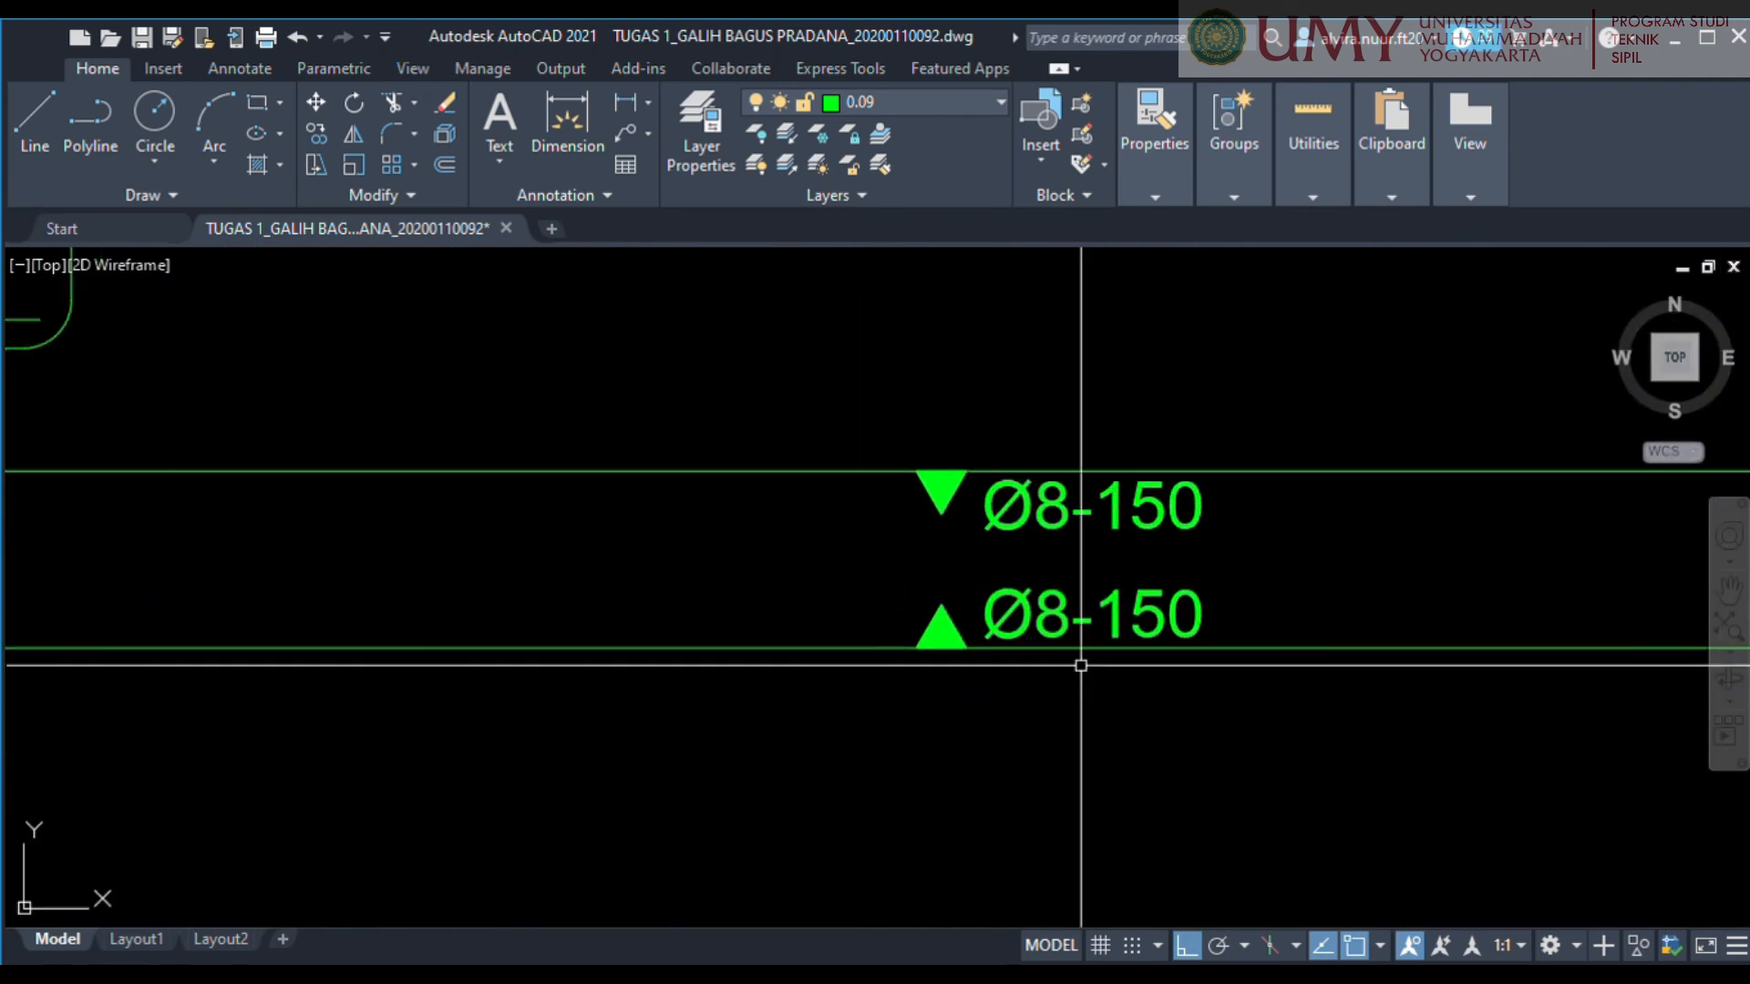
click(775, 354)
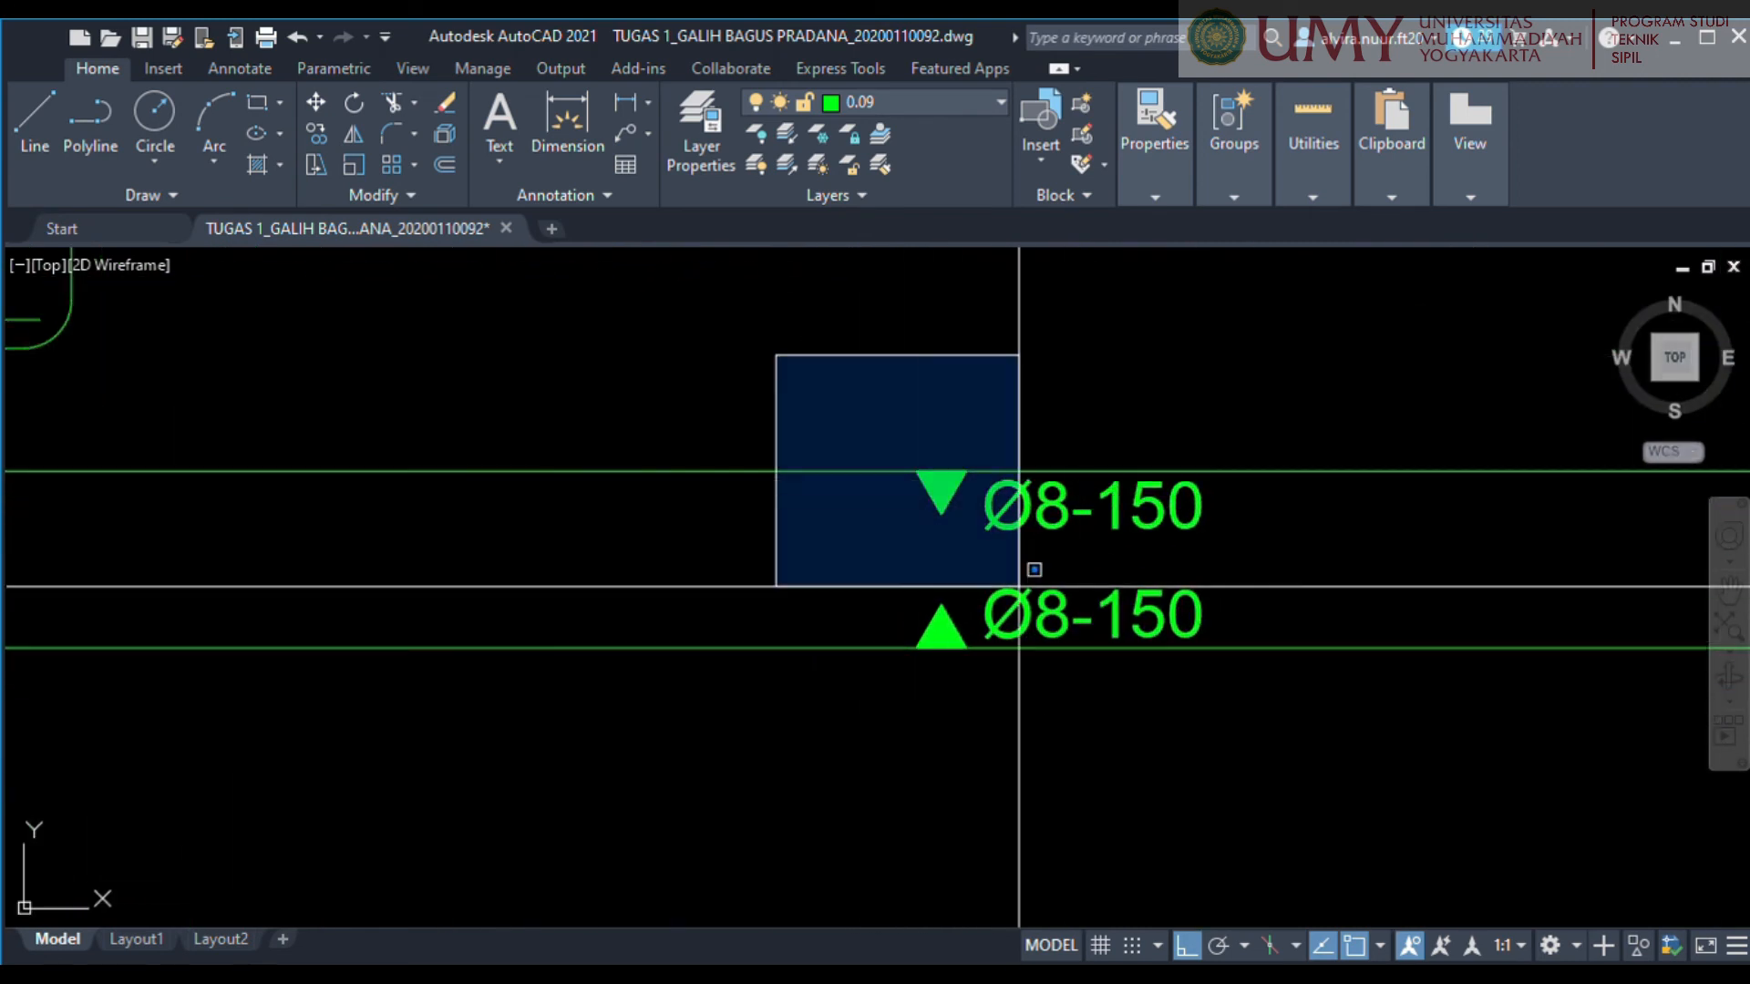
click(974, 723)
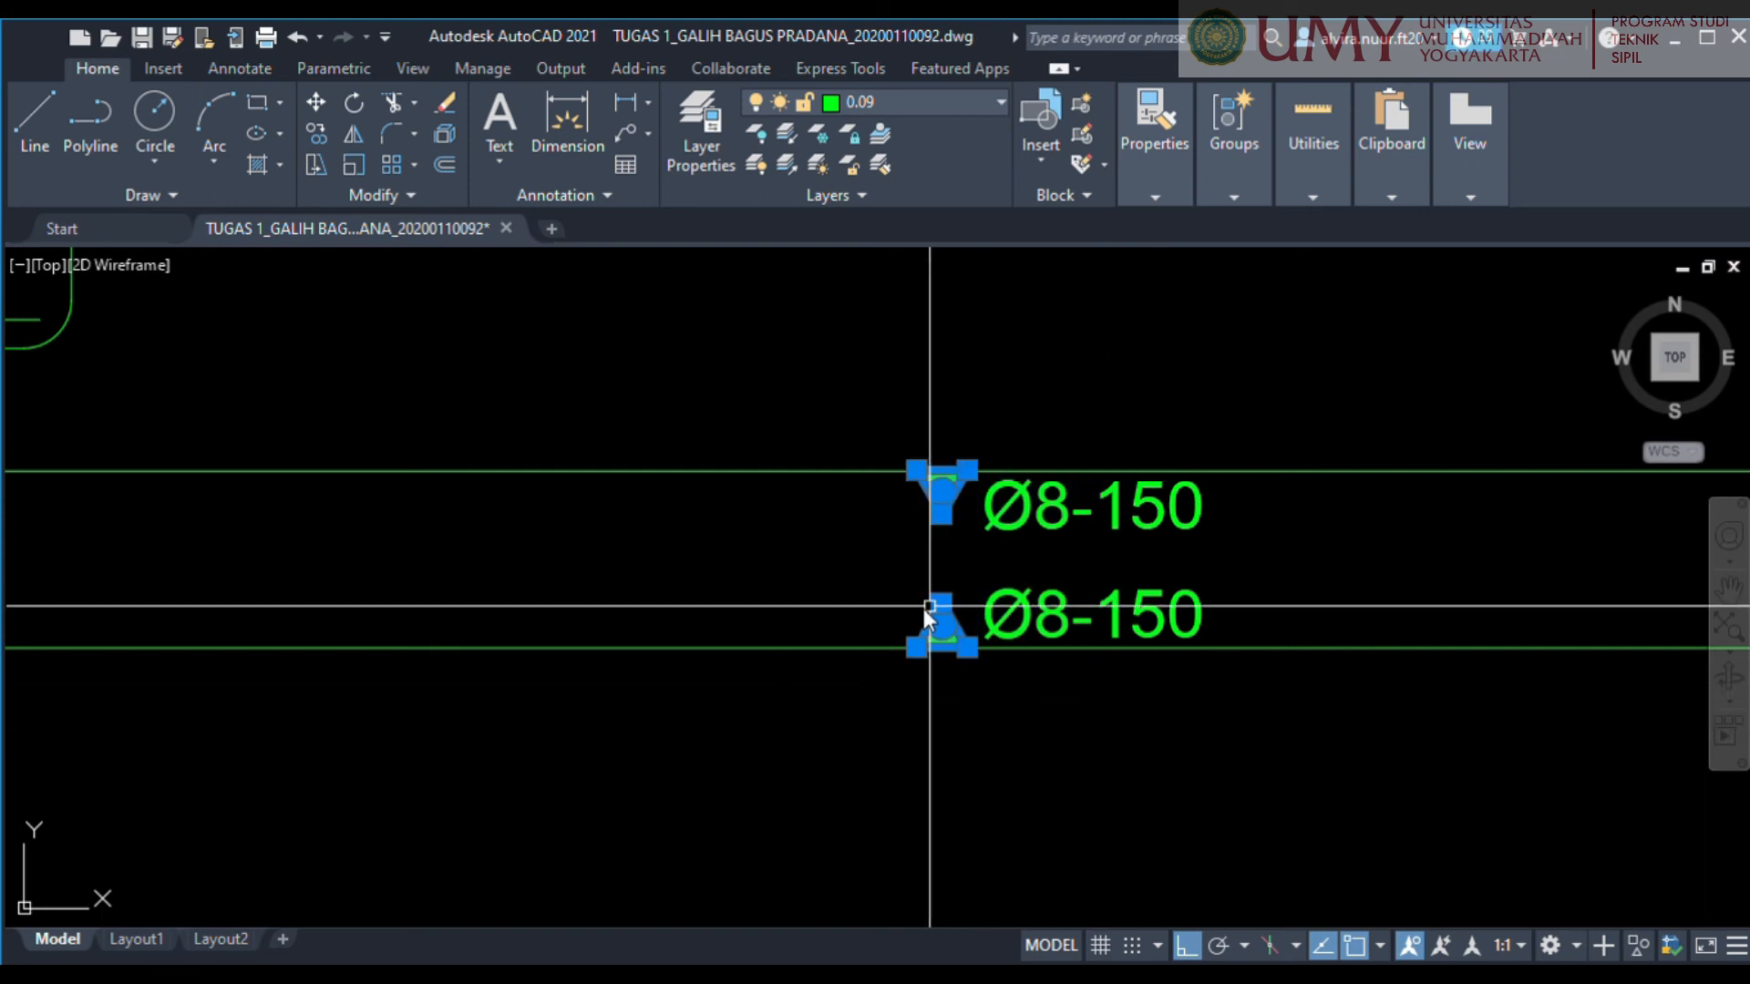
key(Escape)
scroll(965, 648, up, 4)
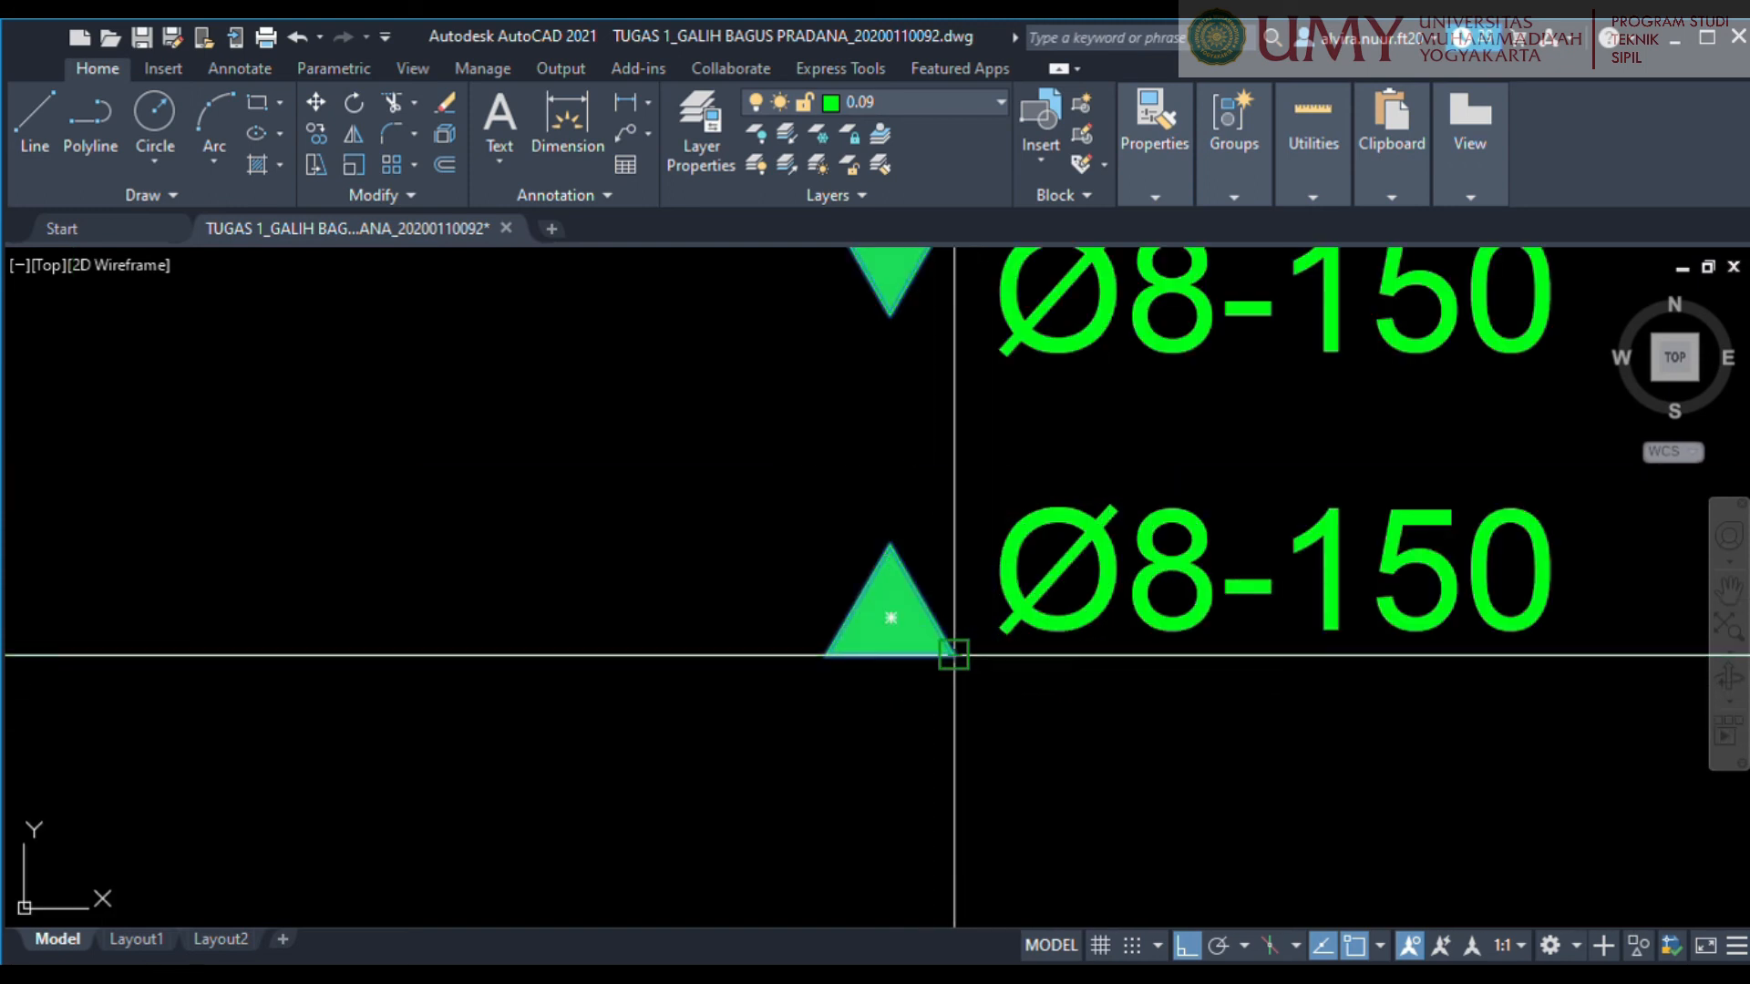
scroll(953, 653, down, 5)
click(823, 663)
key(Escape)
Copy the double triangles with both Ø8-150 labels onto the short horizontal bar at the room's right wall.
click(736, 527)
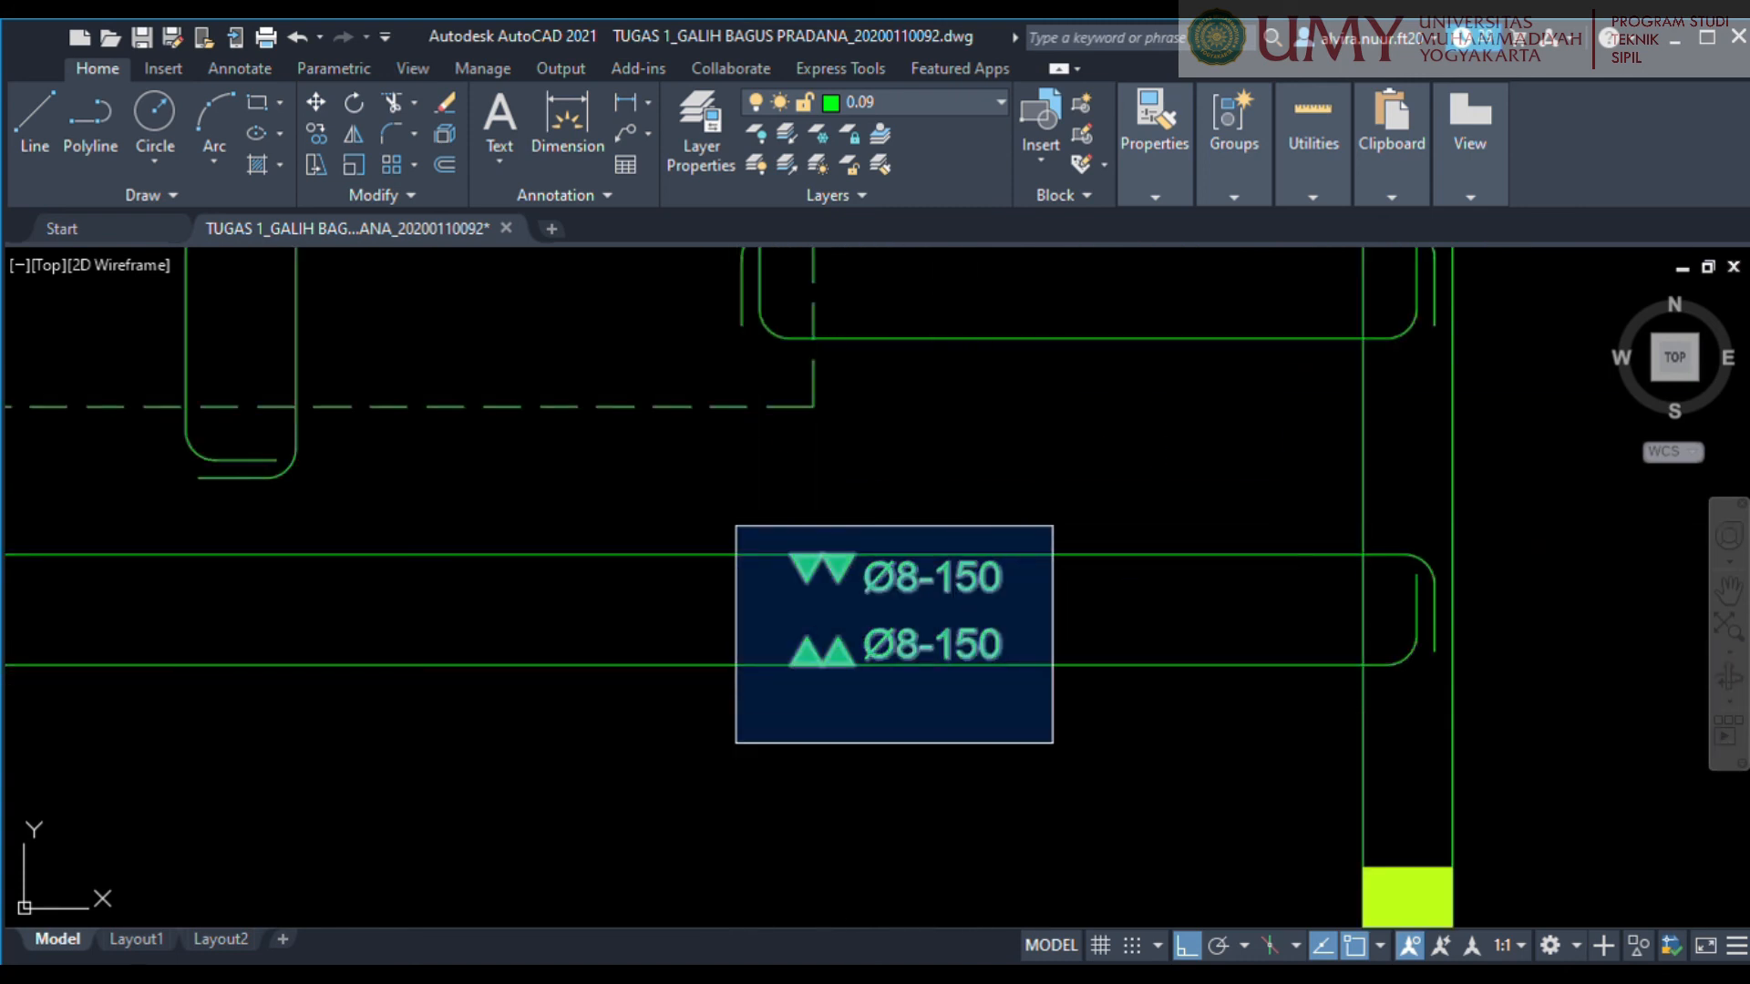
click(1053, 742)
middle_drag(1001, 708, 1082, 734)
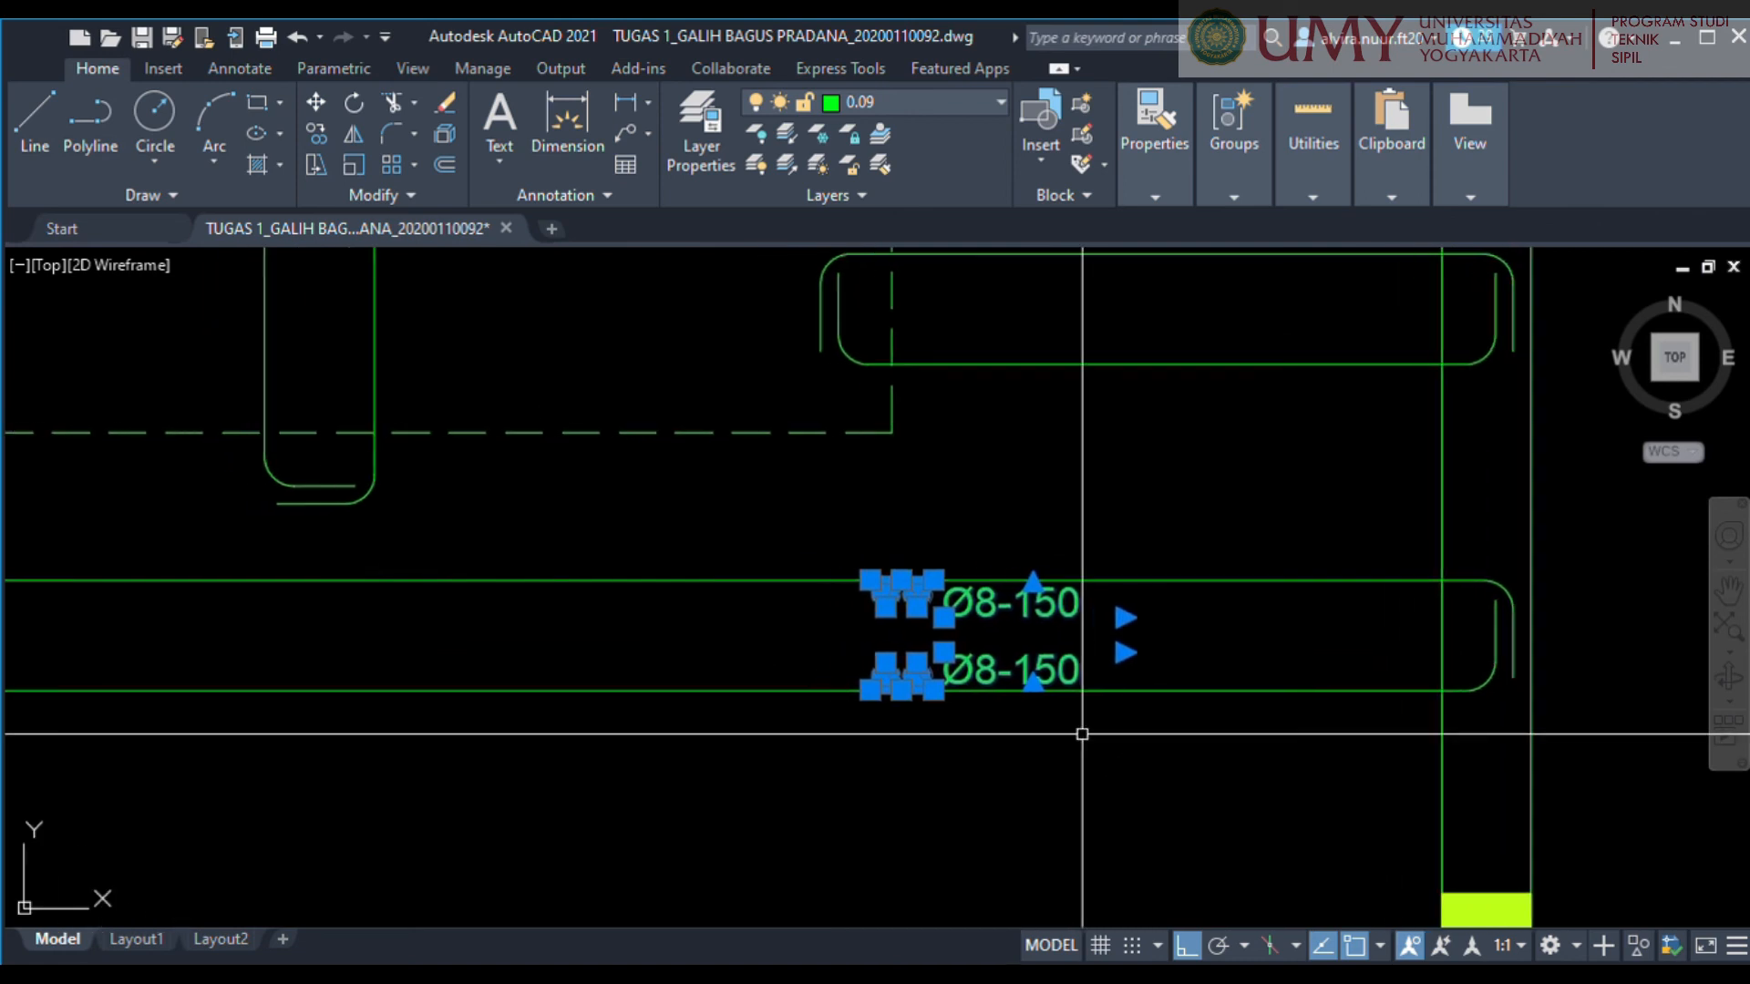
text(co)
key(Return)
scroll(895, 703, up, 4)
click(842, 684)
middle_drag(877, 355, 802, 898)
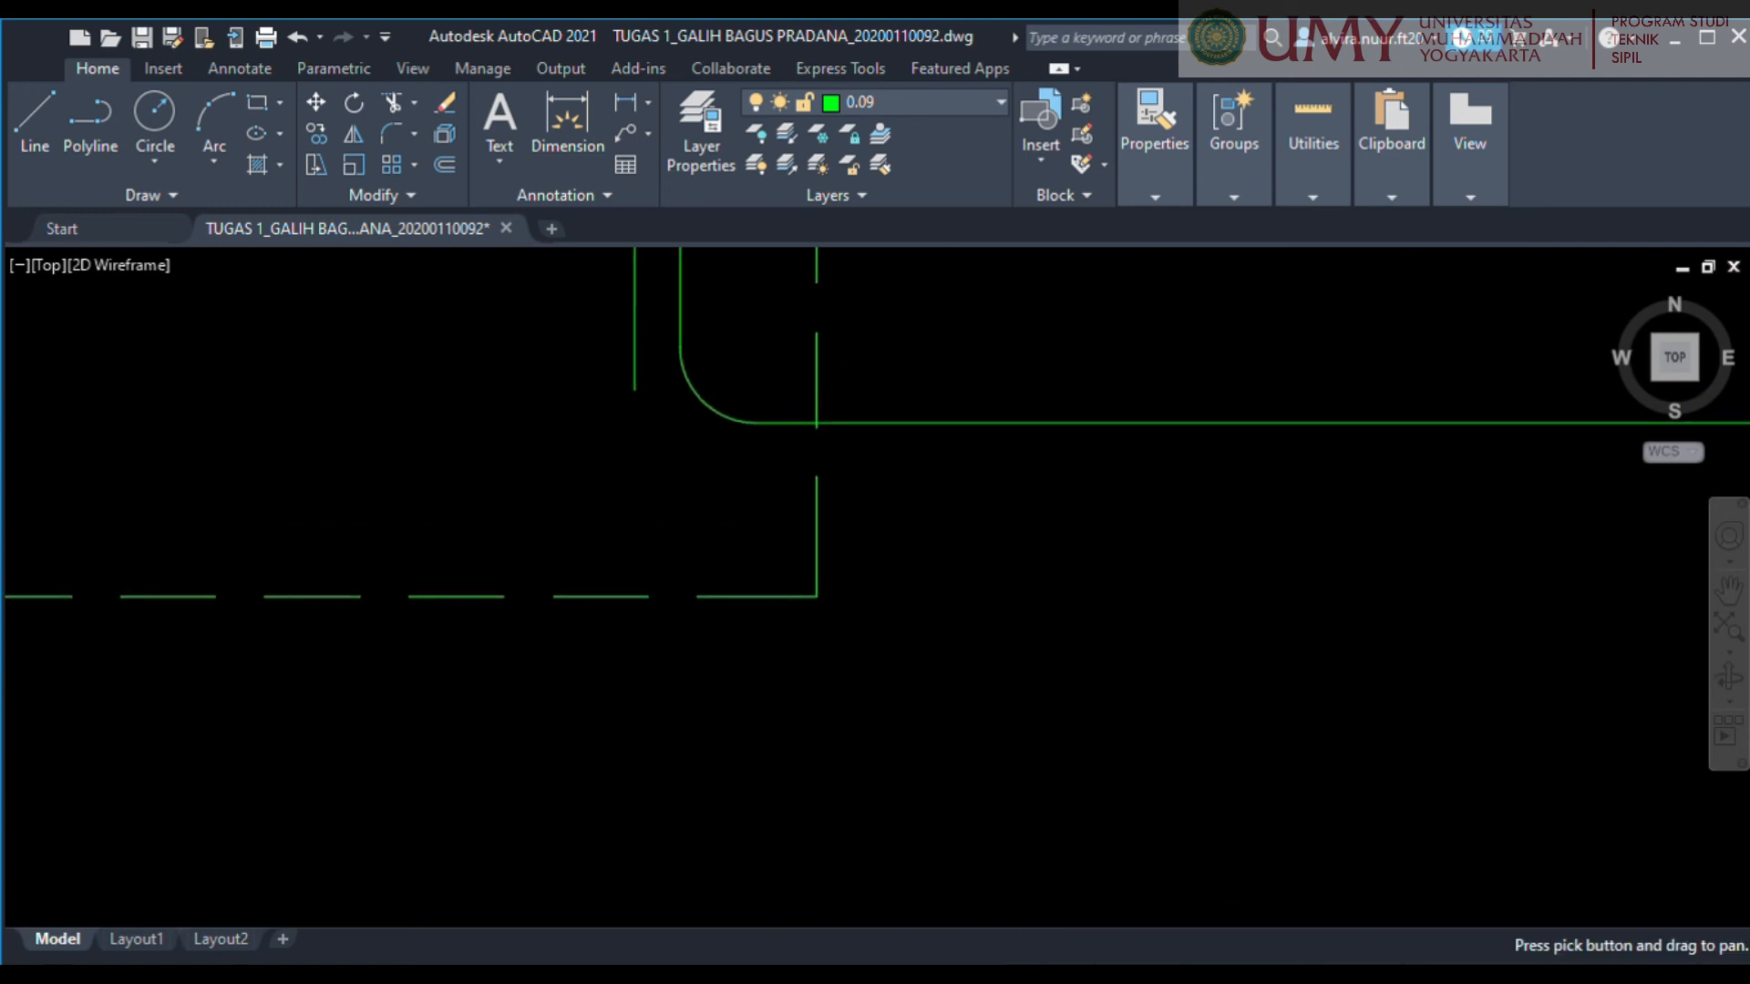
click(995, 425)
Copy the same double-triangle Ø8-150 marks onto the middle horizontal bar and the short bar at the left wall.
scroll(995, 429, down, 4)
middle_drag(926, 567, 800, 860)
scroll(825, 716, down, 4)
middle_drag(791, 641, 1288, 582)
scroll(865, 457, up, 4)
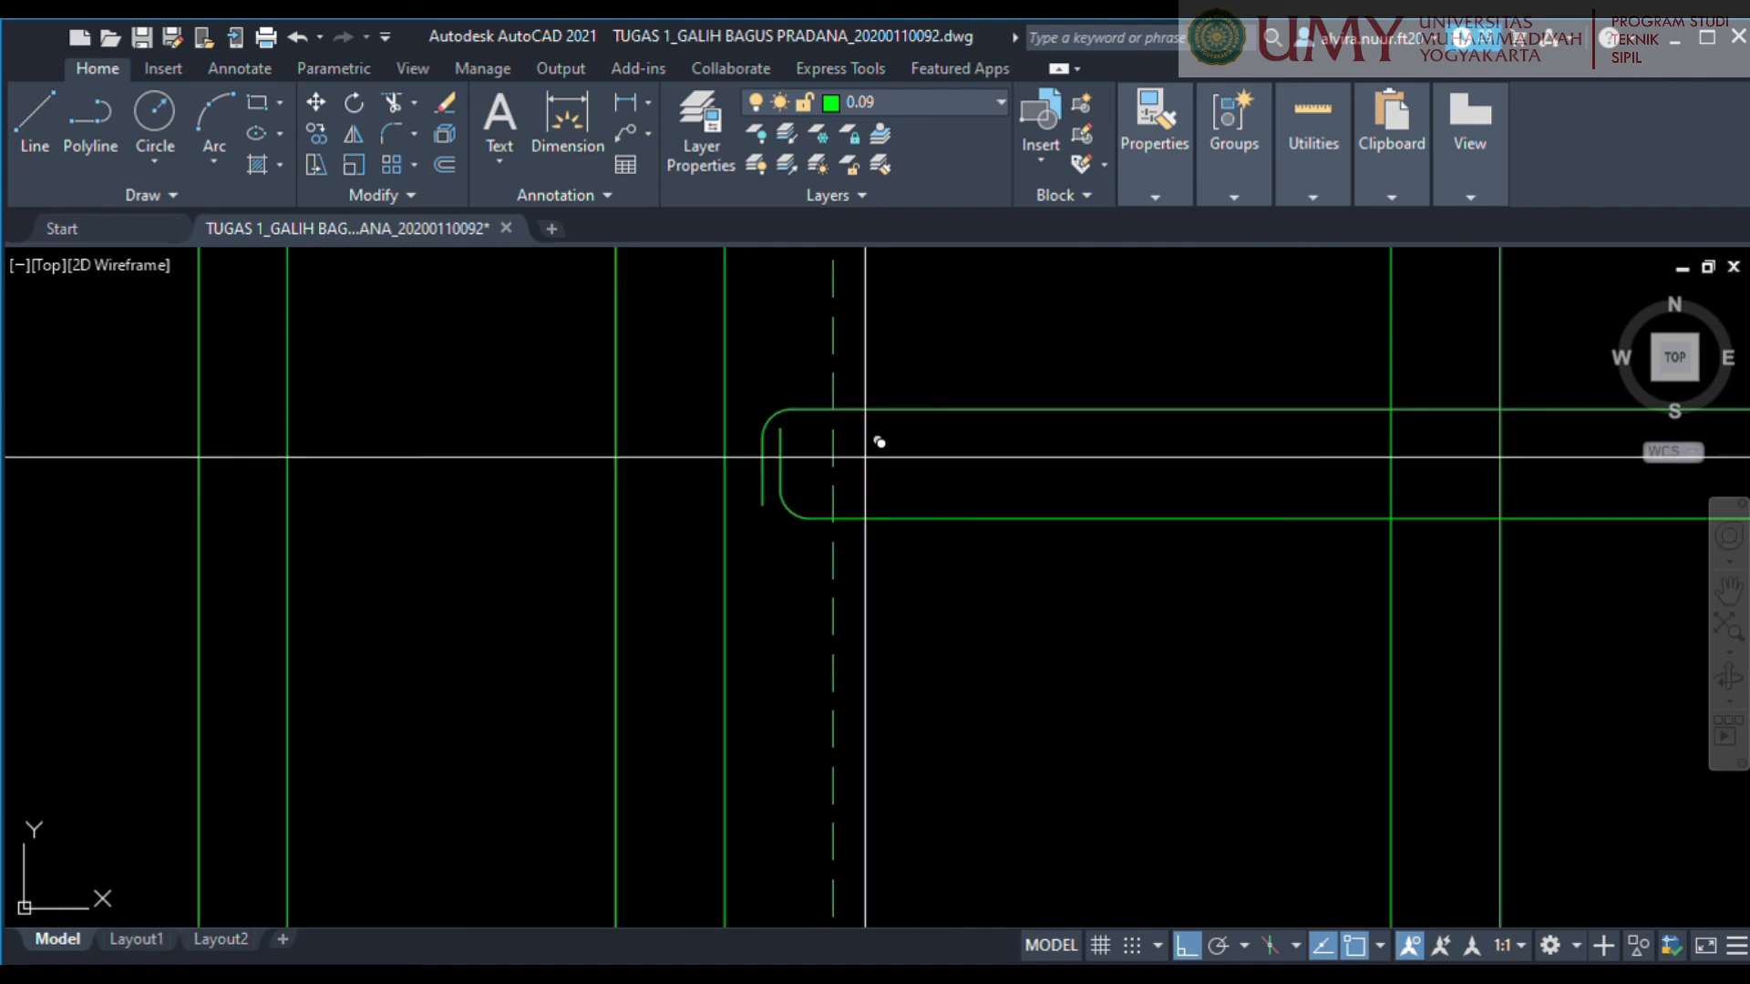
click(879, 407)
middle_drag(877, 439, 991, 840)
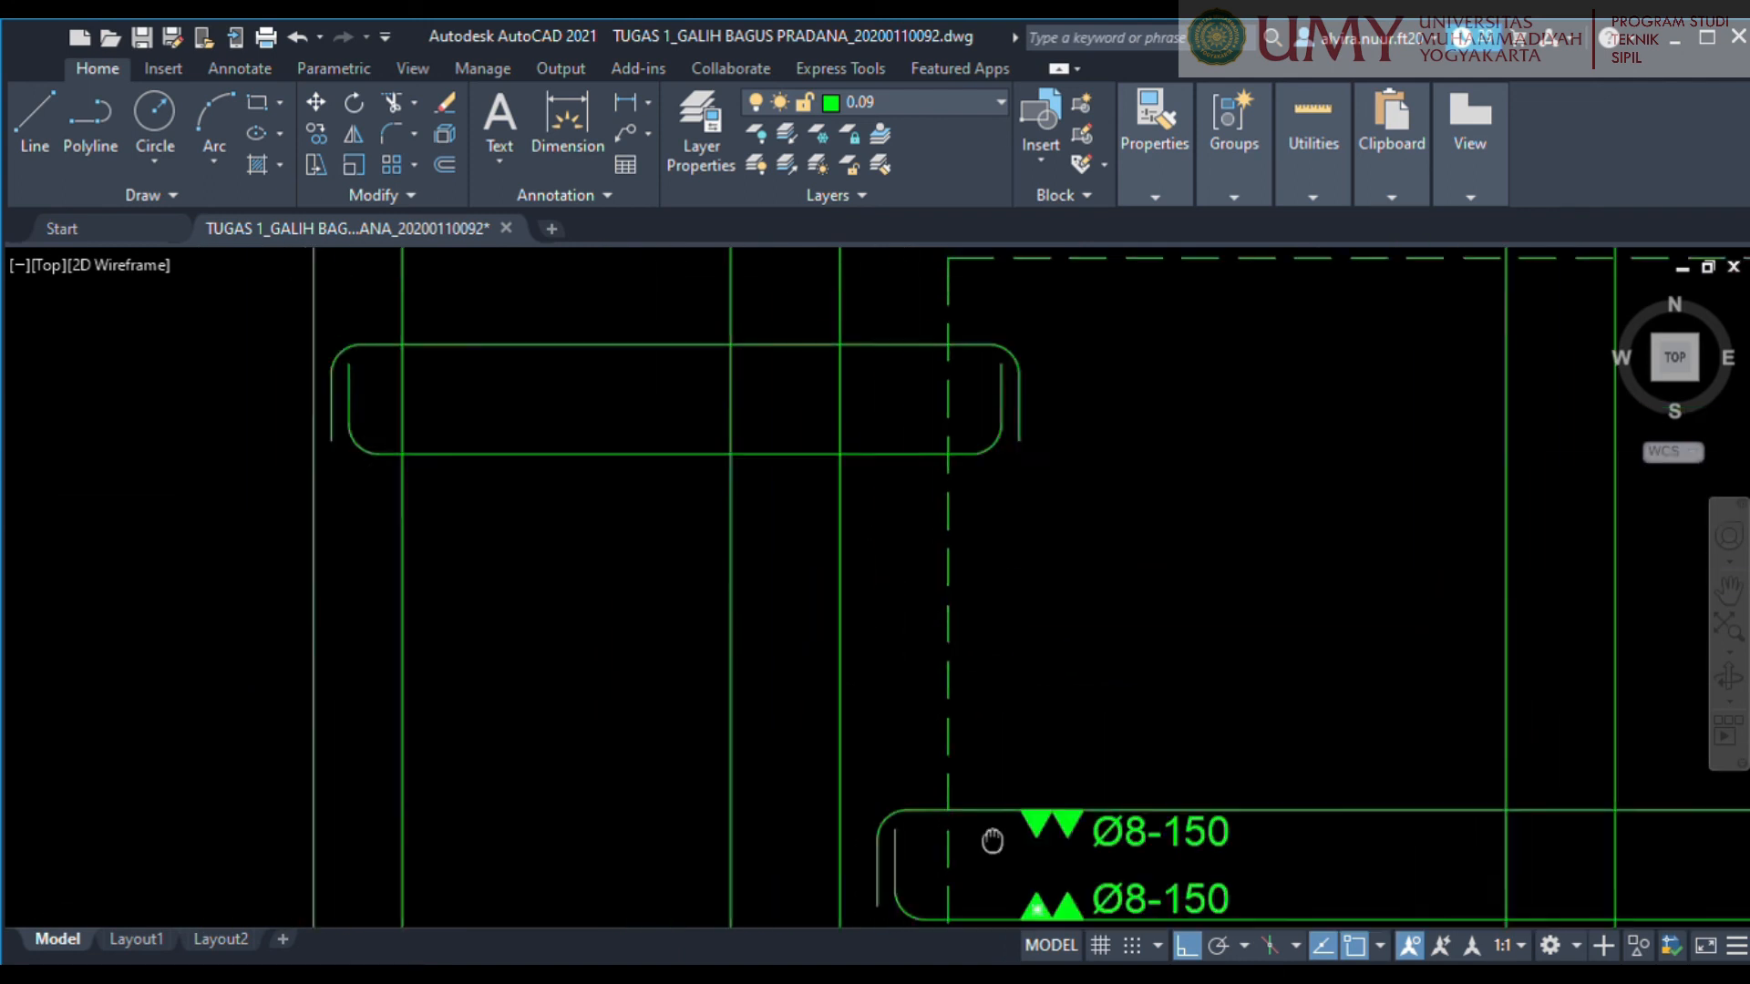
scroll(992, 840, down, 3)
scroll(719, 508, up, 5)
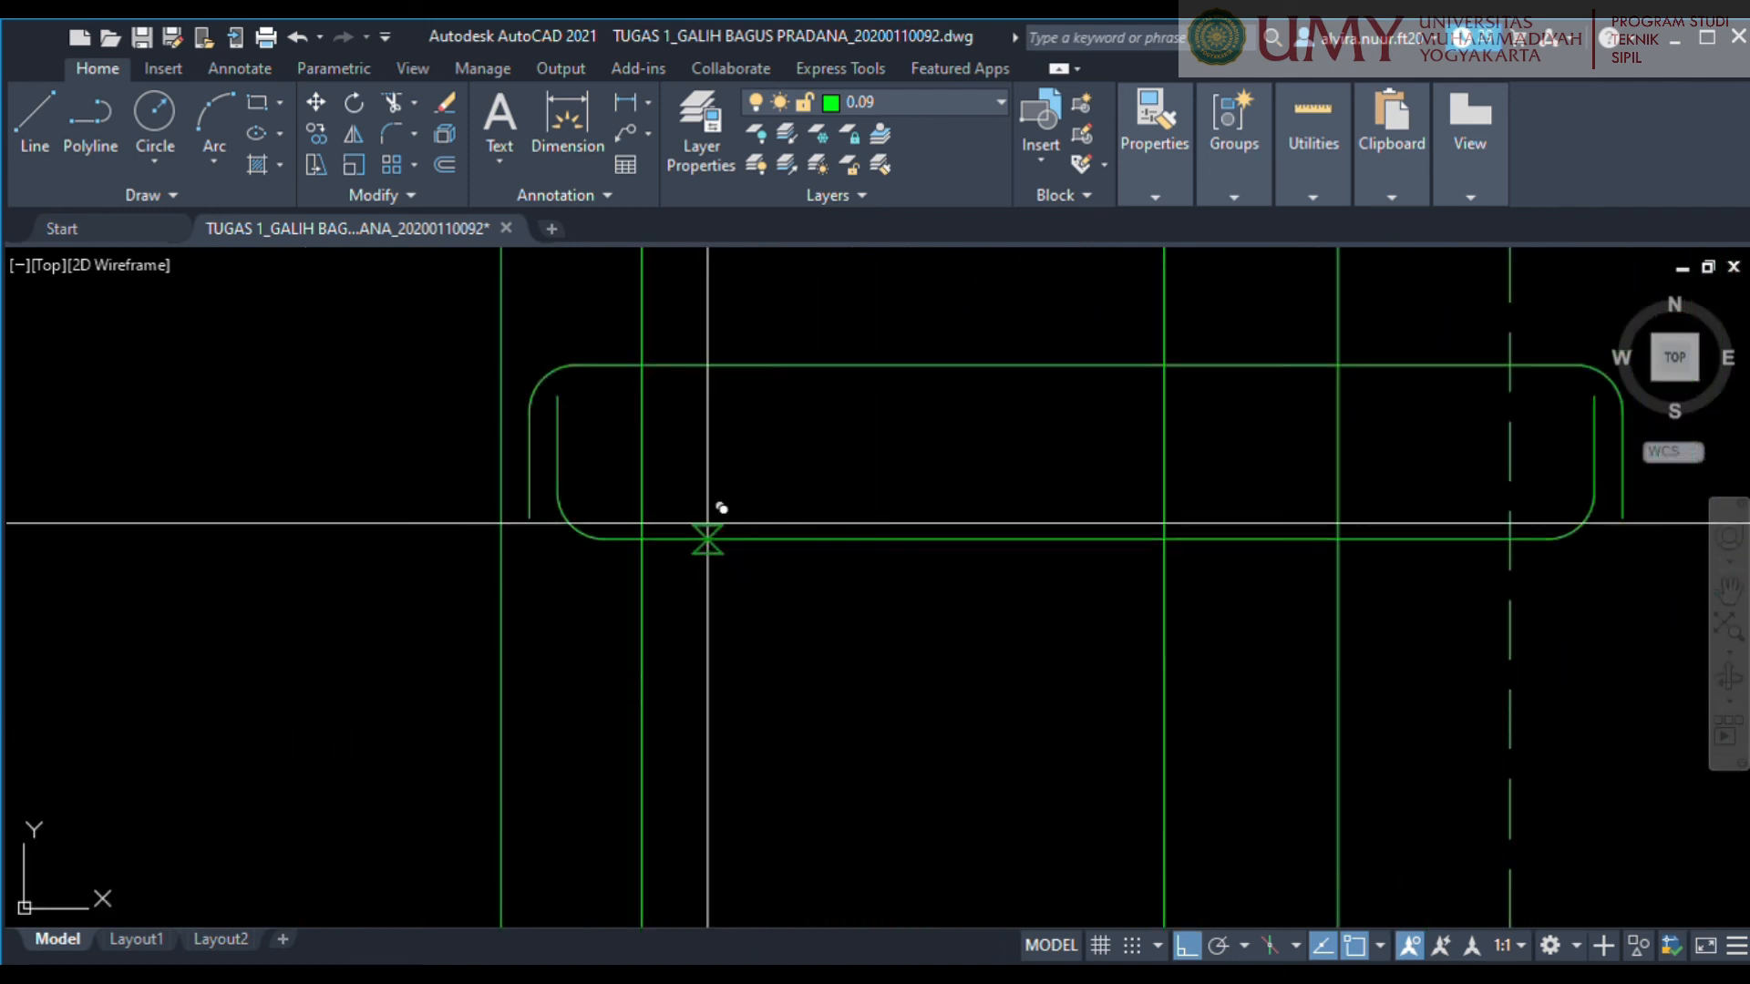
click(703, 532)
scroll(897, 552, down, 4)
Place another copy of the Ø8-150 marks in the empty space above the short left bar and finish copying.
middle_drag(908, 547, 544, 556)
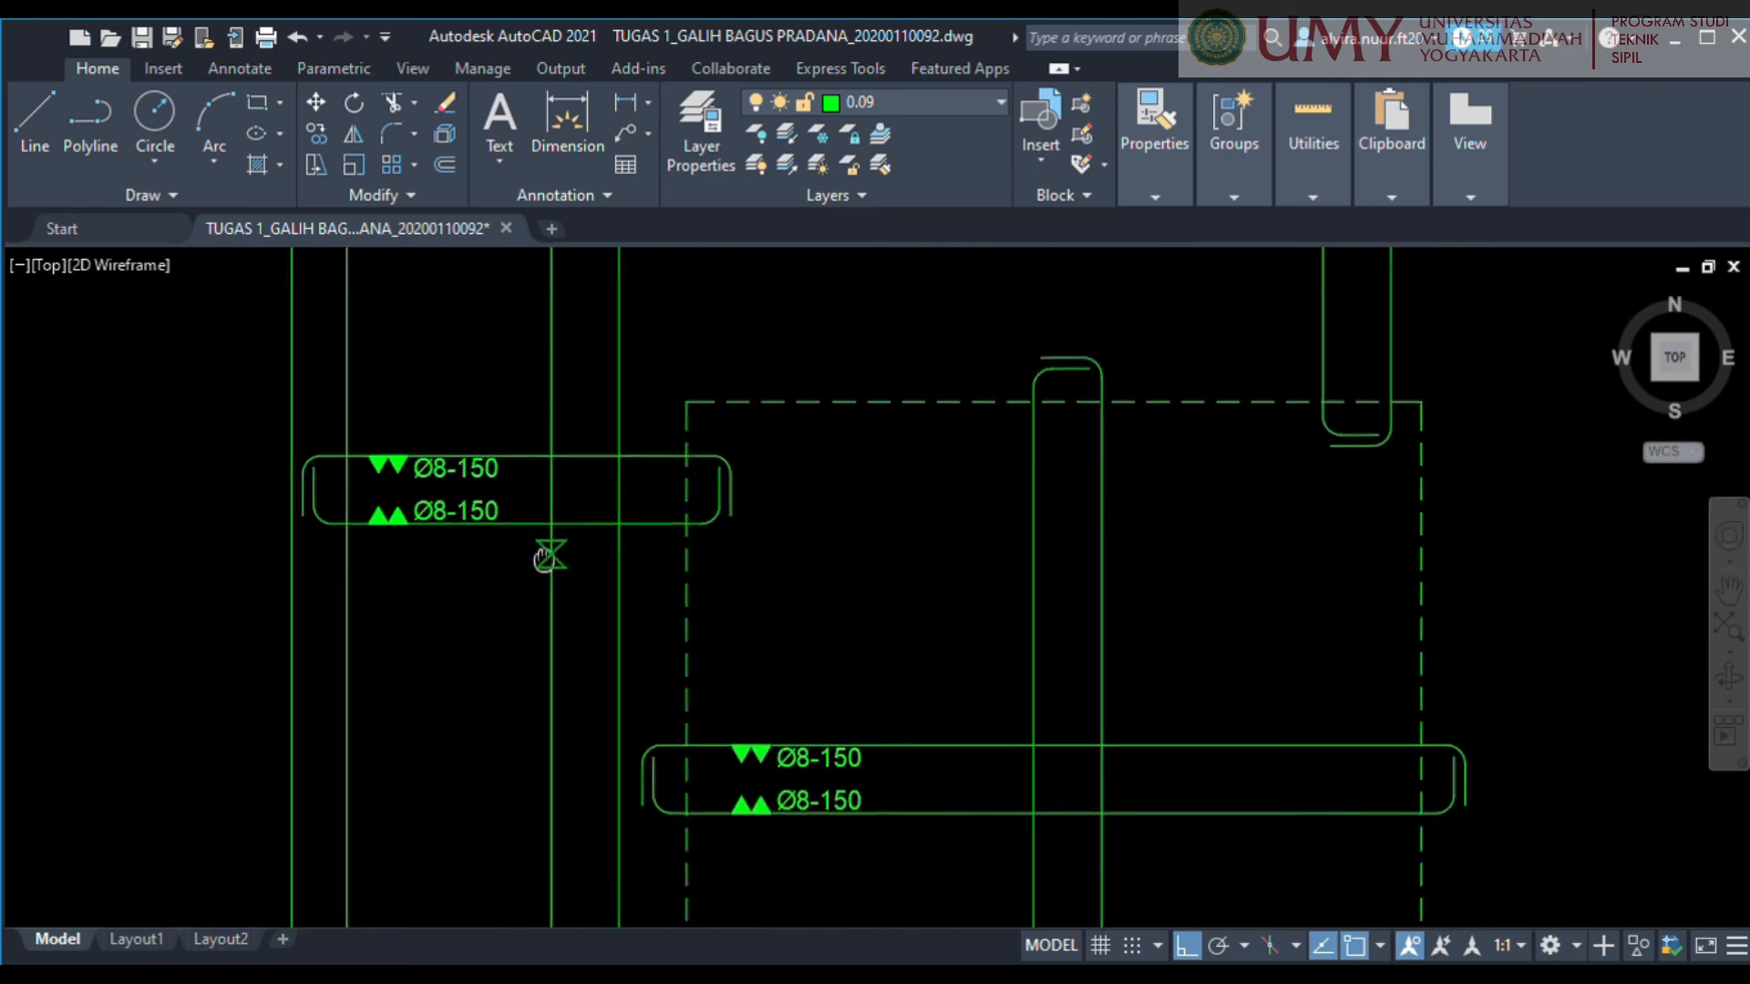
scroll(675, 591, down, 4)
middle_drag(875, 730, 936, 539)
scroll(883, 456, down, 2)
scroll(742, 535, up, 2)
scroll(808, 394, up, 5)
key(Escape)
Rotate the spare set of triangles and Ø8-150 labels a quarter turn clockwise so it suits the vertical bars.
click(1093, 488)
click(818, 310)
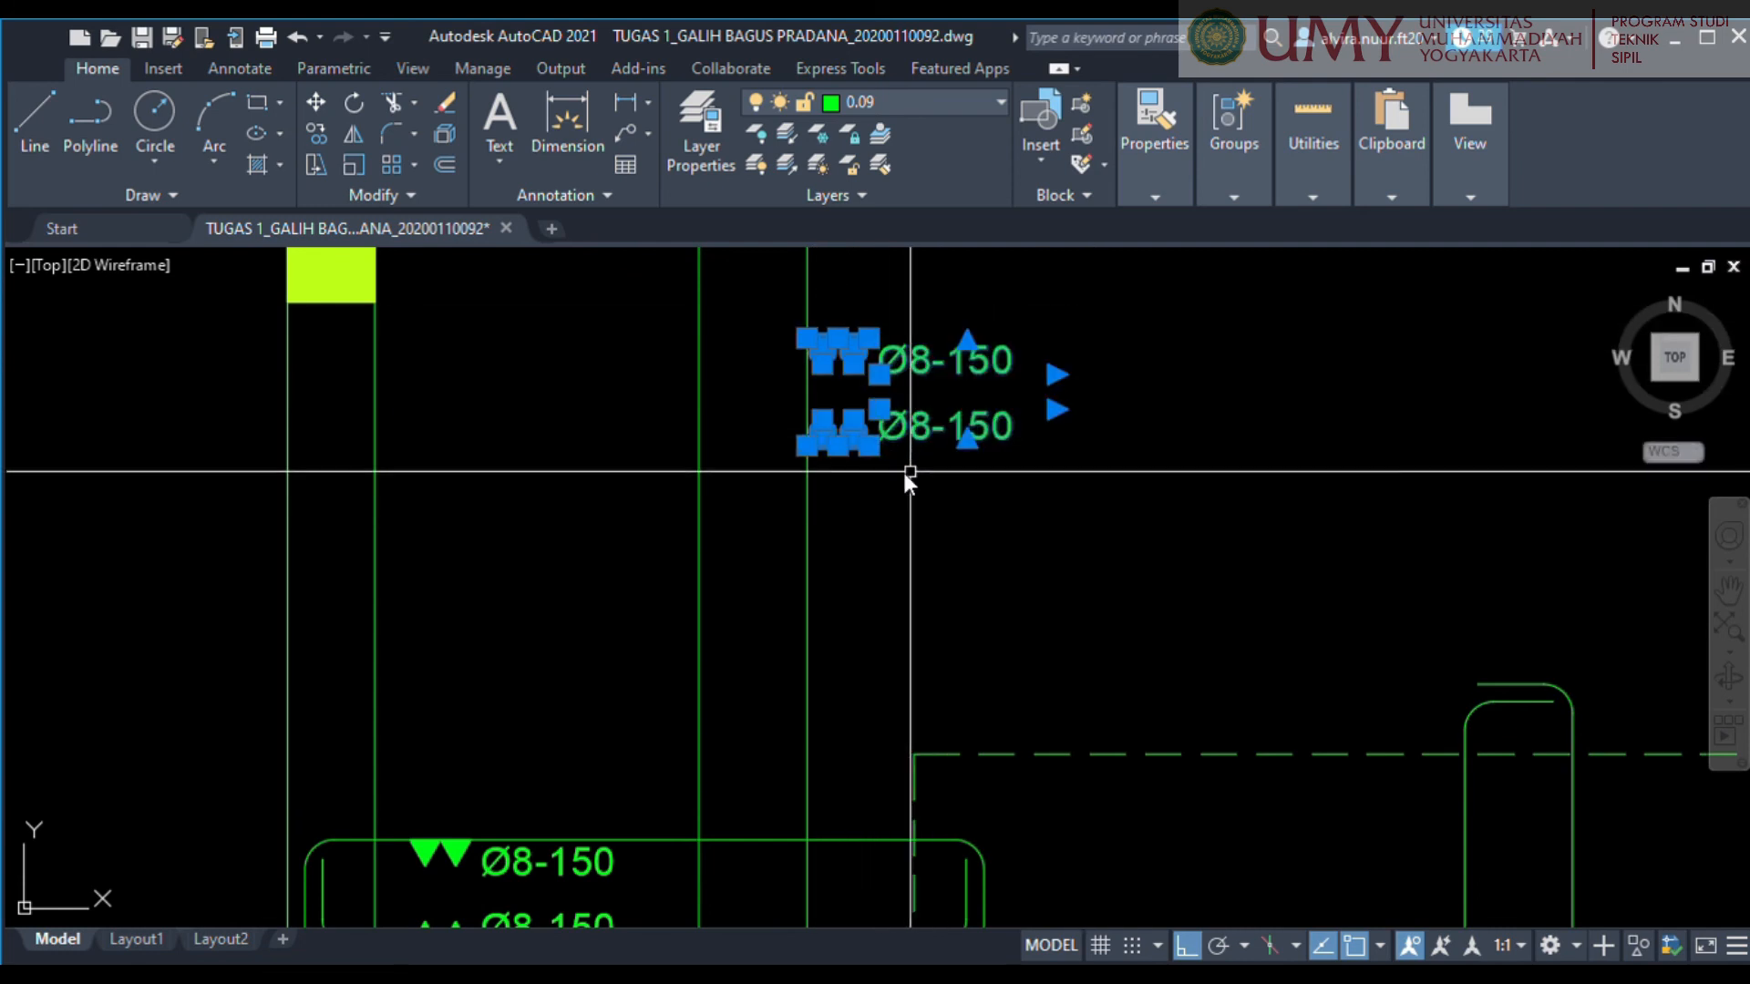
key(Escape)
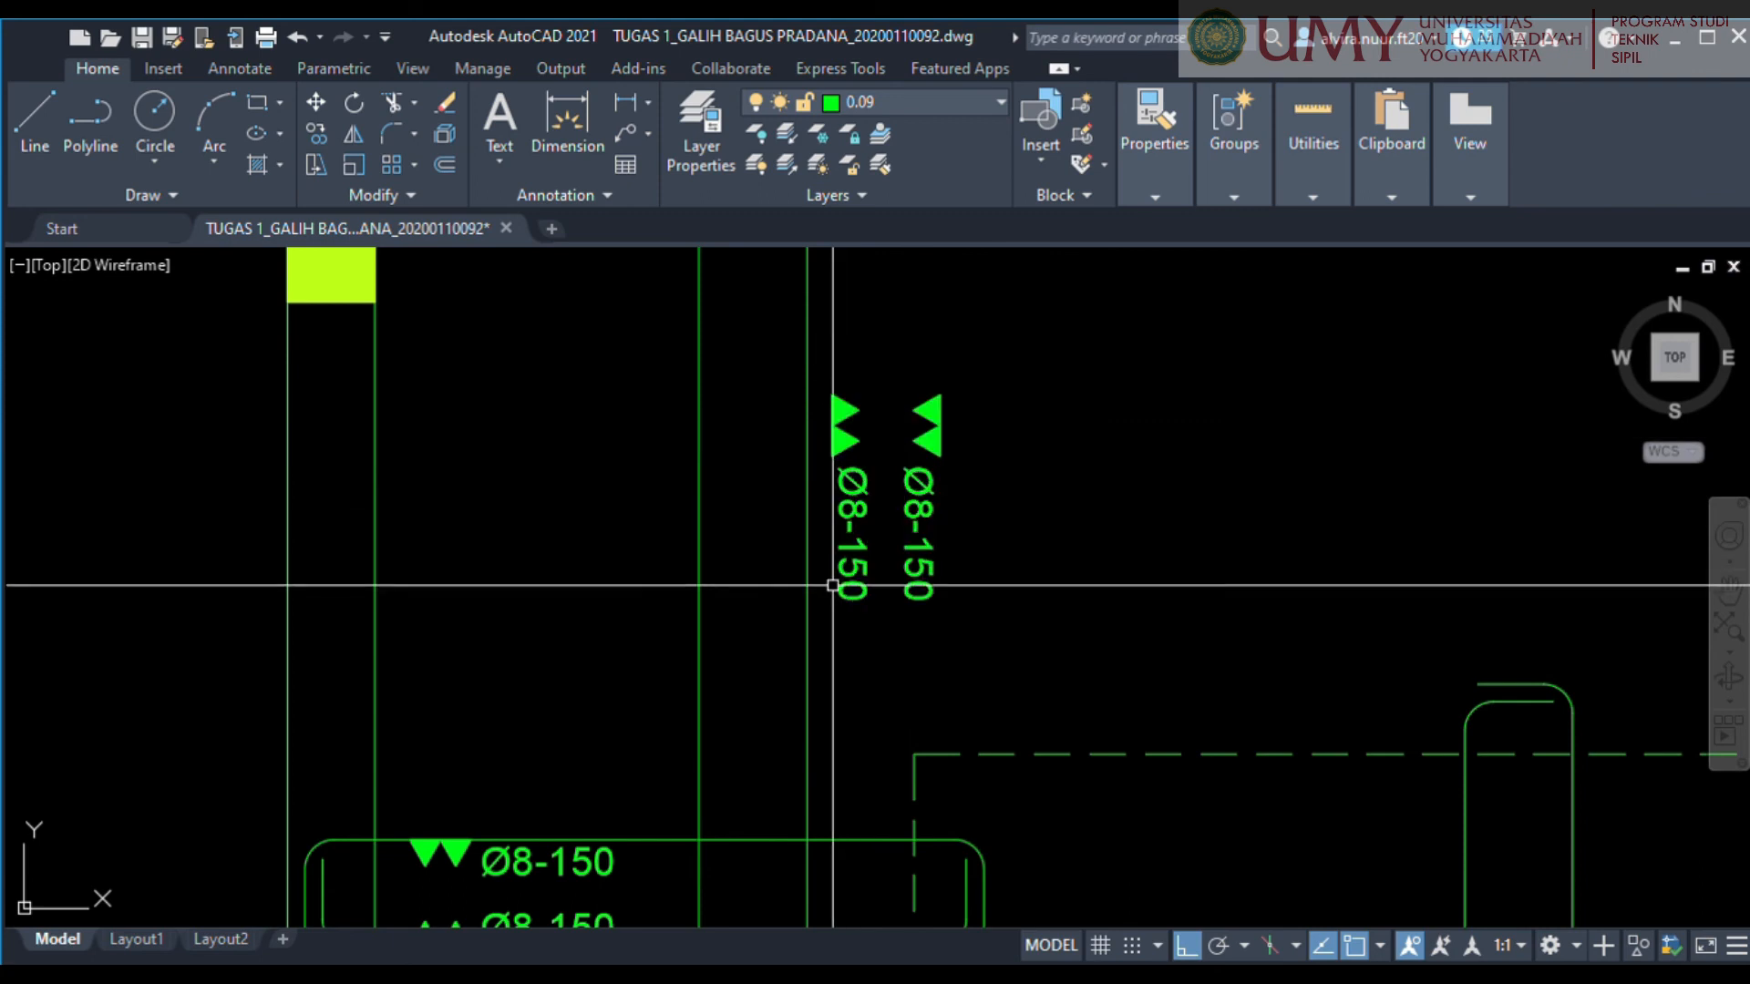
Move the rotated double triangles and Ø8-150 labels between the two lines of the long vertical bar.
click(978, 697)
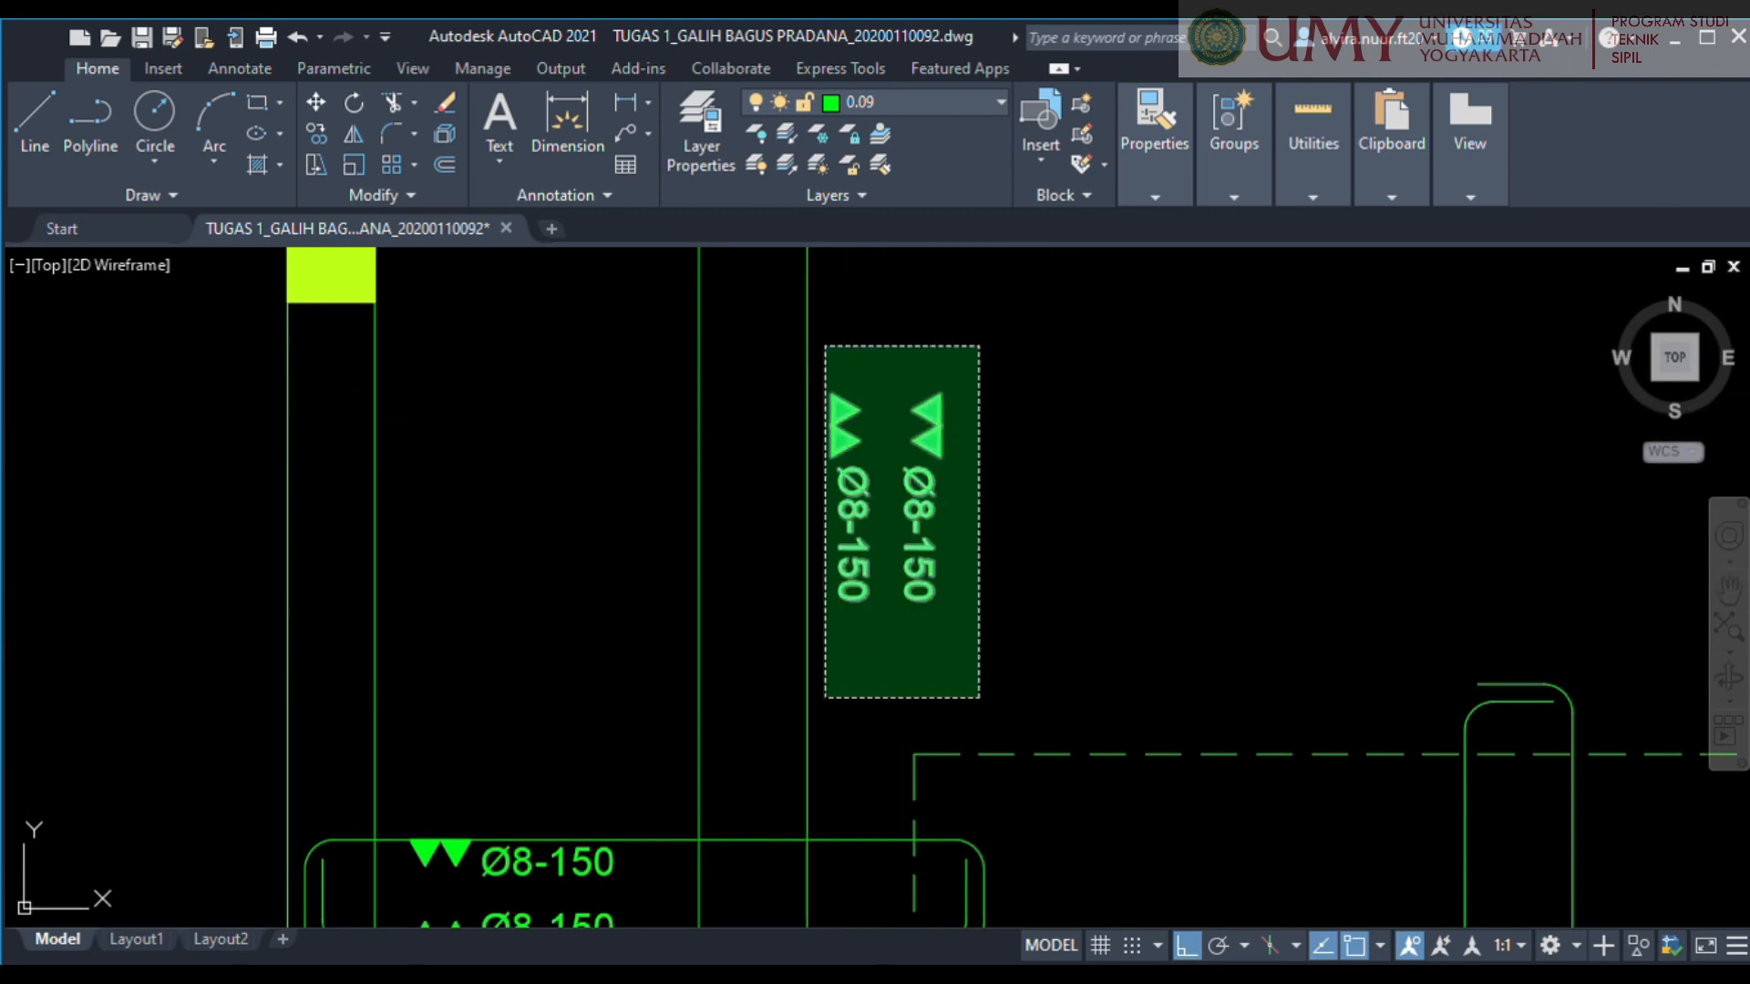
click(809, 348)
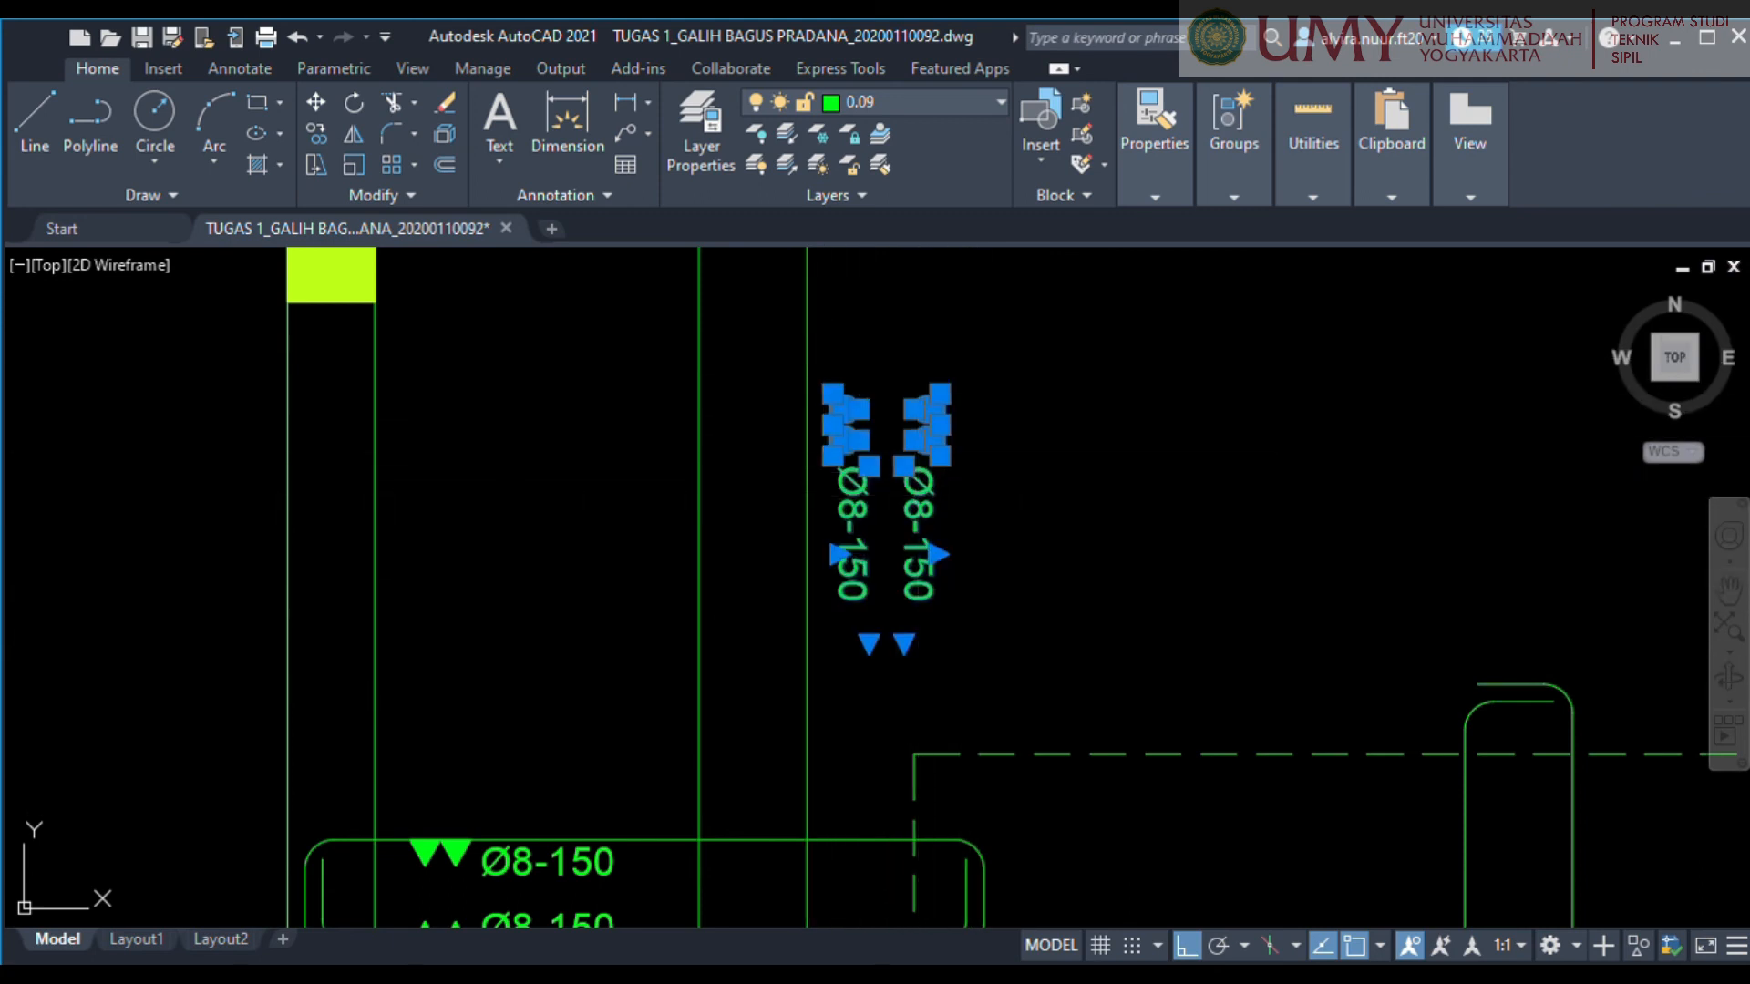
key(m)
key(Return)
scroll(920, 453, up, 2)
click(953, 432)
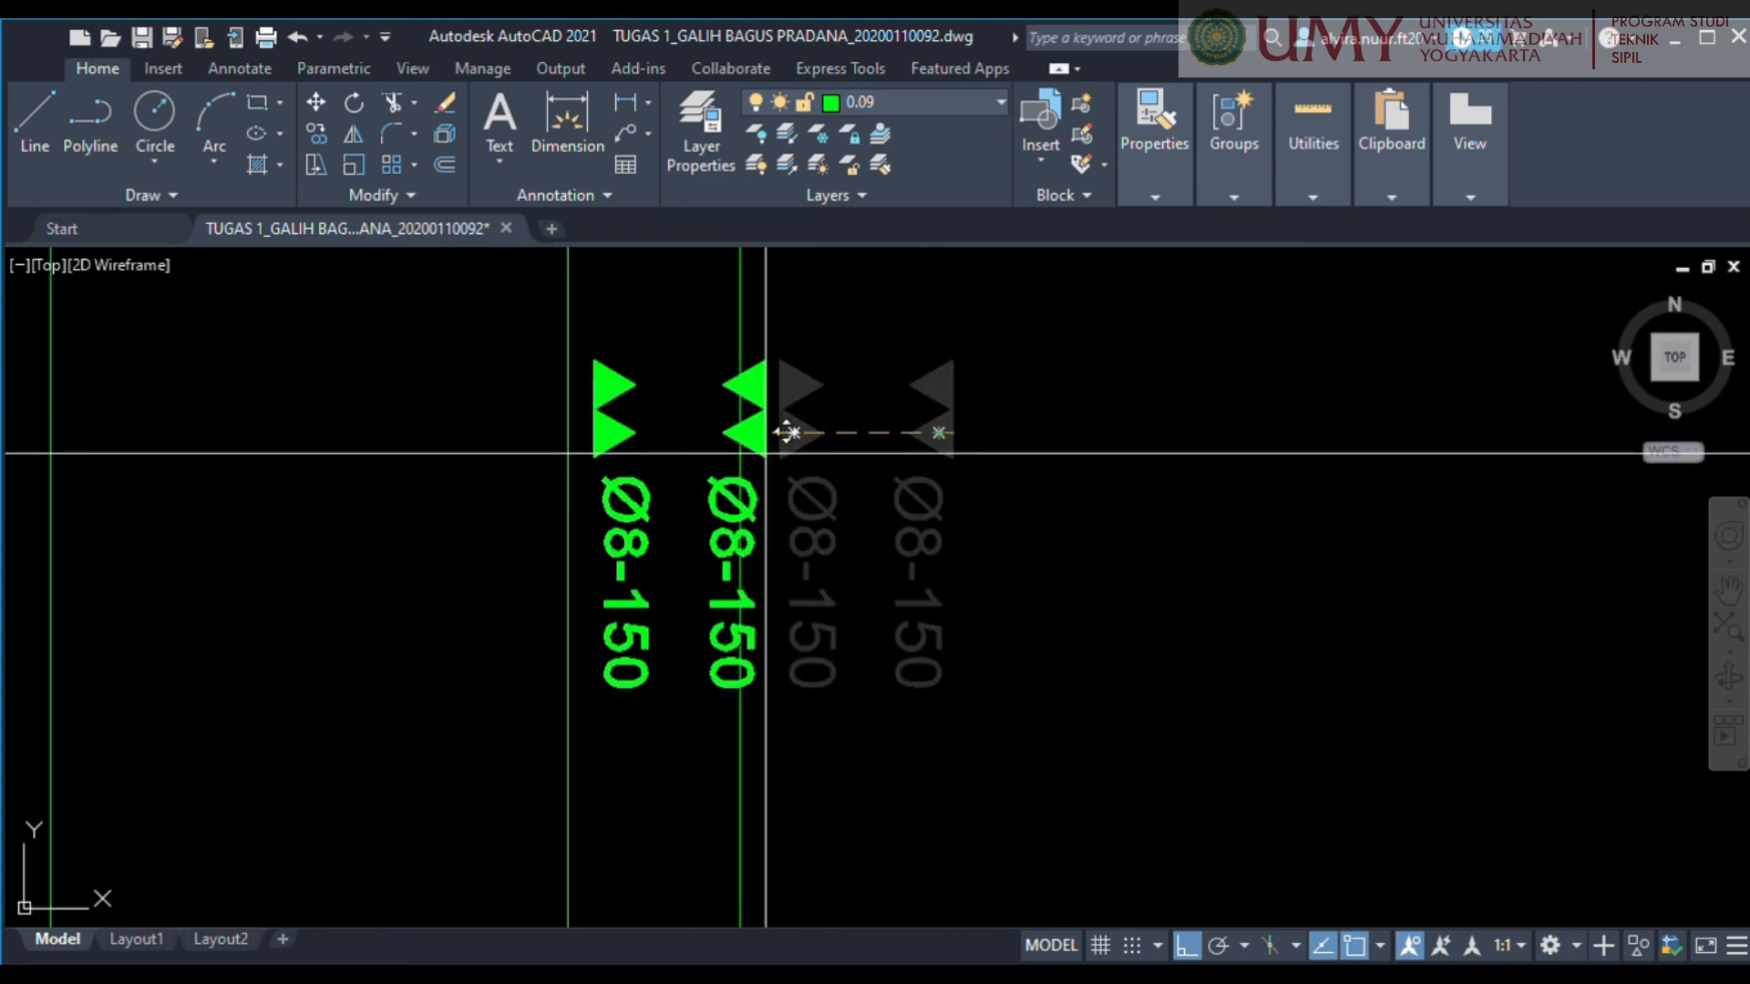
click(786, 432)
middle_drag(872, 504, 1074, 479)
scroll(773, 325, up, 2)
middle_drag(773, 325, 805, 416)
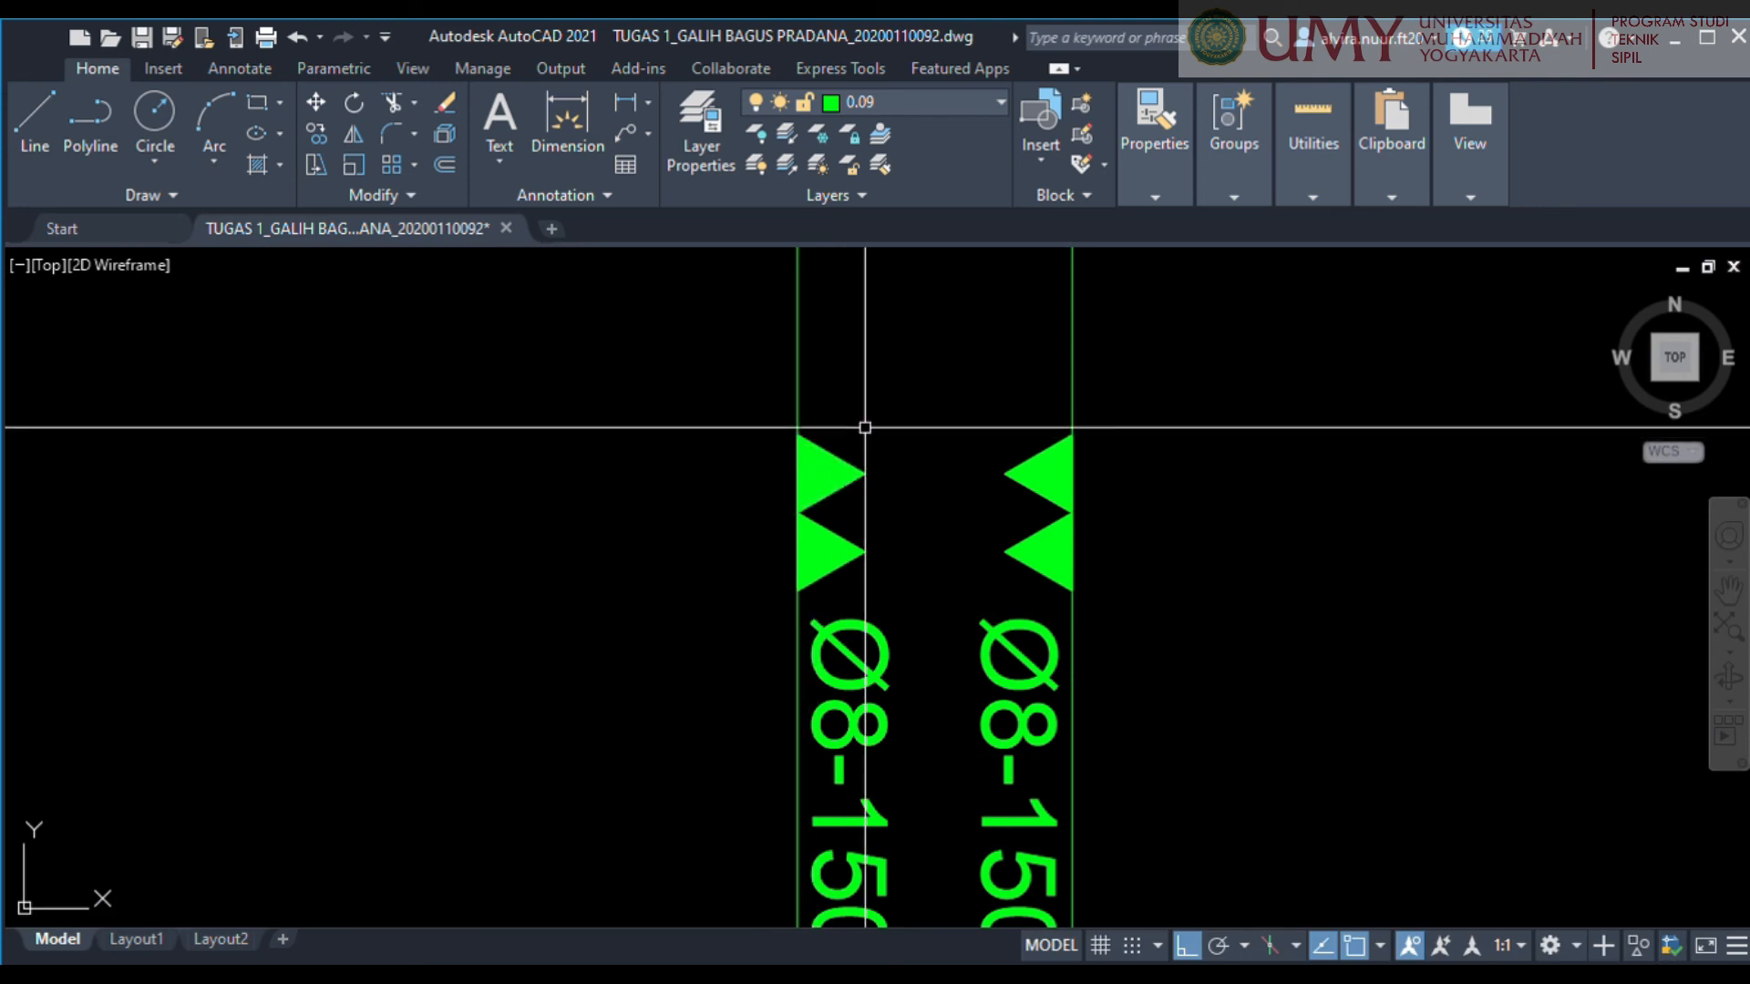
Delete the upper triangle of each pair on the long vertical bar.
click(1025, 506)
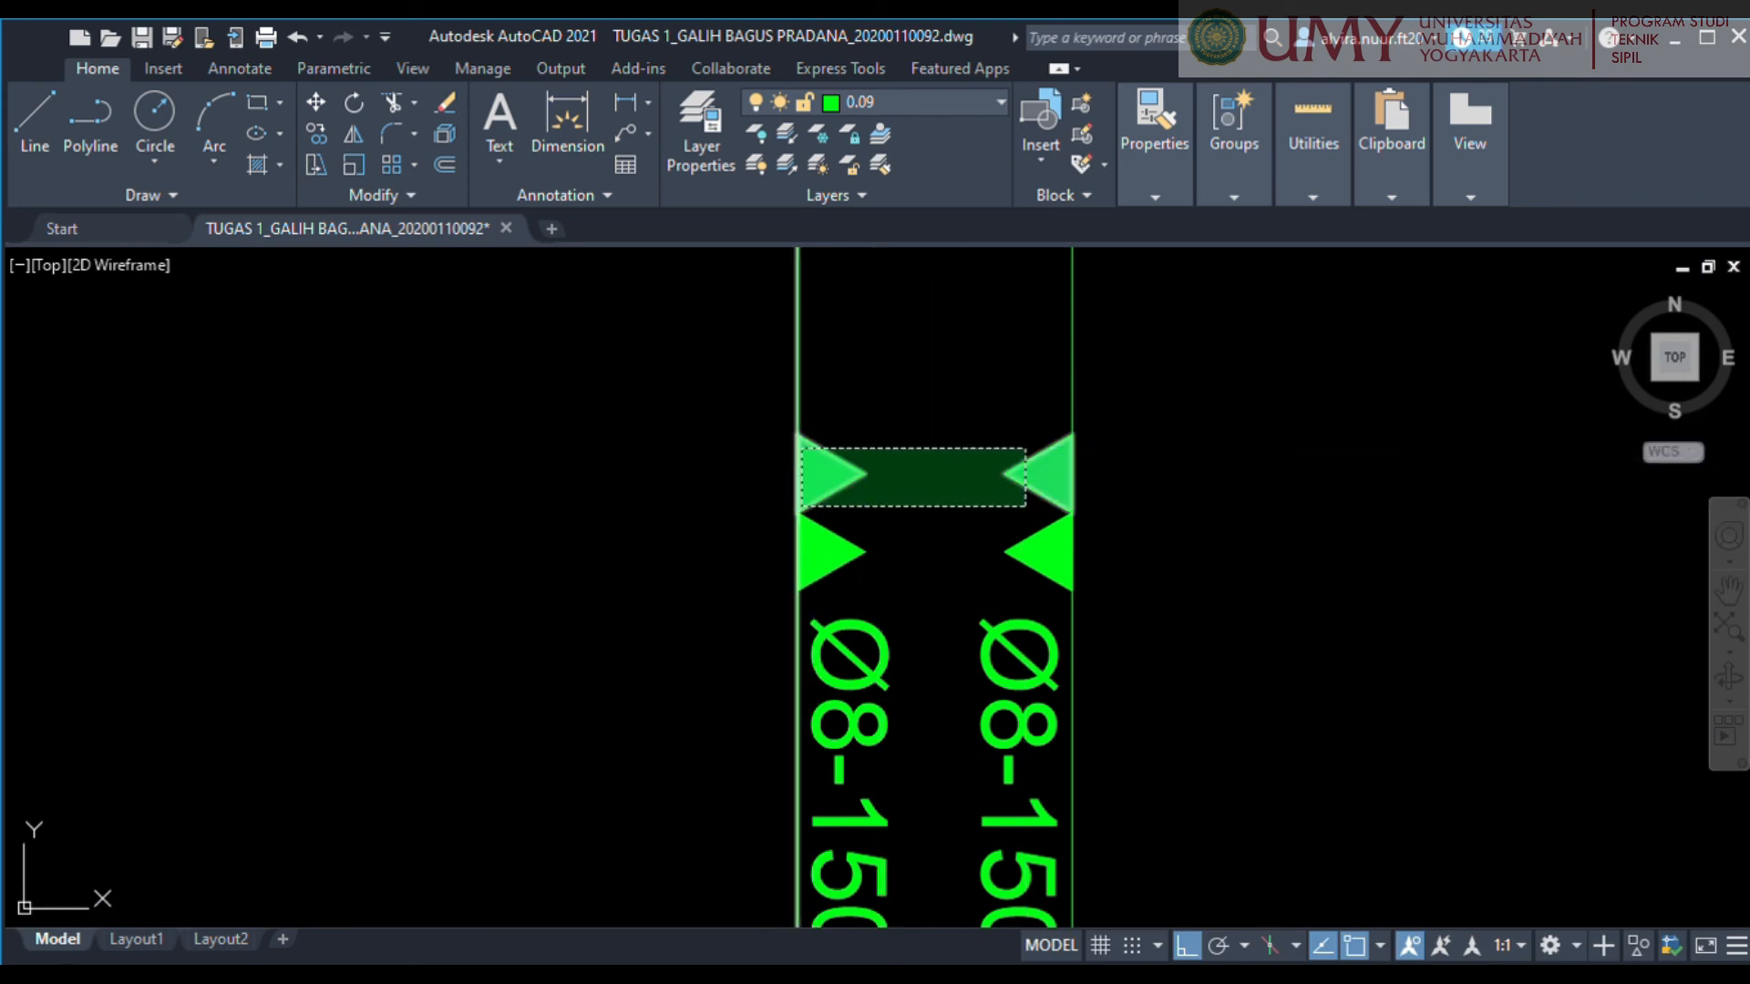
click(801, 447)
key(Delete)
scroll(894, 532, down, 4)
middle_drag(965, 637, 953, 379)
middle_drag(957, 456, 959, 469)
middle_drag(741, 280, 734, 410)
Copy the single triangles with both vertical Ø8-150 labels onto the short vertical bar at the room's upper wall.
click(684, 340)
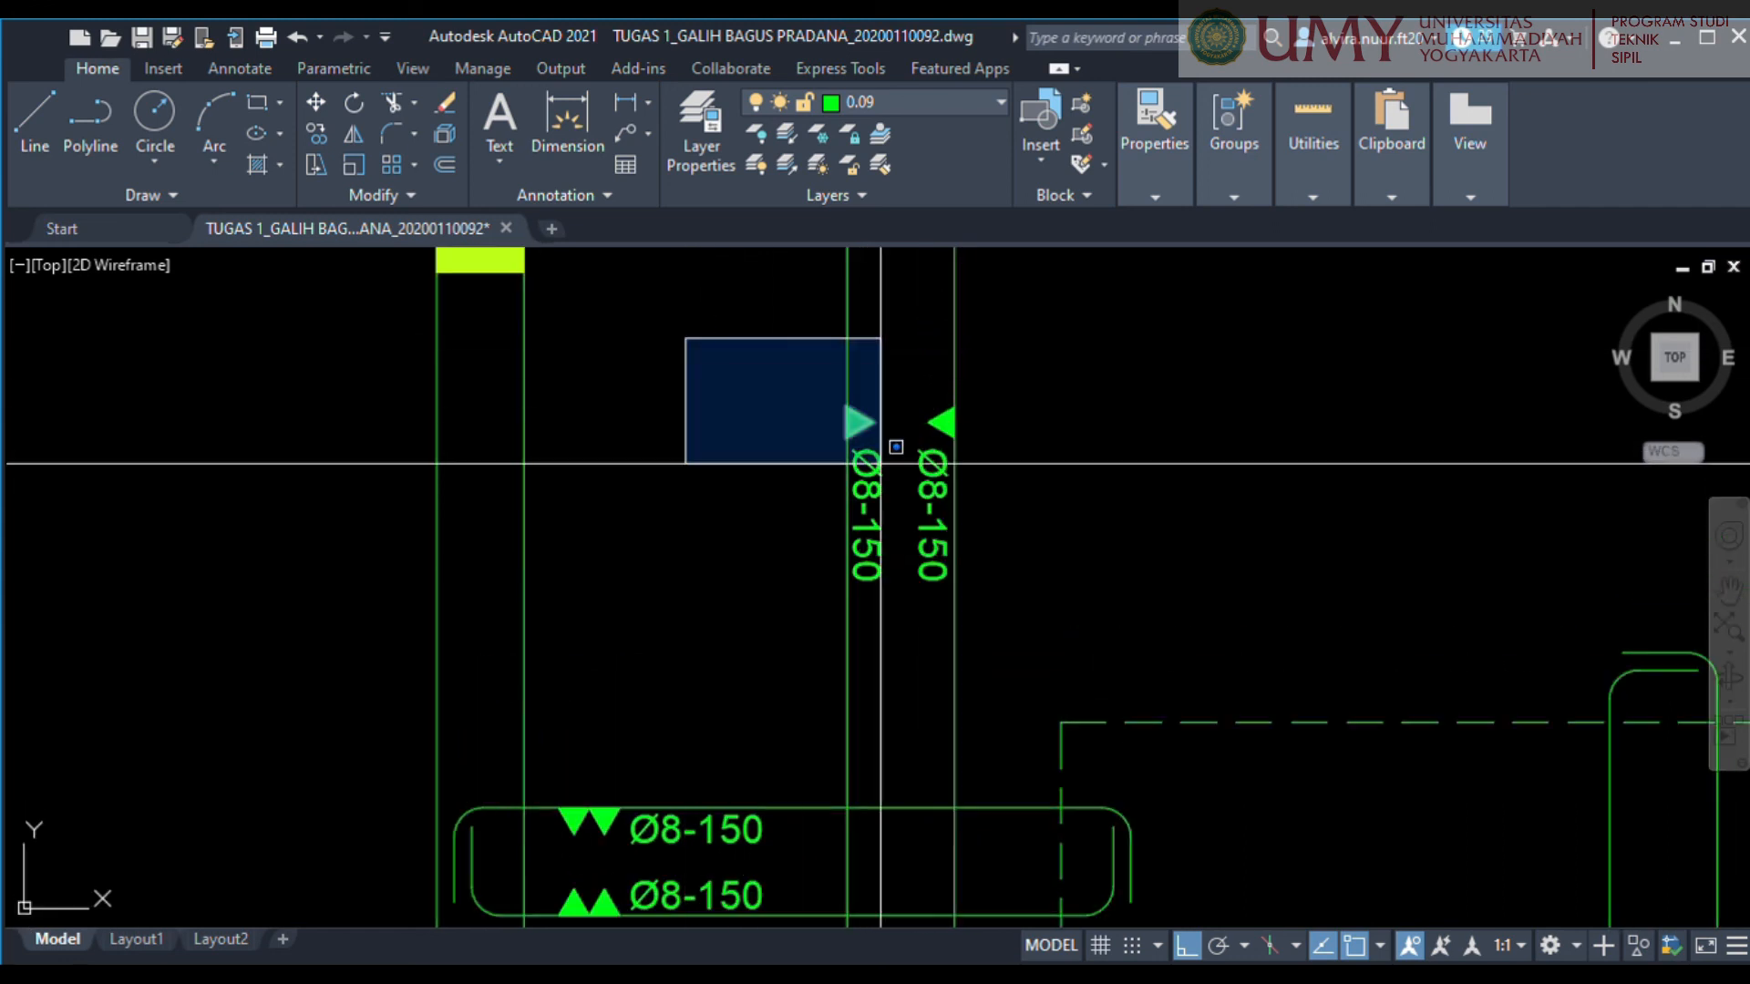
click(1024, 618)
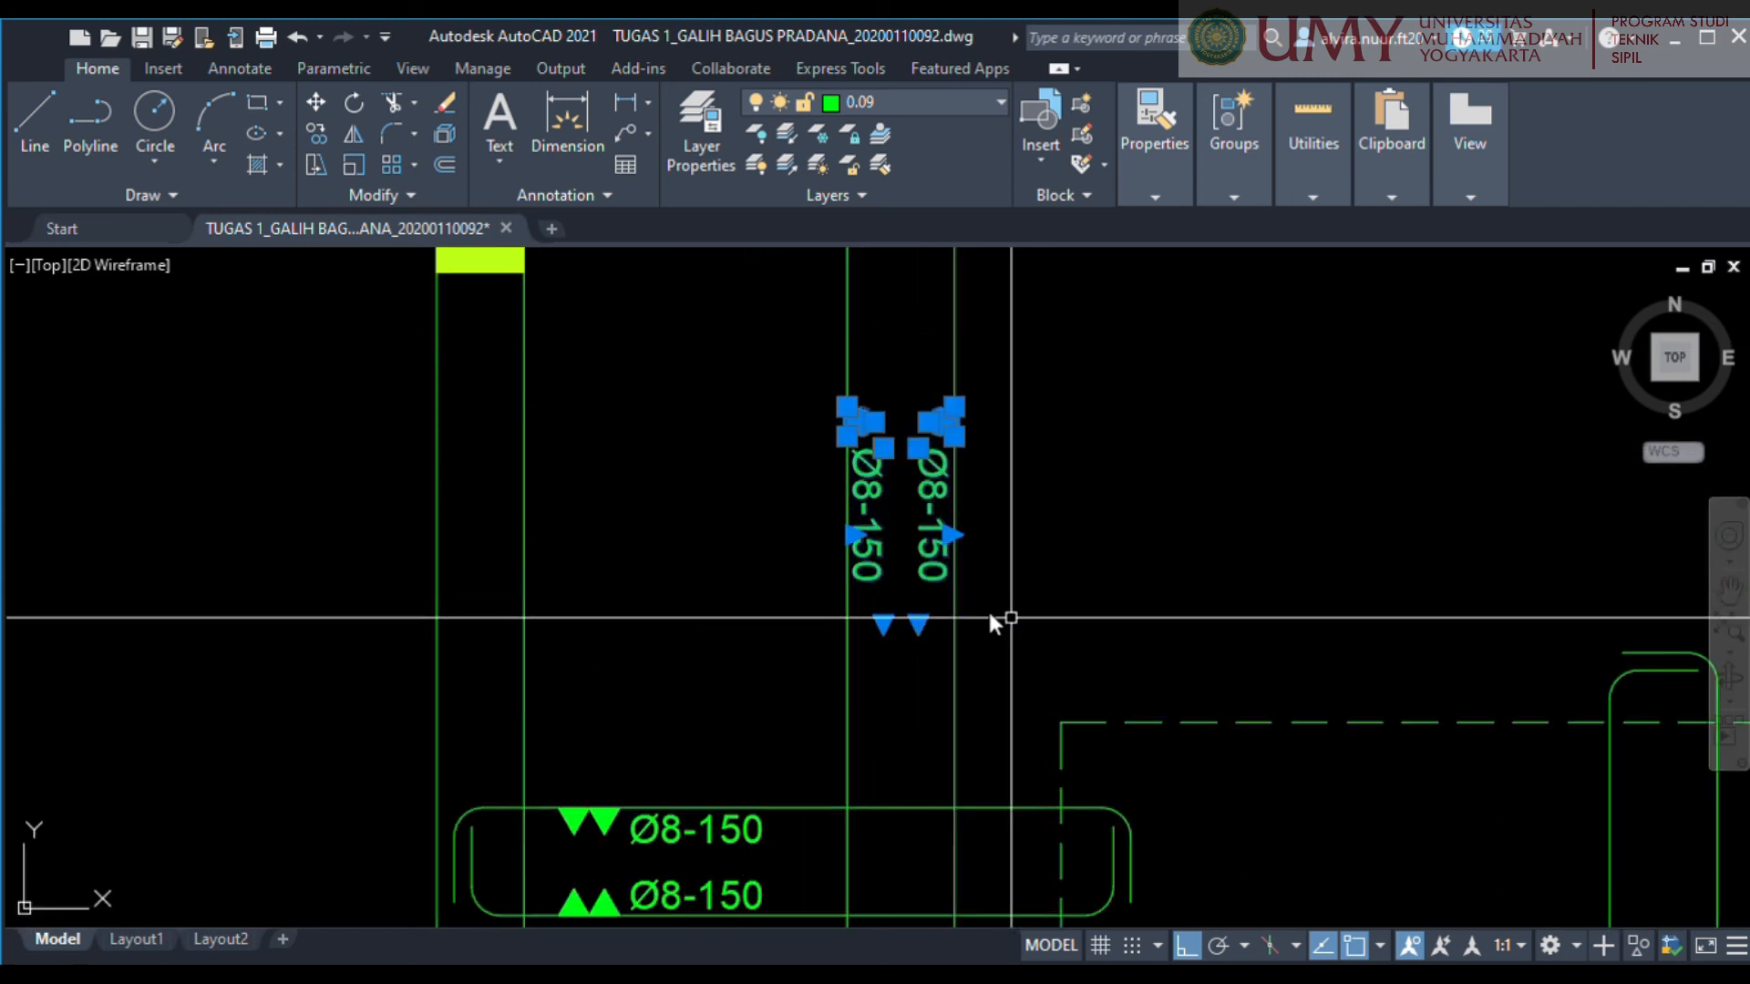
key(Escape)
scroll(884, 400, up, 2)
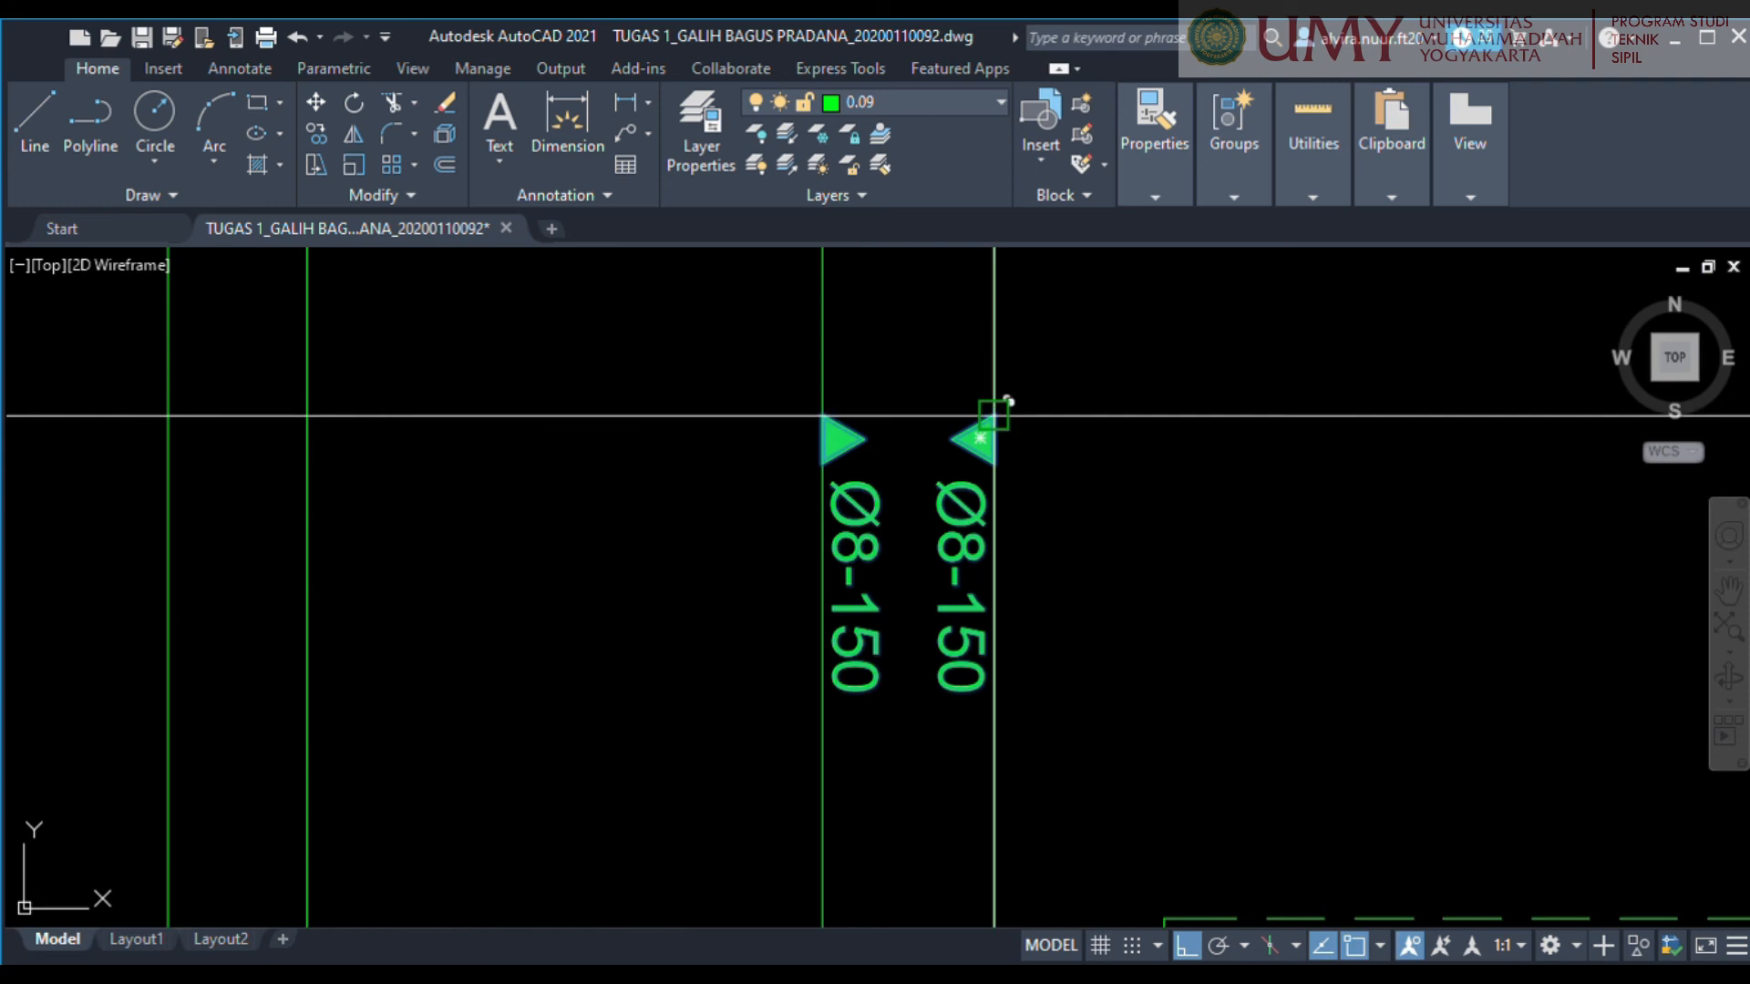
click(994, 415)
scroll(1185, 544, down, 6)
middle_drag(1225, 554, 612, 474)
scroll(831, 399, up, 6)
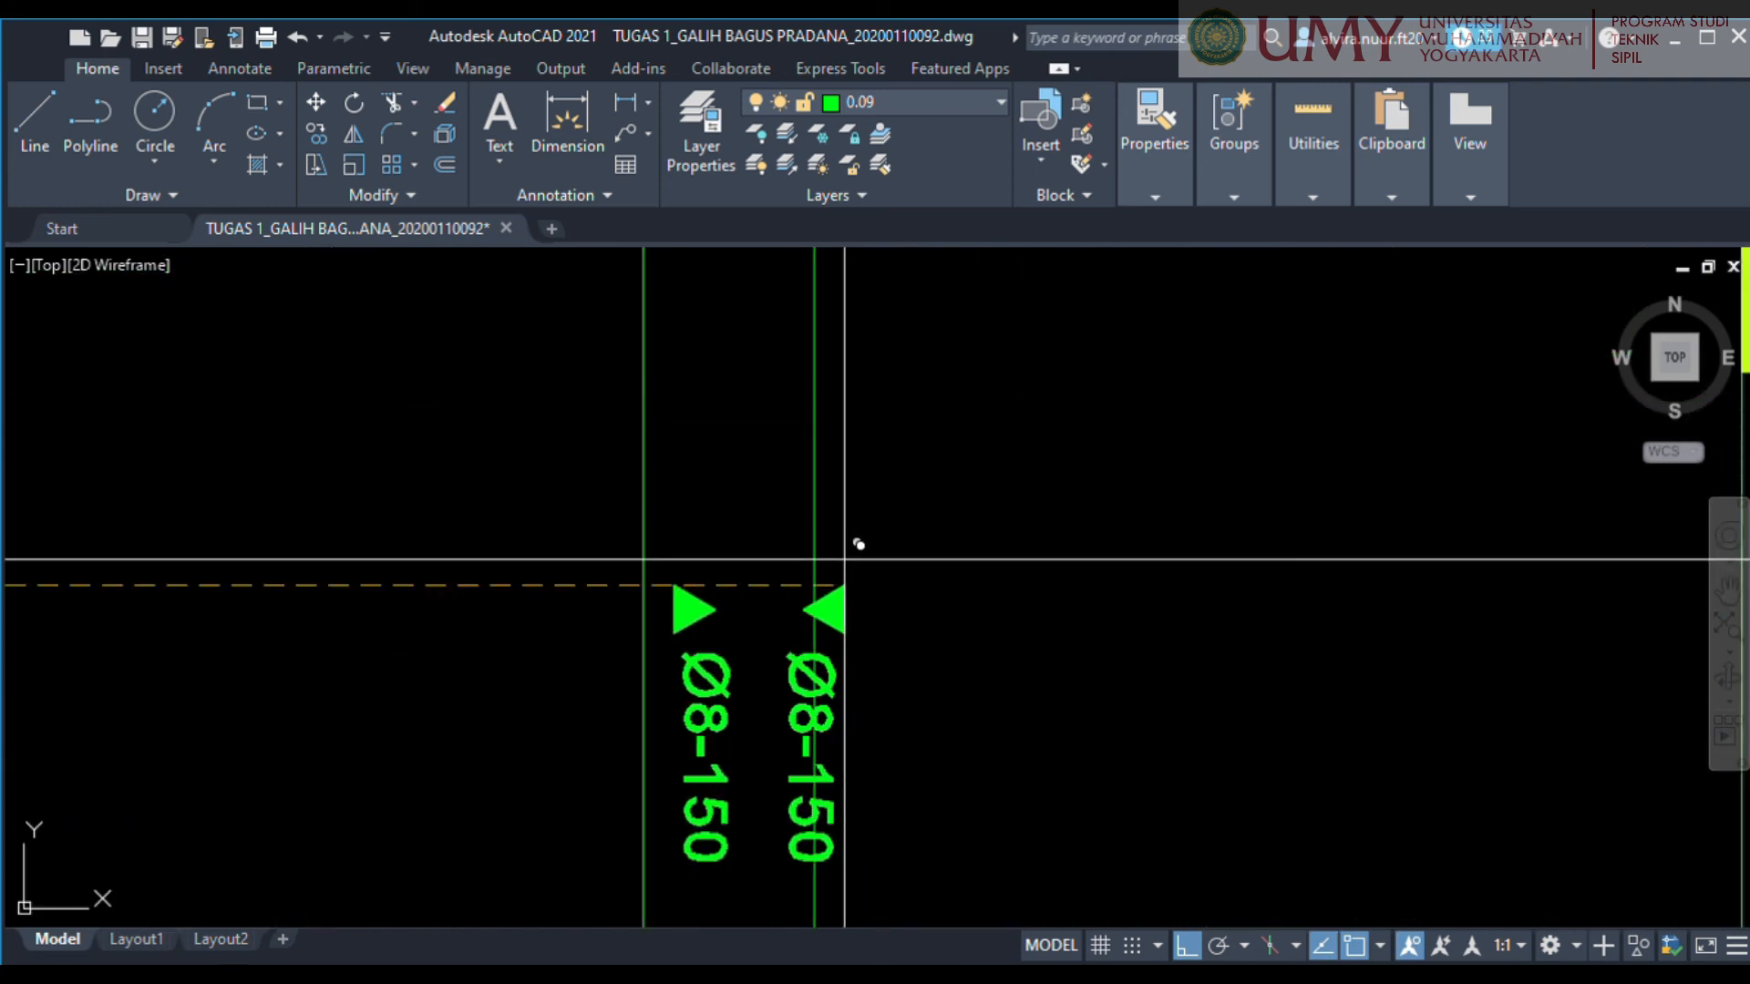
scroll(844, 559, down, 4)
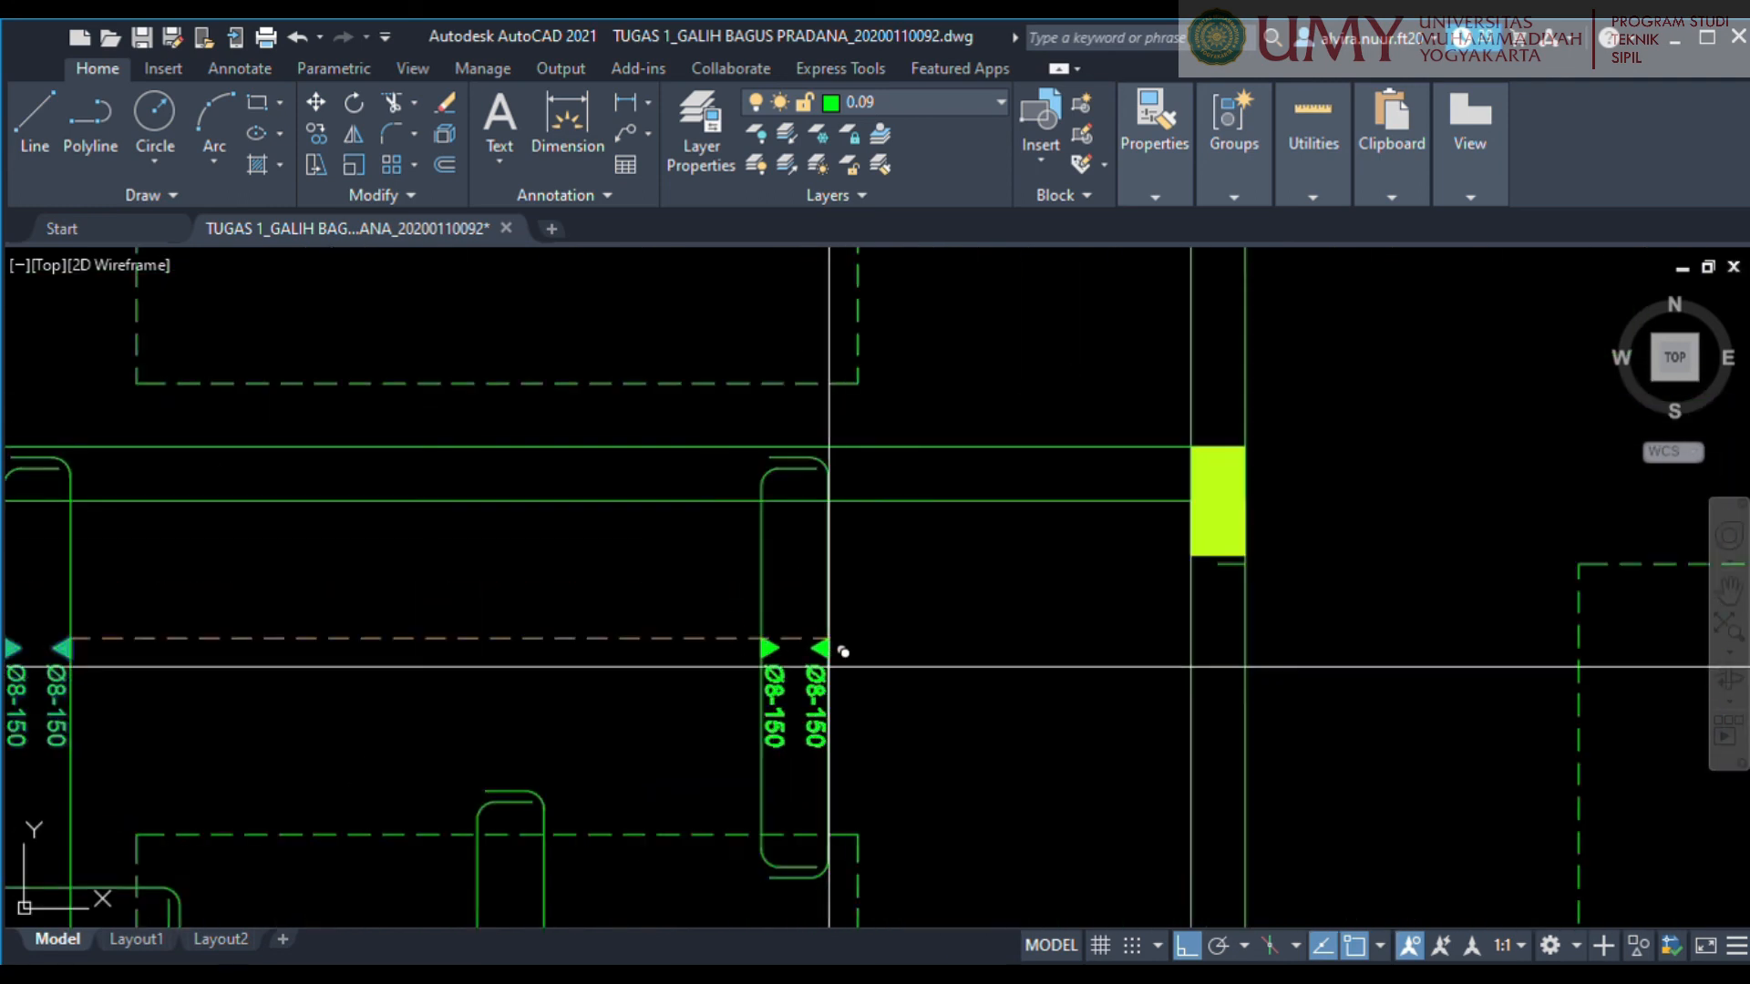
middle_drag(828, 667, 968, 376)
Copy the same vertical Ø8-150 marks onto the middle vertical bar and the short vertical bar at the room's lower wall.
middle_drag(740, 683, 977, 522)
scroll(912, 442, up, 2)
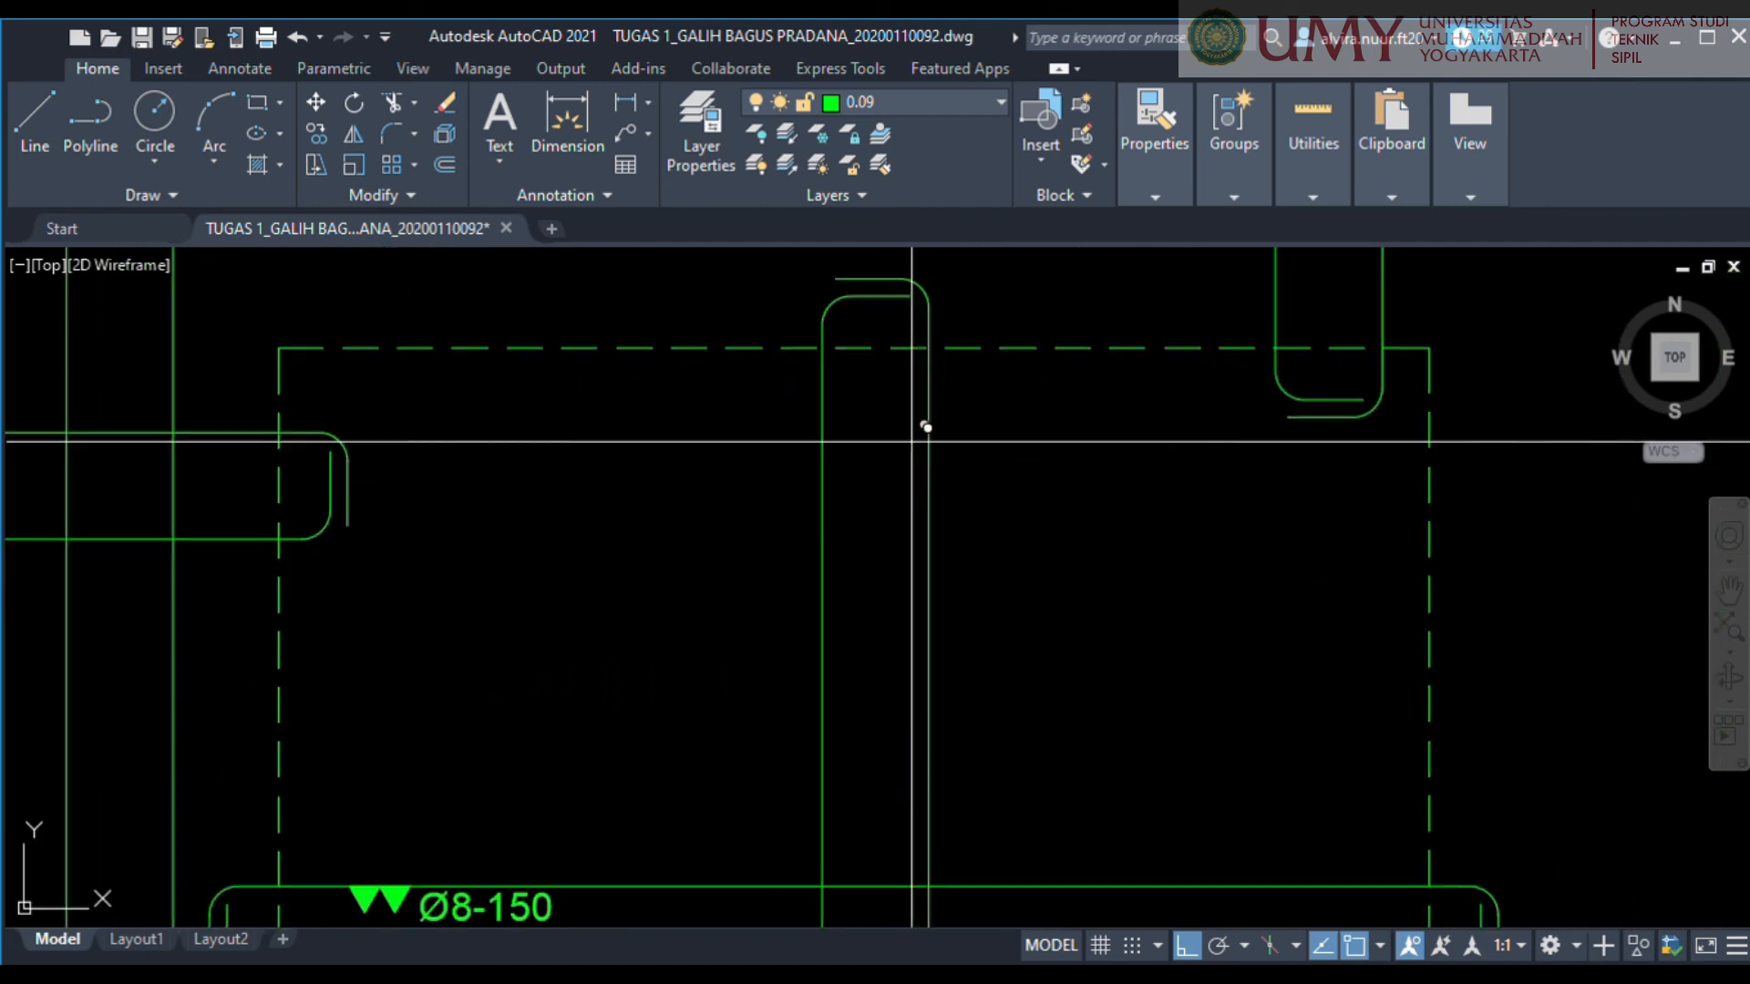
click(926, 425)
scroll(929, 428, down, 2)
middle_drag(976, 586, 1067, 381)
middle_drag(1046, 696, 1103, 503)
middle_drag(943, 760, 1152, 510)
scroll(1033, 609, up, 4)
middle_drag(1037, 702, 1087, 456)
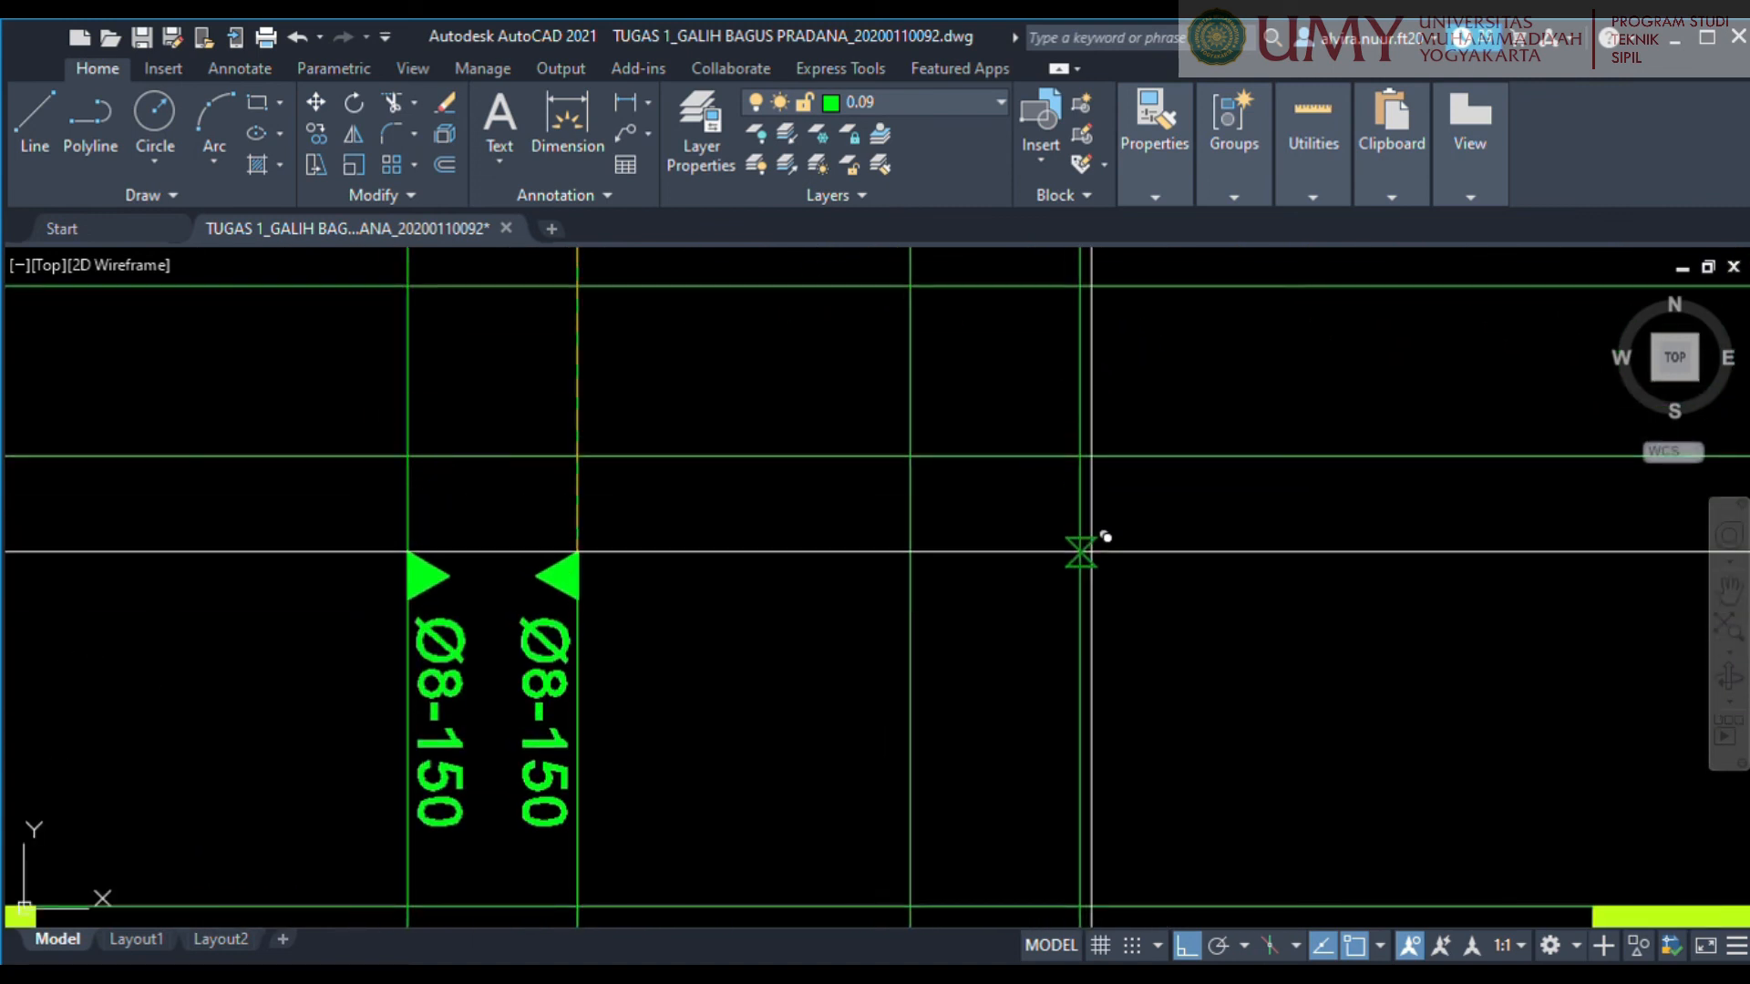
click(1082, 551)
scroll(1082, 551, down, 4)
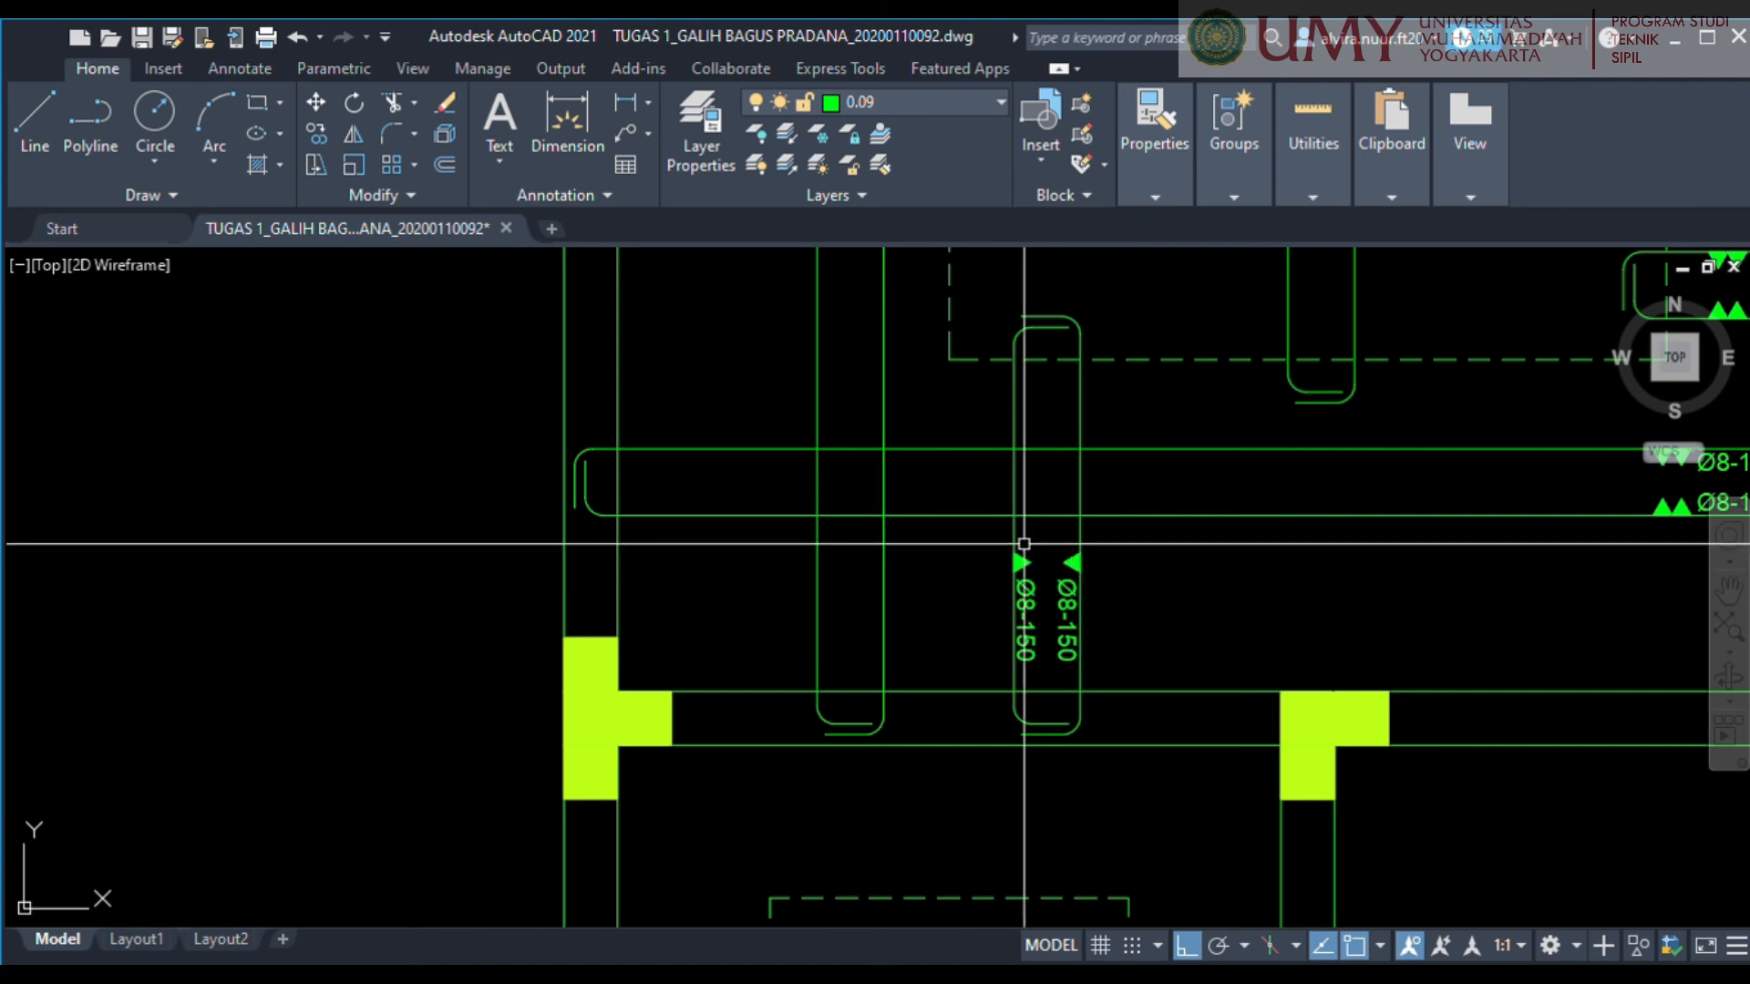
scroll(848, 469, down, 4)
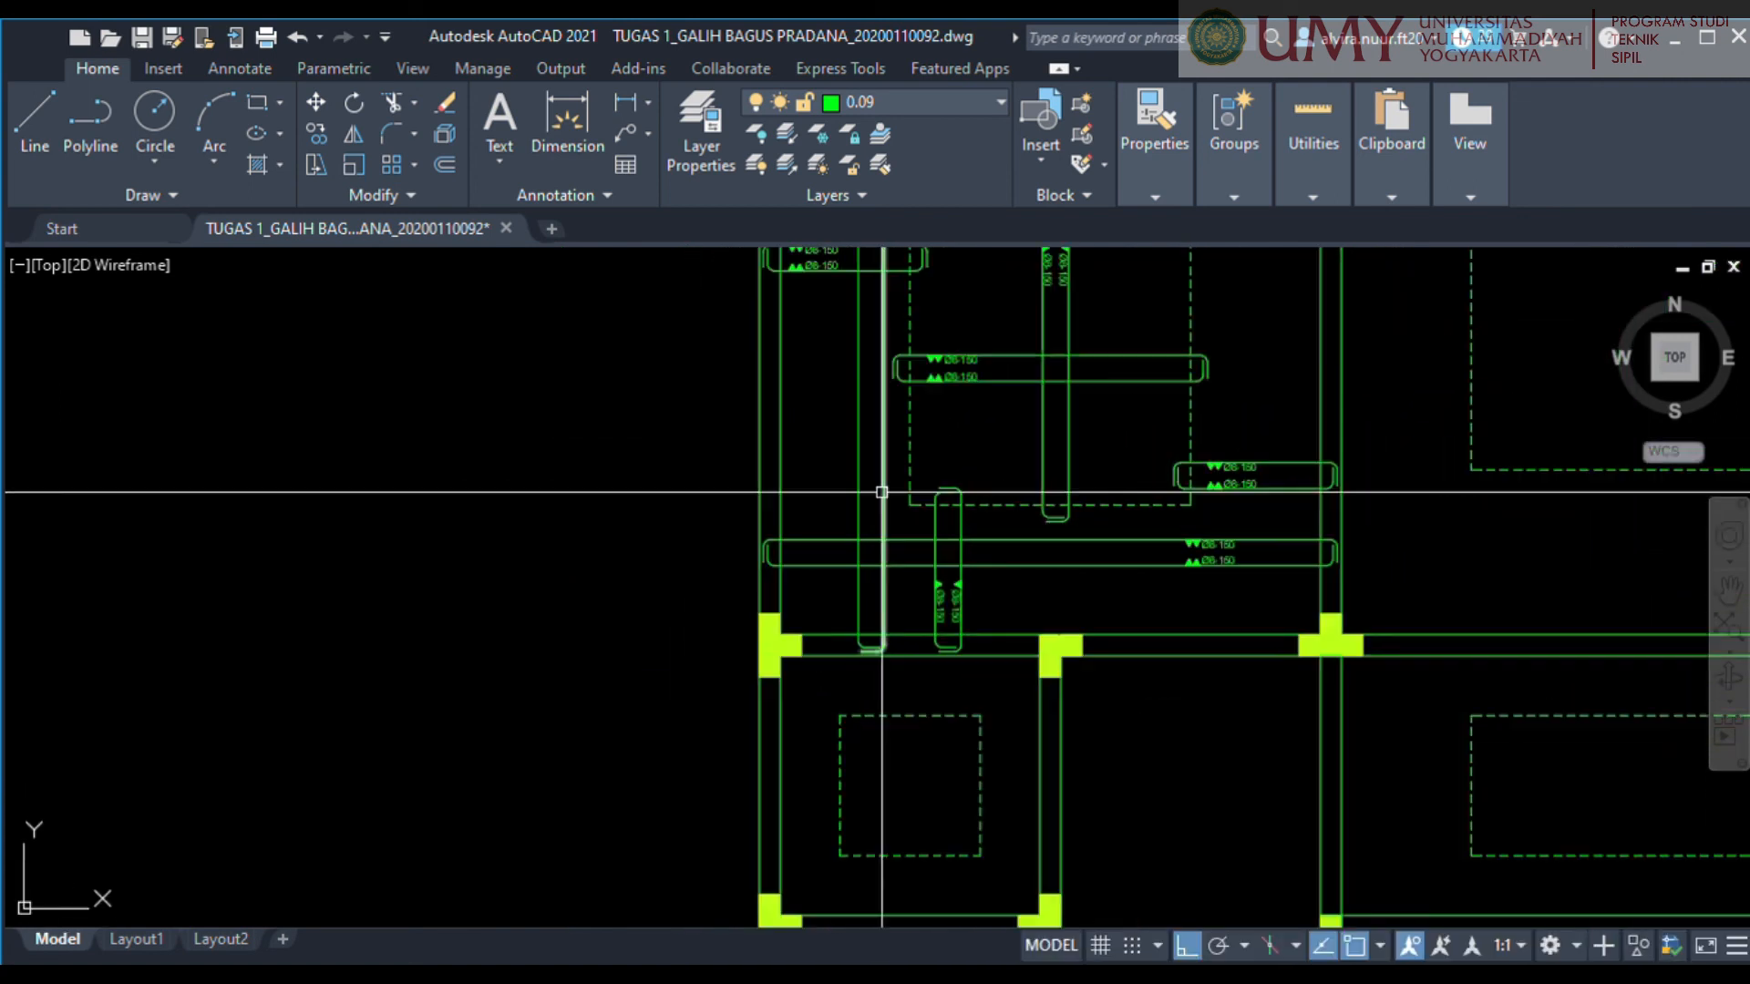
Review the triangles and Ø8-150 labels on all horizontal and vertical bars of the room.
middle_drag(1083, 544, 1033, 567)
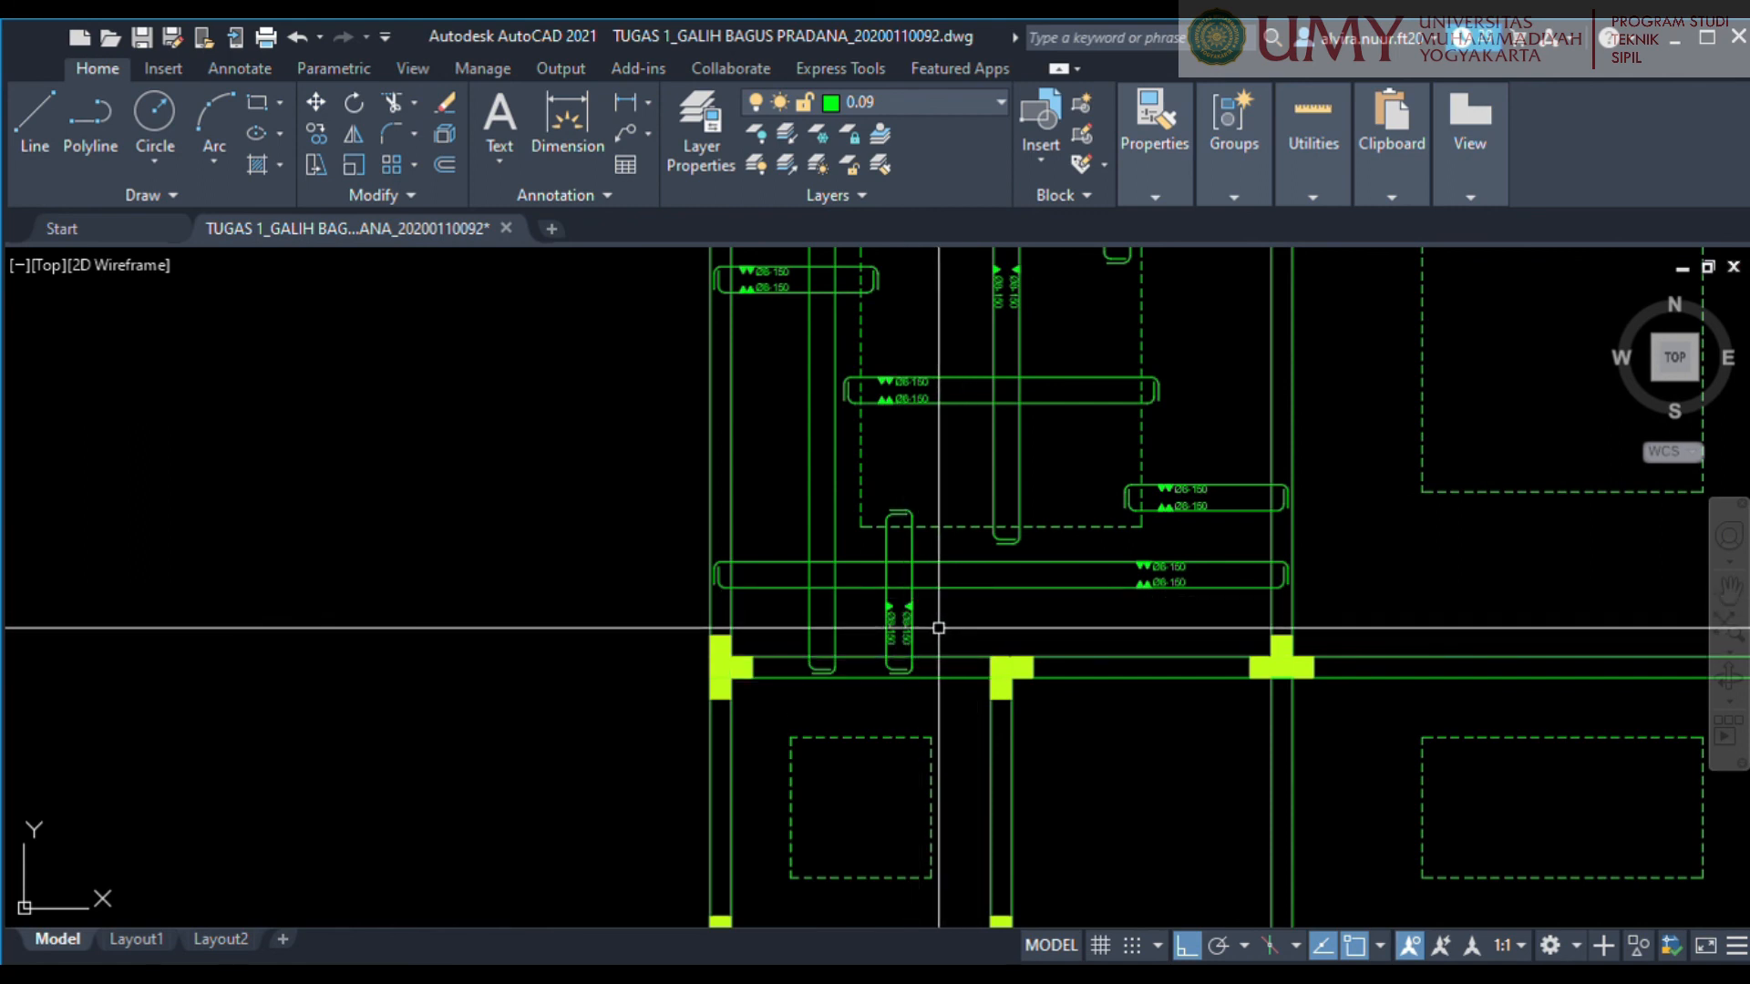
scroll(859, 398, up, 3)
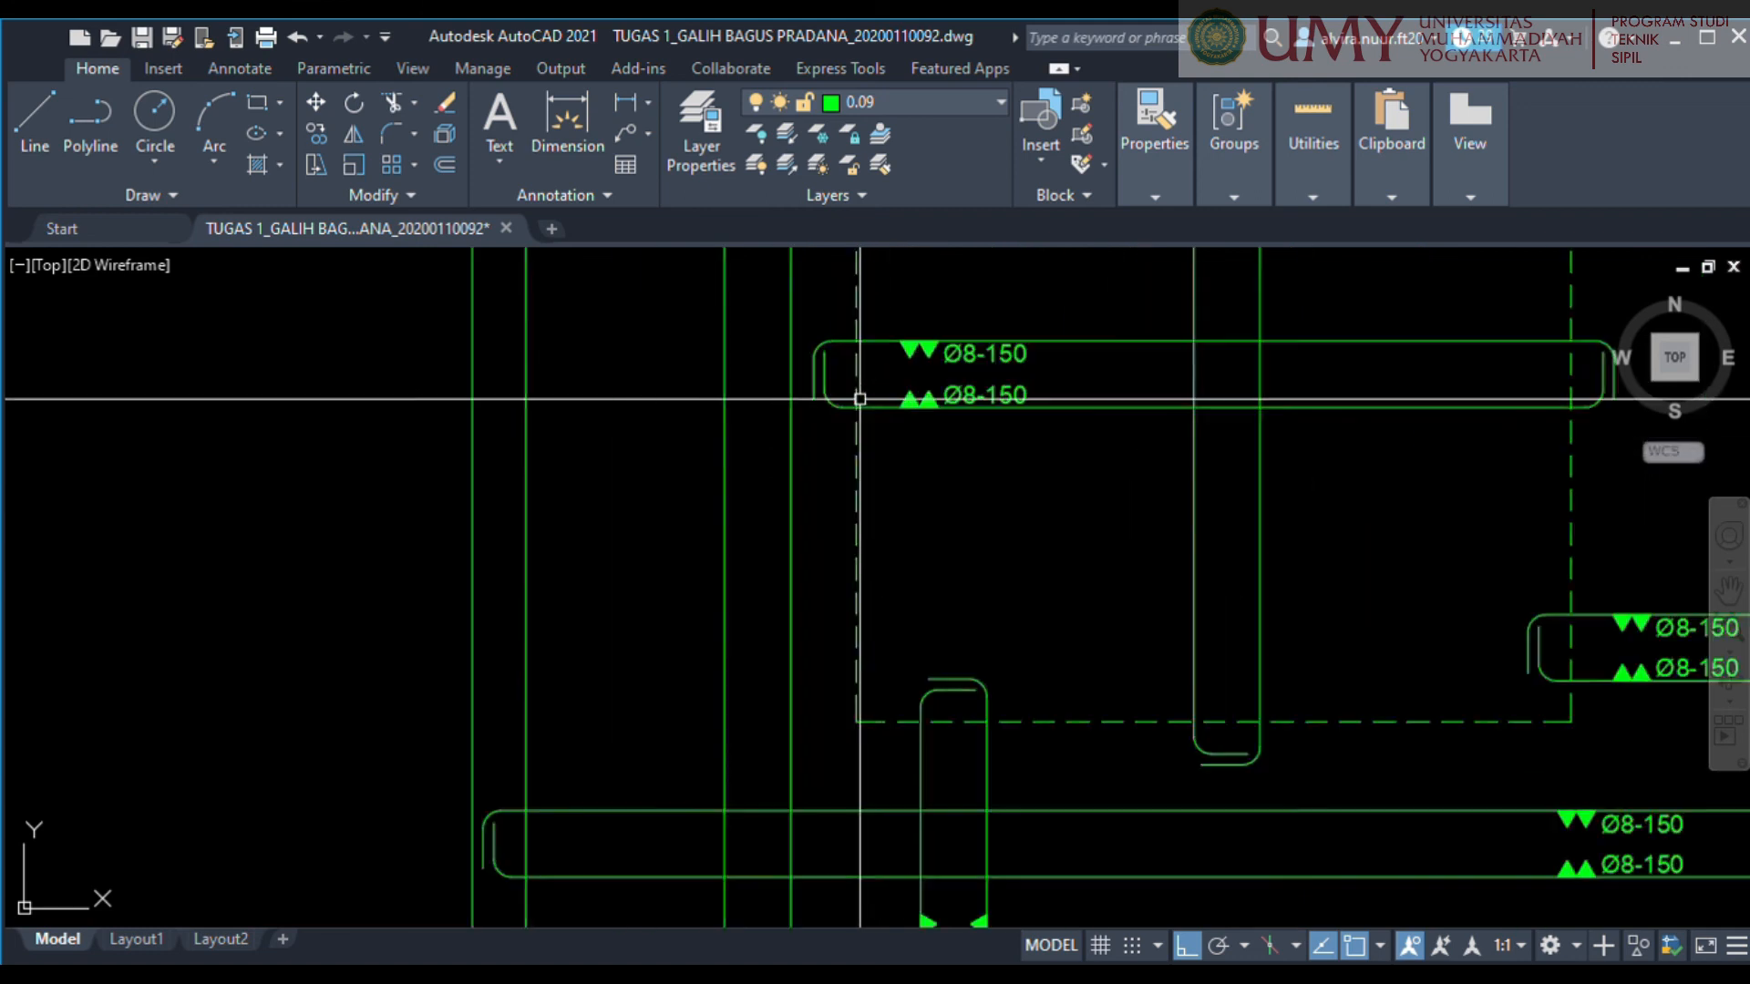
scroll(859, 399, up, 2)
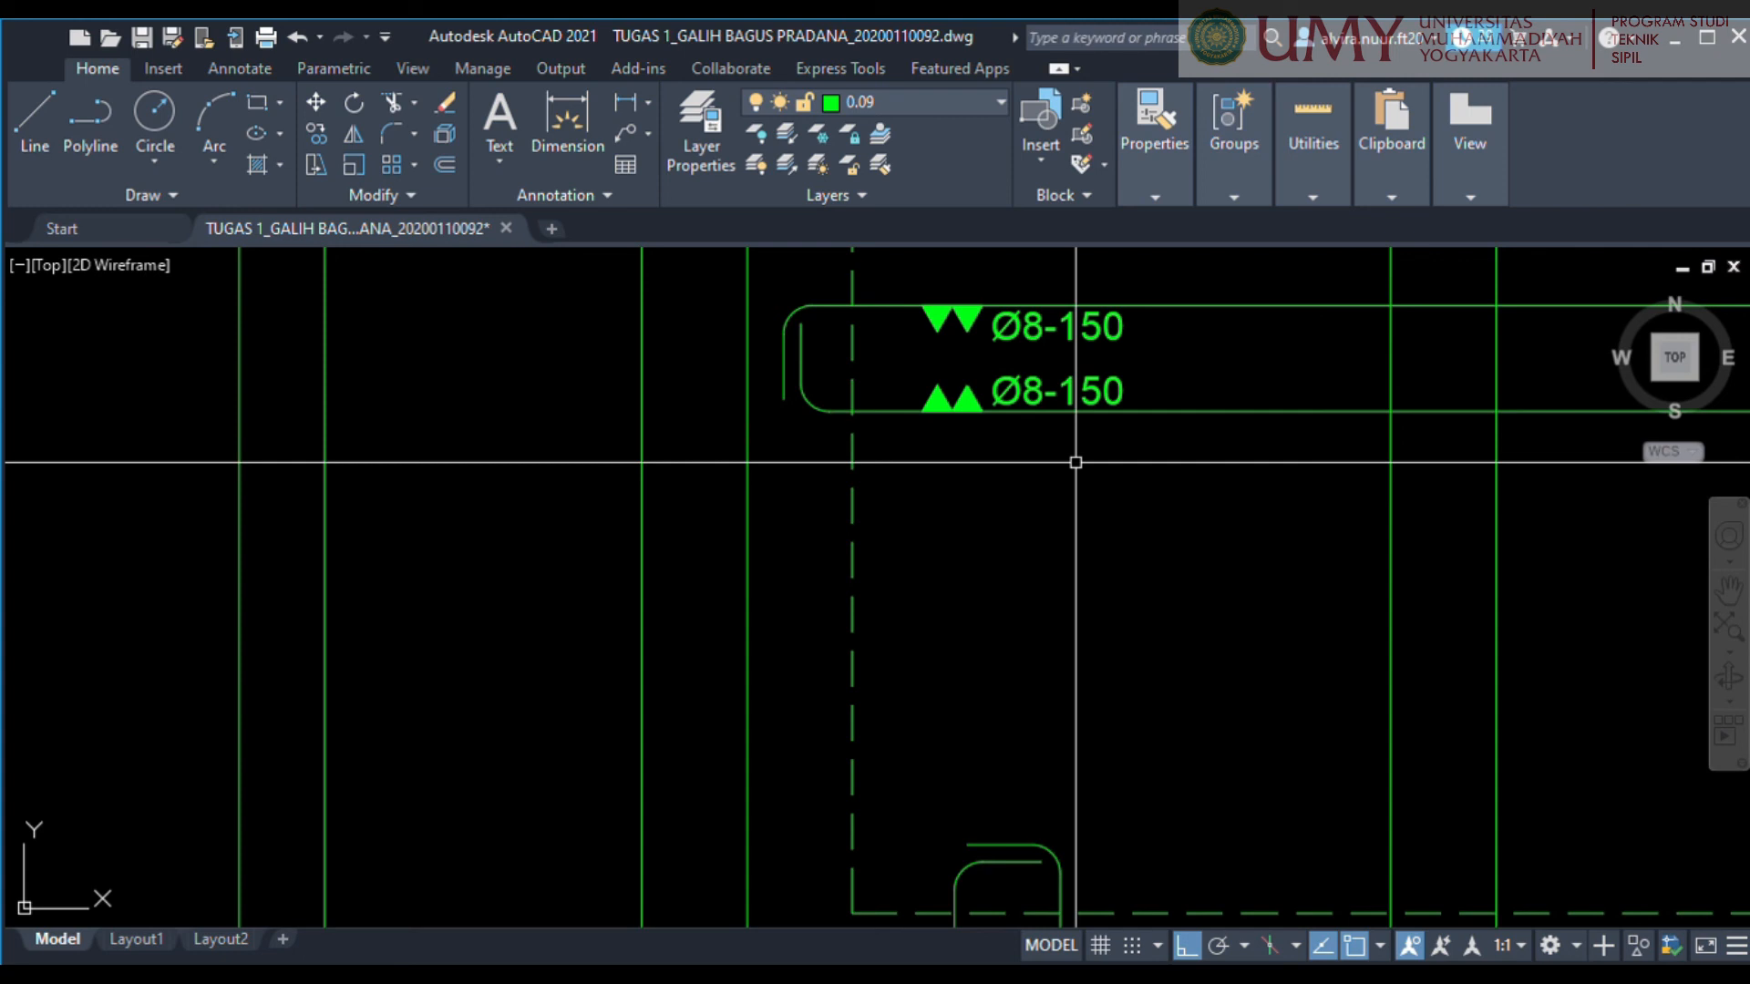
scroll(1075, 462, down, 5)
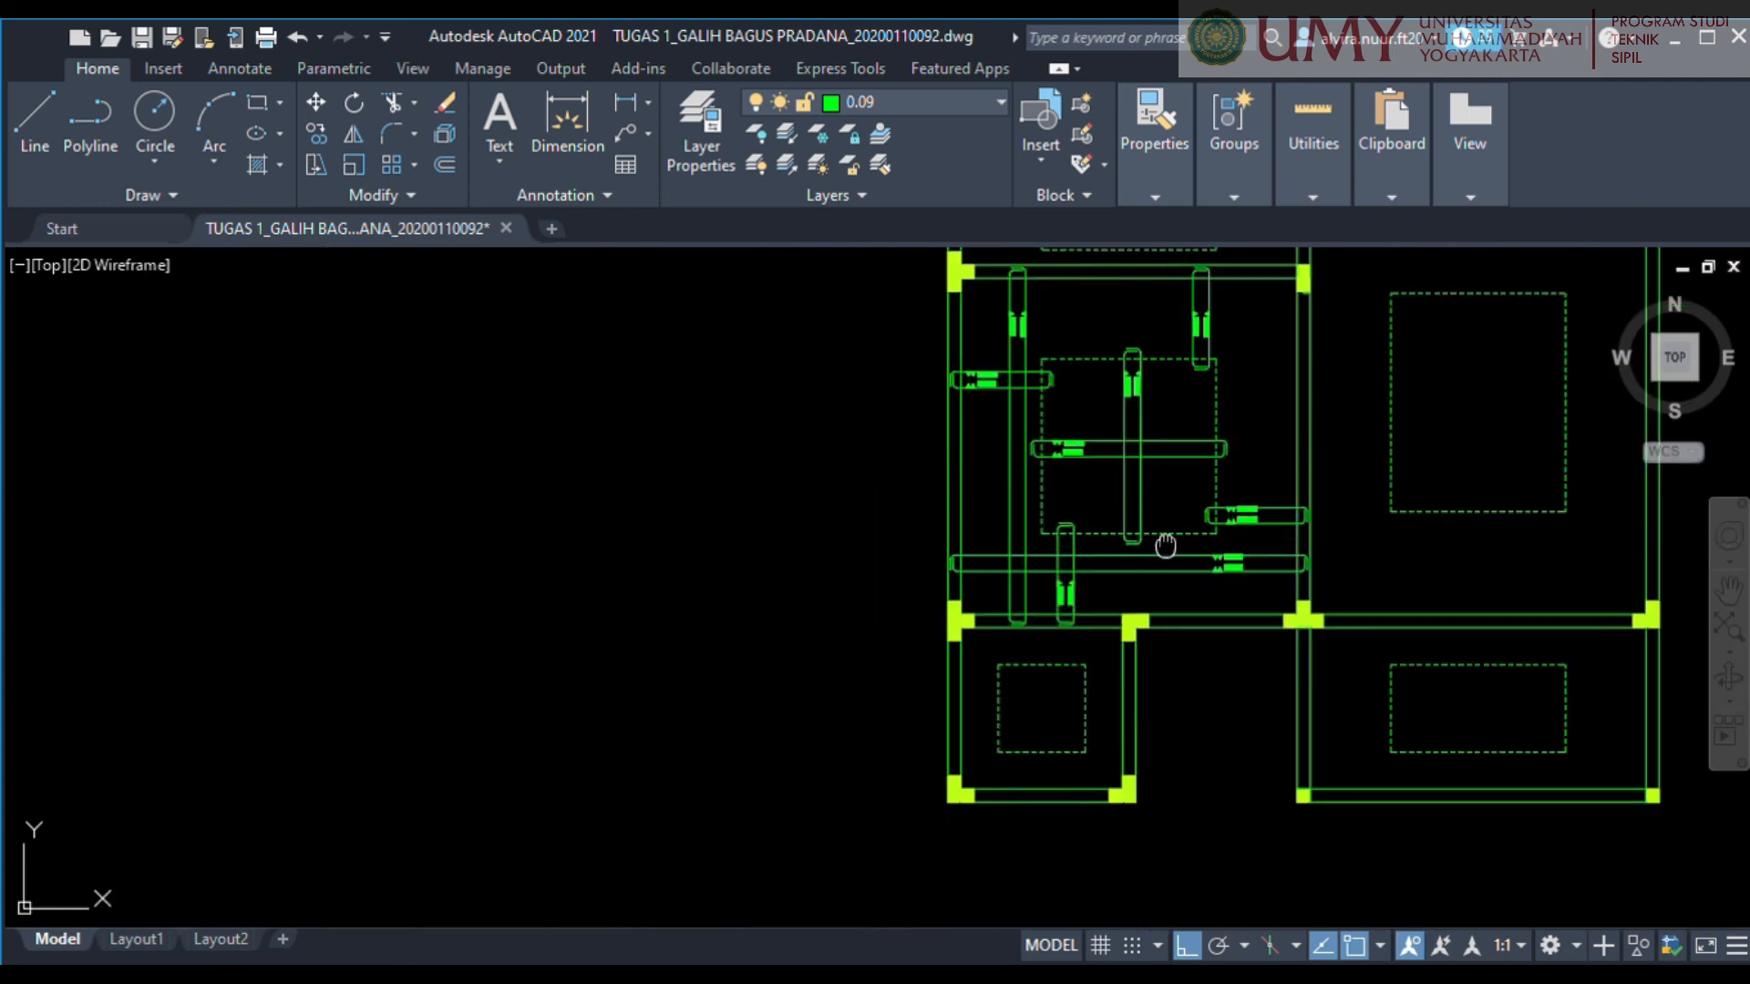
middle_drag(1009, 488, 980, 493)
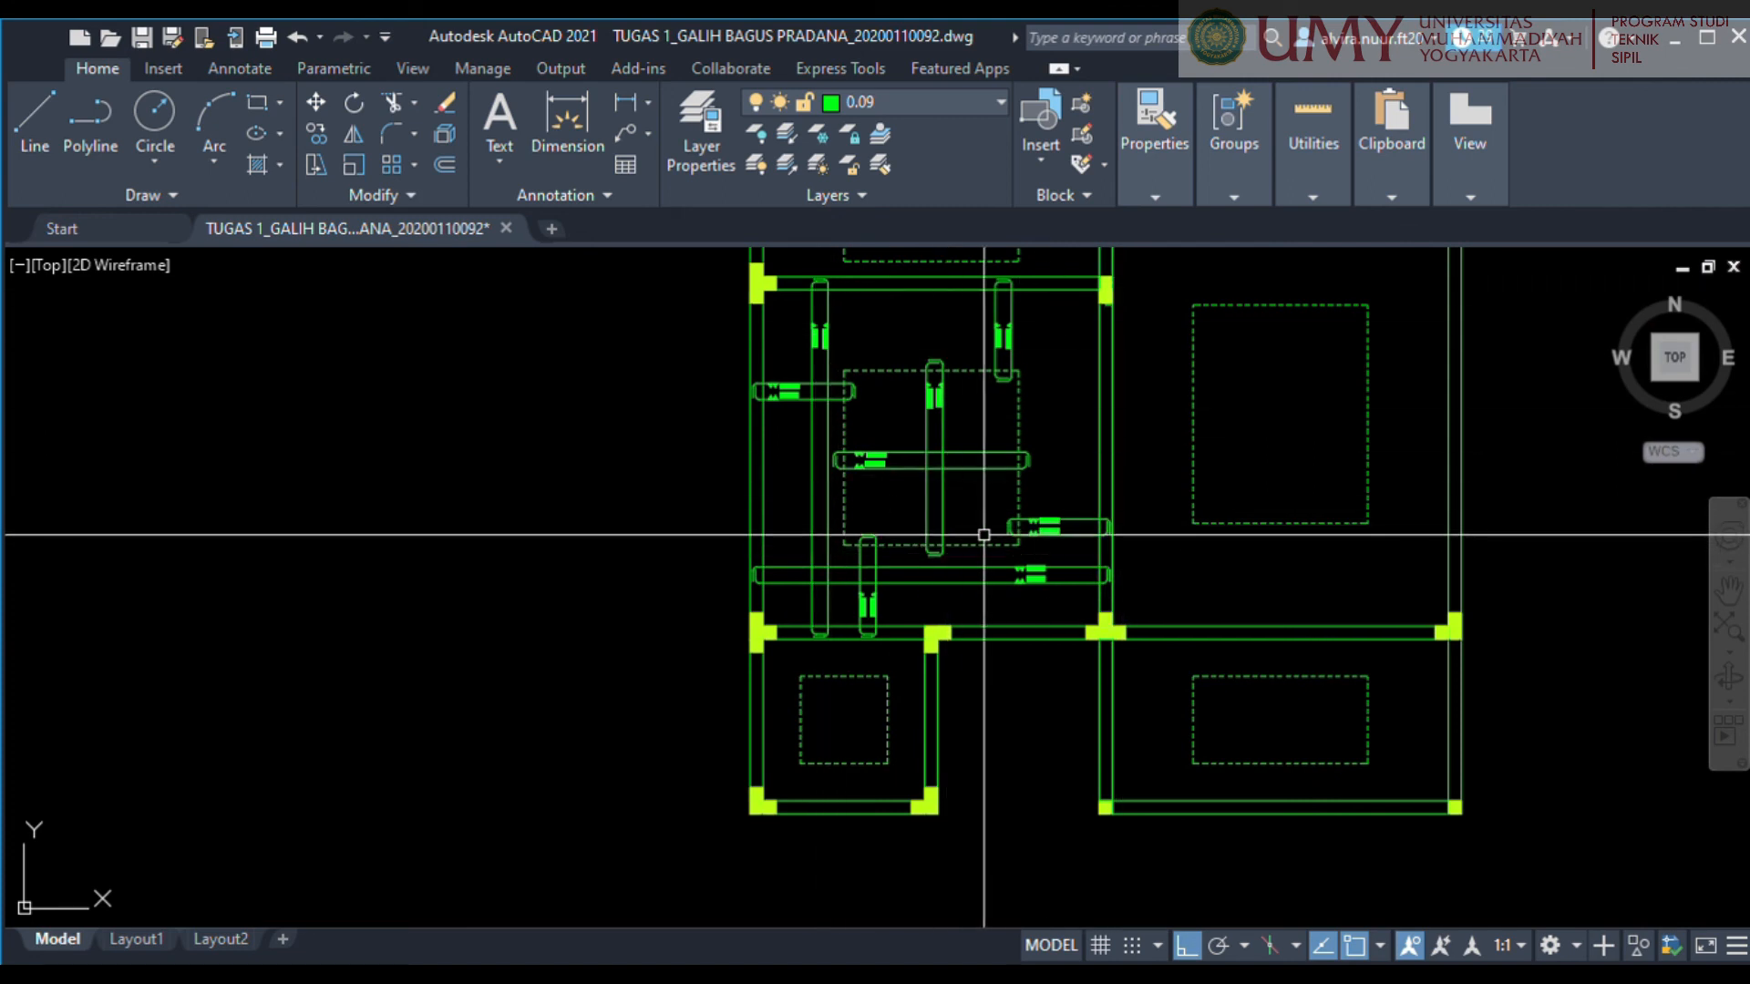
scroll(970, 528, up, 2)
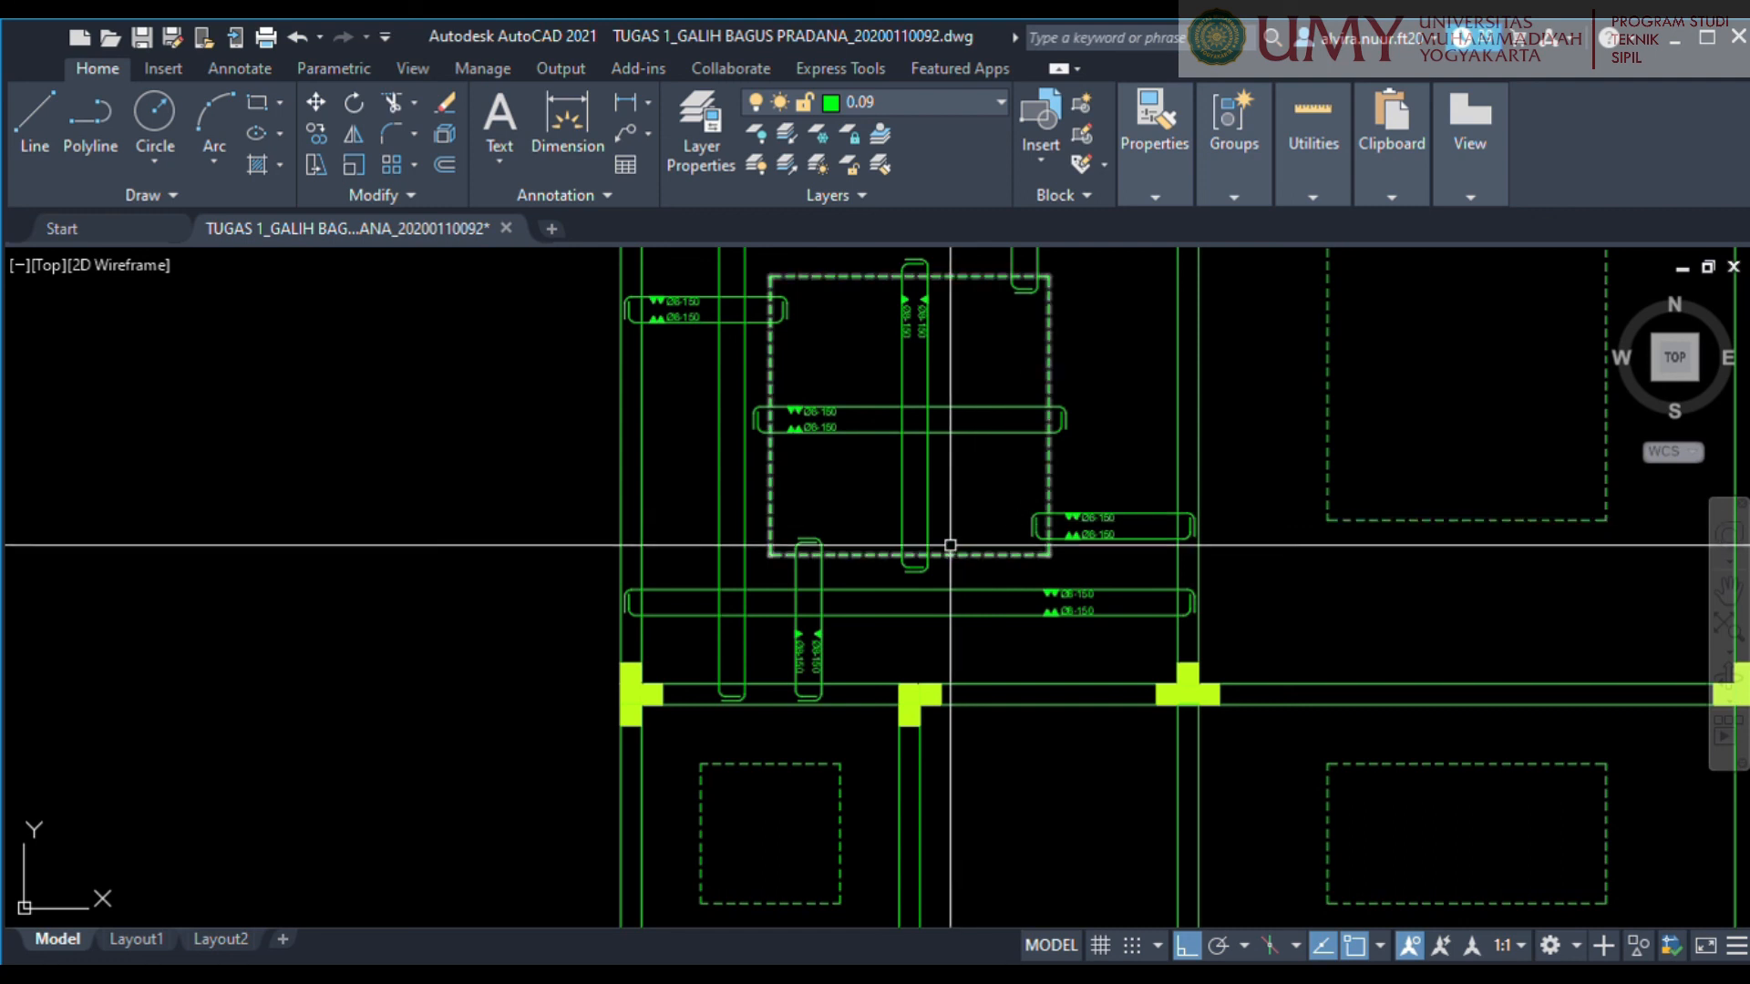
scroll(1004, 486, down, 2)
scroll(904, 553, up, 2)
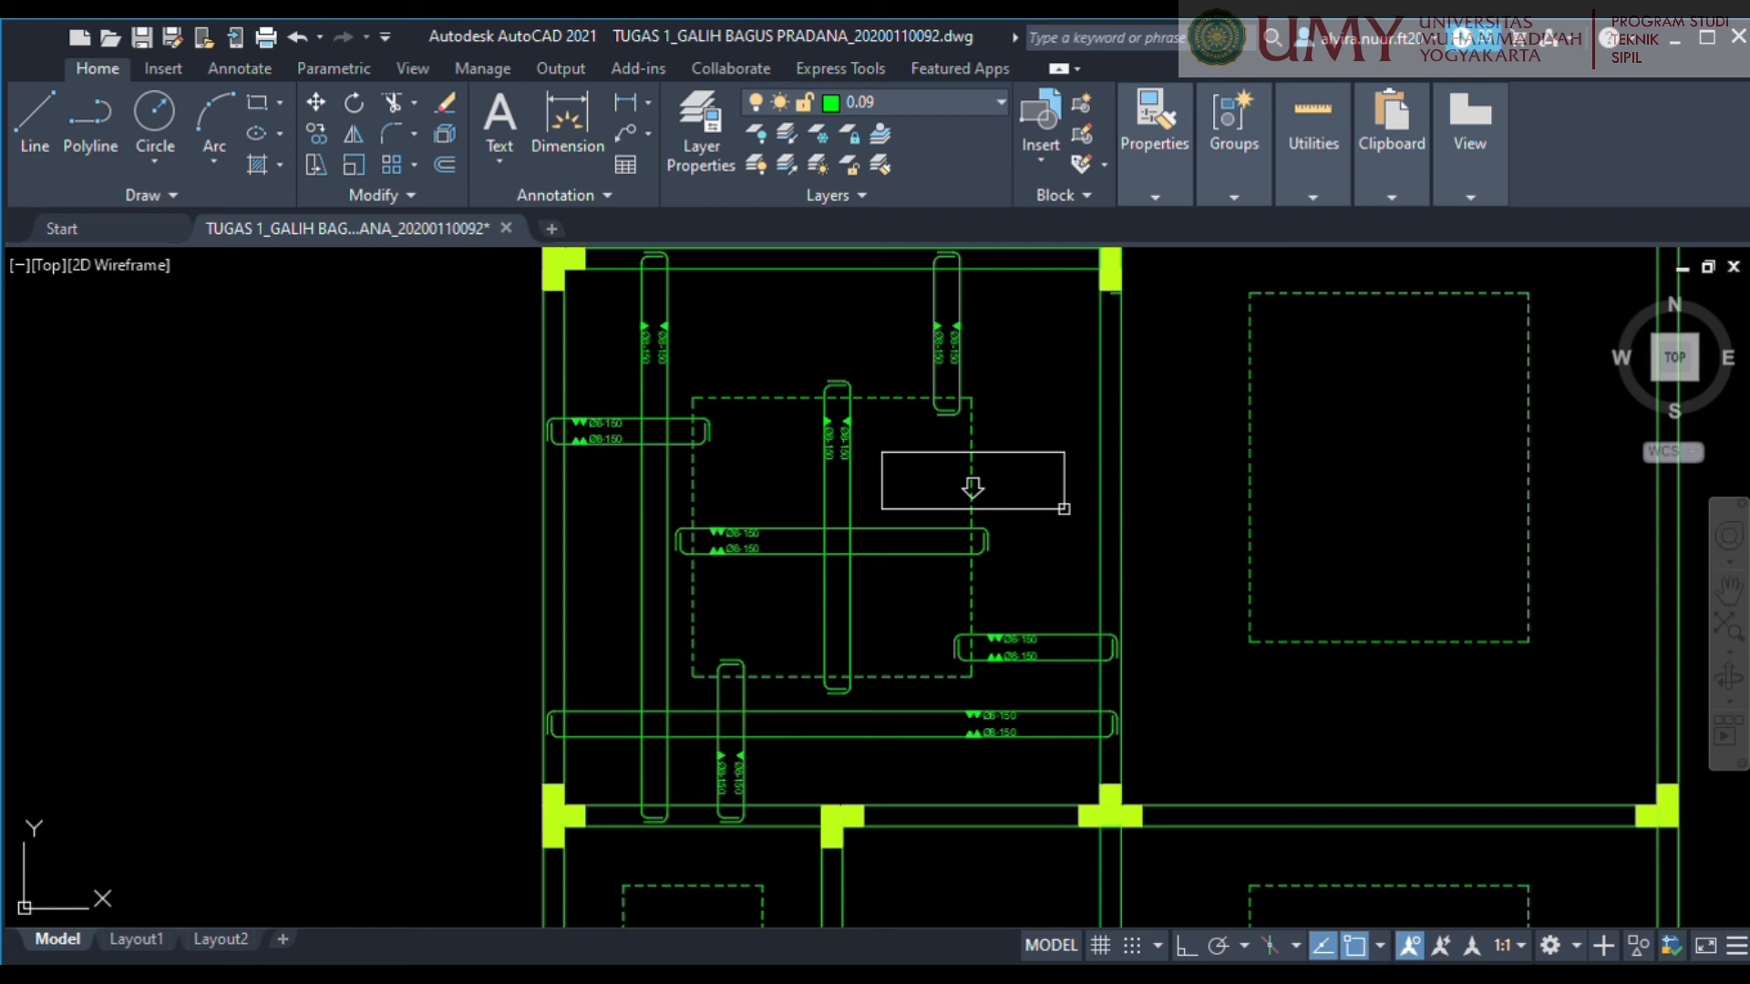
Place a multiline text note inside the room with the lines PLAT LANTAI and T=125.
click(893, 407)
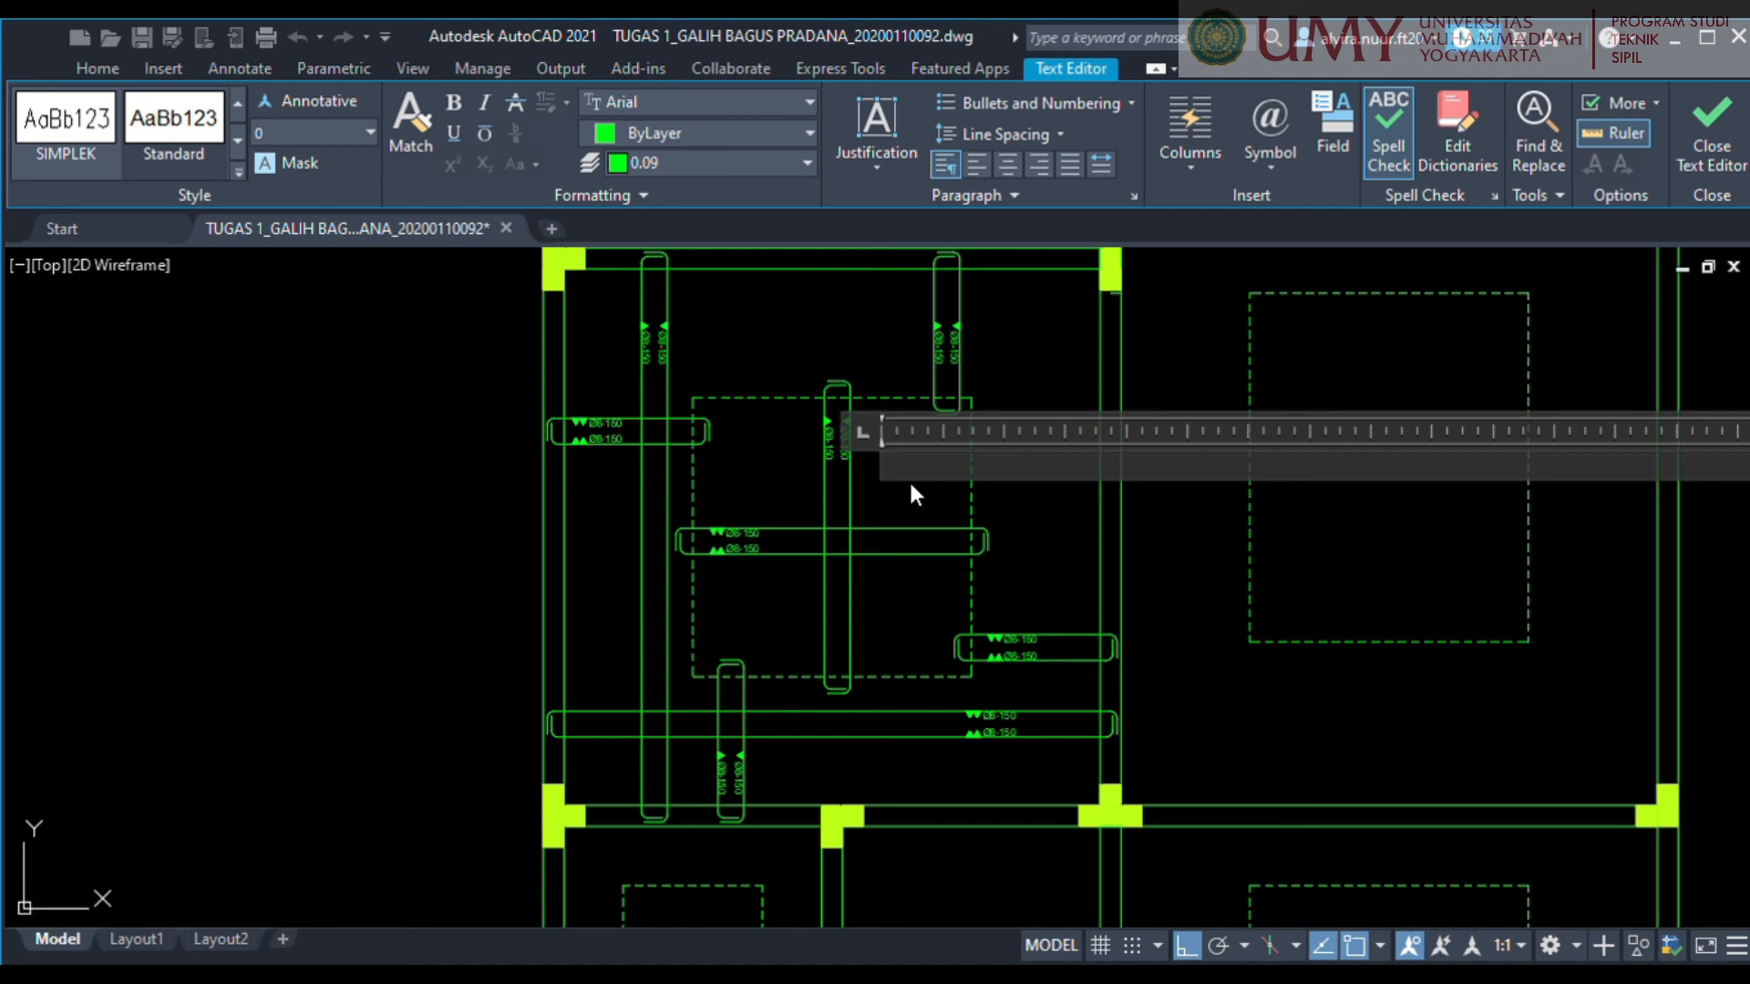
text(PLAT LANTAI)
key(Return)
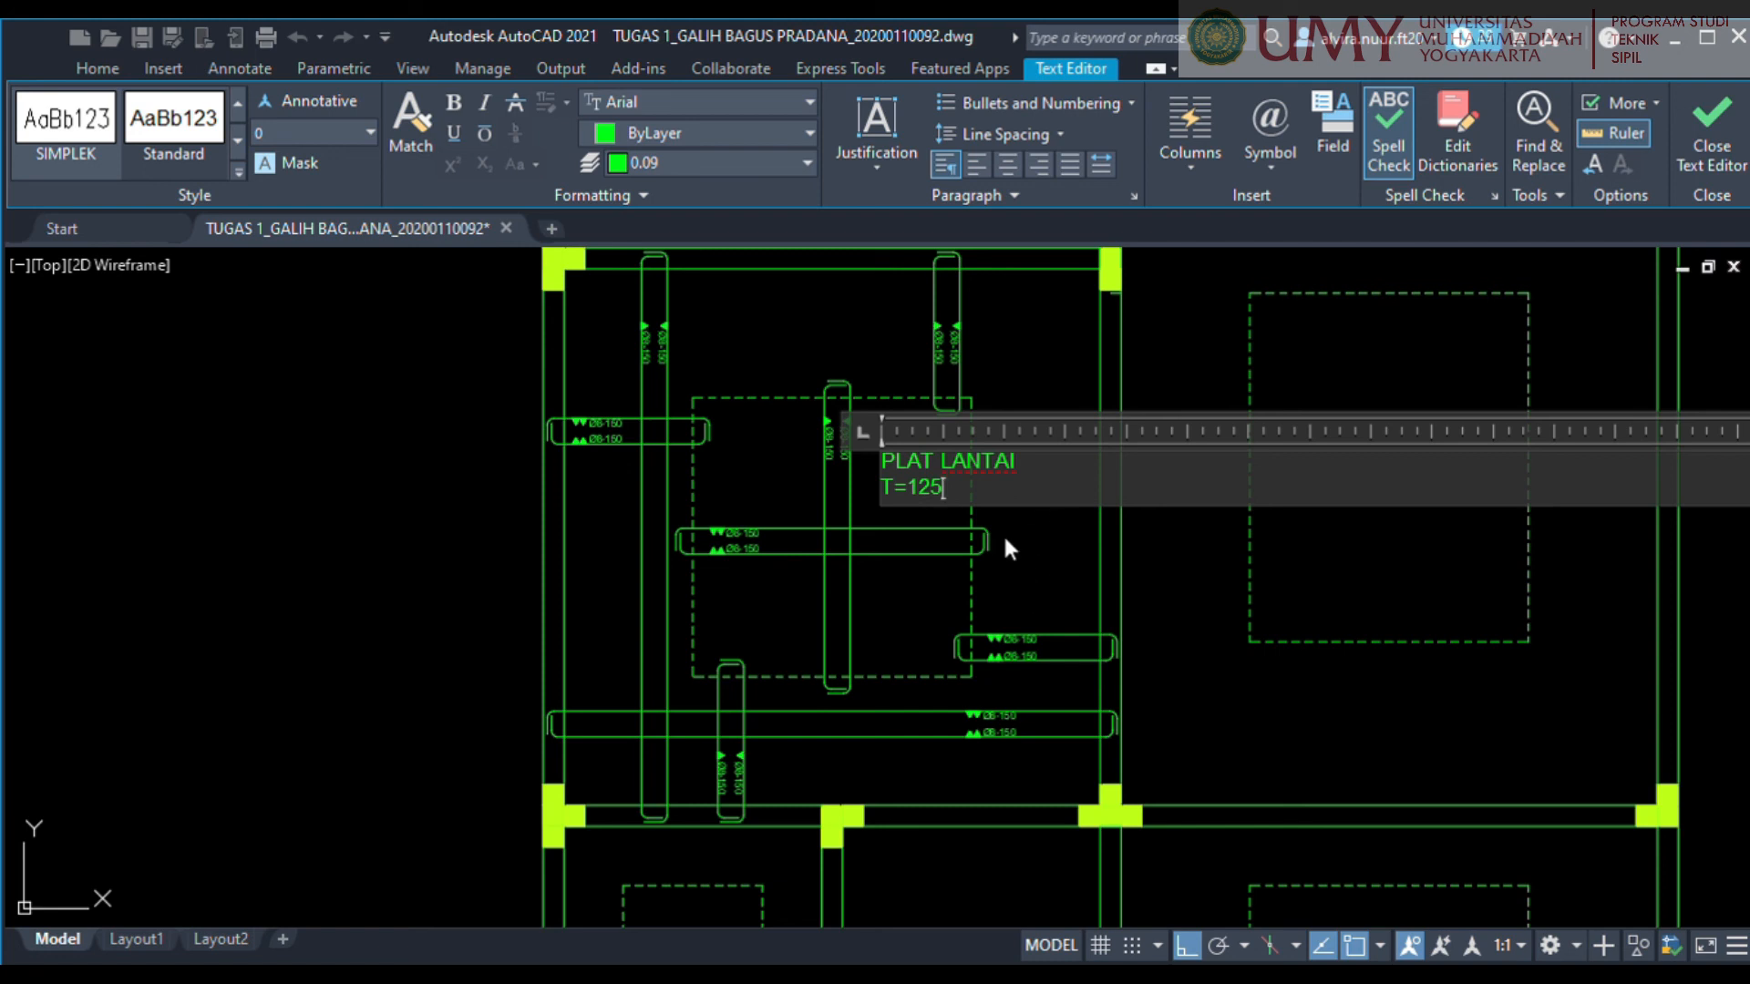
key(Return)
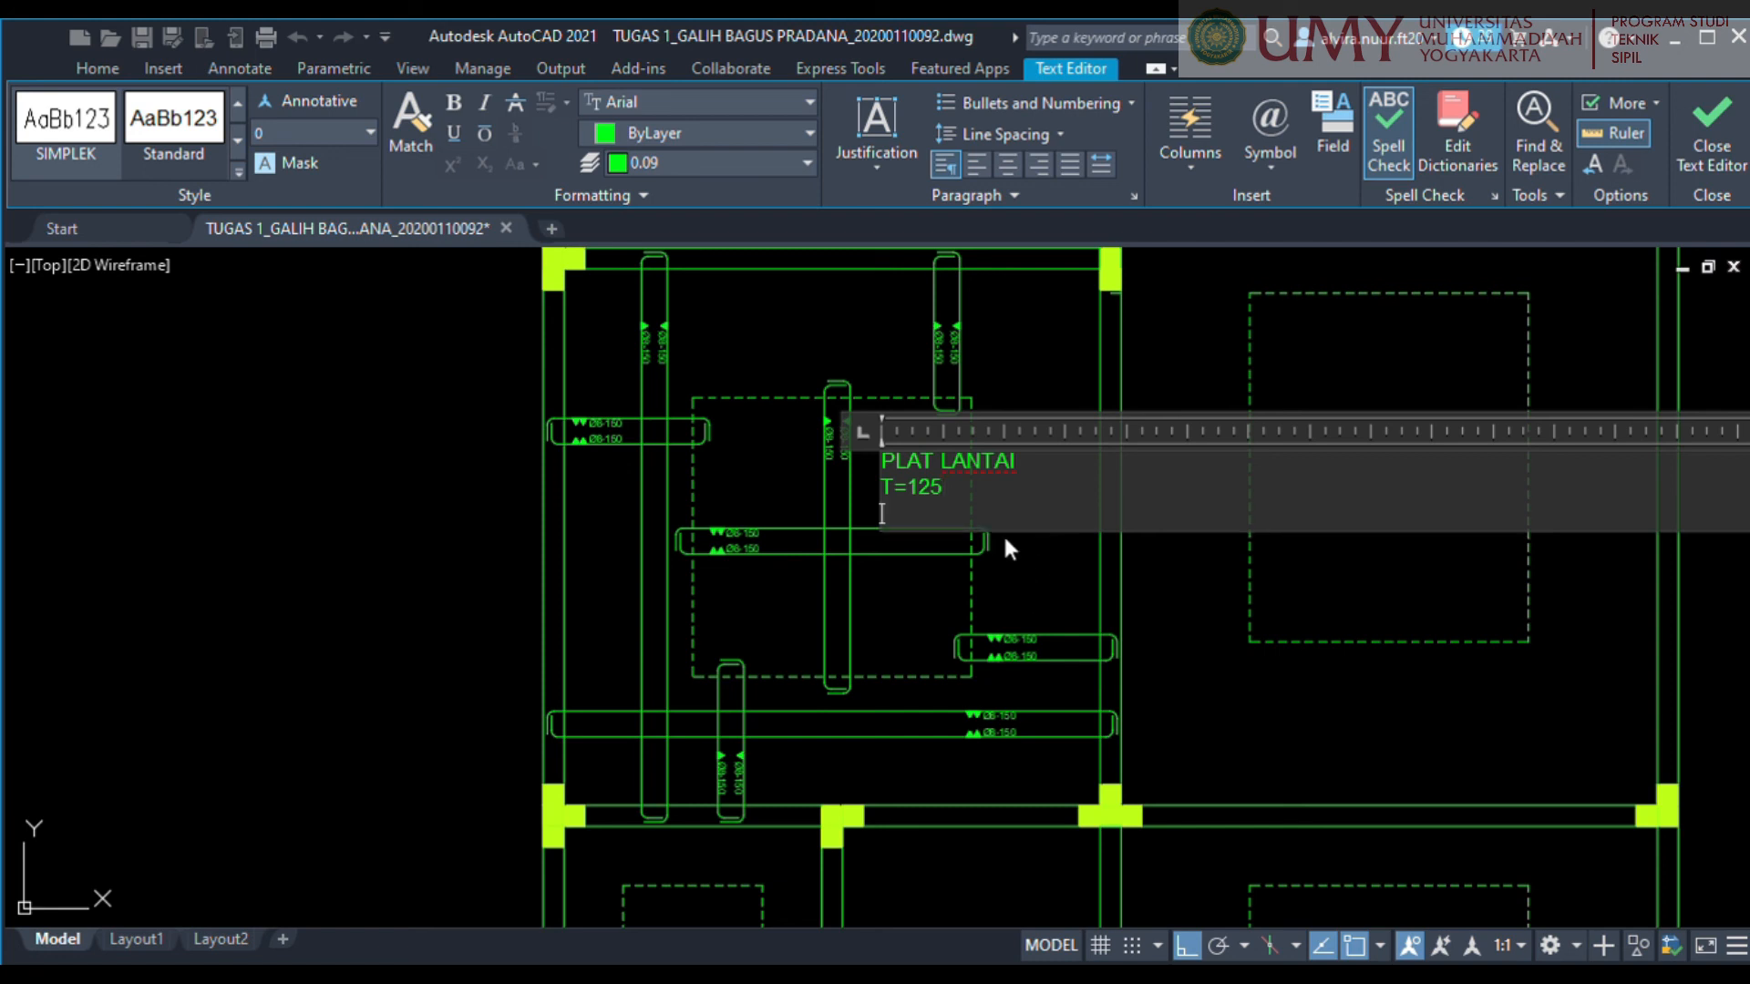
Add the lines EL = +3.67 and K250 to the slab note.
text(EL)
text( - +)
key(BackSpace)
key(BackSpace)
key(BackSpace)
key(BackSpace)
text(= +)
key(Return)
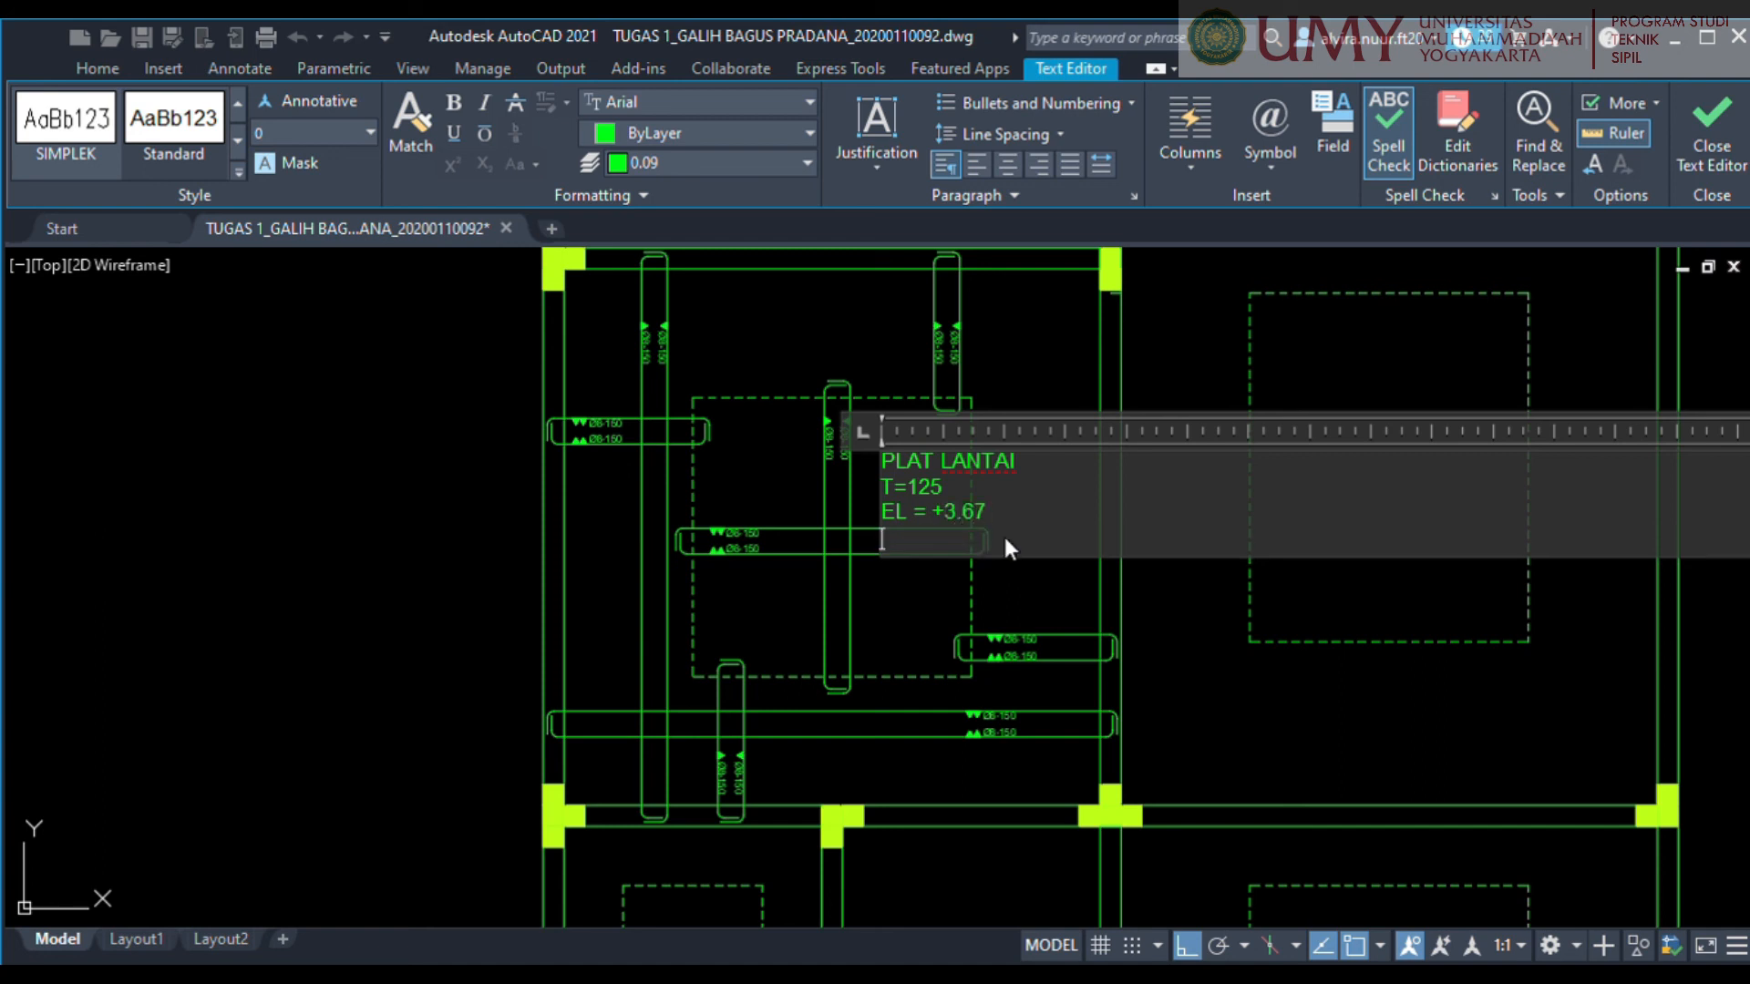
text(k)
key(BackSpace)
text(K250)
Centre all lines of the slab note, enter a text height of 10 and finish editing the text.
key(ctrl+a)
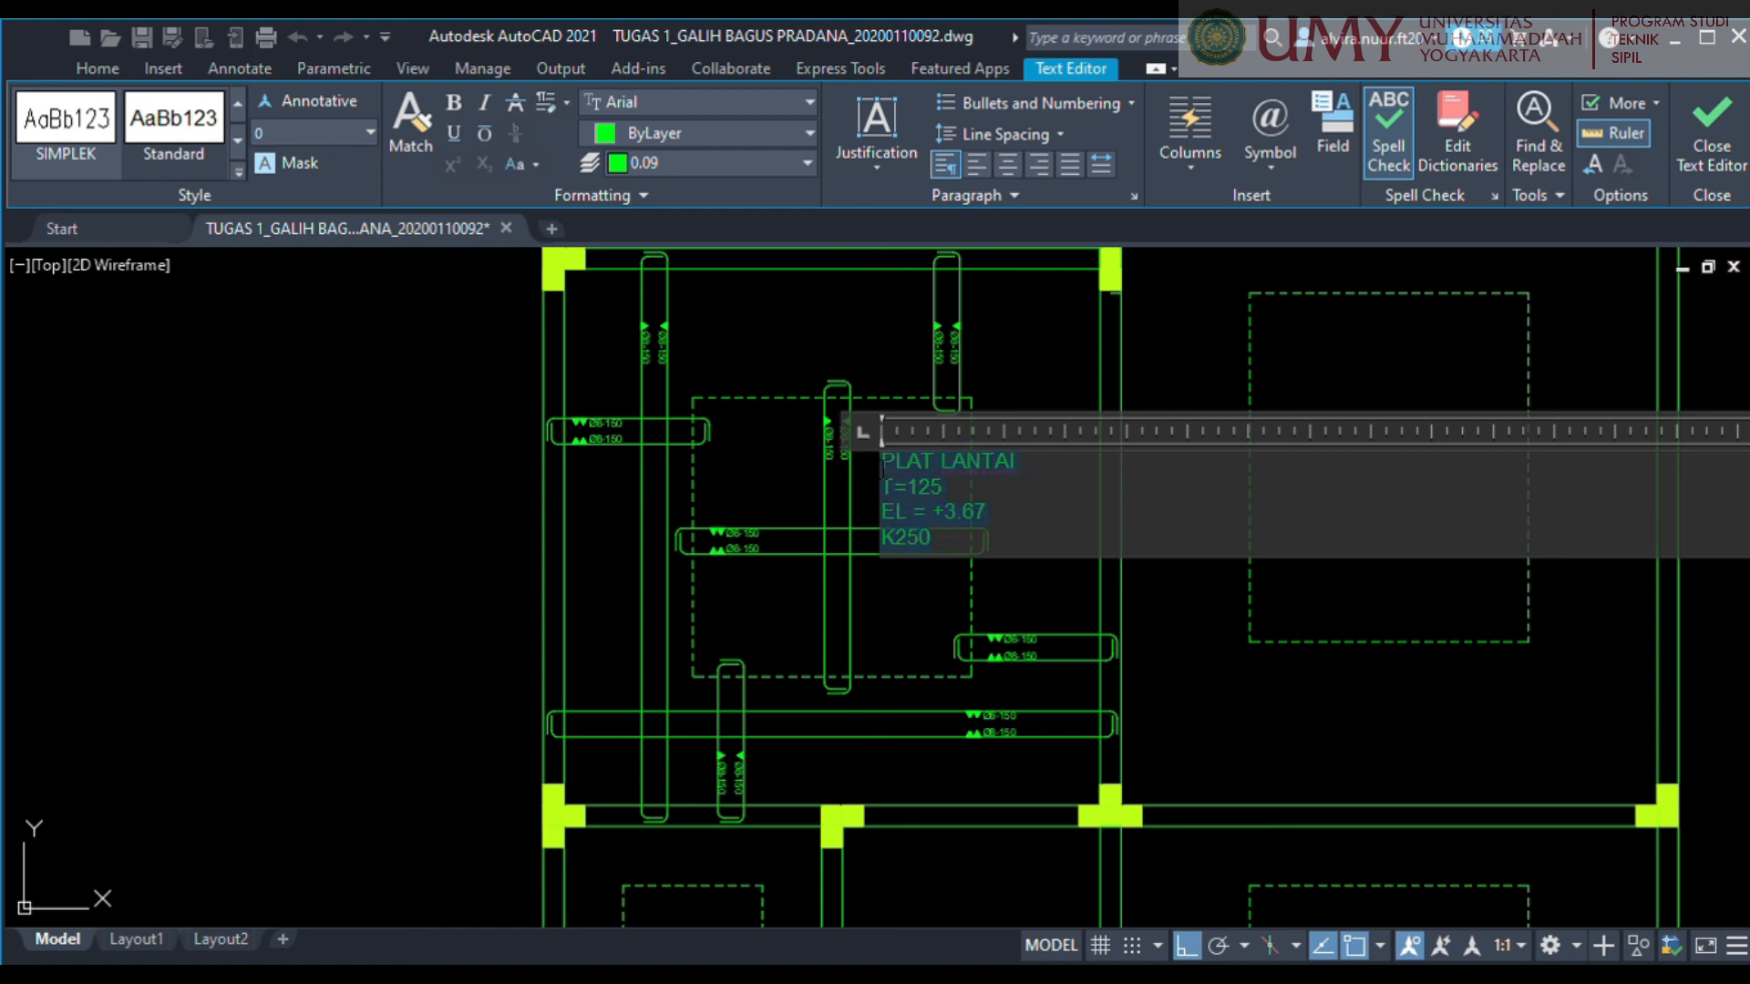
click(1010, 167)
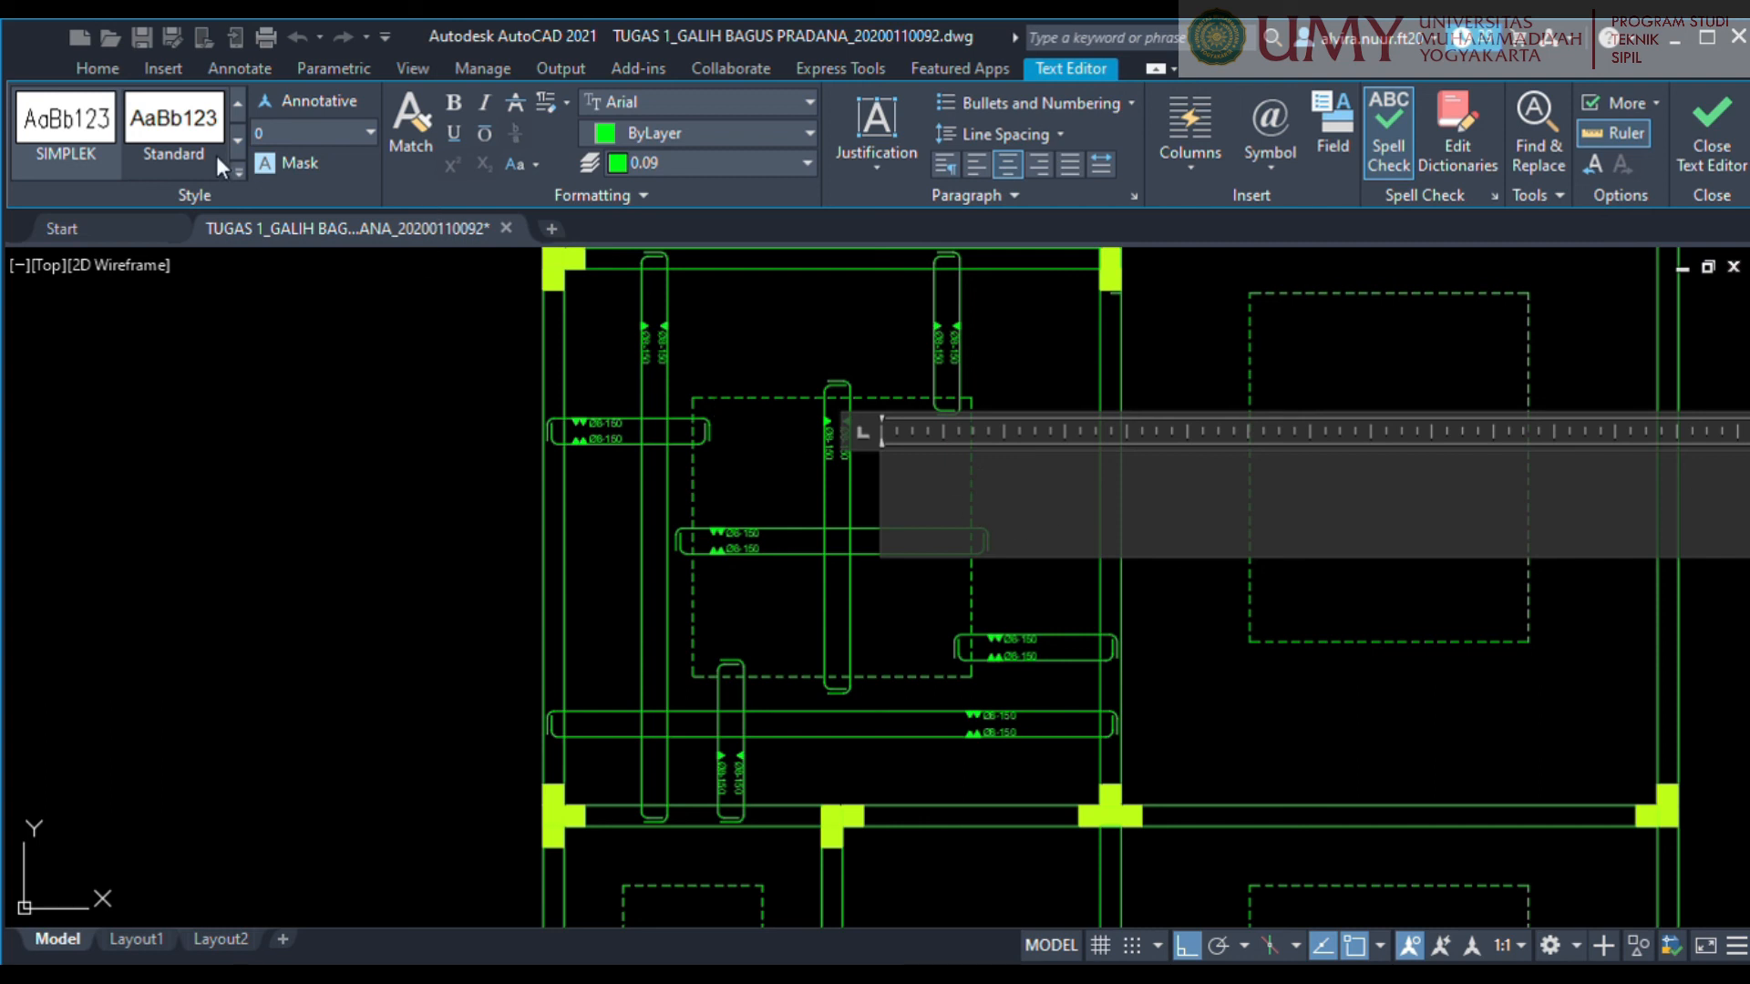
text(10)
key(Return)
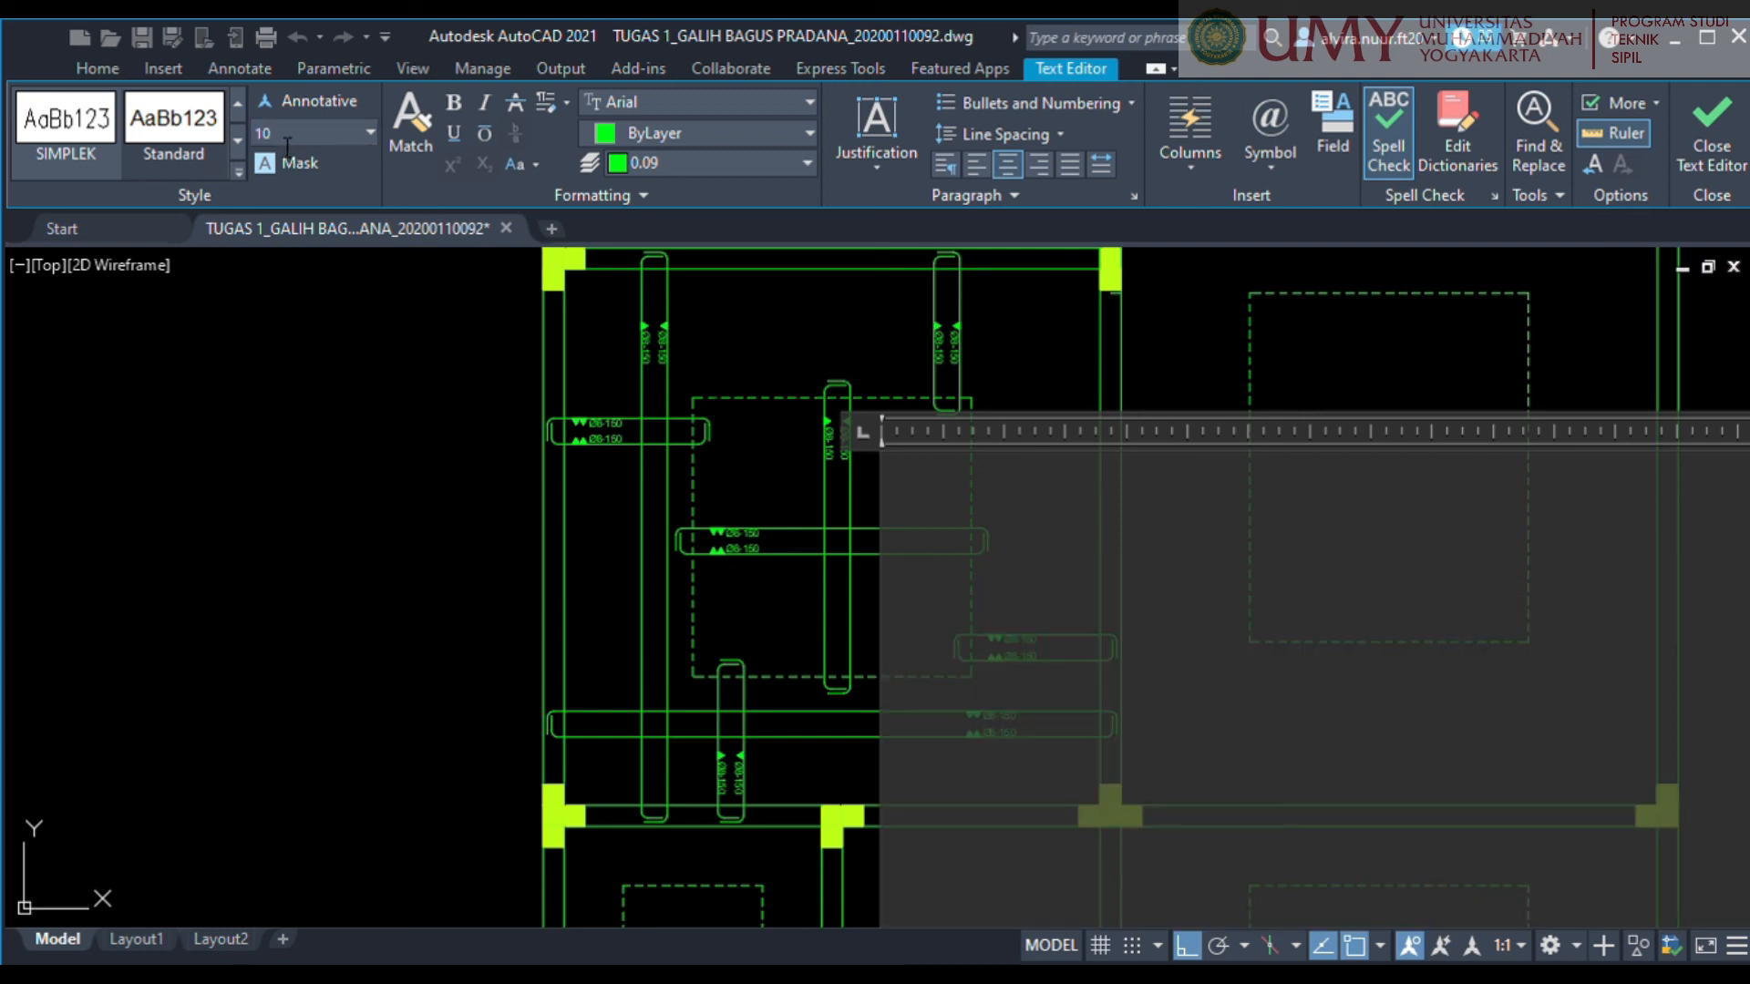
click(675, 285)
Move the PLAT LANTAI note into the dashed square, just below the middle horizontal bar.
scroll(760, 340, down, 2)
click(906, 438)
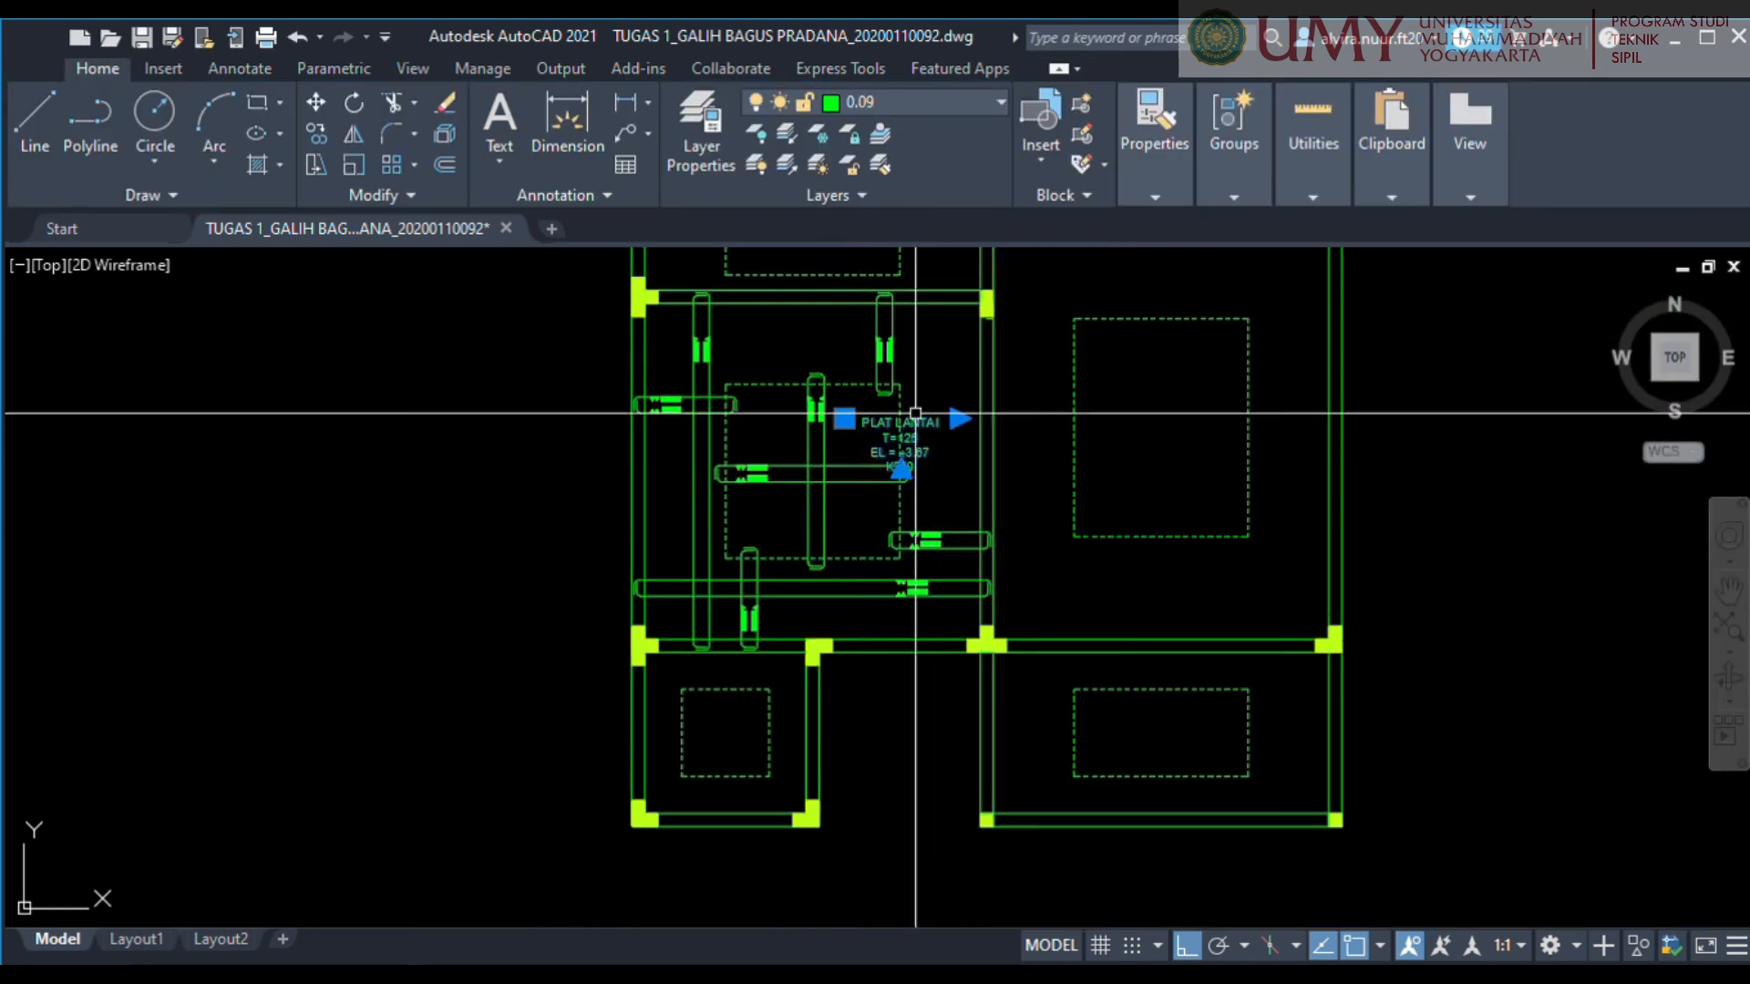
click(906, 439)
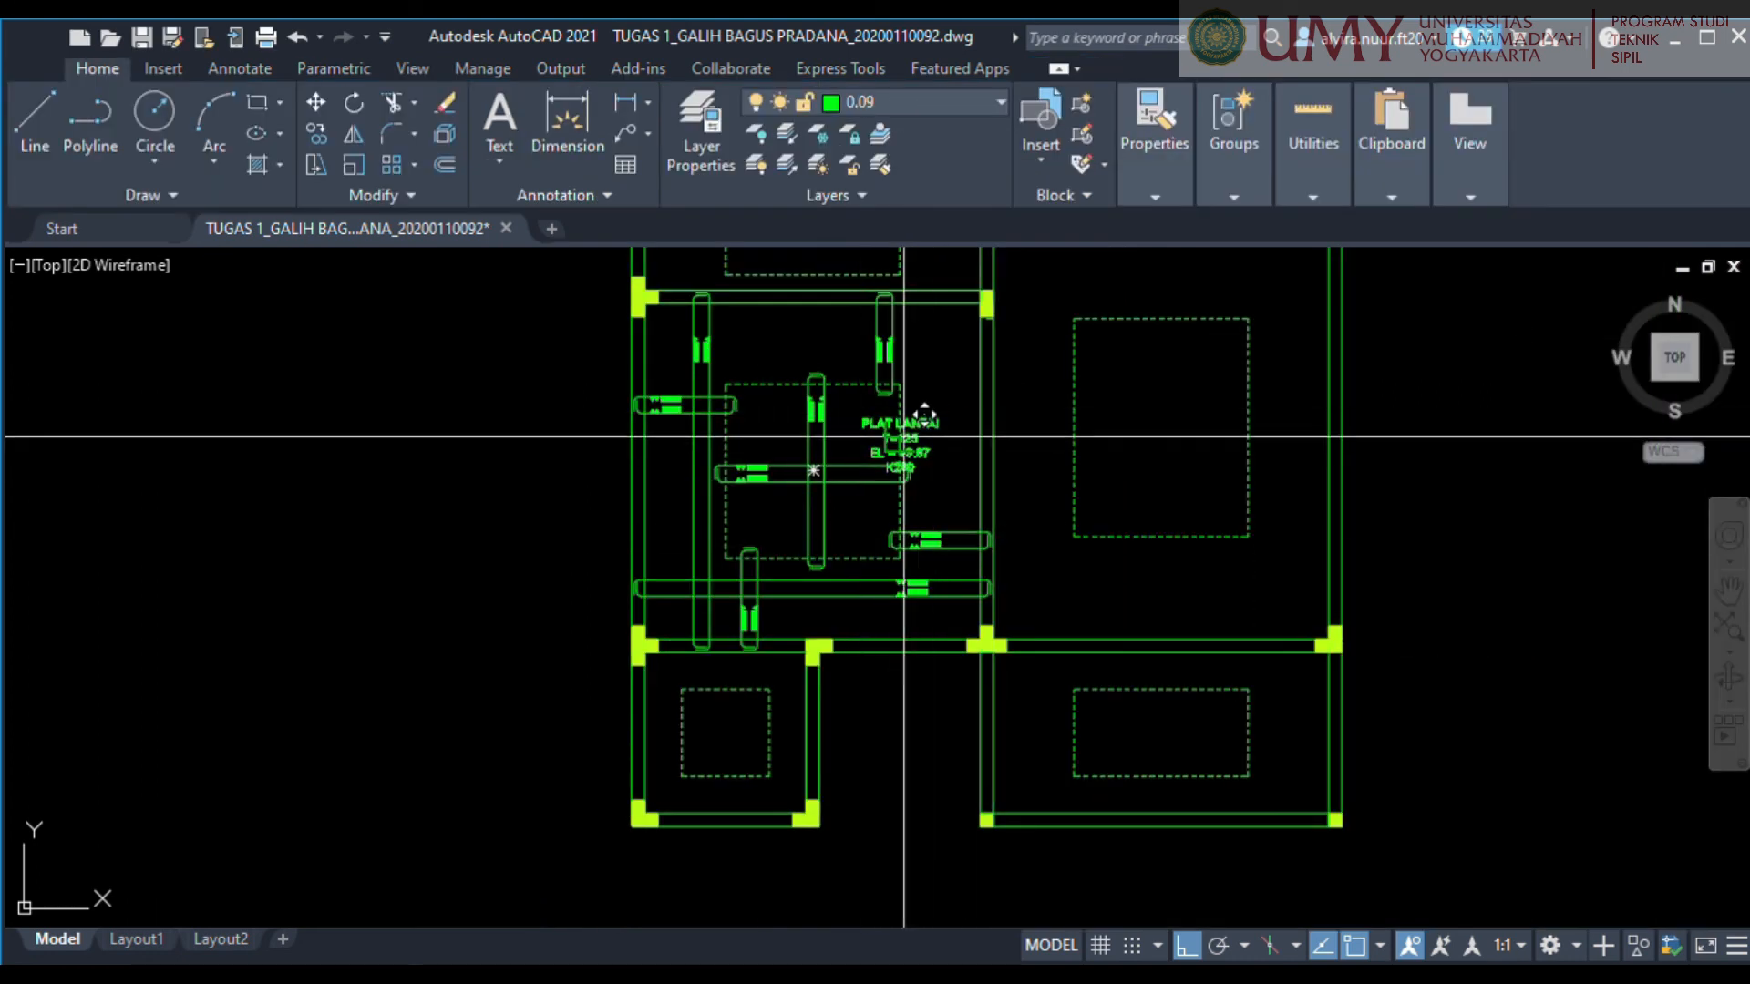
click(824, 512)
click(820, 512)
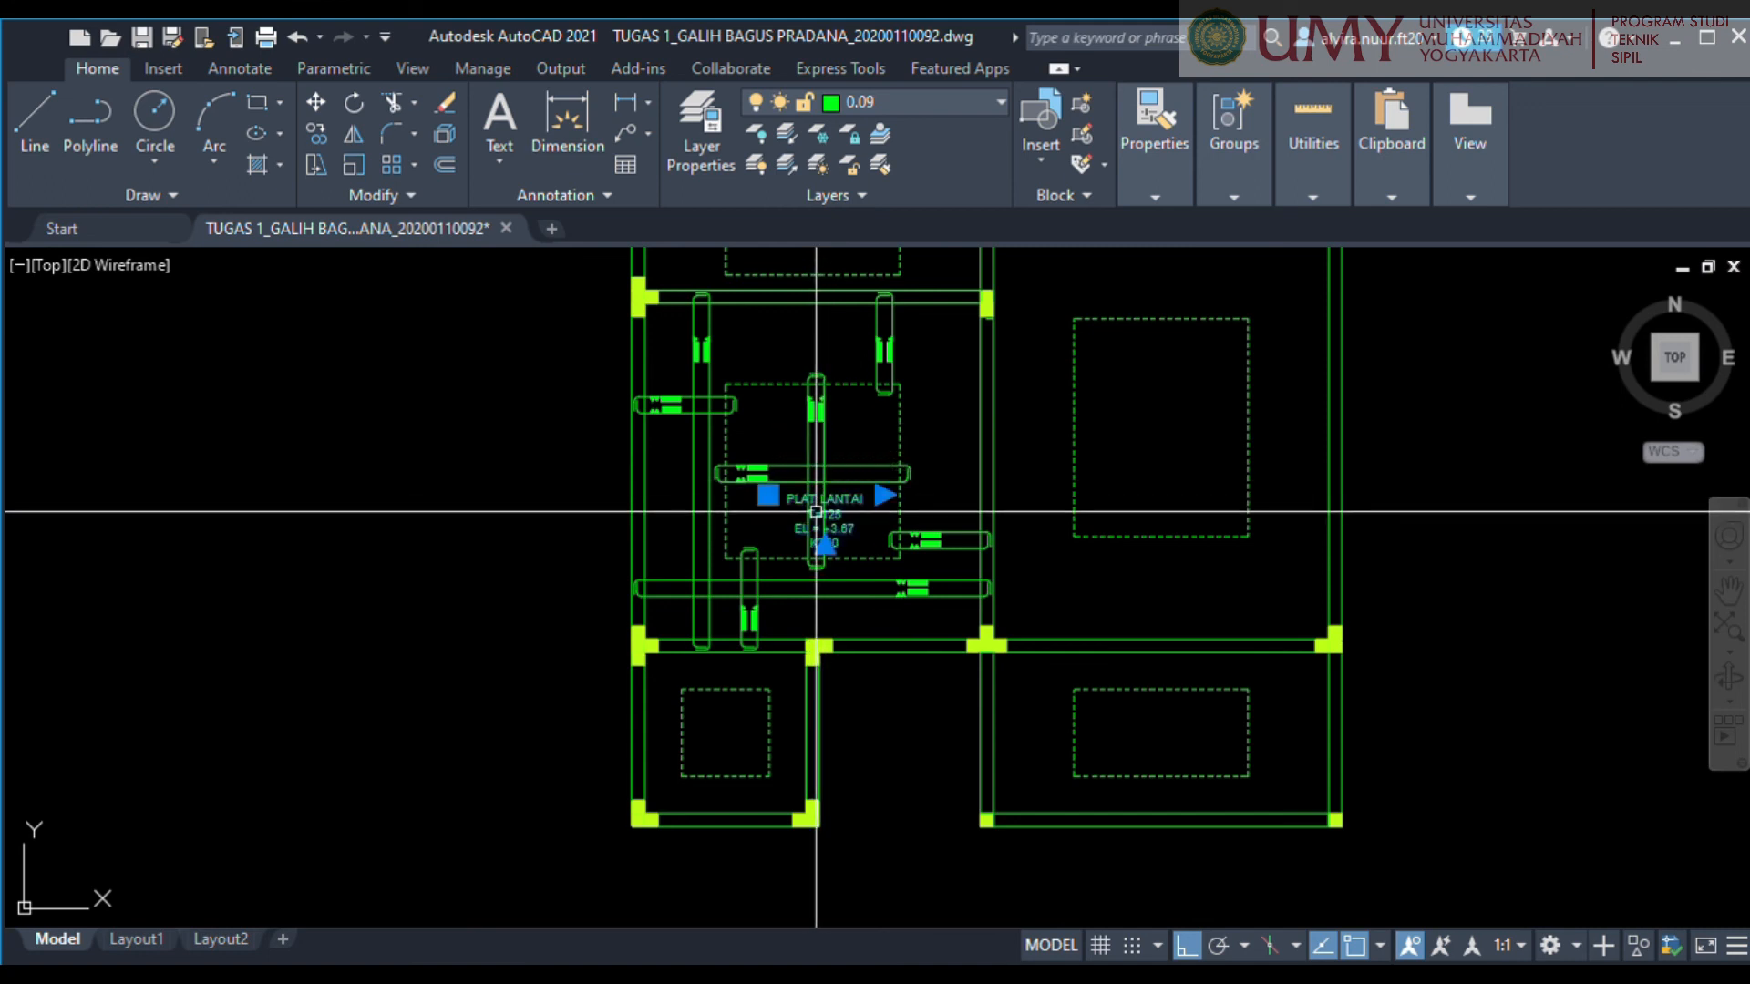
key(Escape)
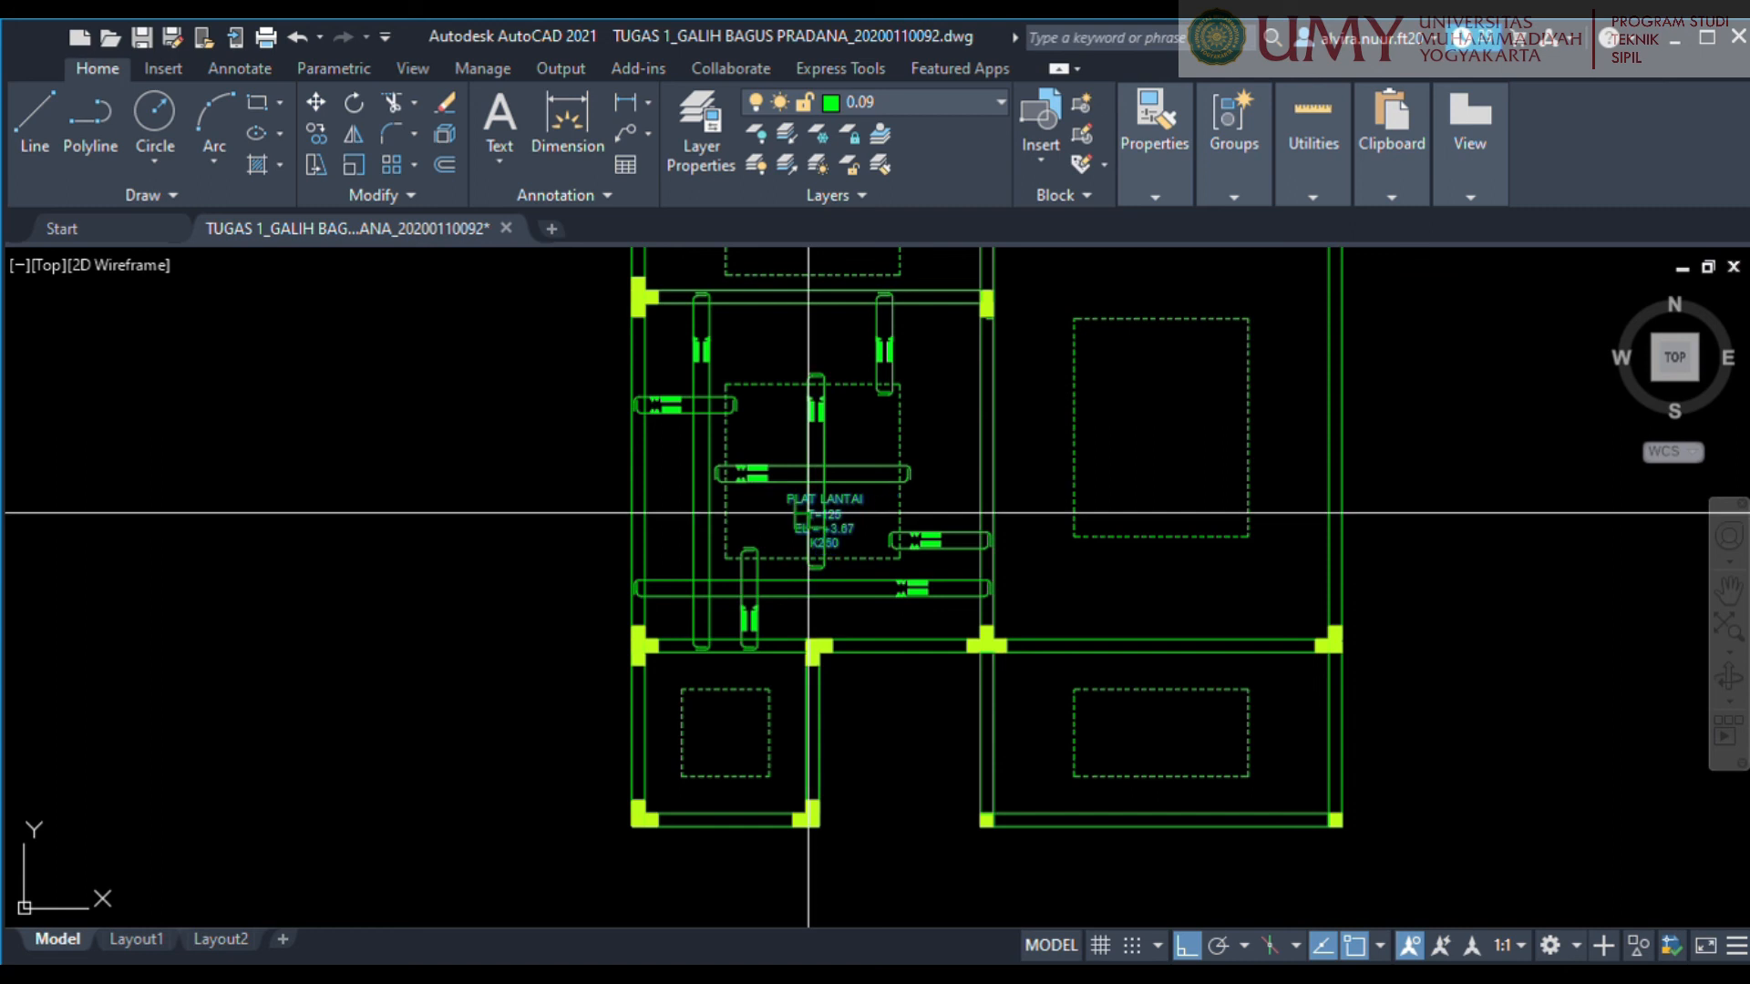
Turn ortho mode off and move the slab note to where the middle horizontal and vertical bars cross.
key(F8)
scroll(814, 480, up, 4)
click(836, 563)
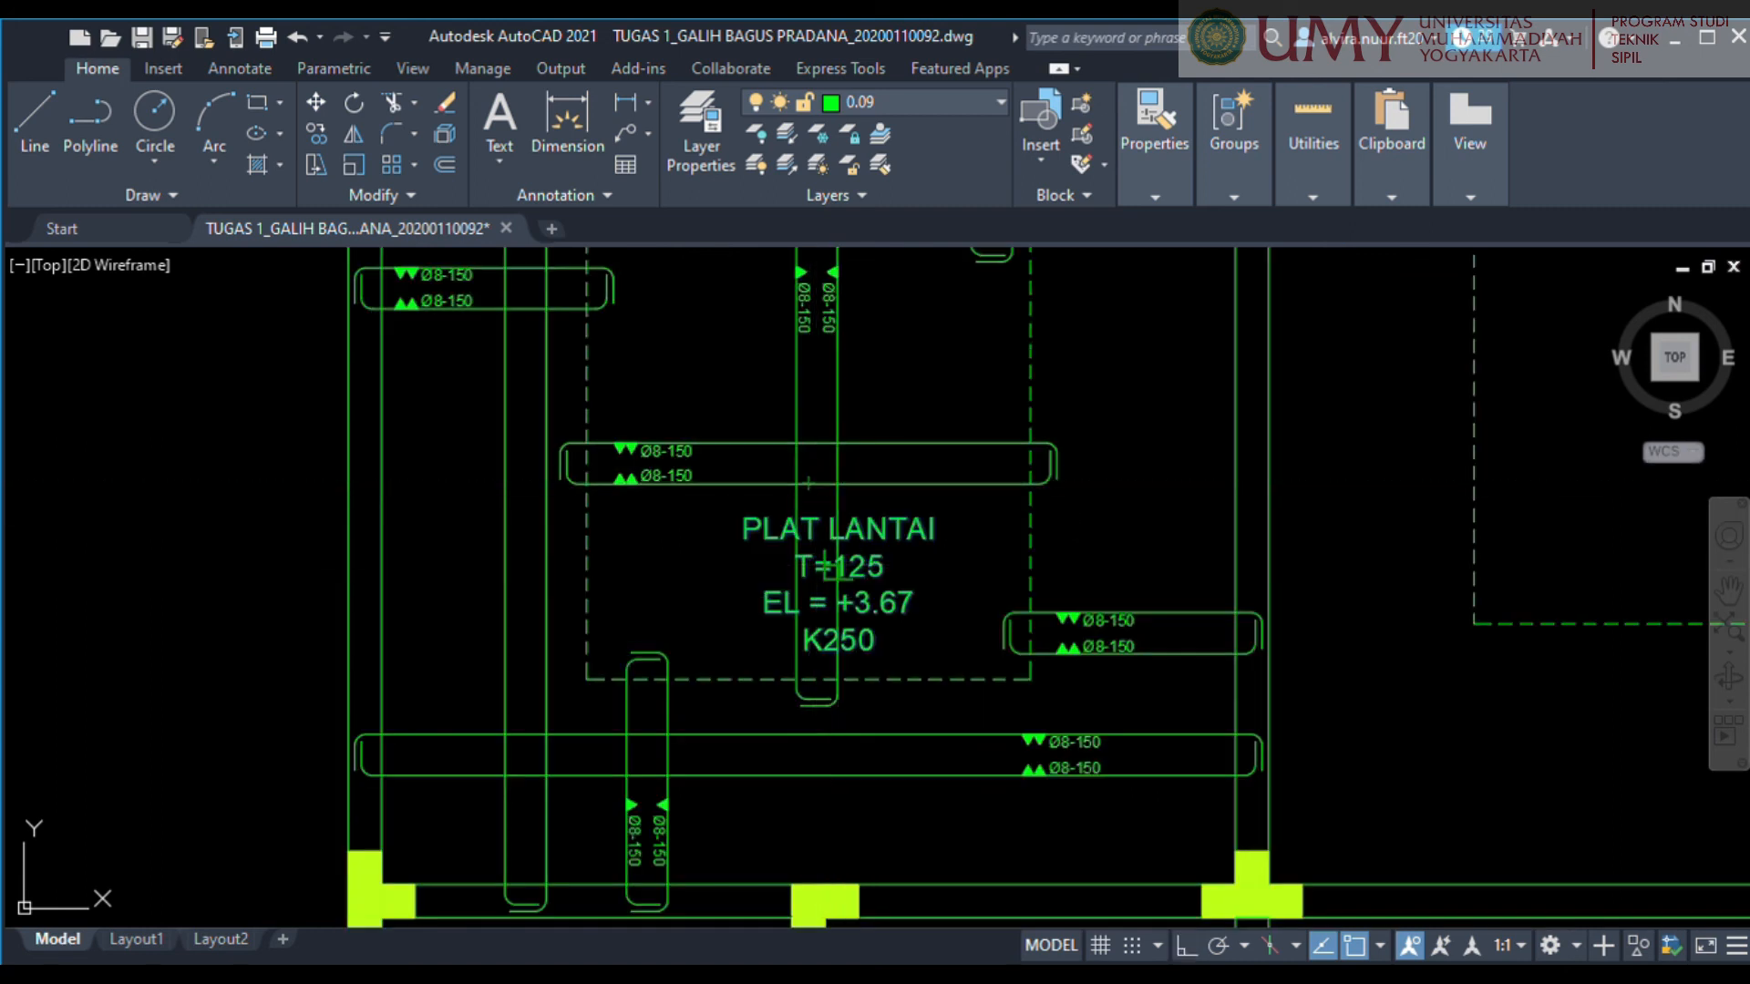
click(818, 456)
scroll(955, 529, down, 3)
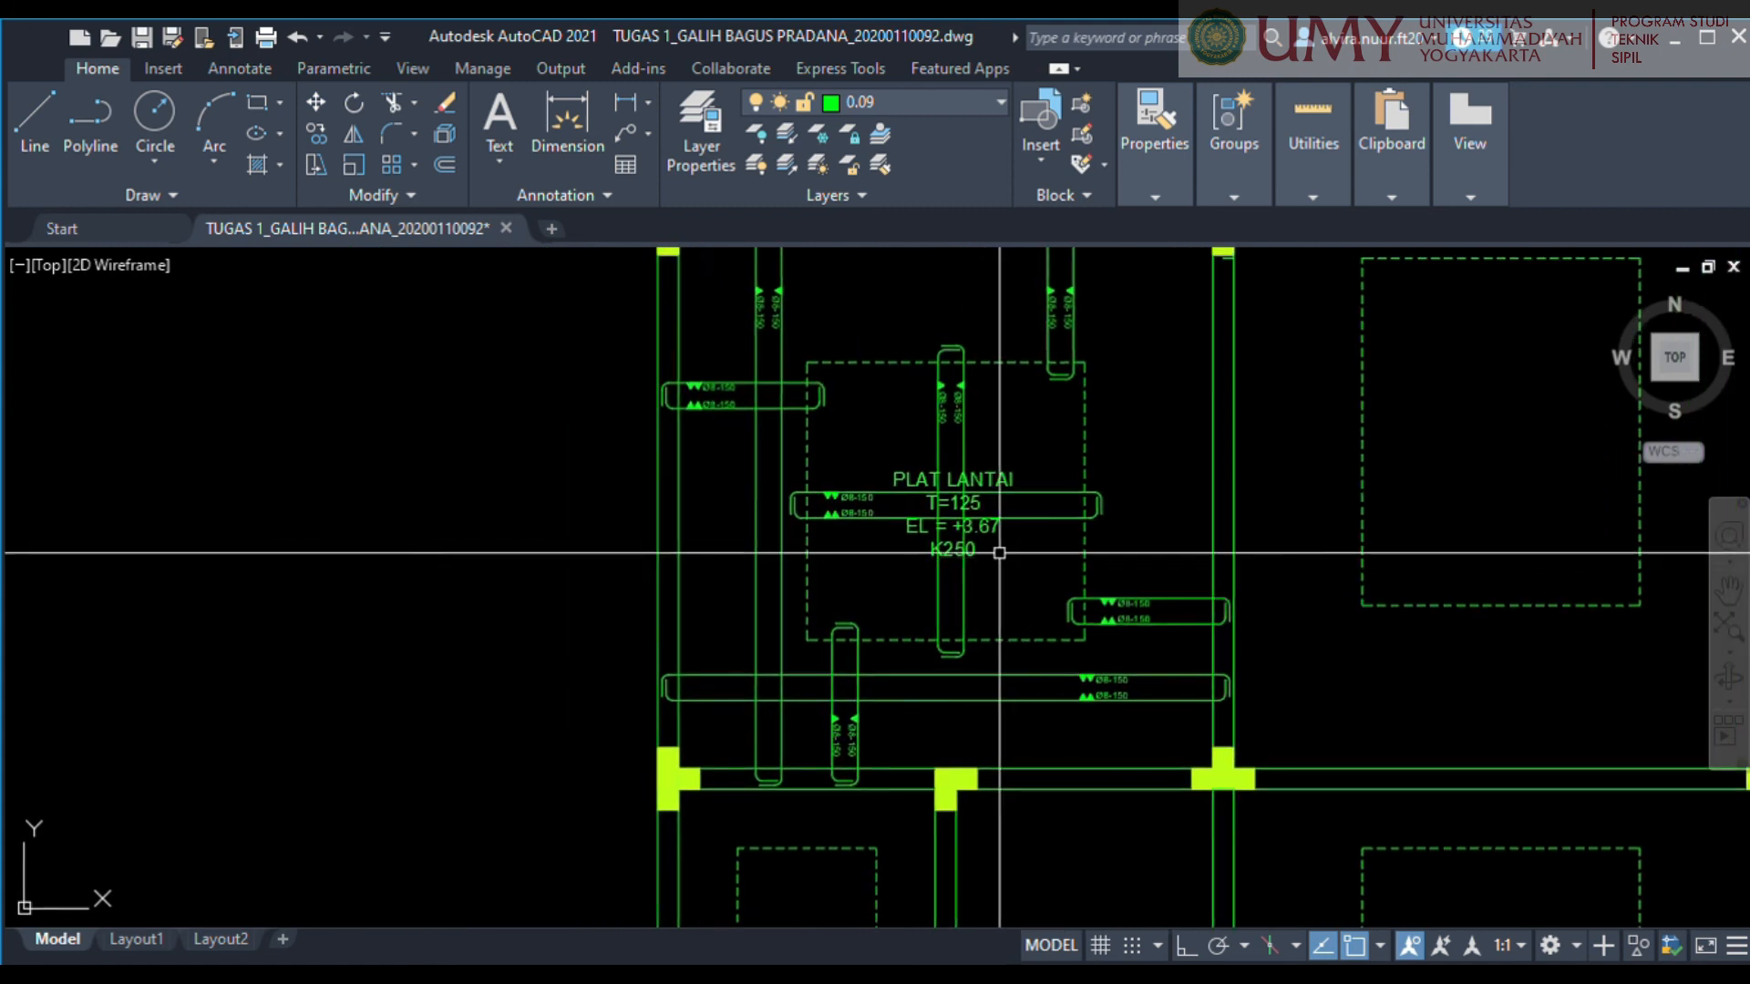
Move the slab note into the empty space above the dashed square, between the long and short vertical bars.
click(947, 513)
middle_drag(899, 353, 904, 549)
click(889, 491)
scroll(886, 491, down, 3)
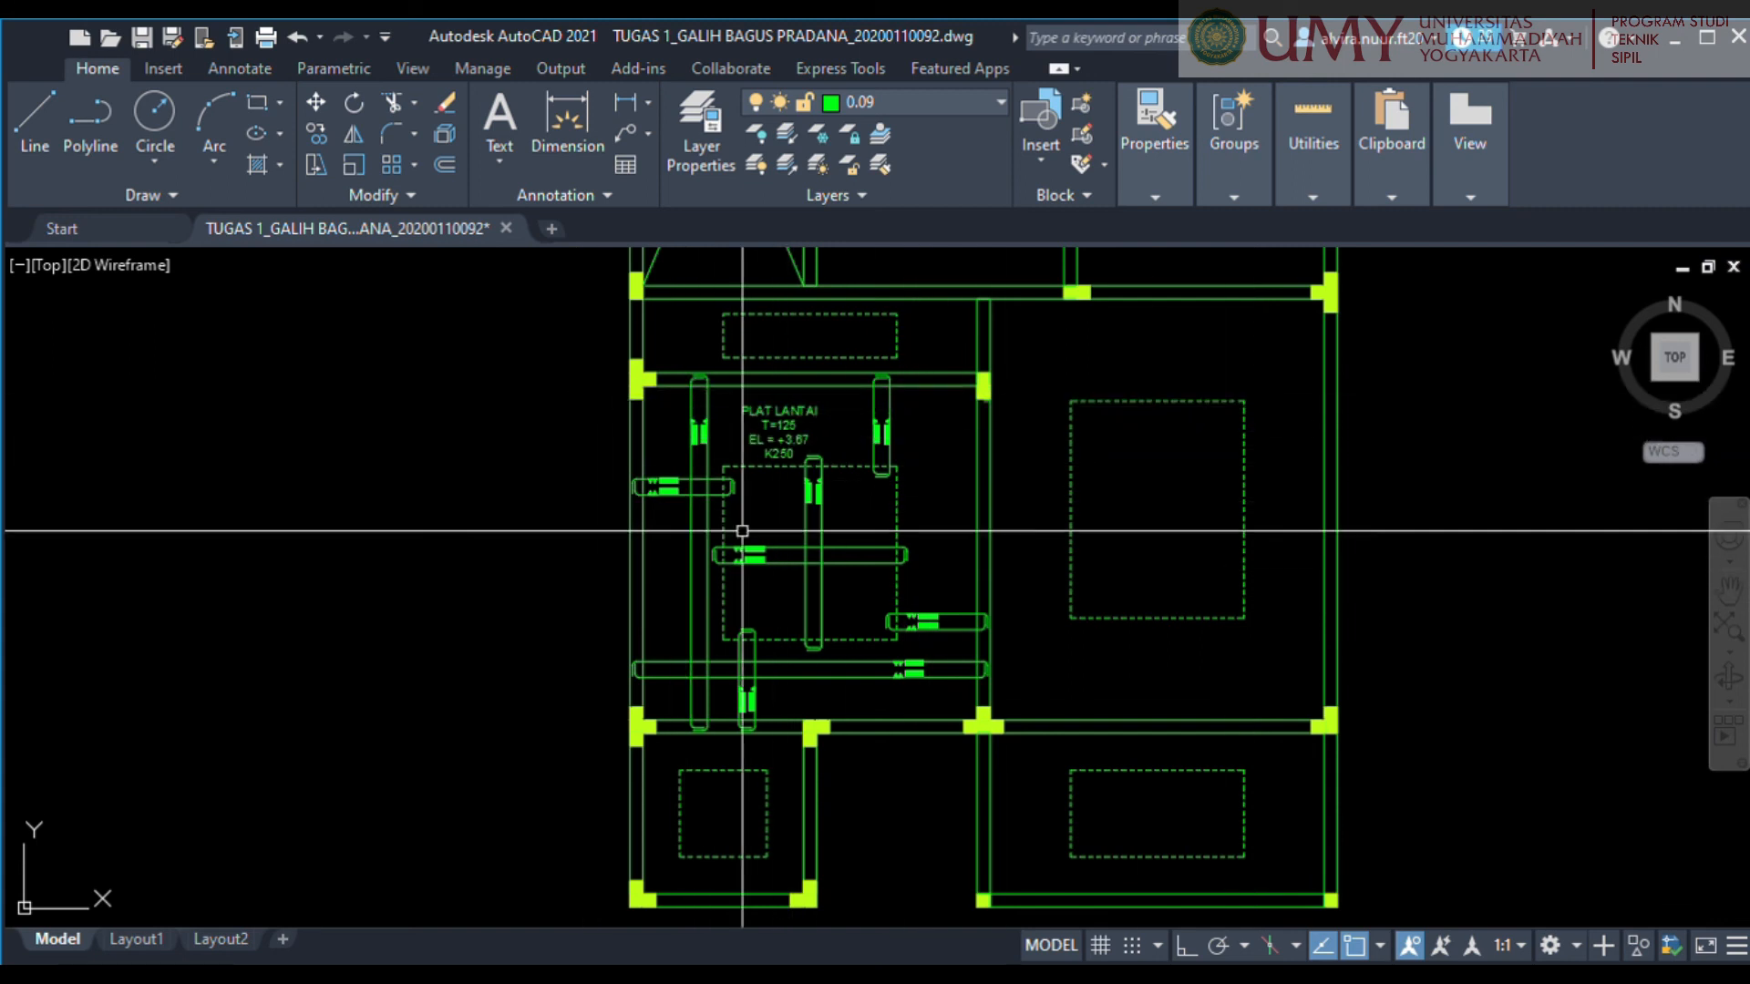
scroll(1121, 688, down, 3)
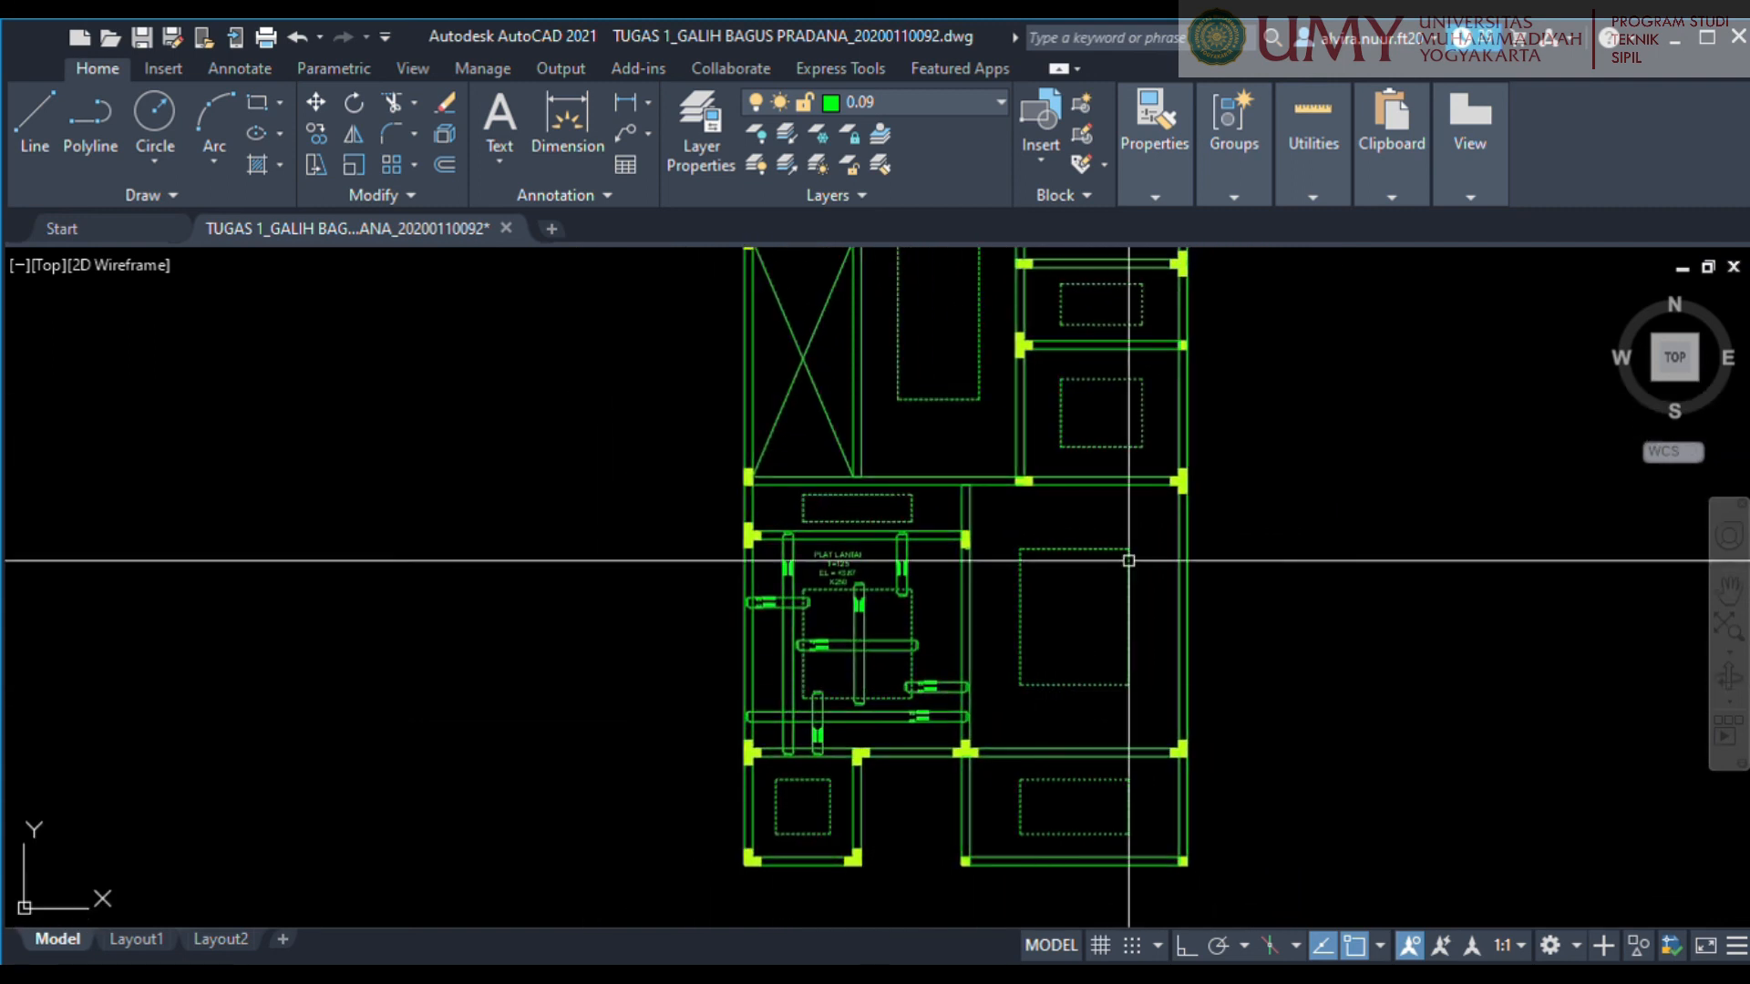
scroll(933, 679, up, 5)
middle_drag(933, 679, 1121, 620)
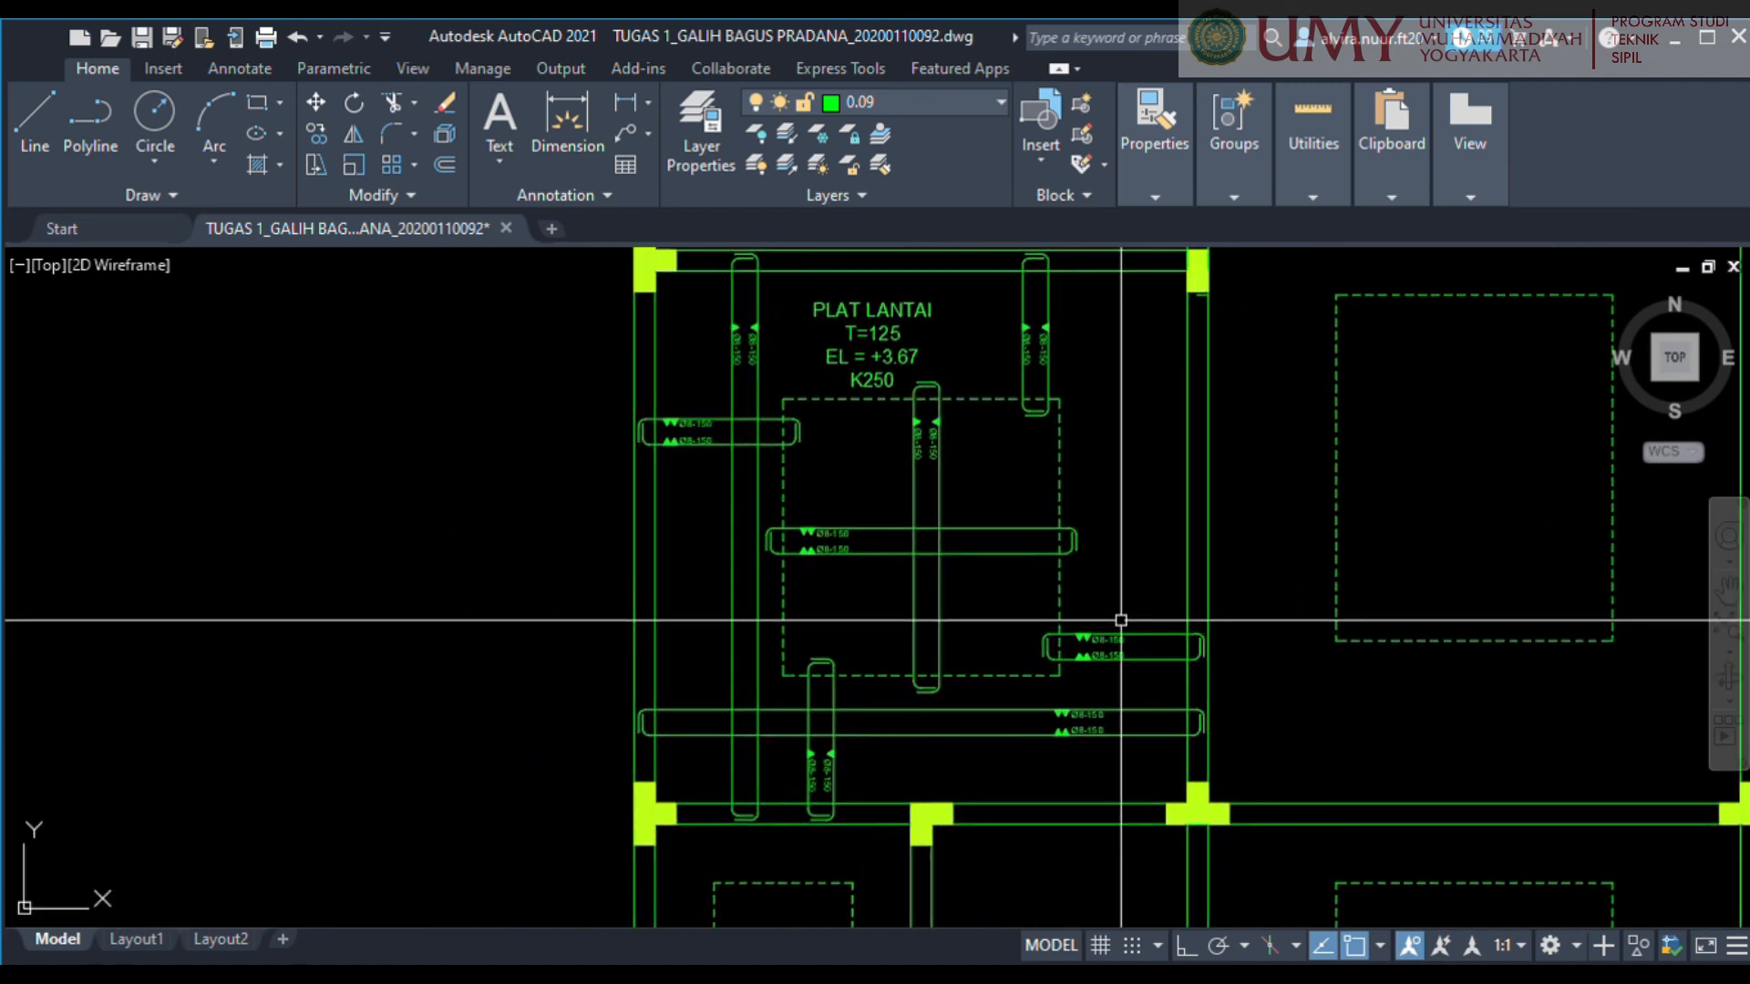